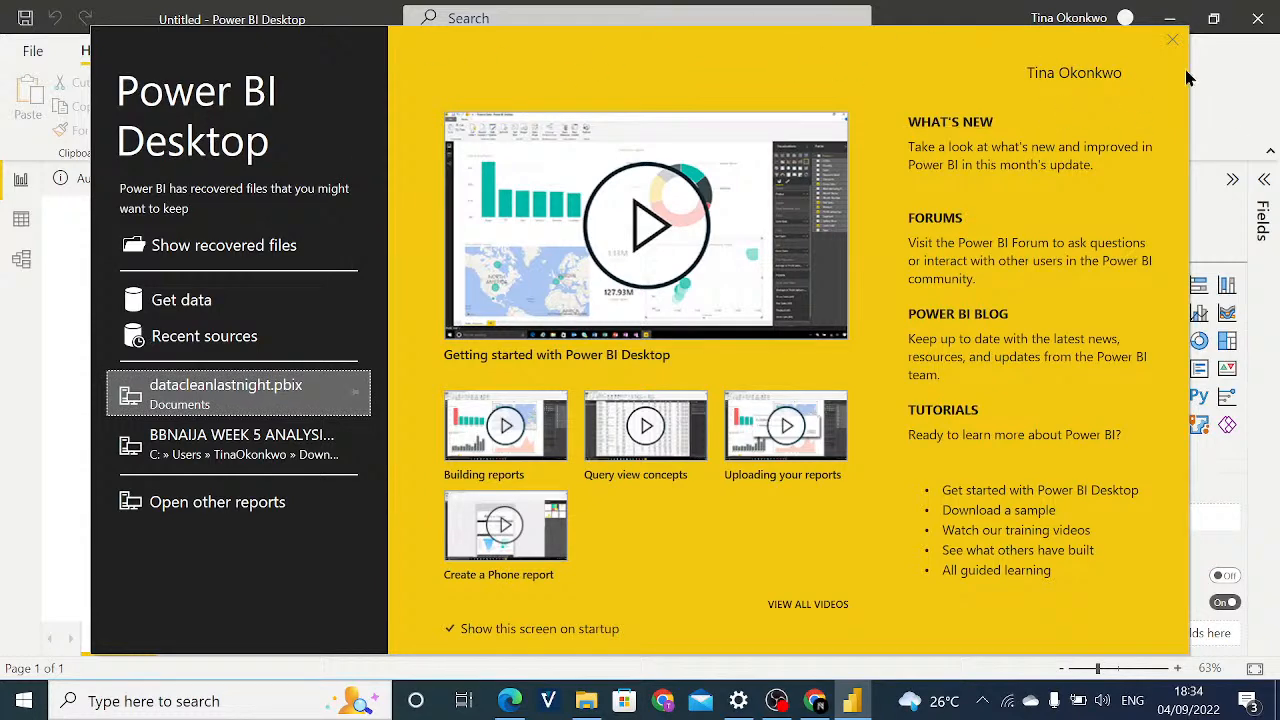
Close the start screen and dismiss the auto recovery notice, choosing to view the recovered files later.
{"action": "left_click", "coordinate": [1173, 43]}
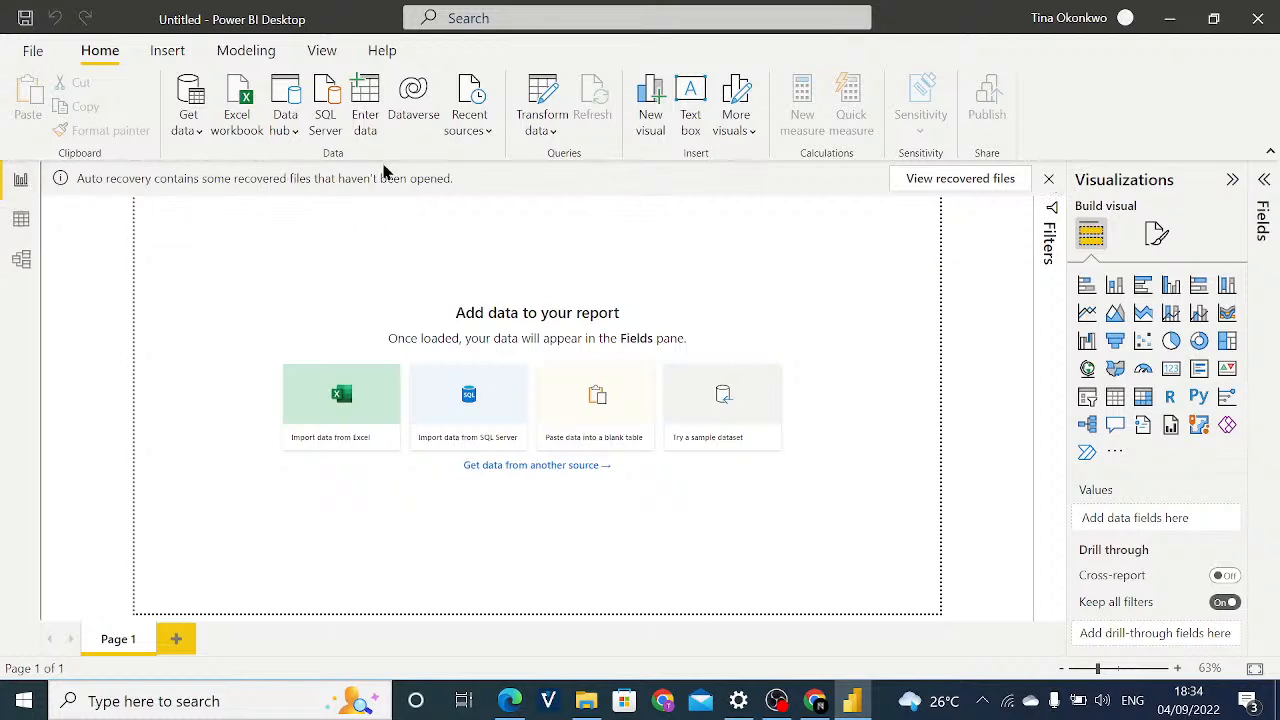
{"action": "left_click", "coordinate": [1050, 179]}
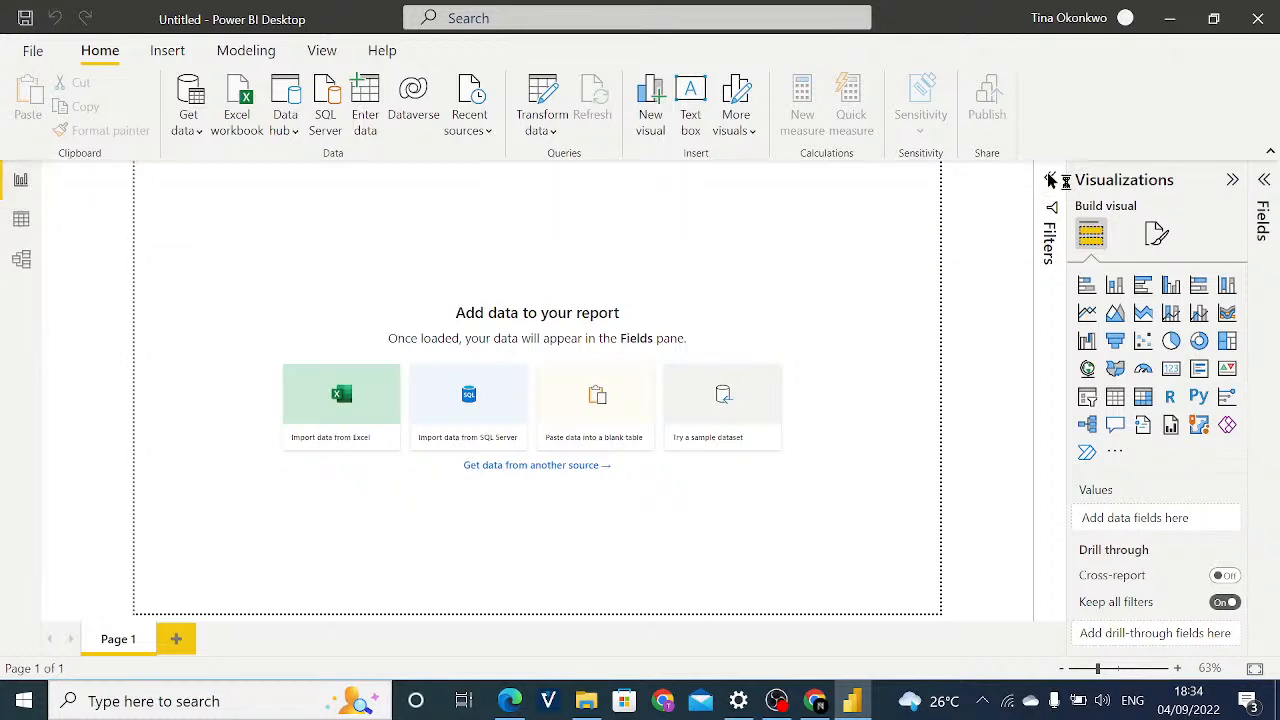
{"action": "left_click", "coordinate": [475, 350]}
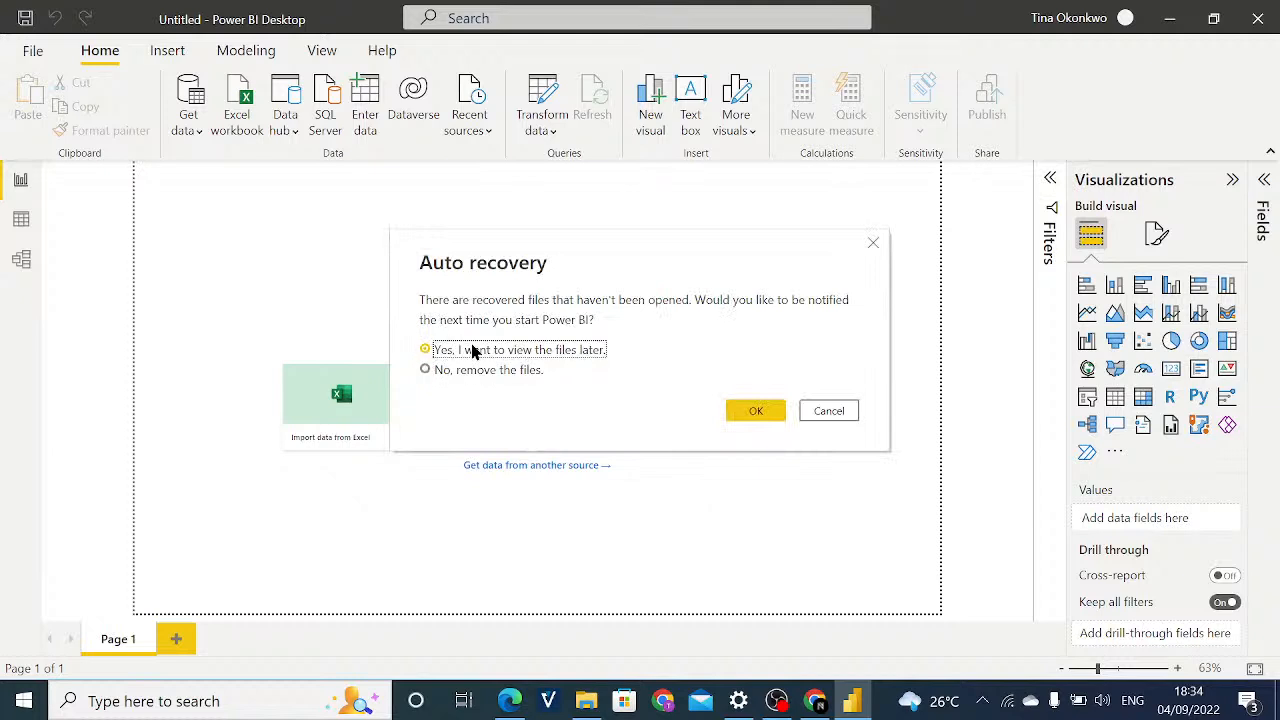
{"action": "left_click", "coordinate": [754, 412]}
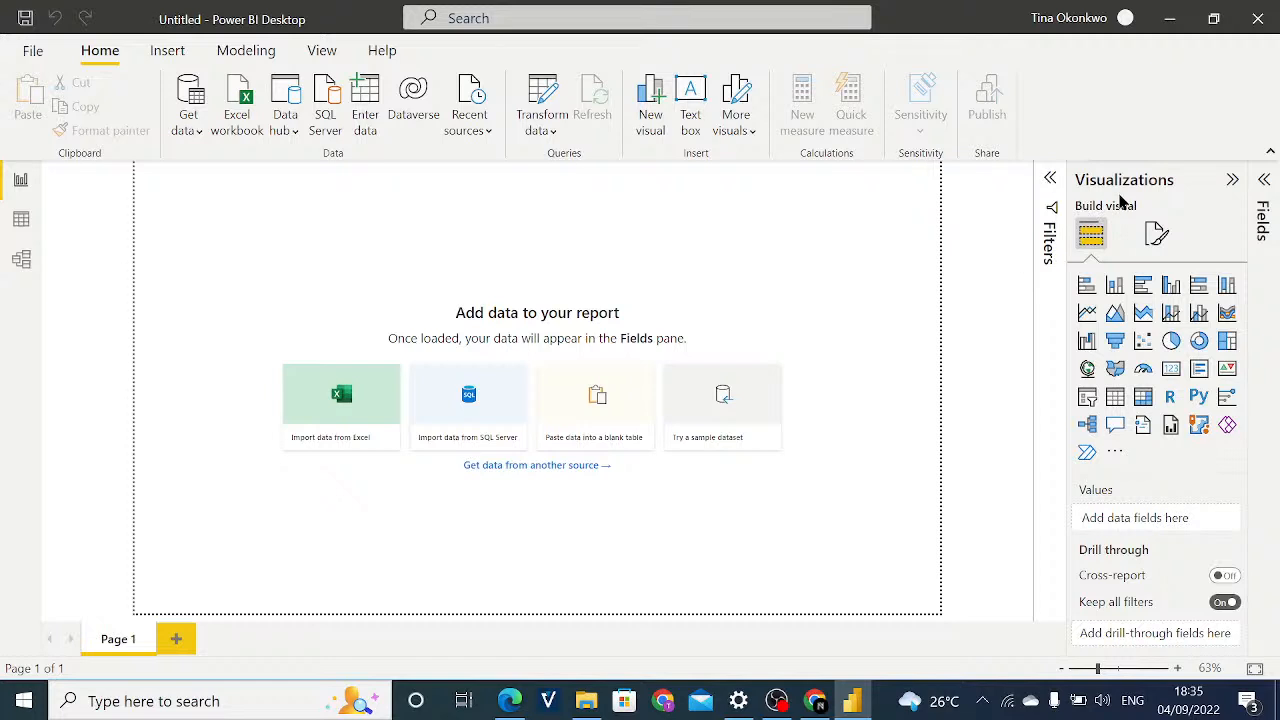
Expand the Filters and Fields panes, and check the Data view before returning to the Report view.
{"action": "left_click", "coordinate": [1050, 180]}
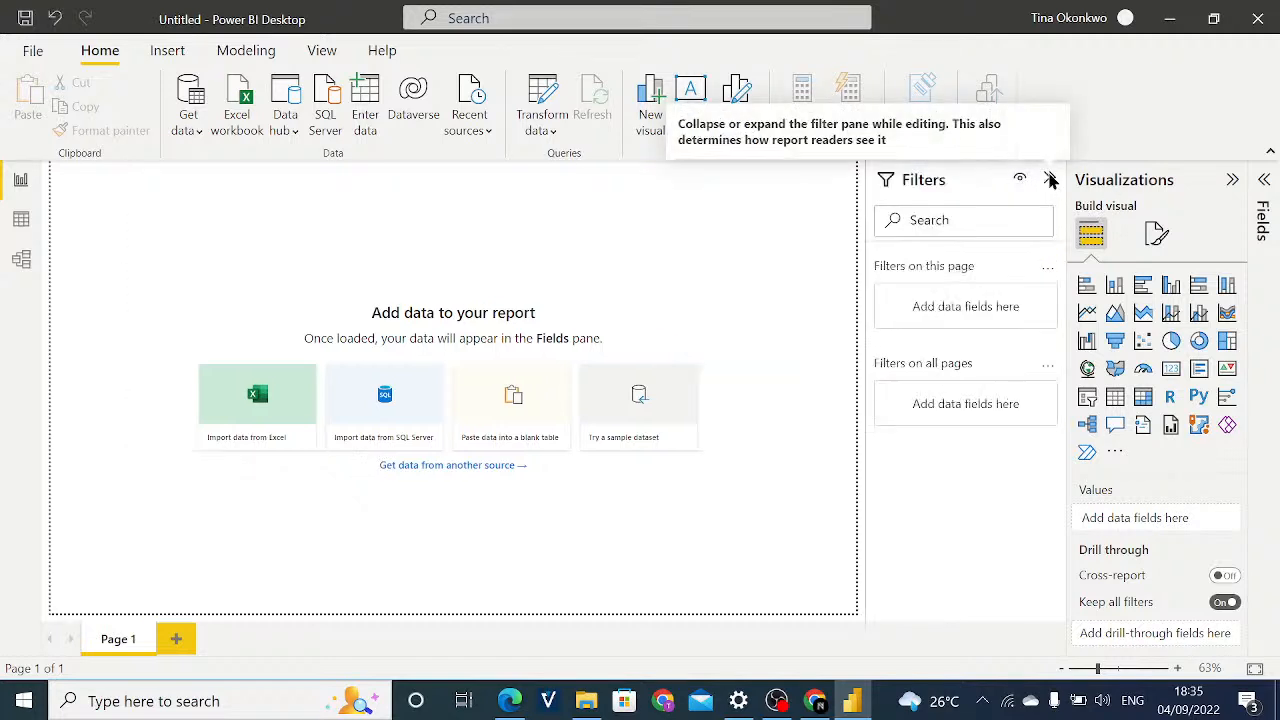
{"action": "left_click", "coordinate": [1234, 182]}
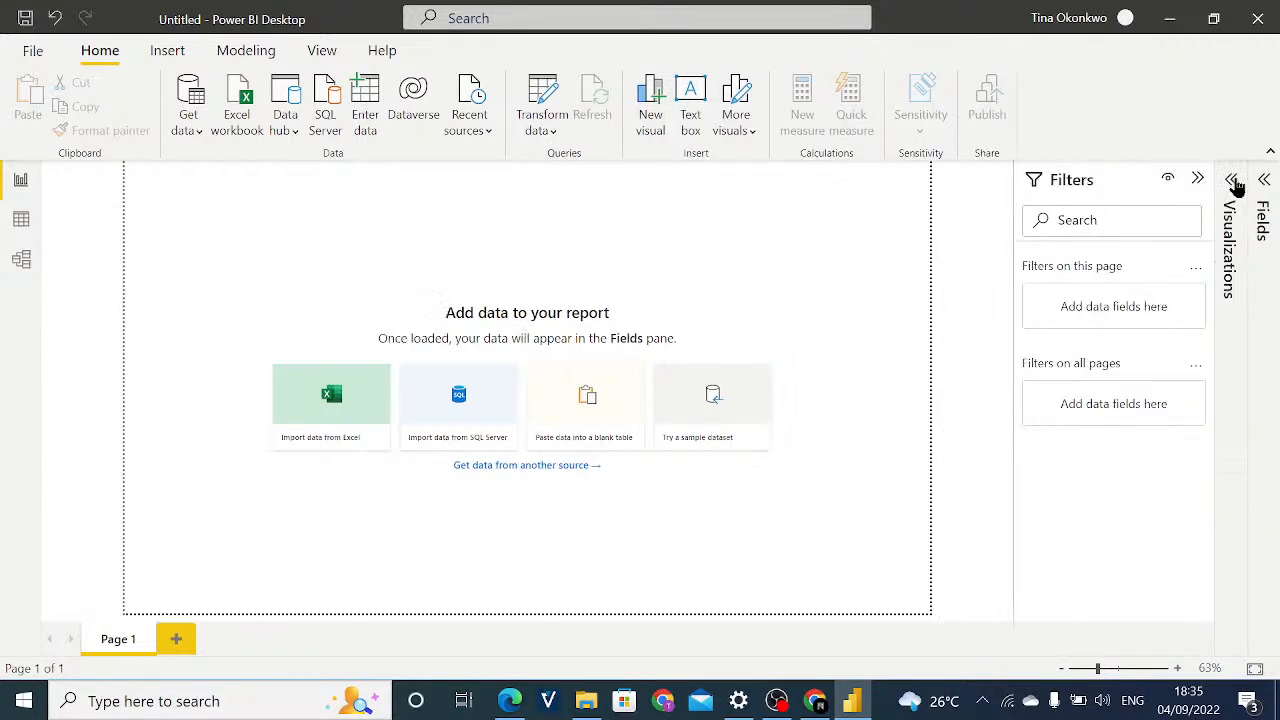
{"action": "left_click", "coordinate": [1232, 178]}
{"action": "left_click", "coordinate": [1264, 182]}
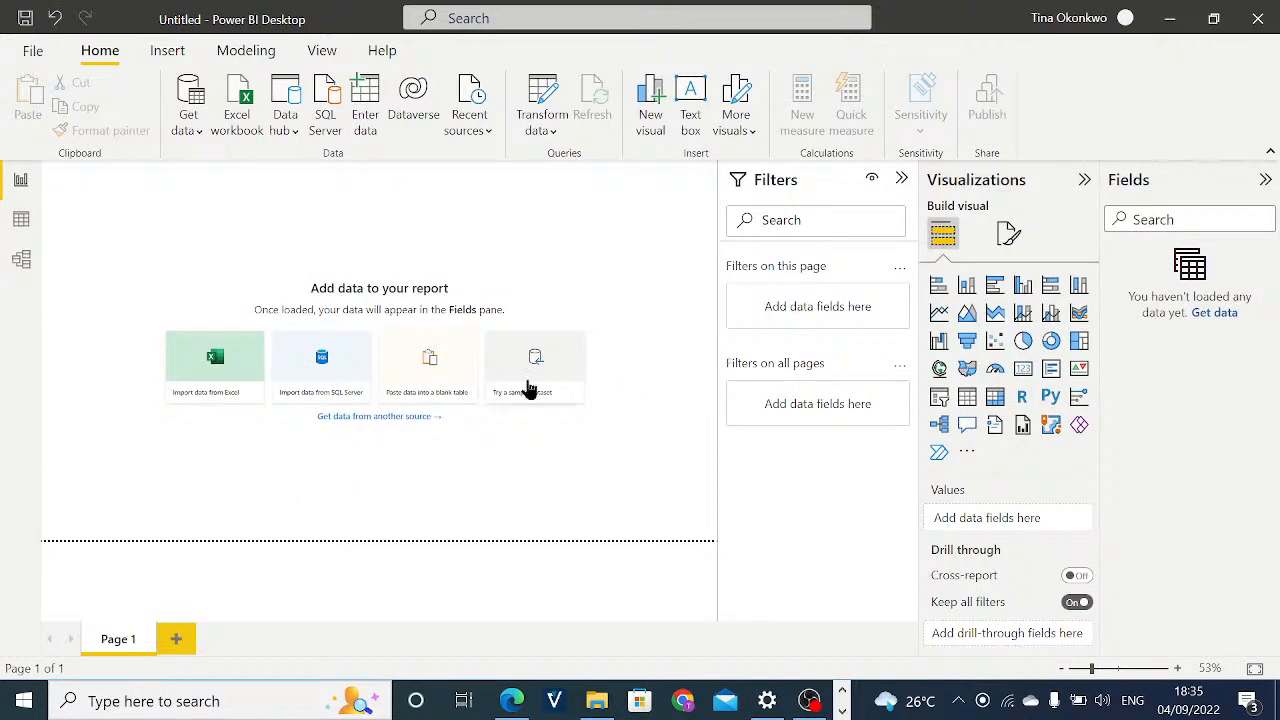
{"action": "left_click", "coordinate": [21, 222]}
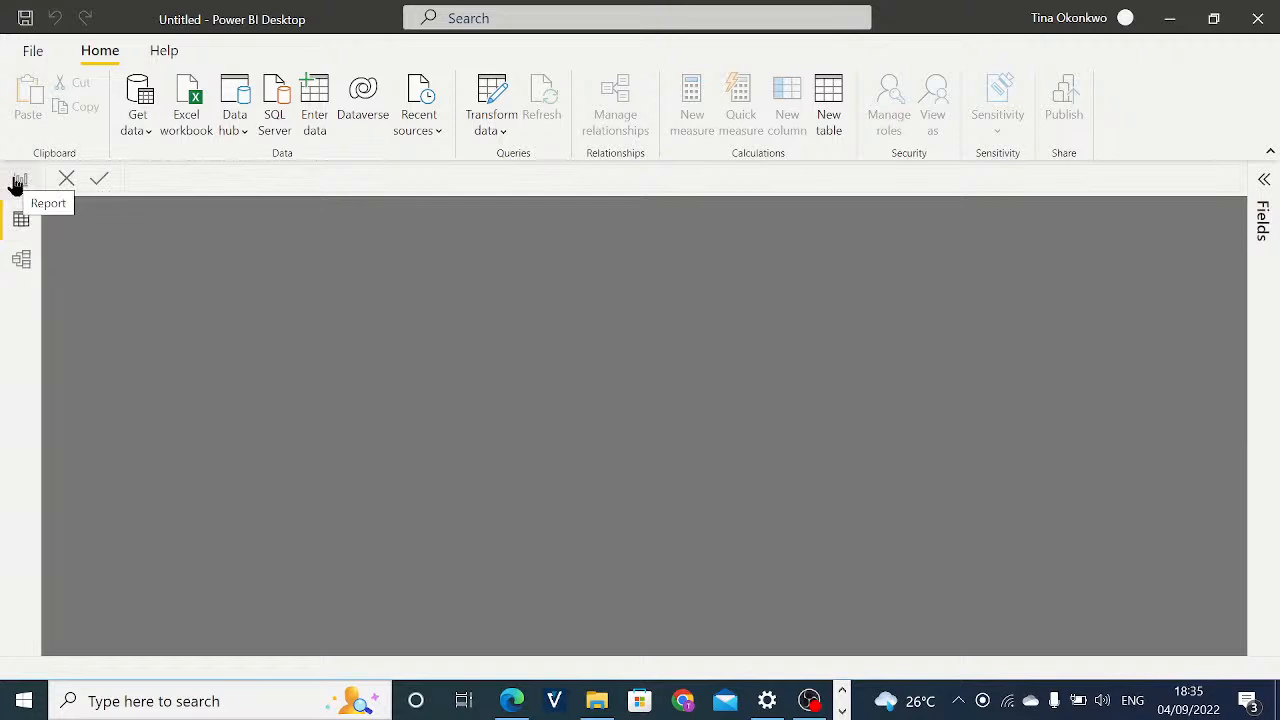
{"action": "left_click", "coordinate": [16, 186]}
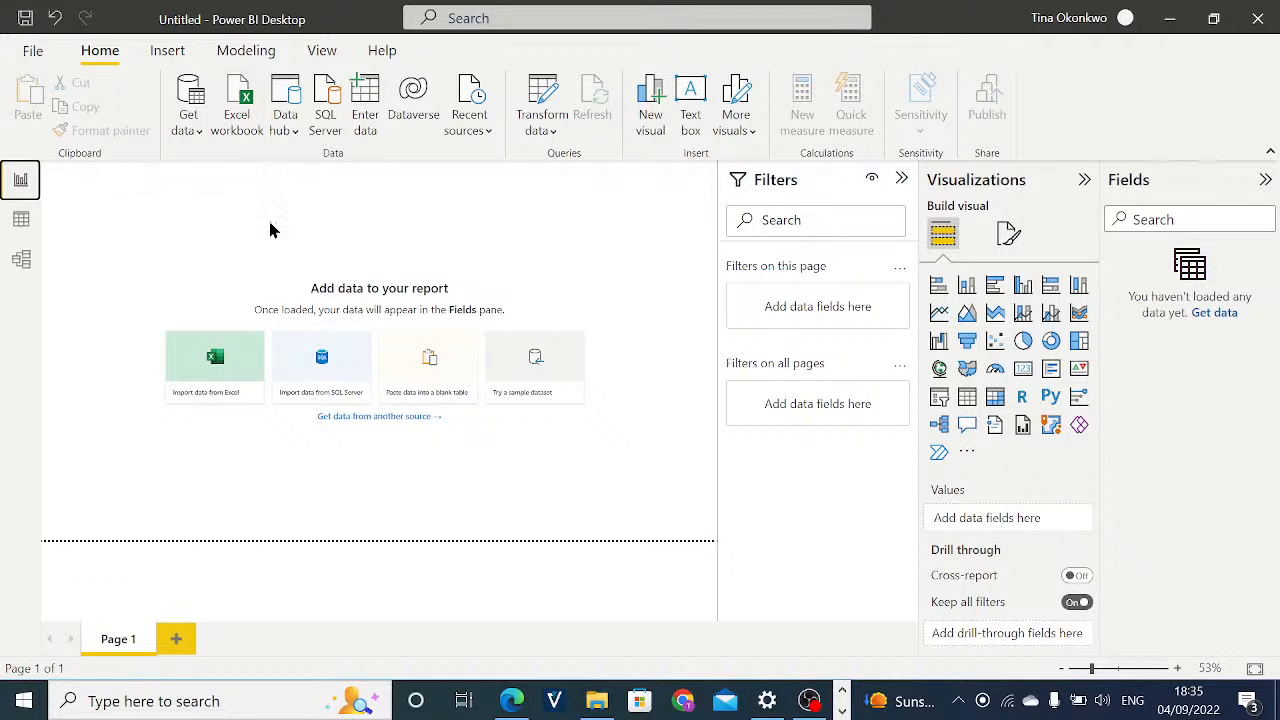
Get data from the Excel workbook IODaysofPowerBI-DataCleaning.xlsx in the Documents folder.
{"action": "left_click", "coordinate": [190, 117]}
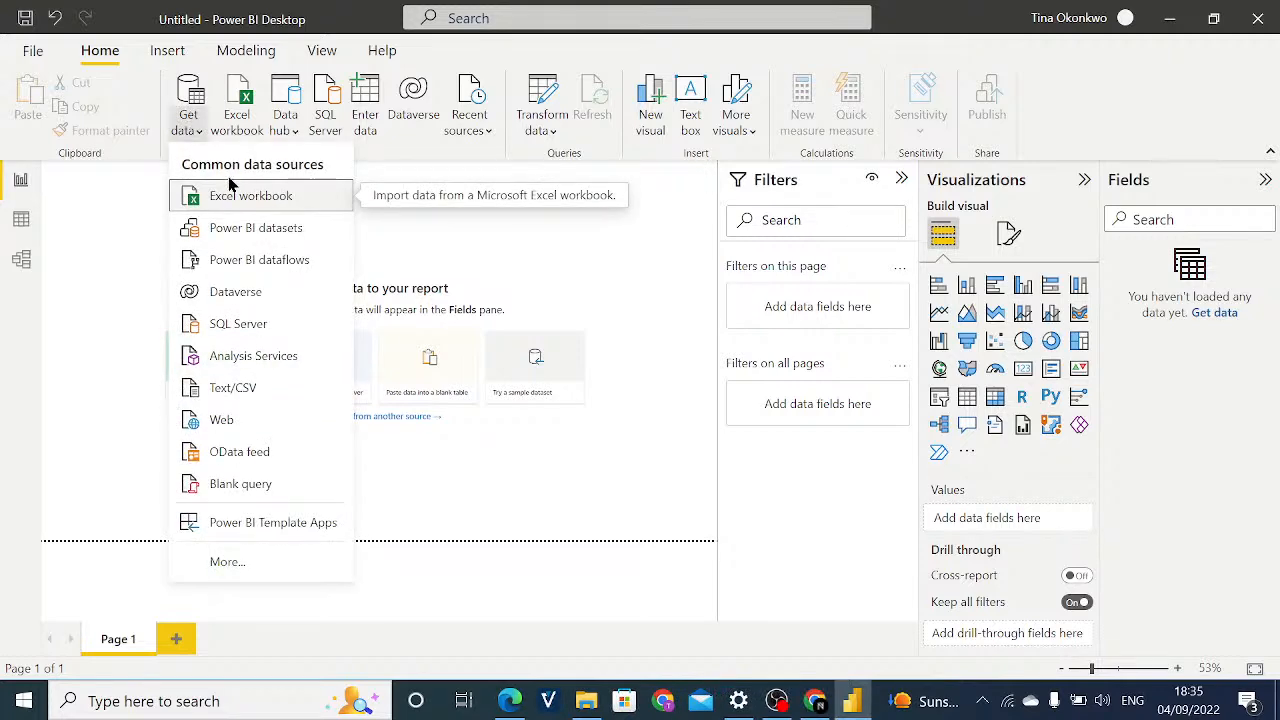
{"action": "left_click", "coordinate": [224, 198]}
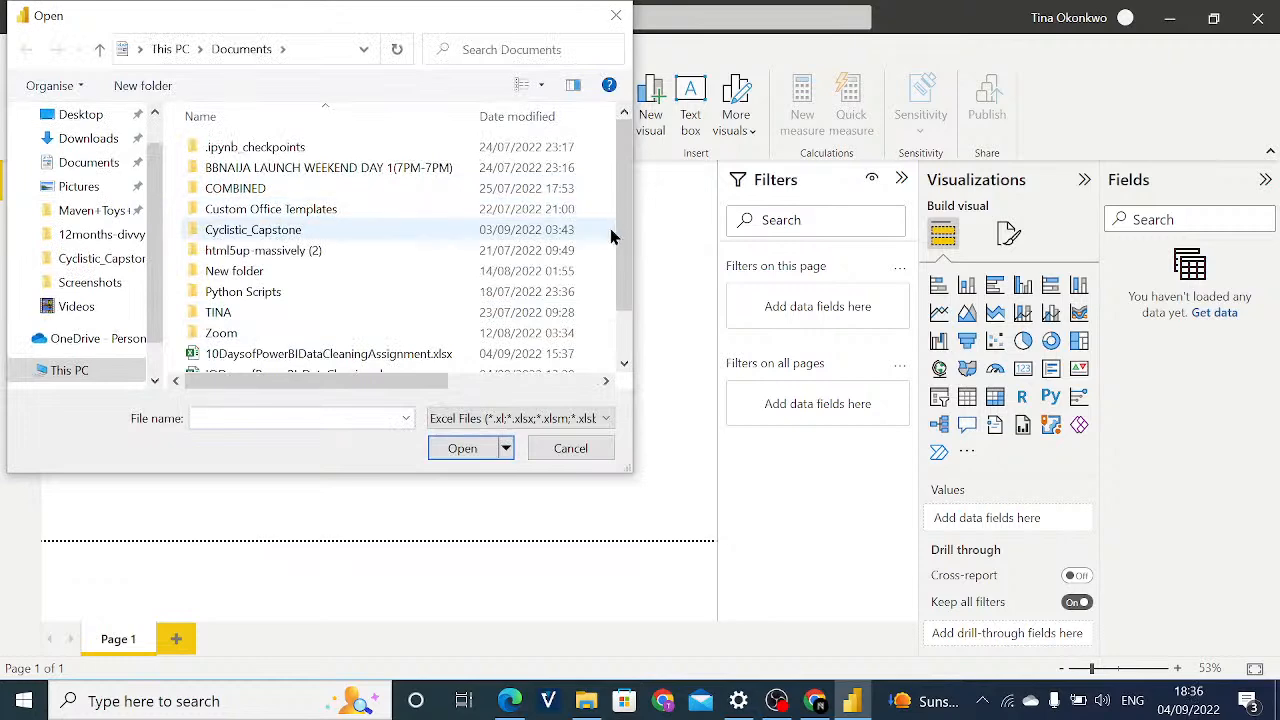
{"action": "left_click_drag", "start_coordinate": [624, 250], "coordinate": [626, 300]}
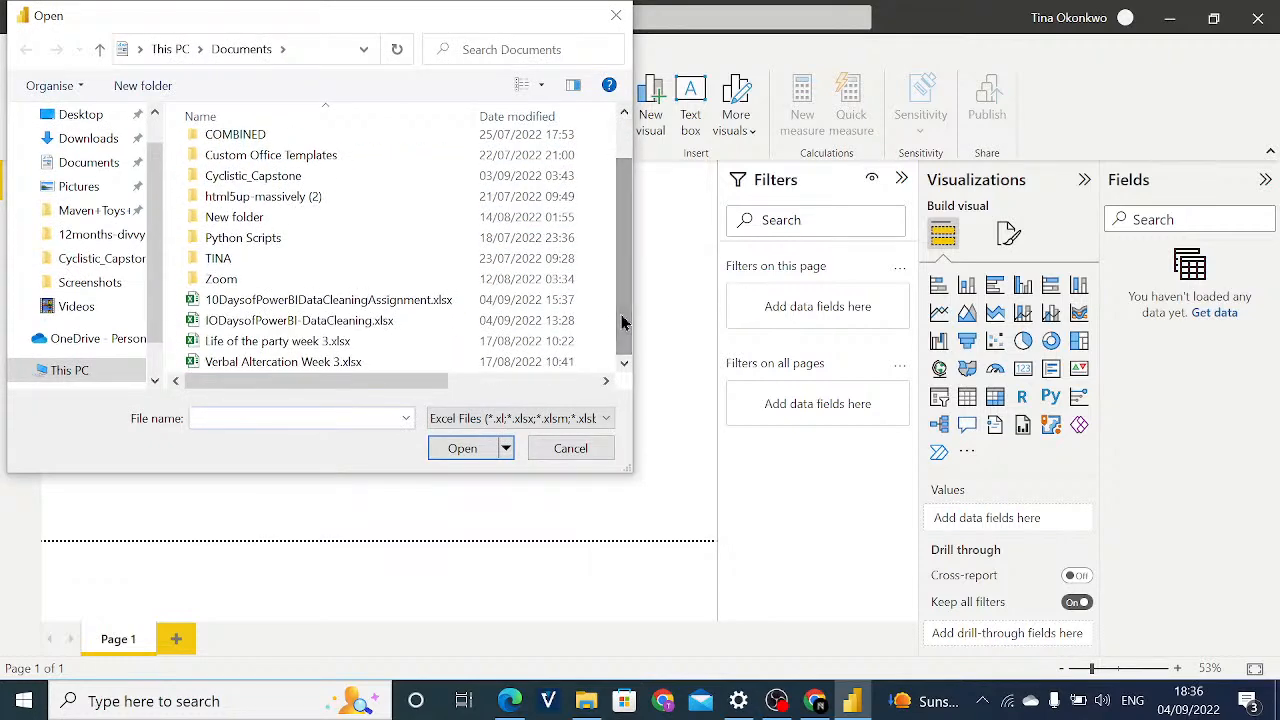
{"action": "left_click", "coordinate": [391, 322]}
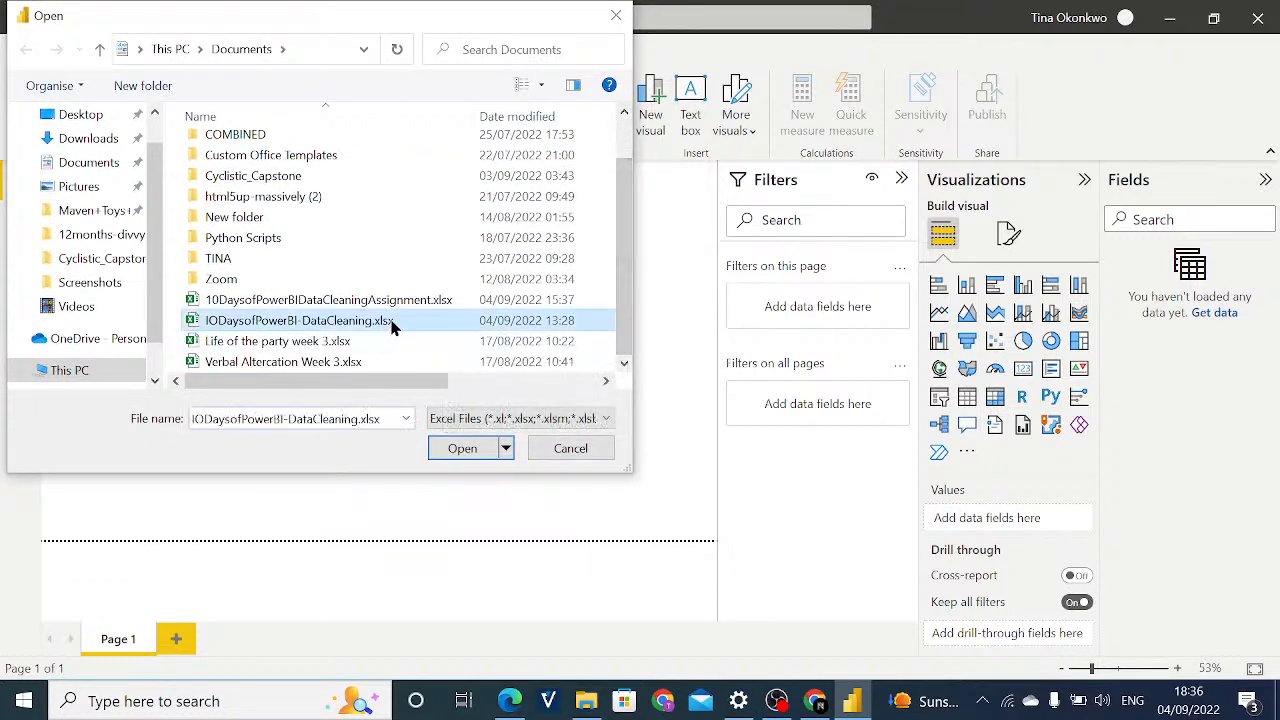
{"action": "left_click", "coordinate": [474, 452]}
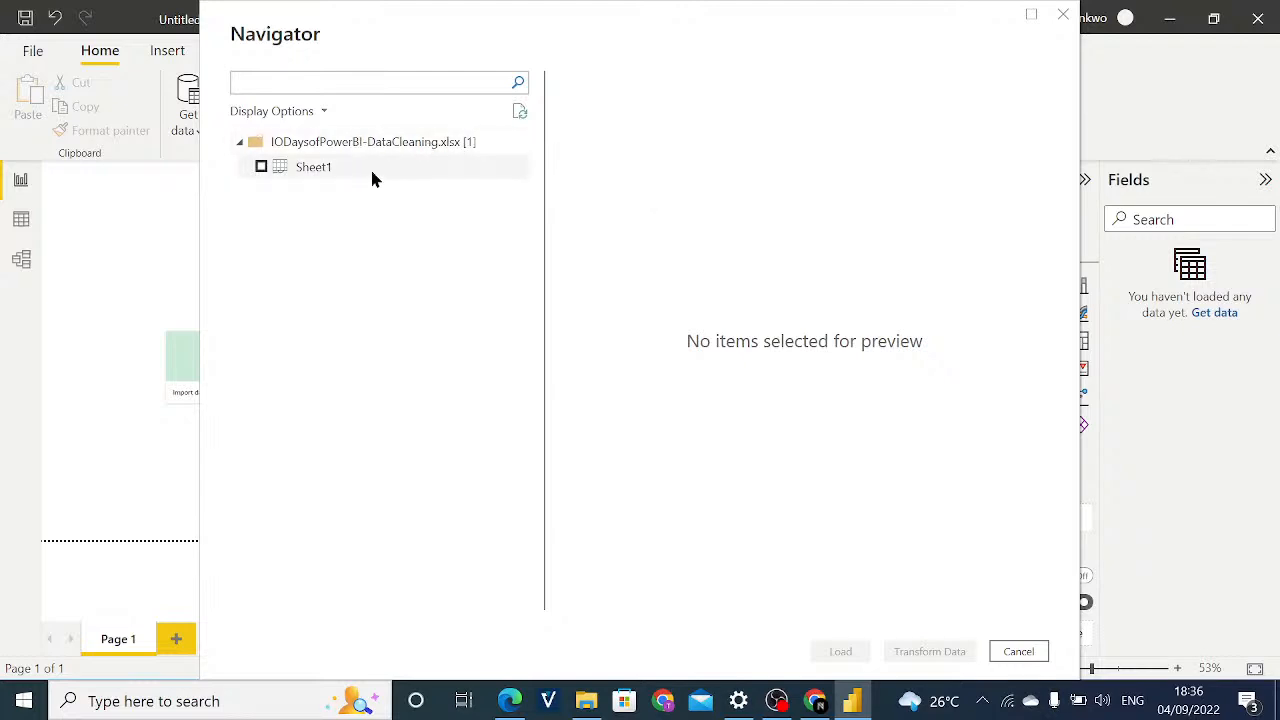
Preview Sheet1 of the workbook, select it for import, and open it for transformation in Power Query Editor.
{"action": "left_click", "coordinate": [310, 168]}
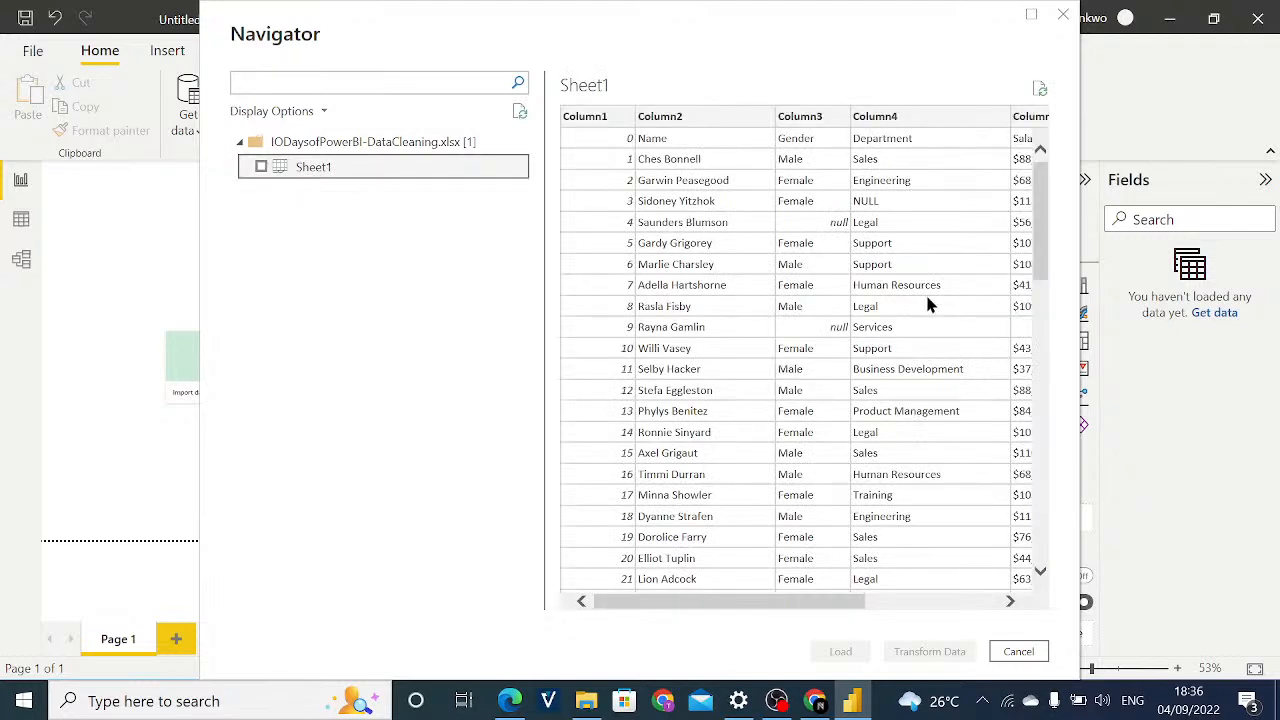
{"action": "left_click_drag", "start_coordinate": [696, 597], "coordinate": [696, 597]}
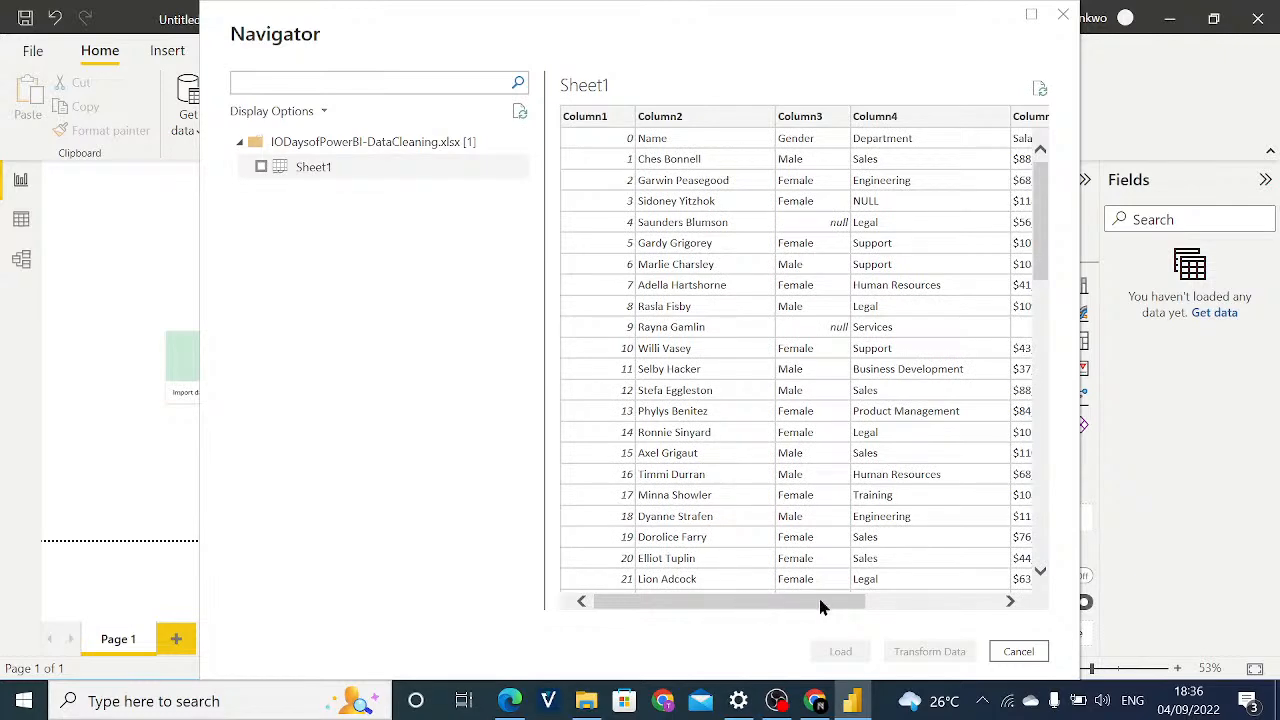
{"action": "mouse_move", "coordinate": [820, 607]}
{"action": "left_mouse_down"}
{"action": "mouse_move", "coordinate": [980, 607]}
{"action": "mouse_move", "coordinate": [814, 608]}
{"action": "left_mouse_up"}
{"action": "left_click", "coordinate": [260, 168]}
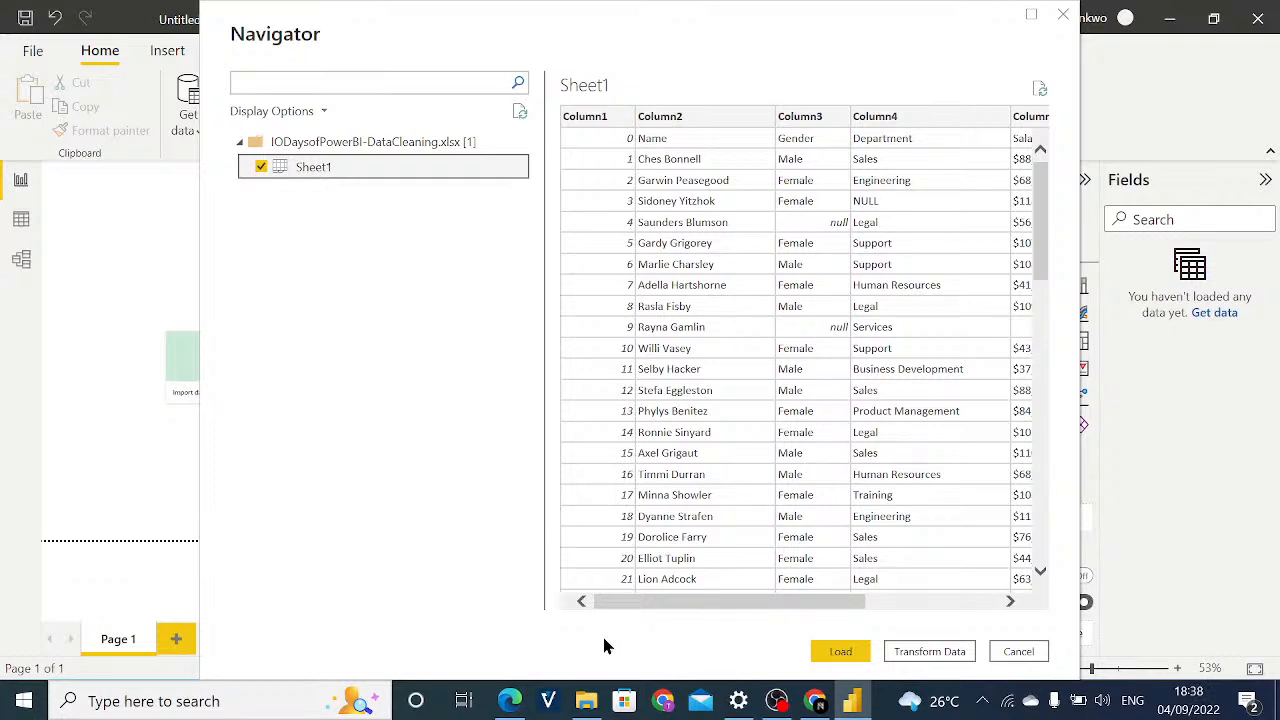
{"action": "left_click", "coordinate": [930, 653]}
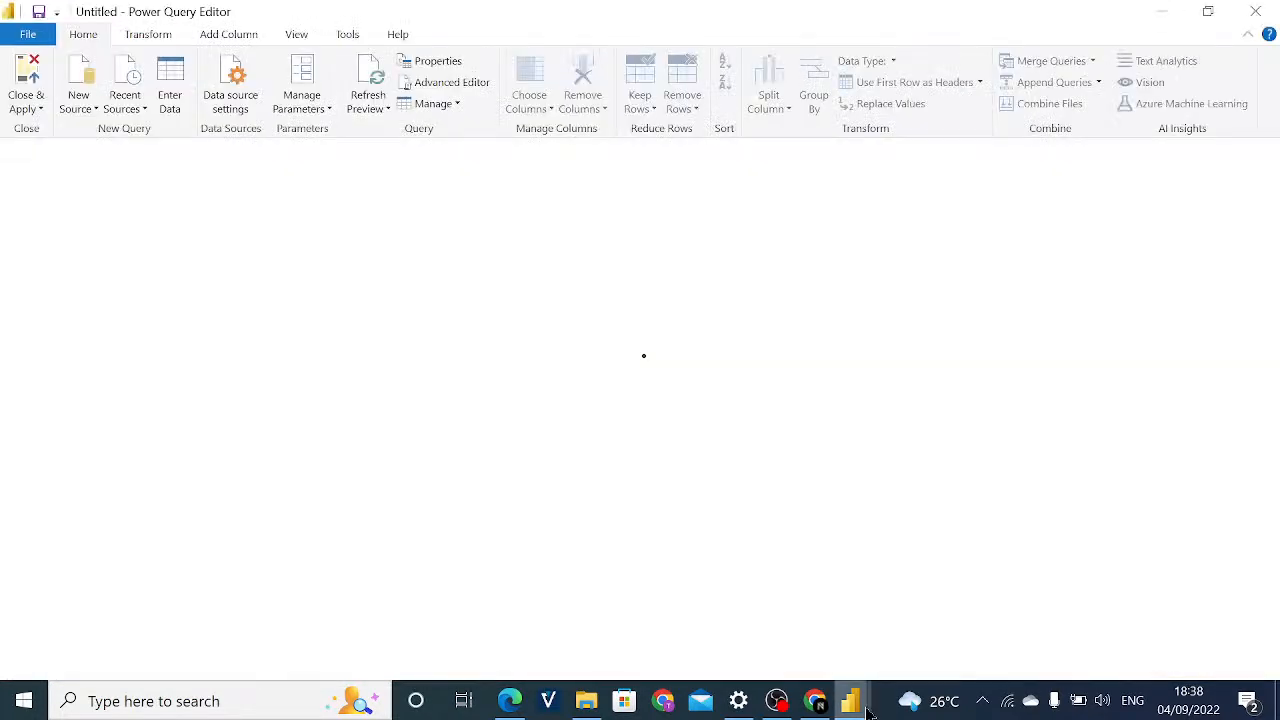
Switch from the Power Query Editor back to the Power BI Desktop report window.
{"action": "mouse_move", "coordinate": [858, 704]}
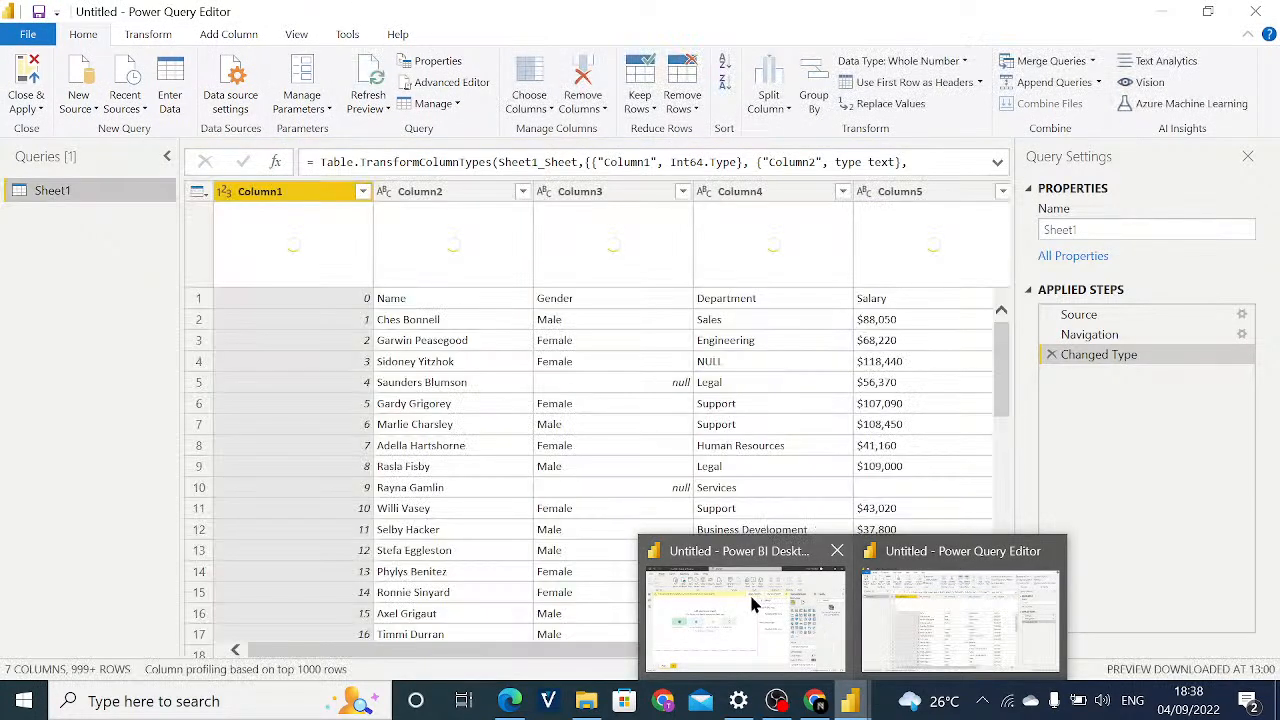
{"action": "mouse_move", "coordinate": [749, 592]}
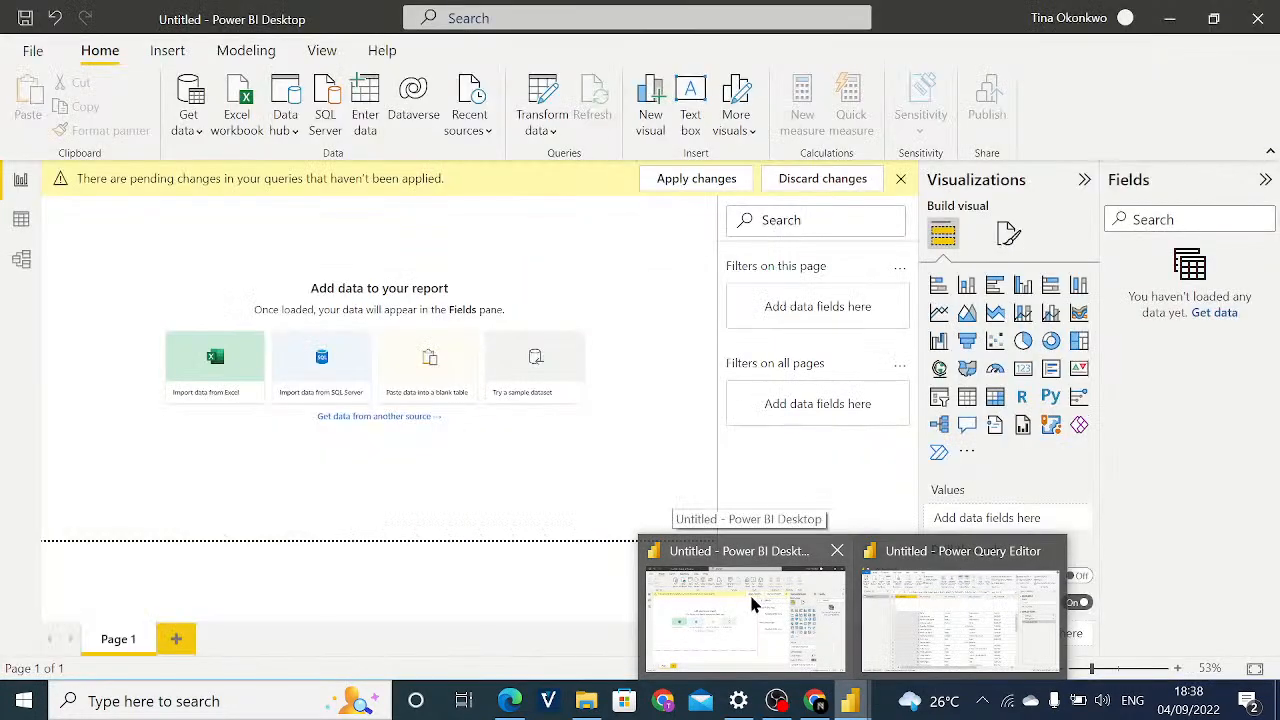
{"action": "right_click", "coordinate": [749, 592]}
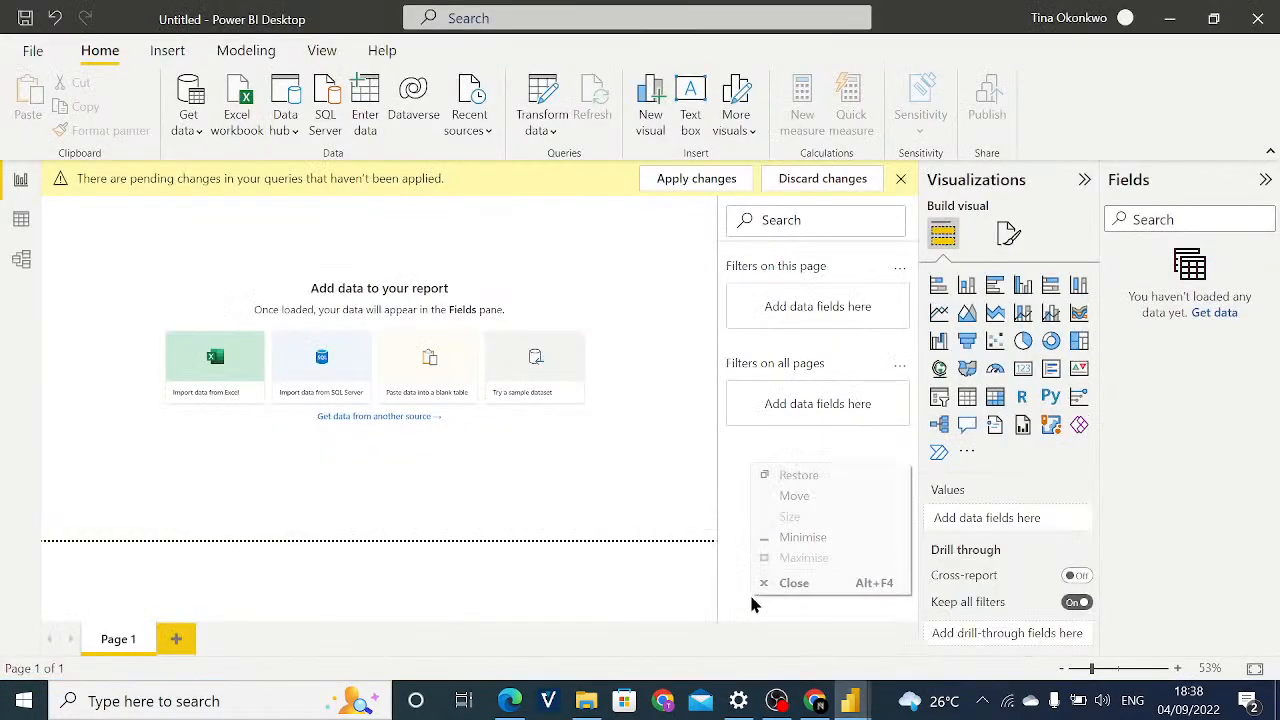
{"action": "left_click", "coordinate": [1010, 713]}
{"action": "scroll", "coordinate": [897, 619], "scroll_direction": "up", "scroll_amount": 4}
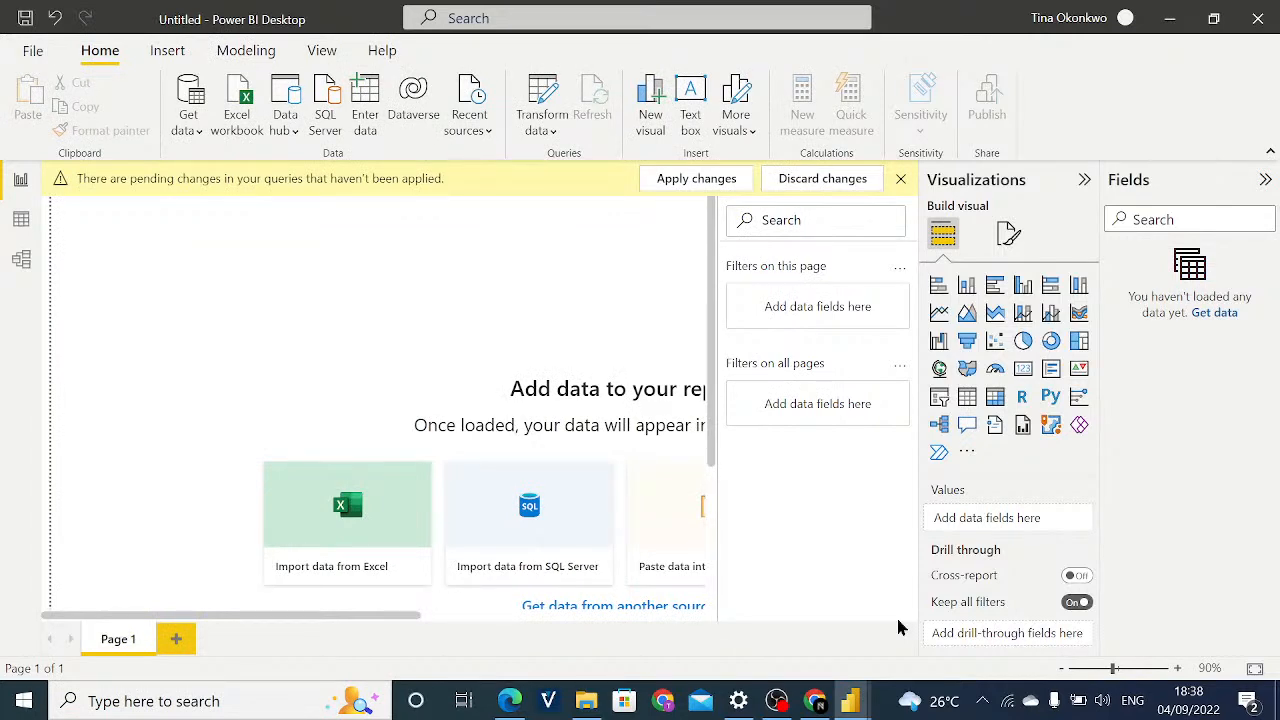
{"action": "key", "text": "super+d"}
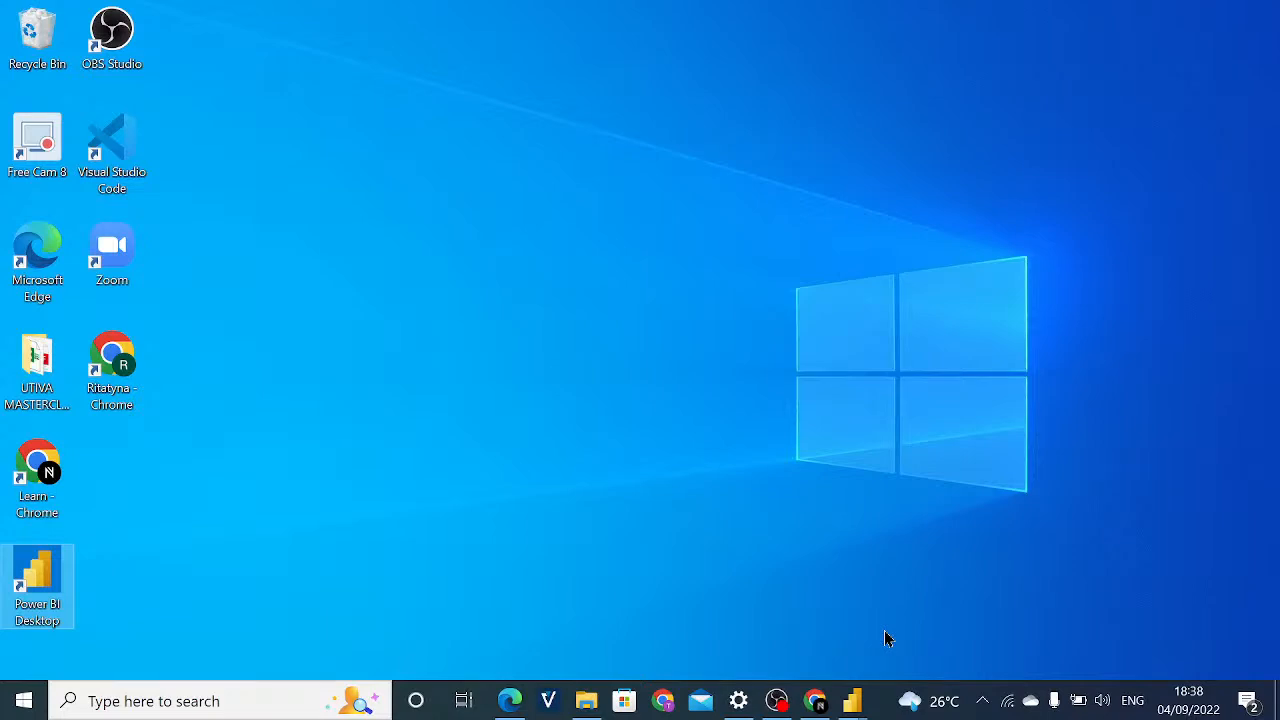
{"action": "left_click", "coordinate": [857, 705]}
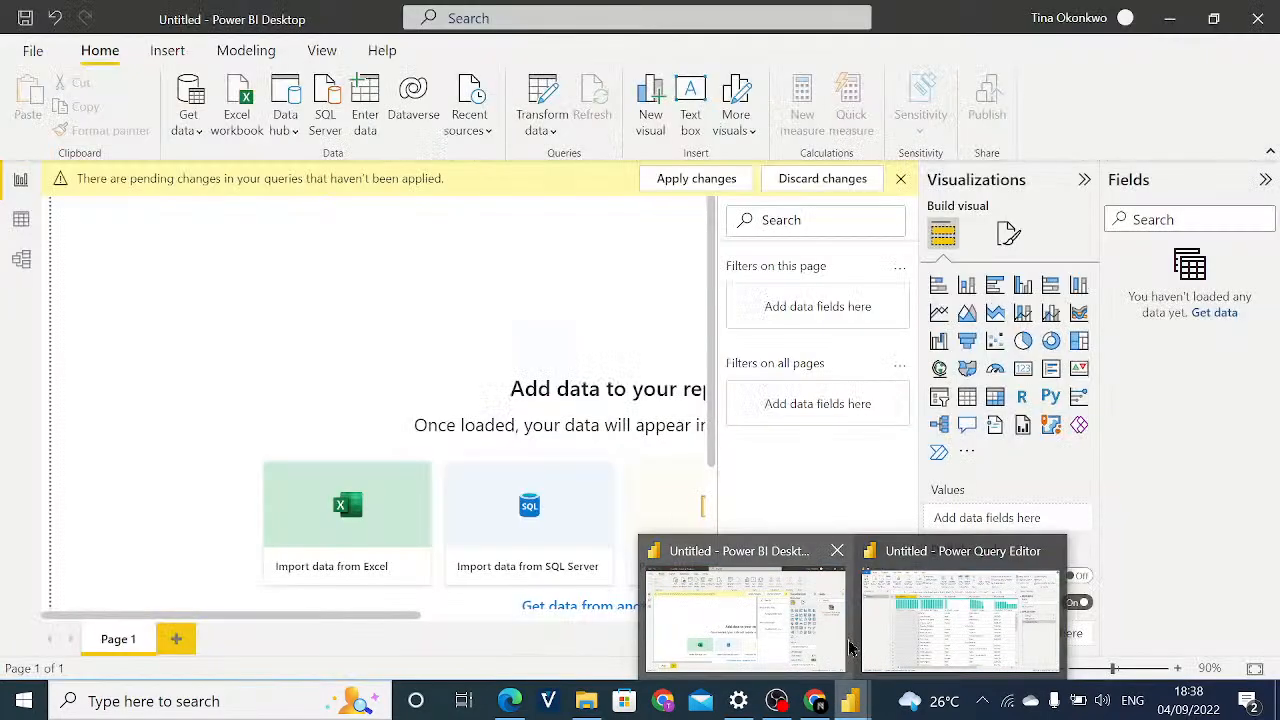
{"action": "left_click", "coordinate": [850, 645]}
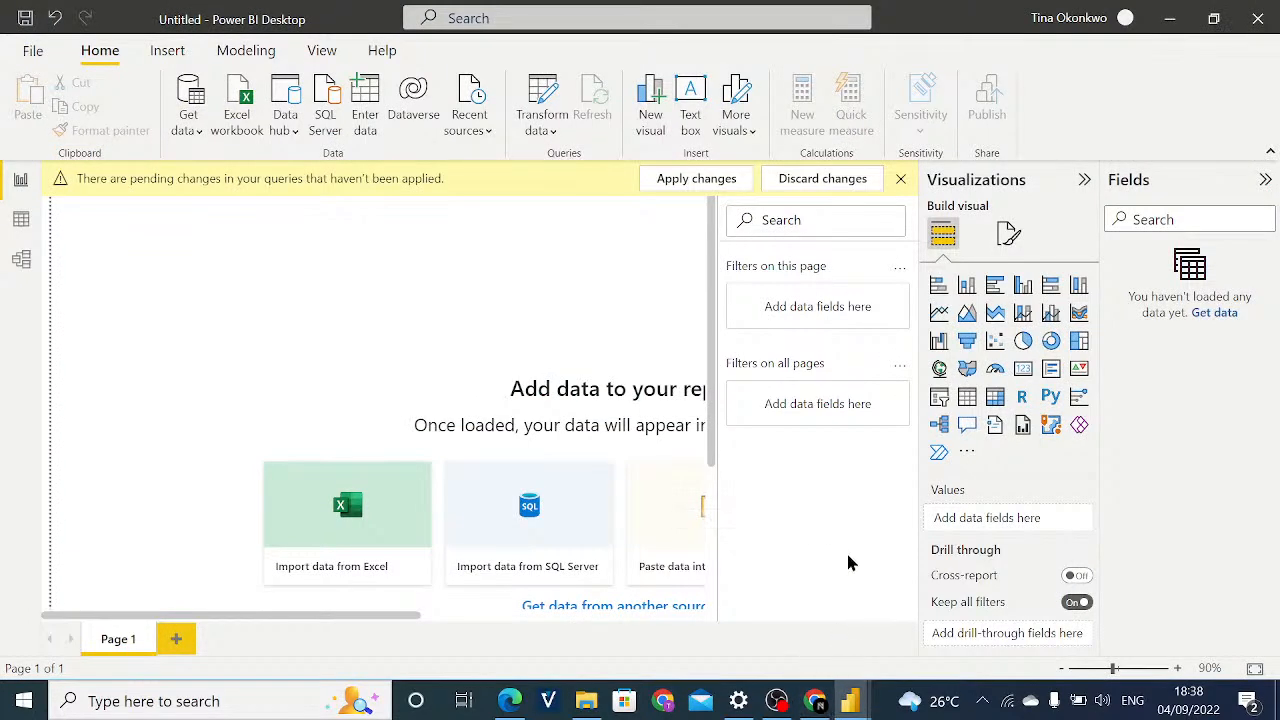
Try the report page at 21% and 106% zoom, and fit the page to the window.
{"action": "scroll", "coordinate": [848, 562], "scroll_direction": "up", "scroll_amount": 10}
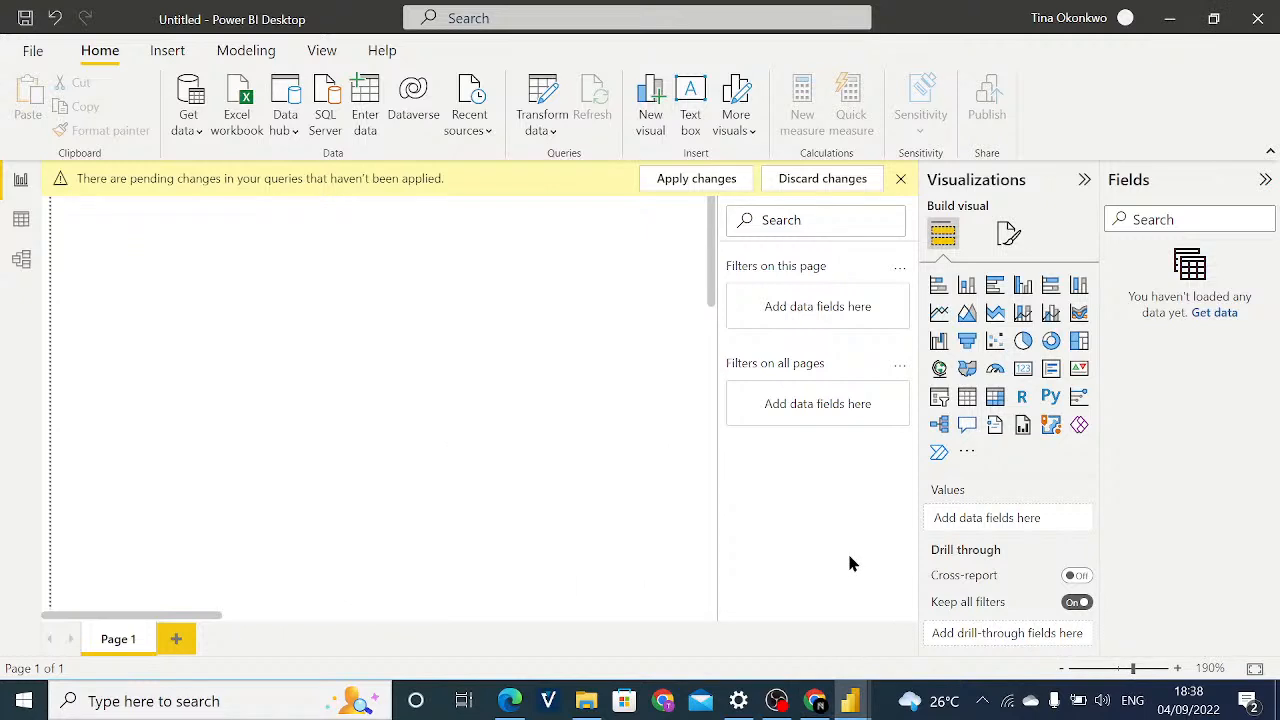
{"action": "left_click", "coordinate": [1076, 670]}
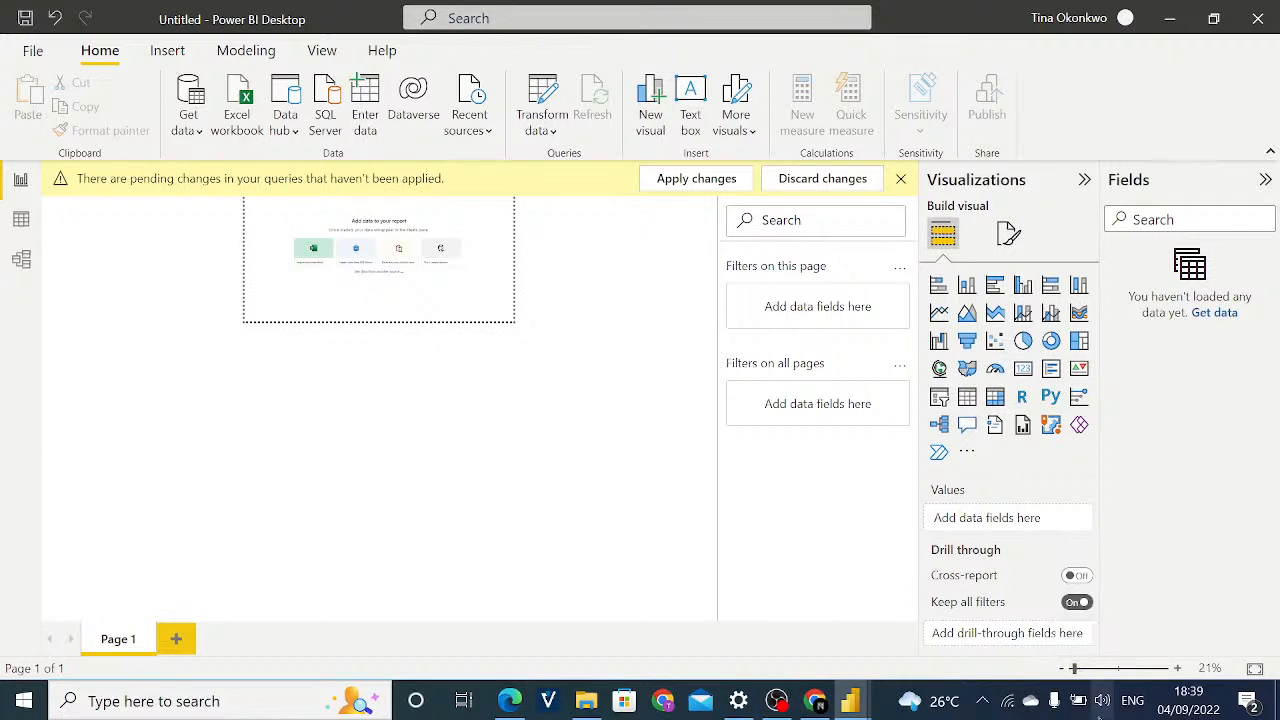
{"action": "left_click", "coordinate": [1120, 668]}
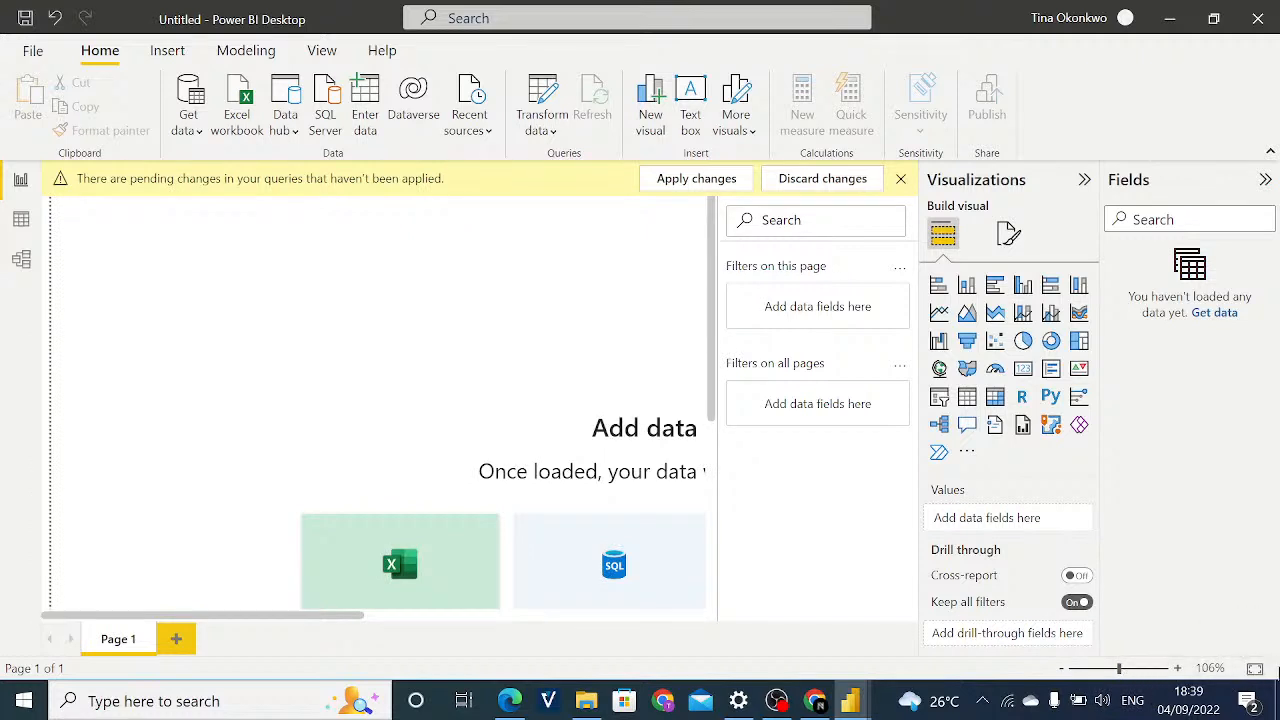
{"action": "left_click", "coordinate": [1255, 668]}
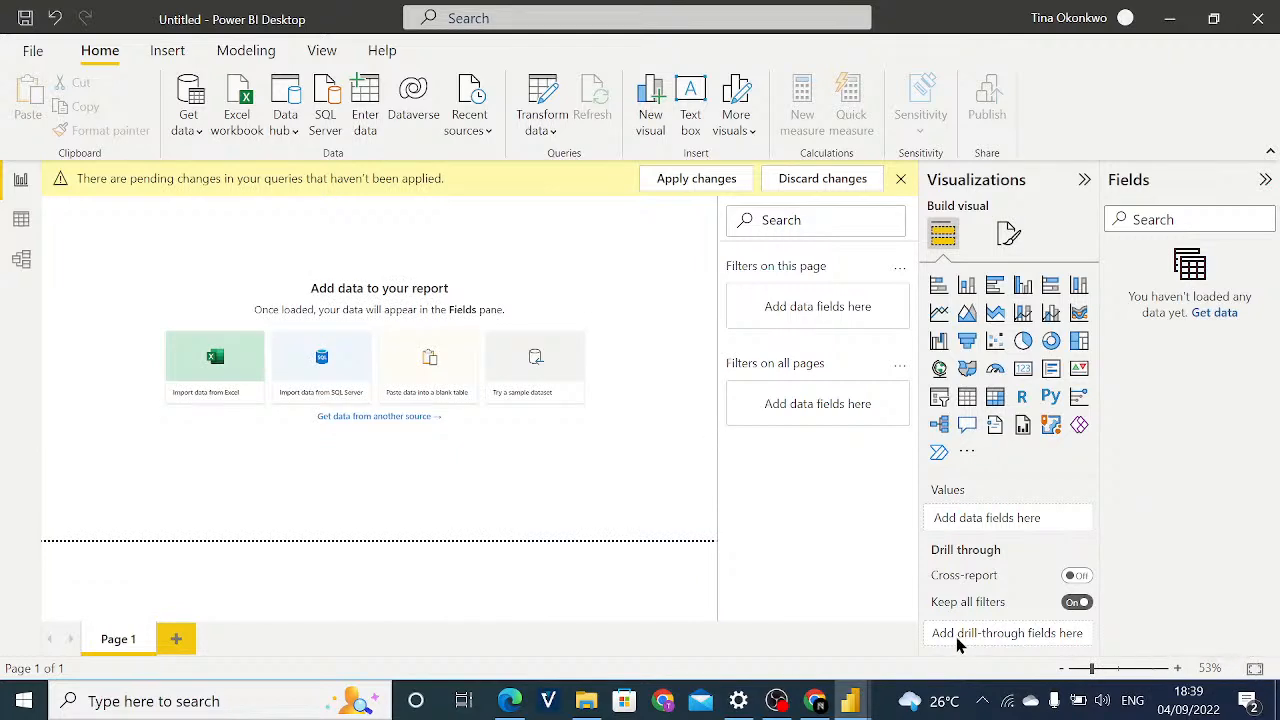
{"action": "key", "text": "super+s"}
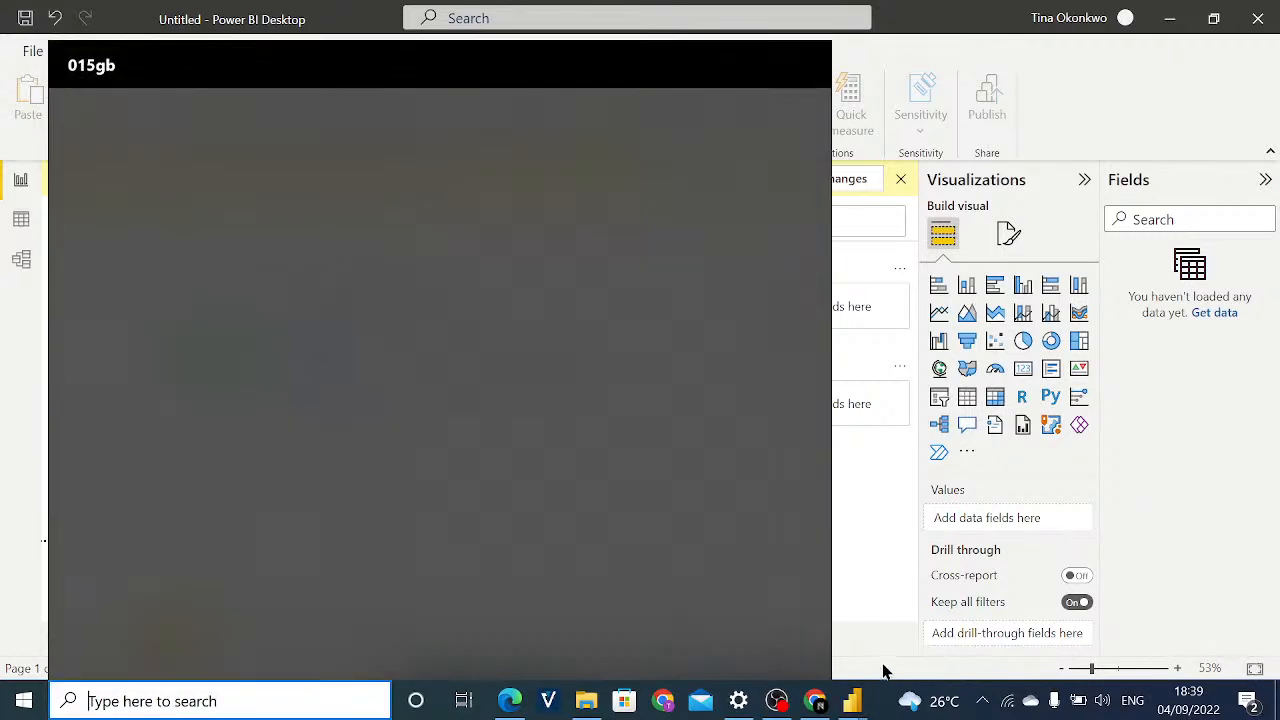
{"action": "key", "text": "Escape"}
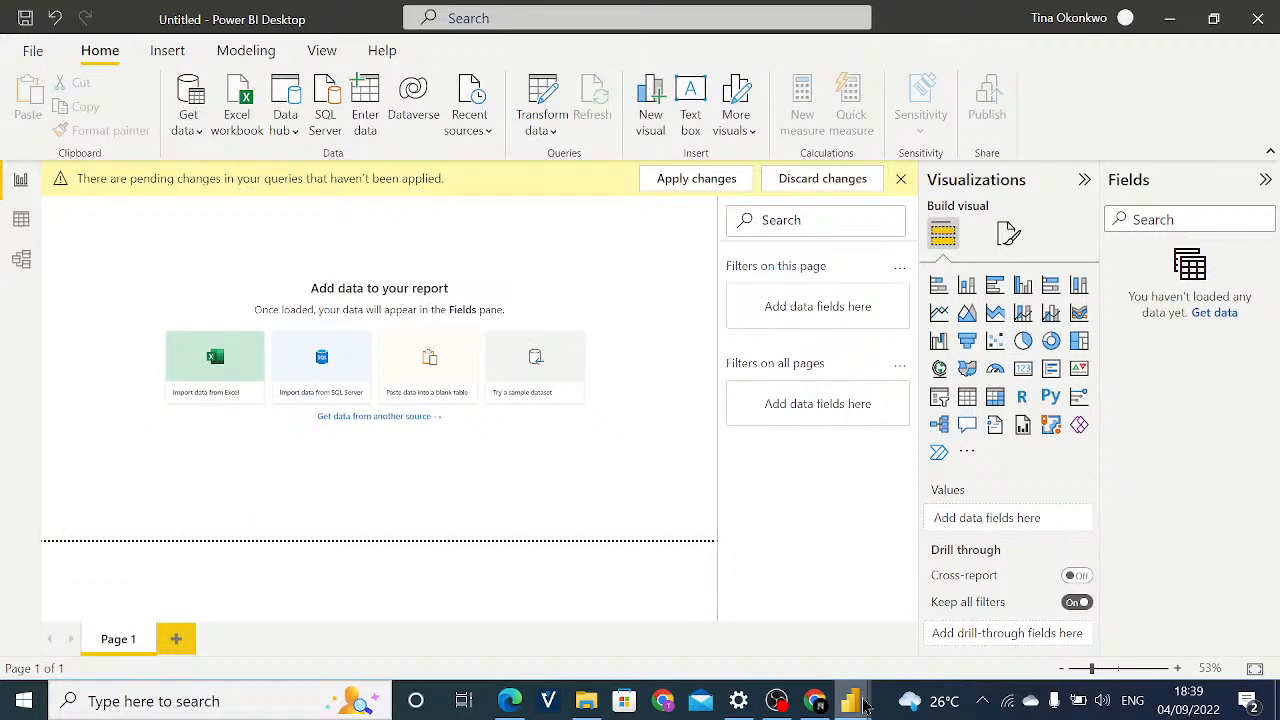
Switch to the Power Query Editor window and select the Sales value in row 2 of Column4.
{"action": "mouse_move", "coordinate": [865, 707]}
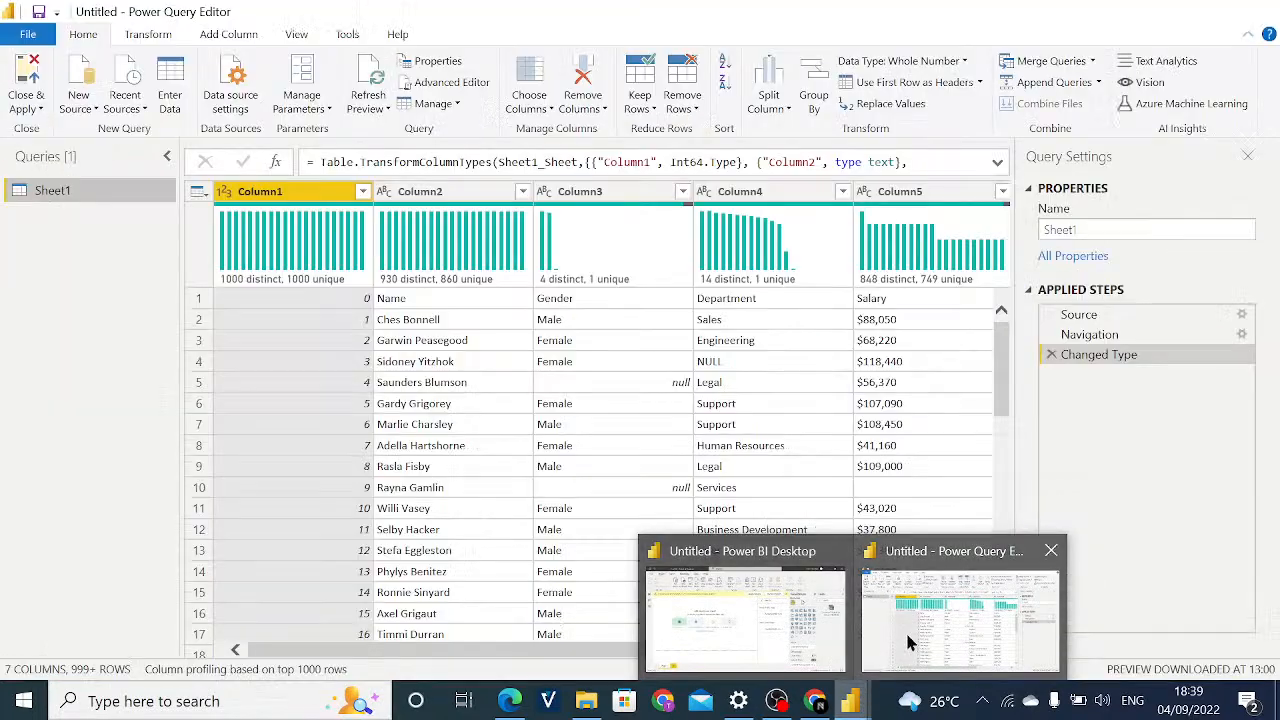
{"action": "left_click", "coordinate": [905, 630]}
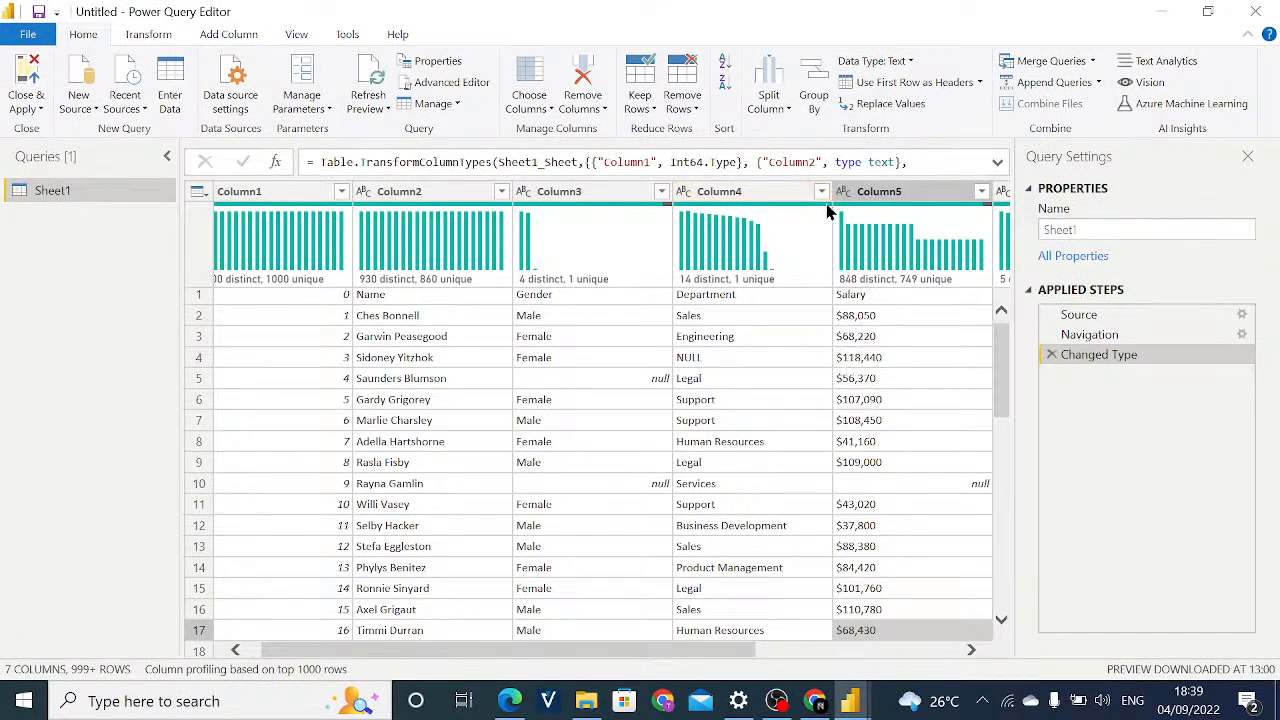
{"action": "left_click", "coordinate": [802, 316]}
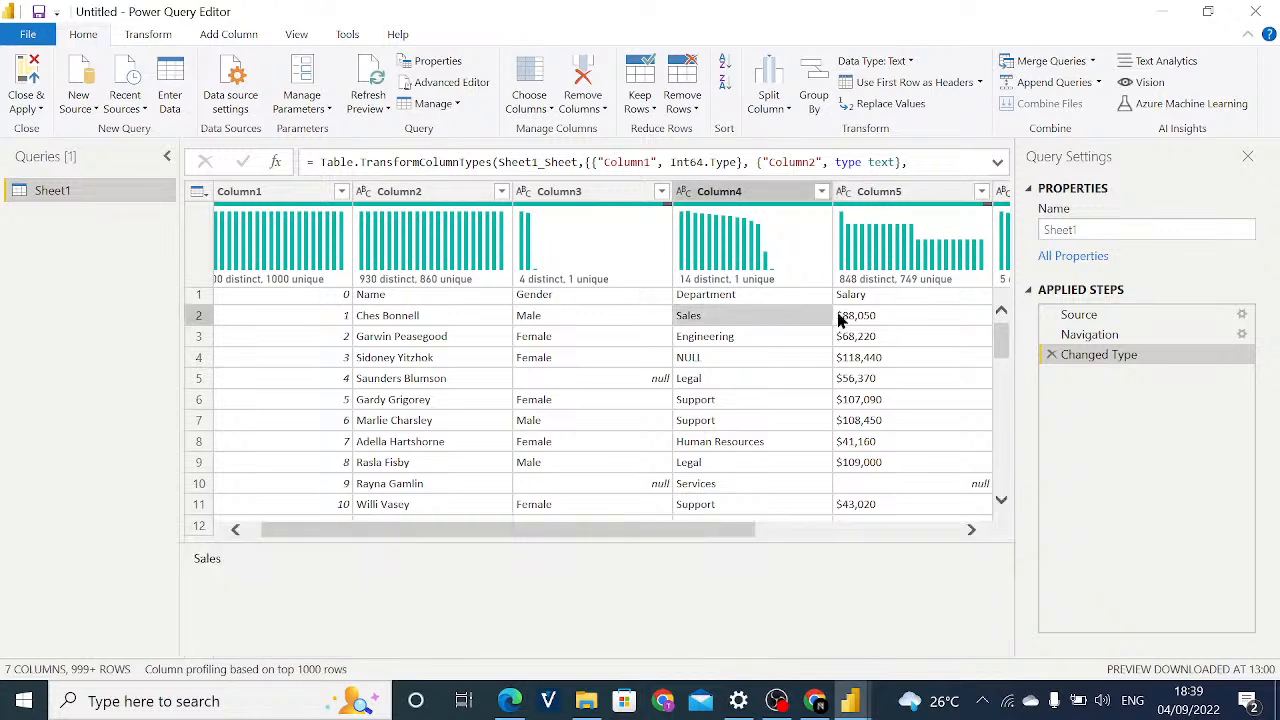
{"action": "key", "text": "super+s"}
{"action": "key", "text": "super+a"}
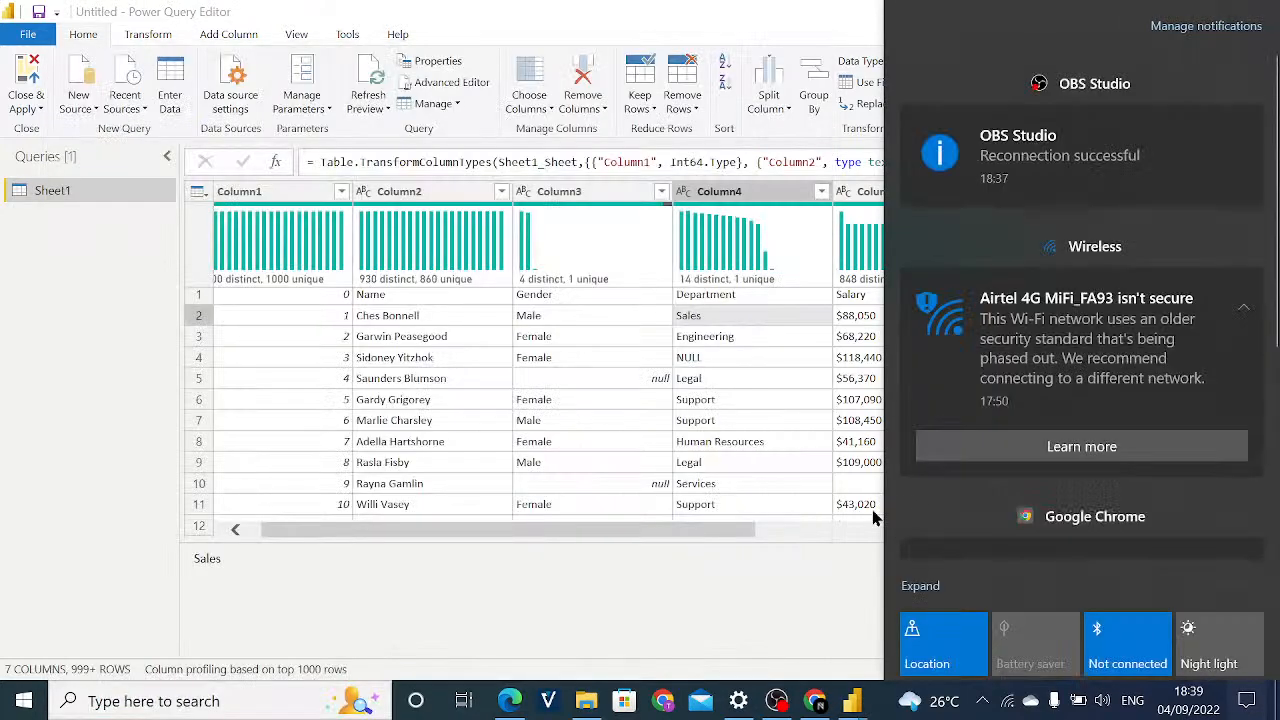
{"action": "left_click", "coordinate": [873, 509]}
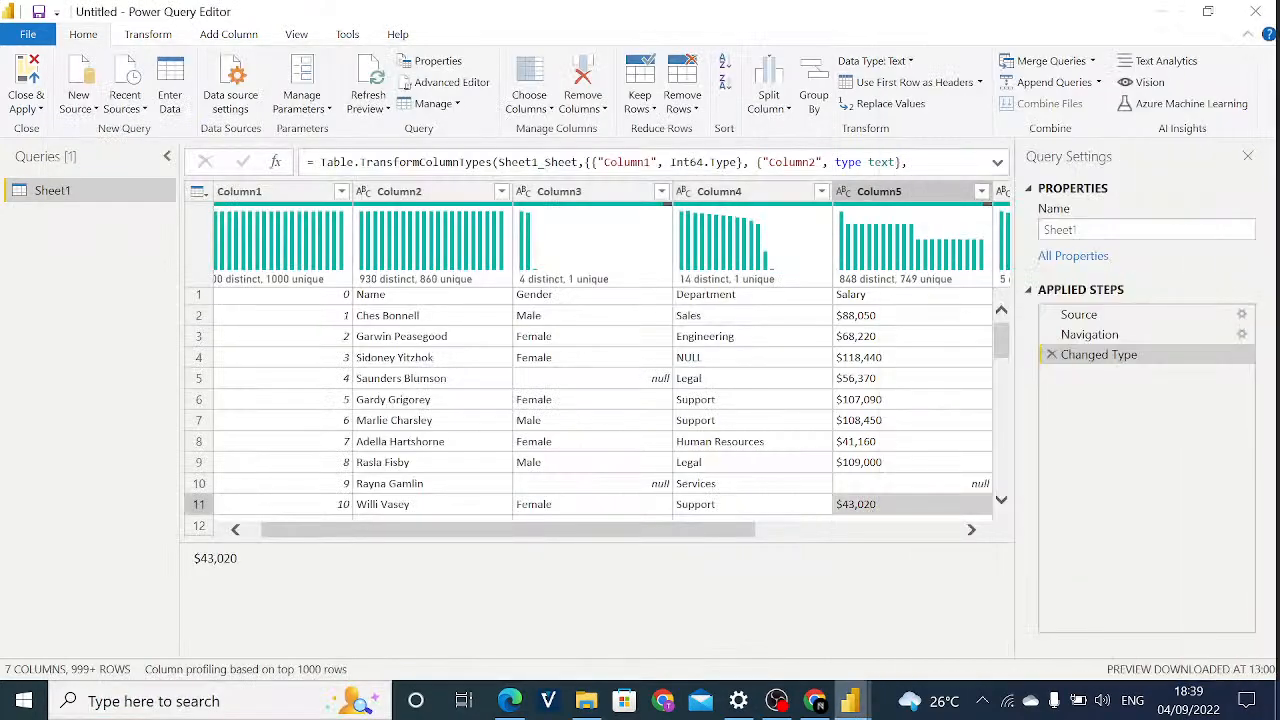
{"action": "key", "text": "super+d"}
{"action": "mouse_move", "coordinate": [815, 700]}
{"action": "left_click", "coordinate": [845, 655]}
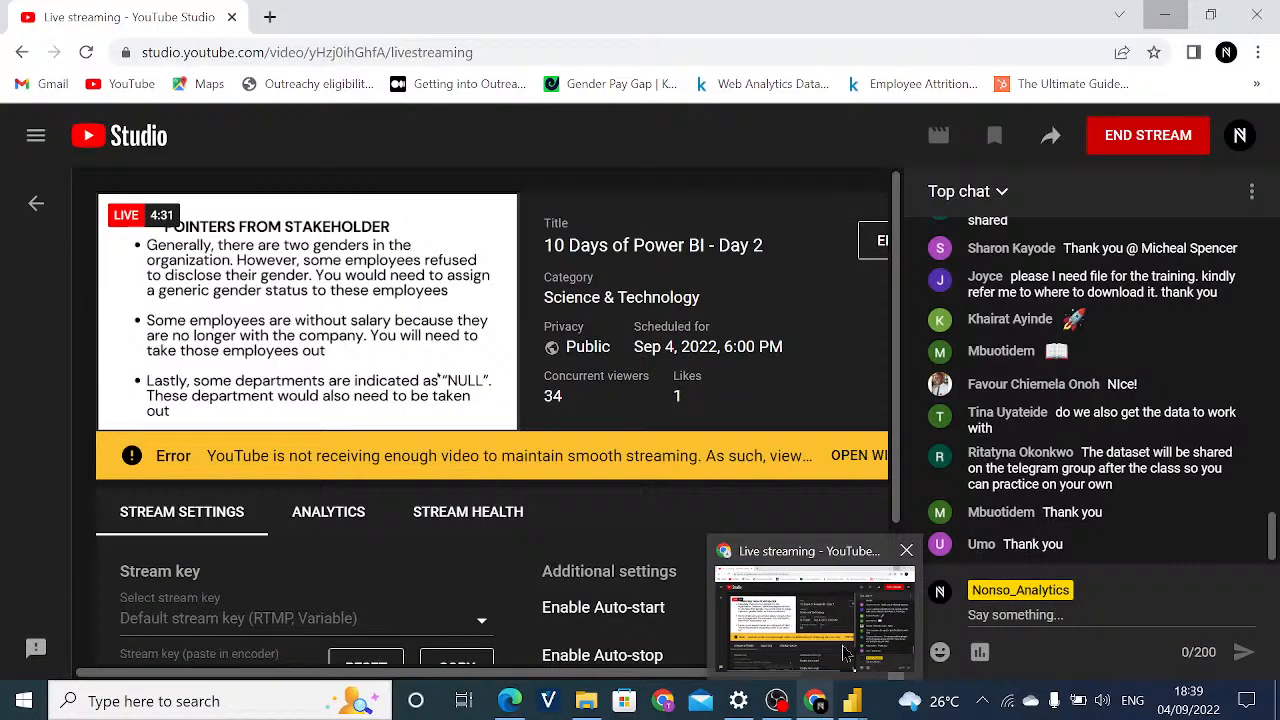
{"action": "key", "text": "super+d"}
{"action": "key", "text": "super+alt+d"}
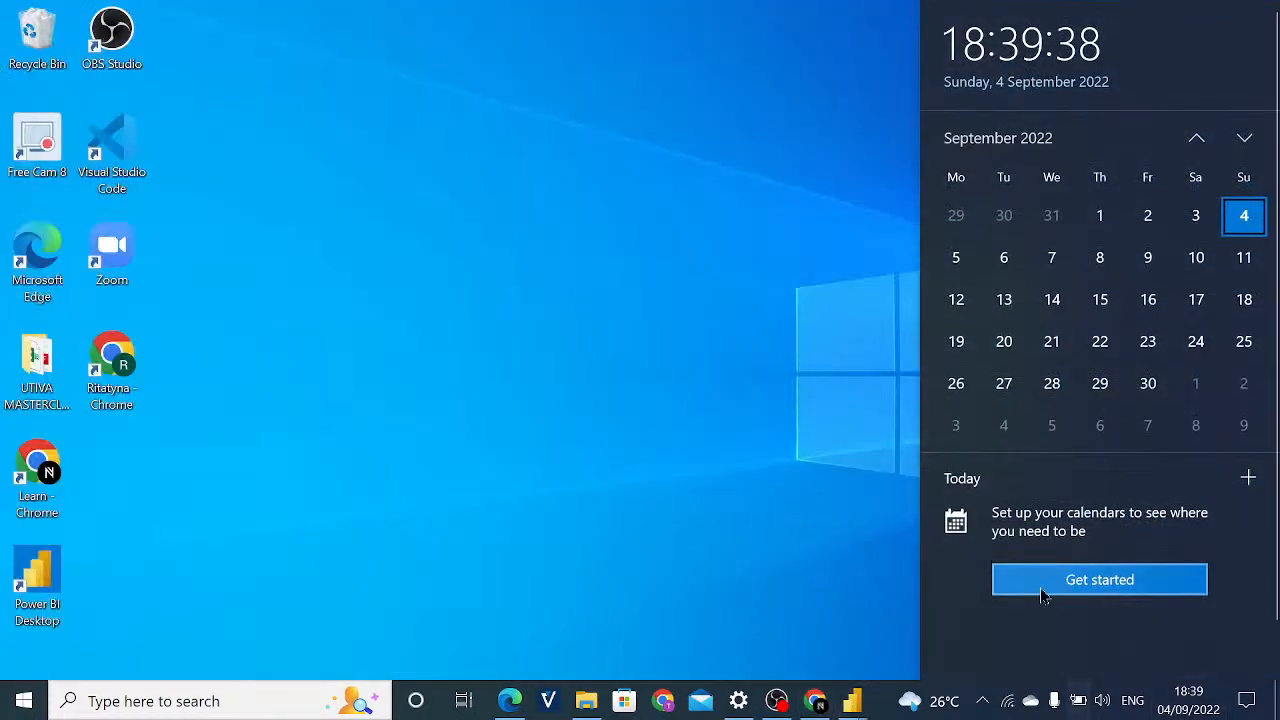
{"action": "left_click", "coordinate": [893, 614]}
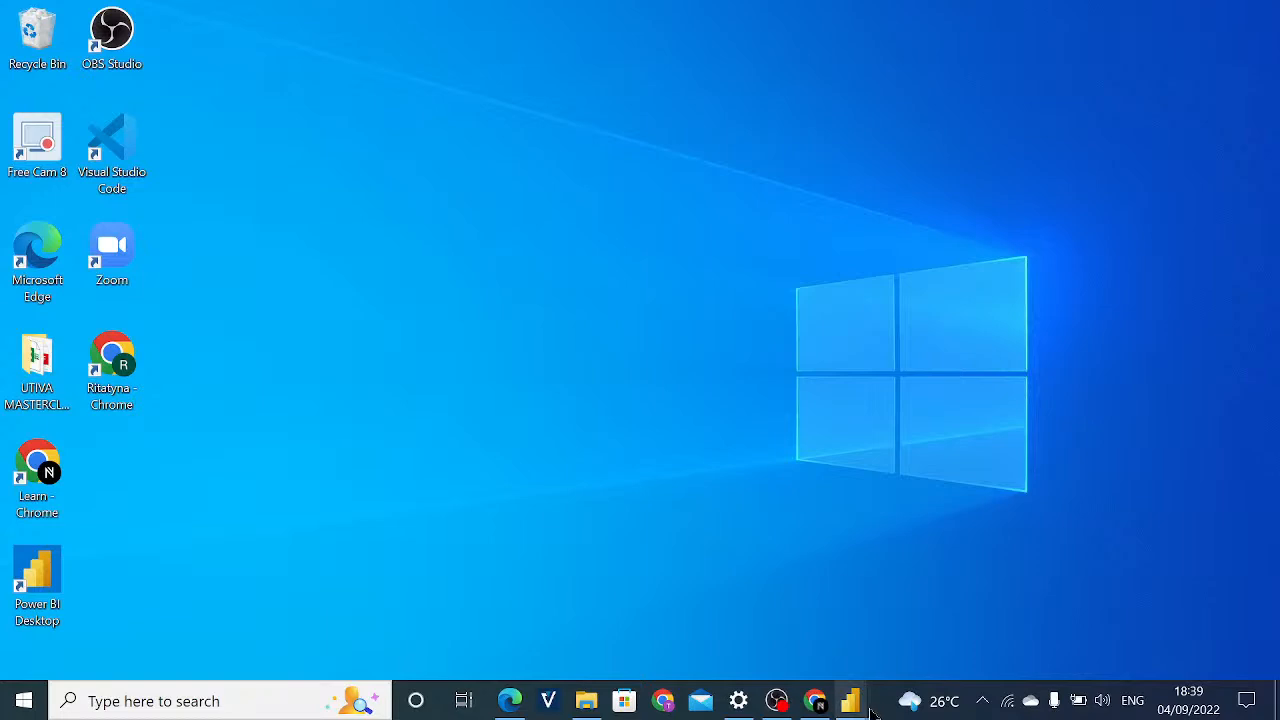
Switch to the Power BI Desktop report window.
{"action": "mouse_move", "coordinate": [850, 700]}
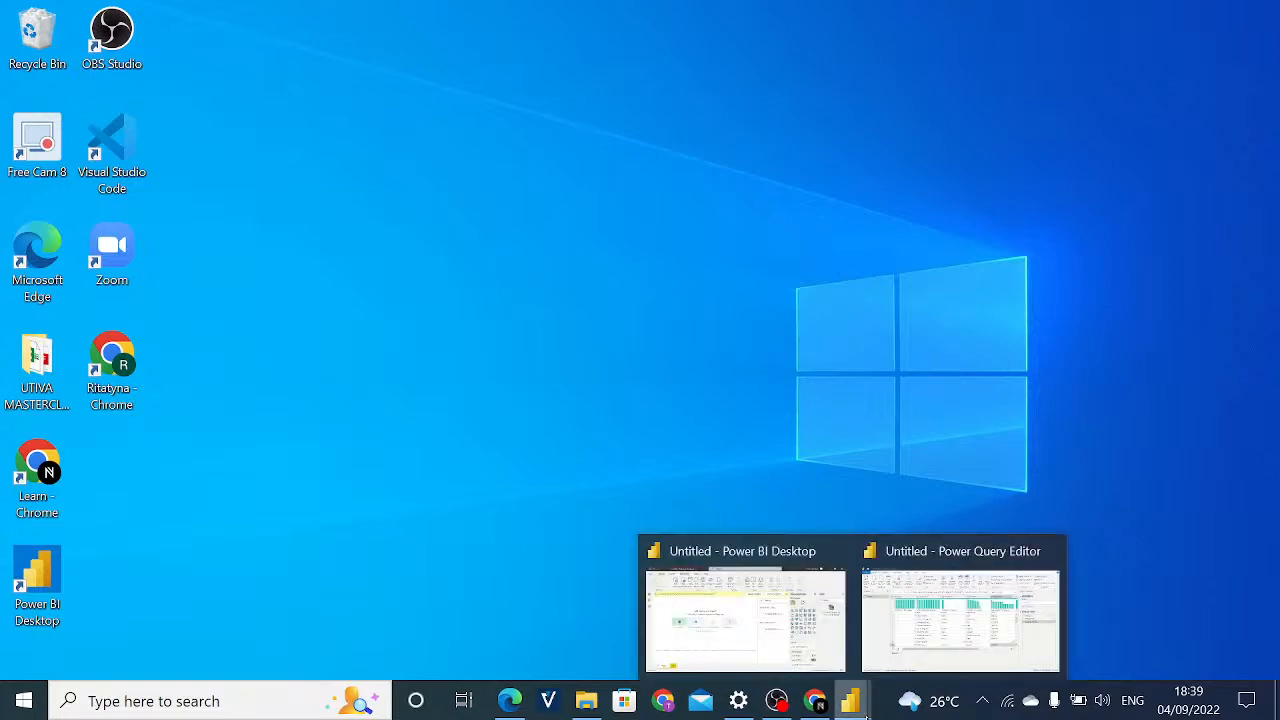
{"action": "left_click", "coordinate": [845, 648]}
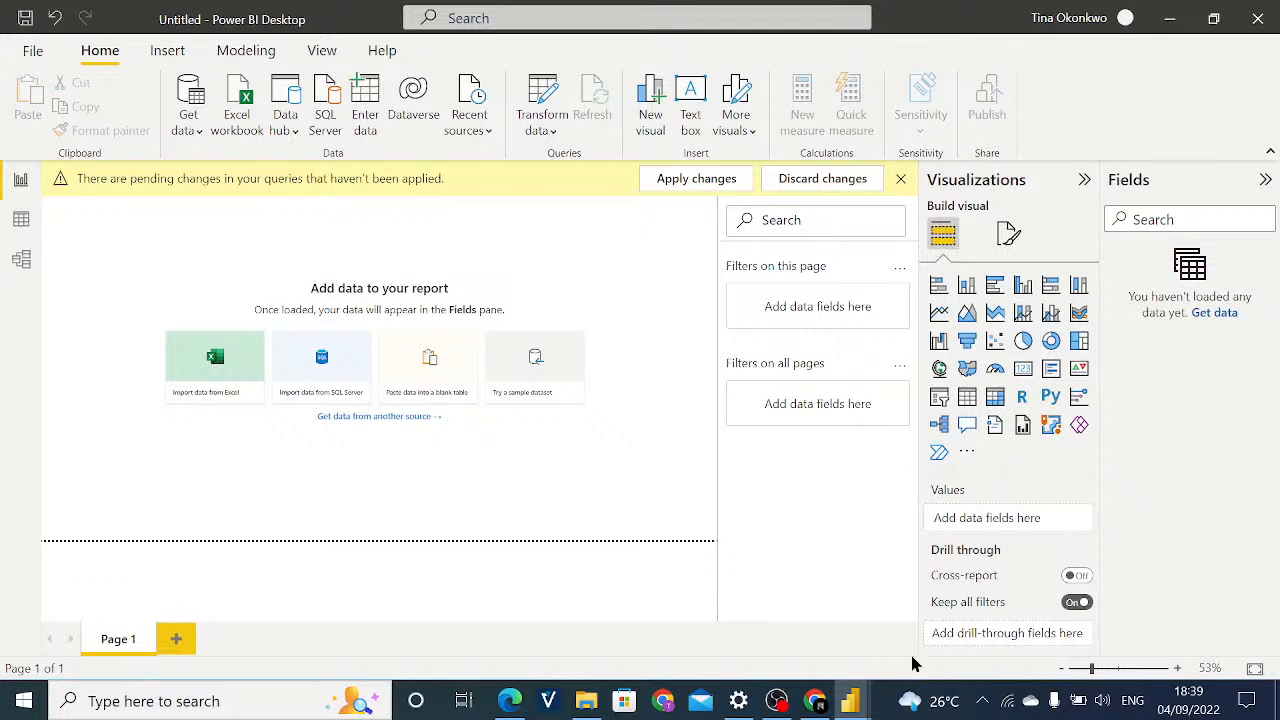
{"action": "left_click", "coordinate": [850, 700]}
{"action": "mouse_move", "coordinate": [848, 708]}
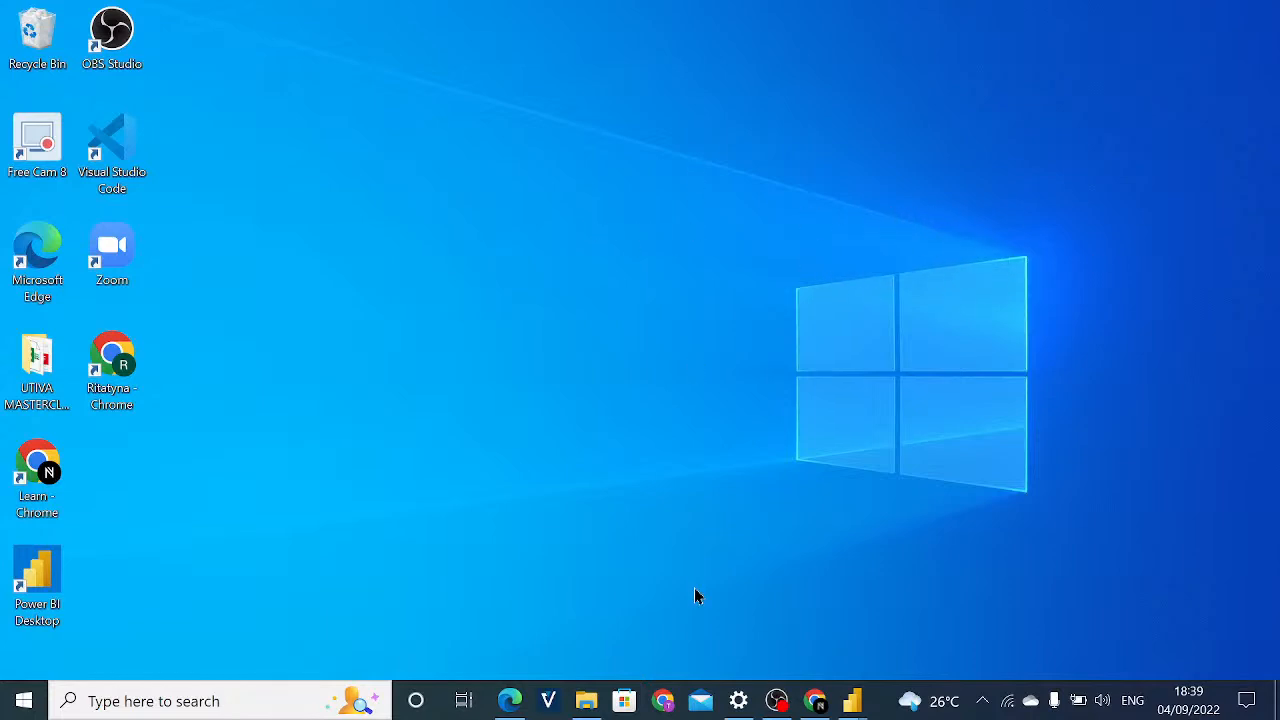
{"action": "key", "text": "alt+Tab"}
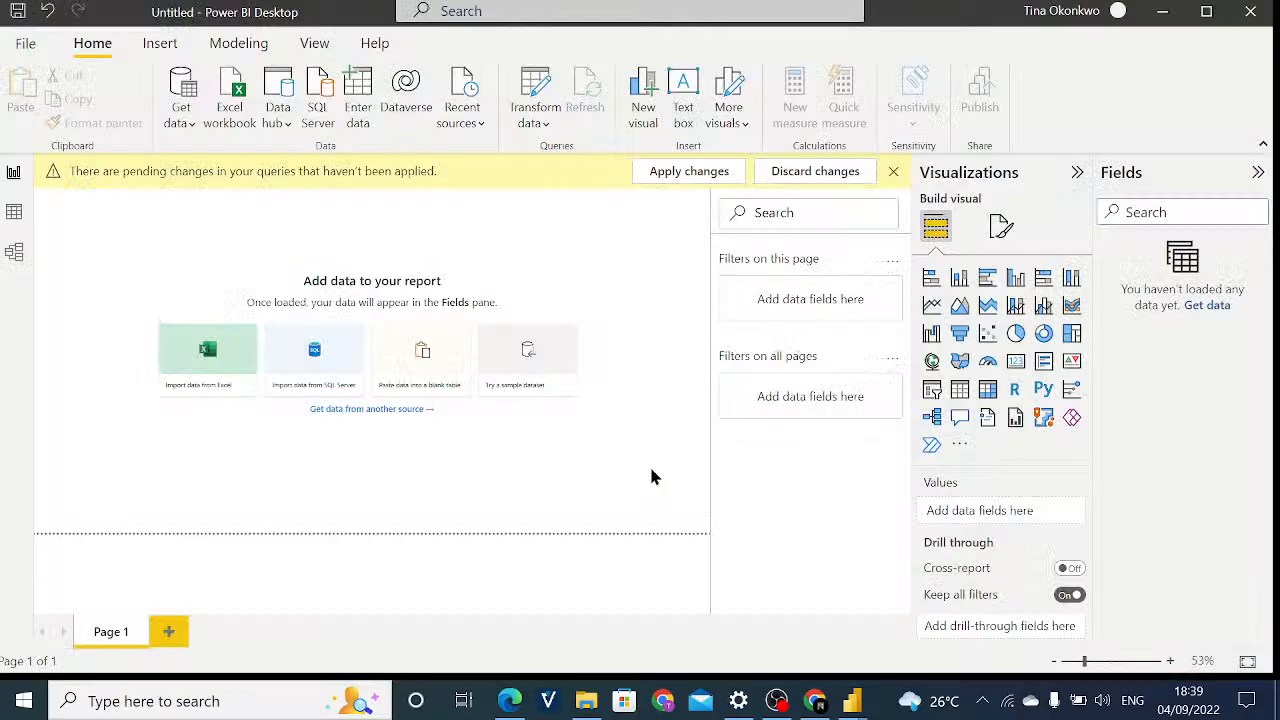
Add an empty Q&A visual to the blank report page and select it.
{"action": "double_click", "coordinate": [691, 473]}
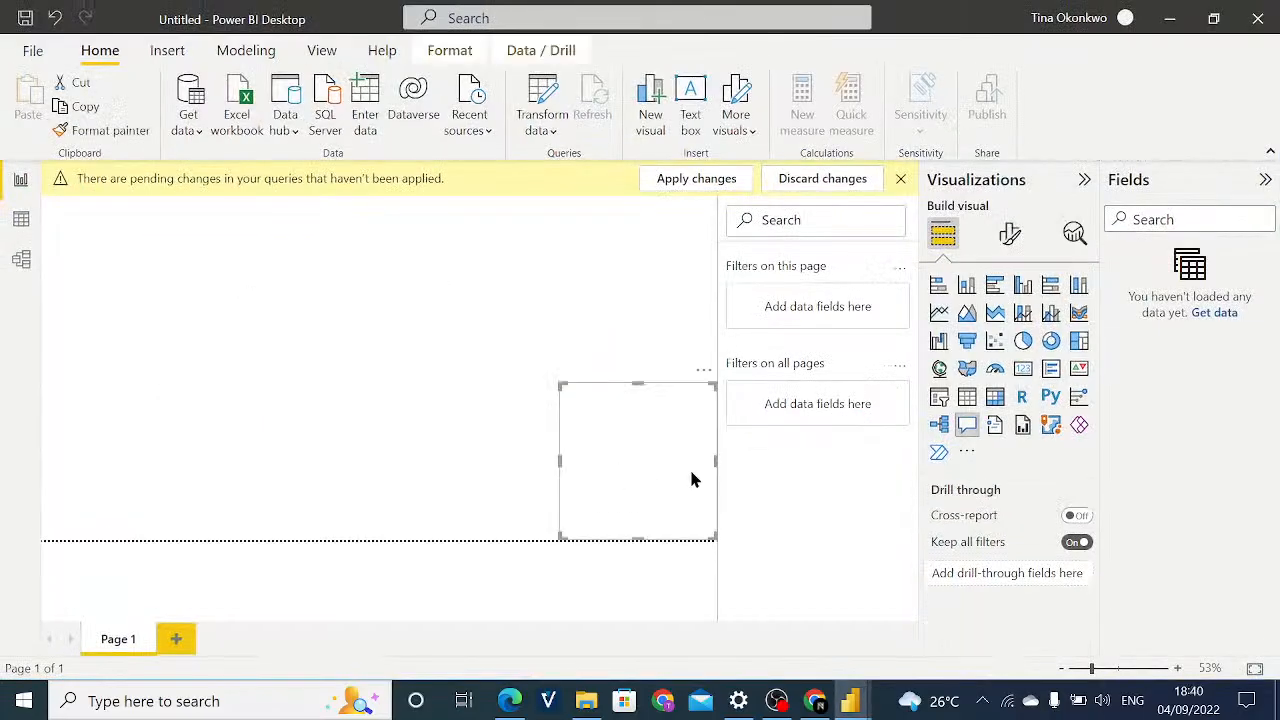
{"action": "left_click", "coordinate": [651, 574]}
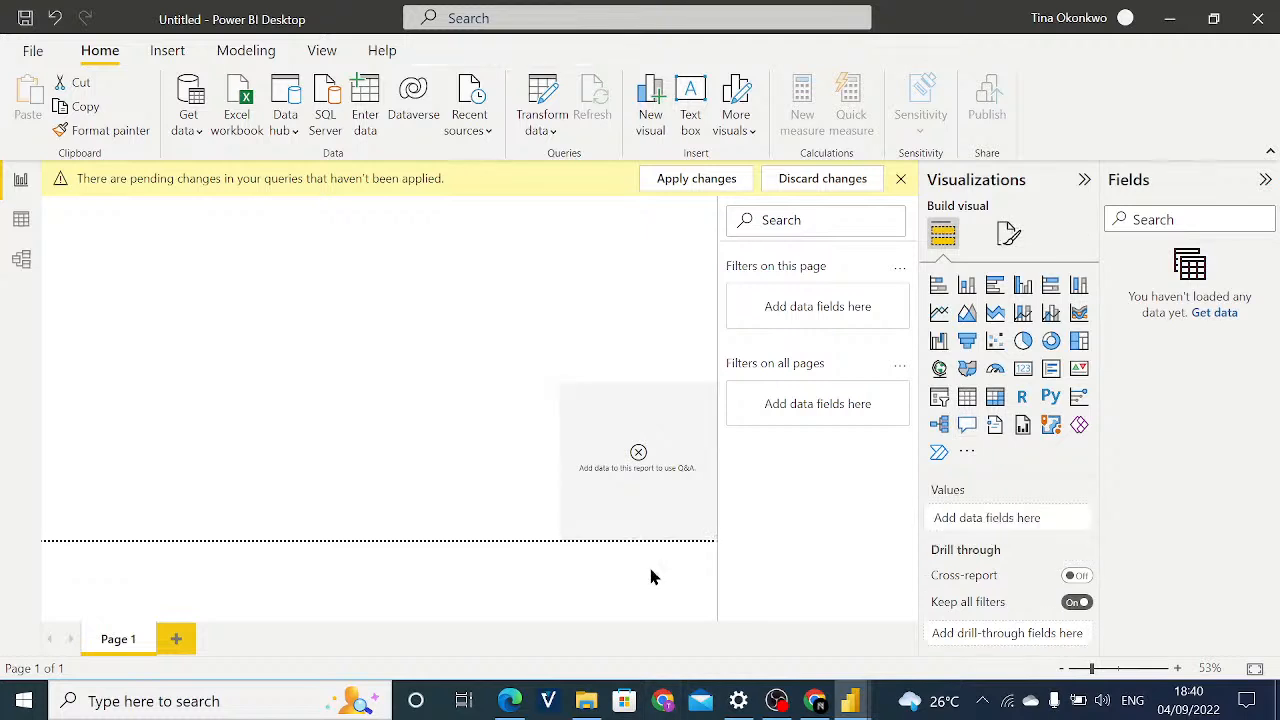
{"action": "left_click", "coordinate": [575, 545]}
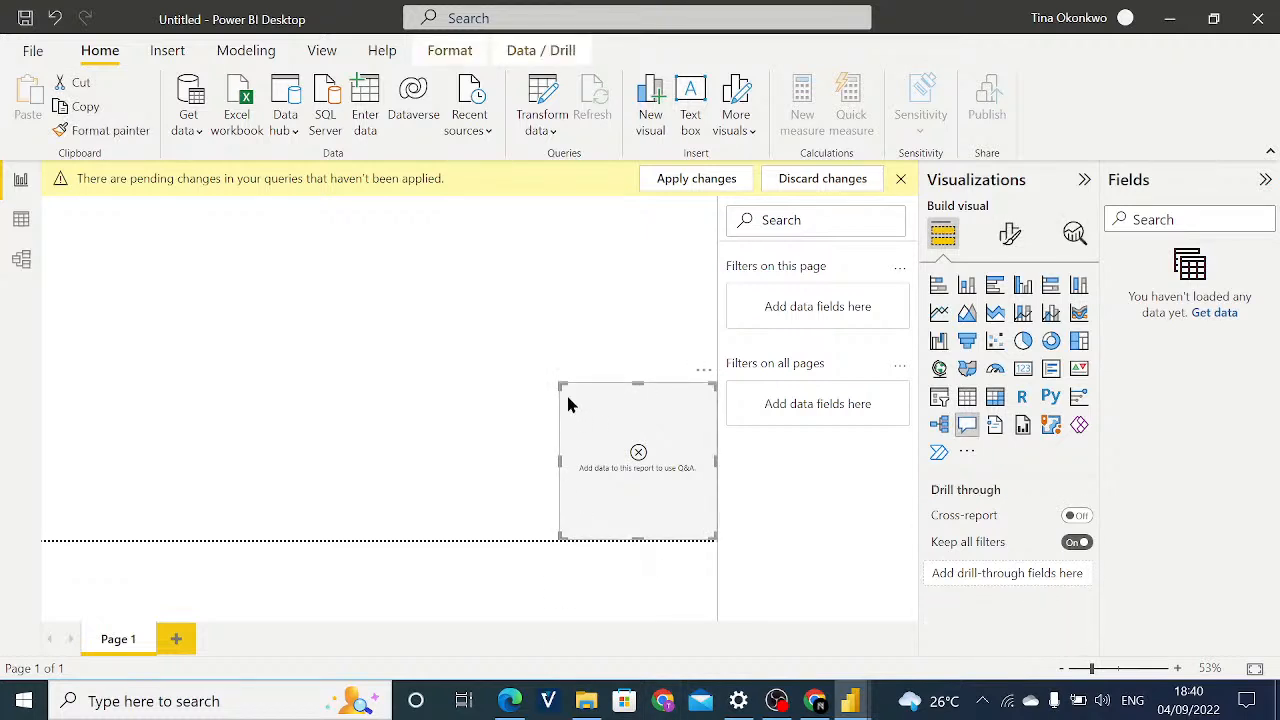
{"action": "right_click", "coordinate": [563, 714]}
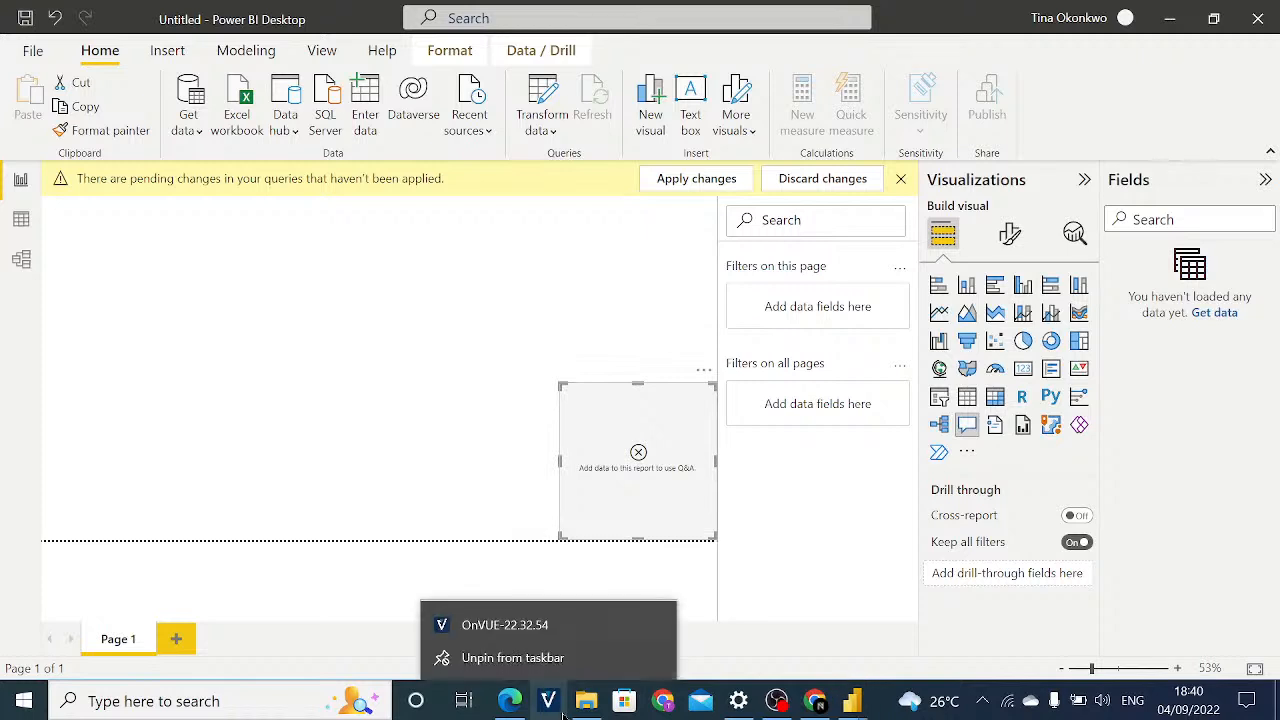
{"action": "right_click", "coordinate": [776, 700]}
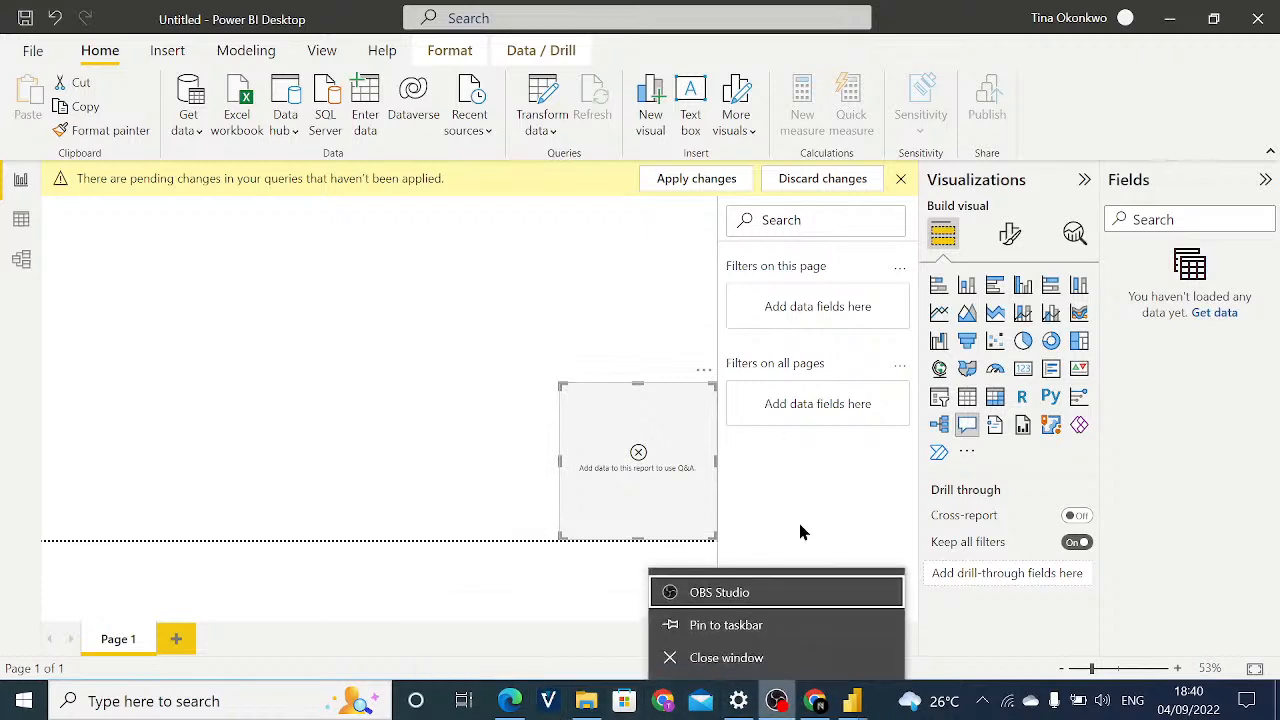
{"action": "left_click", "coordinate": [972, 662]}
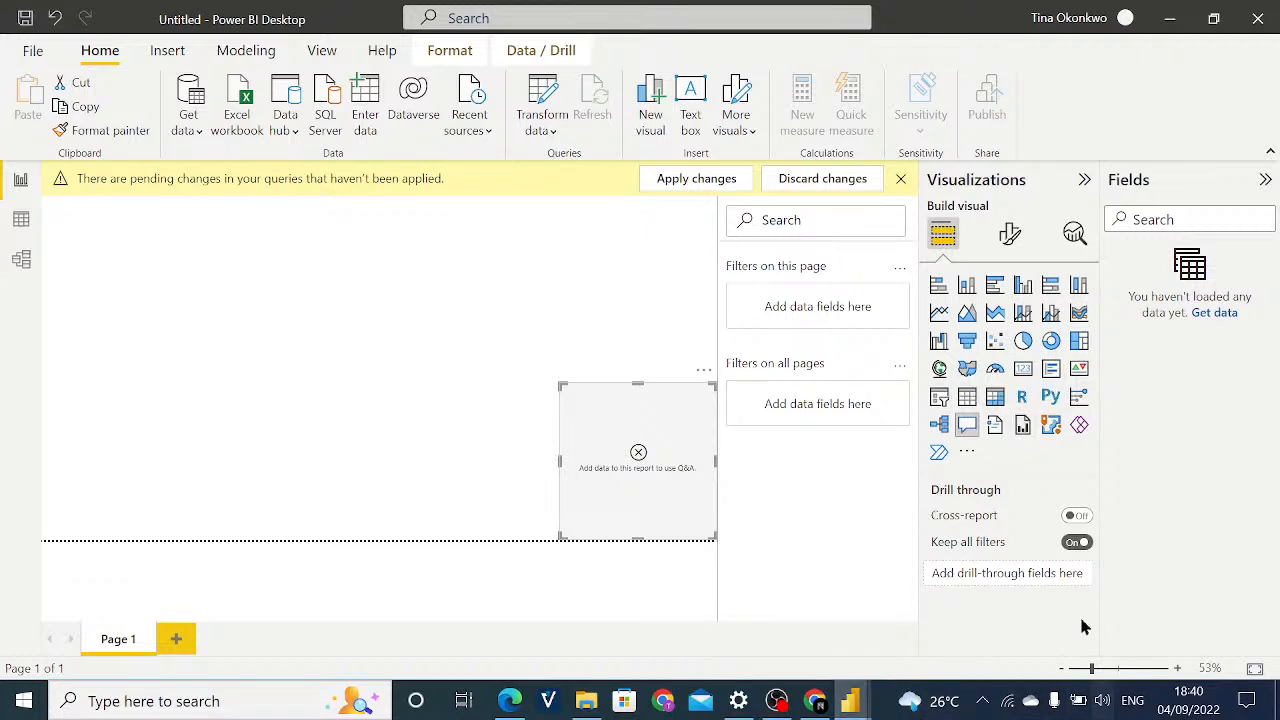
{"action": "left_click", "coordinate": [700, 701]}
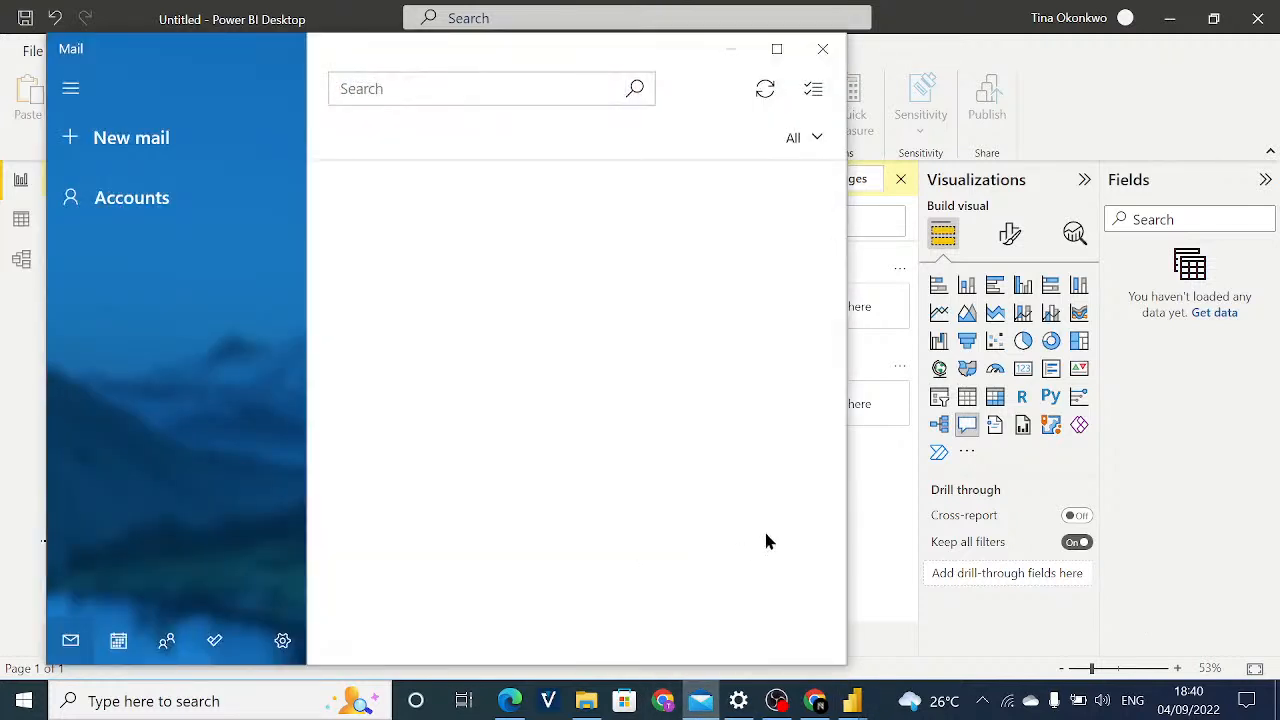
{"action": "left_click", "coordinate": [889, 501]}
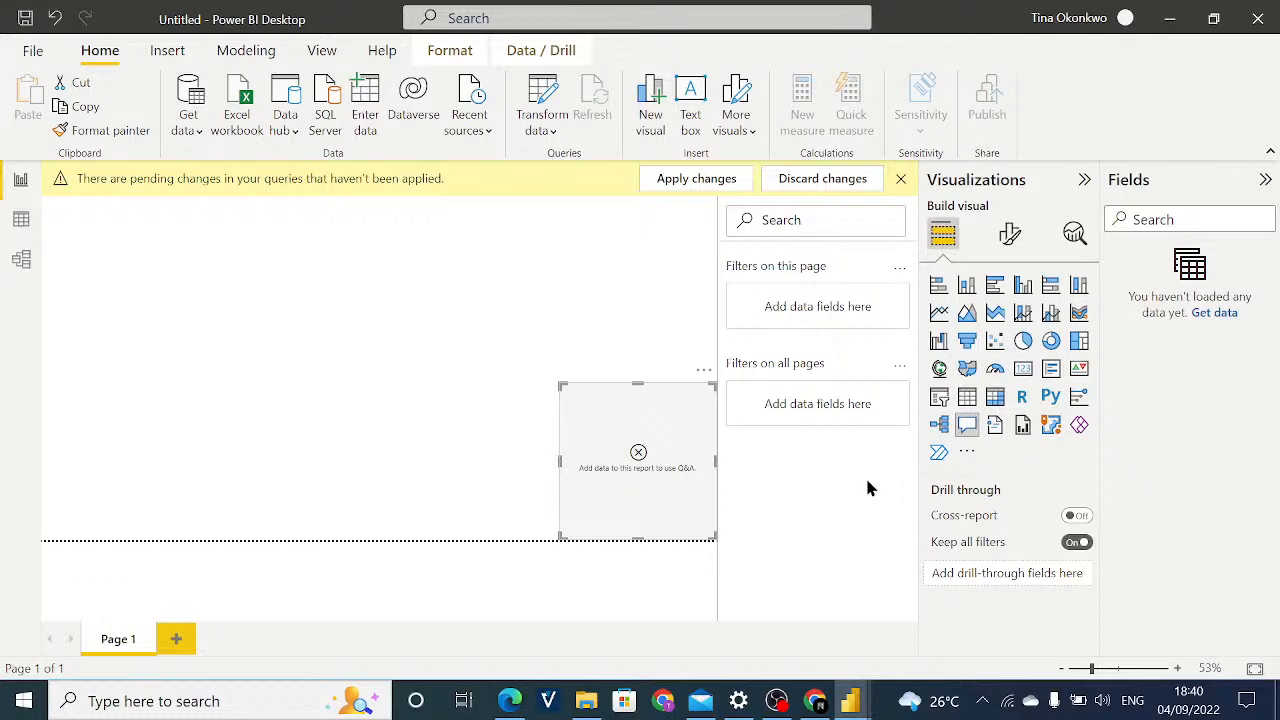
Switch to the YouTube Studio live stream page and check its chat and stream settings.
{"action": "key", "text": "alt+Tab"}
{"action": "left_click", "coordinate": [815, 701]}
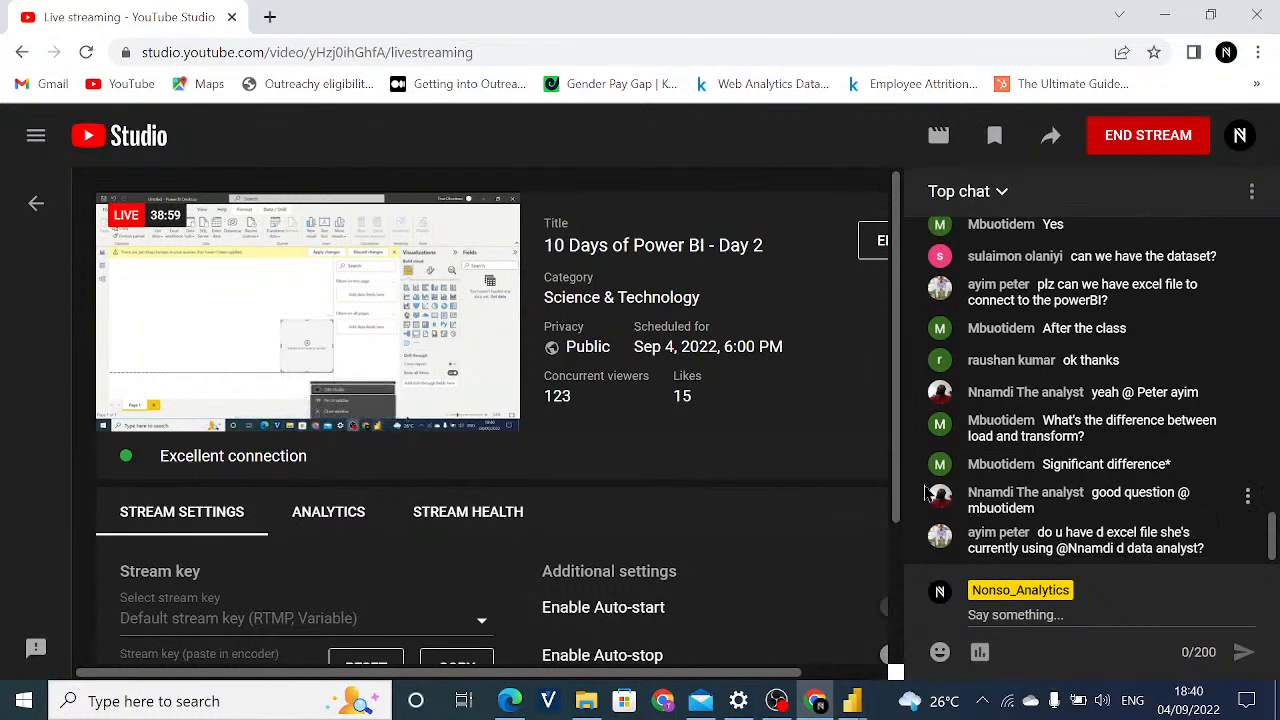
{"action": "scroll", "coordinate": [566, 526], "scroll_direction": "down", "scroll_amount": 2}
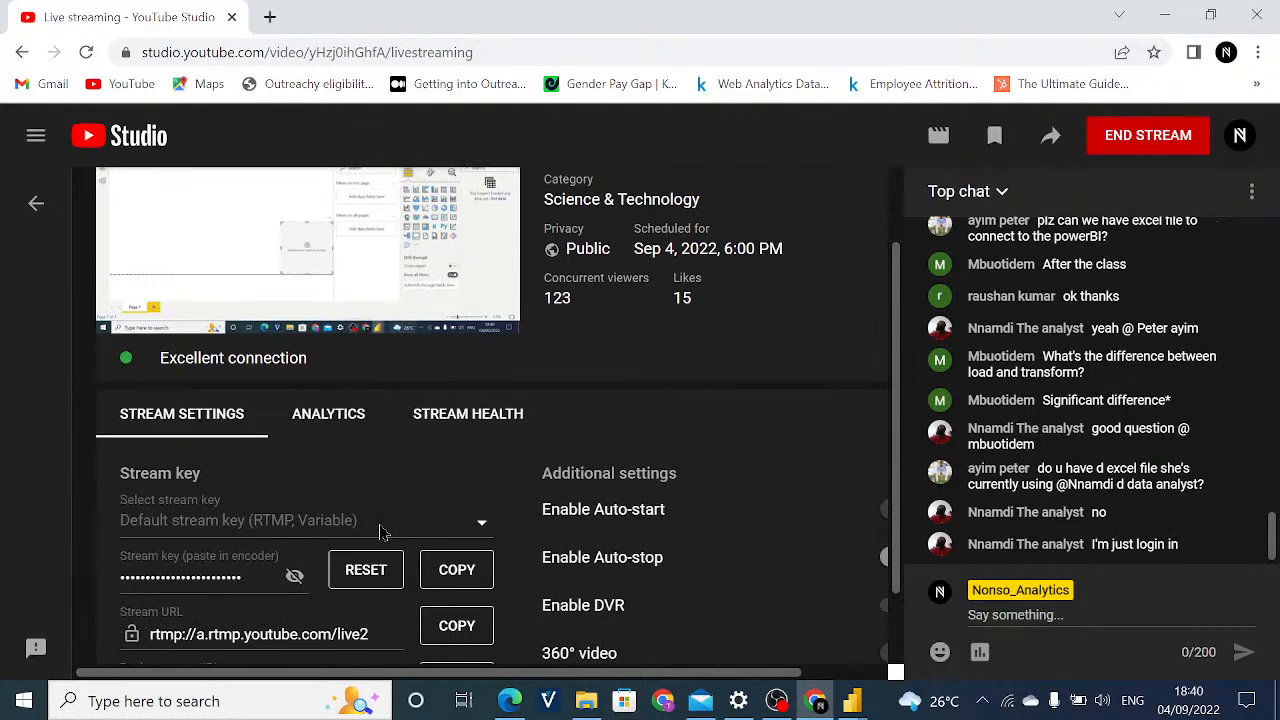
Bring up 10 Days of Power BI-Day2.pdf at the Pointers from Stakeholder page.
{"action": "left_click", "coordinate": [376, 692]}
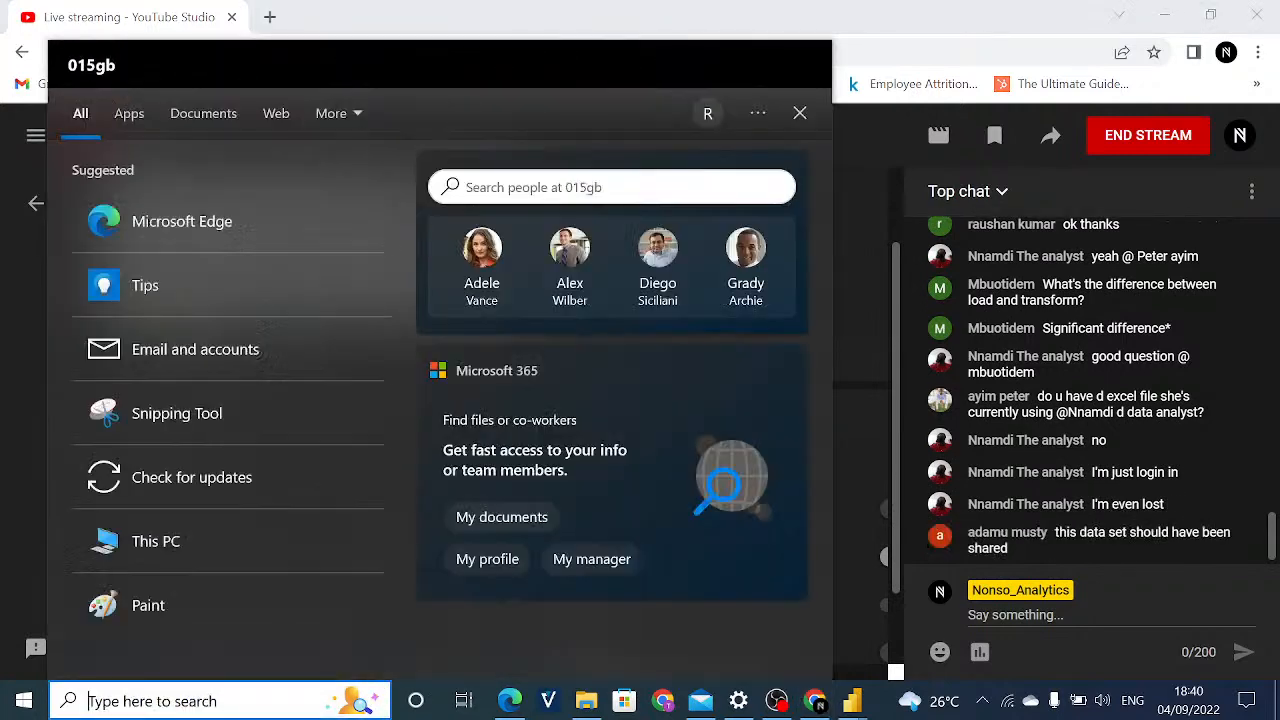
{"action": "left_click", "coordinate": [590, 701]}
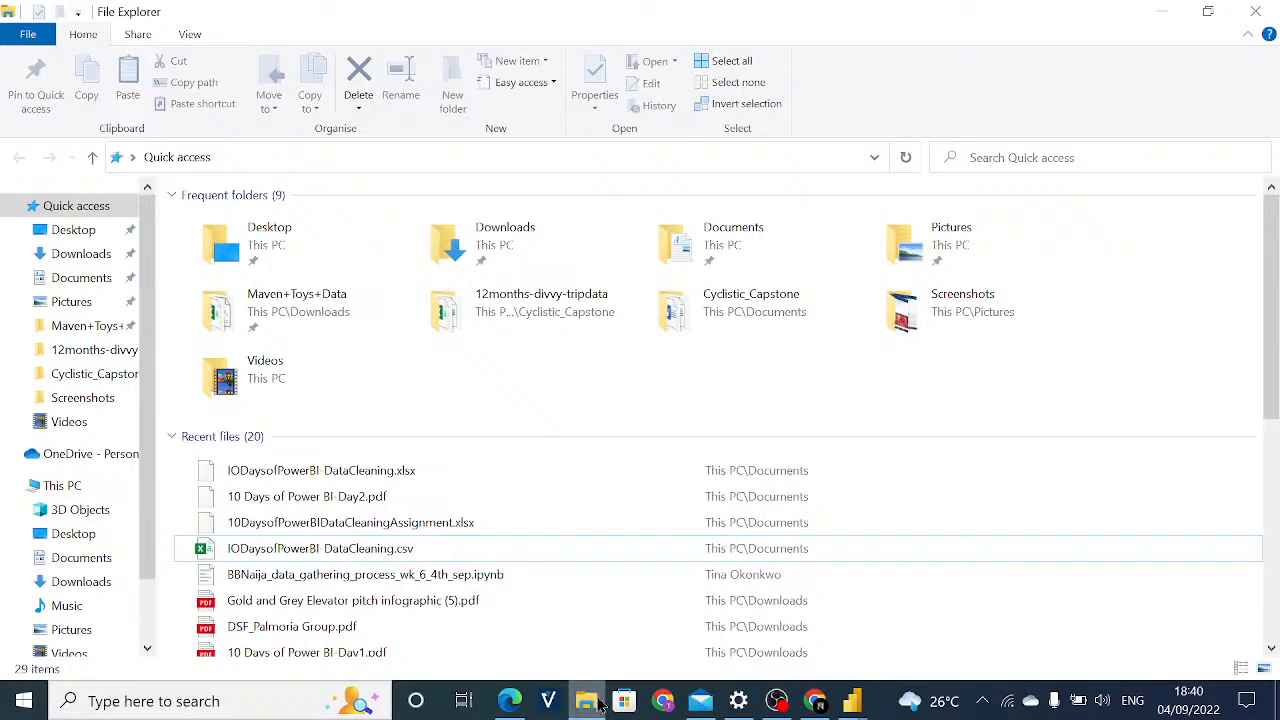
{"action": "left_click", "coordinate": [599, 704]}
{"action": "triple_click", "coordinate": [609, 524]}
{"action": "right_click", "coordinate": [580, 537]}
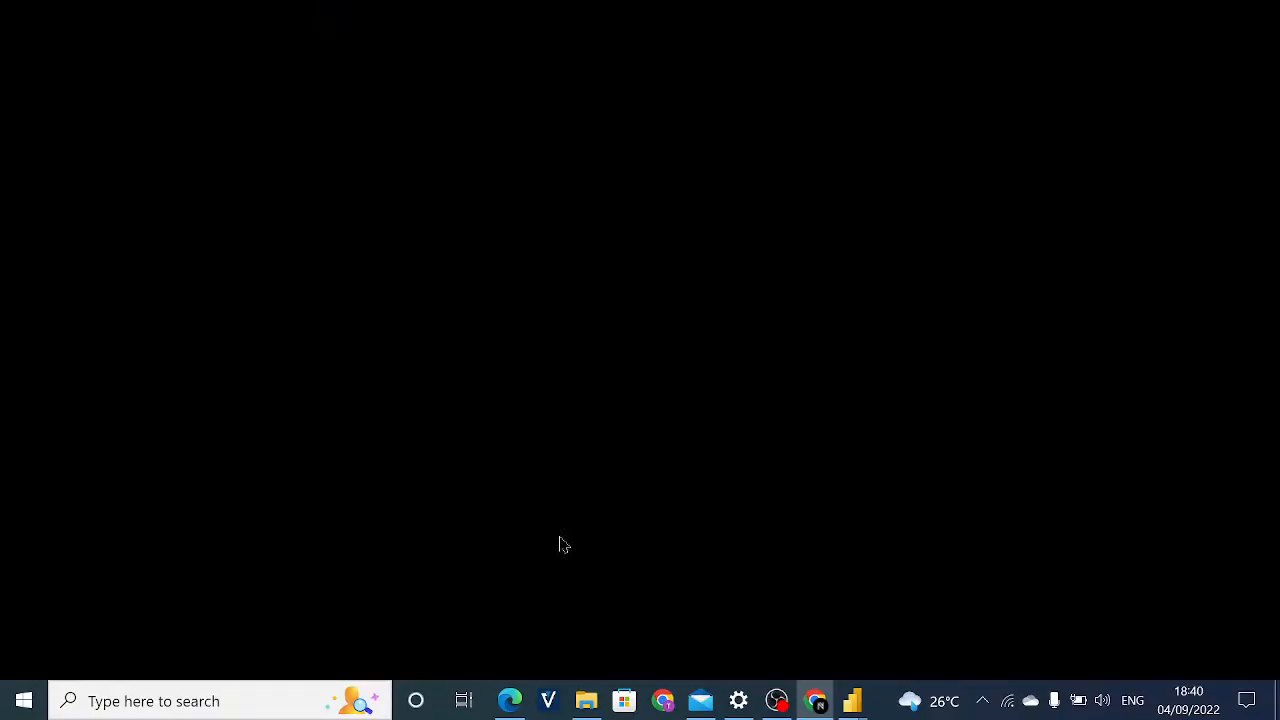
{"action": "key", "text": "super+Tab"}
{"action": "left_click", "coordinate": [504, 570]}
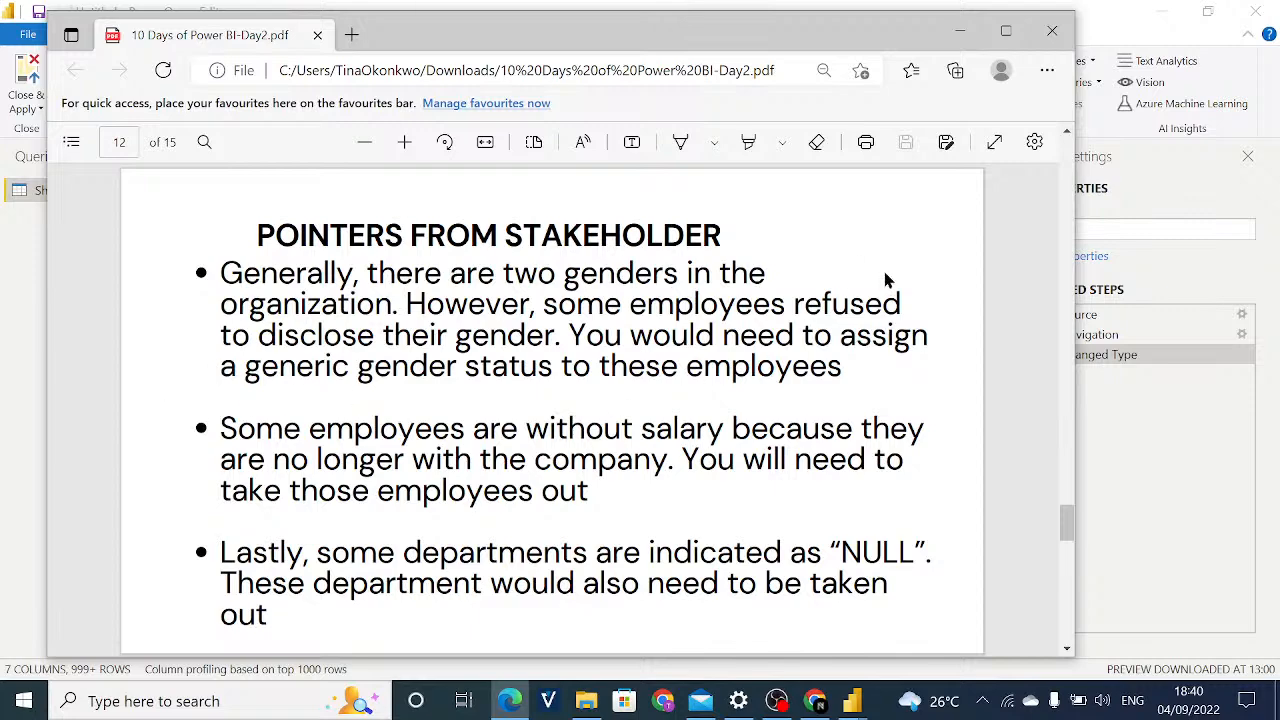
Return to the Power Query Editor and close it without applying the query changes now.
{"action": "key", "text": "alt+Tab"}
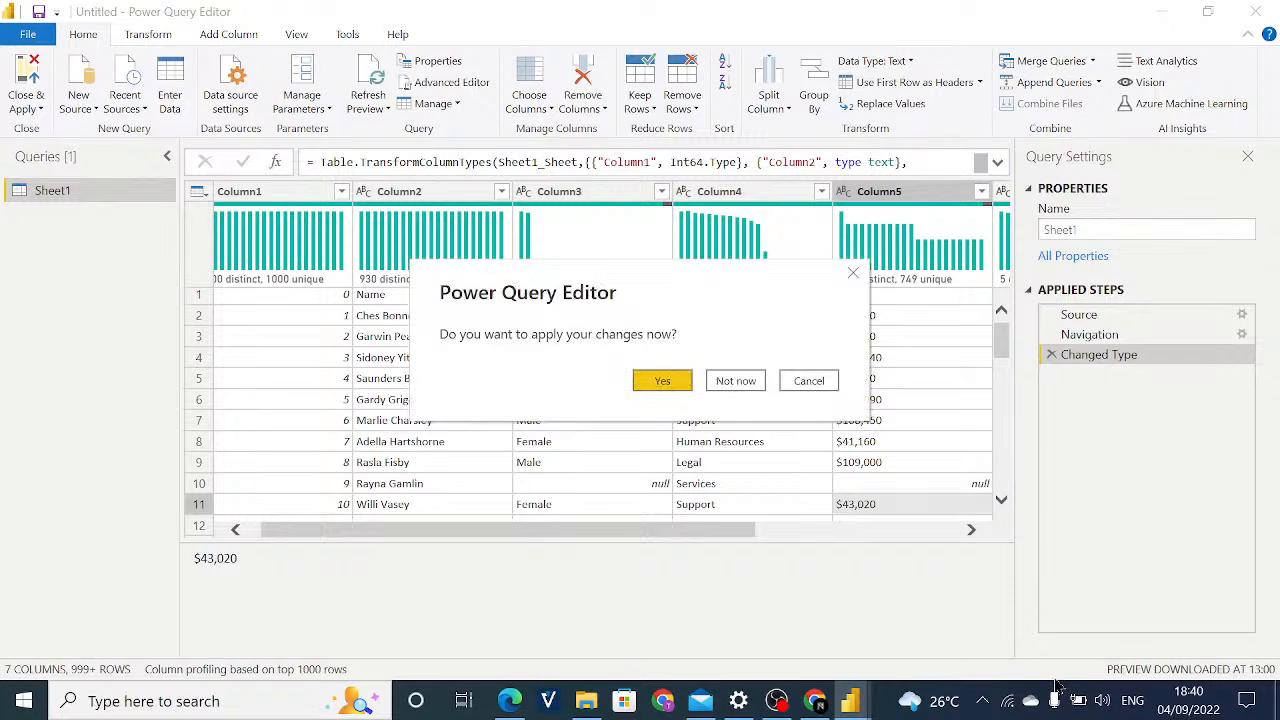
{"action": "key", "text": "super+s"}
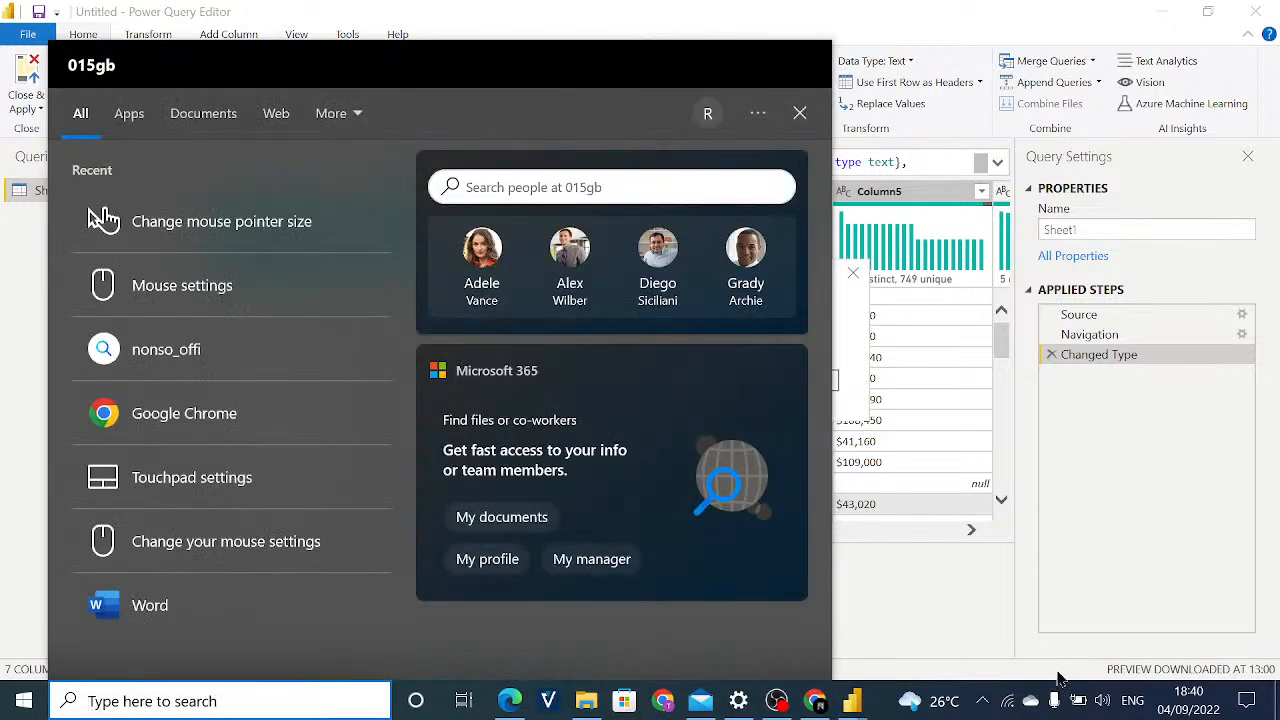
{"action": "key", "text": "Escape"}
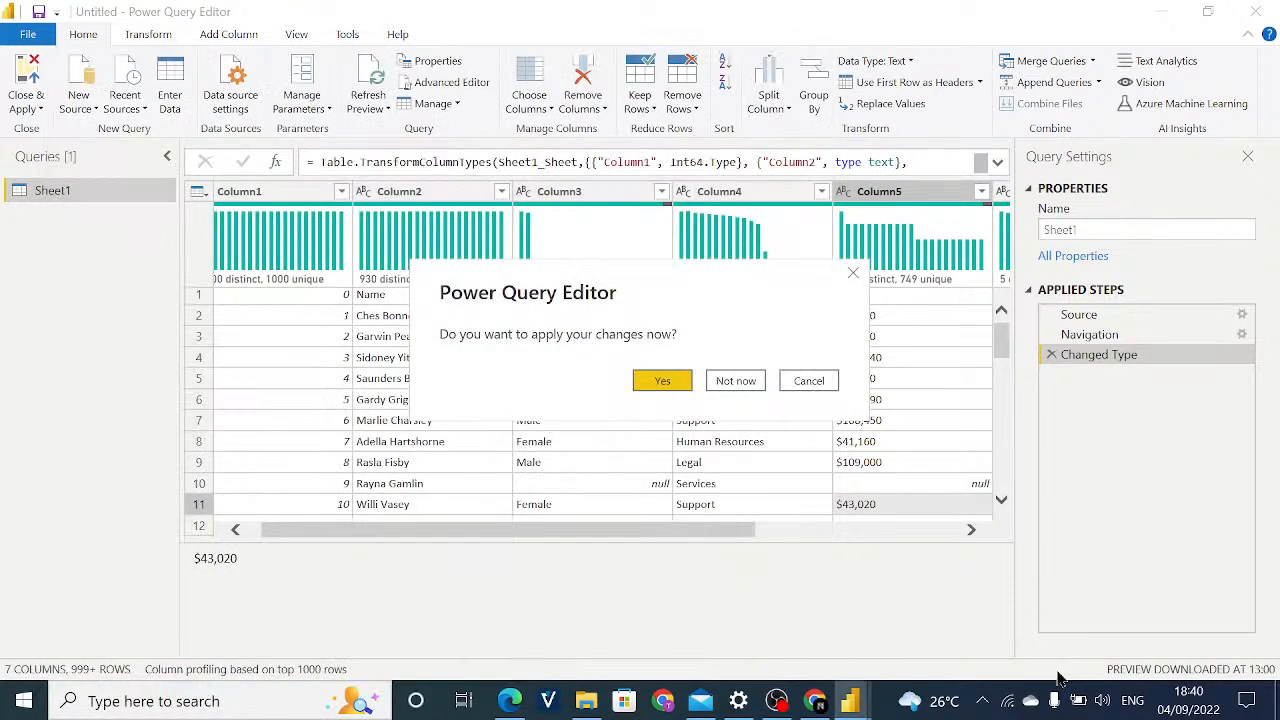
{"action": "key", "text": "XF86TouchpadToggle"}
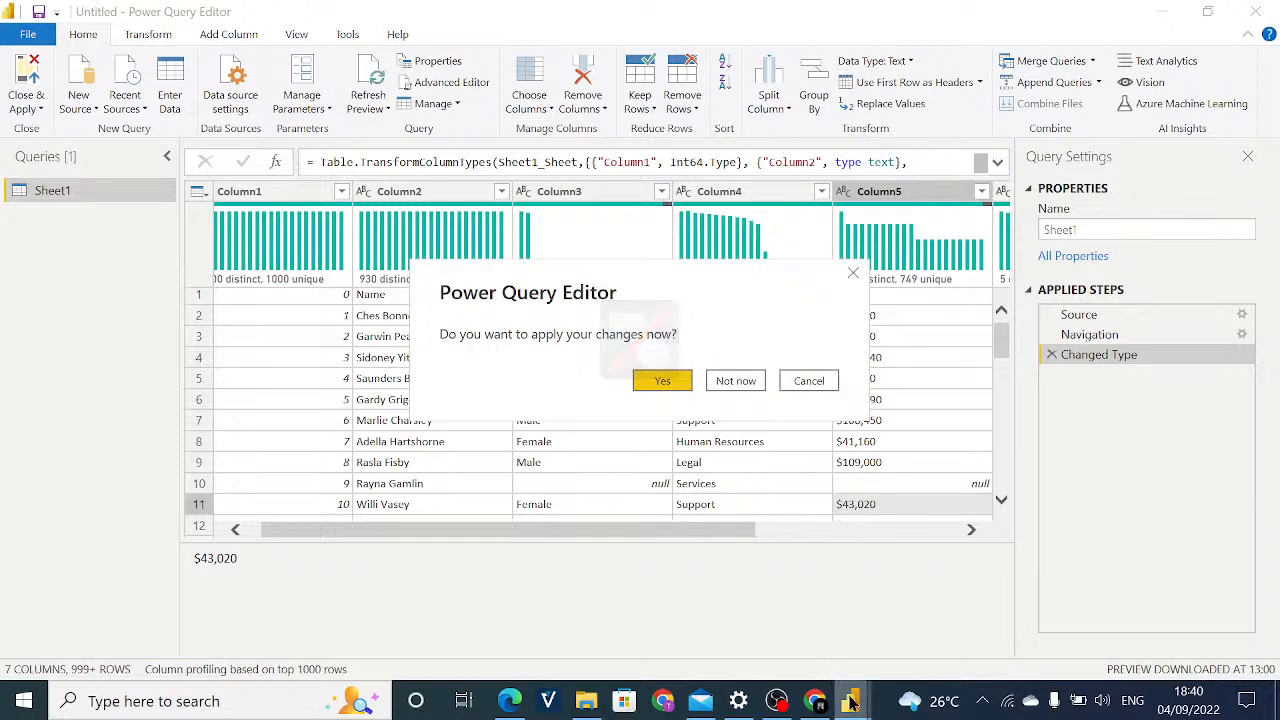
{"action": "mouse_move", "coordinate": [850, 700]}
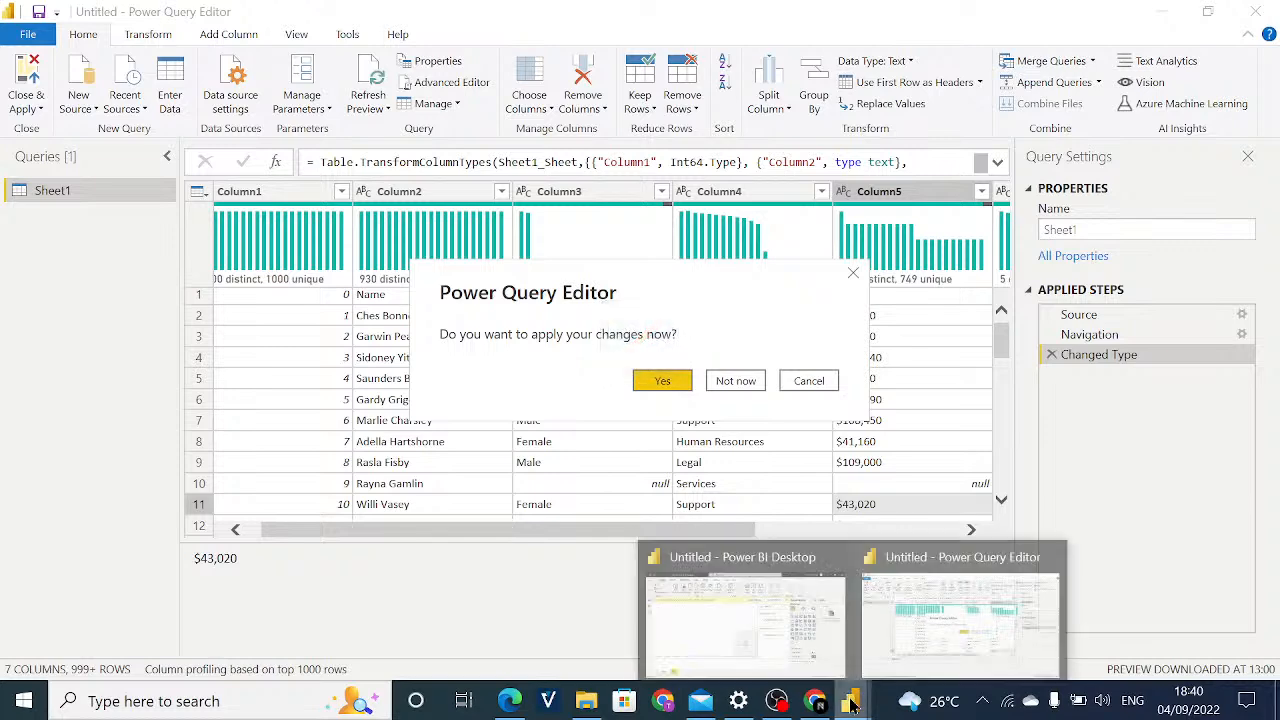
{"action": "left_click", "coordinate": [727, 380]}
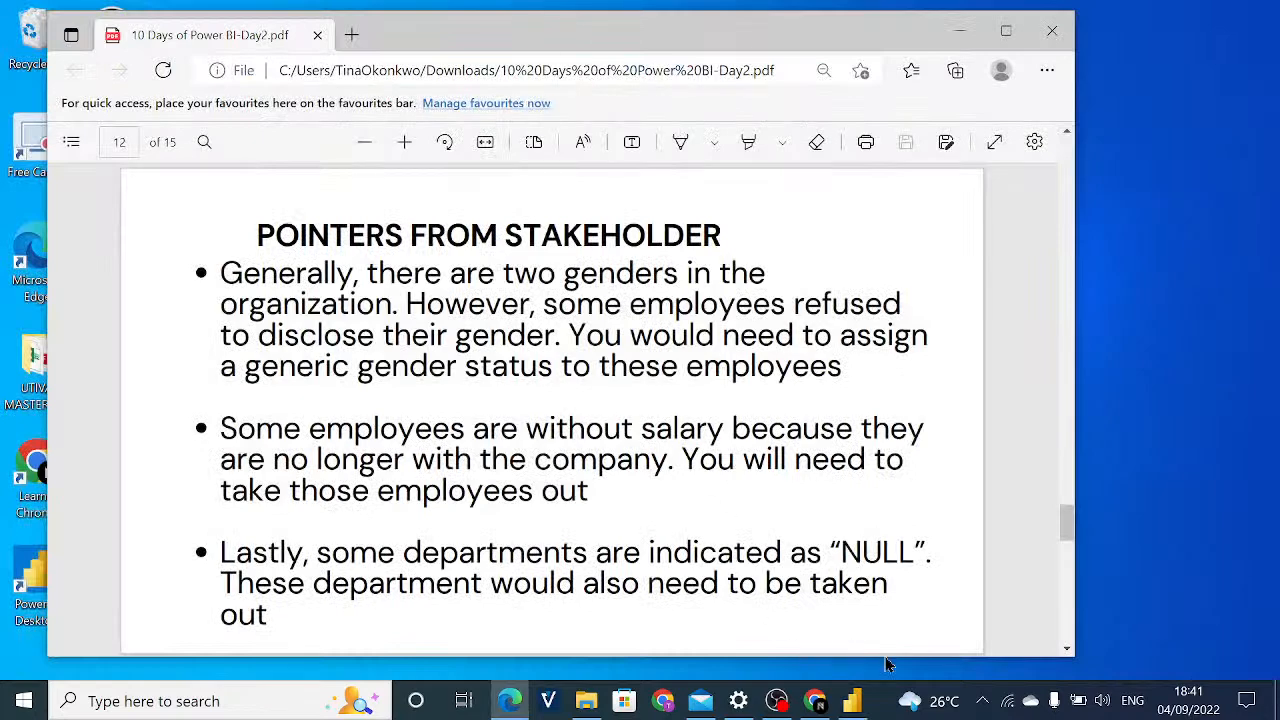
Switch to Power BI Desktop, dismiss the pending changes notice, and remove the Q&A visual from the report page.
{"action": "left_click", "coordinate": [852, 700]}
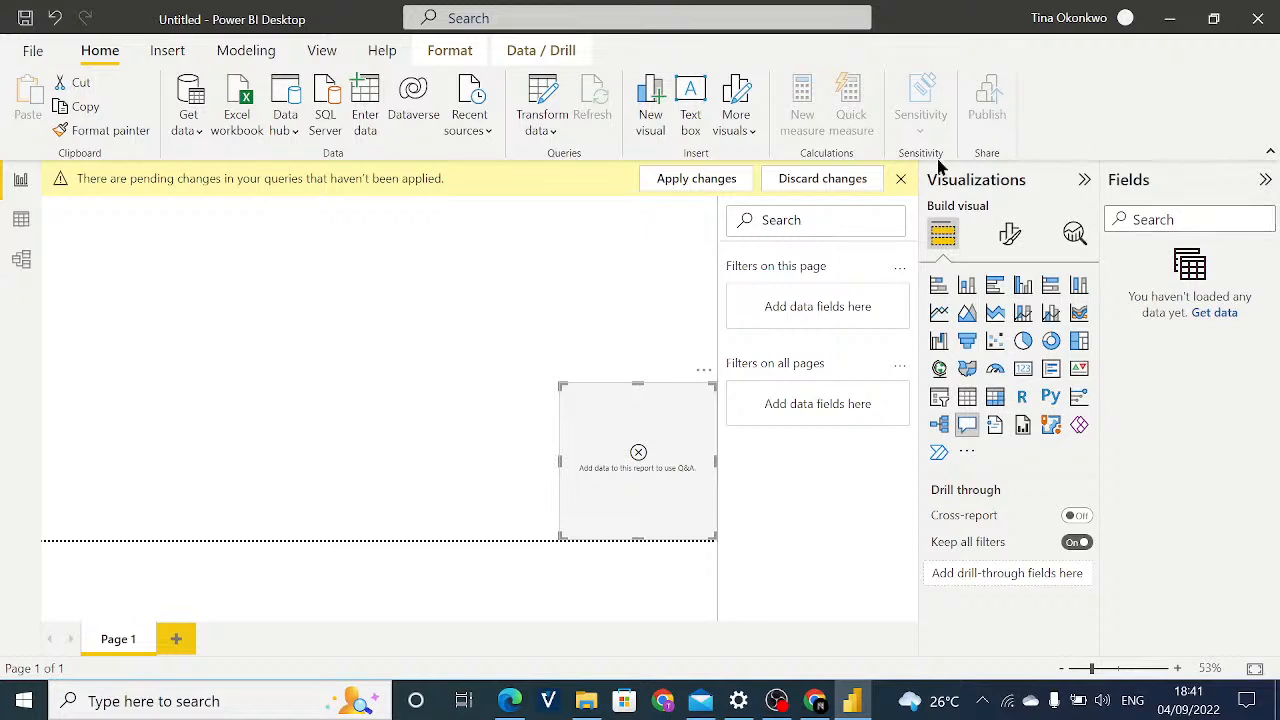
{"action": "left_click", "coordinate": [902, 179]}
{"action": "left_click", "coordinate": [899, 178]}
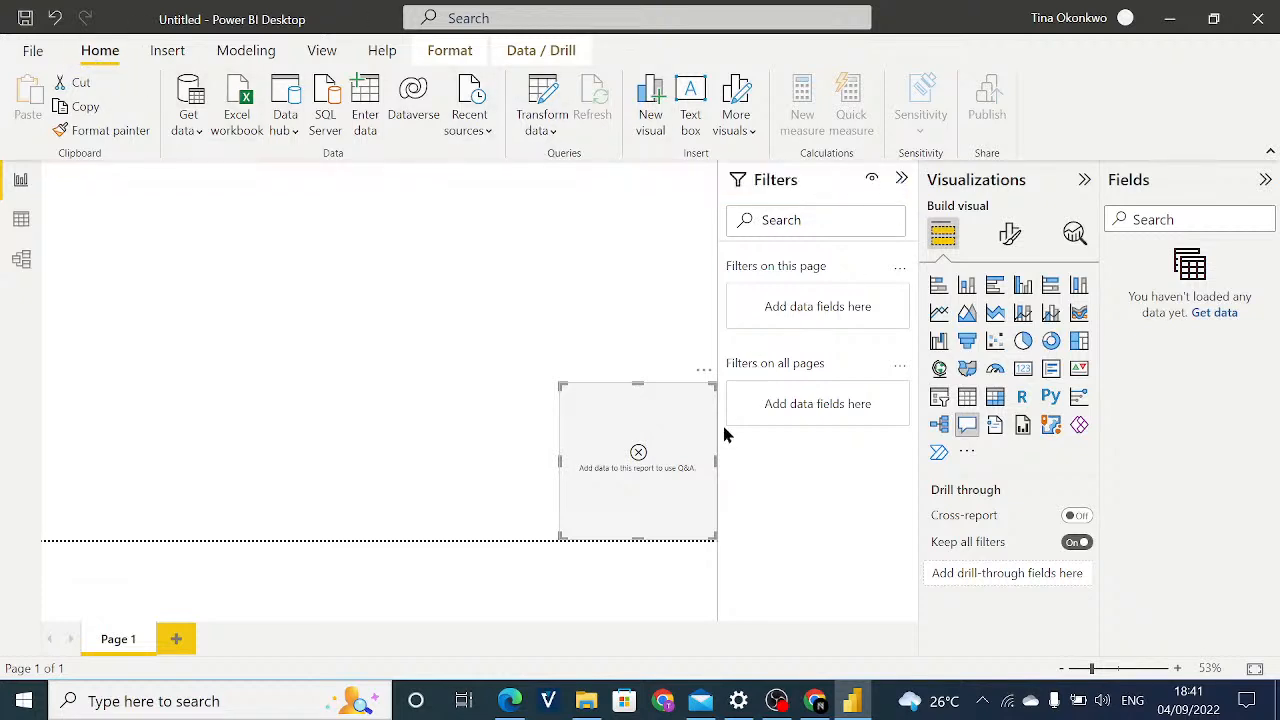
{"action": "left_click", "coordinate": [704, 371]}
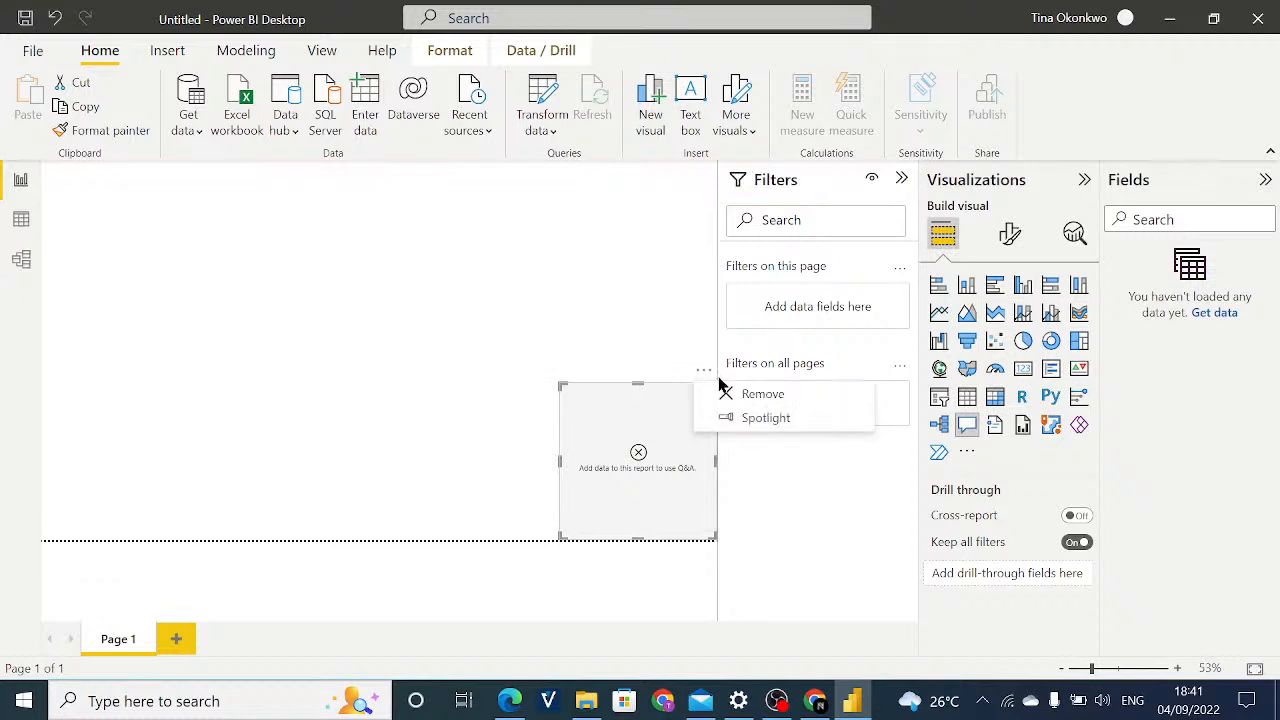
{"action": "left_click", "coordinate": [740, 393]}
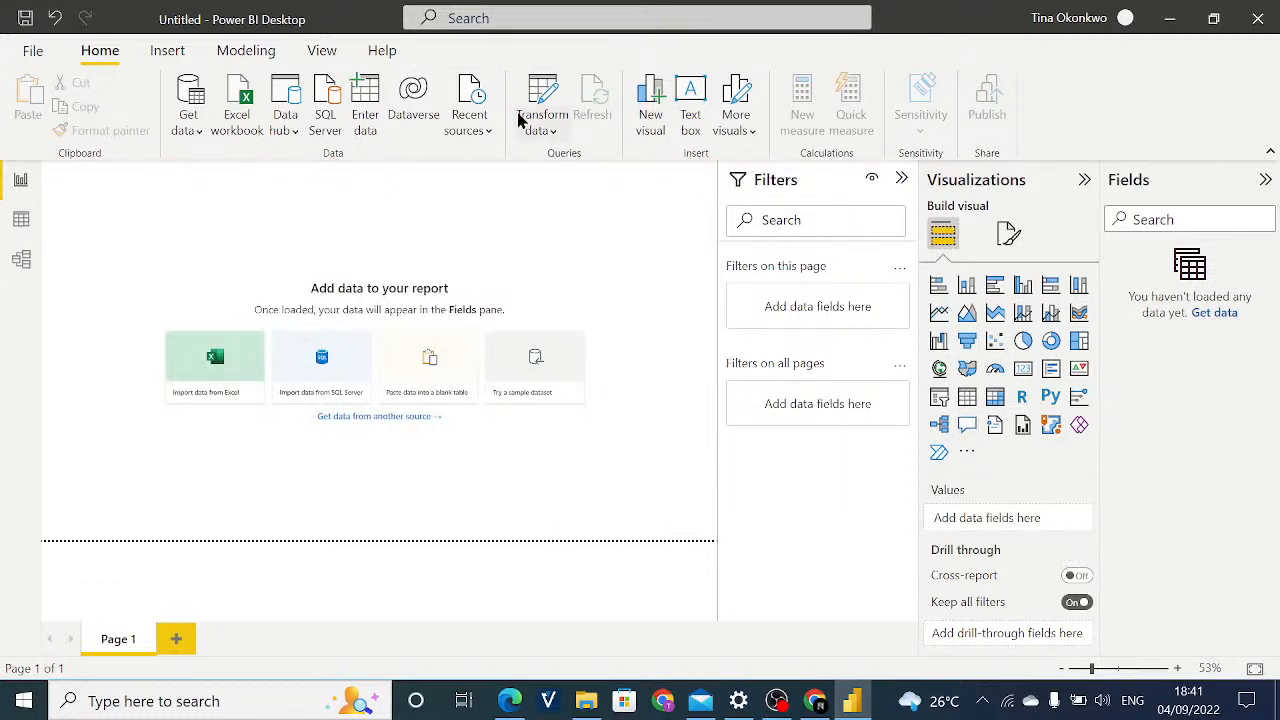
Import Sheet1 from the IODaysofPowerBI-DataCleaning.xlsx workbook and open it in Power Query Editor for transformation.
{"action": "left_click", "coordinate": [191, 132]}
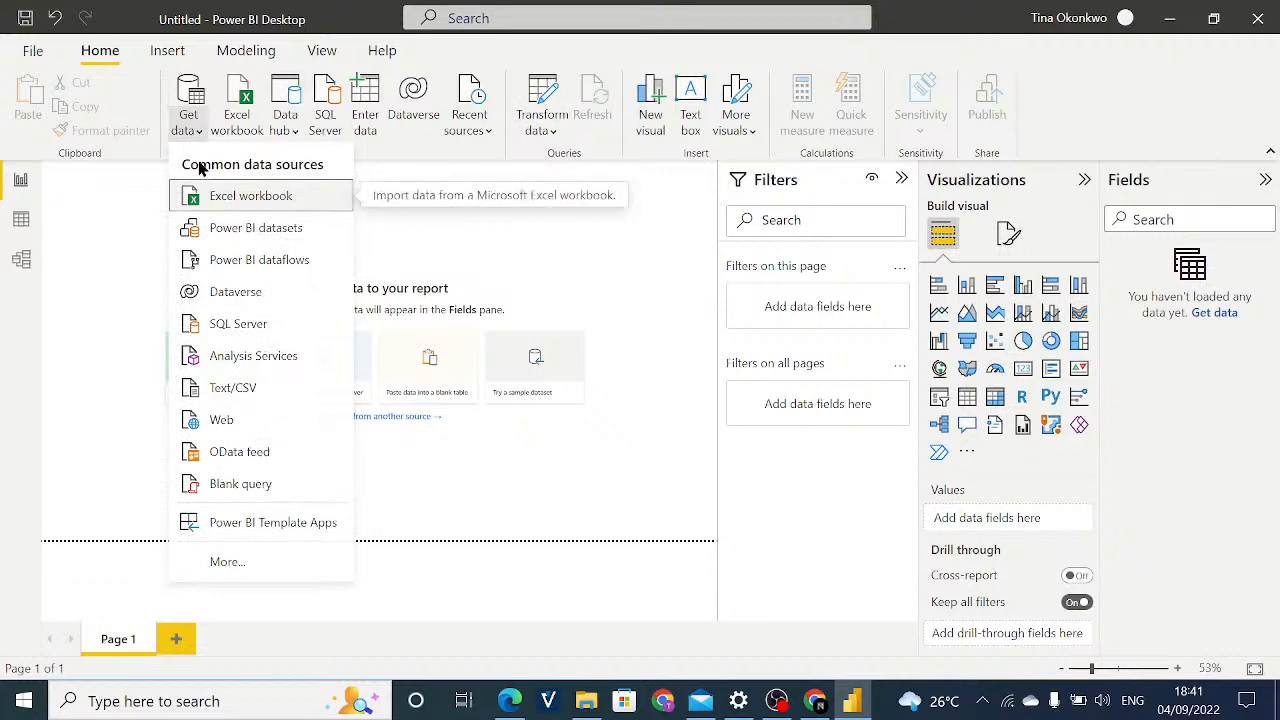
{"action": "left_click", "coordinate": [201, 193]}
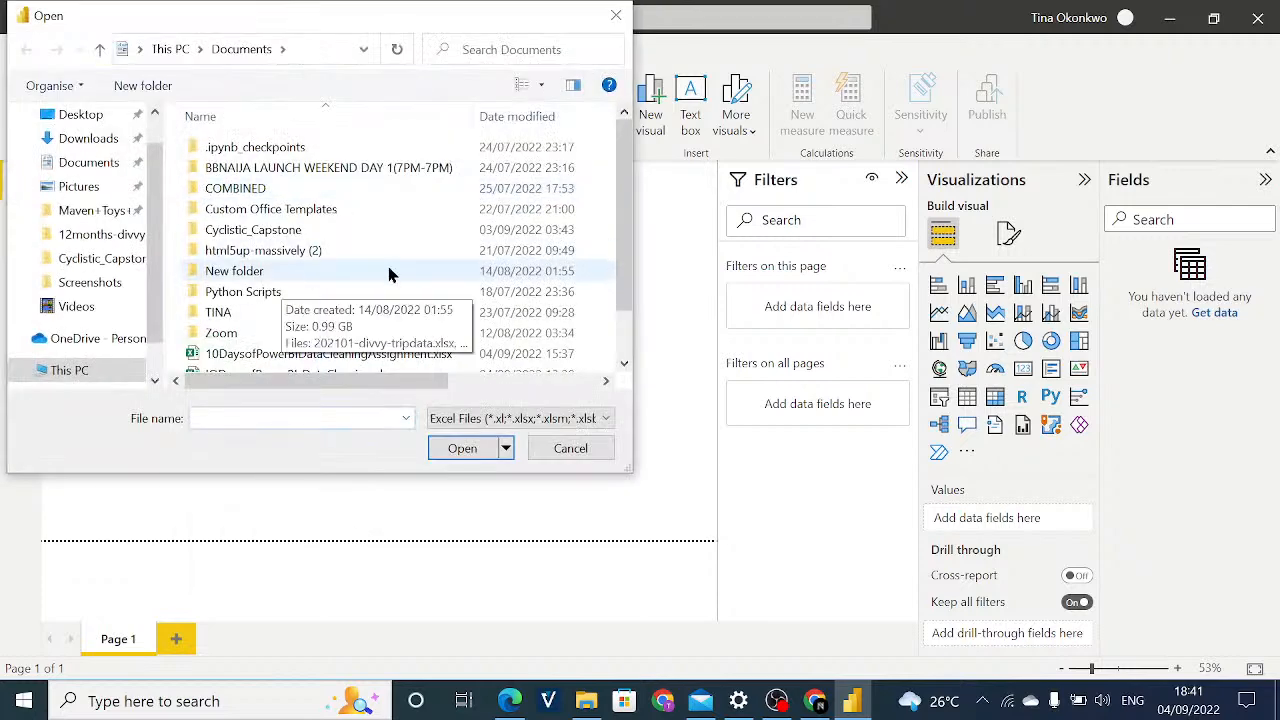
{"action": "scroll", "coordinate": [494, 213], "scroll_direction": "down", "scroll_amount": 1}
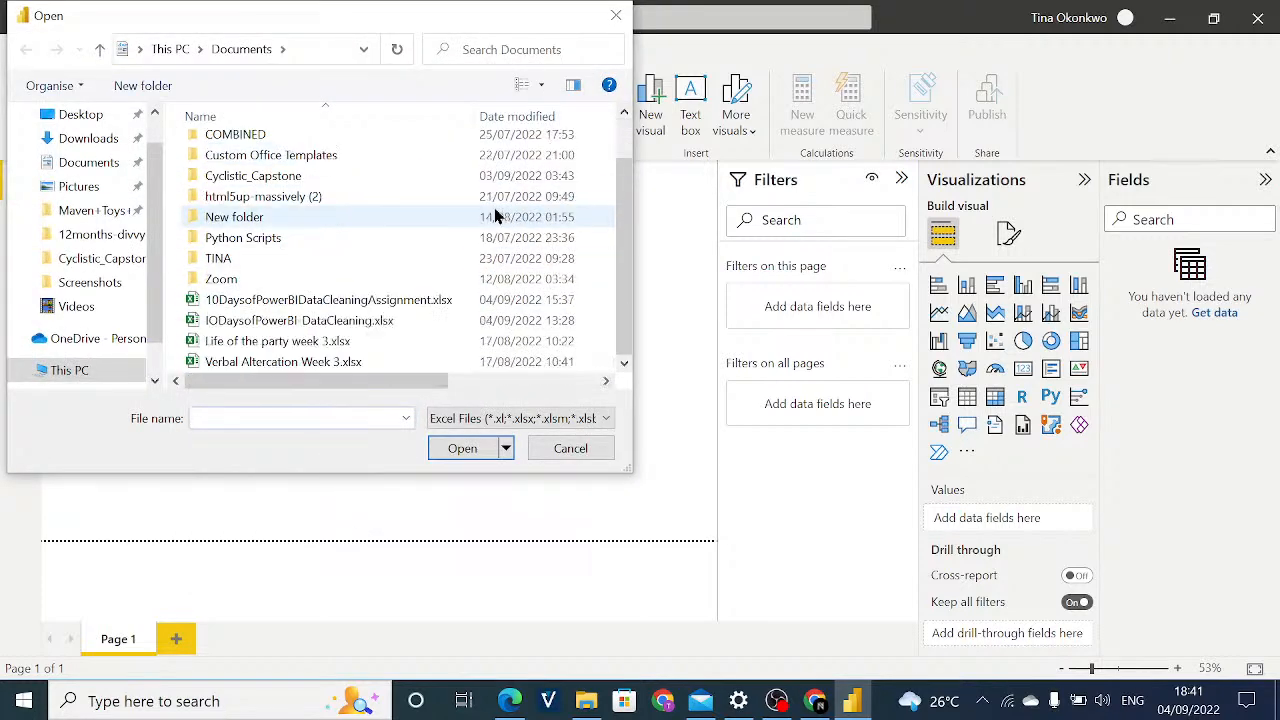
{"action": "left_click", "coordinate": [425, 320]}
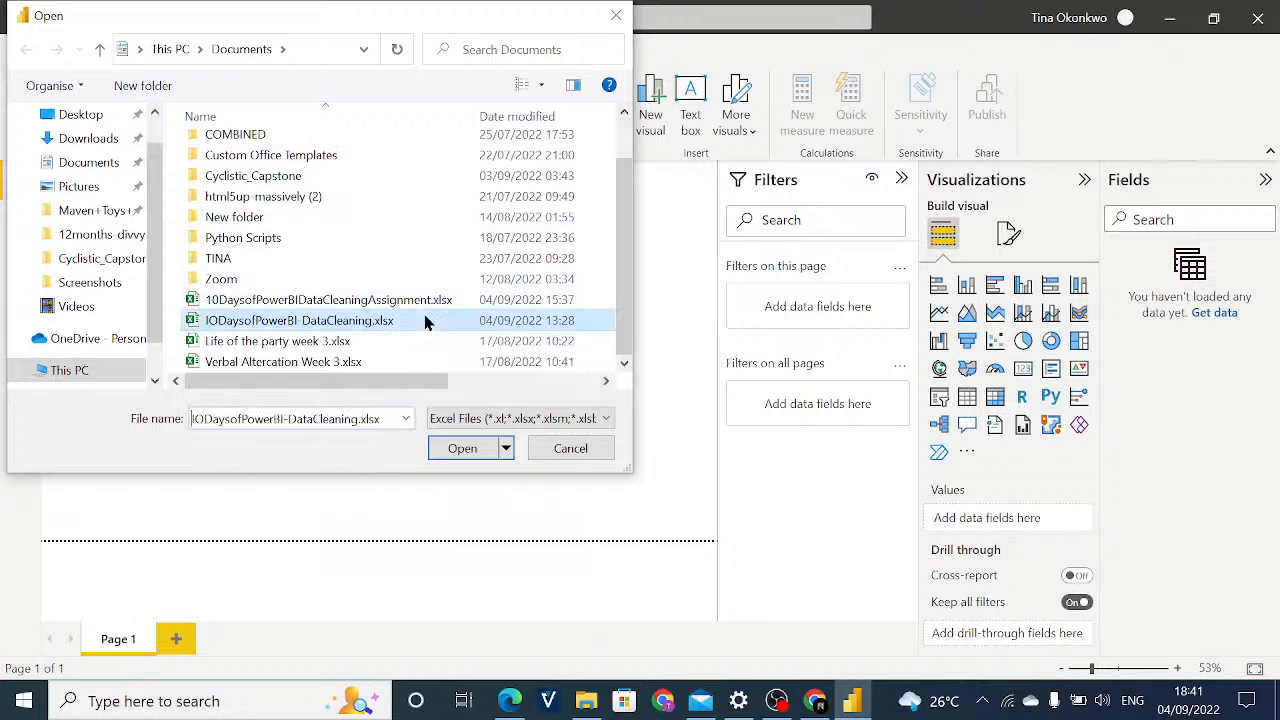
{"action": "left_click", "coordinate": [460, 448]}
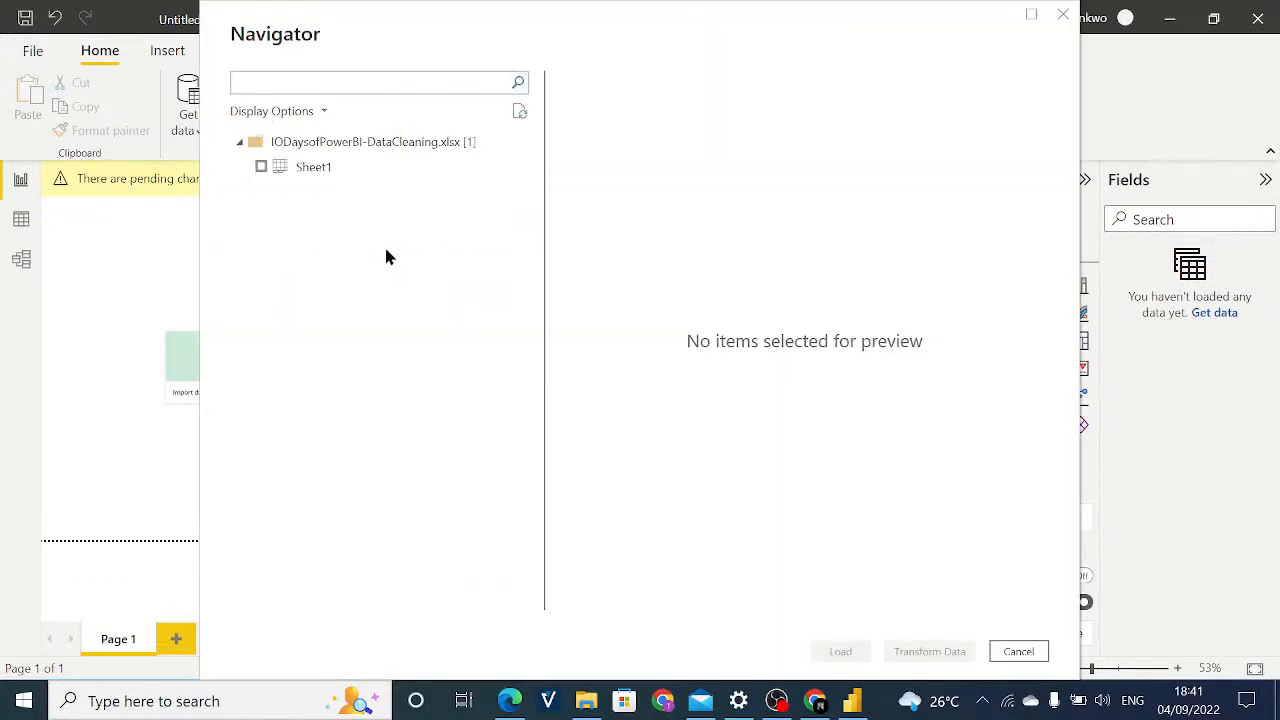
{"action": "left_click", "coordinate": [363, 166]}
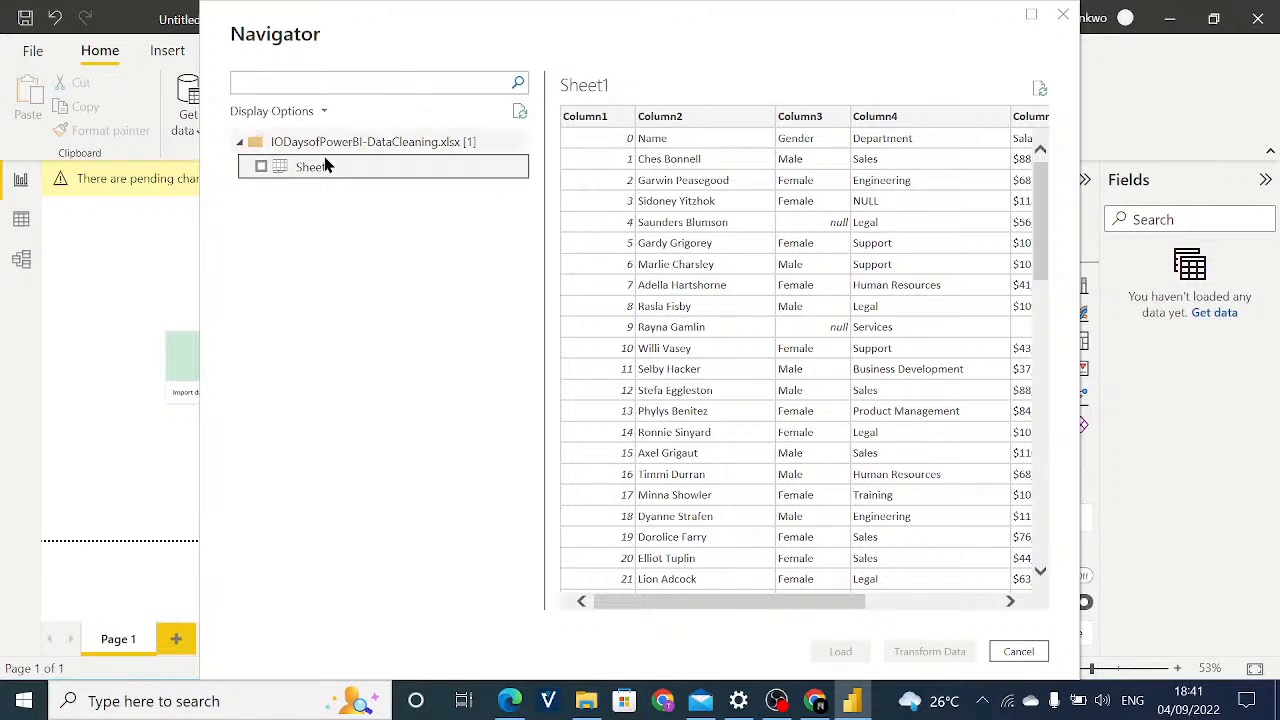
{"action": "left_click", "coordinate": [261, 167]}
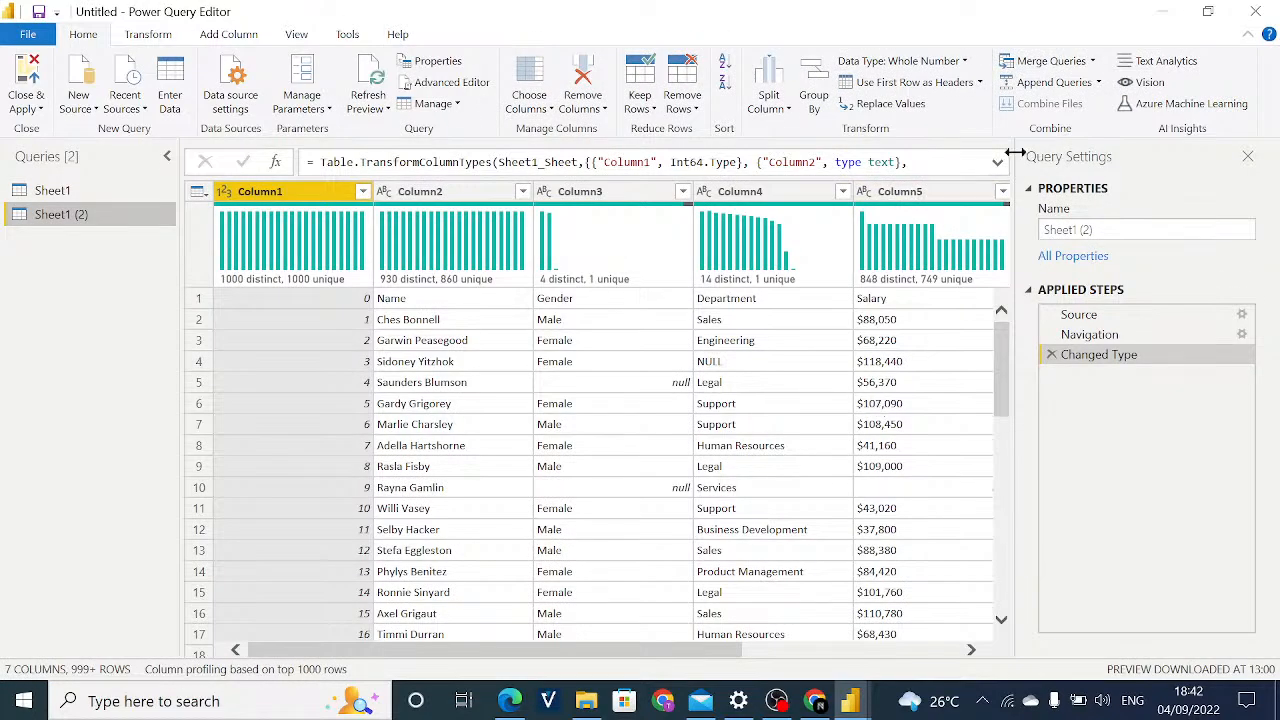
Turn off the column distribution and column profile previews in the query data view.
{"action": "left_click", "coordinate": [303, 35]}
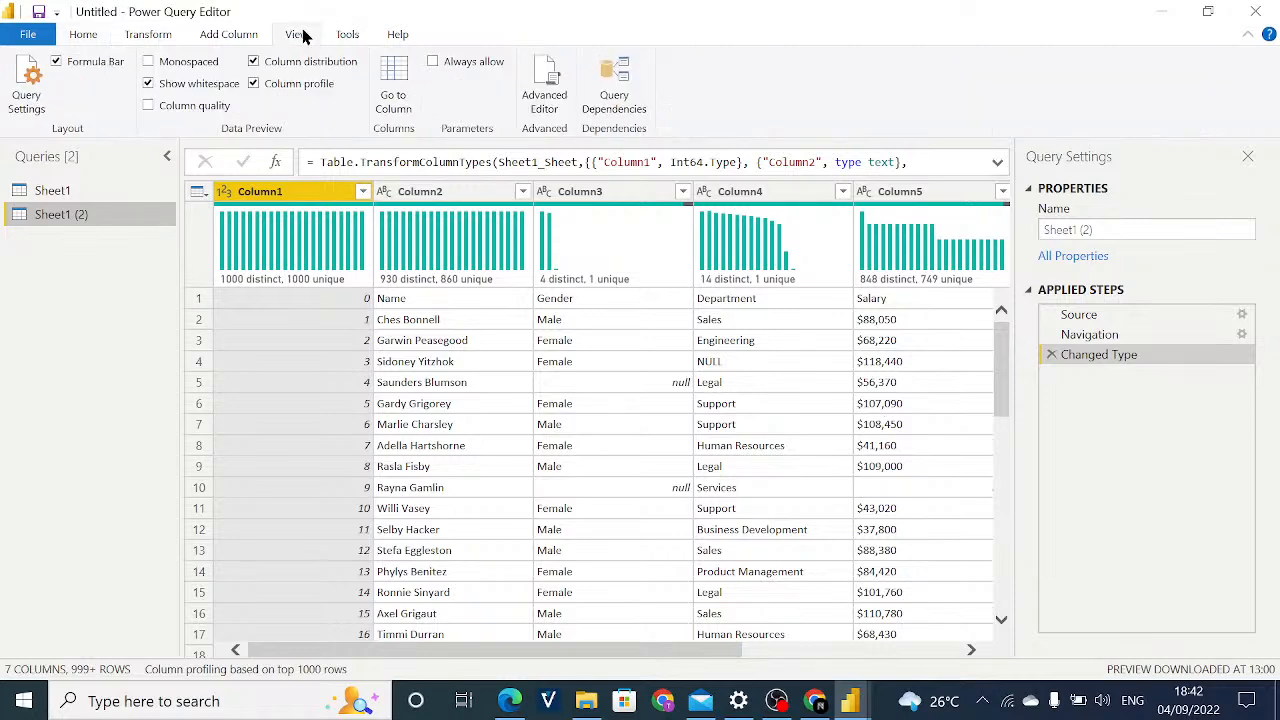
{"action": "left_click", "coordinate": [253, 61]}
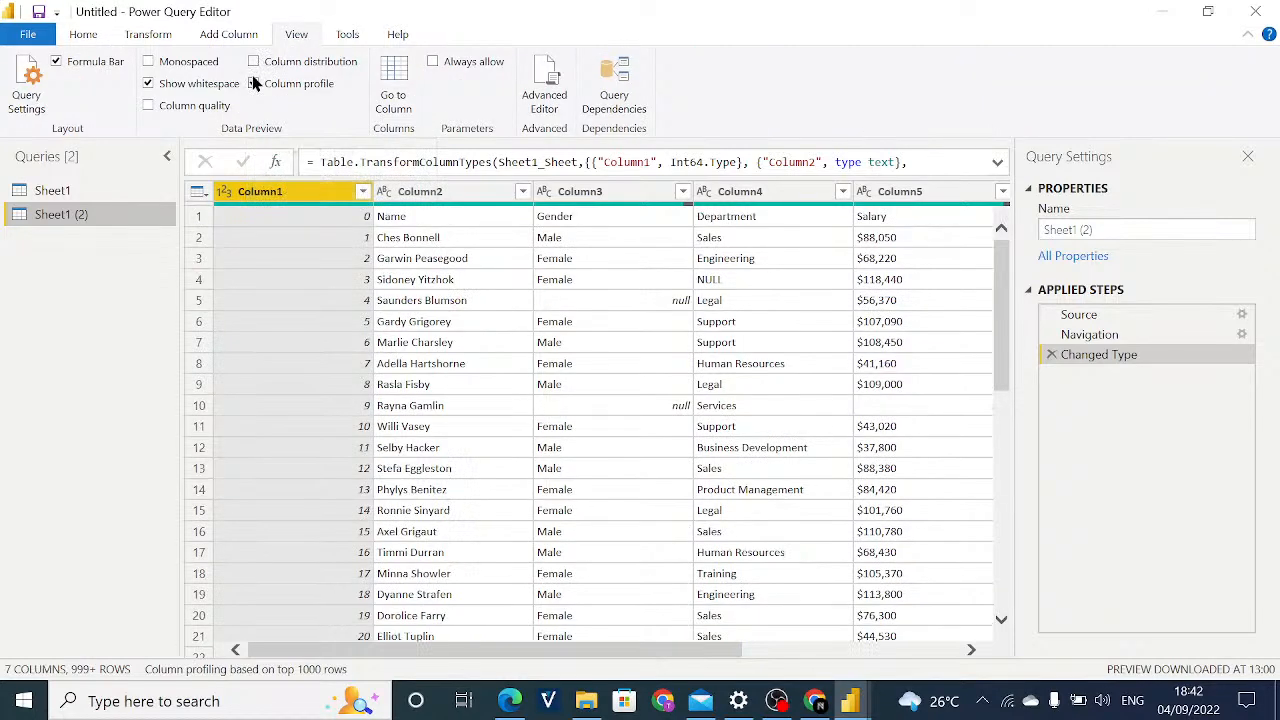
{"action": "left_click", "coordinate": [254, 84]}
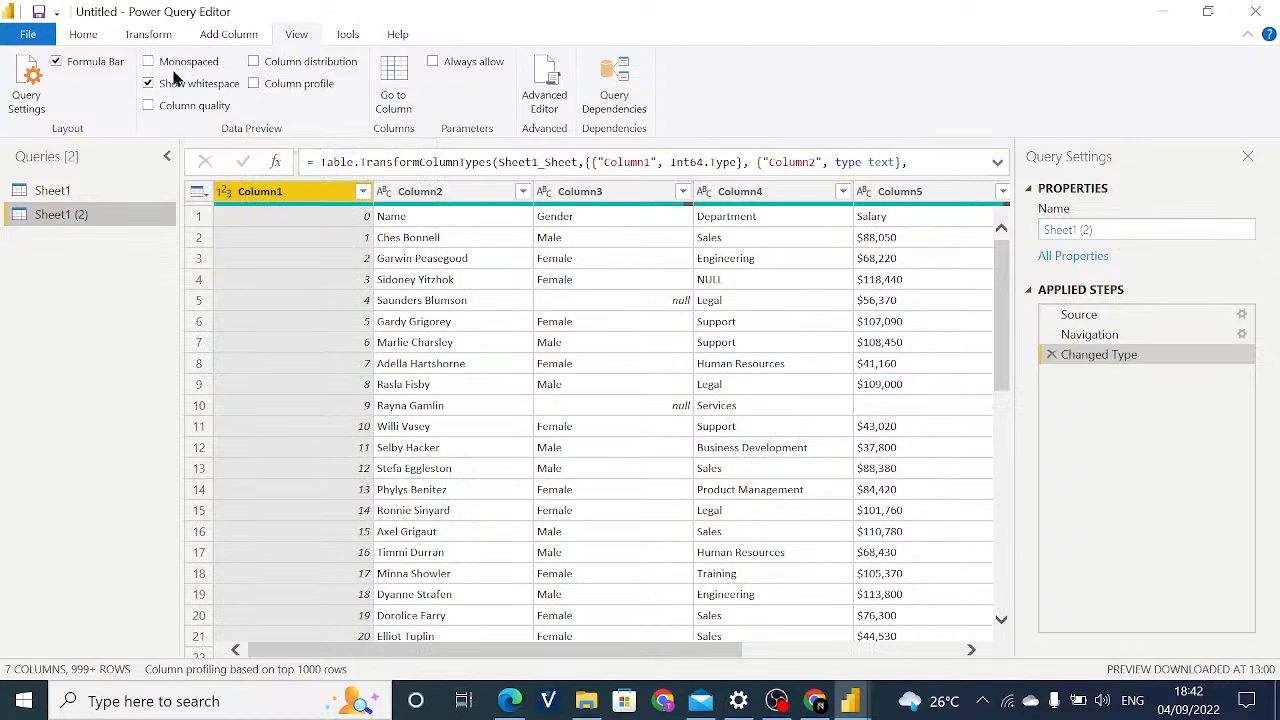
{"action": "left_click", "coordinate": [84, 35]}
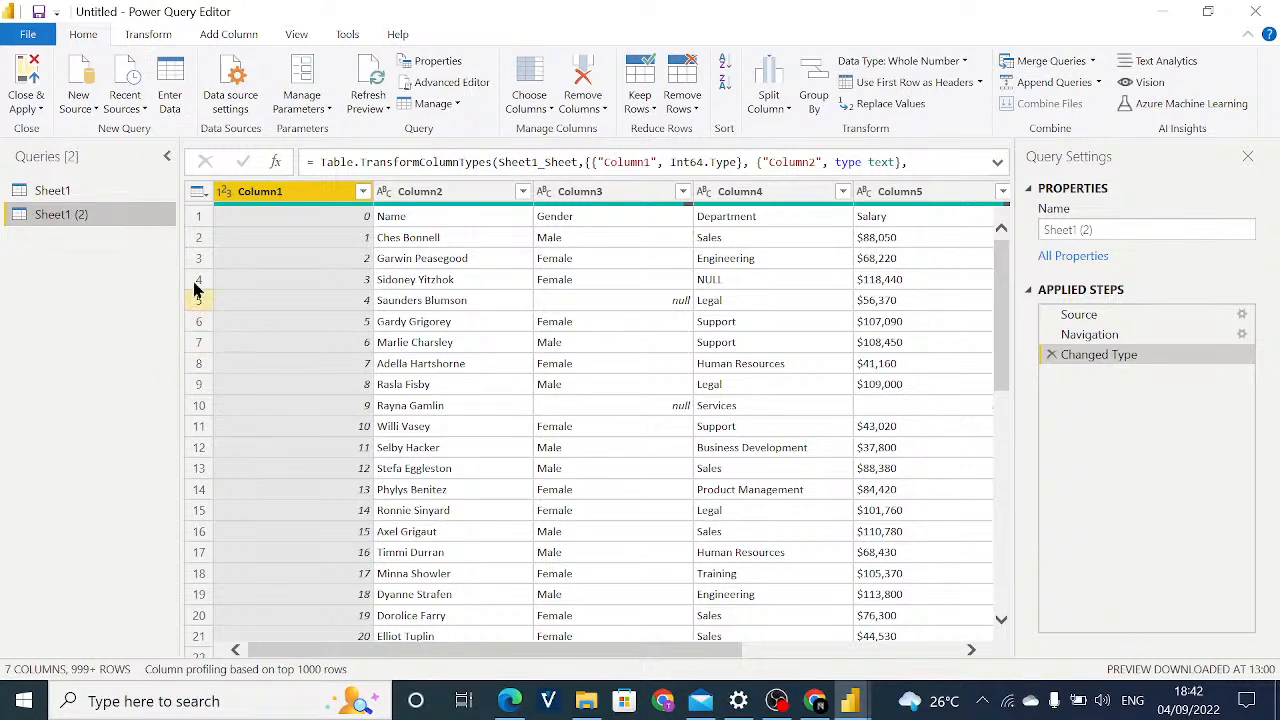
Compare the two imported queries and delete the duplicate query Sheet1 (2).
{"action": "left_click", "coordinate": [88, 191]}
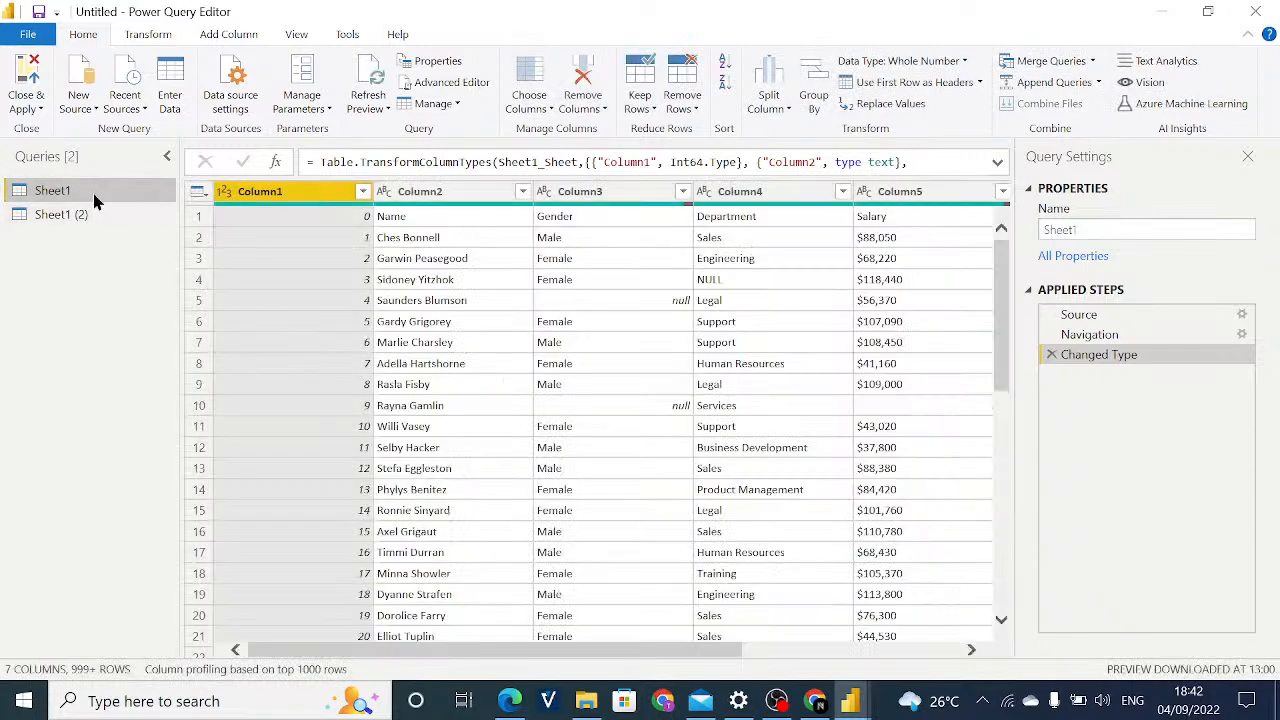
{"action": "left_click", "coordinate": [80, 215]}
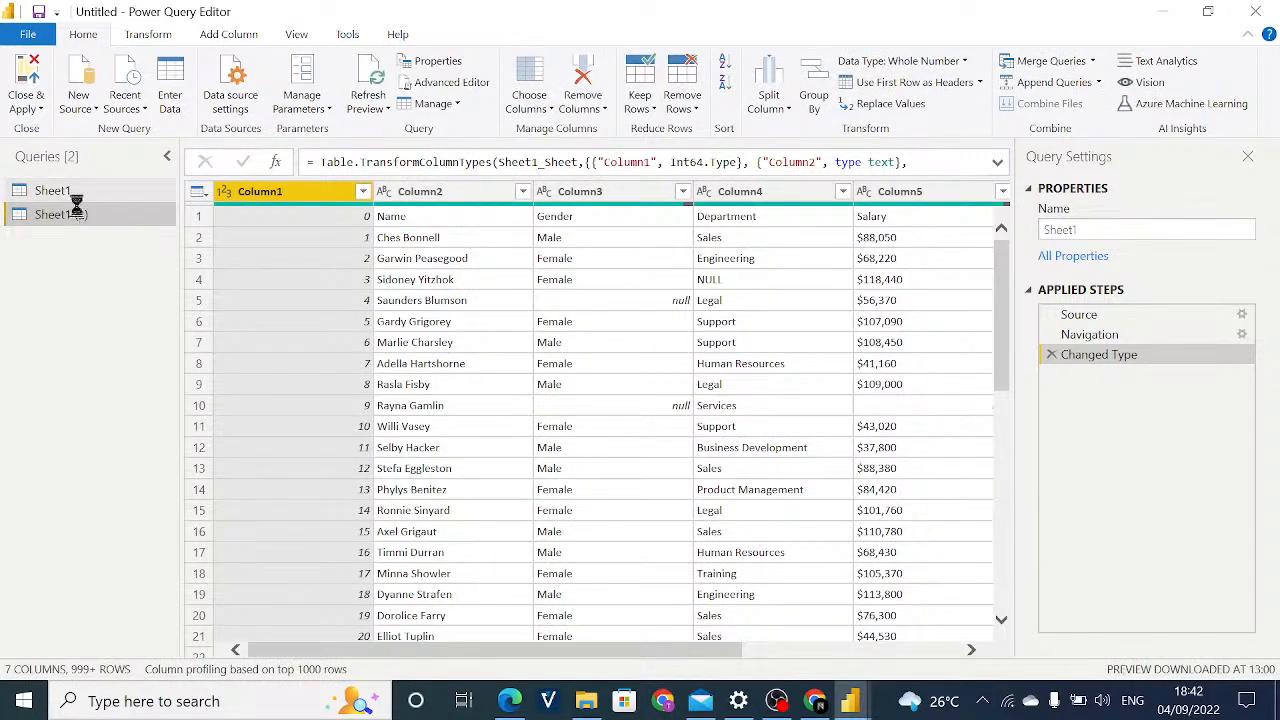
{"action": "right_click", "coordinate": [80, 220]}
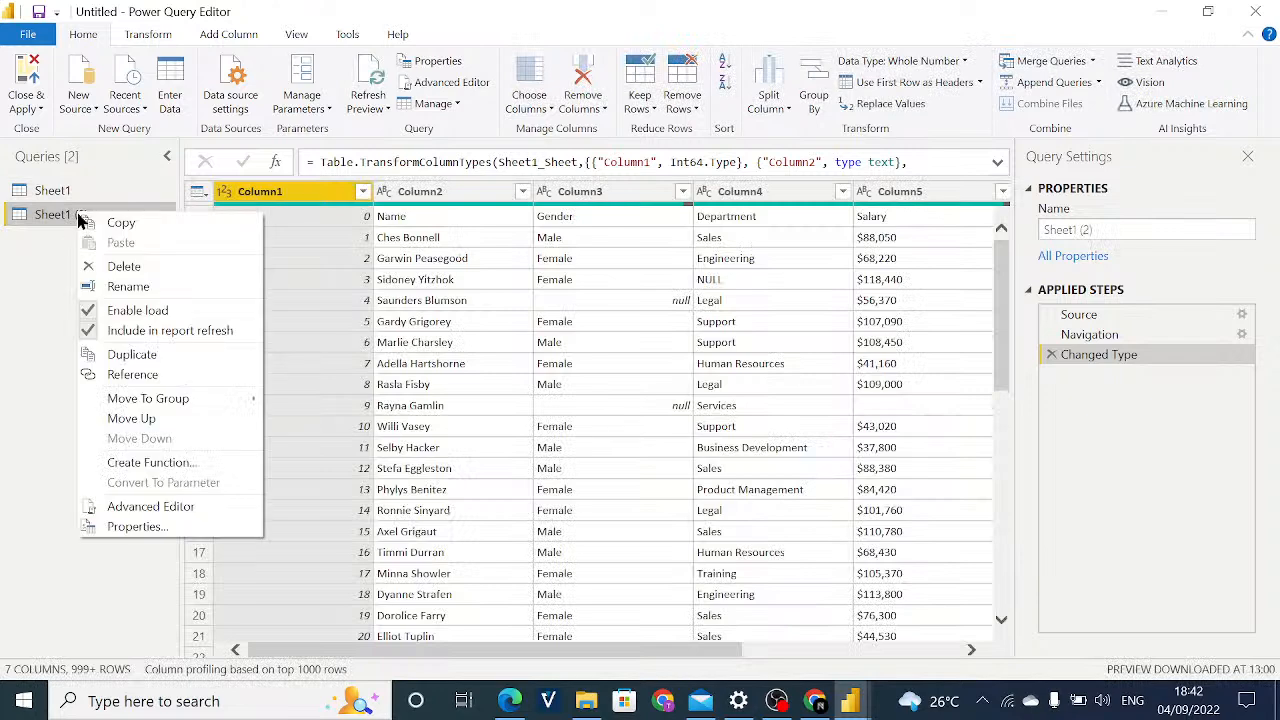
{"action": "left_click", "coordinate": [120, 266]}
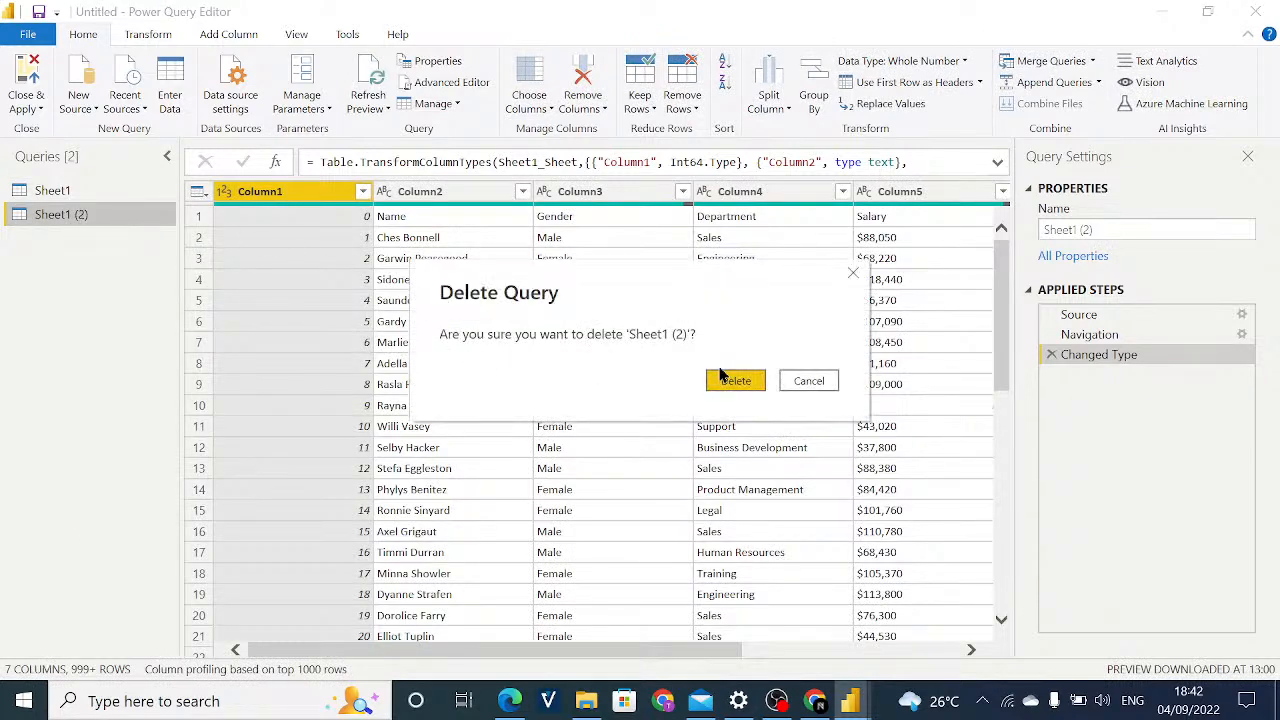
{"action": "left_click", "coordinate": [724, 377]}
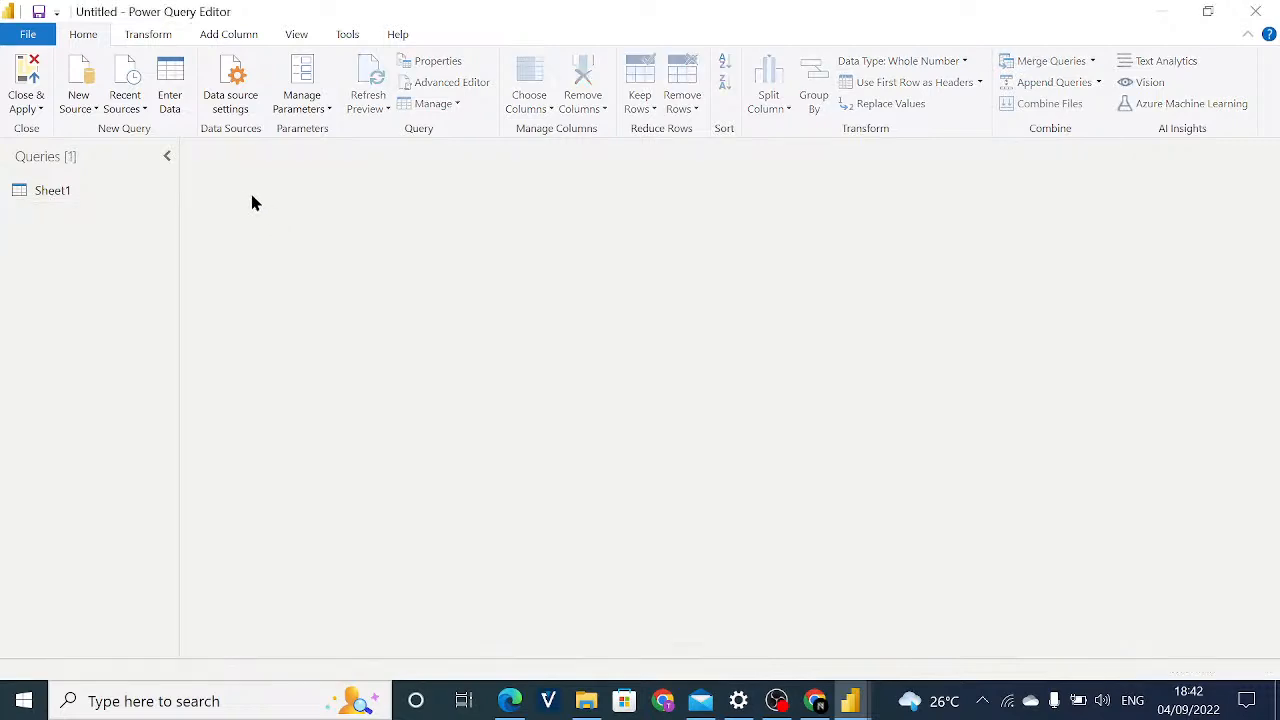
Rename the remaining Sheet1 query as HR Data.
{"action": "left_click", "coordinate": [105, 206]}
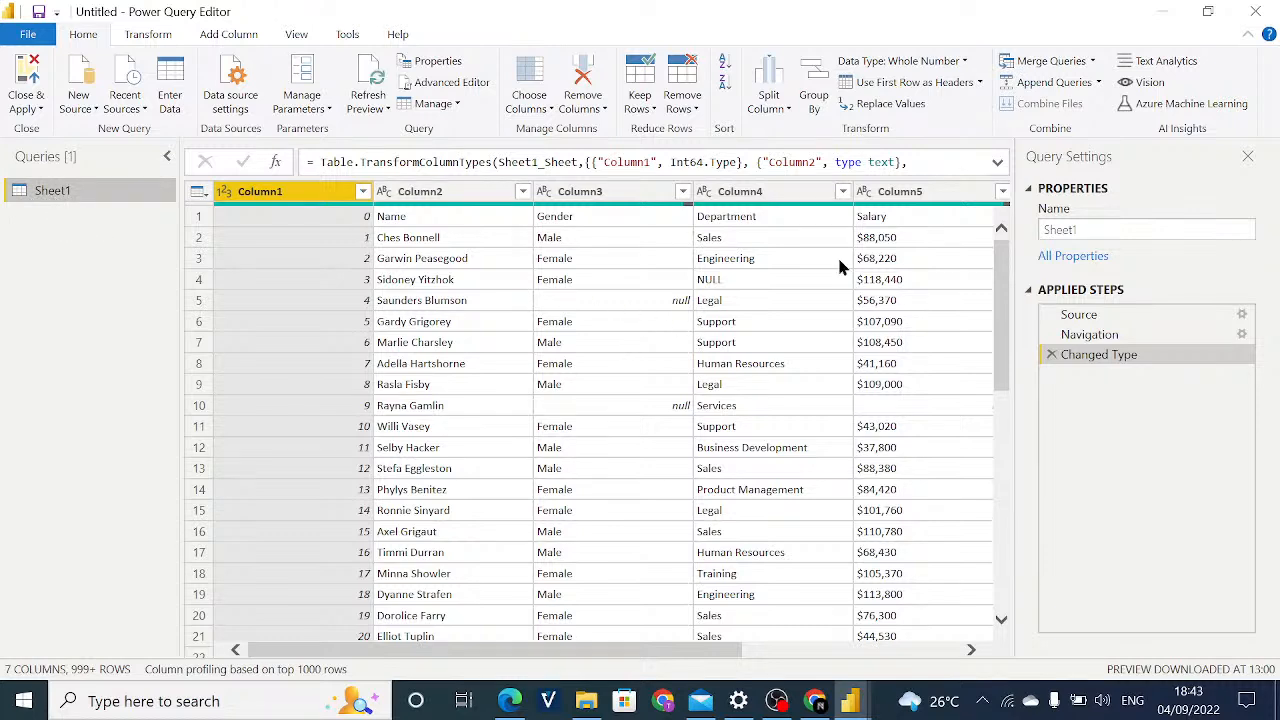
{"action": "left_click", "coordinate": [1094, 228]}
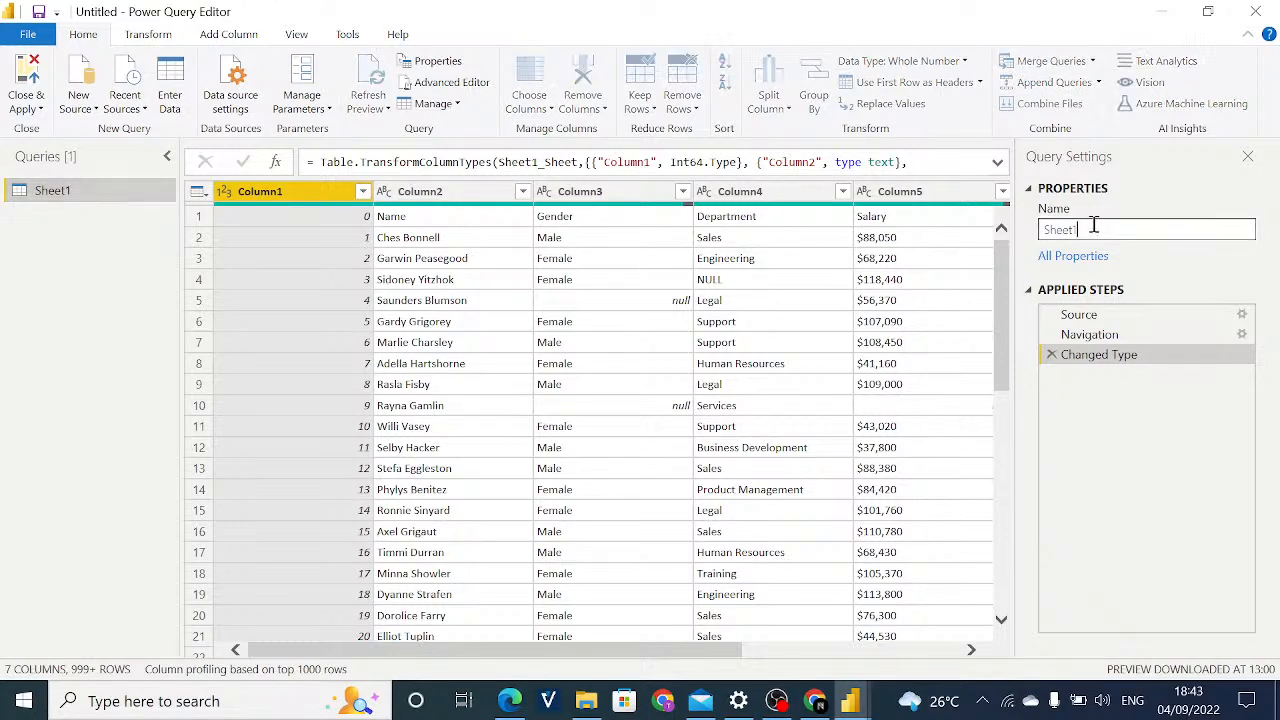
{"action": "mouse_move", "coordinate": [1094, 228]}
{"action": "left_mouse_down"}
{"action": "mouse_move", "coordinate": [1068, 236]}
{"action": "mouse_move", "coordinate": [1079, 235]}
{"action": "left_mouse_up"}
{"action": "left_click", "coordinate": [1081, 228]}
{"action": "key", "text": "BackSpace"}
{"action": "key", "text": "BackSpace"}
{"action": "key", "text": "BackSpace"}
{"action": "type", "text": "HR Data"}
{"action": "key", "text": "Return"}
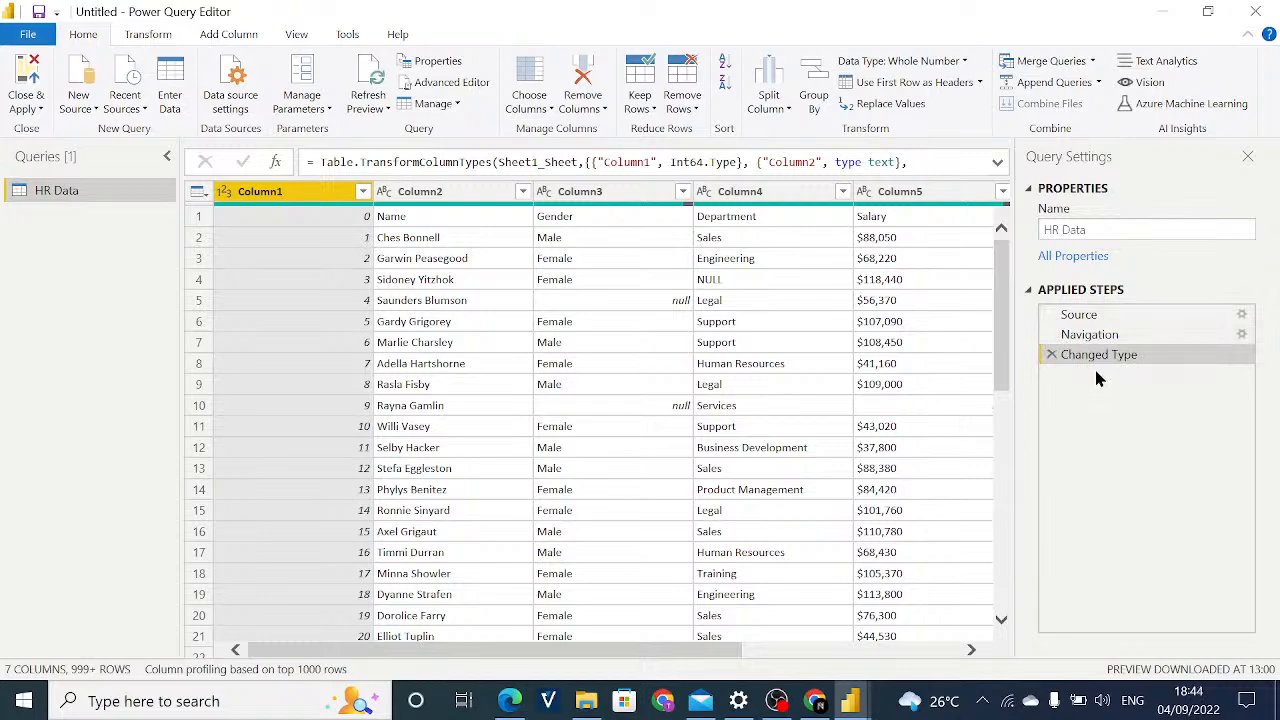
Inspect the HR Data query at its Source, Navigation and Changed Type applied steps.
{"action": "left_click", "coordinate": [1083, 325]}
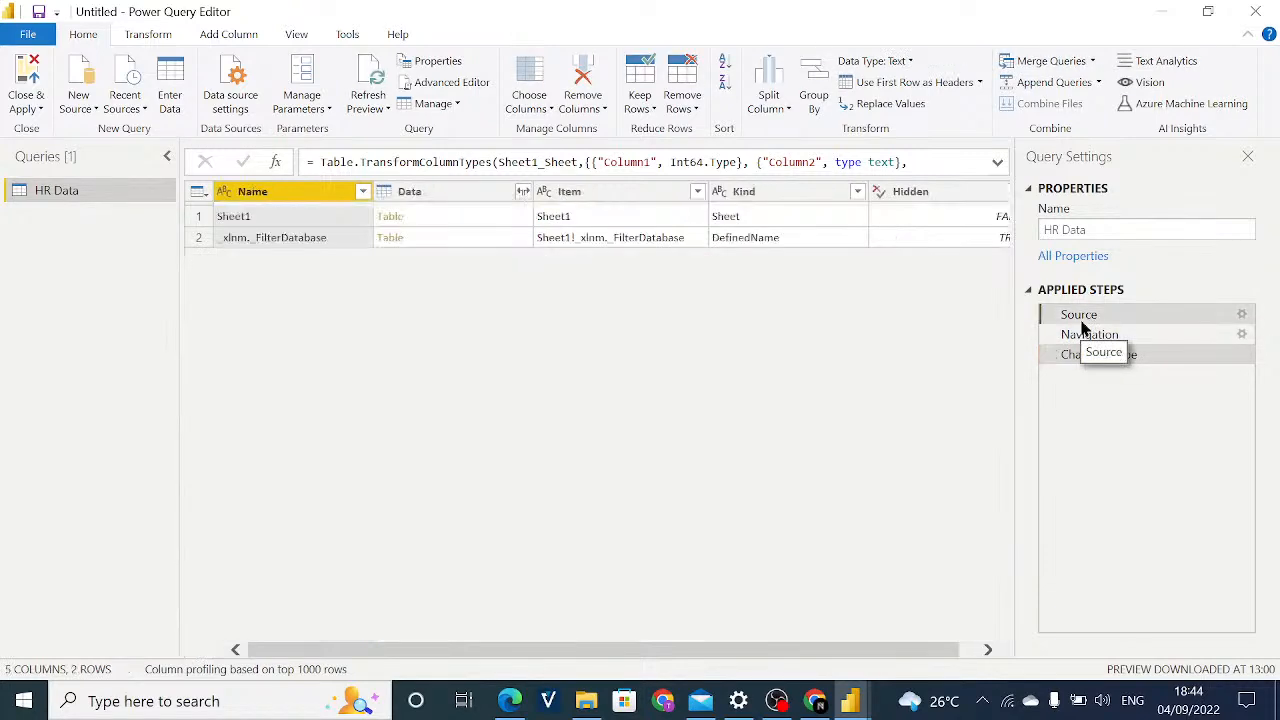
{"action": "left_click", "coordinate": [1094, 335]}
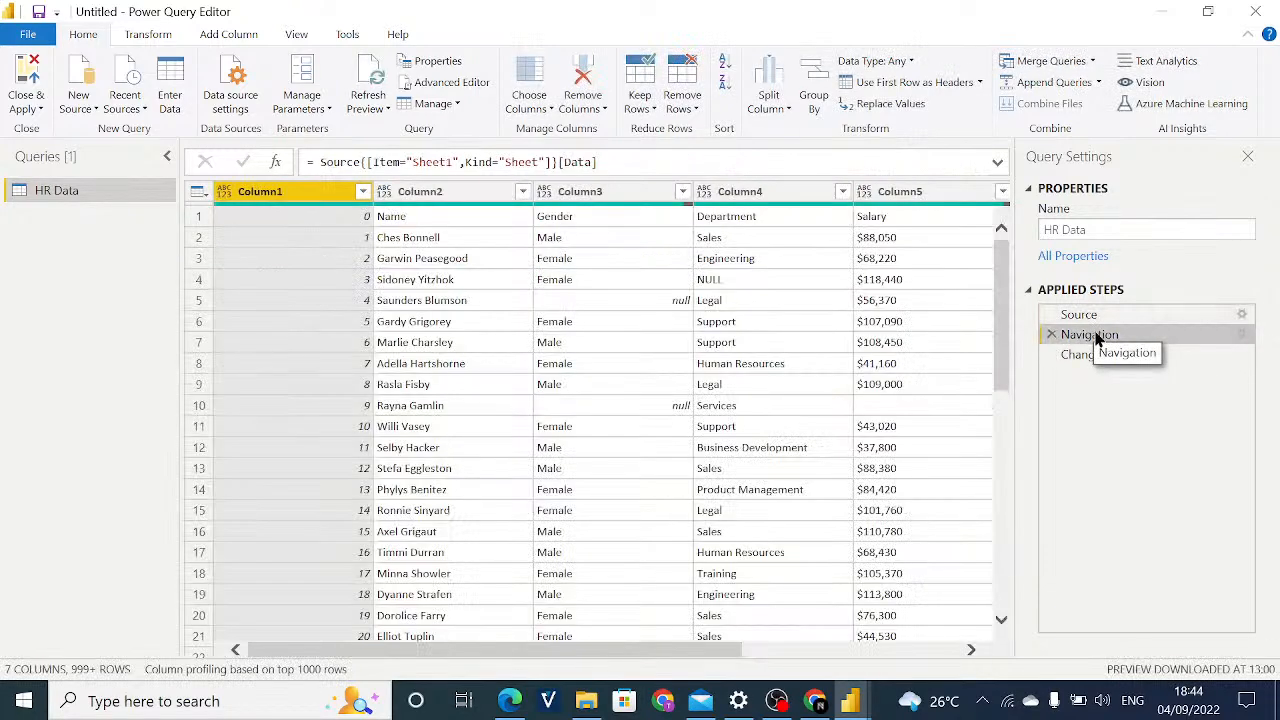
{"action": "left_click", "coordinate": [1099, 354]}
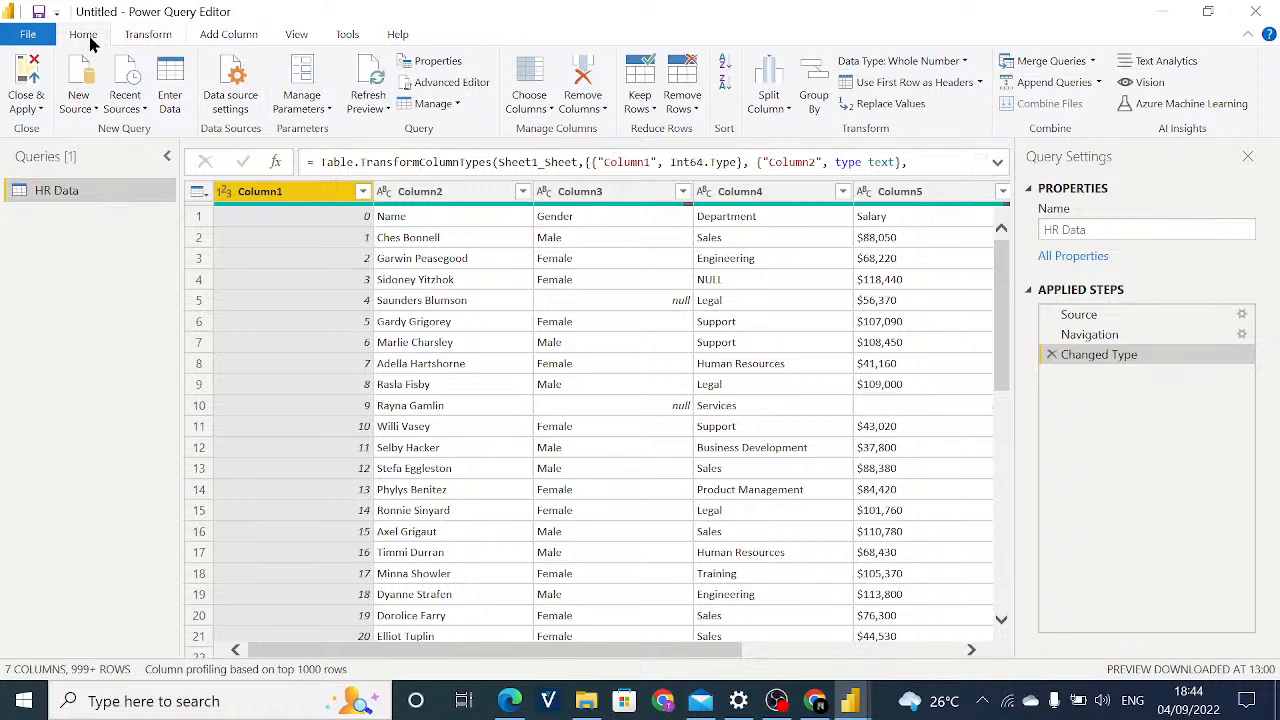
{"action": "left_click", "coordinate": [140, 36]}
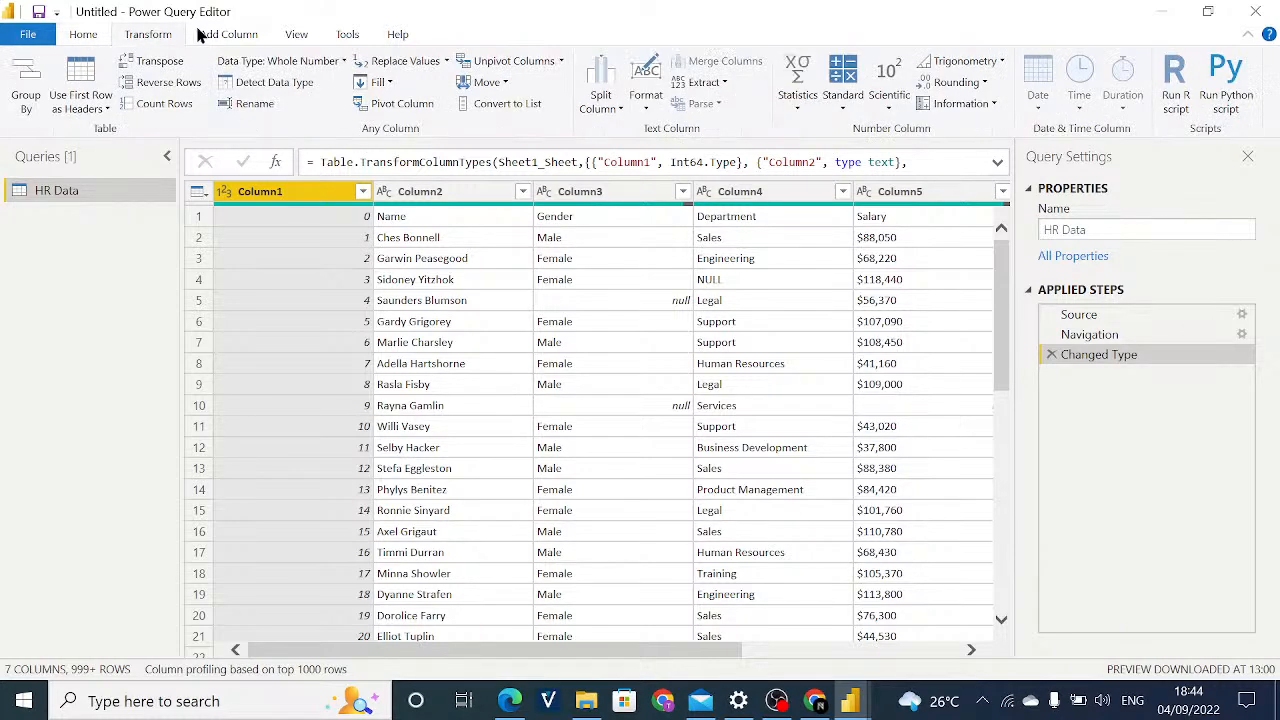
{"action": "left_click", "coordinate": [230, 36]}
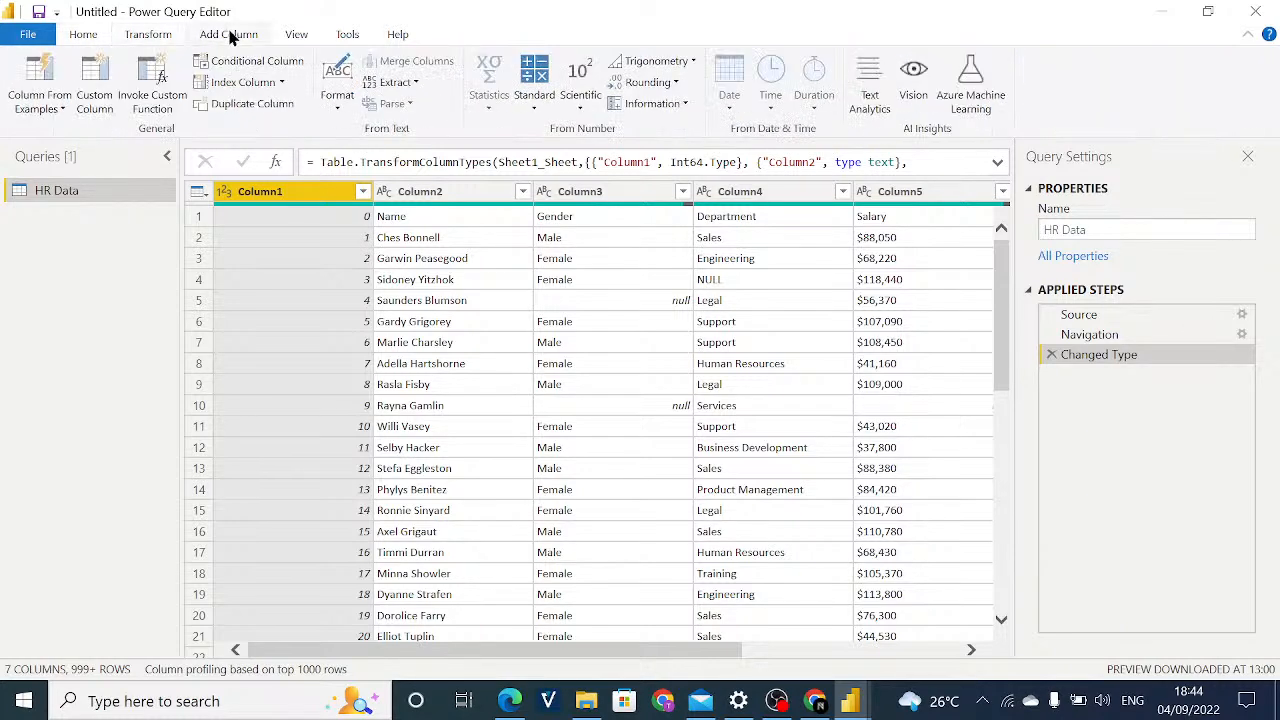
{"action": "left_click", "coordinate": [296, 38]}
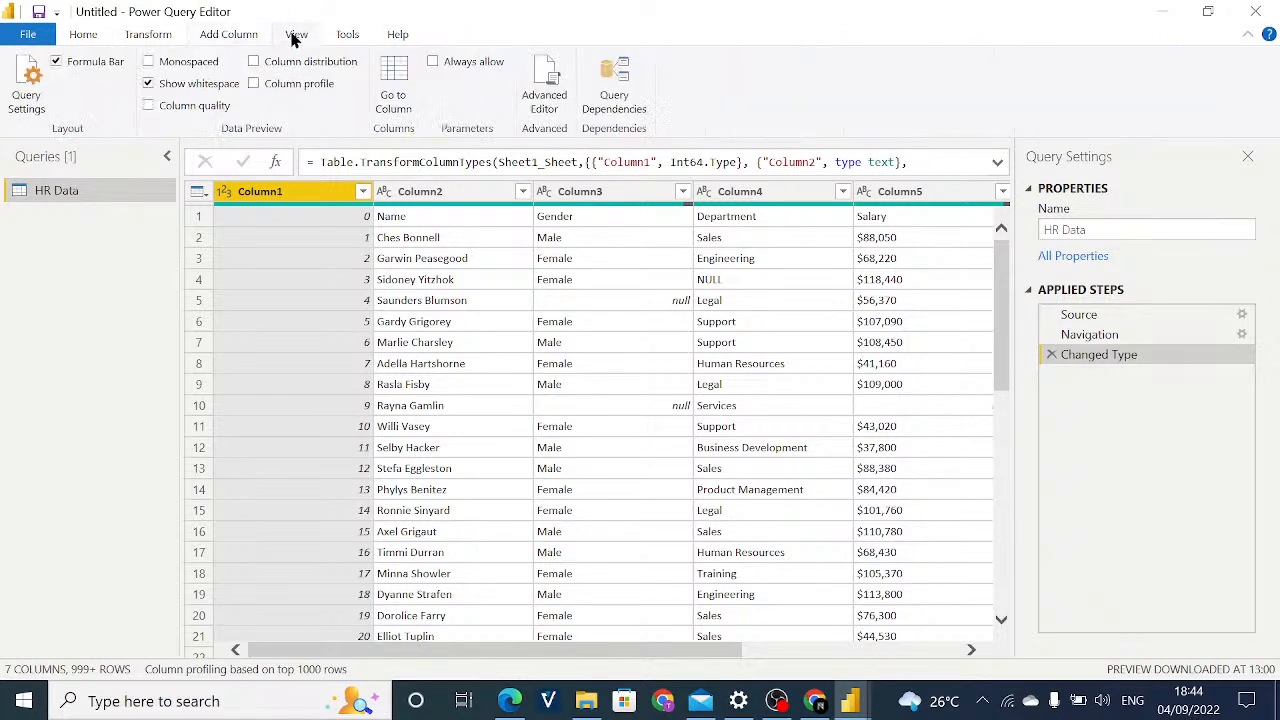
{"action": "left_click", "coordinate": [347, 37]}
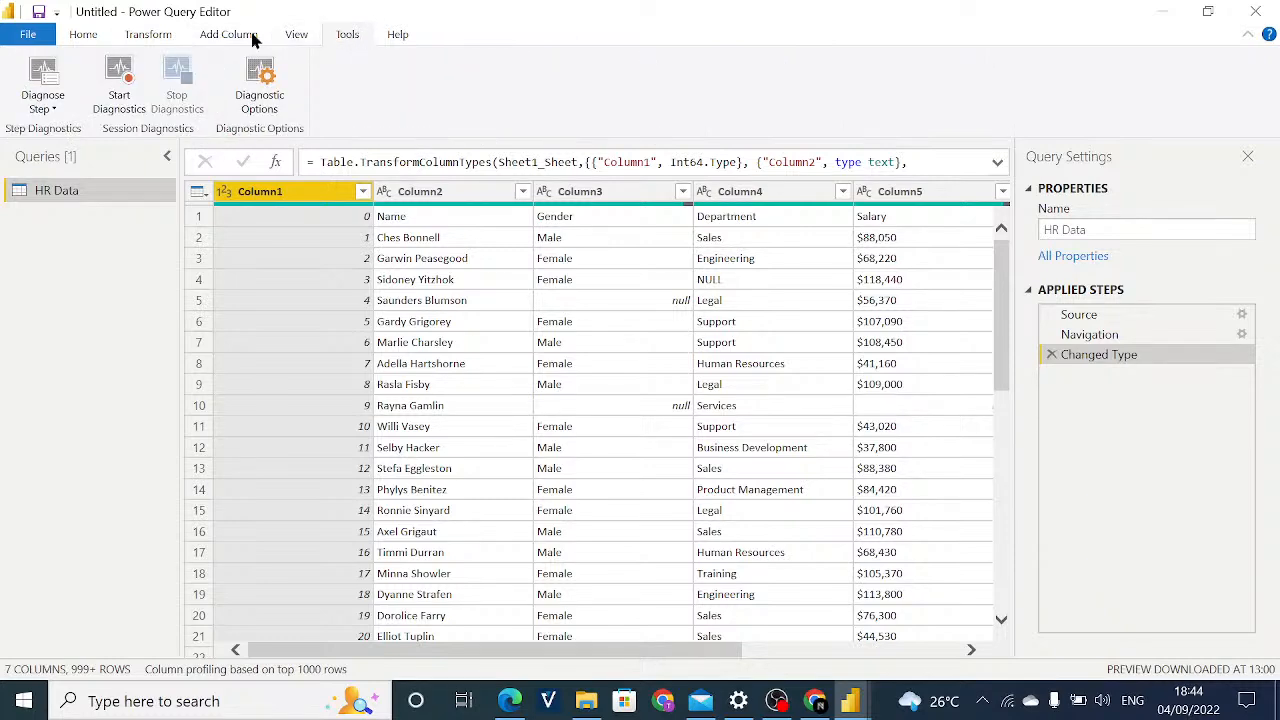
{"action": "left_click", "coordinate": [94, 35]}
{"action": "left_click", "coordinate": [143, 38]}
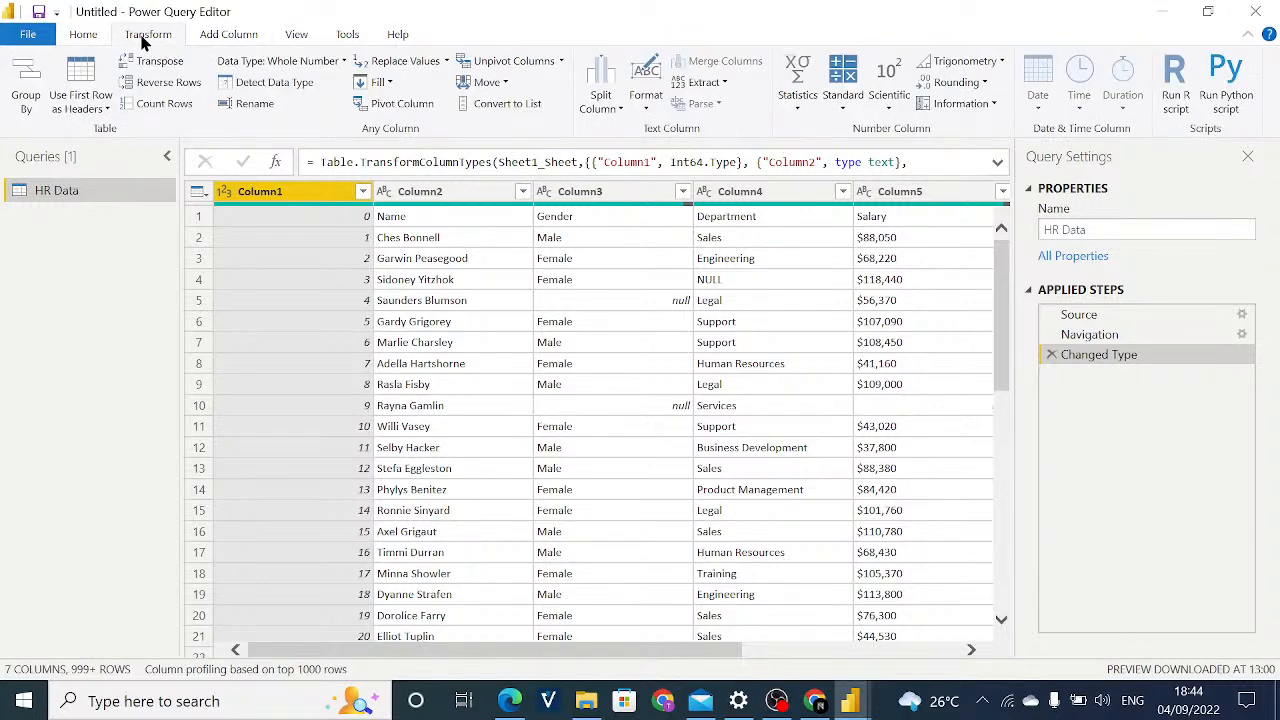
{"action": "left_click", "coordinate": [88, 38]}
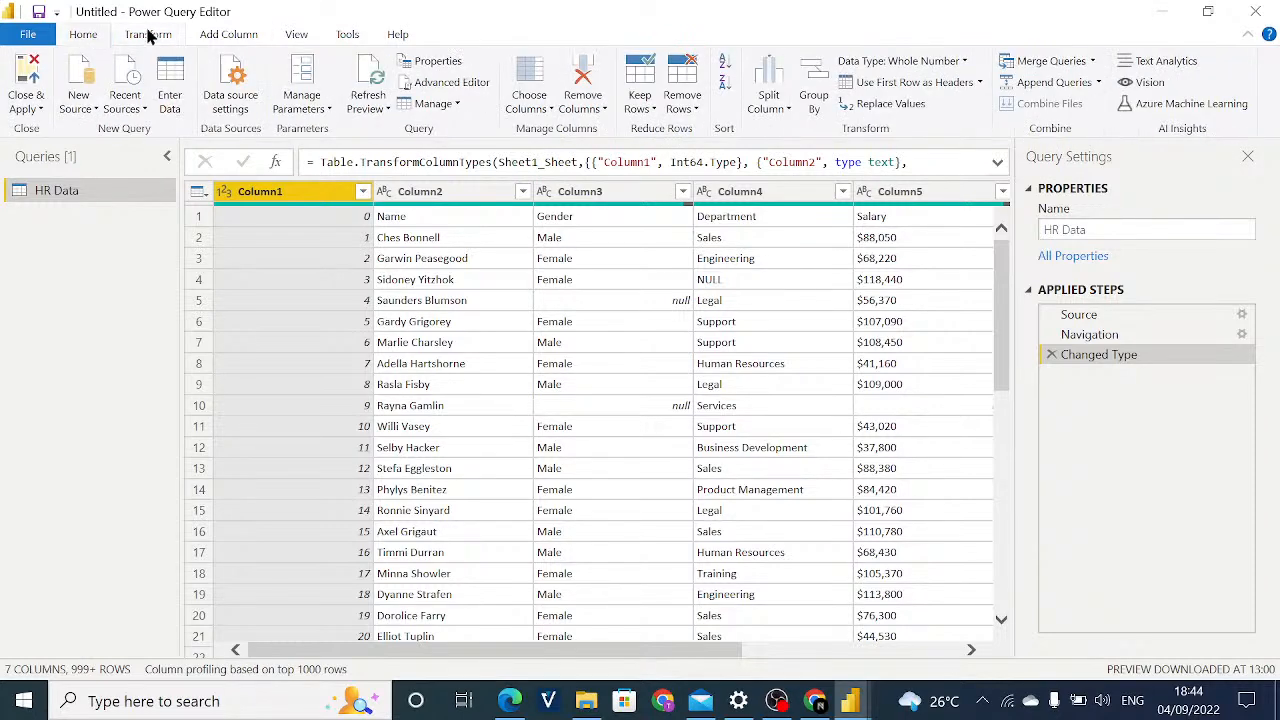
{"action": "left_click", "coordinate": [148, 35]}
{"action": "left_click", "coordinate": [104, 36]}
{"action": "left_click", "coordinate": [298, 37]}
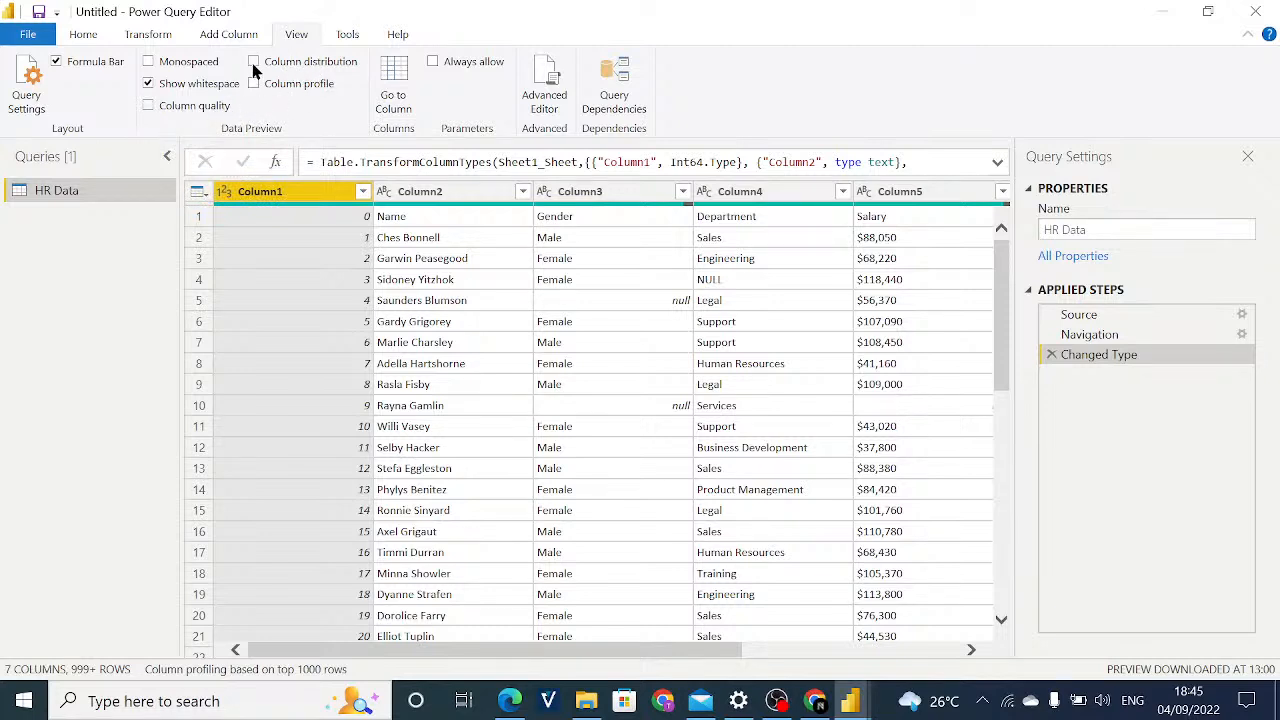
{"action": "left_click", "coordinate": [85, 35]}
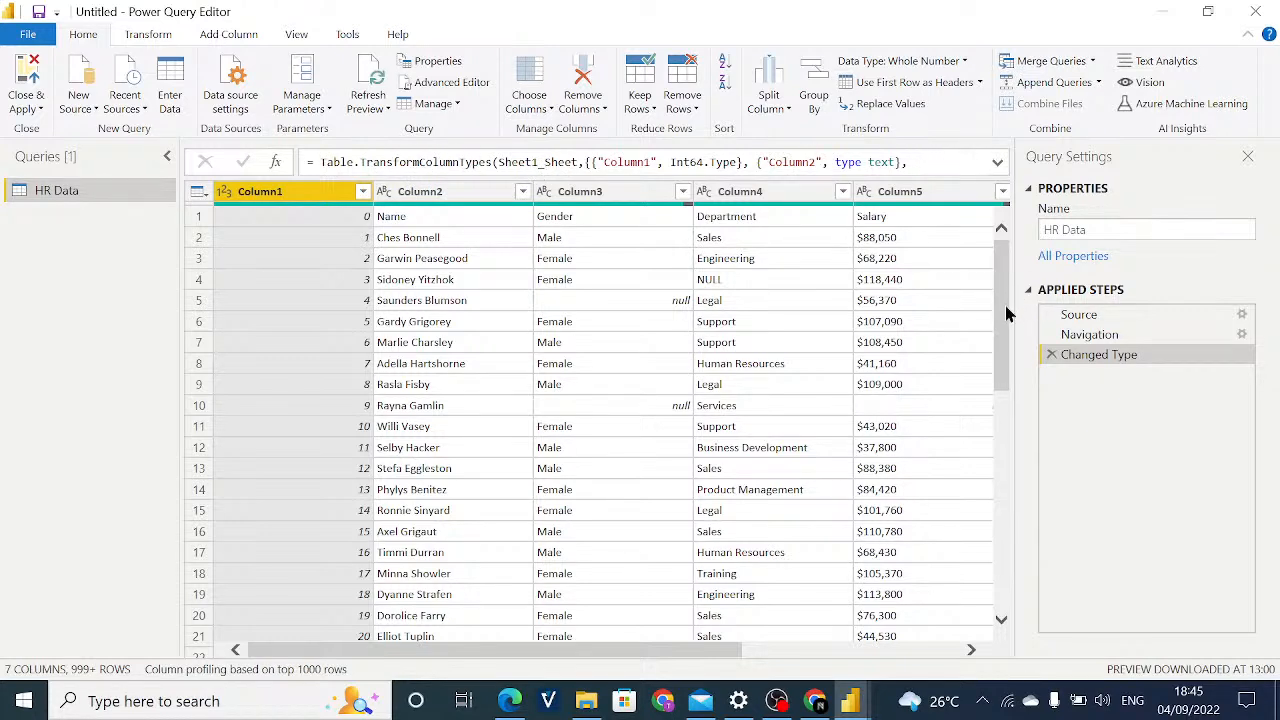
Review the HR Data rows and examine the distinct values in Column1's filter list without applying a filter.
{"action": "scroll", "coordinate": [1008, 310], "scroll_direction": "down", "scroll_amount": 2}
{"action": "left_click_drag", "start_coordinate": [1008, 315], "coordinate": [1008, 428]}
{"action": "scroll", "coordinate": [1008, 428], "scroll_direction": "up", "scroll_amount": 5}
{"action": "left_click_drag", "start_coordinate": [1000, 354], "coordinate": [1008, 313]}
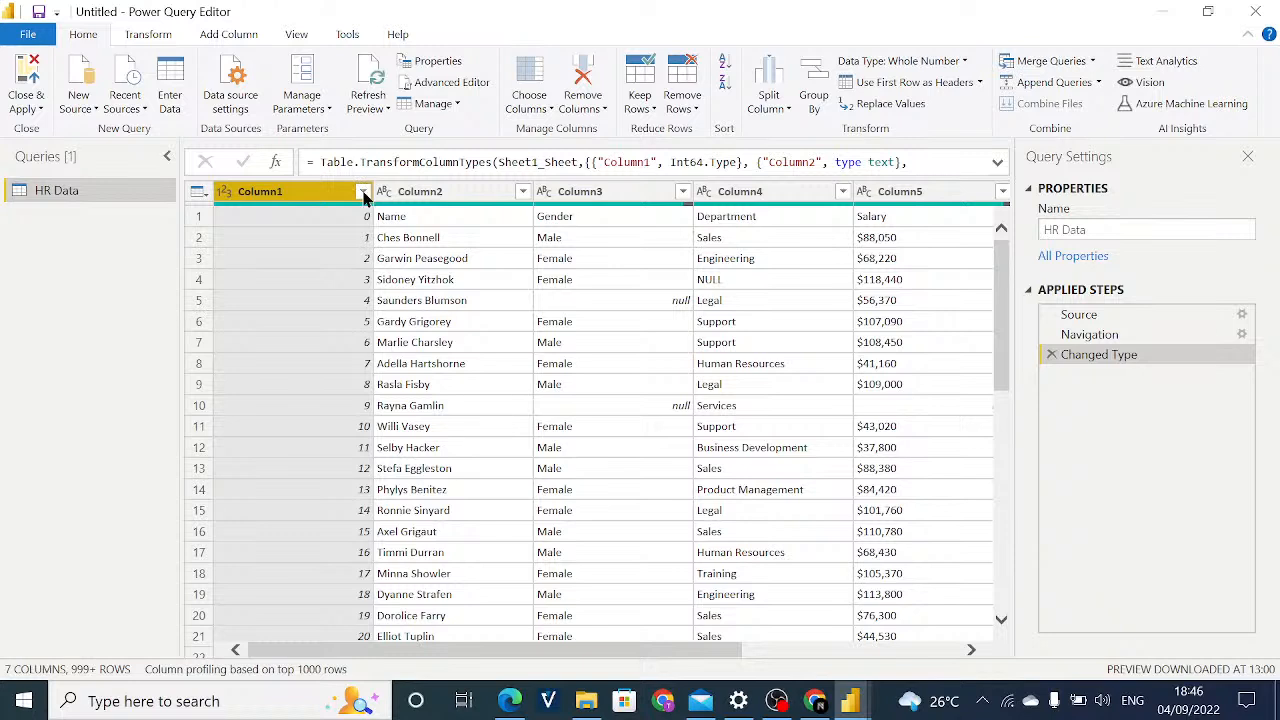
{"action": "left_click", "coordinate": [363, 194]}
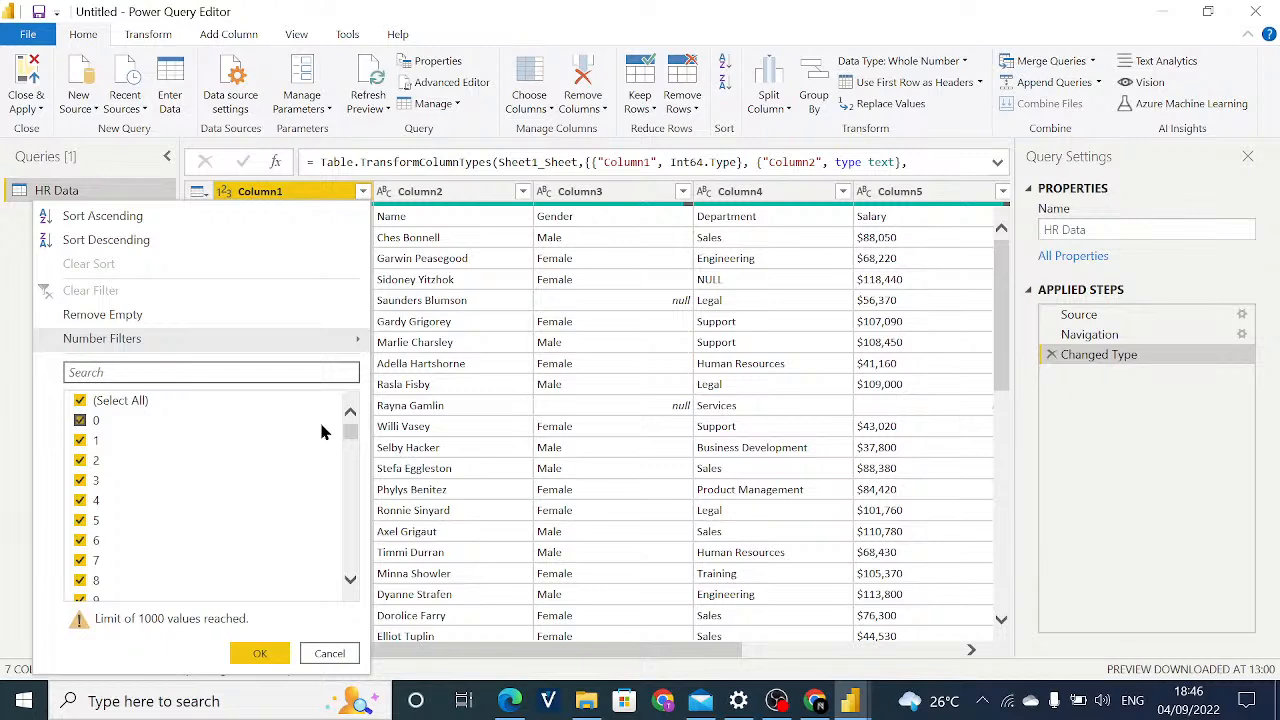
{"action": "scroll", "coordinate": [322, 410], "scroll_direction": "down", "scroll_amount": 2}
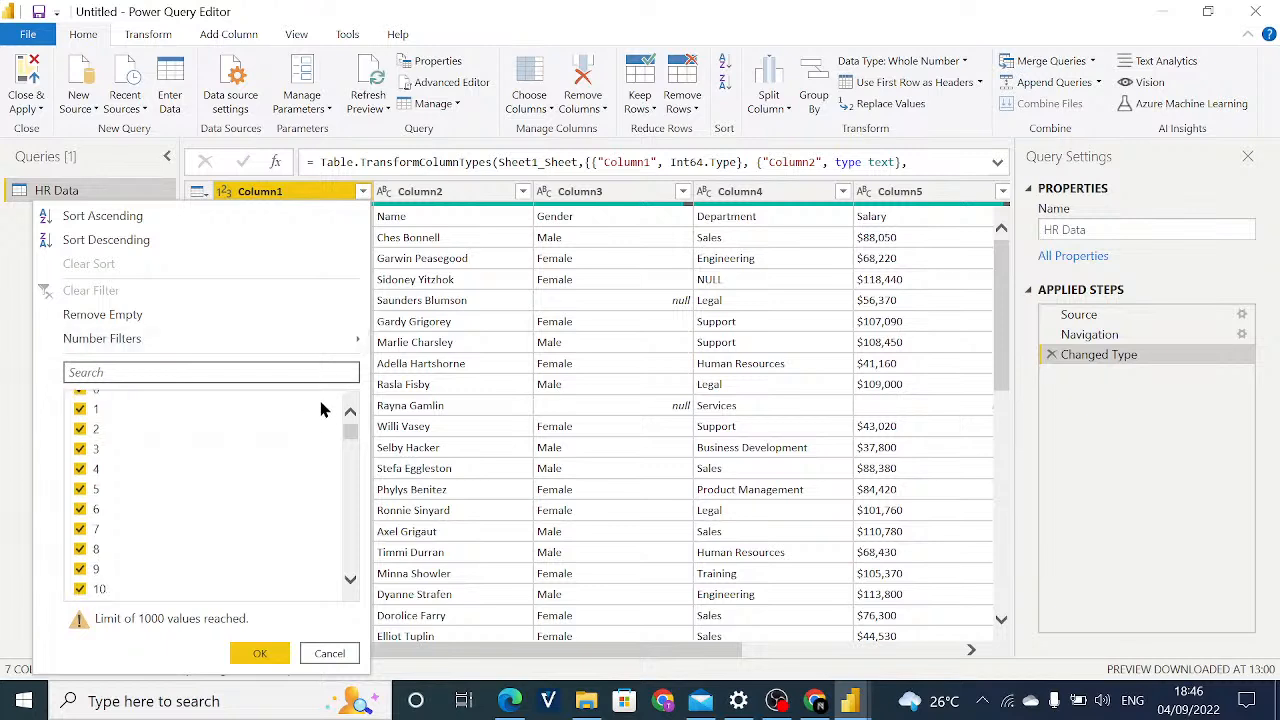
{"action": "scroll", "coordinate": [322, 410], "scroll_direction": "down", "scroll_amount": 6}
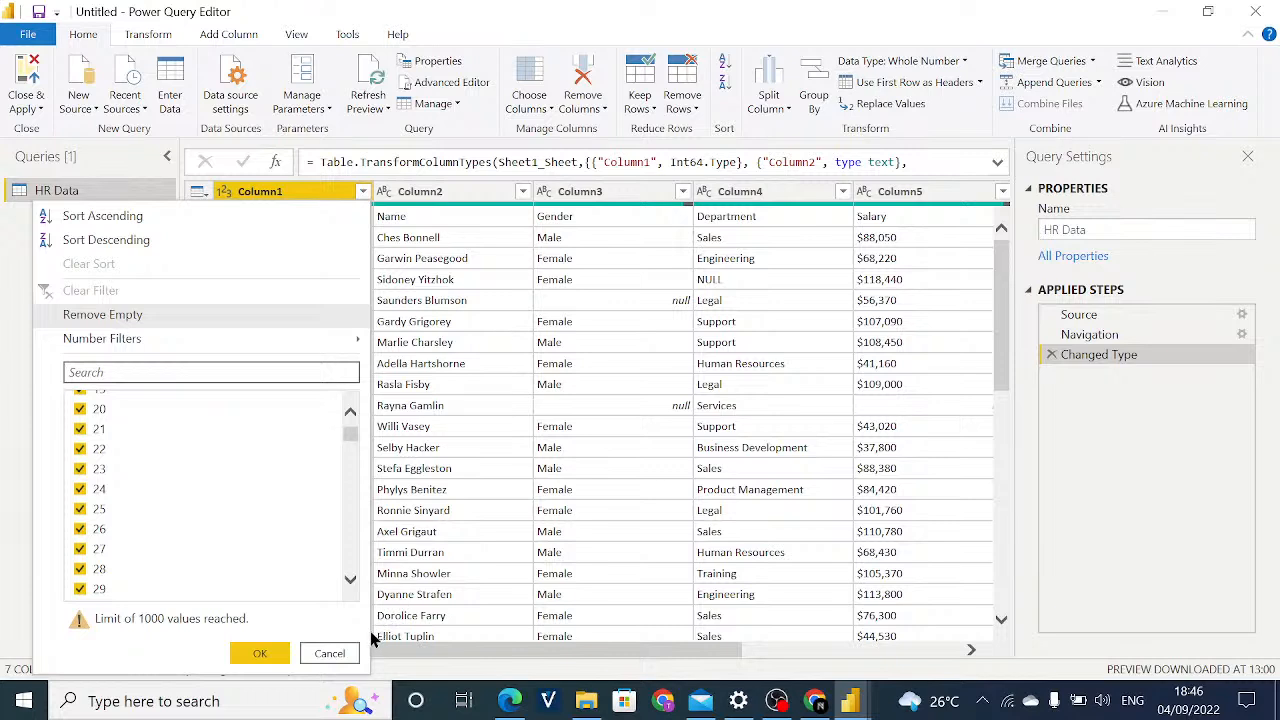
{"action": "left_click", "coordinate": [343, 653]}
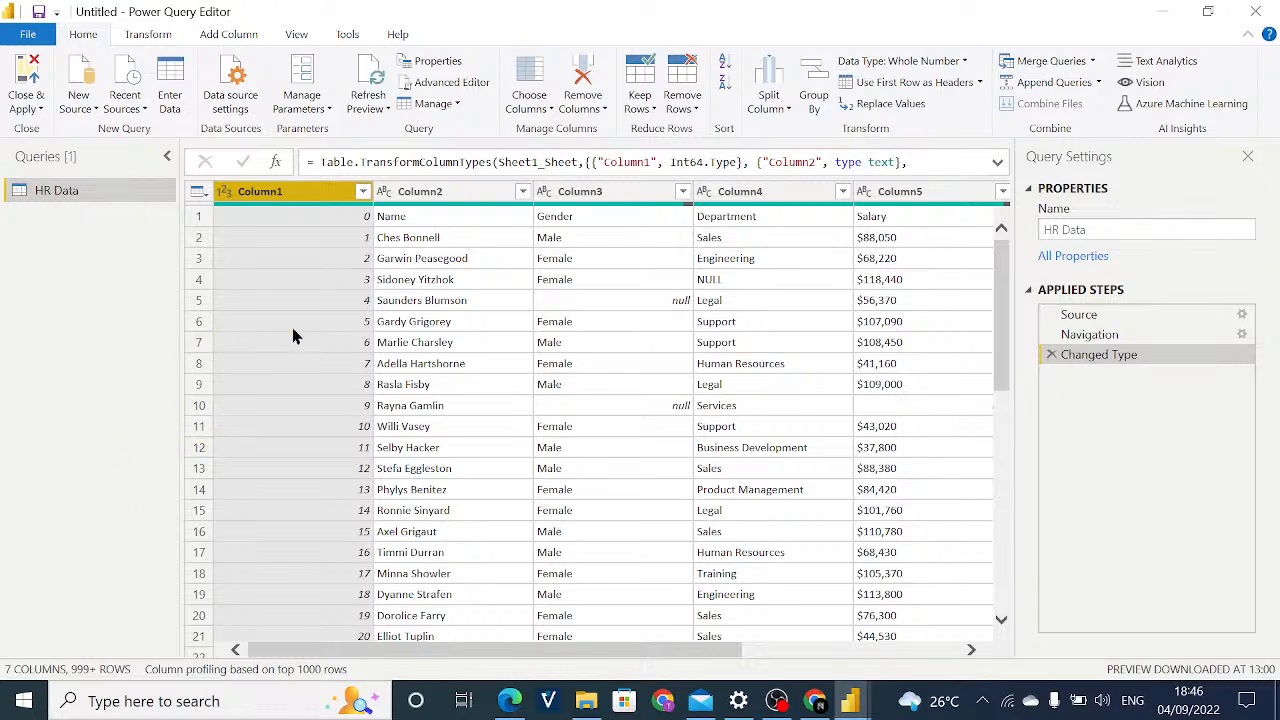
Deselect and reselect the value 0 in Column1's filter list, and dismiss the list without applying it.
{"action": "left_click", "coordinate": [362, 192]}
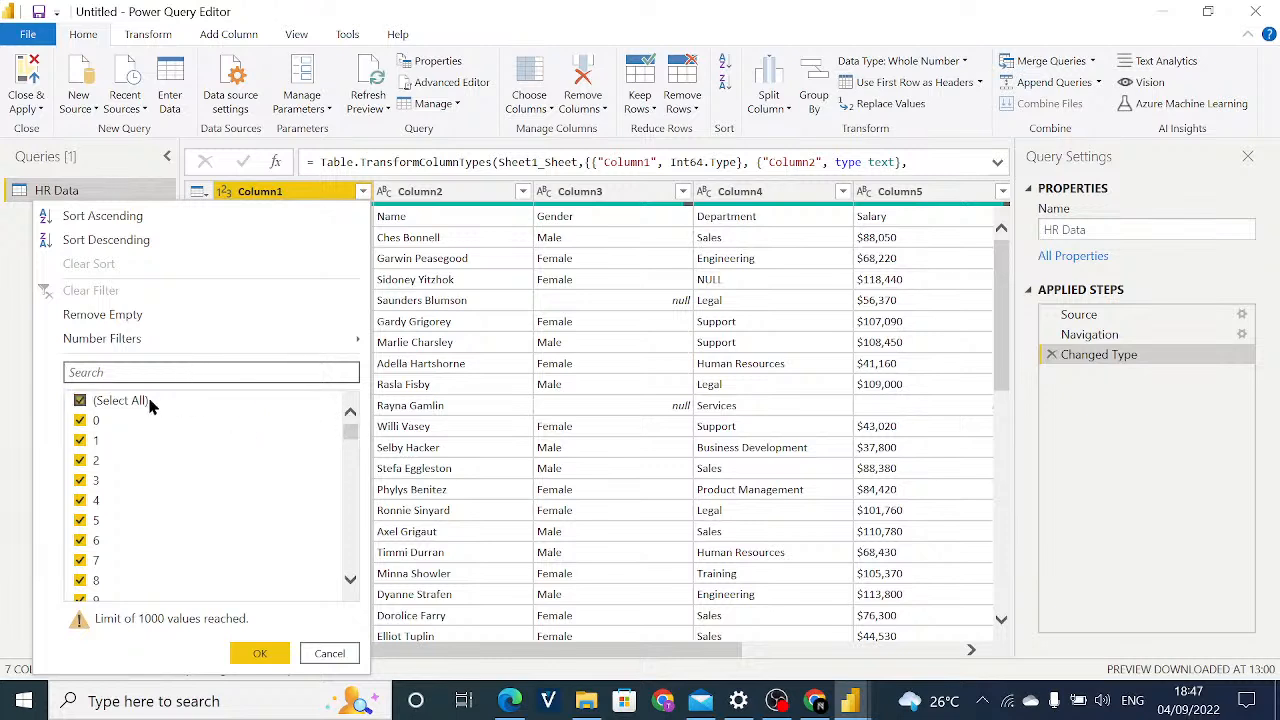
{"action": "left_click", "coordinate": [80, 420]}
{"action": "left_click", "coordinate": [80, 421]}
{"action": "mouse_move", "coordinate": [258, 345]}
{"action": "left_click", "coordinate": [430, 384]}
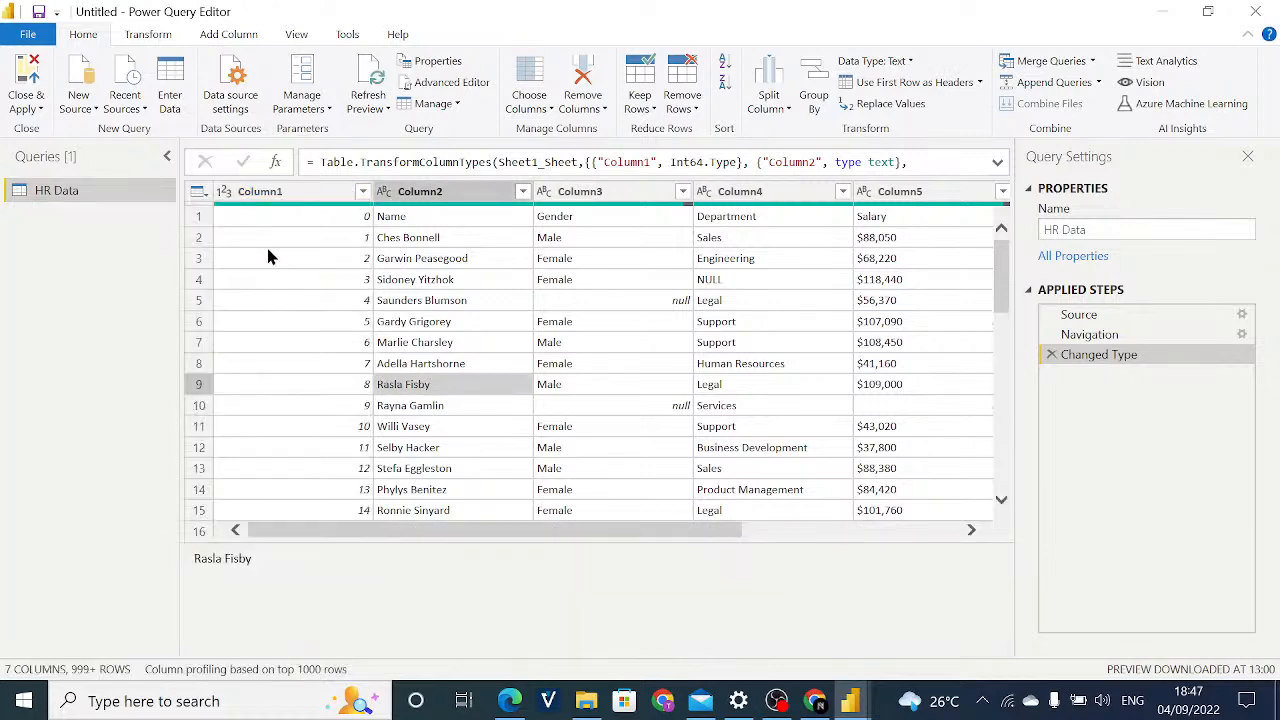
Examine the filter lists of Column2 and Column3 without filtering either column.
{"action": "left_click", "coordinate": [520, 193]}
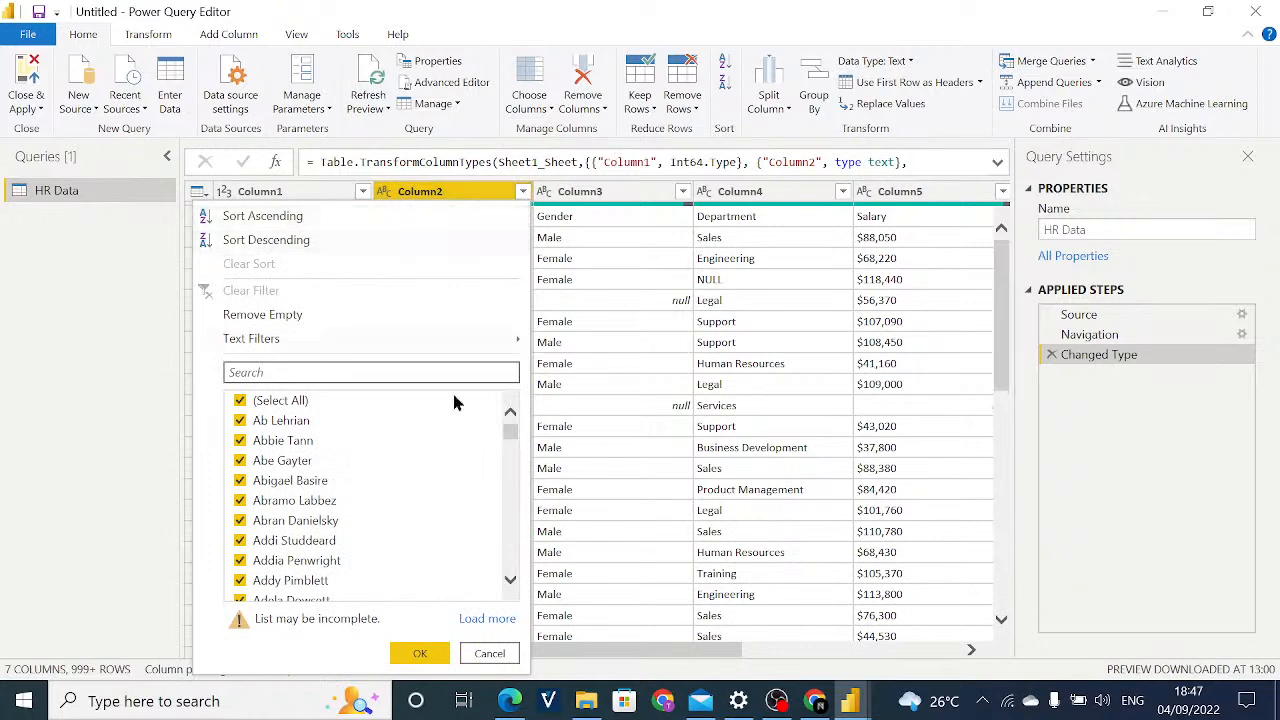
{"action": "scroll", "coordinate": [442, 480], "scroll_direction": "down", "scroll_amount": 10}
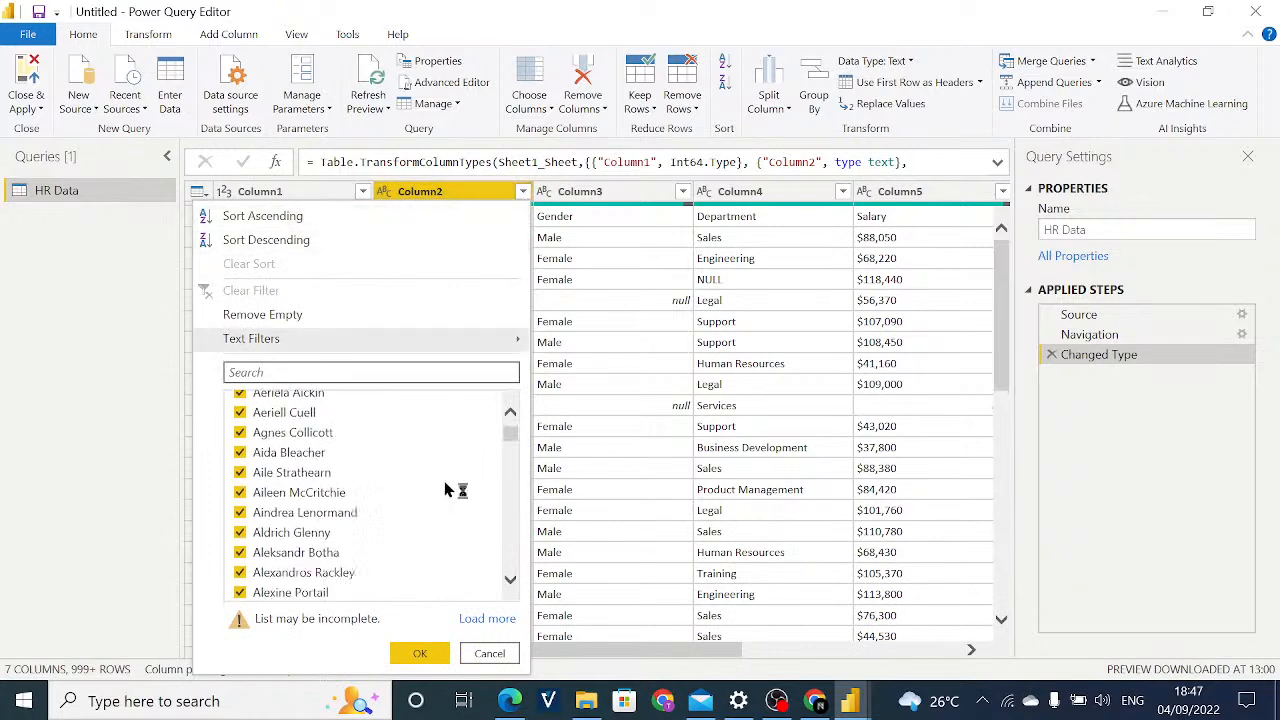
{"action": "left_click", "coordinate": [656, 321]}
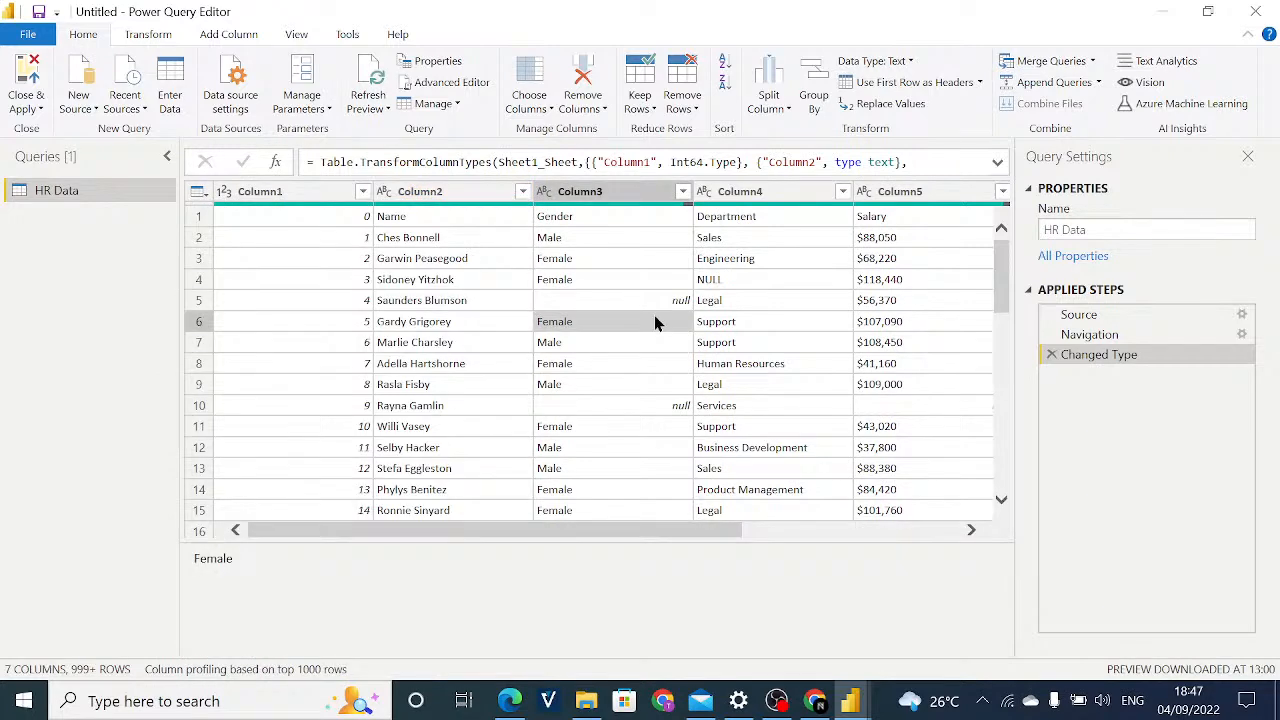
{"action": "left_click", "coordinate": [683, 192]}
{"action": "left_click", "coordinate": [743, 290]}
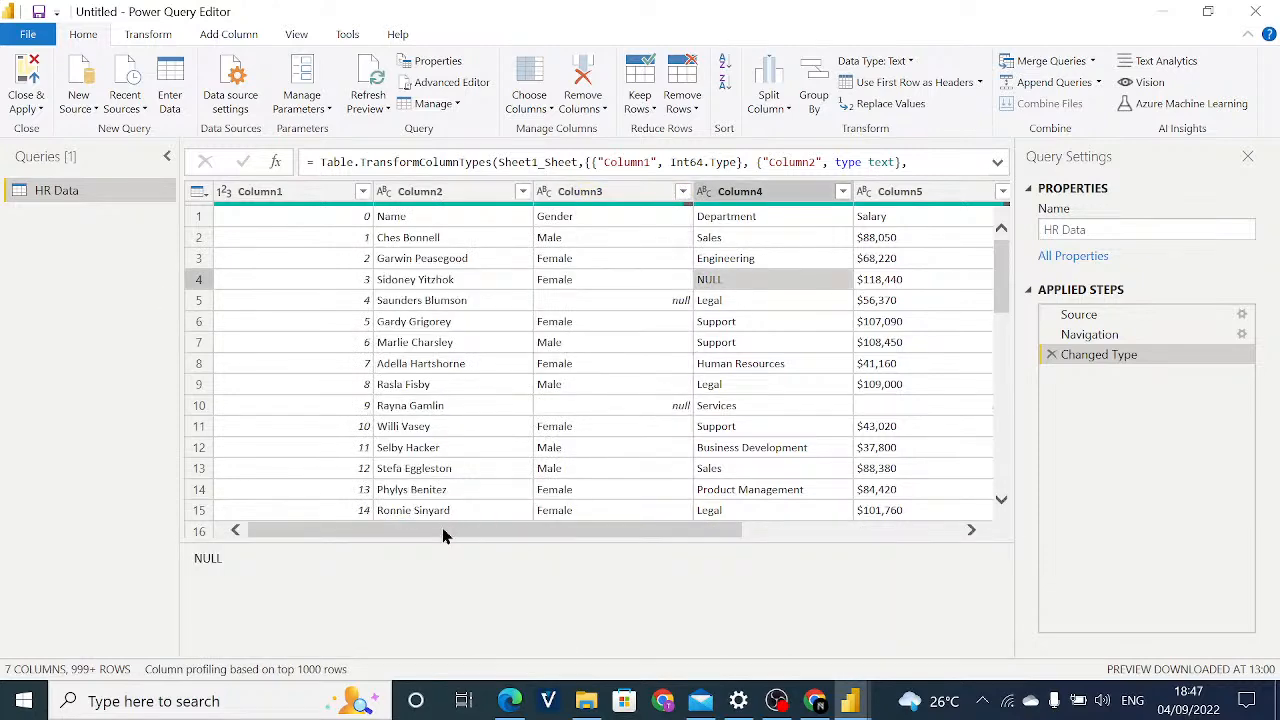
Inspect individual cells in Column1 and Column2 and look through the rows of the HR Data preview.
{"action": "left_click", "coordinate": [343, 225]}
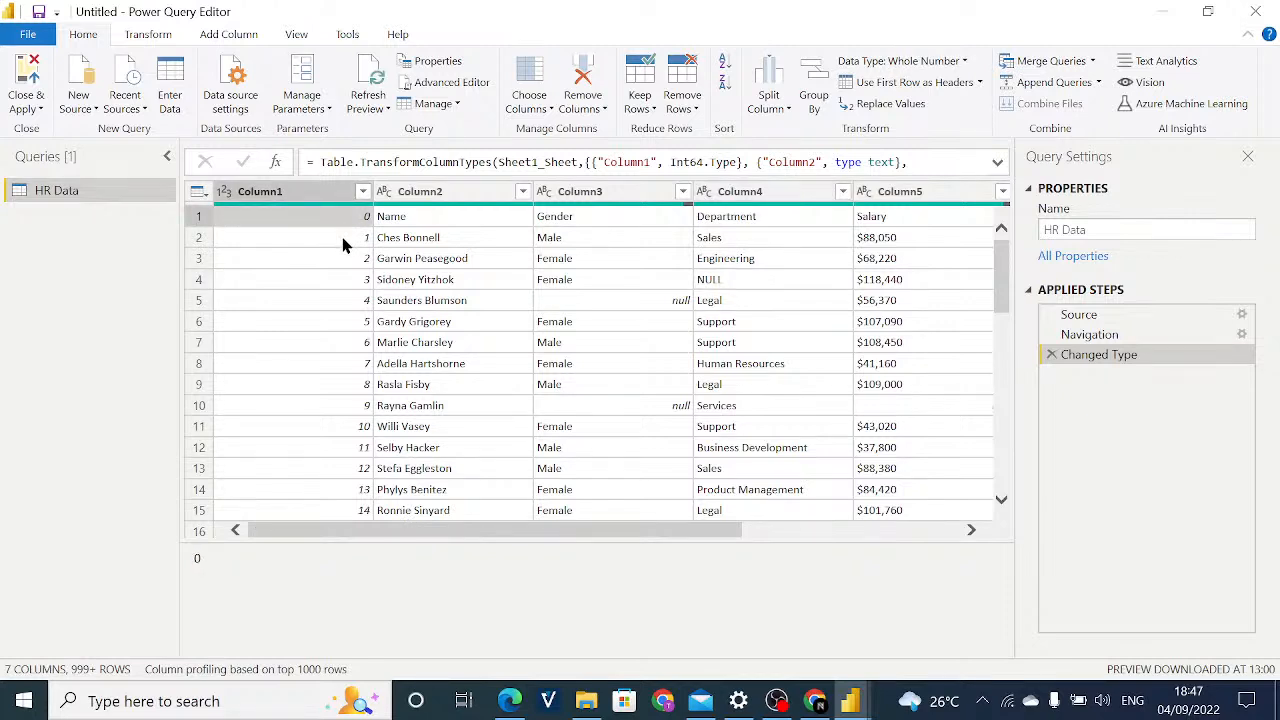
{"action": "left_click", "coordinate": [345, 258]}
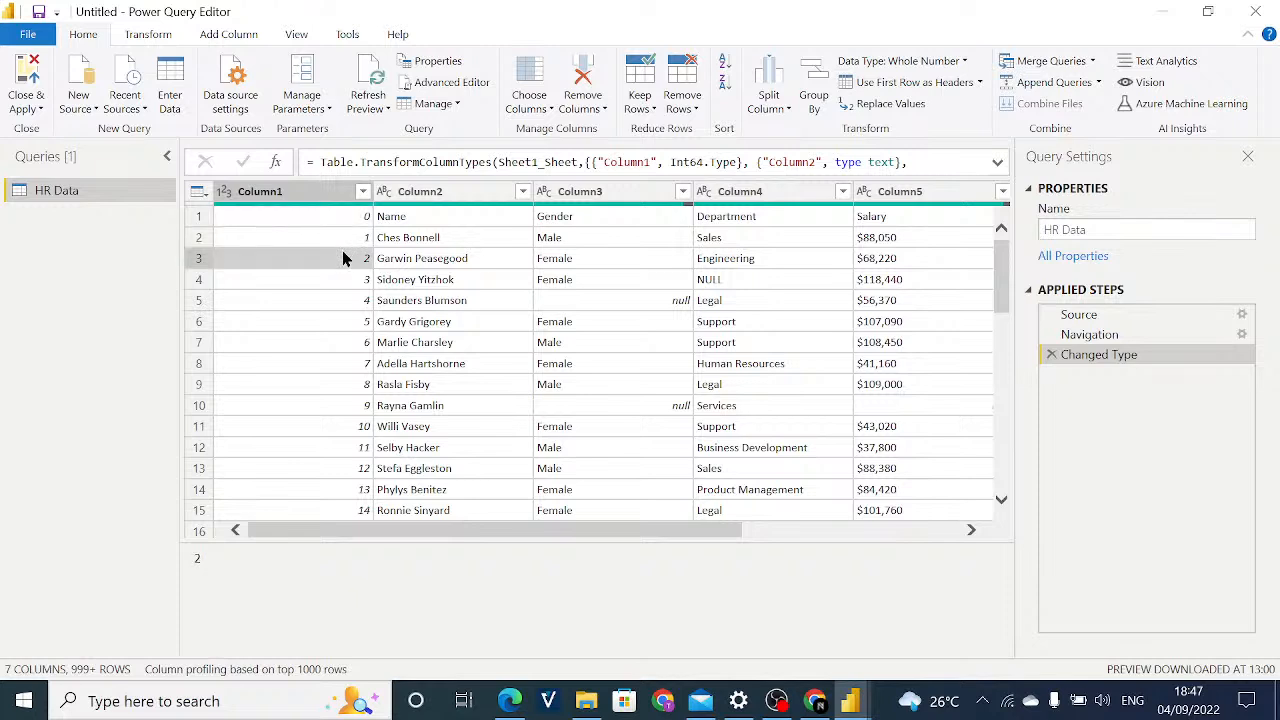
{"action": "left_click", "coordinate": [421, 282]}
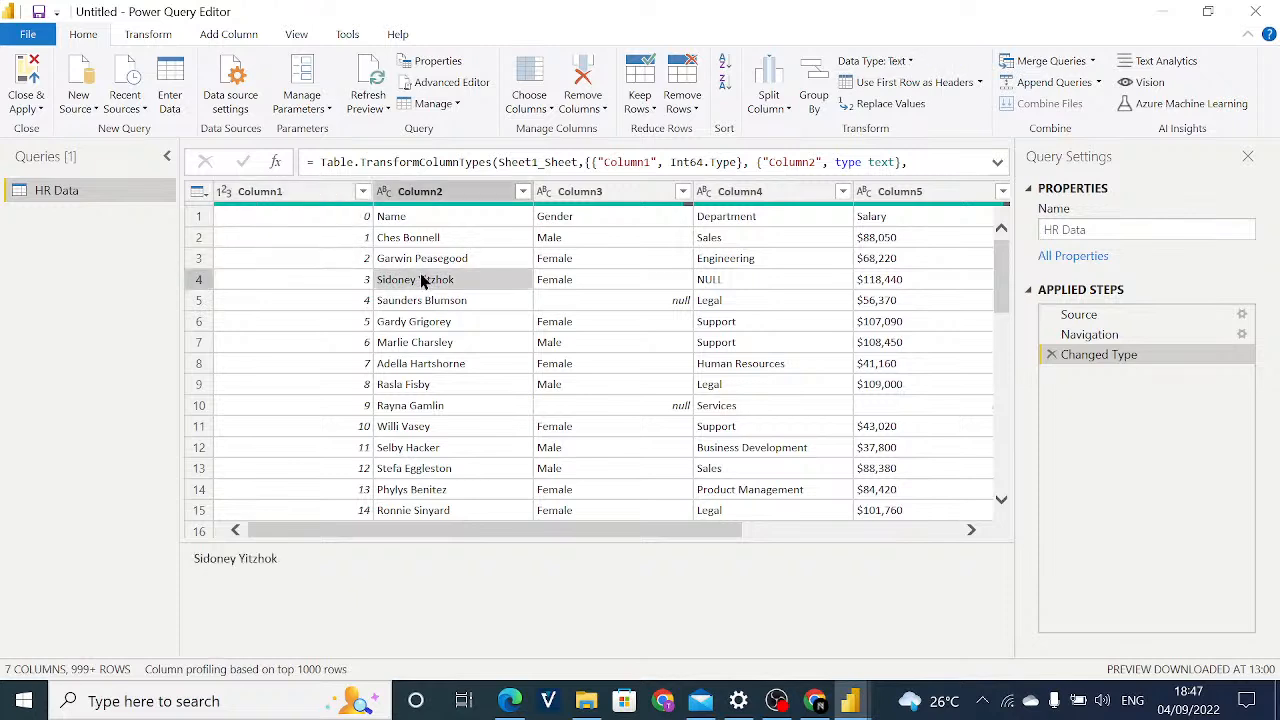
{"action": "left_click", "coordinate": [316, 510]}
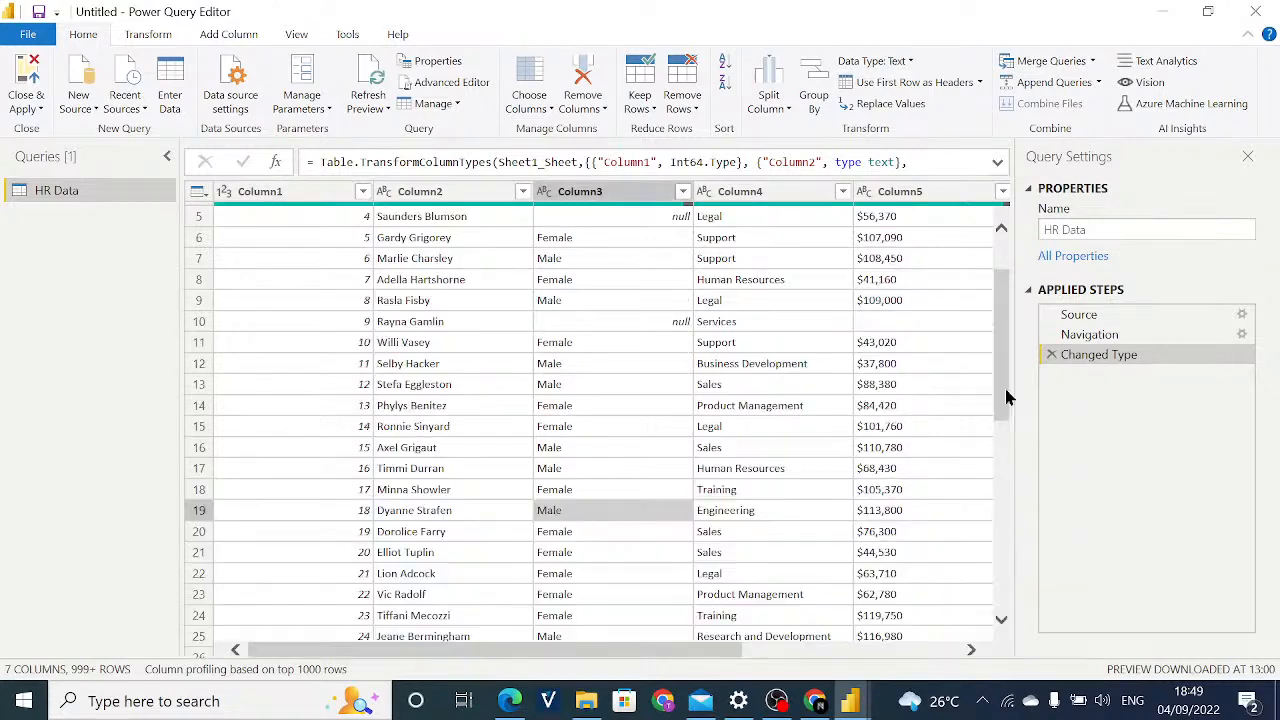
{"action": "left_click_drag", "start_coordinate": [1004, 390], "coordinate": [1011, 304]}
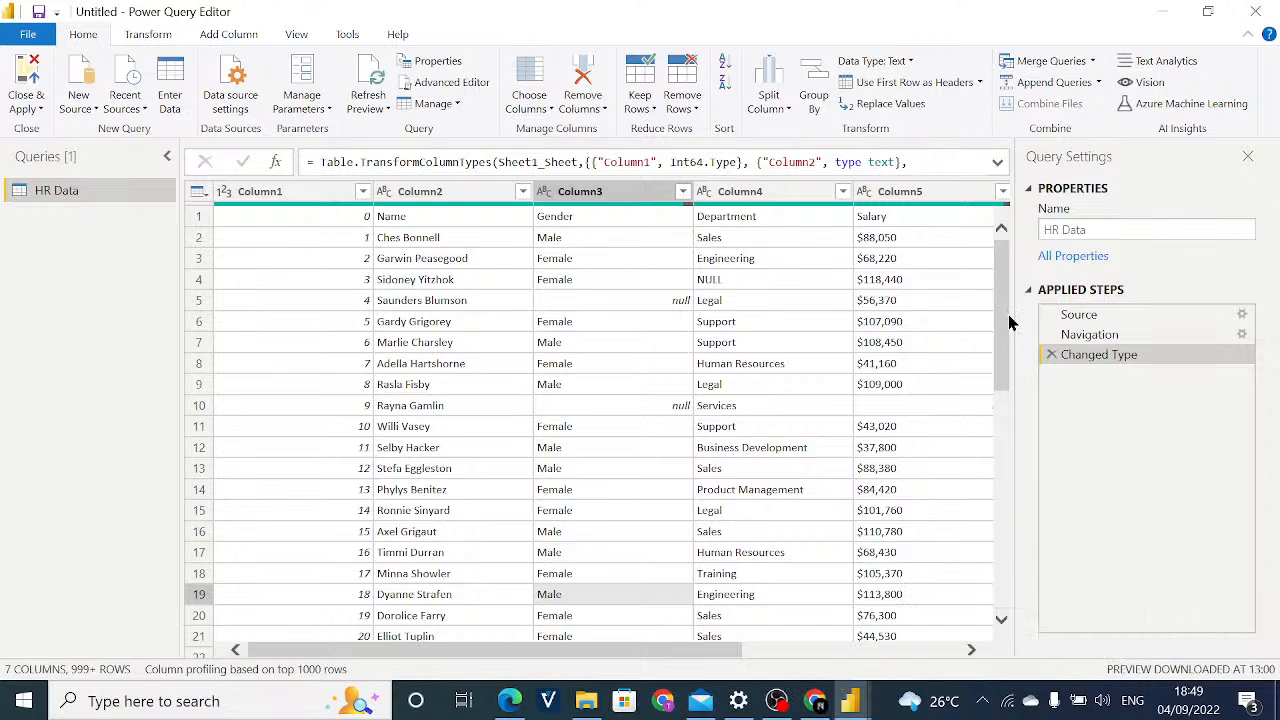
{"action": "left_click_drag", "start_coordinate": [1008, 322], "coordinate": [1020, 251]}
{"action": "left_click_drag", "start_coordinate": [1006, 294], "coordinate": [1006, 225]}
{"action": "mouse_move", "coordinate": [486, 212]}
{"action": "left_click", "coordinate": [470, 636]}
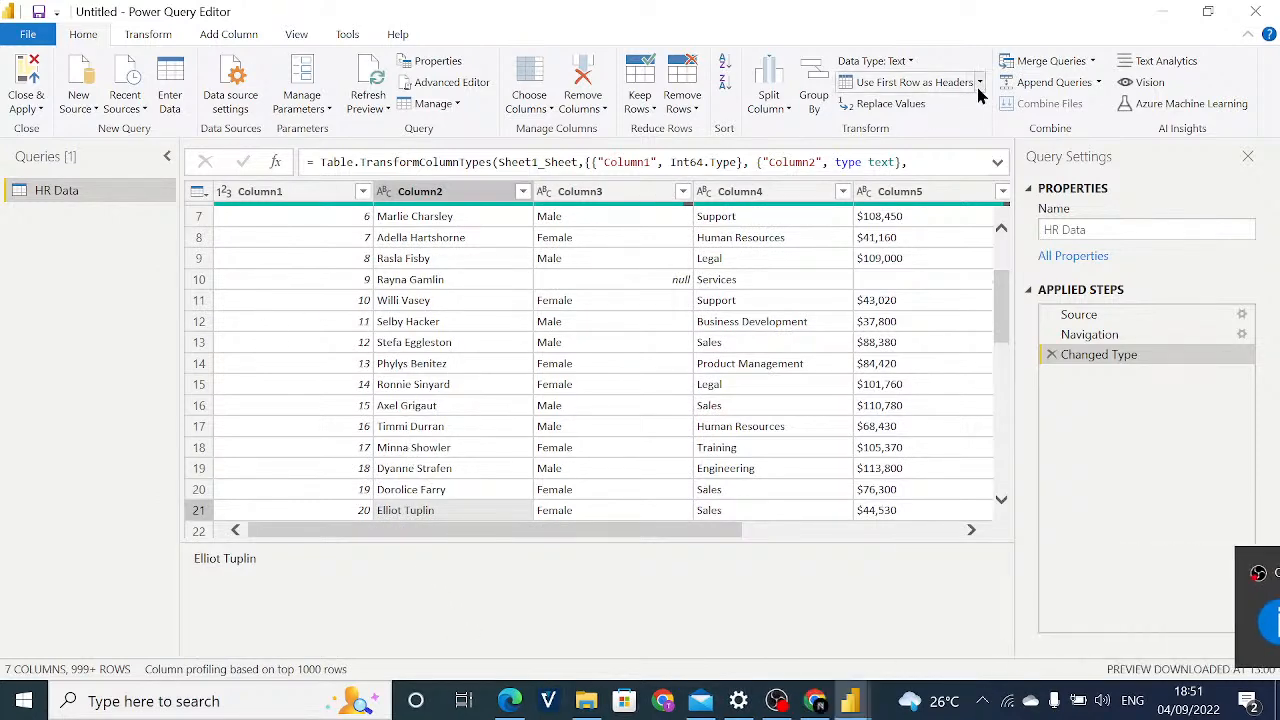
Close the Power Query Editor without applying the pending changes and exit Power BI Desktop without saving.
{"action": "left_click", "coordinate": [1238, 13]}
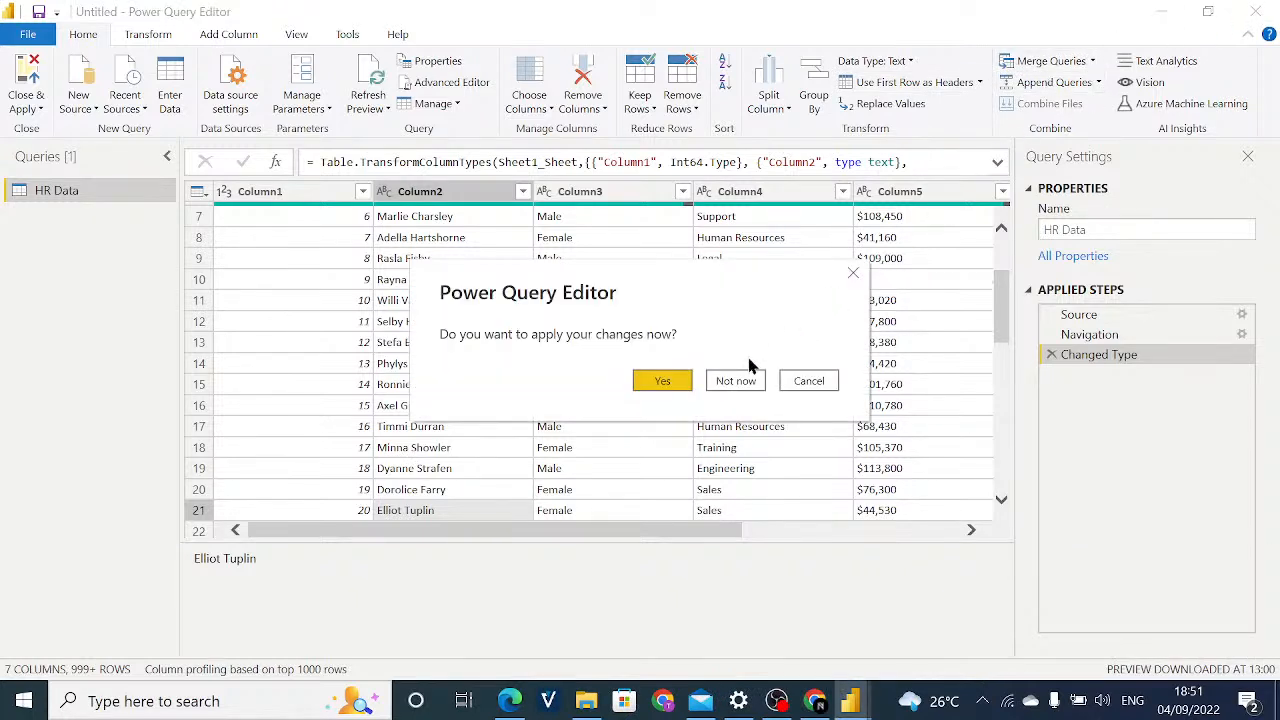
{"action": "left_click", "coordinate": [736, 380]}
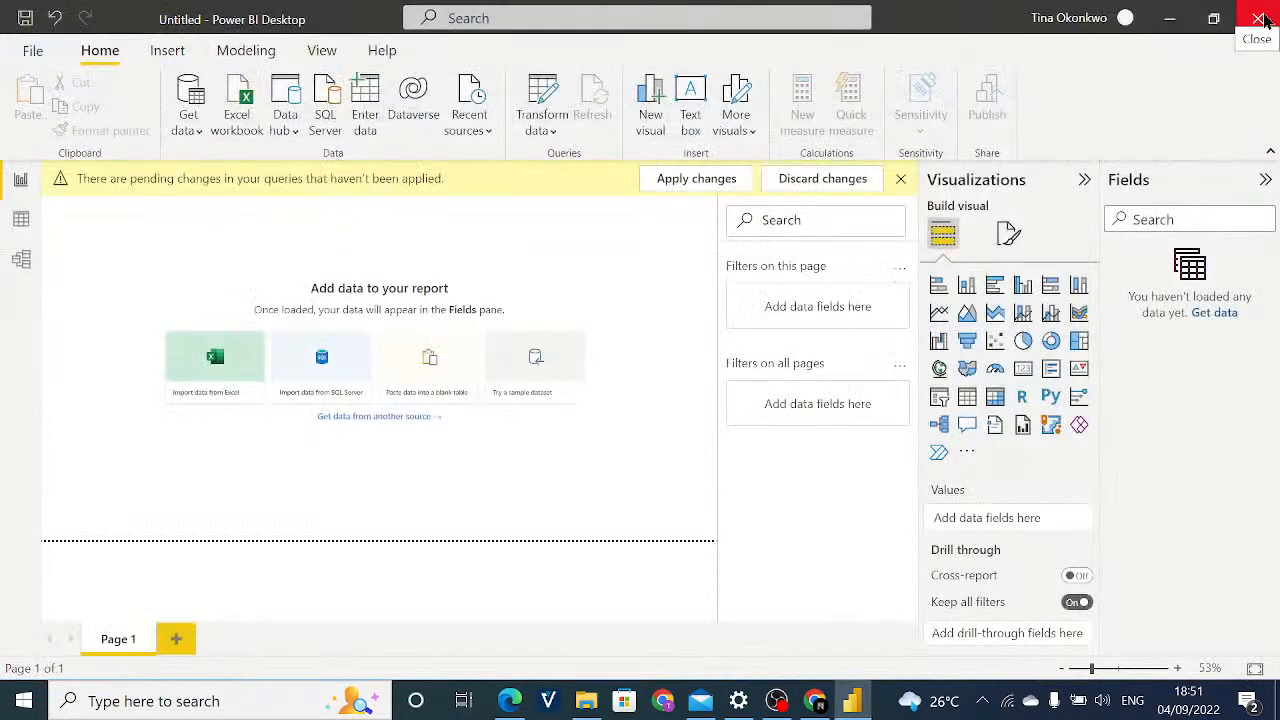
{"action": "left_click", "coordinate": [1262, 18]}
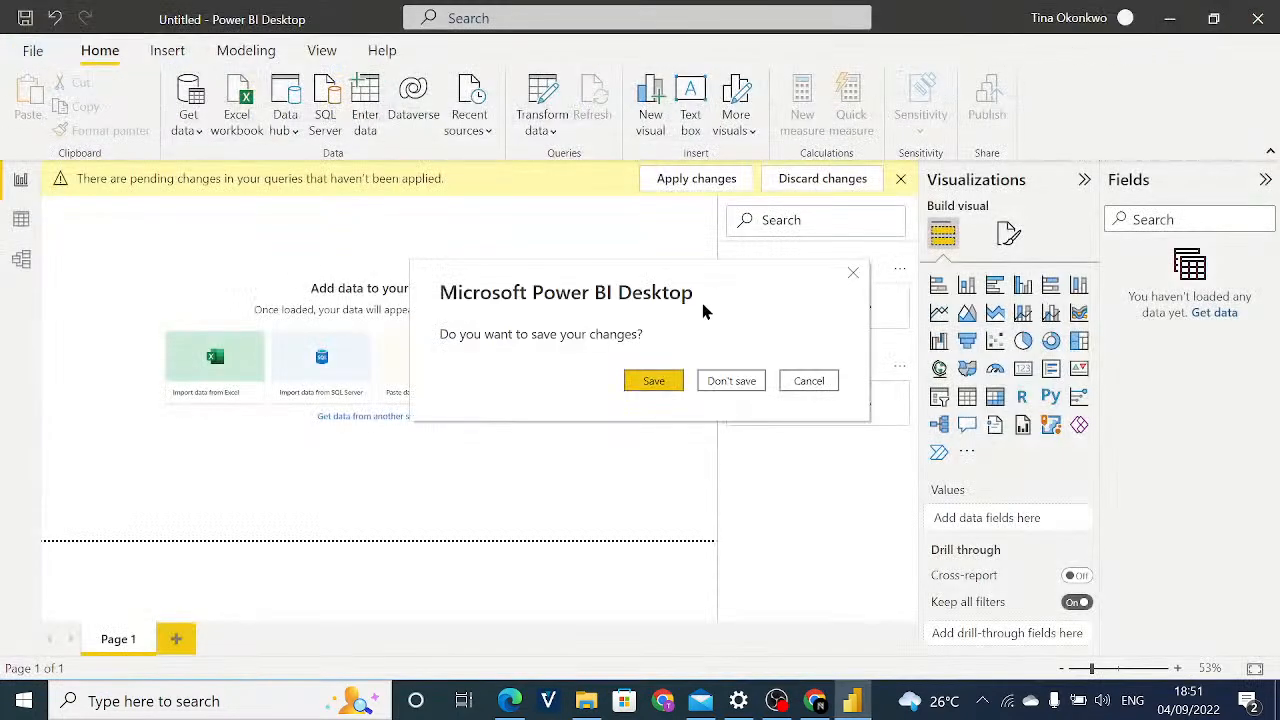
{"action": "left_click", "coordinate": [725, 380]}
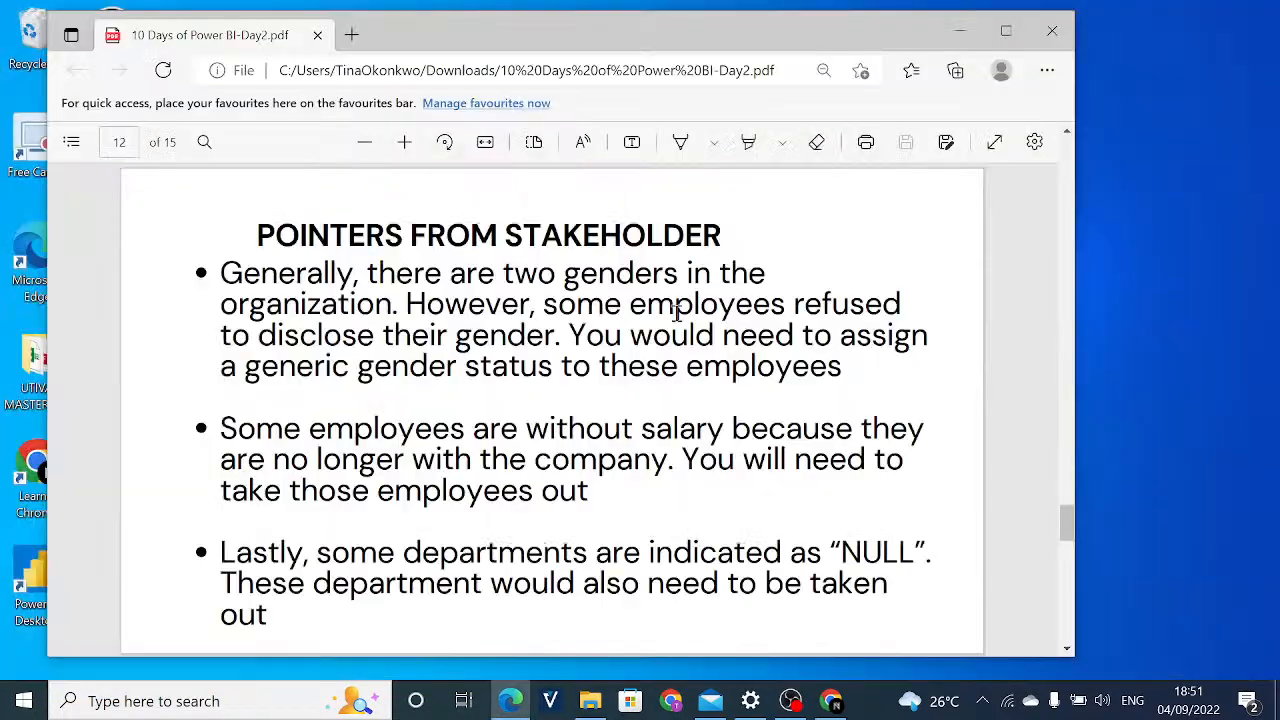
Minimize the 10 Days of Power BI-Day2 PDF and start Power BI Desktop, dismissing its start screen.
{"action": "left_click", "coordinate": [960, 31]}
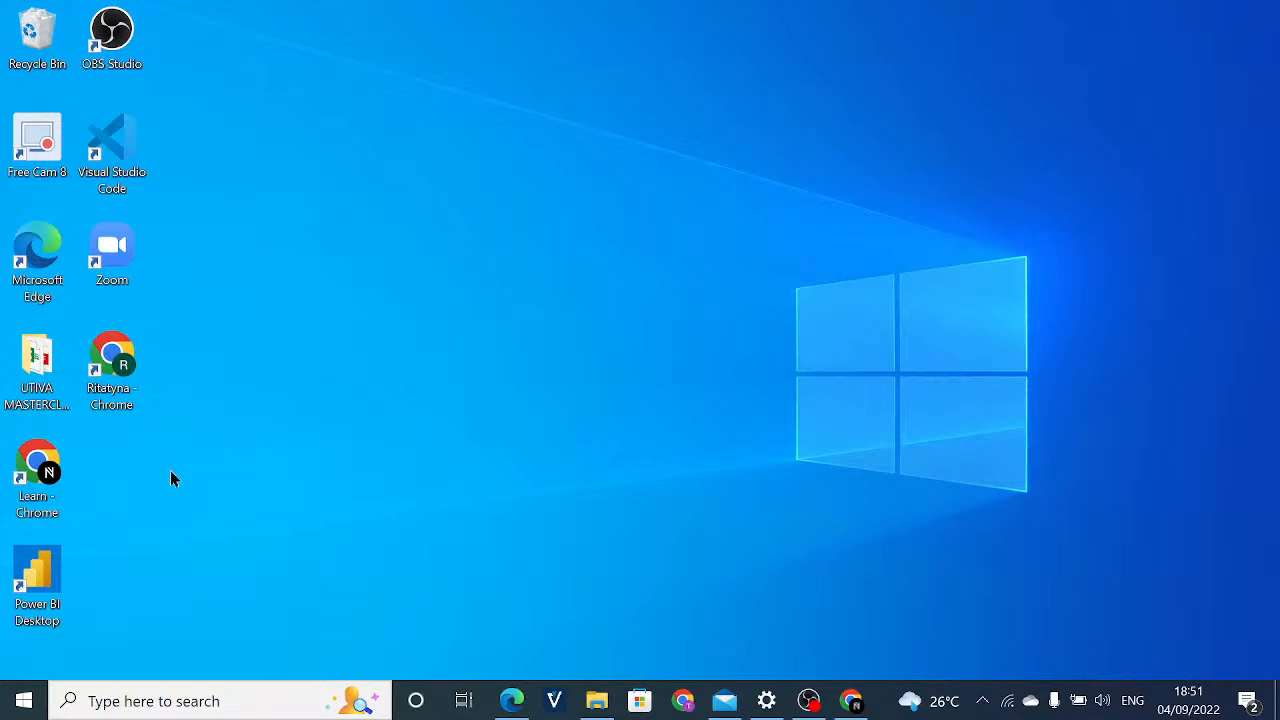
{"action": "double_click", "coordinate": [34, 568]}
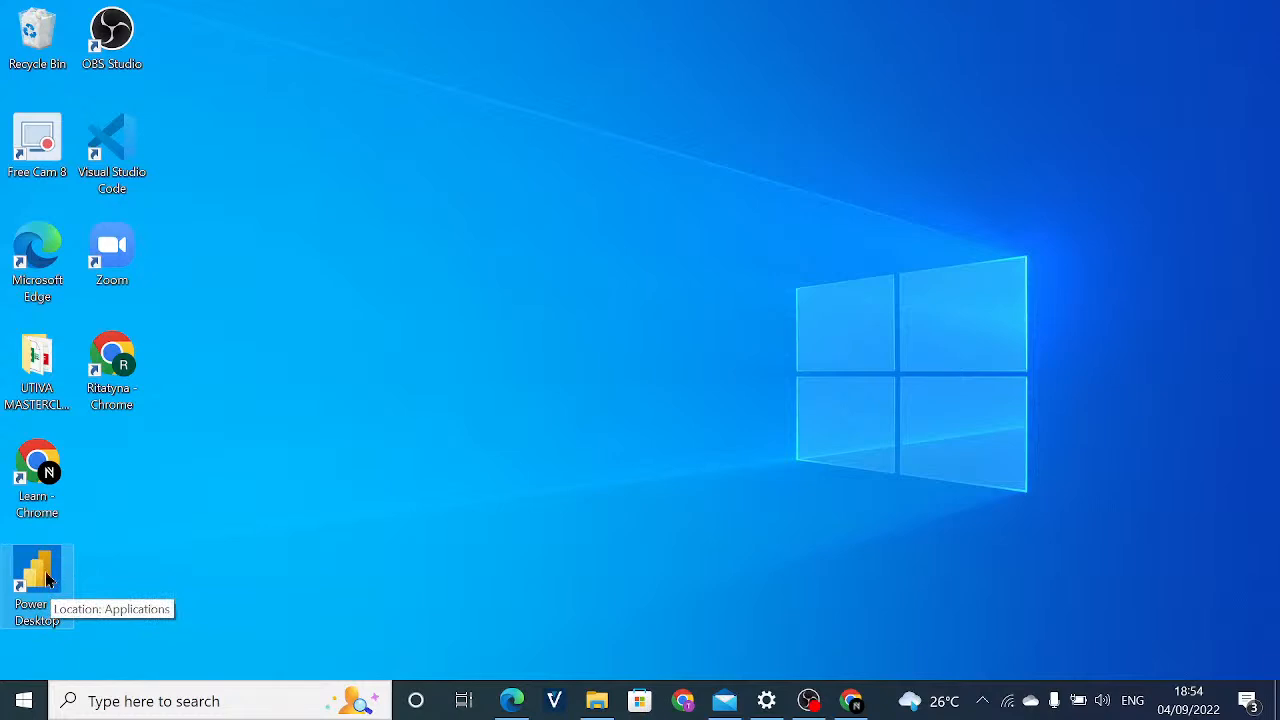
{"action": "double_click", "coordinate": [48, 571]}
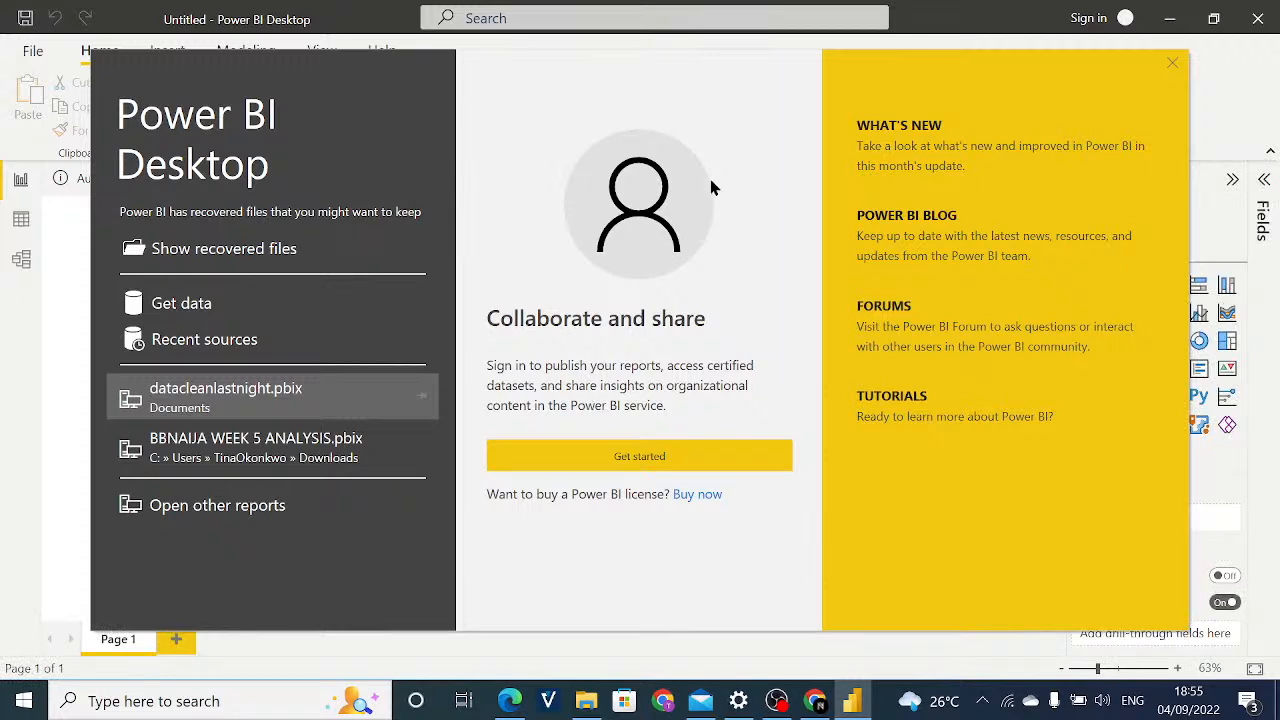
{"action": "left_click", "coordinate": [1173, 64]}
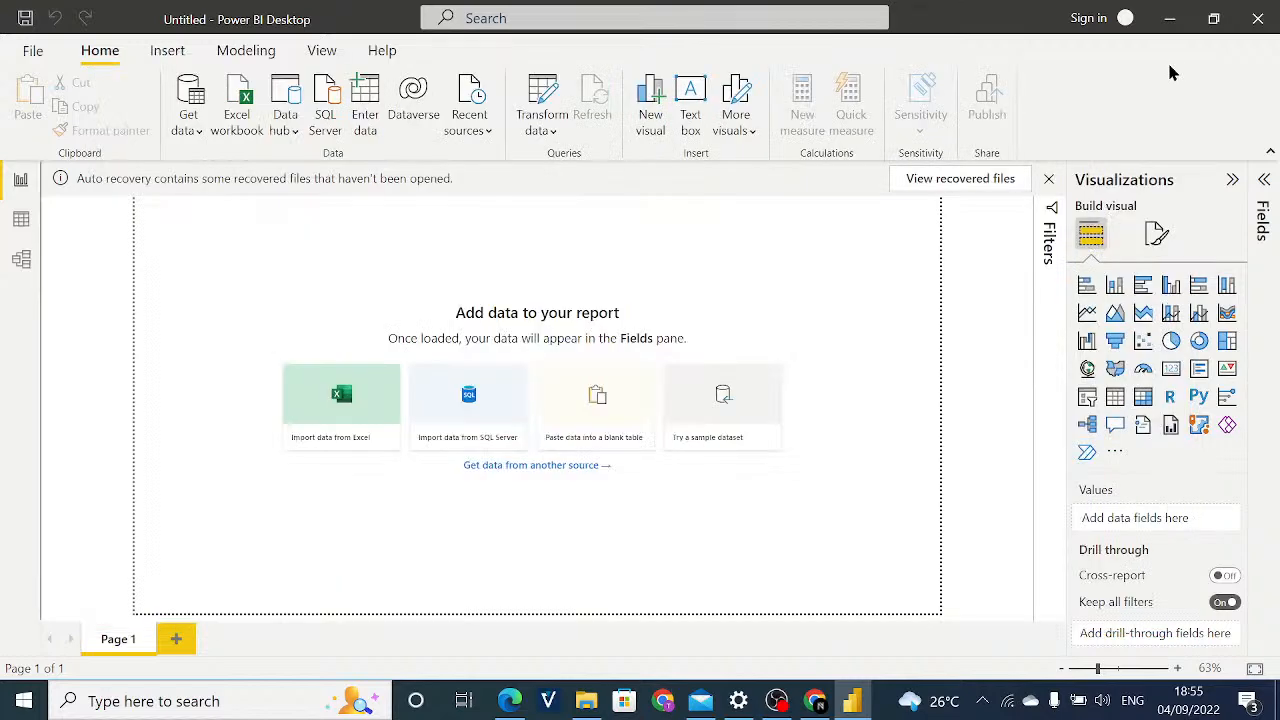
Dismiss the auto recovery notice with "Yes, I want to view the files later" and expand the Fields and Filters panes.
{"action": "left_click", "coordinate": [1047, 178]}
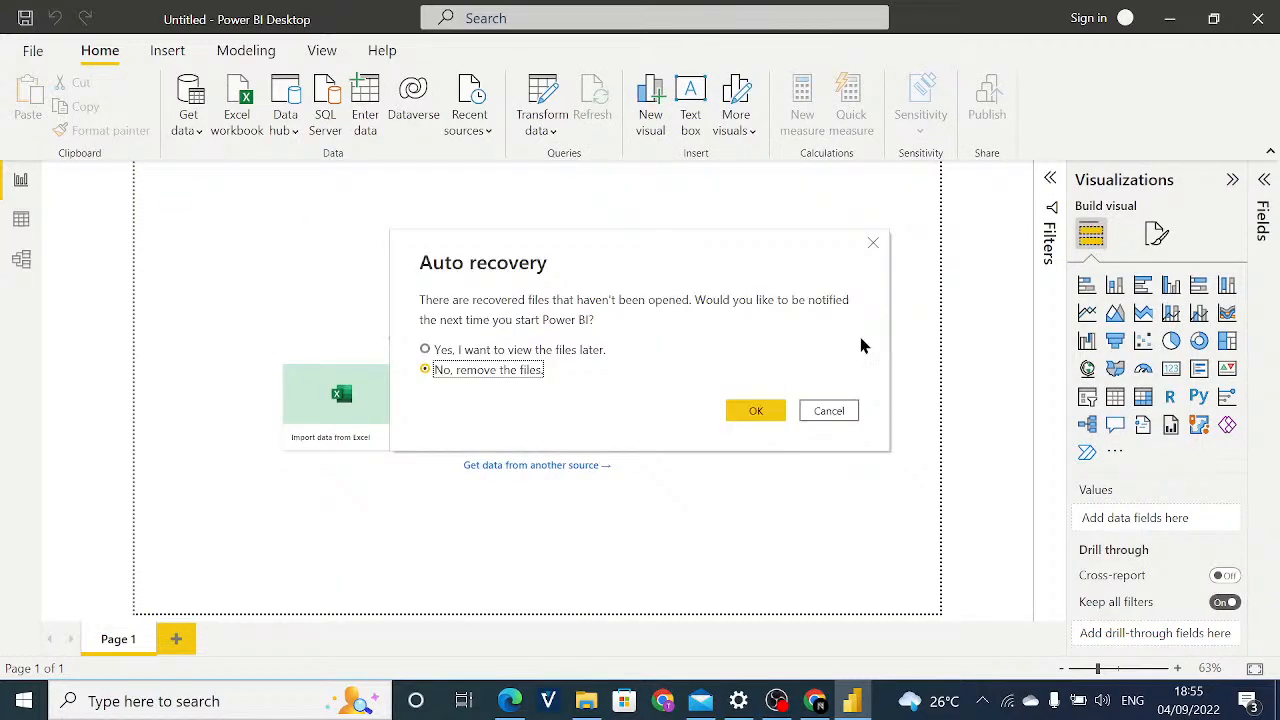
{"action": "left_click", "coordinate": [572, 352]}
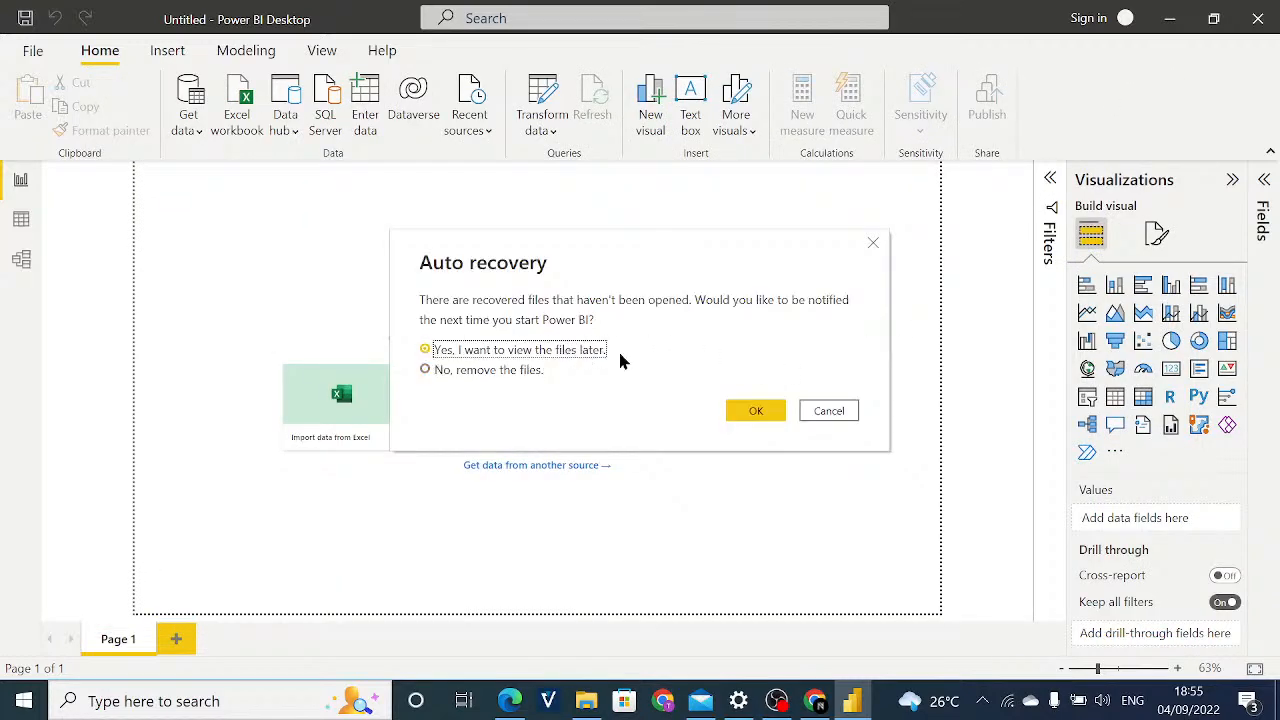
{"action": "left_click", "coordinate": [750, 412]}
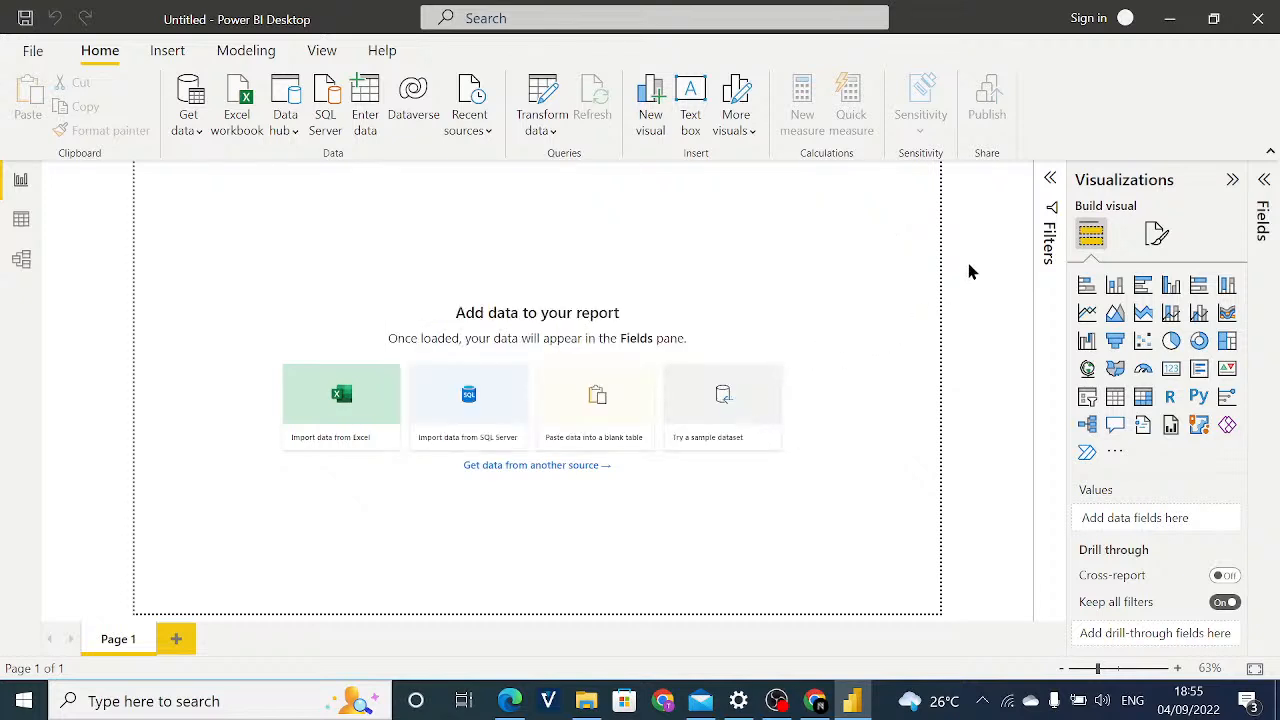
{"action": "left_click", "coordinate": [1264, 179]}
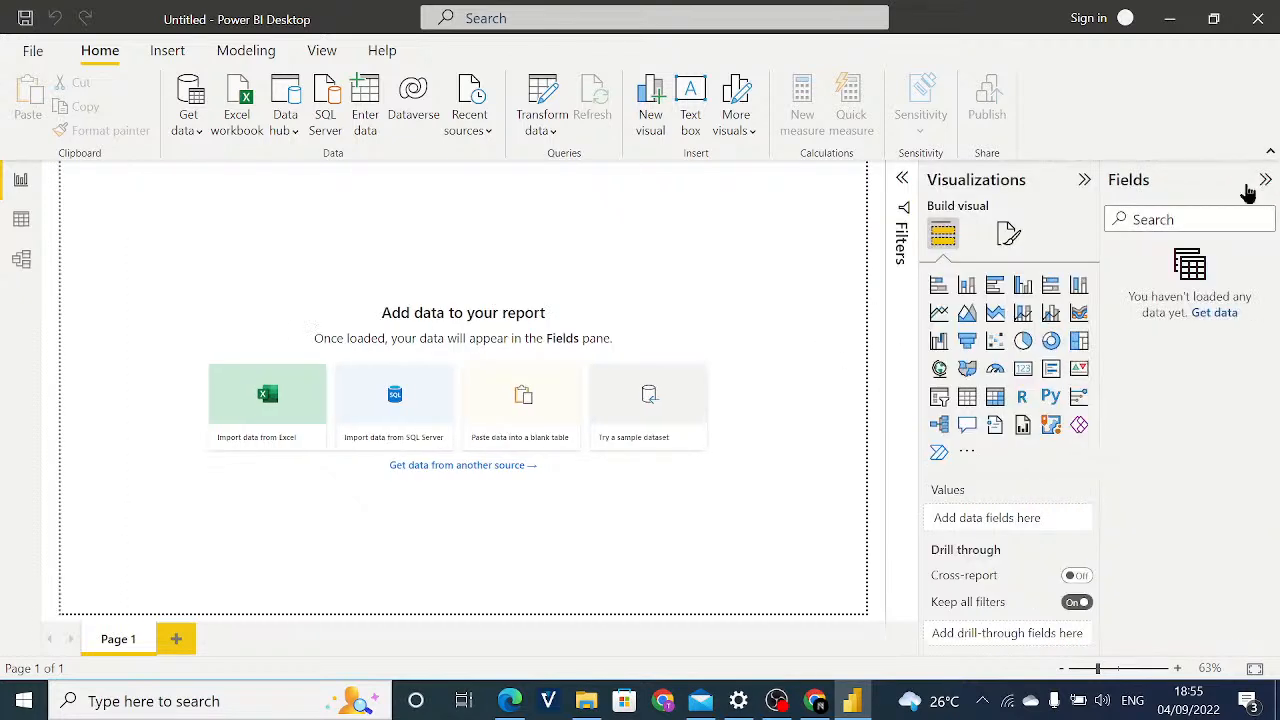
{"action": "left_click", "coordinate": [904, 190]}
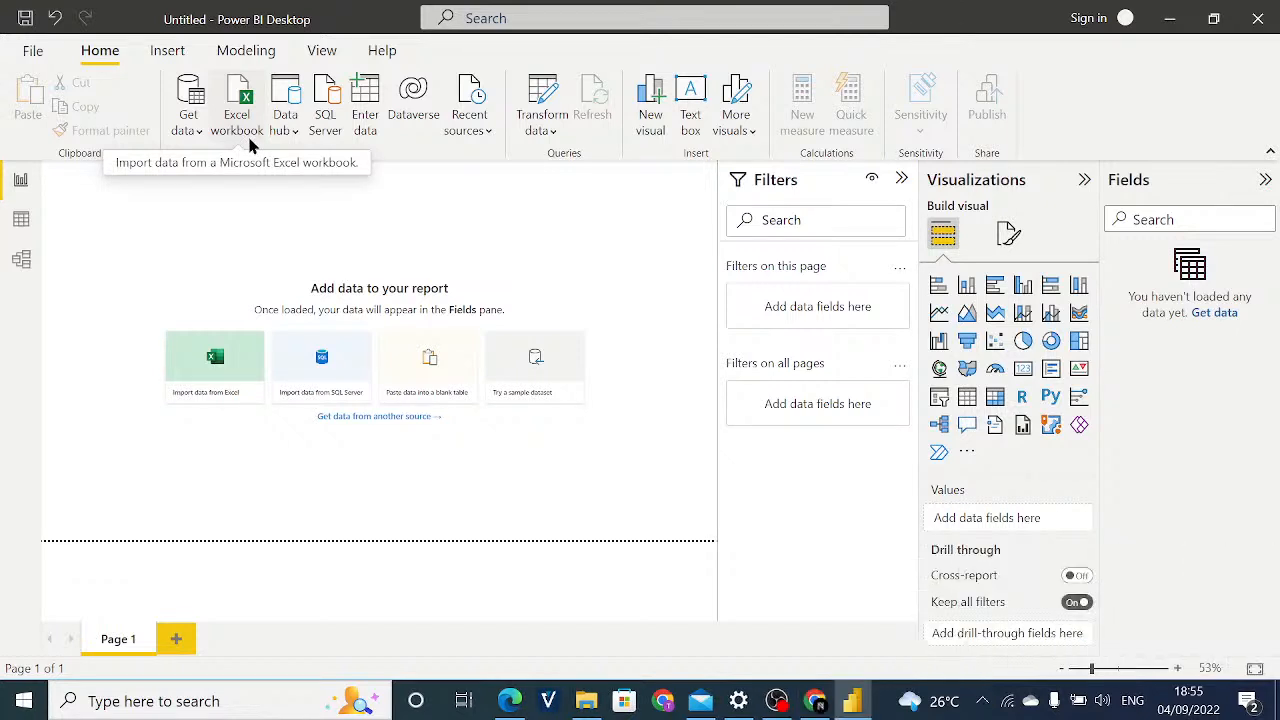
Connect to the Excel workbook IODaysofPowerBI-DataCleaning.xlsx in the Documents folder as the data source.
{"action": "left_click", "coordinate": [179, 133]}
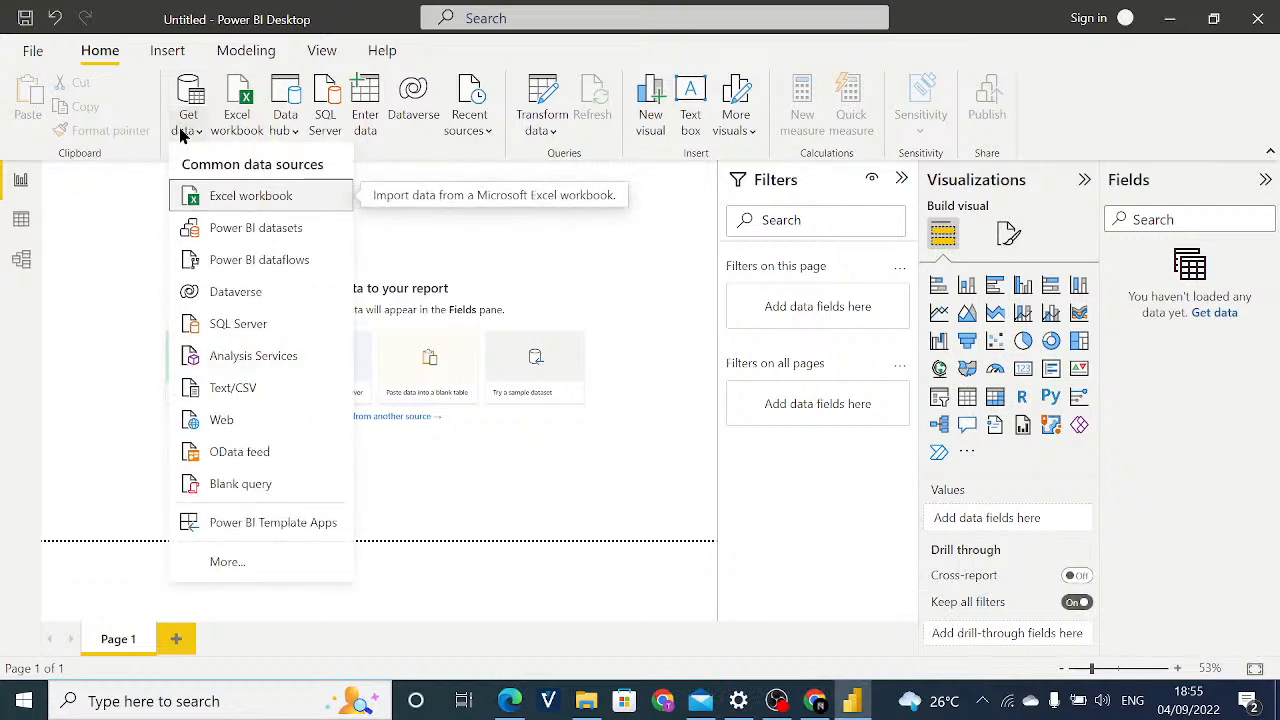
{"action": "left_click", "coordinate": [231, 196]}
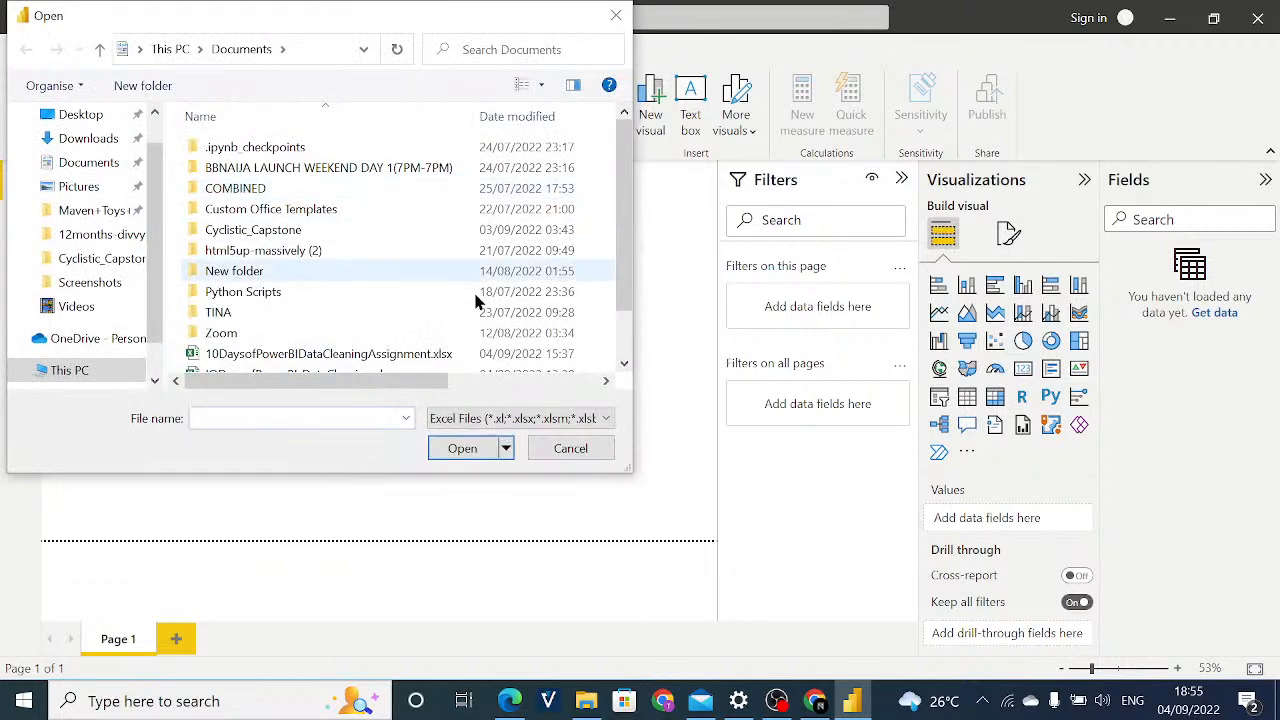
{"action": "scroll", "coordinate": [487, 302], "scroll_direction": "down", "scroll_amount": 1}
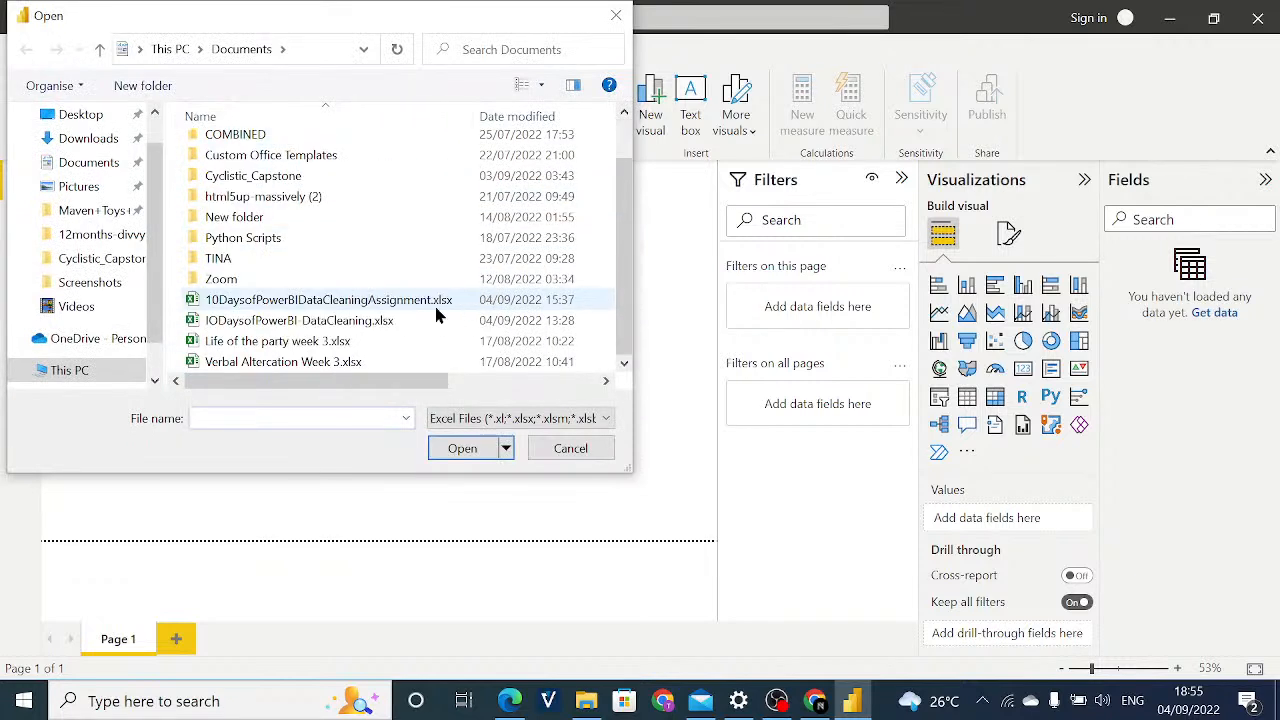
{"action": "left_click", "coordinate": [390, 322]}
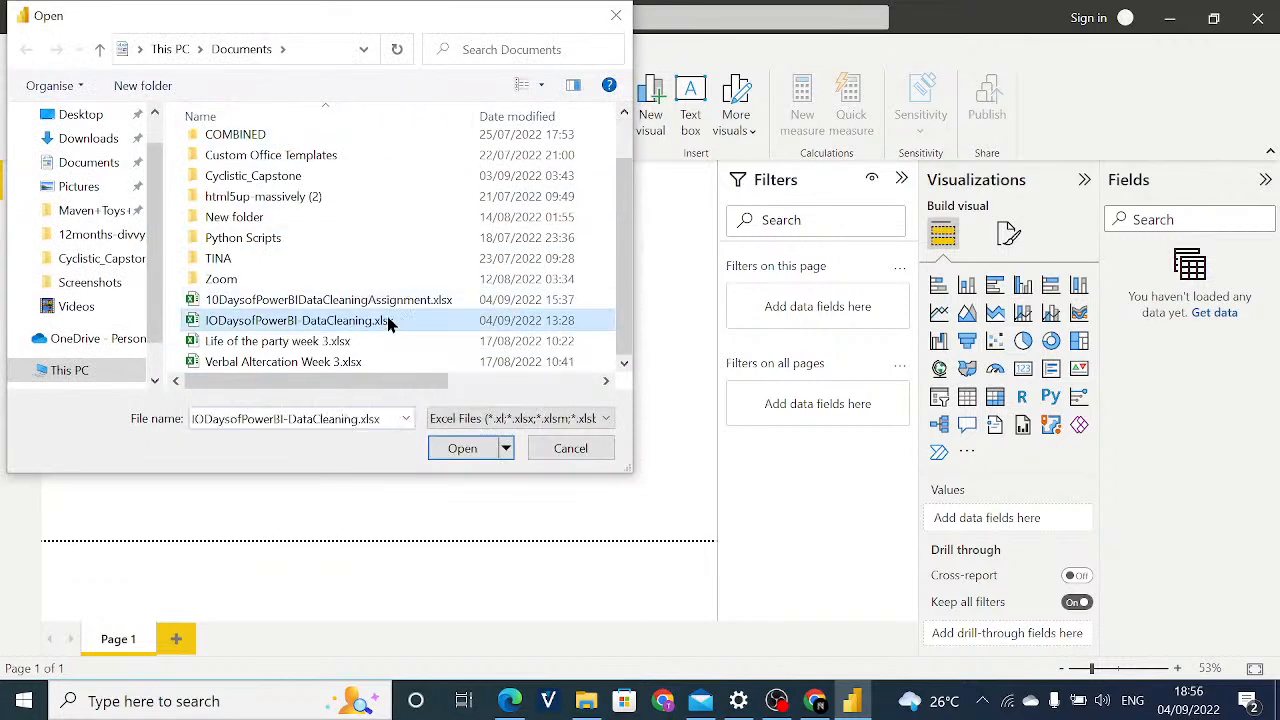
{"action": "left_click", "coordinate": [462, 448]}
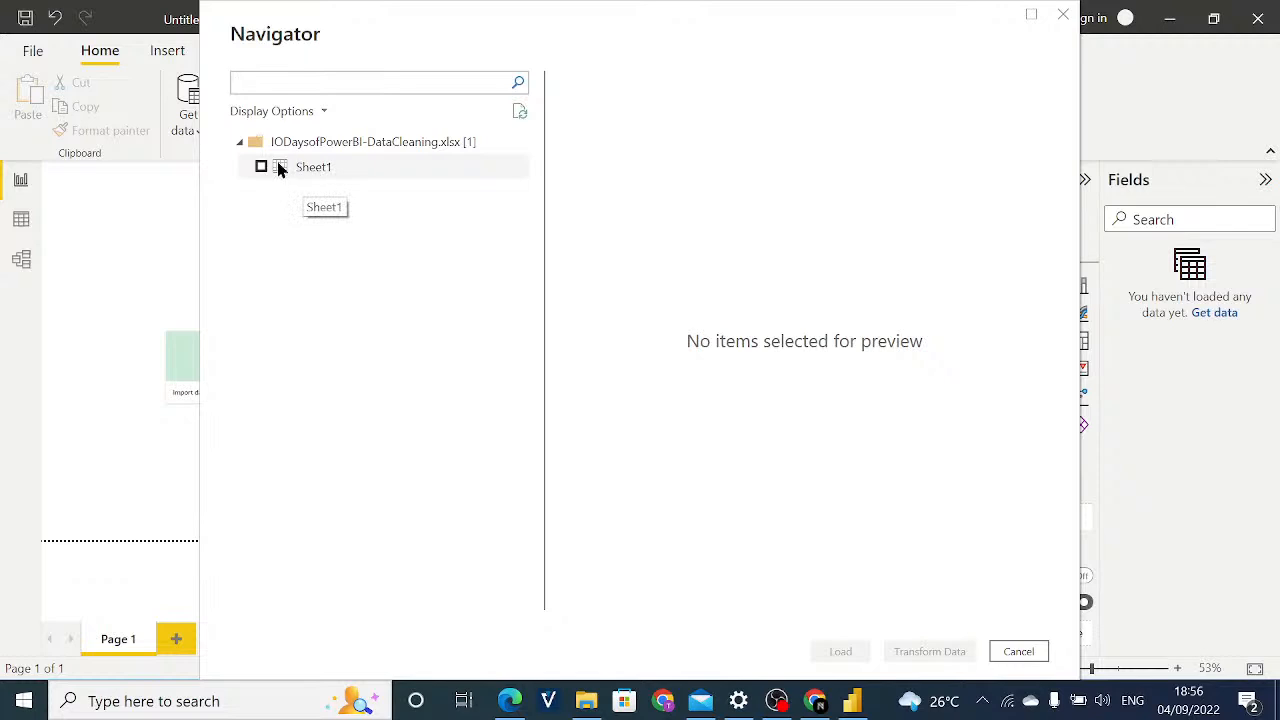
Preview Sheet1 of the workbook, select it for import and open it for transformation in Power Query Editor.
{"action": "left_click", "coordinate": [331, 170]}
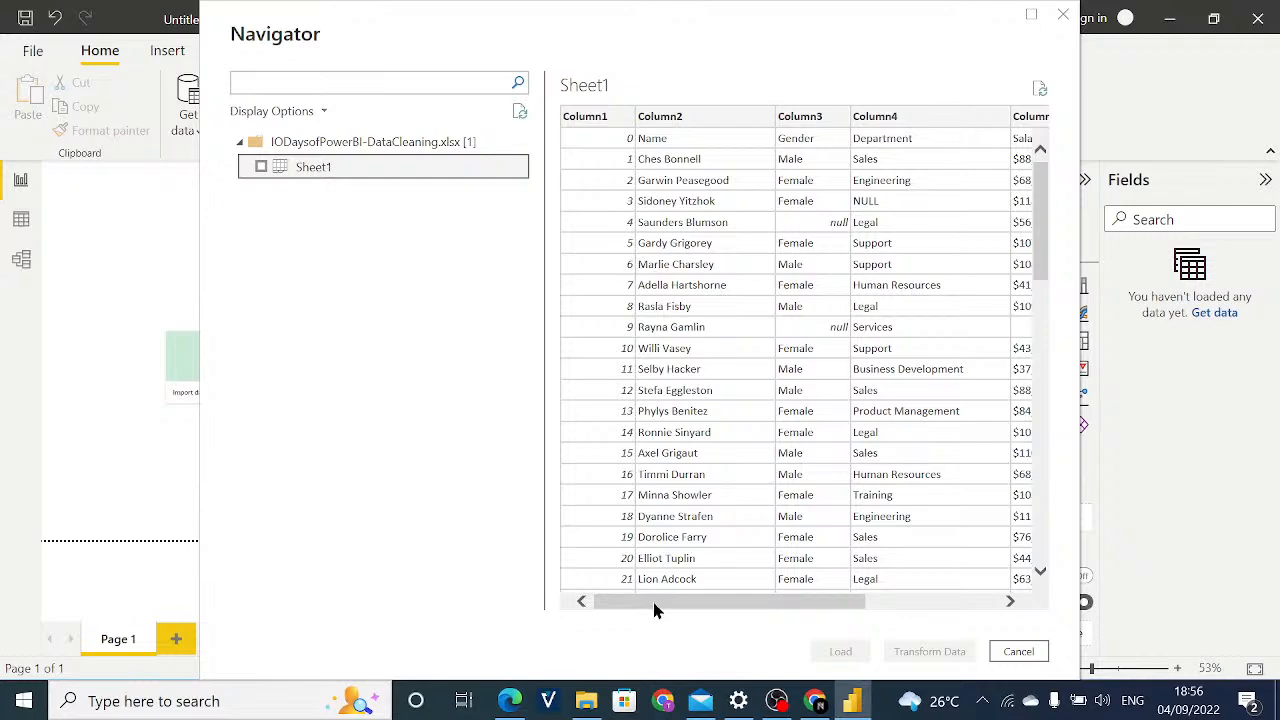
{"action": "left_click_drag", "start_coordinate": [655, 604], "coordinate": [618, 602]}
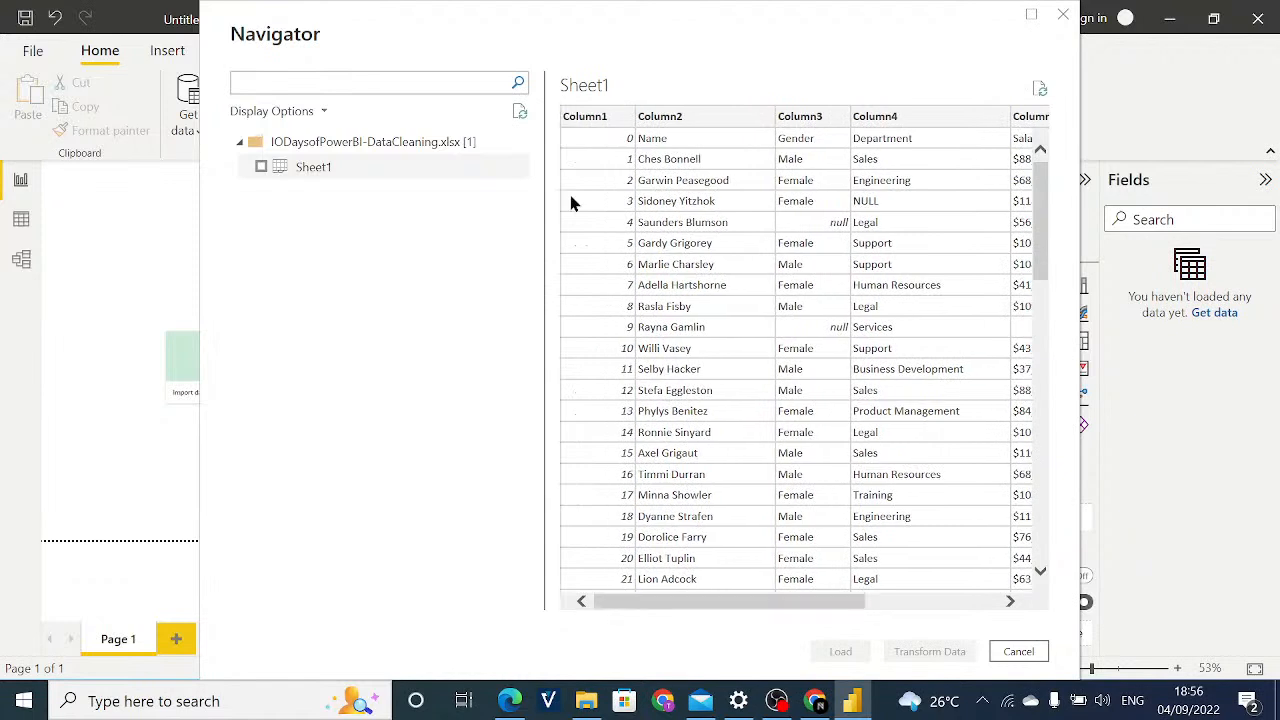
{"action": "left_click", "coordinate": [261, 170]}
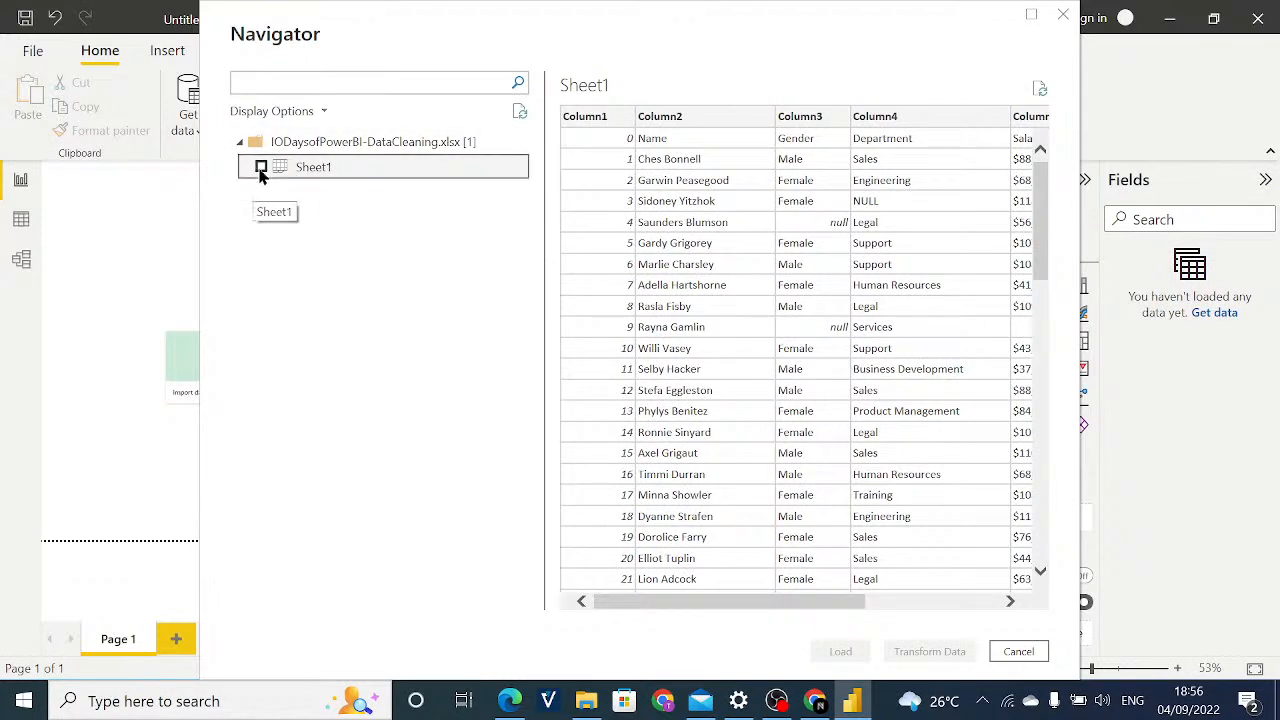
{"action": "left_click", "coordinate": [261, 170]}
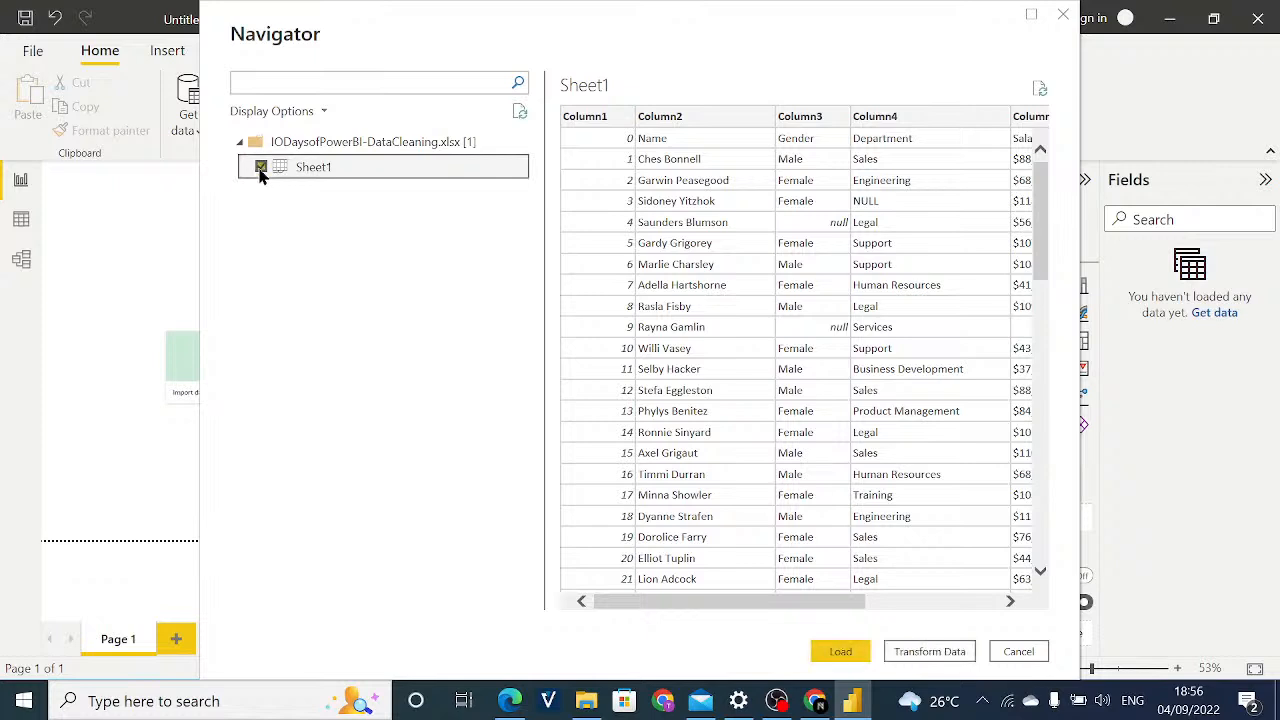
{"action": "left_click", "coordinate": [261, 170]}
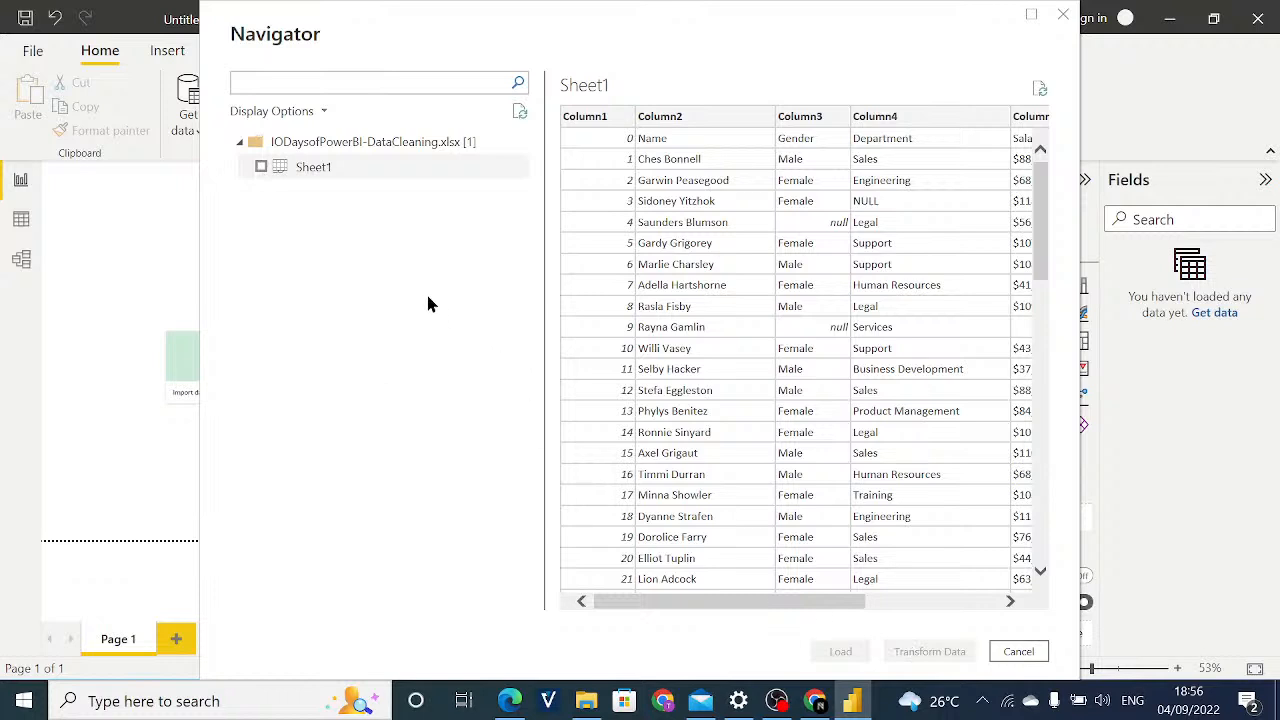
{"action": "left_click", "coordinate": [261, 168]}
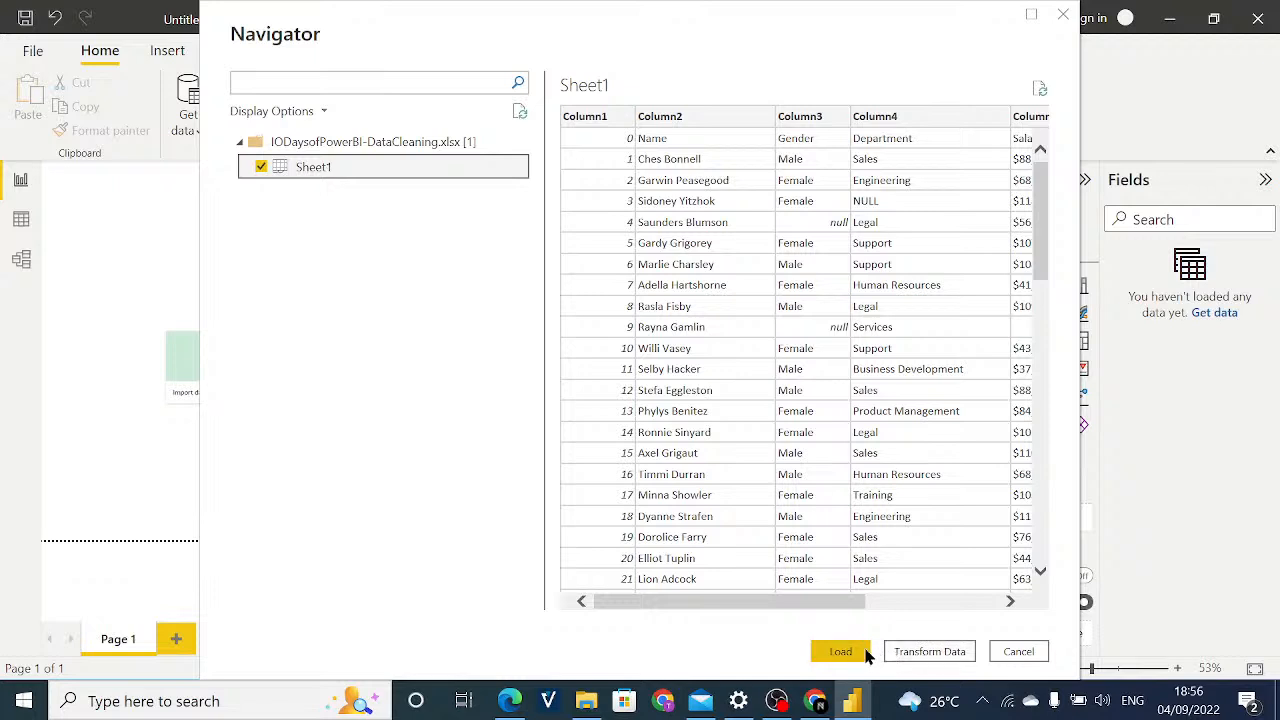
{"action": "left_click", "coordinate": [931, 658]}
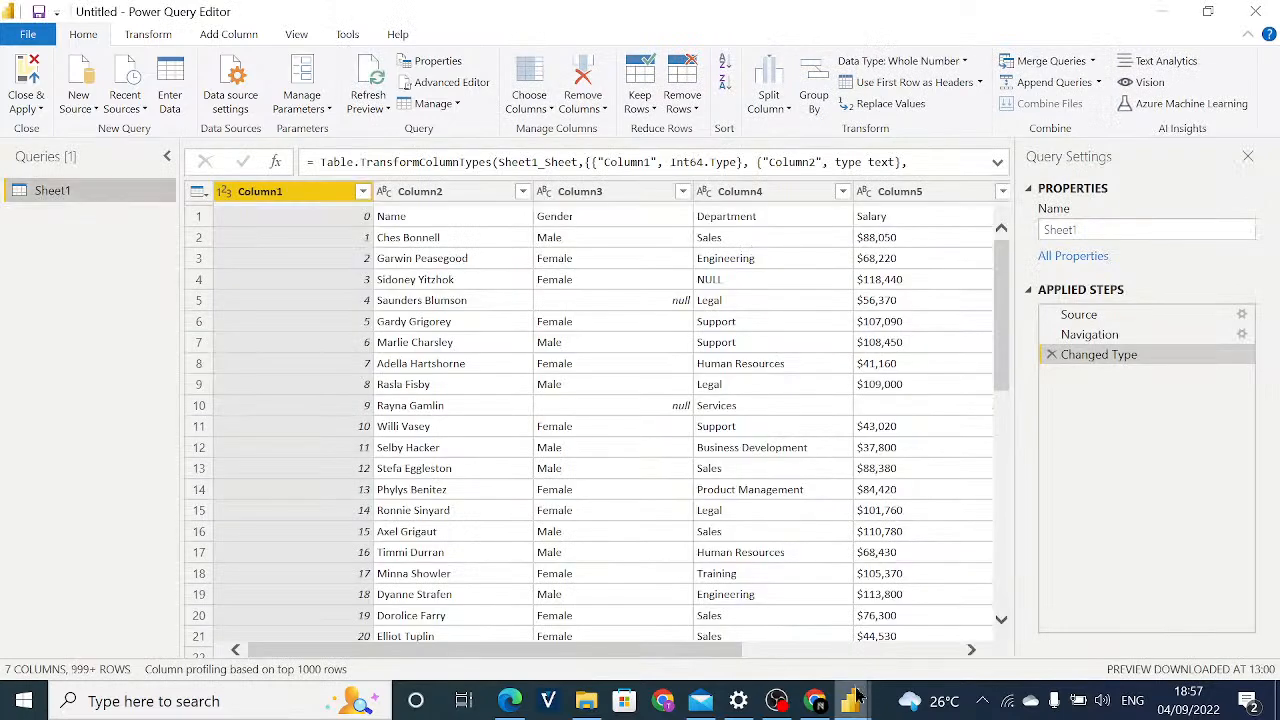
{"action": "mouse_move", "coordinate": [860, 706]}
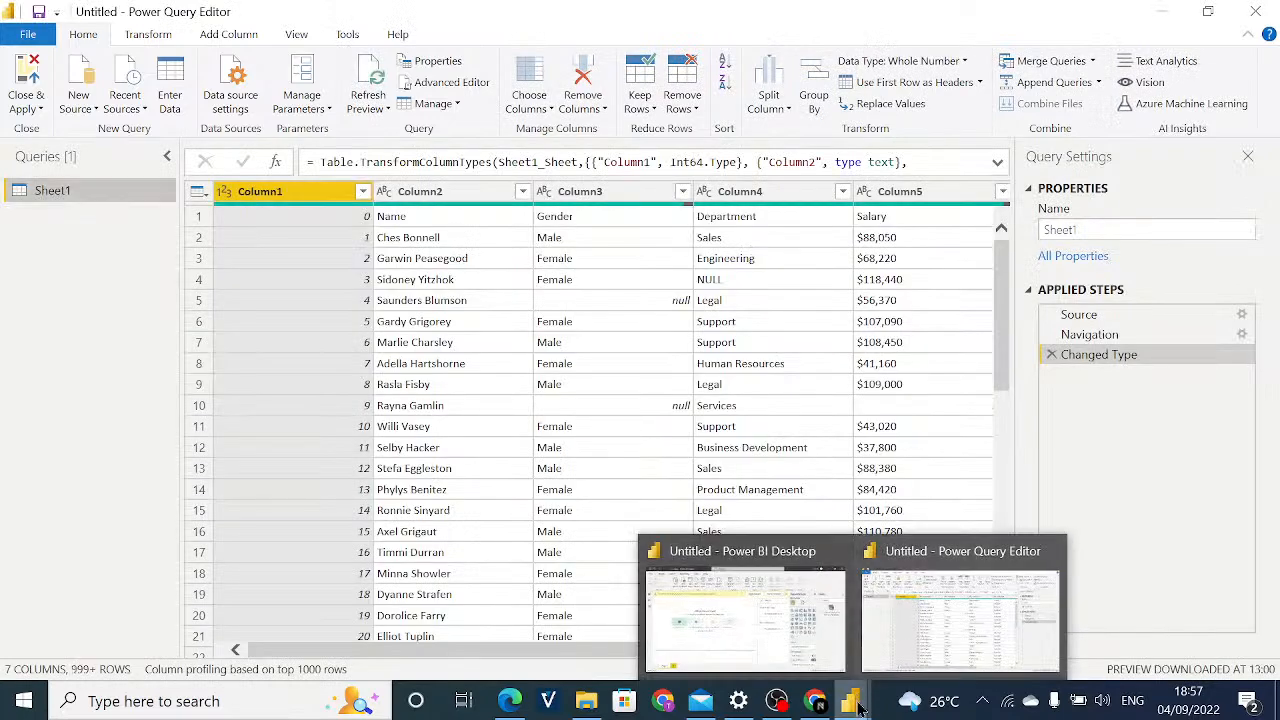
{"action": "mouse_move", "coordinate": [825, 660]}
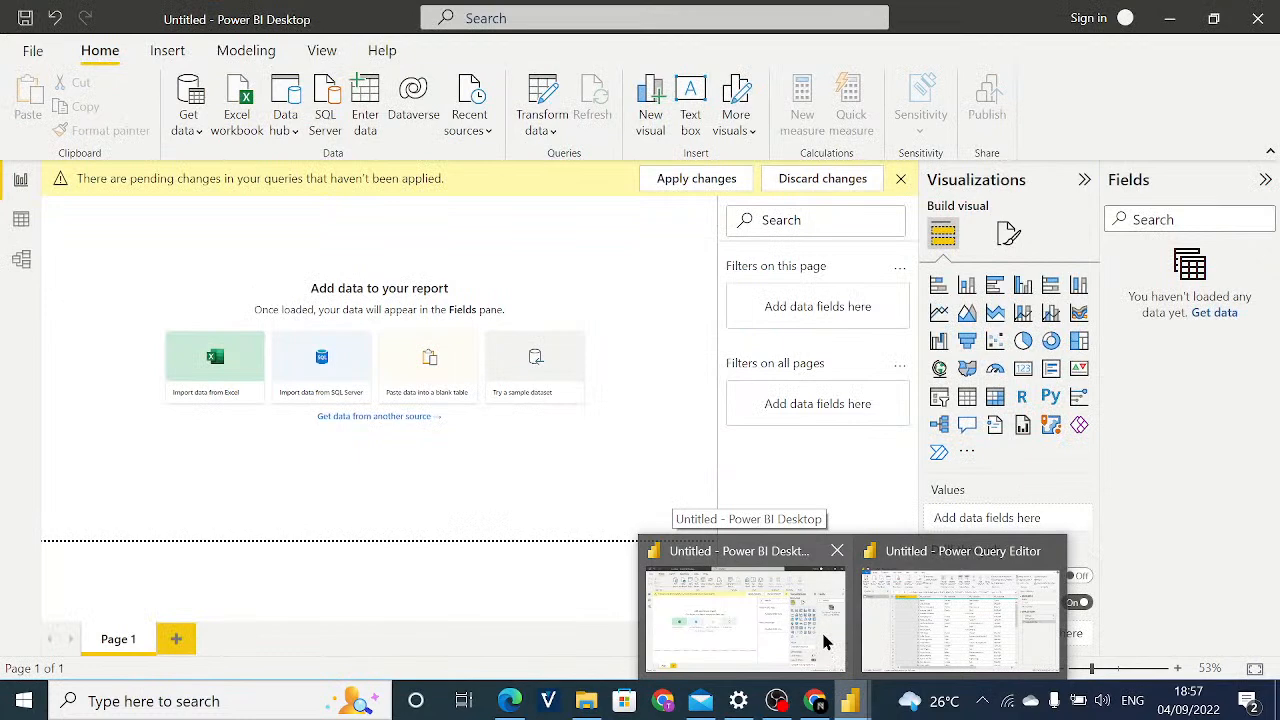
{"action": "mouse_move", "coordinate": [917, 630]}
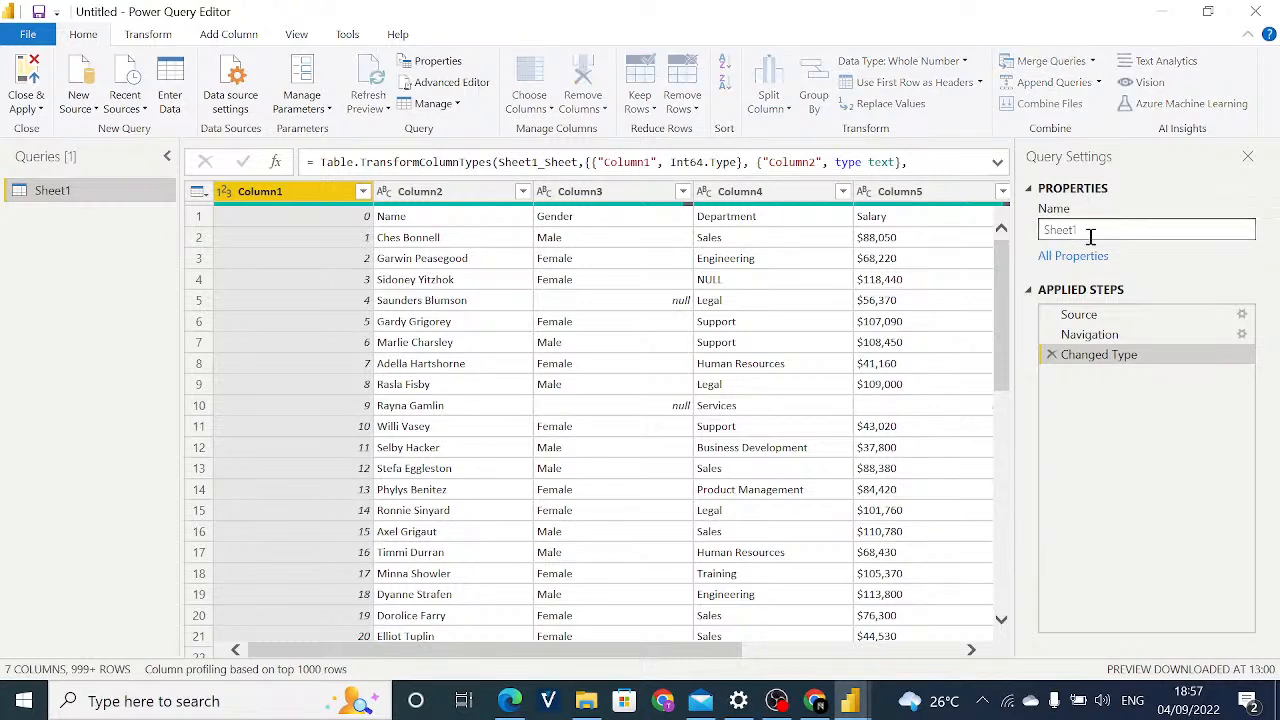
Rename the Sheet1 query as HR Data.
{"action": "key", "text": "BackSpace"}
{"action": "key", "text": "BackSpace"}
{"action": "key", "text": "BackSpace"}
{"action": "key", "text": "BackSpace"}
{"action": "key", "text": "BackSpace"}
{"action": "type", "text": "HR Data"}
{"action": "left_click", "coordinate": [295, 36]}
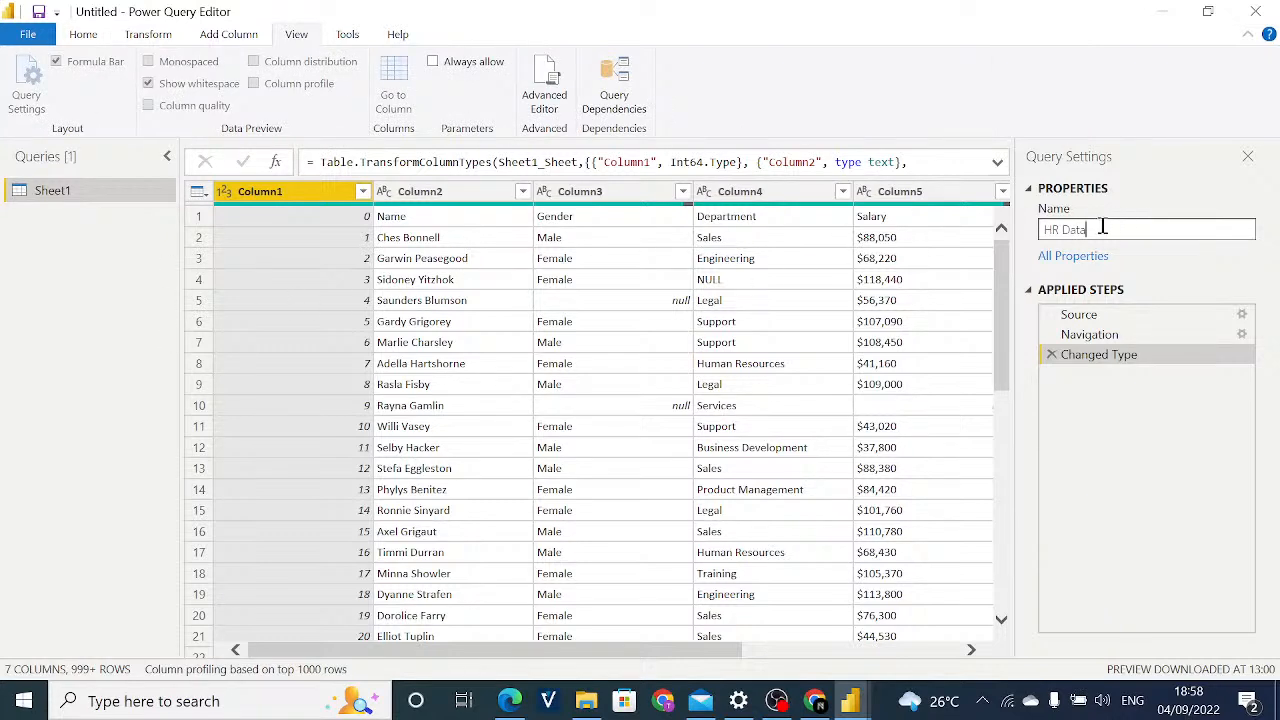
{"action": "key", "text": "Return"}
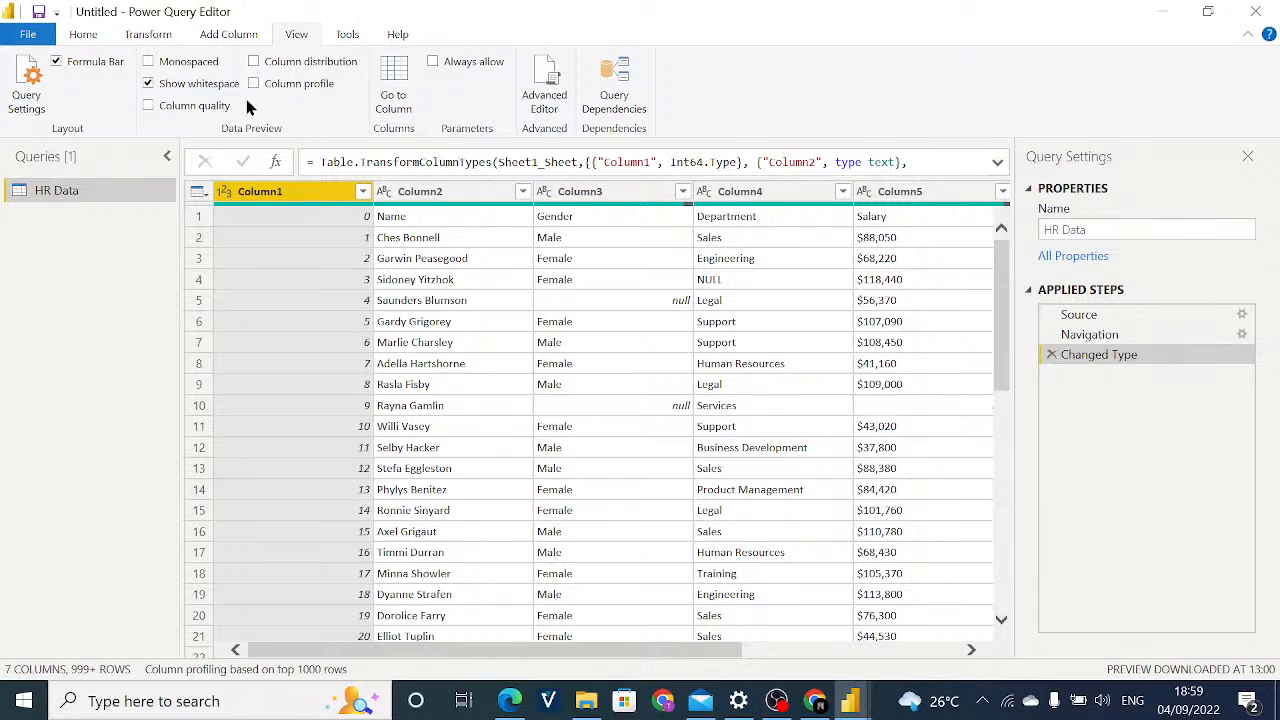
Examine the HR Data table at the Navigation applied step and again at the Changed Type step.
{"action": "left_click", "coordinate": [80, 36]}
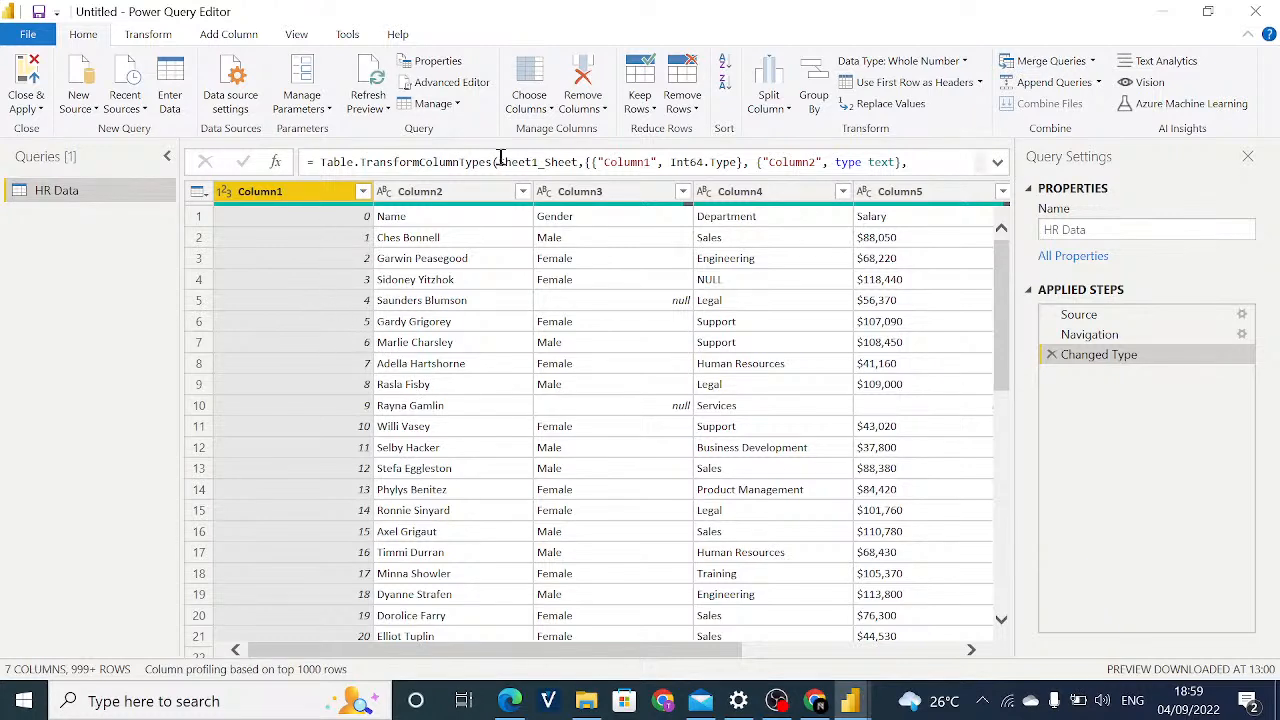
{"action": "left_click", "coordinate": [1085, 341]}
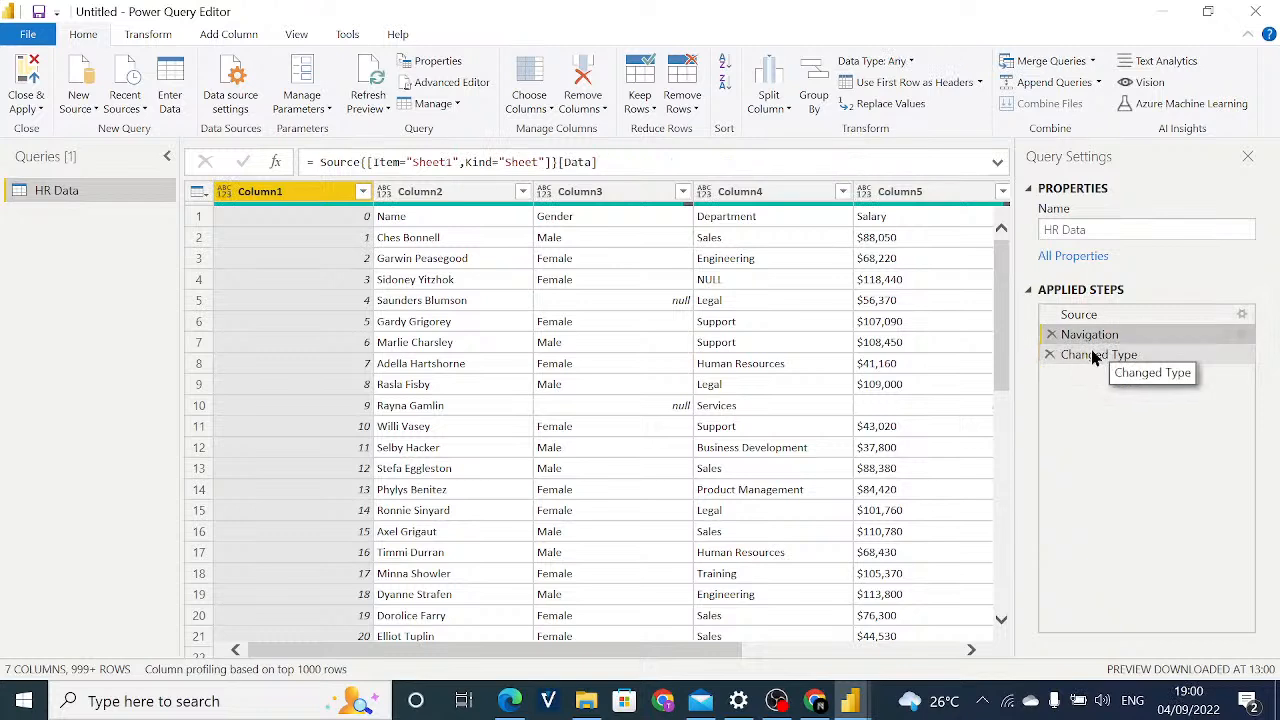
{"action": "left_click", "coordinate": [1093, 356]}
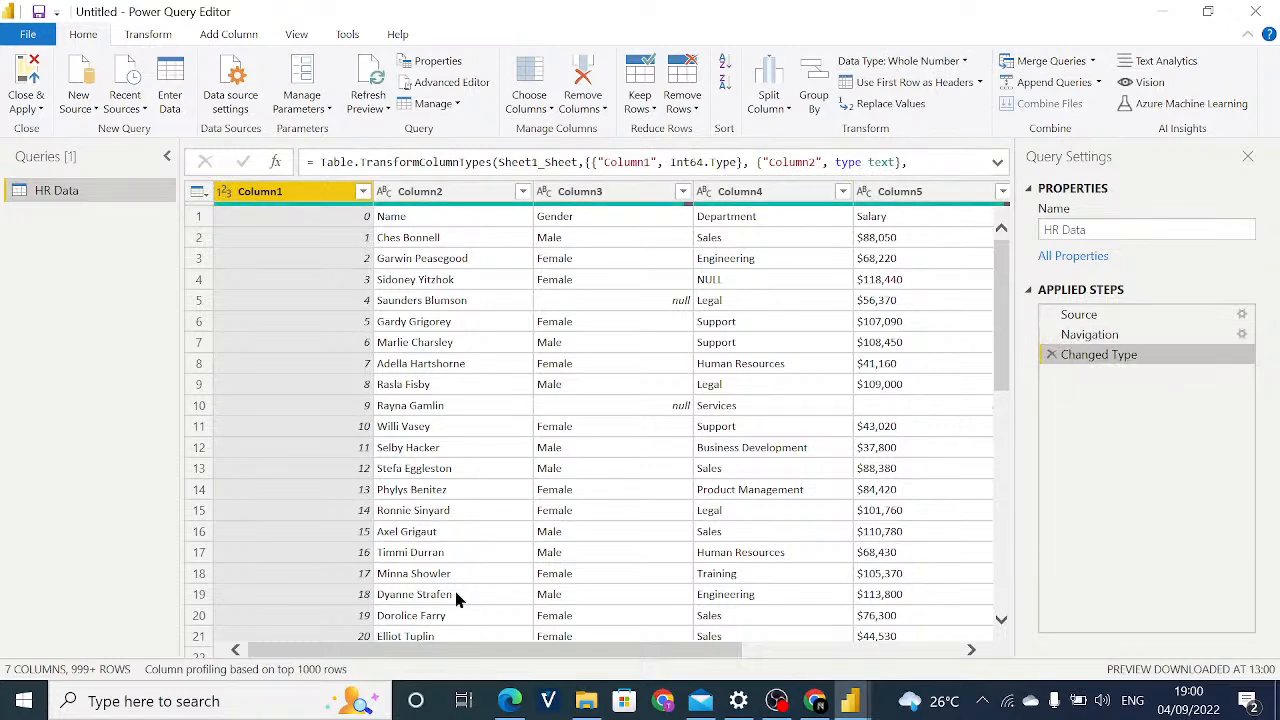
{"action": "mouse_move", "coordinate": [455, 650]}
{"action": "left_mouse_down"}
{"action": "mouse_move", "coordinate": [652, 672]}
{"action": "mouse_move", "coordinate": [455, 655]}
{"action": "left_mouse_up"}
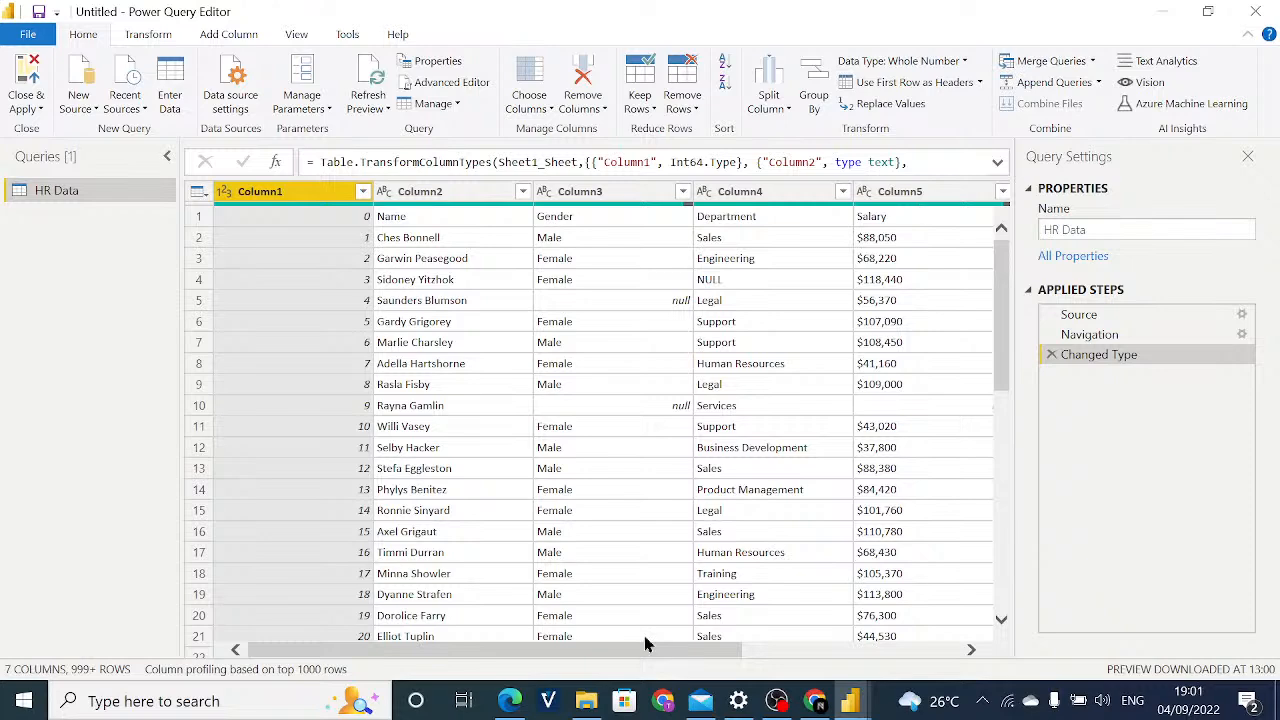
Examine the HR Data table across all its columns and check the row numbers in Column1.
{"action": "left_click_drag", "start_coordinate": [645, 645], "coordinate": [814, 700]}
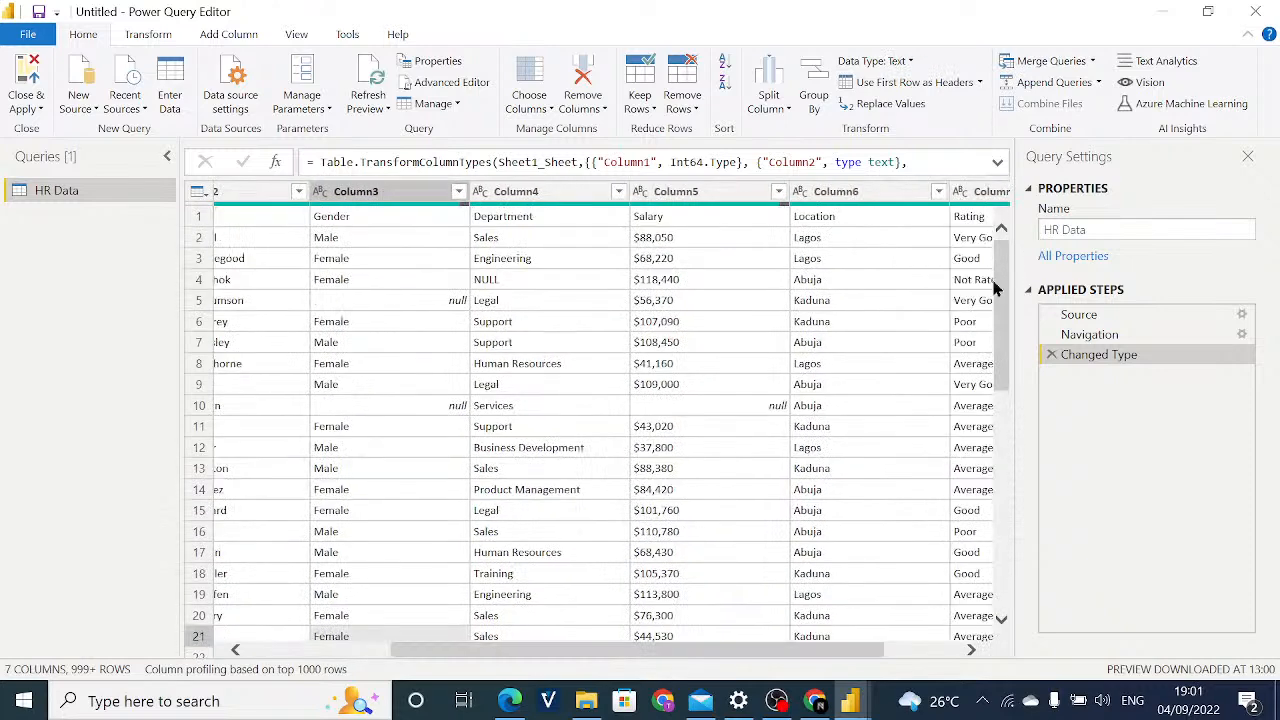
{"action": "left_click_drag", "start_coordinate": [684, 647], "coordinate": [586, 608]}
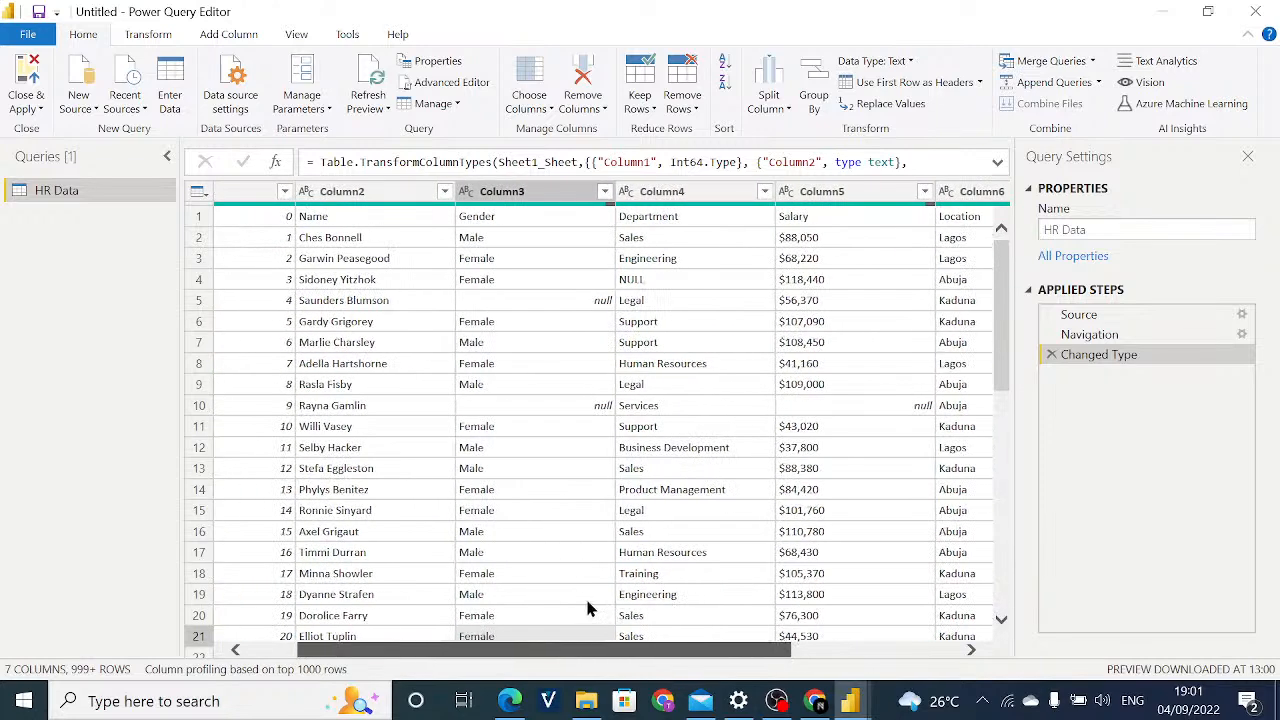
{"action": "left_click_drag", "start_coordinate": [542, 650], "coordinate": [462, 590]}
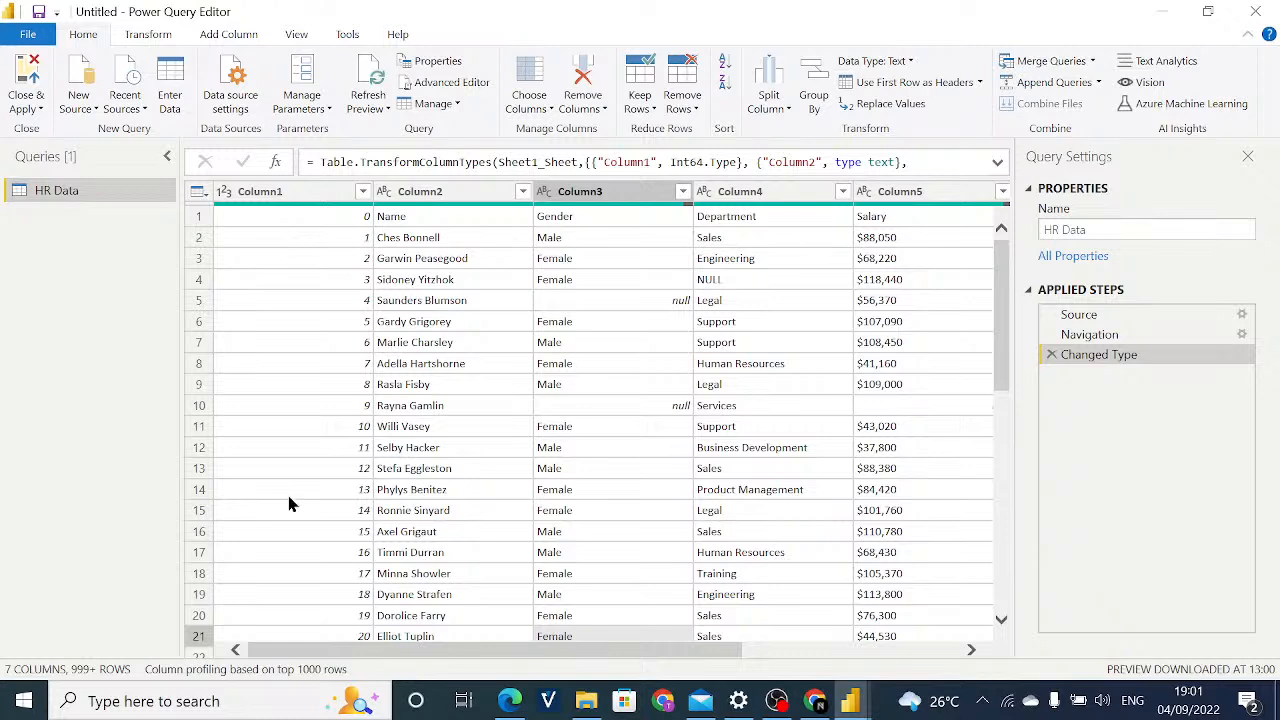
{"action": "left_click", "coordinate": [283, 197]}
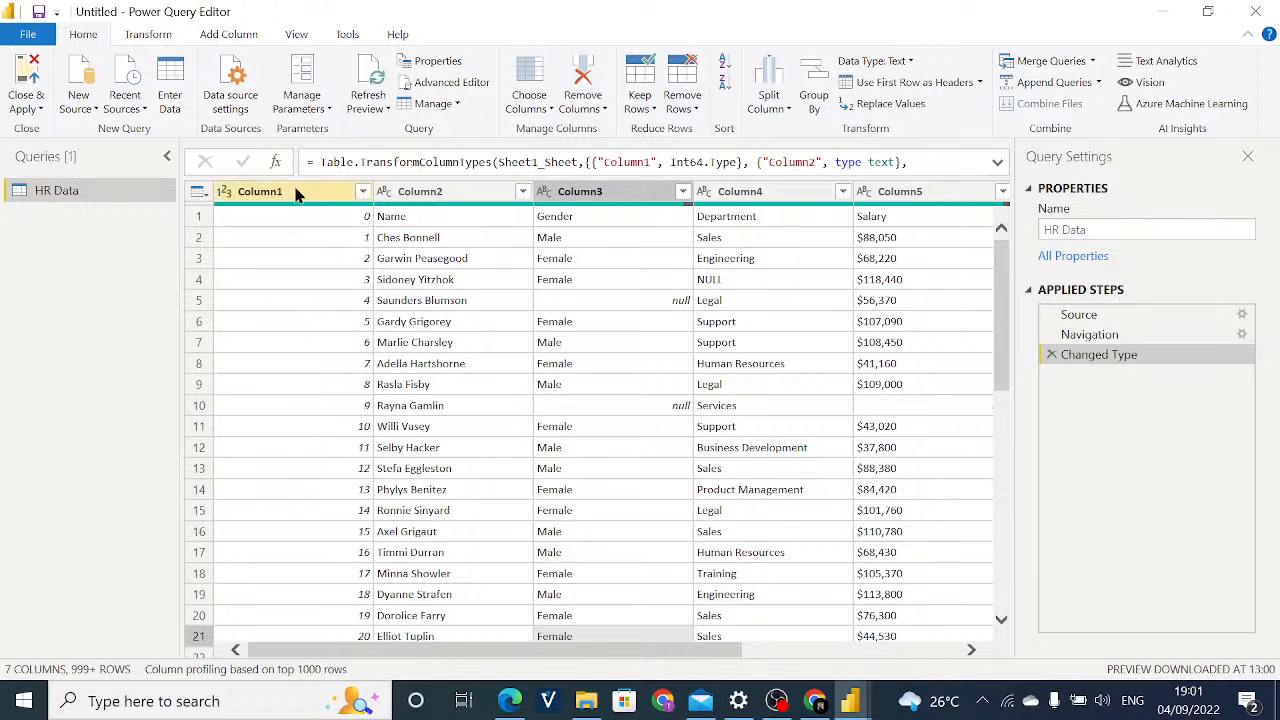
{"action": "left_click", "coordinate": [362, 636]}
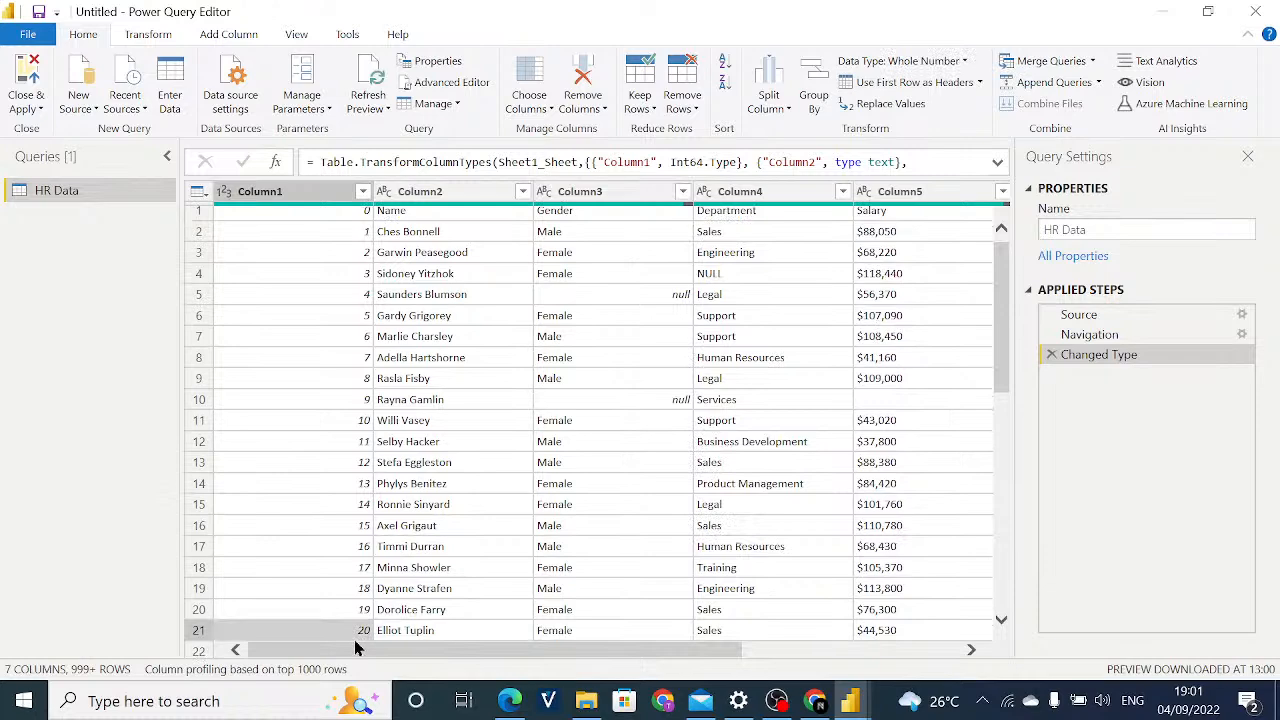
{"action": "scroll", "coordinate": [467, 330], "scroll_direction": "up", "scroll_amount": 3}
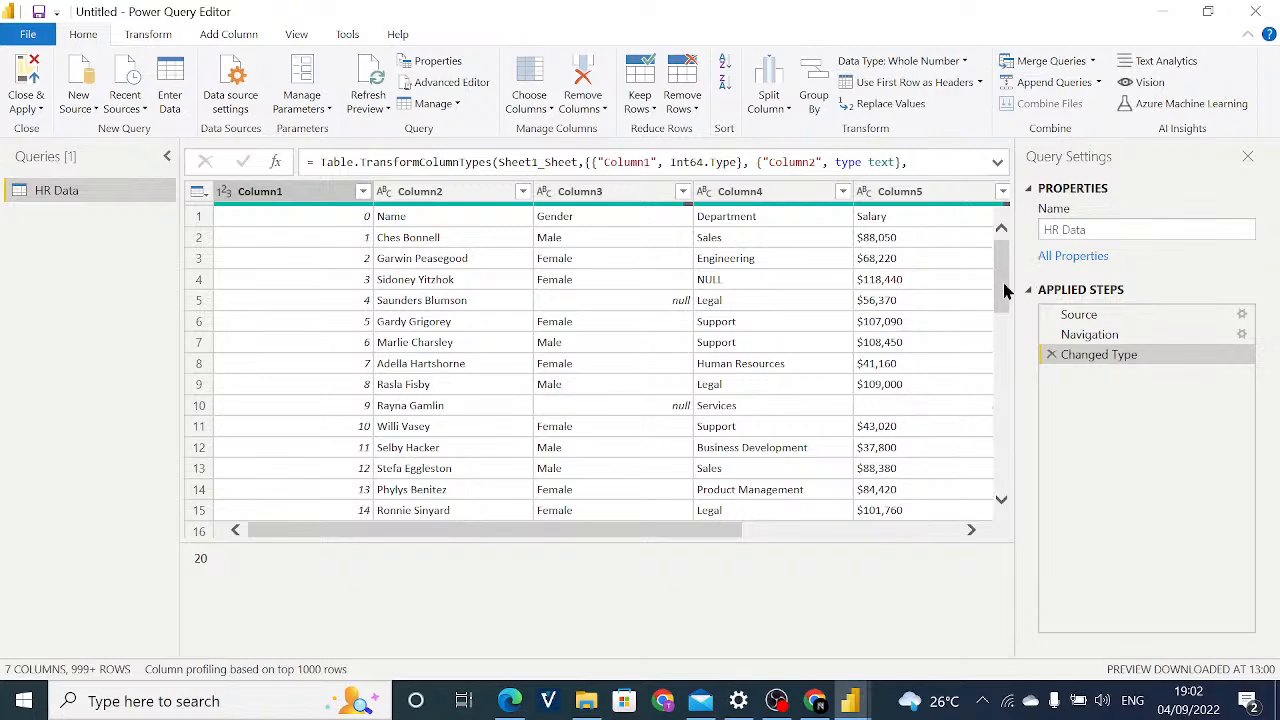
{"action": "left_click_drag", "start_coordinate": [1002, 273], "coordinate": [1027, 249]}
Compare the contents and data types of Column1 through Column4 by selecting each column in turn, ending on Column1.
{"action": "left_click", "coordinate": [283, 193]}
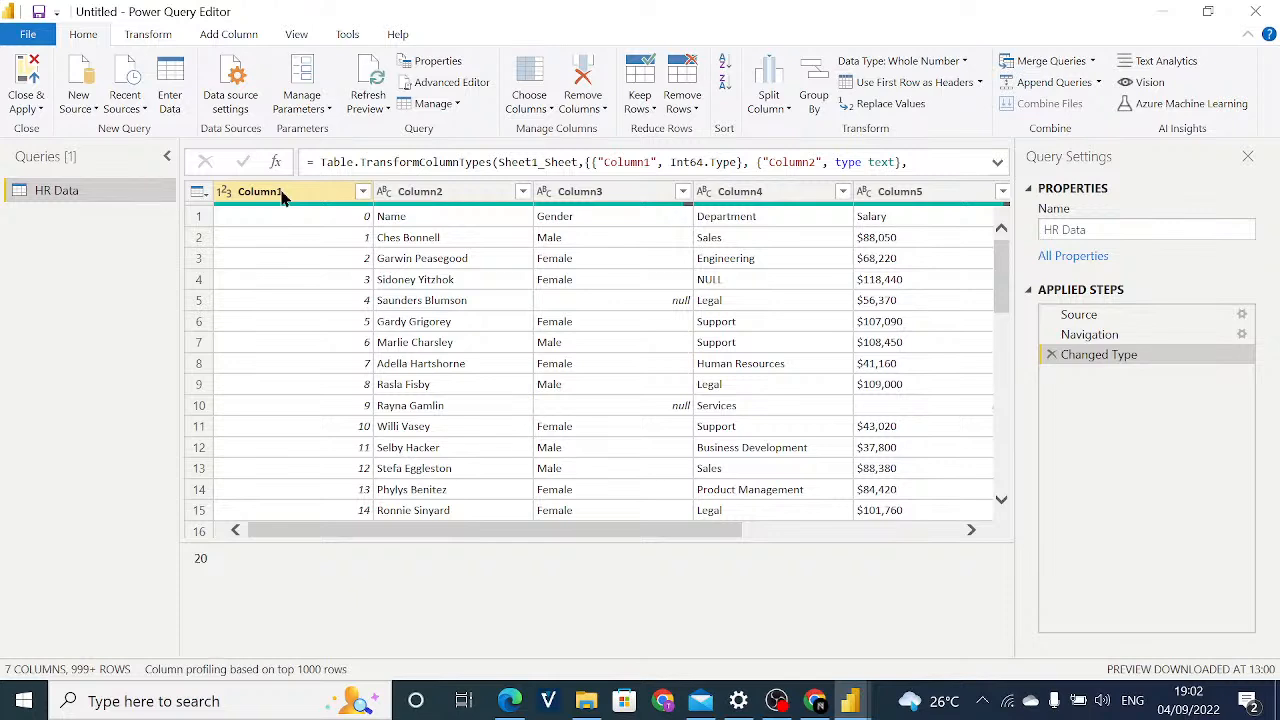
{"action": "left_click", "coordinate": [281, 195]}
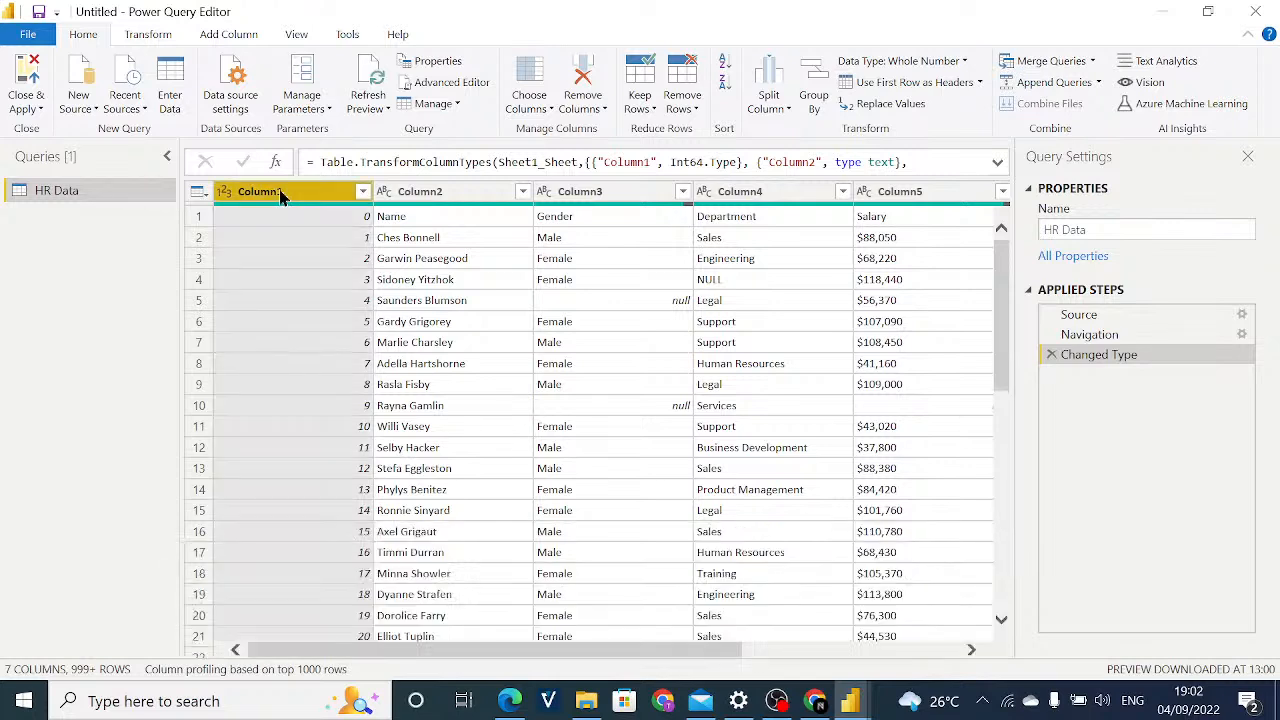
{"action": "left_click", "coordinate": [462, 236]}
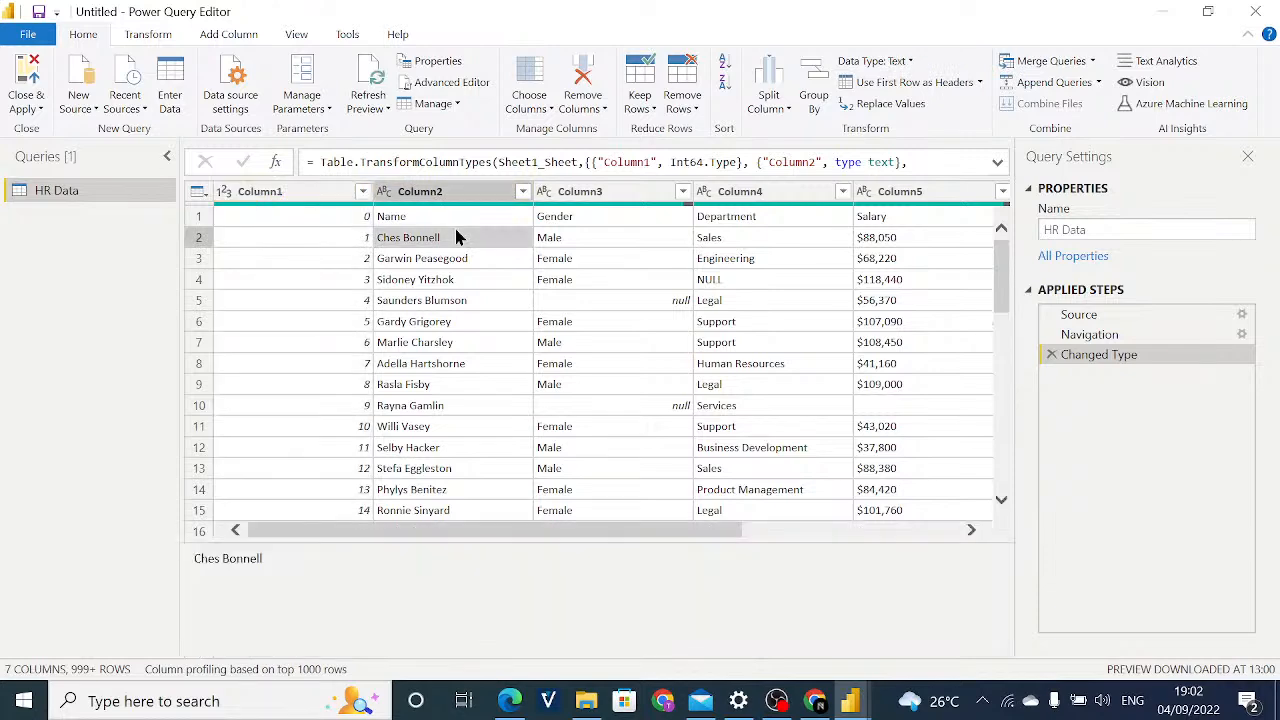
{"action": "left_click", "coordinate": [307, 195]}
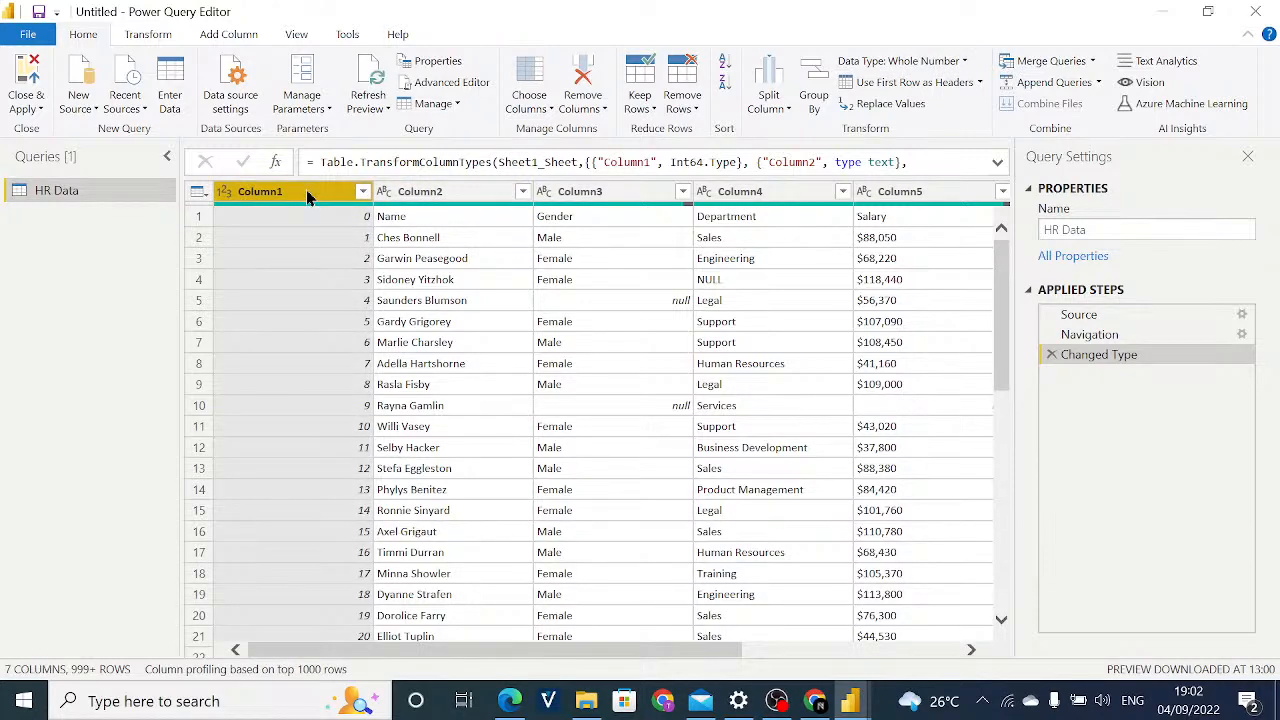
{"action": "left_click", "coordinate": [433, 195]}
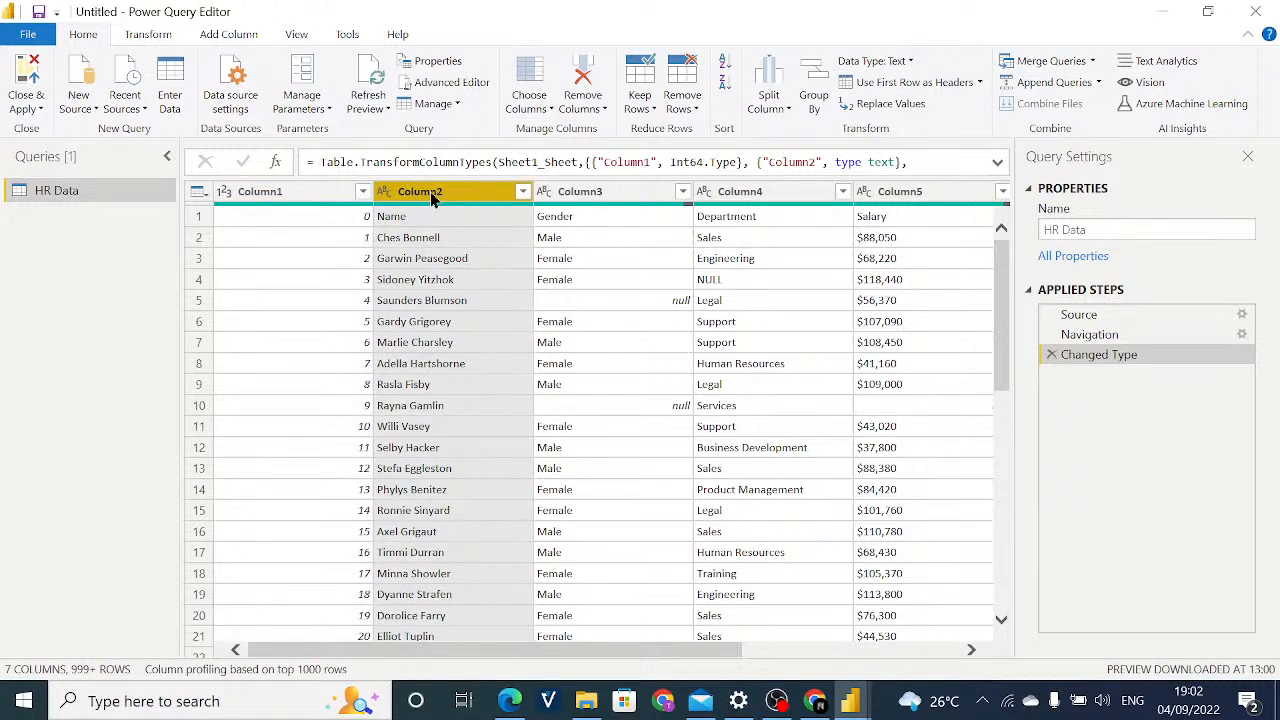
{"action": "left_click", "coordinate": [582, 197]}
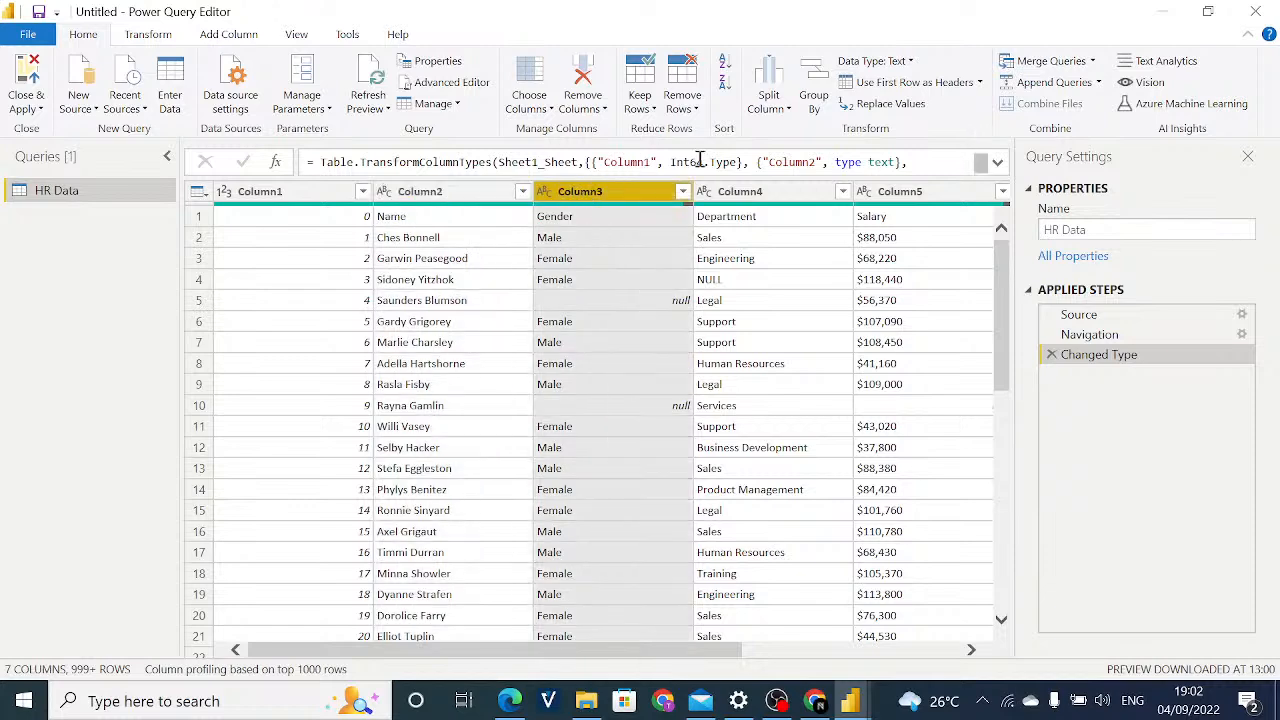
{"action": "left_click", "coordinate": [722, 194]}
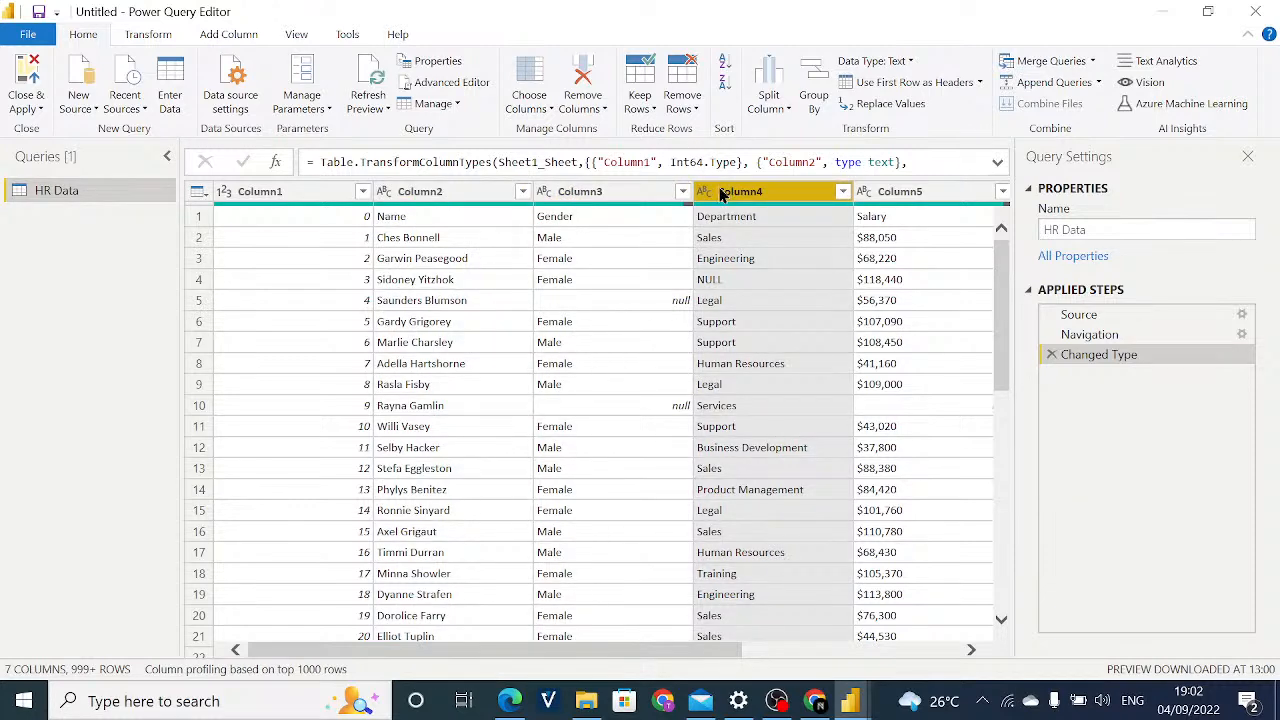
{"action": "left_click", "coordinate": [292, 197]}
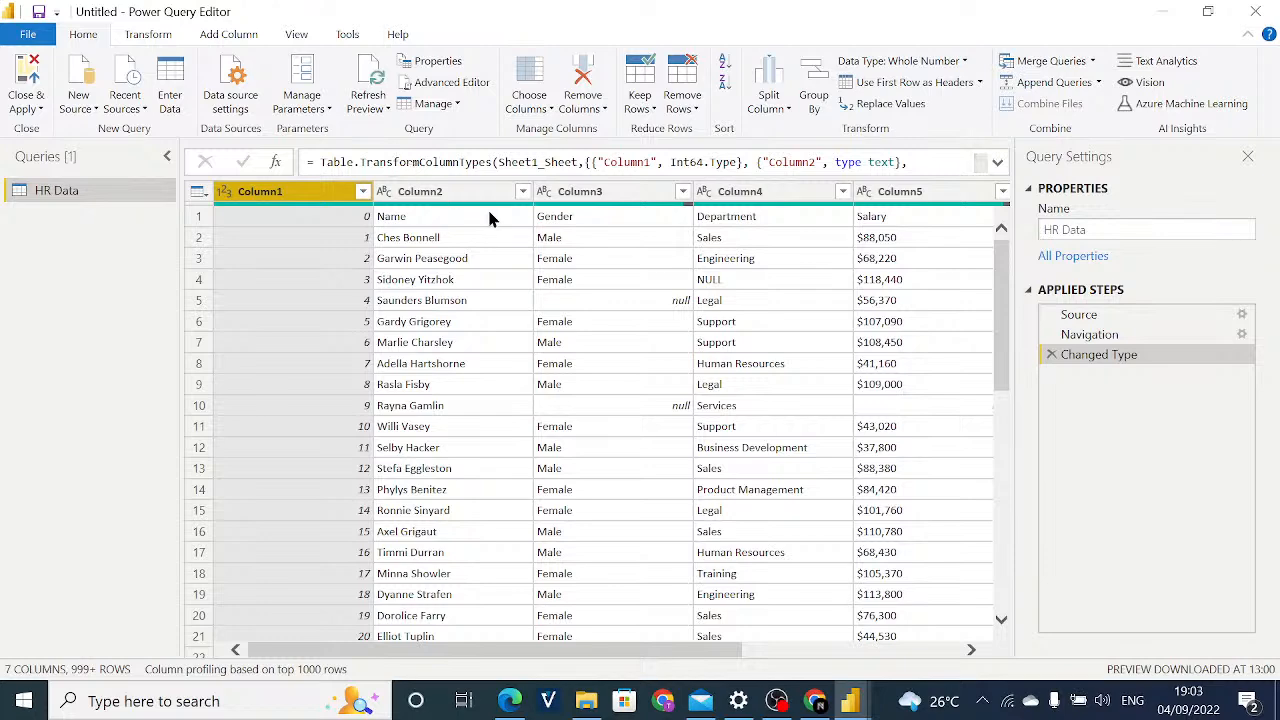
Review the table at the Source, Navigation and Changed Type applied steps and inspect Column1, Column2 and Column3 at the last one.
{"action": "left_click", "coordinate": [1136, 314]}
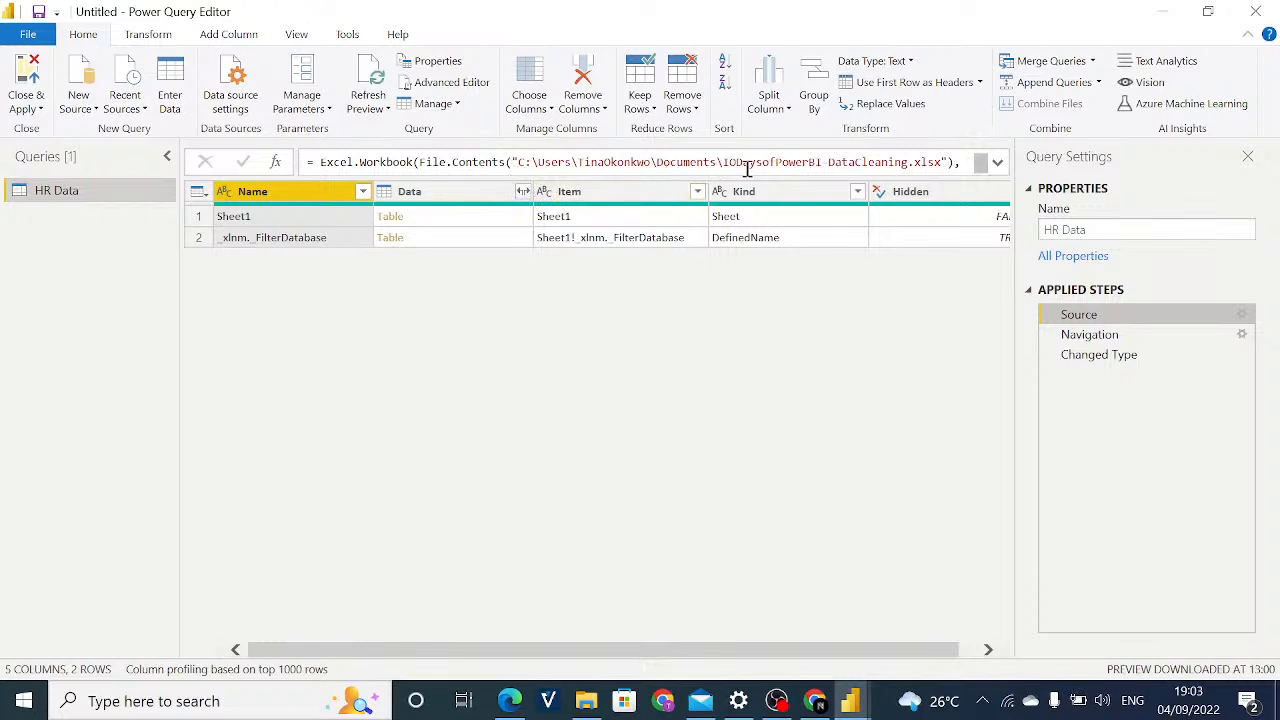
{"action": "mouse_move", "coordinate": [1068, 335]}
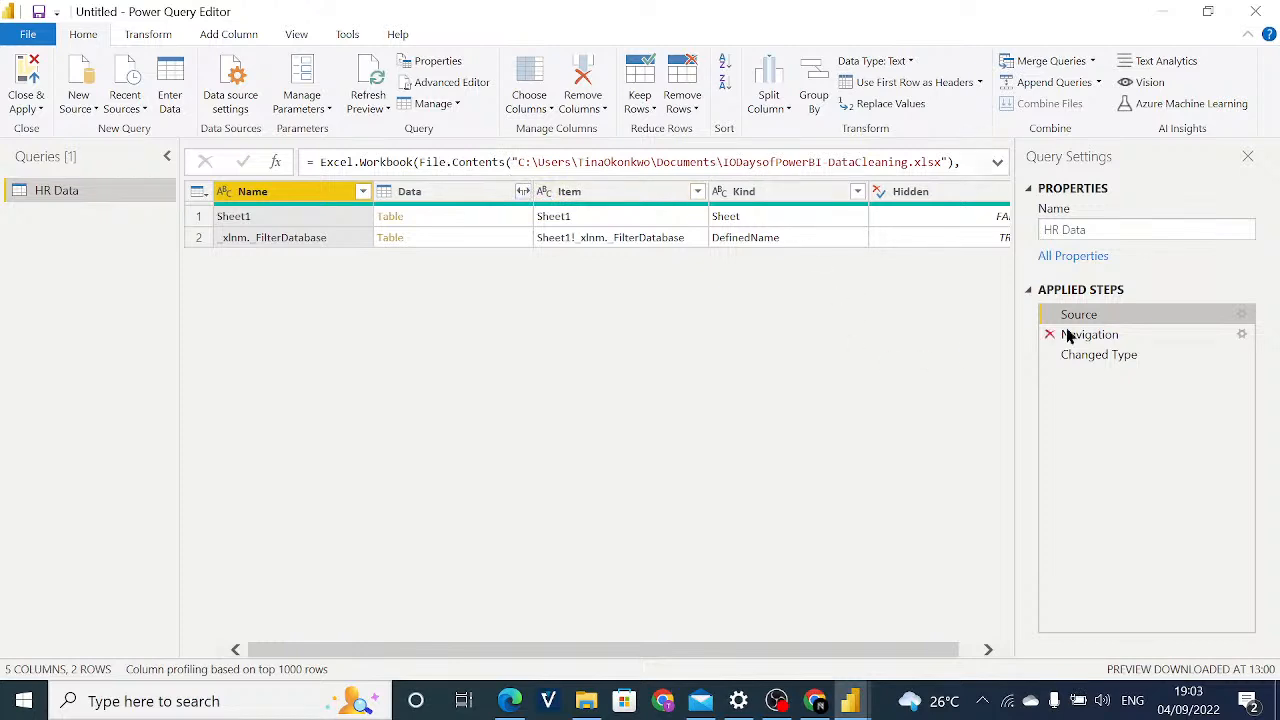
{"action": "left_click", "coordinate": [1122, 334]}
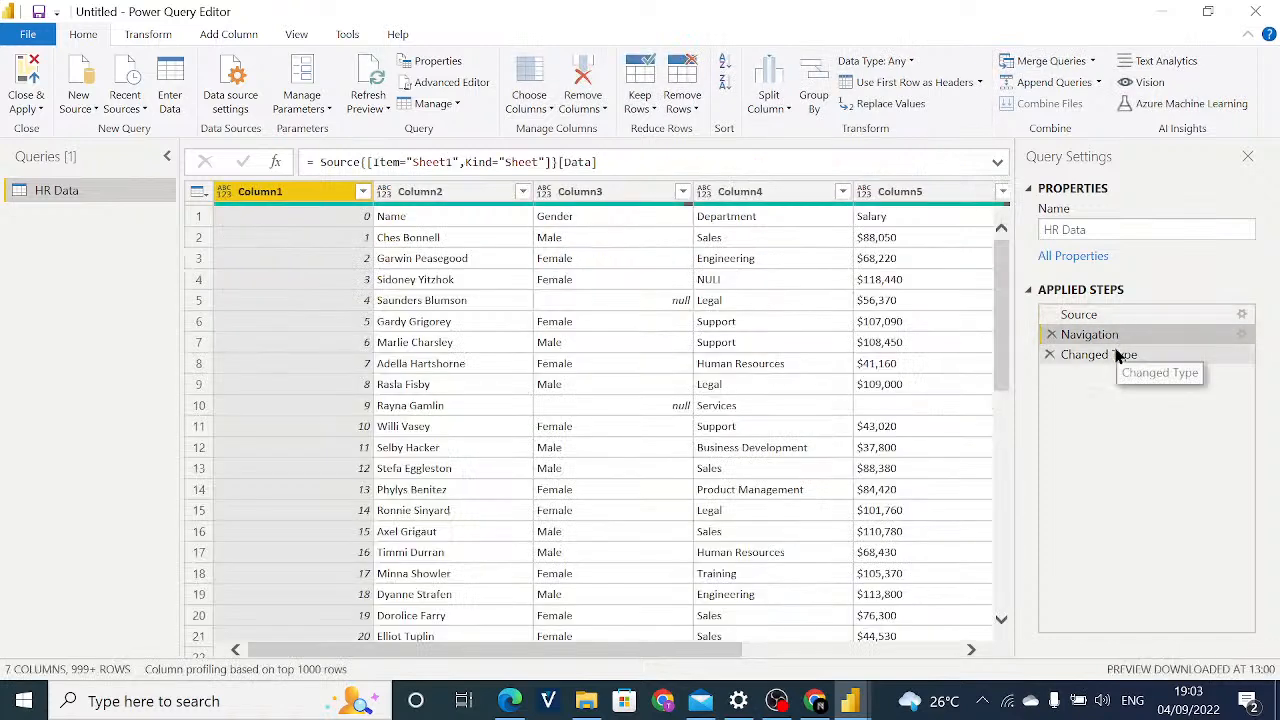
{"action": "left_click", "coordinate": [1120, 355]}
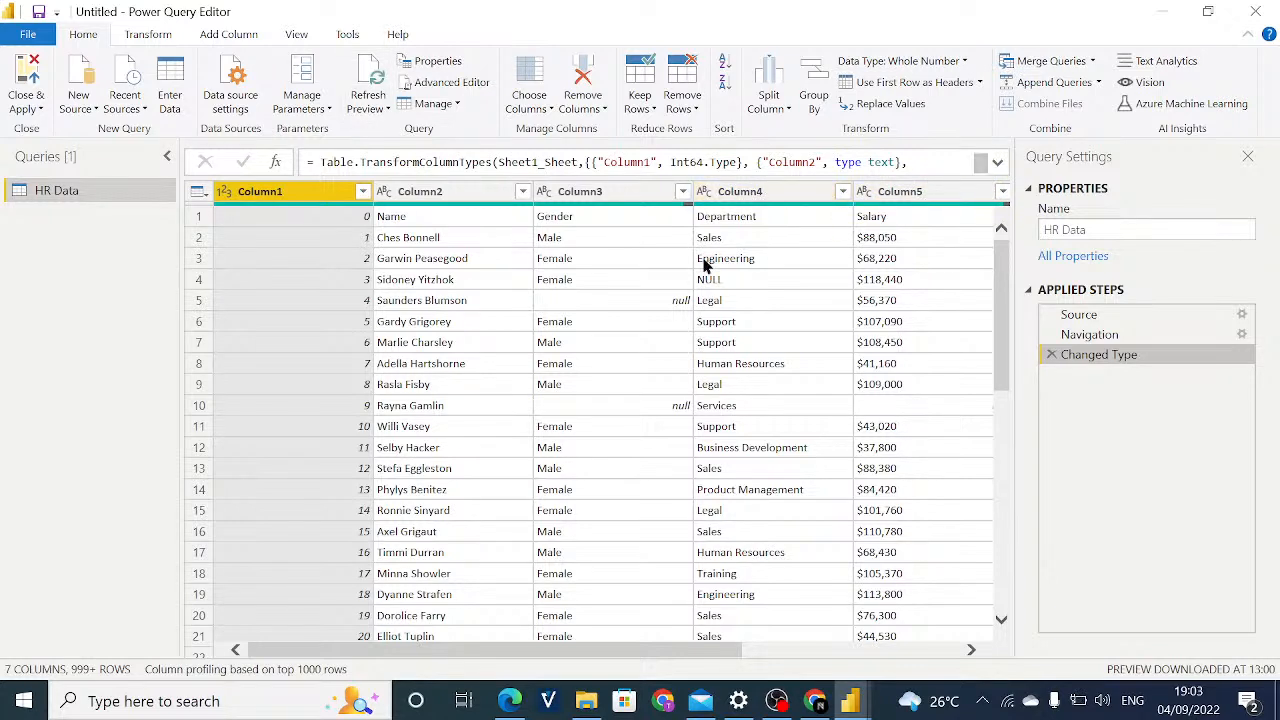
{"action": "scroll", "coordinate": [381, 242], "scroll_direction": "down", "scroll_amount": 1}
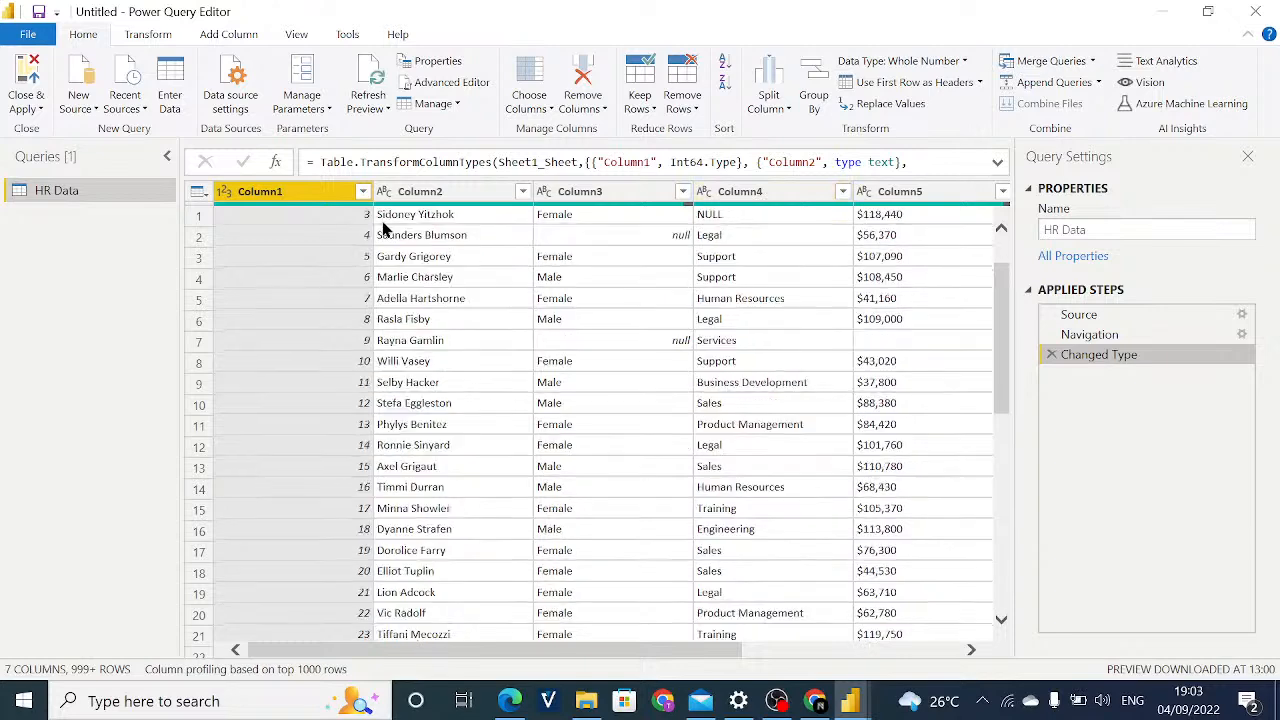
{"action": "scroll", "coordinate": [383, 230], "scroll_direction": "up", "scroll_amount": 1}
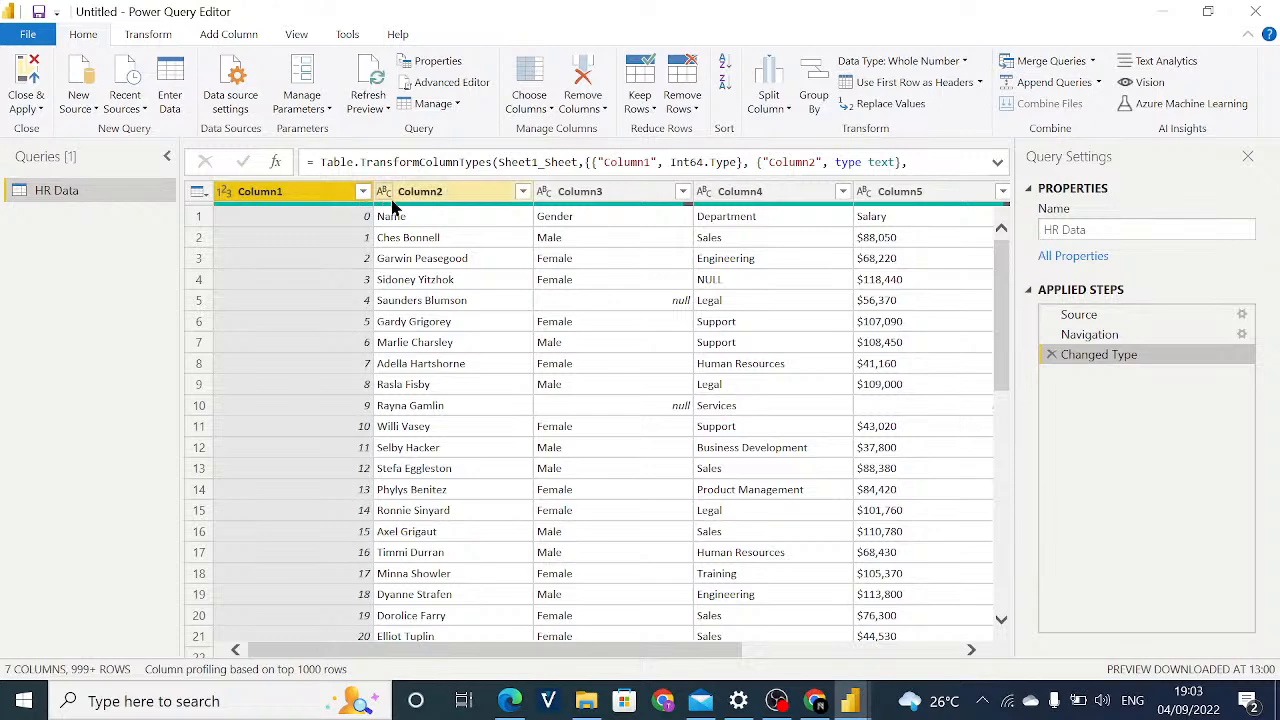
{"action": "left_click", "coordinate": [433, 197]}
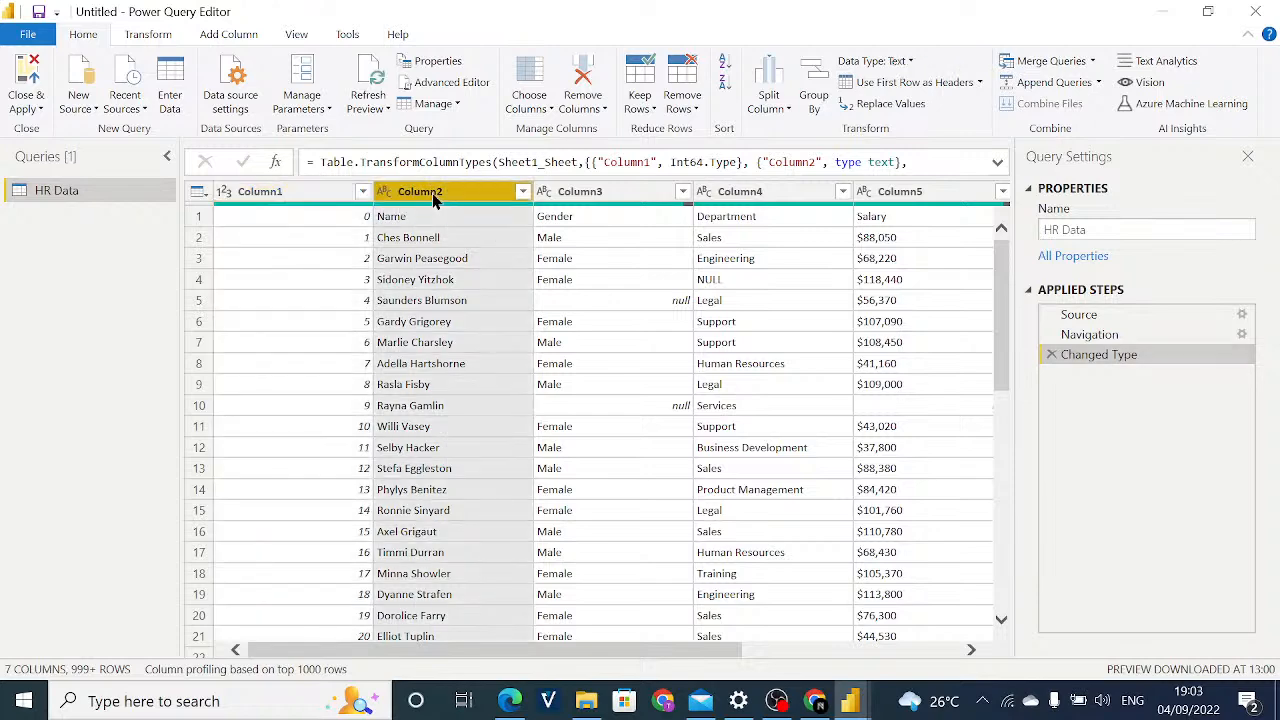
{"action": "left_click", "coordinate": [306, 192]}
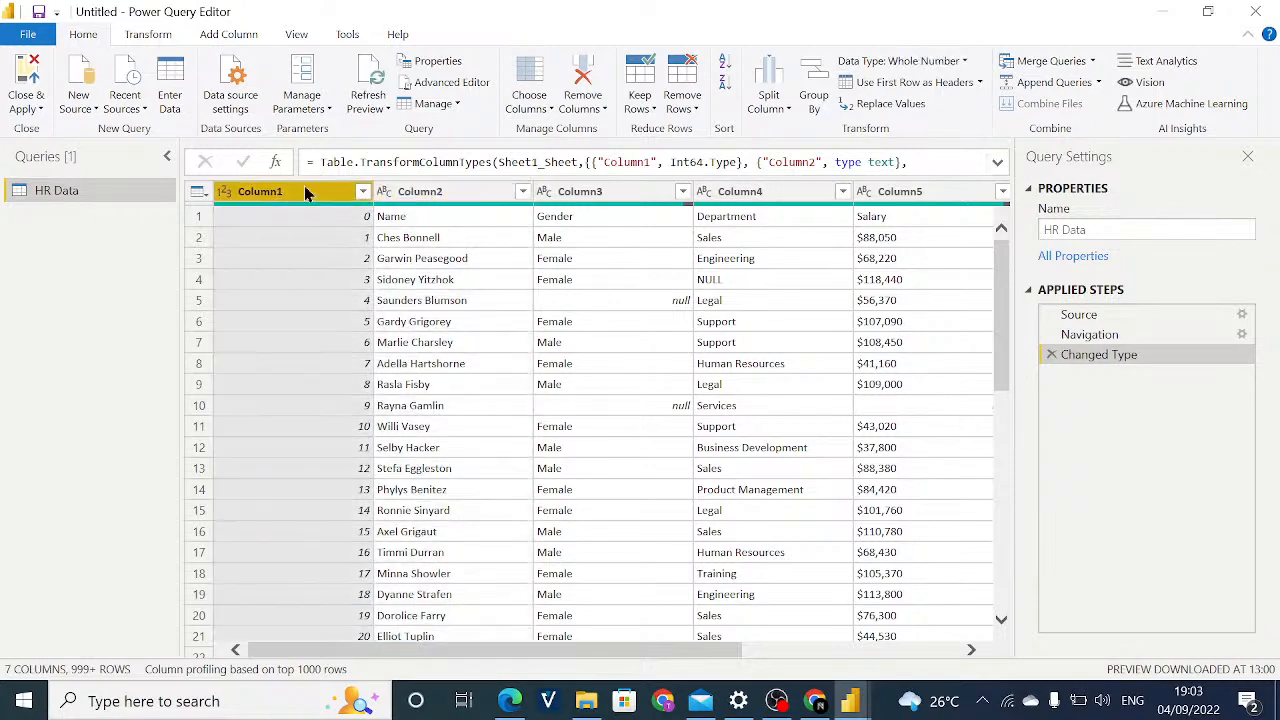
{"action": "left_click", "coordinate": [585, 197]}
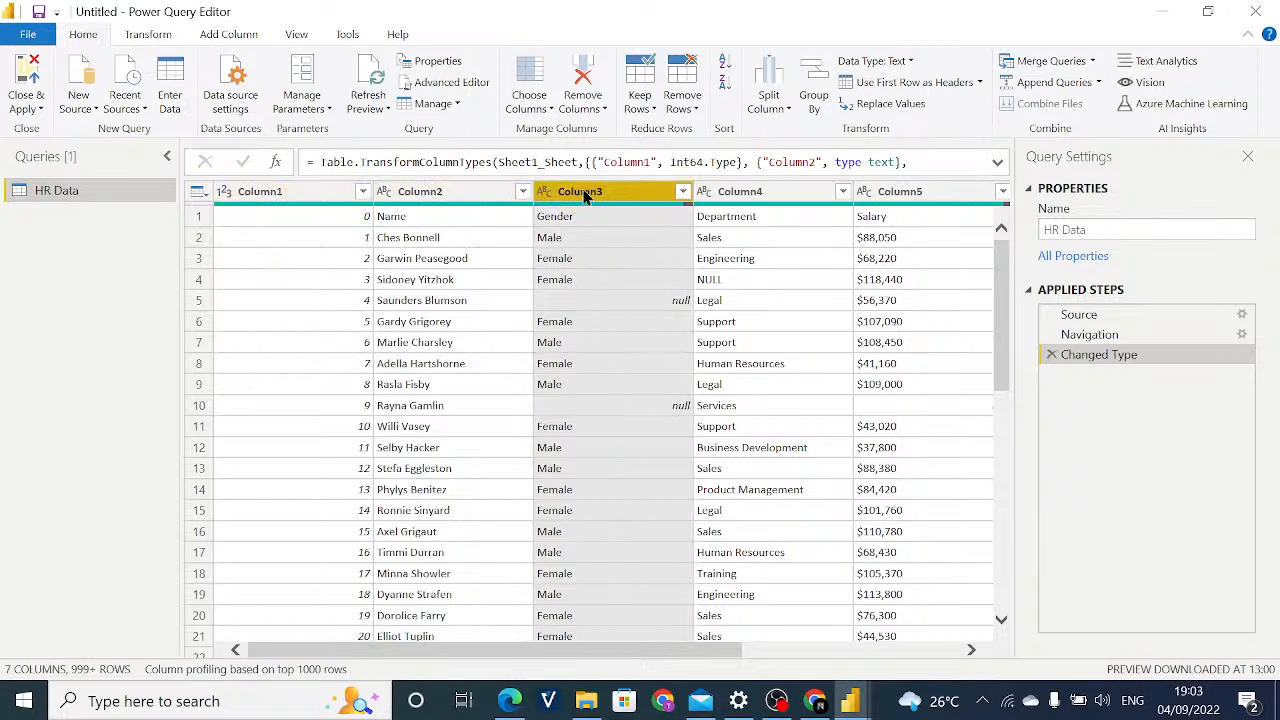
Try removing Column1 from the HR Data table and delete the resulting Removed Columns applied step.
{"action": "left_click", "coordinate": [285, 194]}
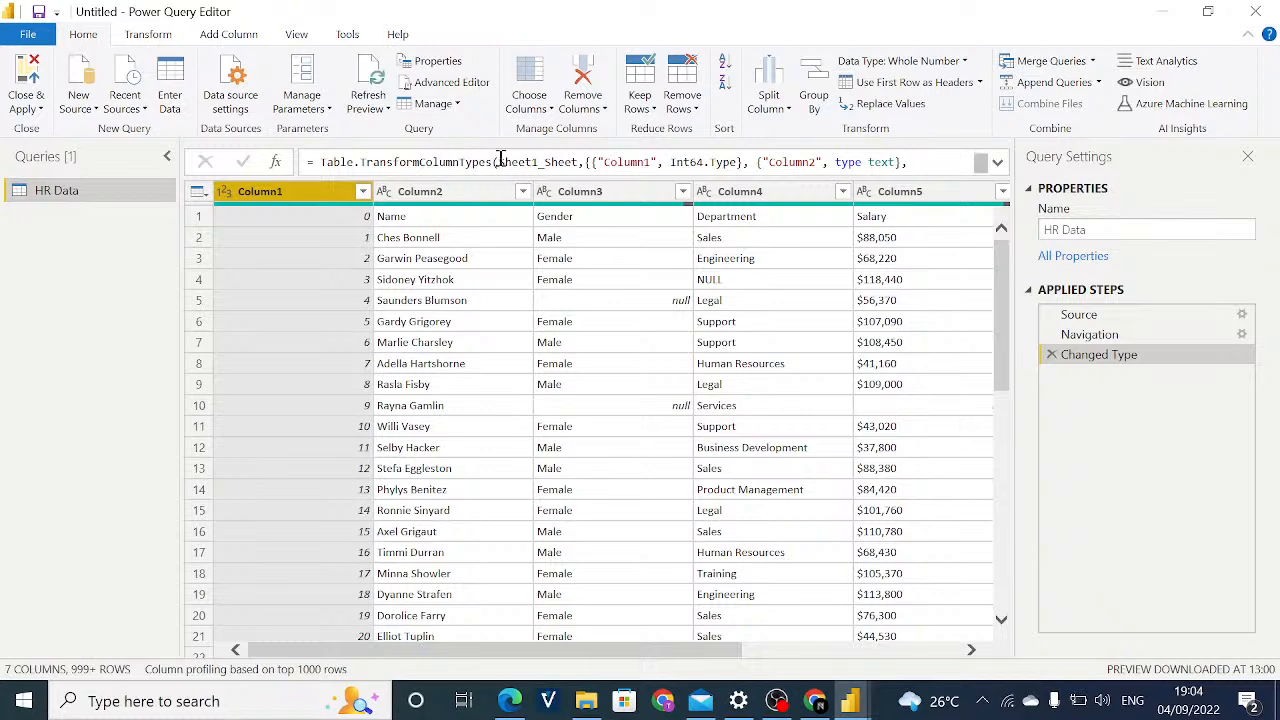
{"action": "left_click", "coordinate": [602, 112]}
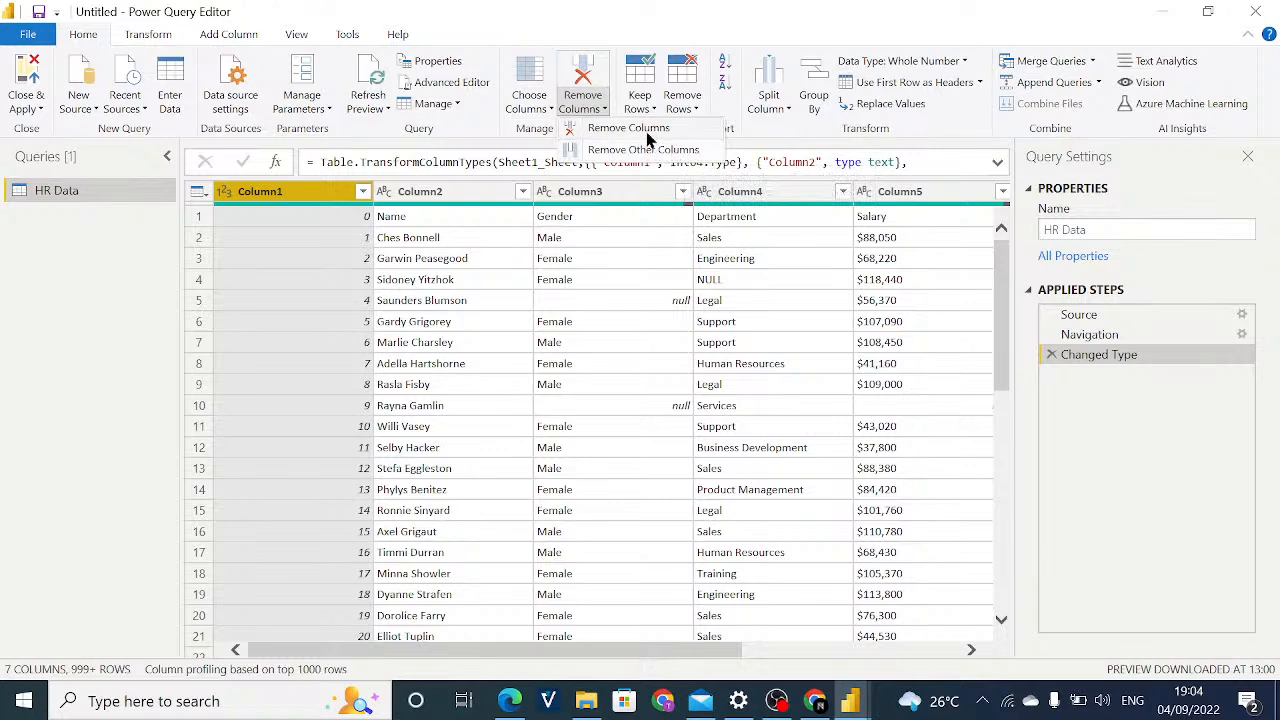
{"action": "left_click", "coordinate": [649, 140]}
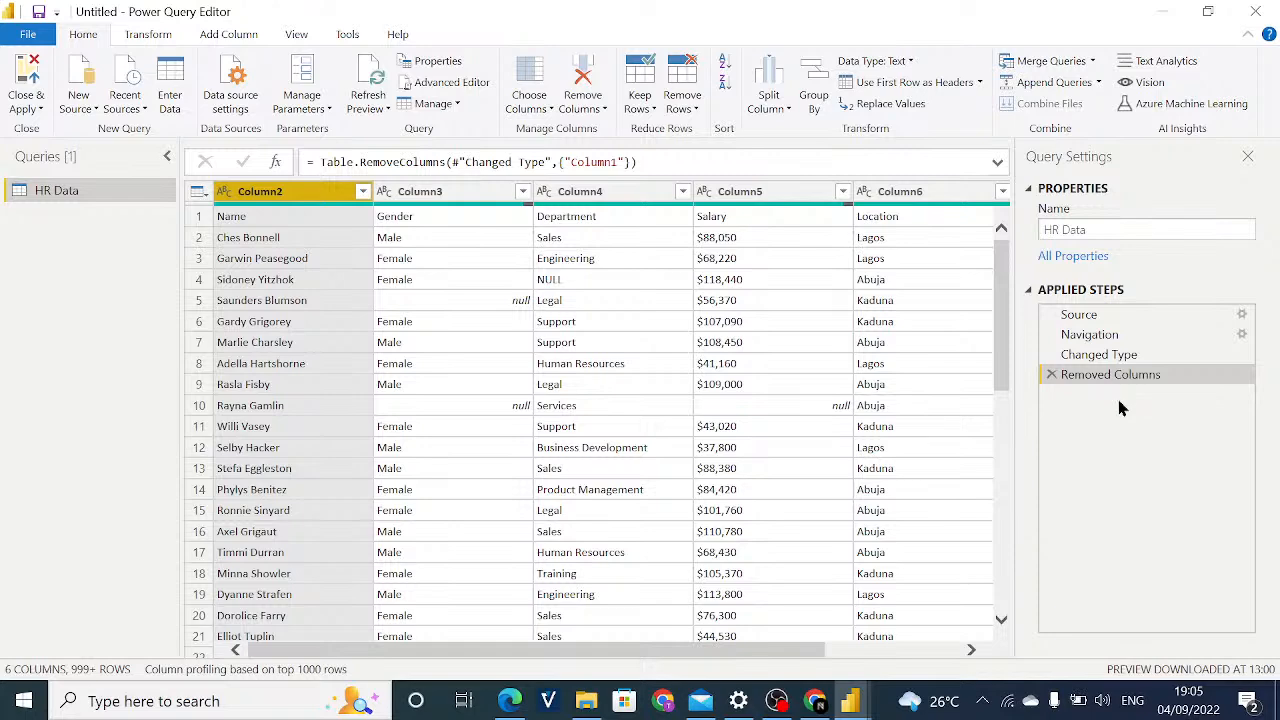
{"action": "left_click", "coordinate": [1052, 375]}
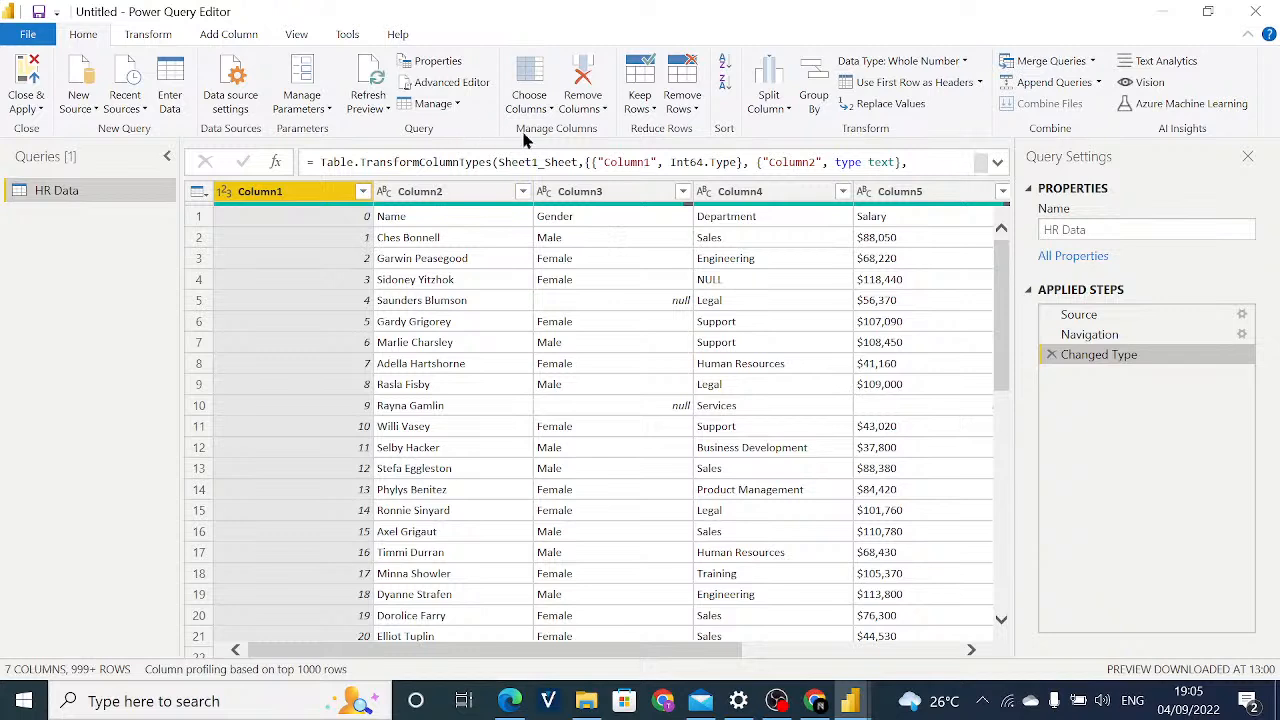
Try keeping only Column1 with Remove Other Columns and delete the resulting applied step.
{"action": "left_click", "coordinate": [584, 106]}
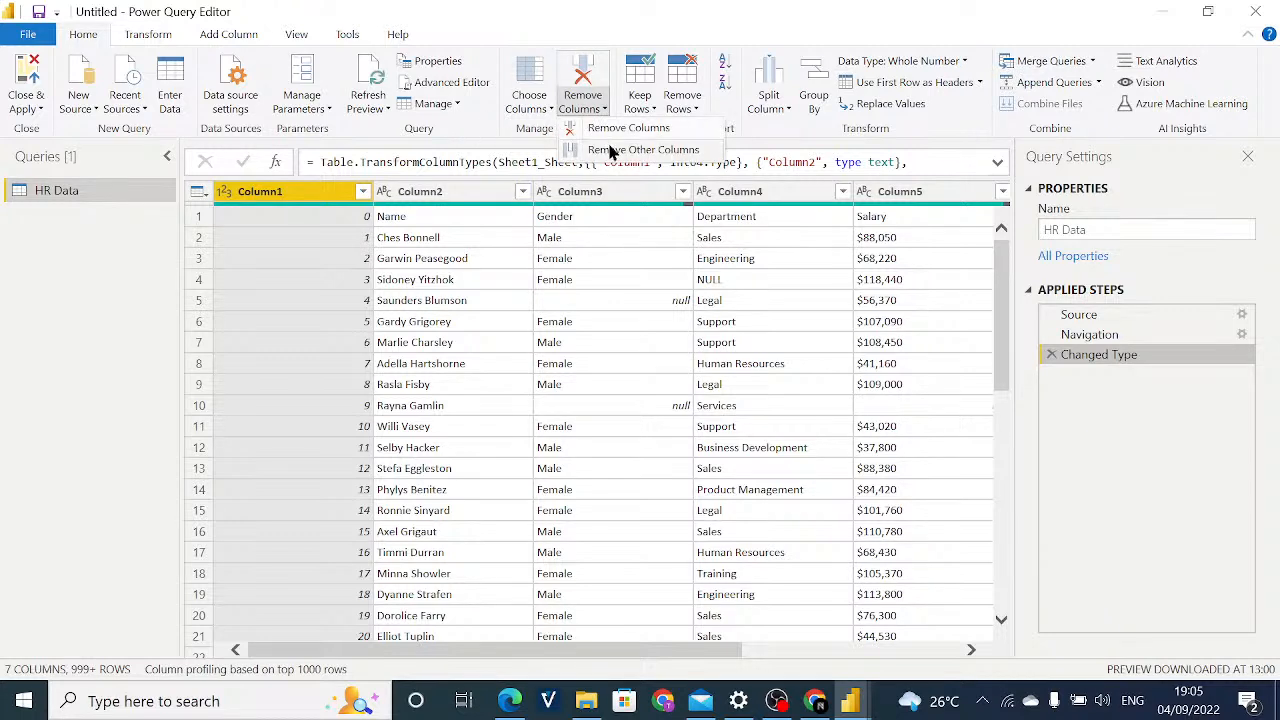
{"action": "left_click", "coordinate": [611, 148]}
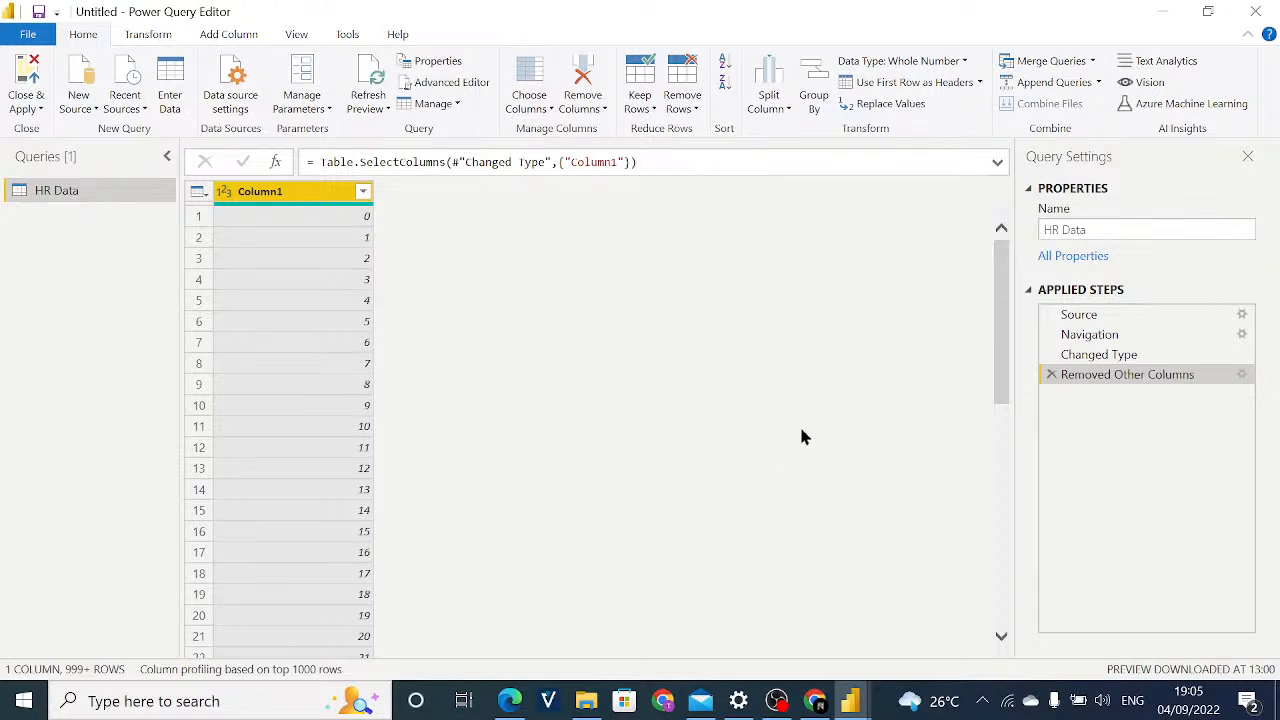
{"action": "left_click", "coordinate": [1051, 375]}
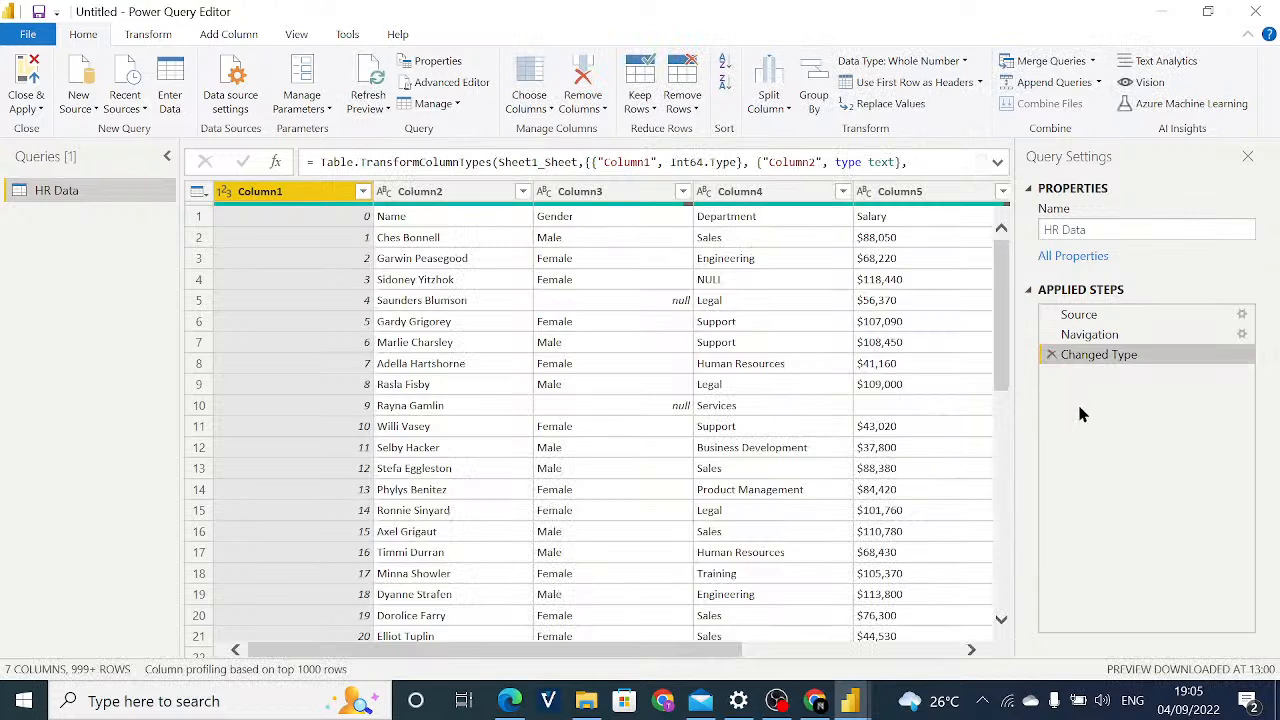
Try the Remove Columns command on Column1 once more and undo it by deleting its applied step.
{"action": "left_click", "coordinate": [588, 113]}
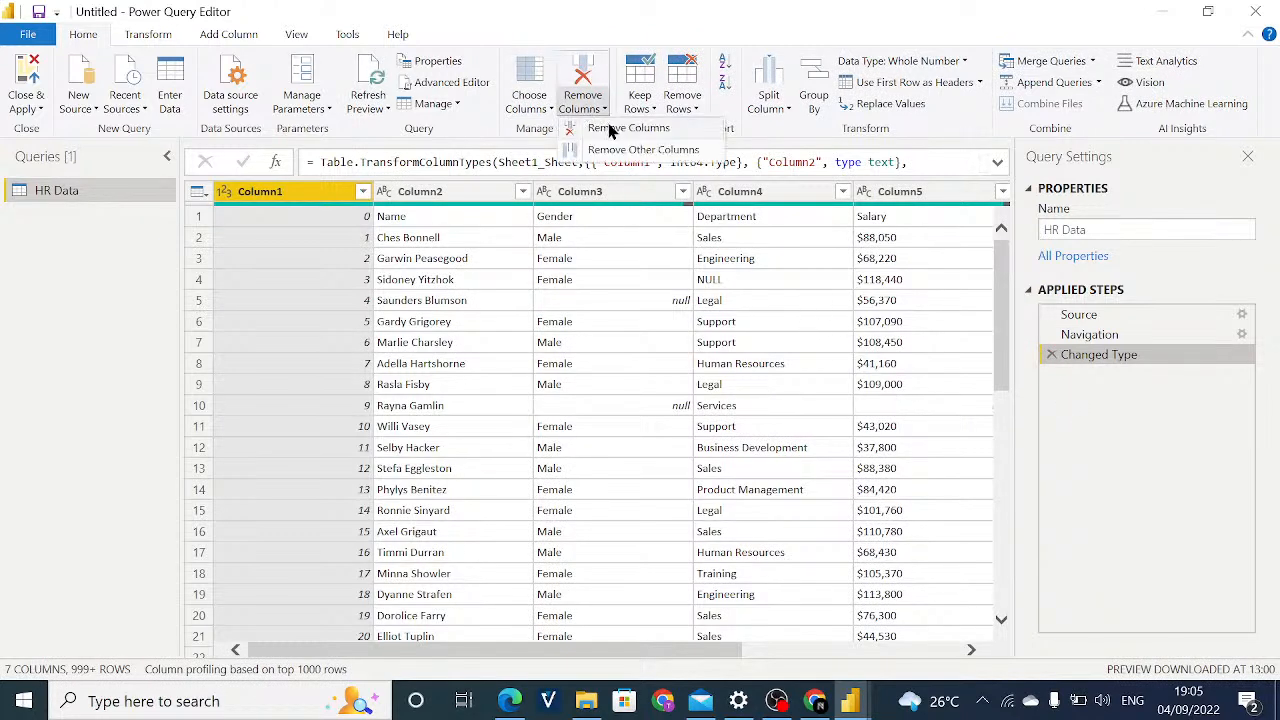
{"action": "left_click", "coordinate": [610, 130]}
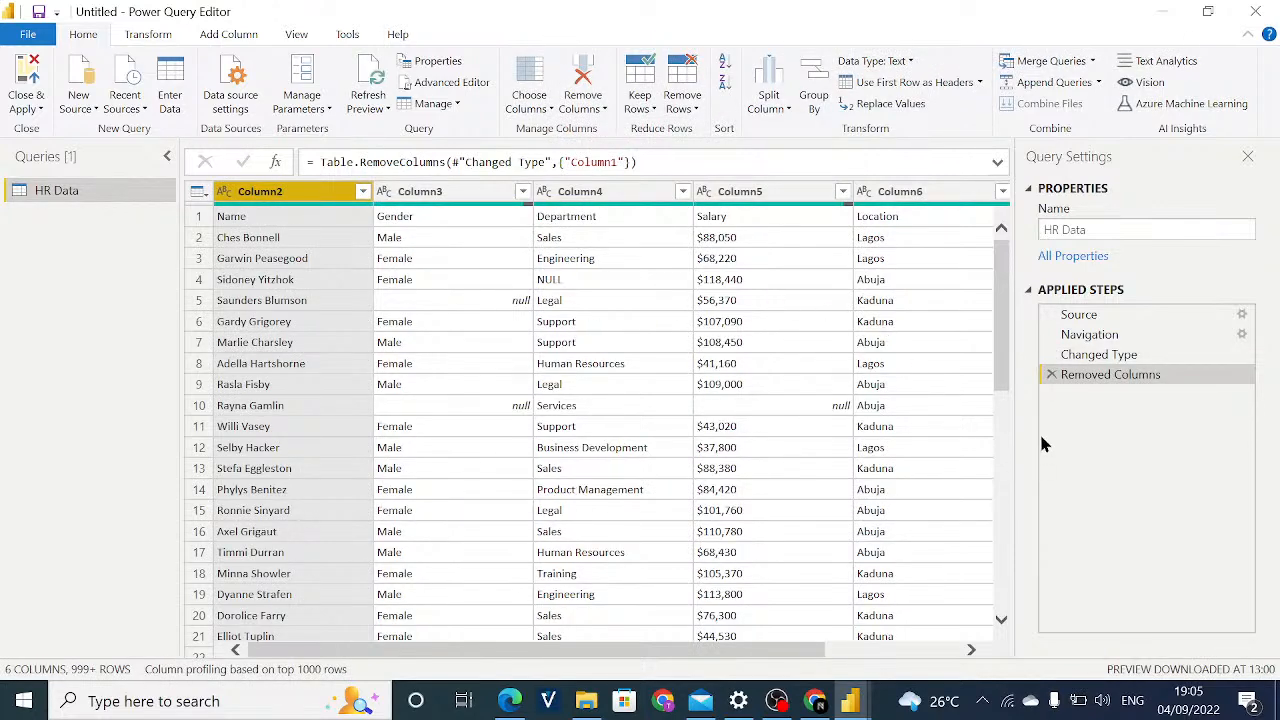
{"action": "left_click", "coordinate": [1051, 375]}
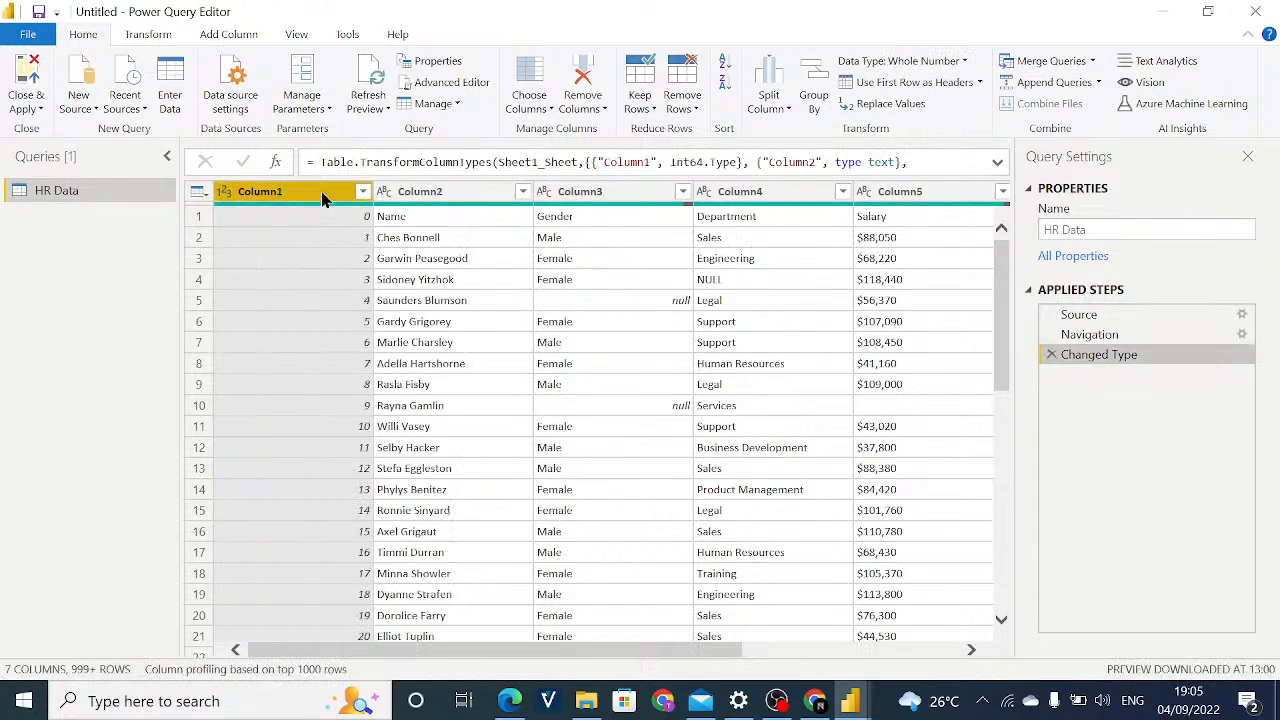
Remove Column1 from the HR Data table.
{"action": "left_click", "coordinate": [482, 283]}
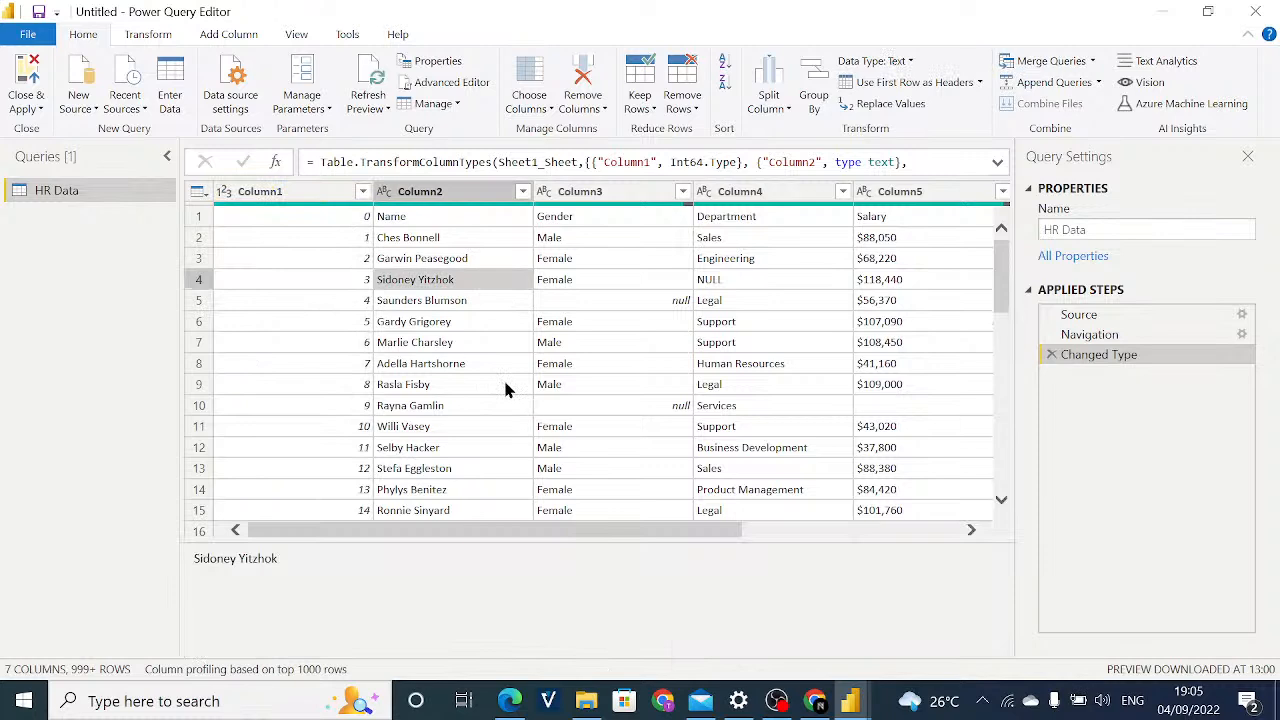
{"action": "left_click", "coordinate": [277, 193]}
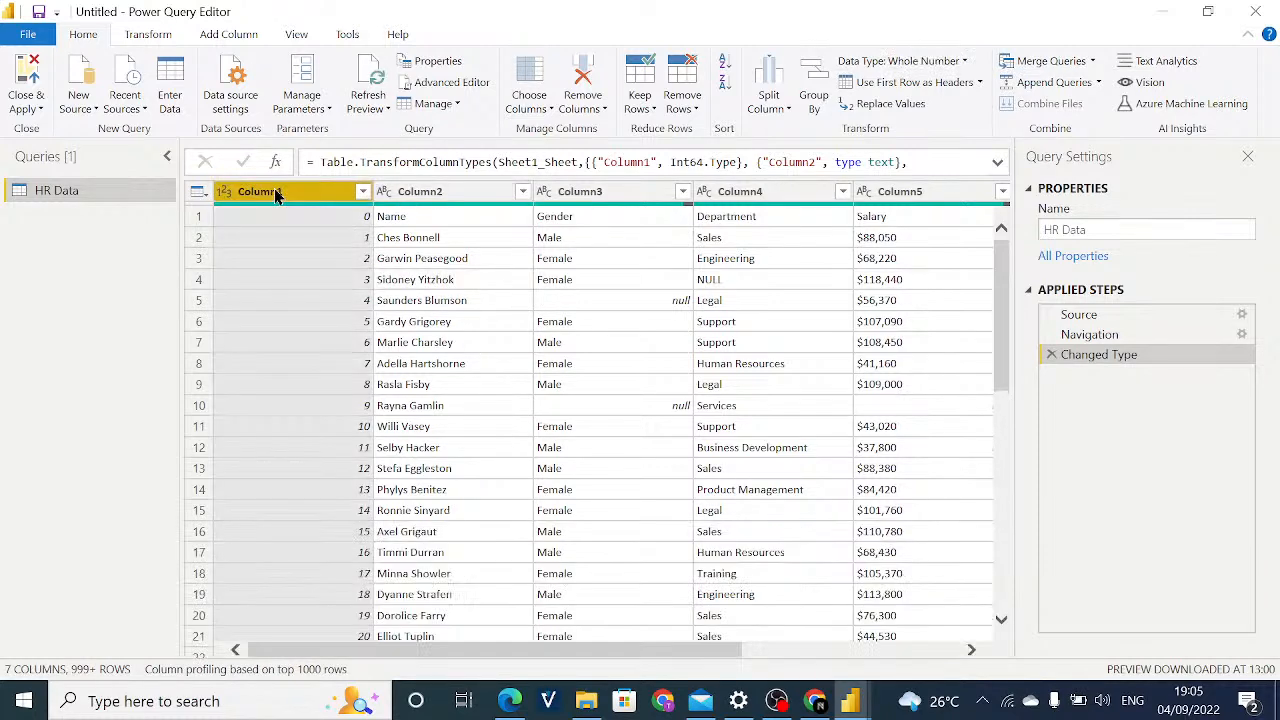
{"action": "right_click", "coordinate": [277, 195]}
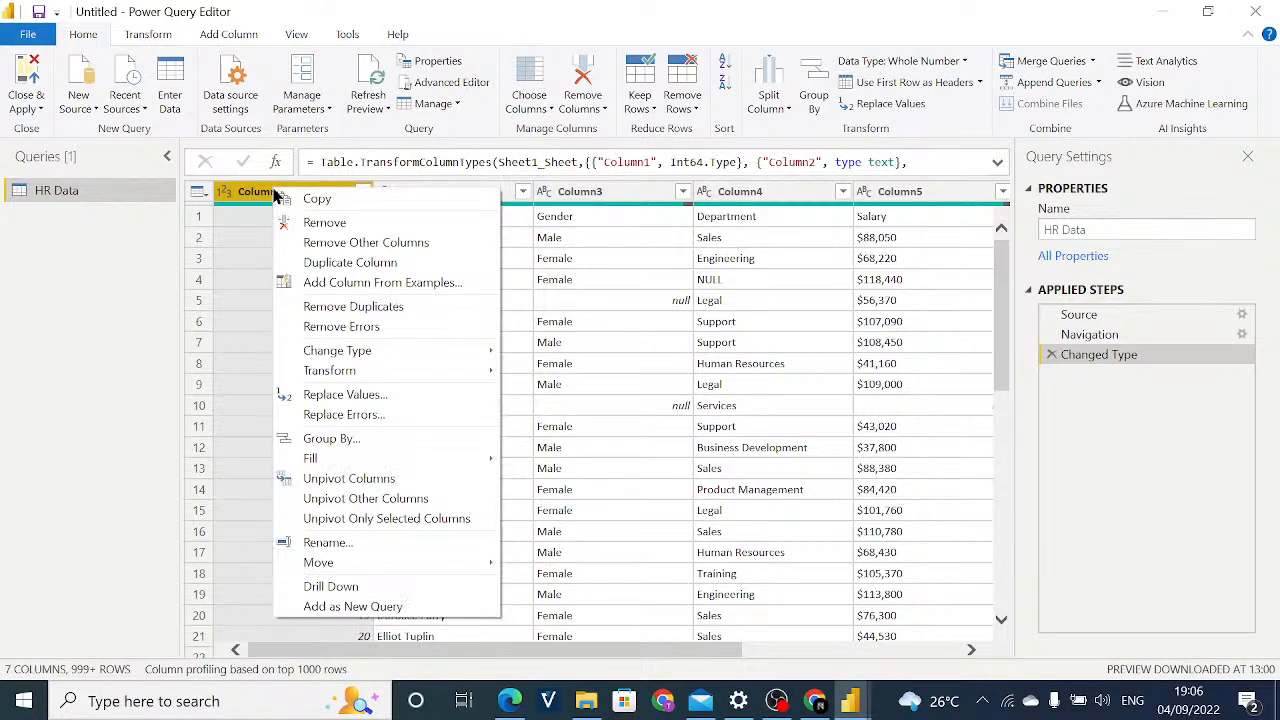
{"action": "left_click", "coordinate": [386, 224]}
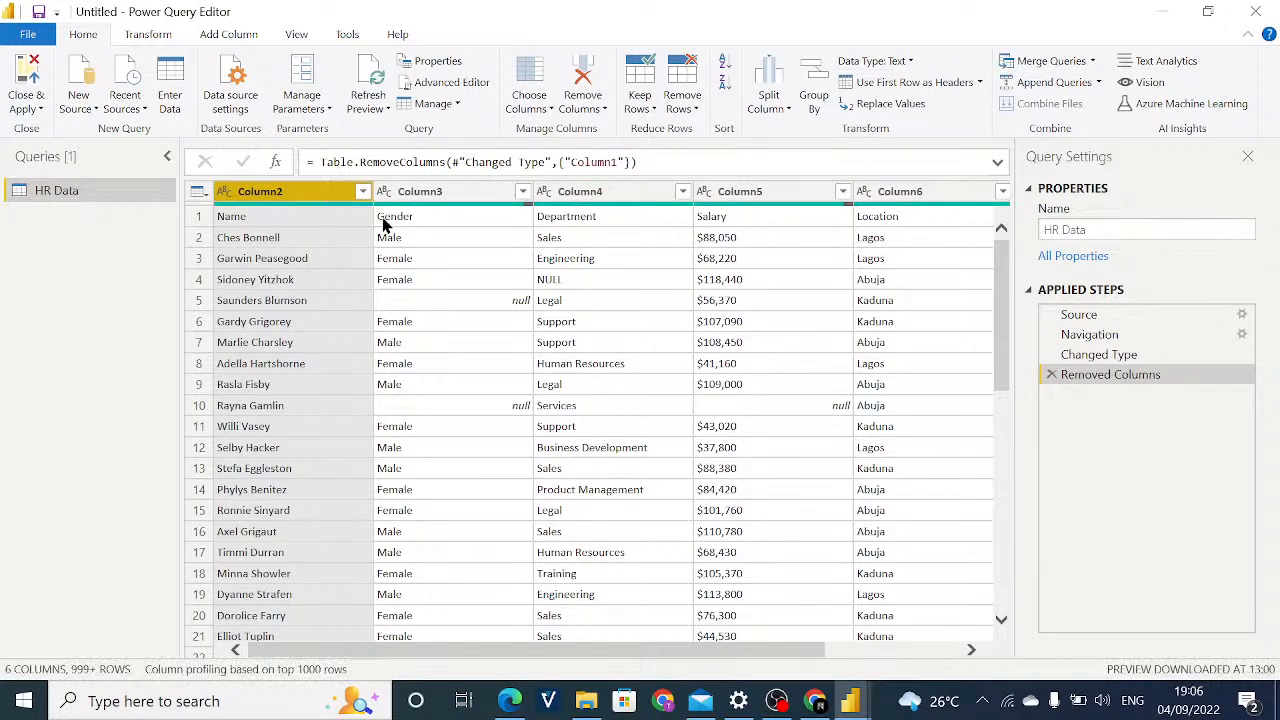
Promote the first row of the HR Data table to column headers.
{"action": "left_click", "coordinate": [362, 346]}
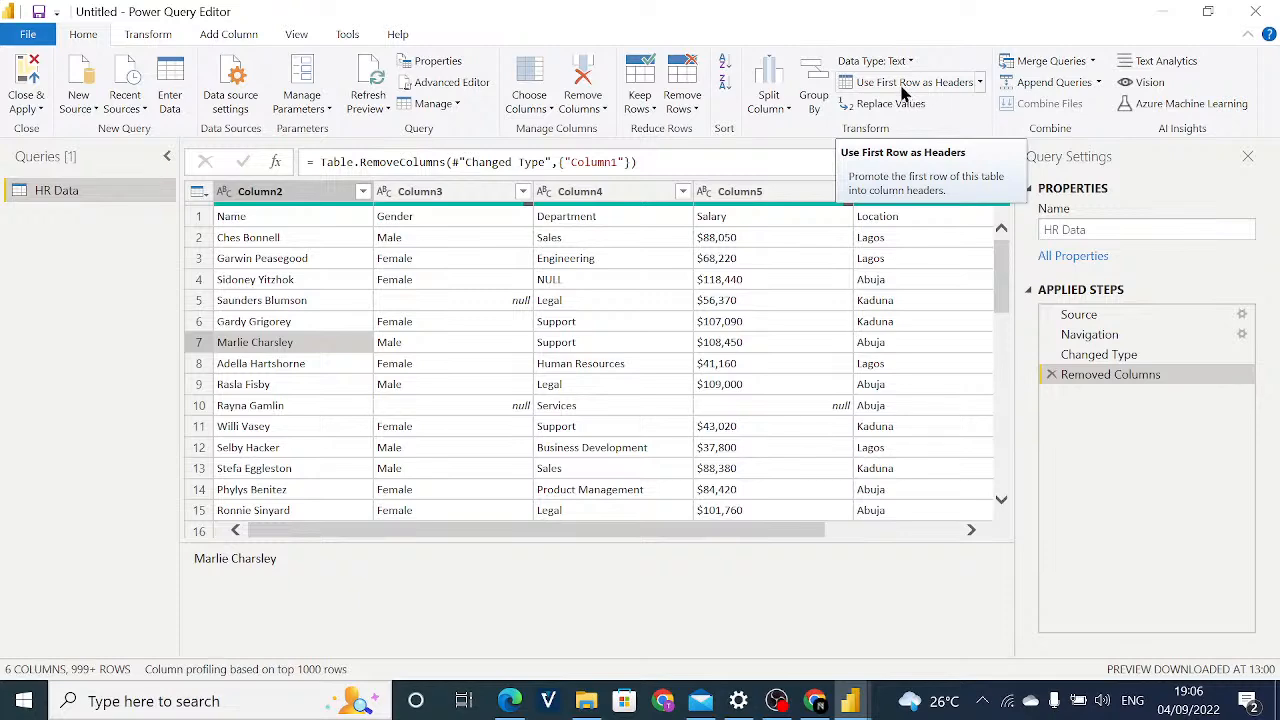
{"action": "left_click", "coordinate": [902, 93]}
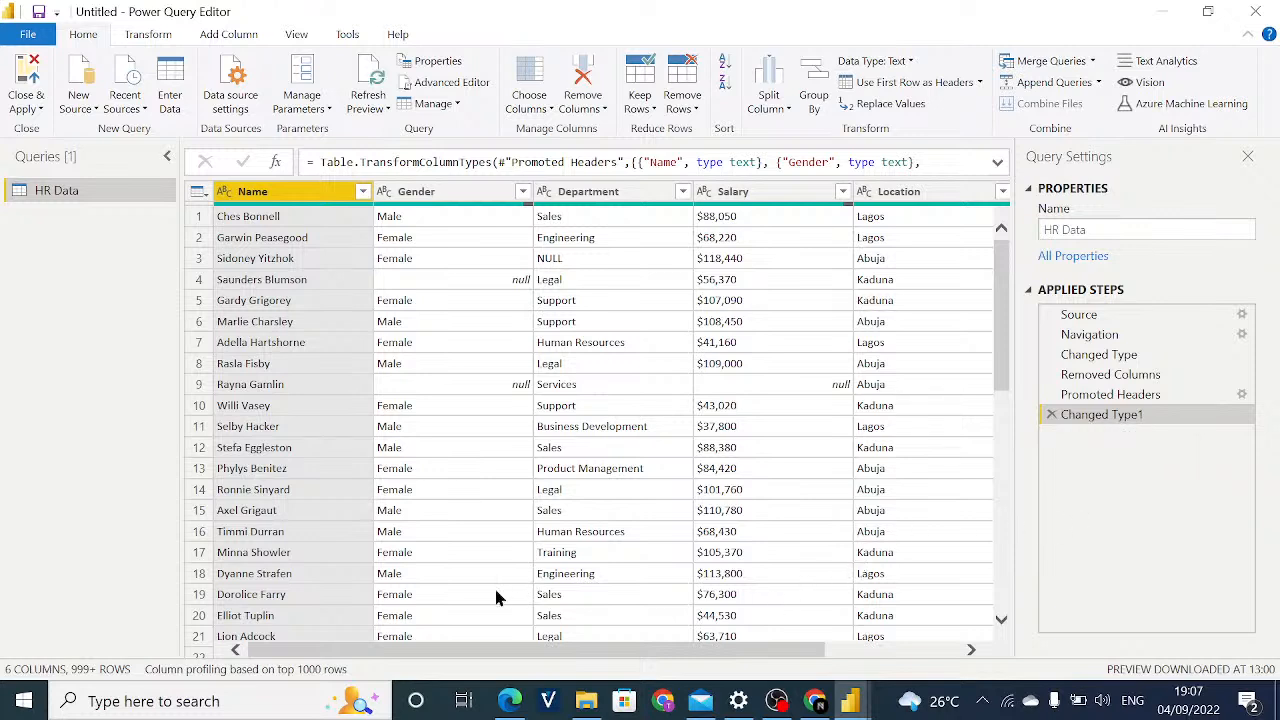
{"action": "left_click_drag", "start_coordinate": [517, 650], "coordinate": [725, 555]}
Review the Name column's filter list and the data type options of the Name and Gender columns, keeping Name as Text.
{"action": "left_click", "coordinate": [362, 192]}
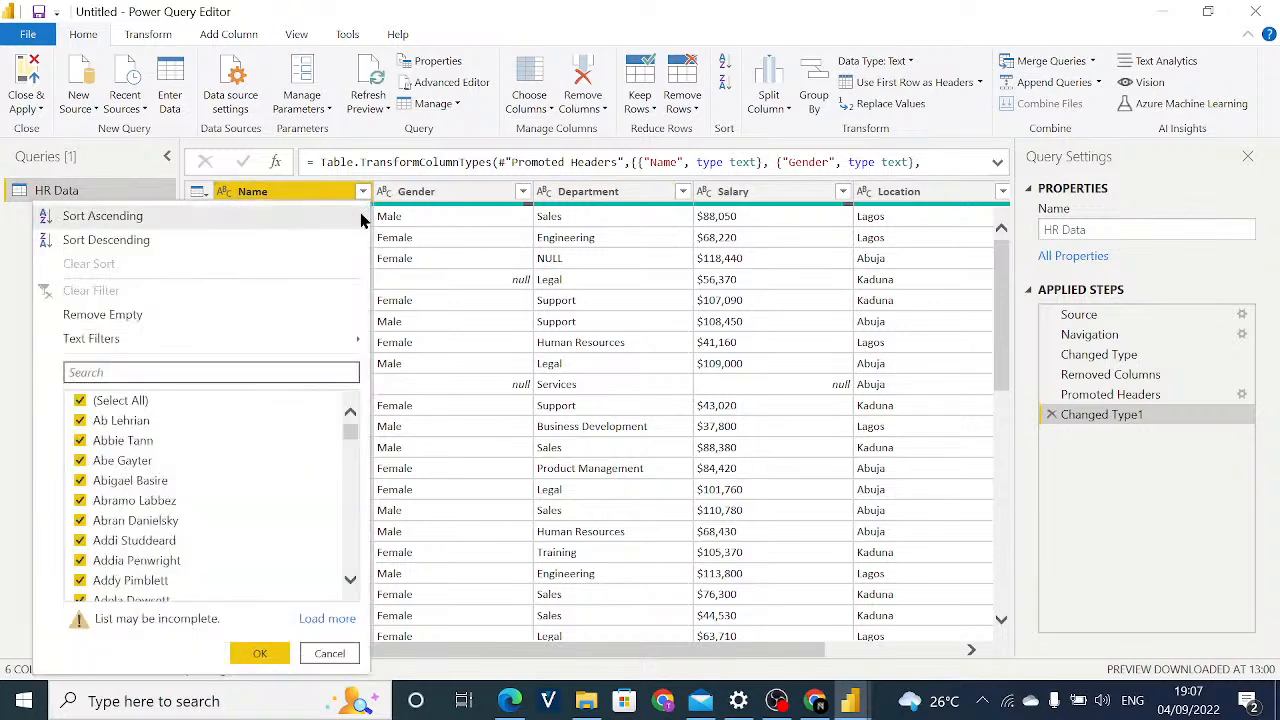
{"action": "left_click", "coordinate": [330, 654]}
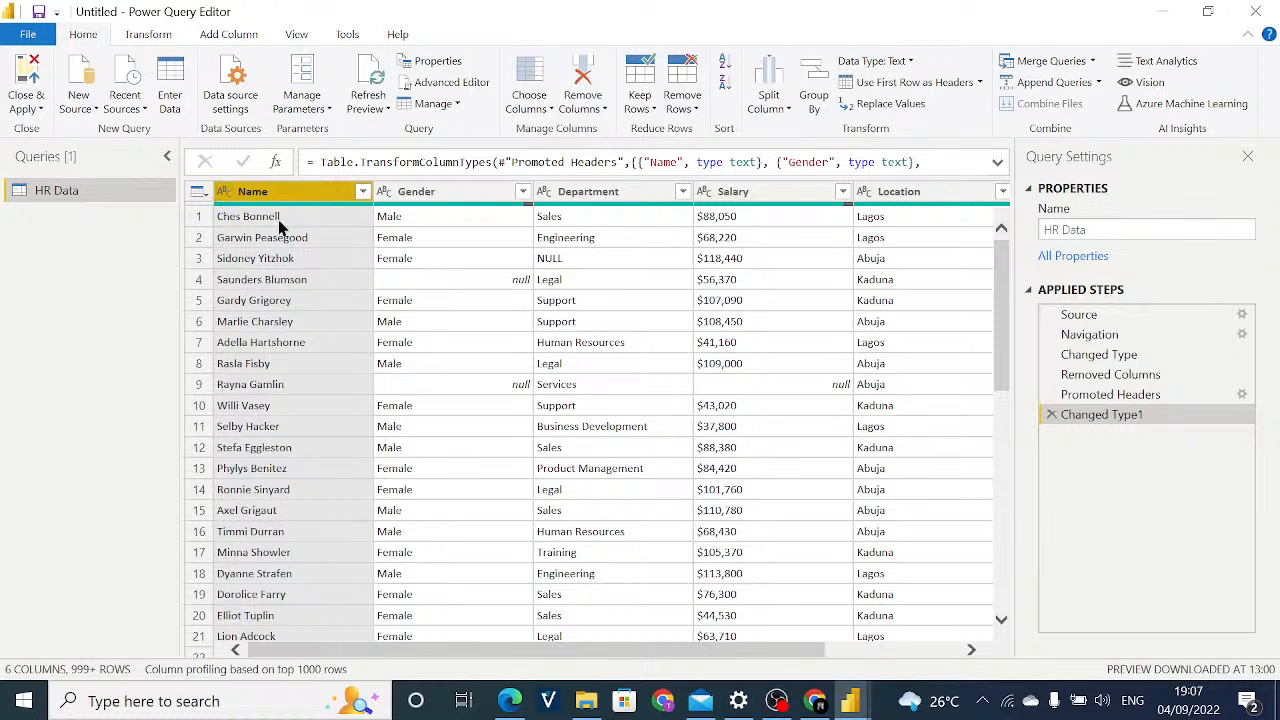
{"action": "left_click", "coordinate": [224, 193]}
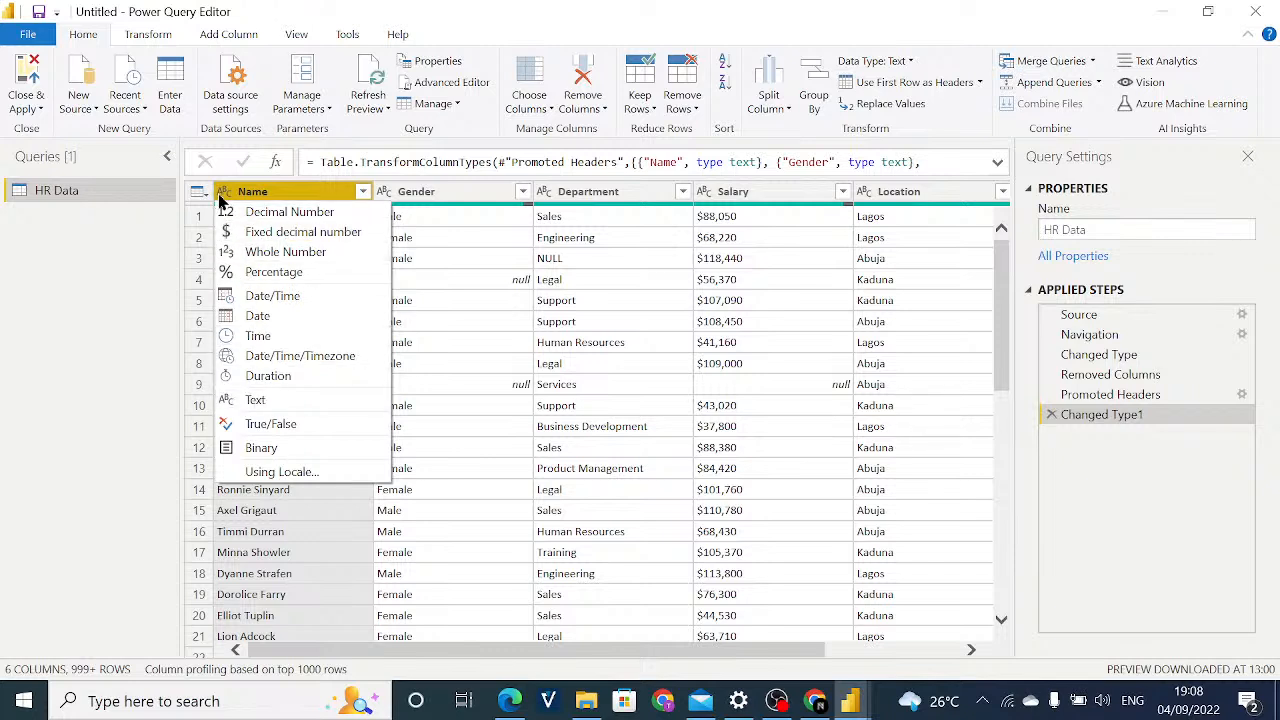
{"action": "left_click", "coordinate": [260, 404]}
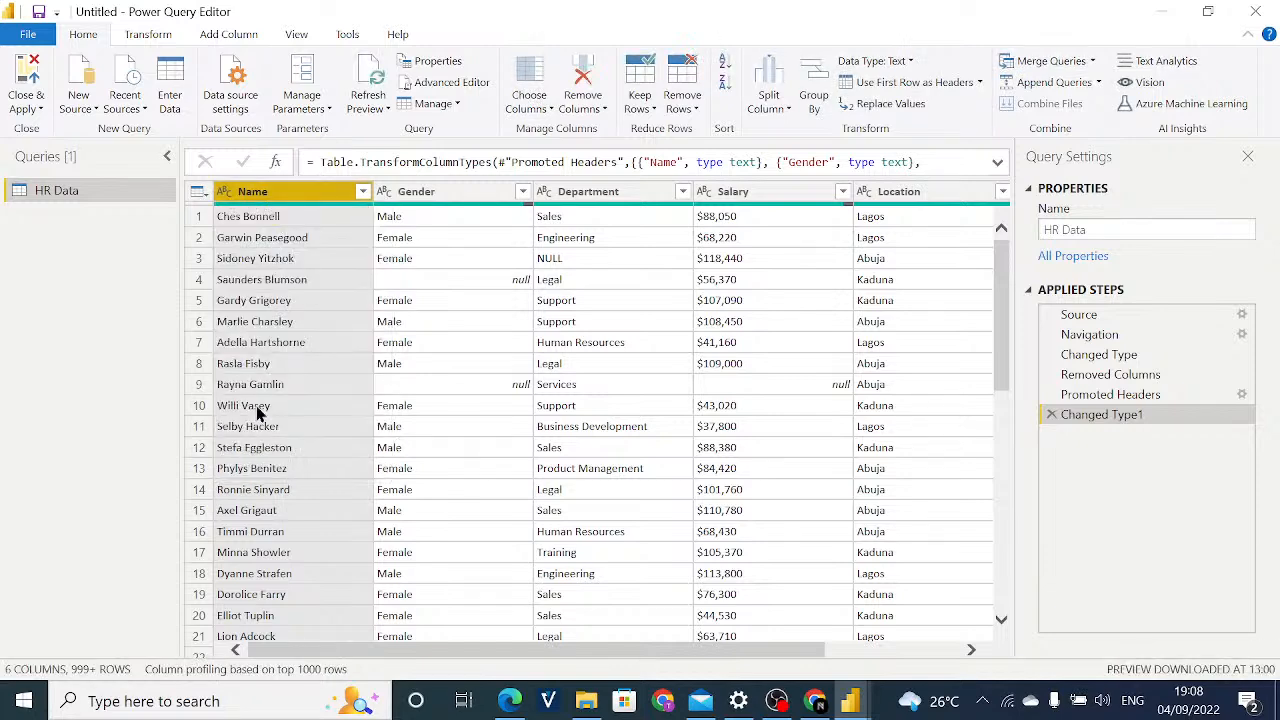
{"action": "left_click_drag", "start_coordinate": [405, 648], "coordinate": [323, 645]}
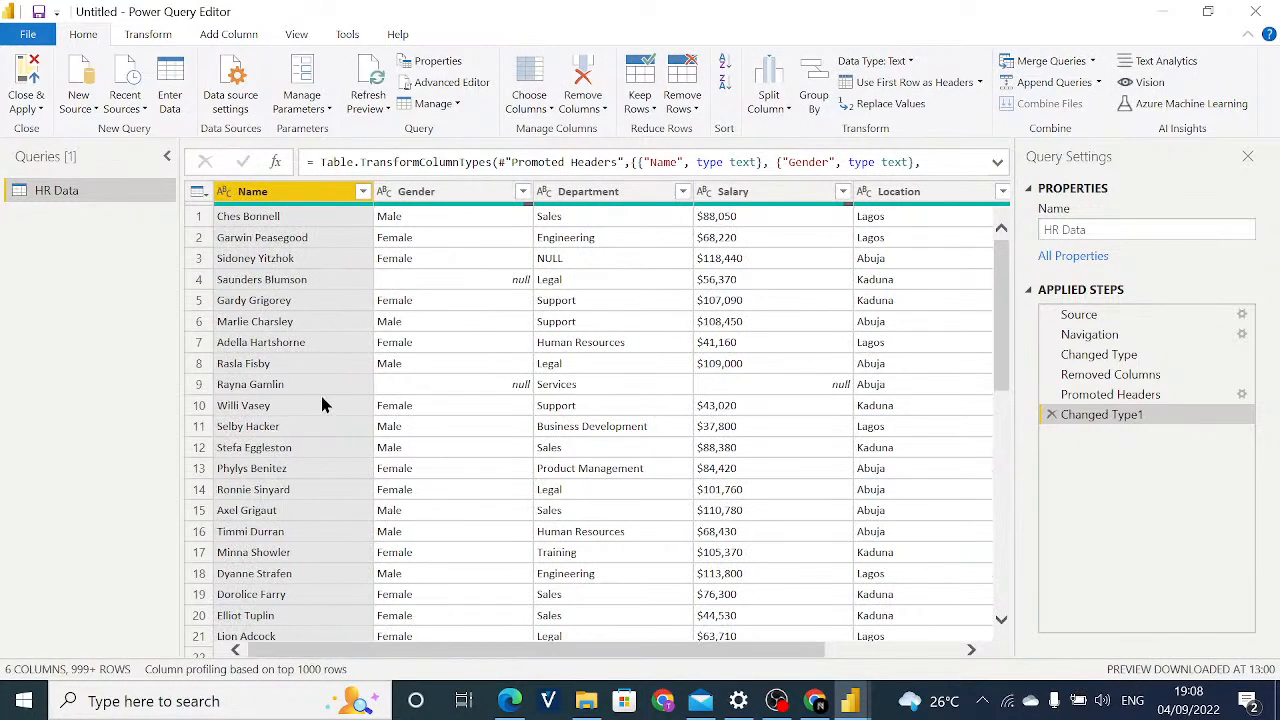
{"action": "left_click", "coordinate": [384, 192]}
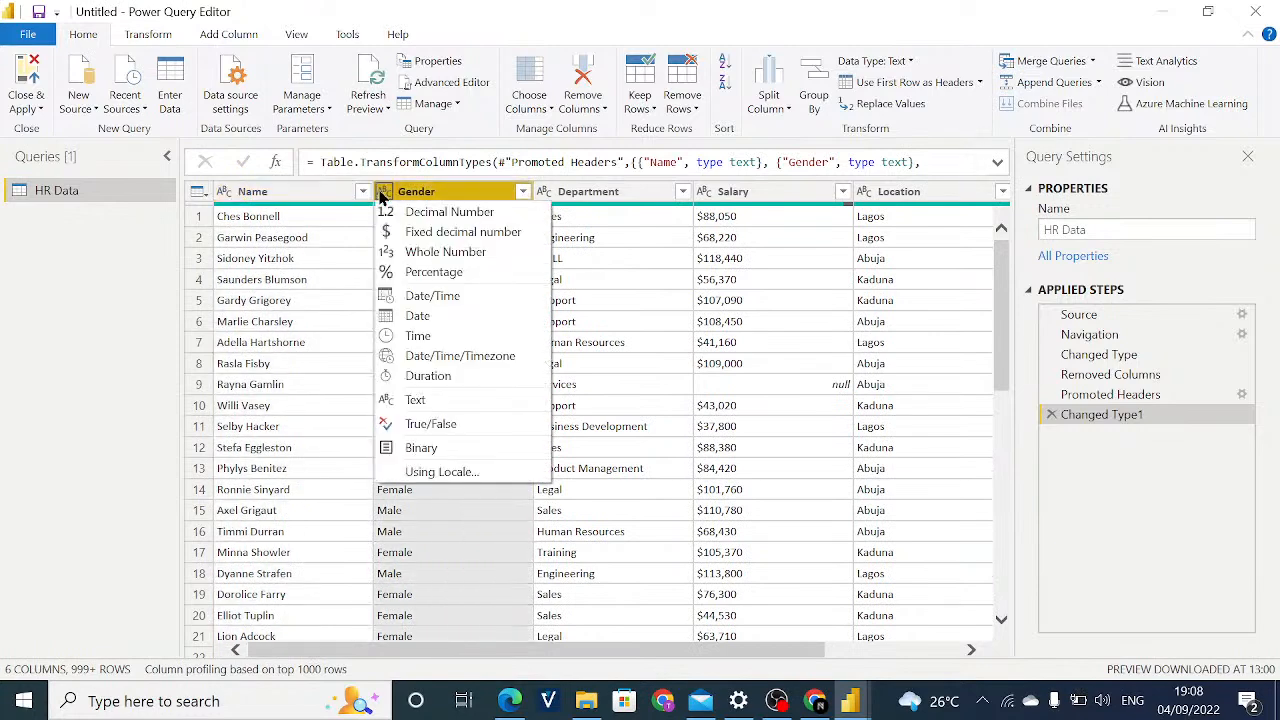
{"action": "left_click", "coordinate": [574, 204]}
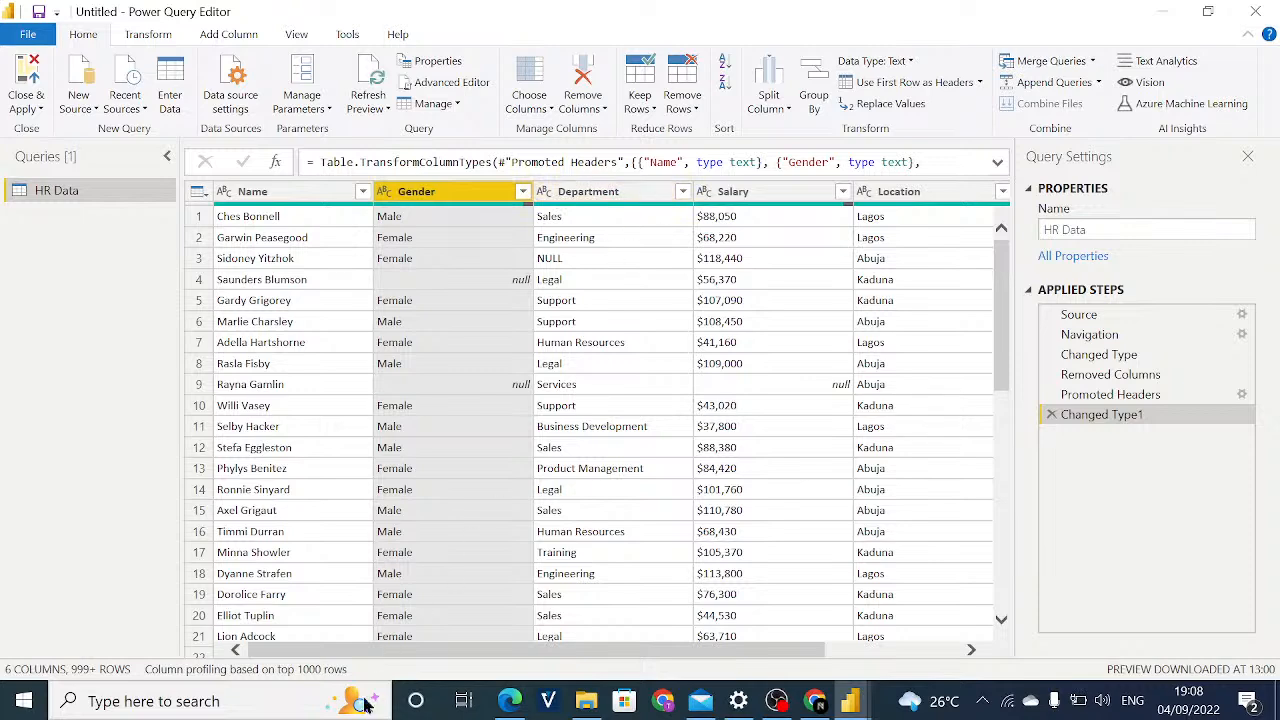
{"action": "mouse_move", "coordinate": [362, 650]}
{"action": "left_mouse_down"}
{"action": "mouse_move", "coordinate": [480, 657]}
{"action": "mouse_move", "coordinate": [348, 657]}
{"action": "left_mouse_up"}
{"action": "left_click_drag", "start_coordinate": [332, 649], "coordinate": [309, 662]}
{"action": "left_click_drag", "start_coordinate": [340, 666], "coordinate": [323, 628]}
Select all columns of the table and run Detect Data Type on them.
{"action": "left_click", "coordinate": [340, 366]}
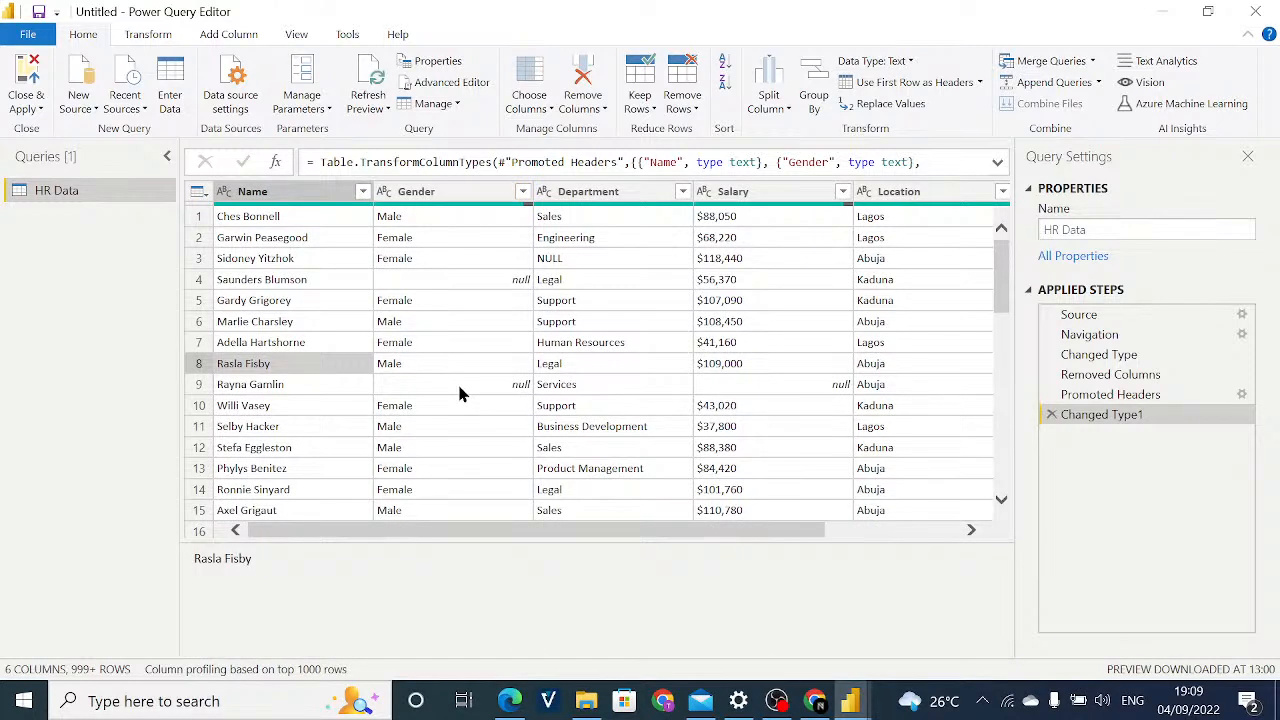
{"action": "key", "text": "ctrl+a"}
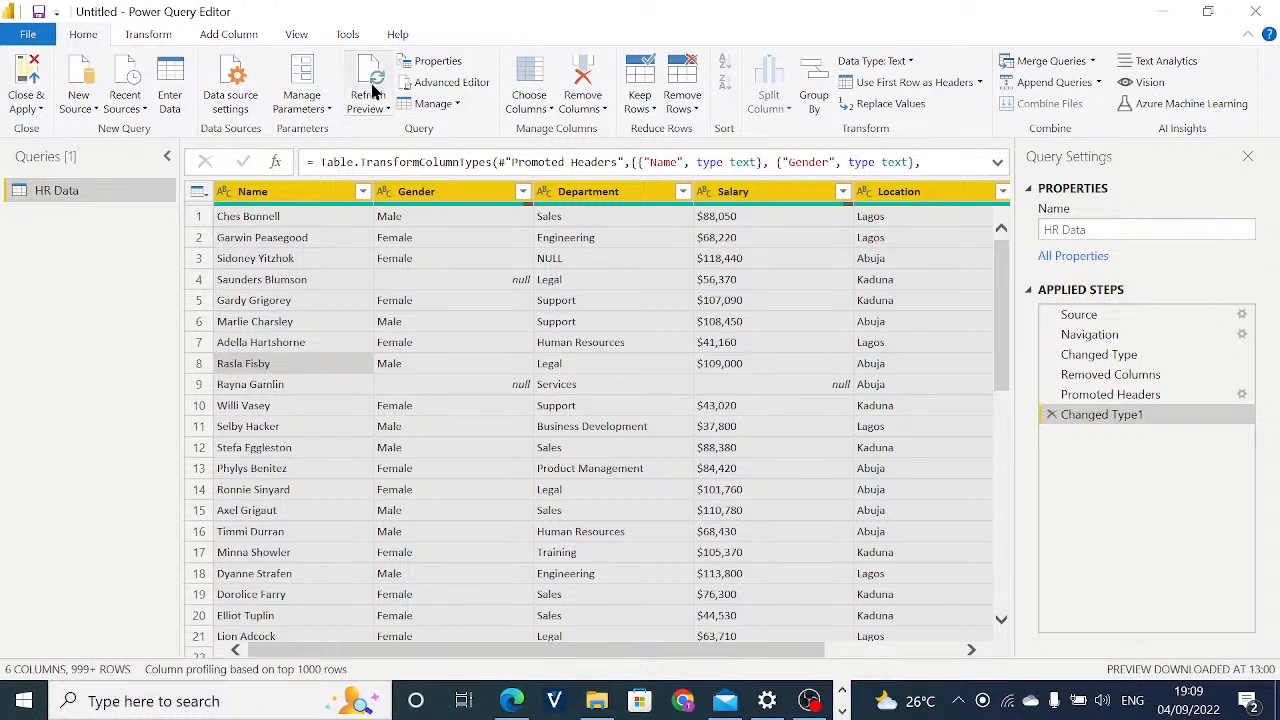
{"action": "left_click", "coordinate": [150, 36]}
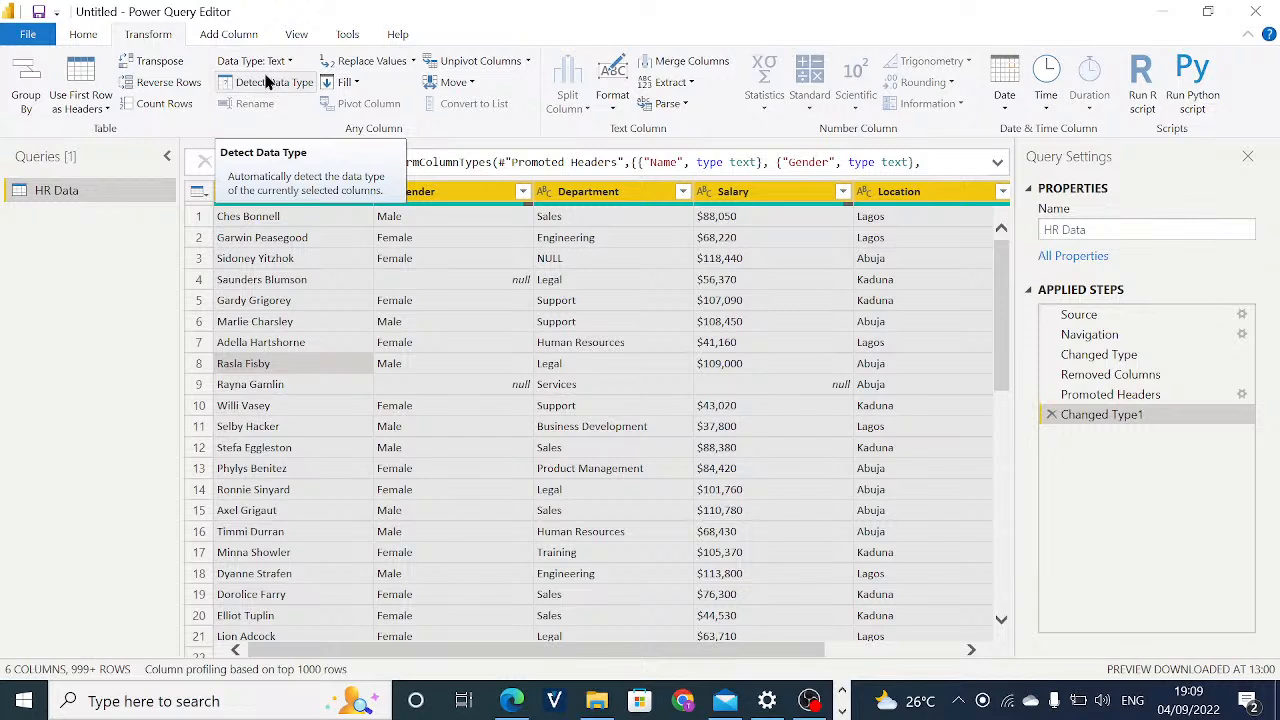
{"action": "left_click", "coordinate": [268, 84]}
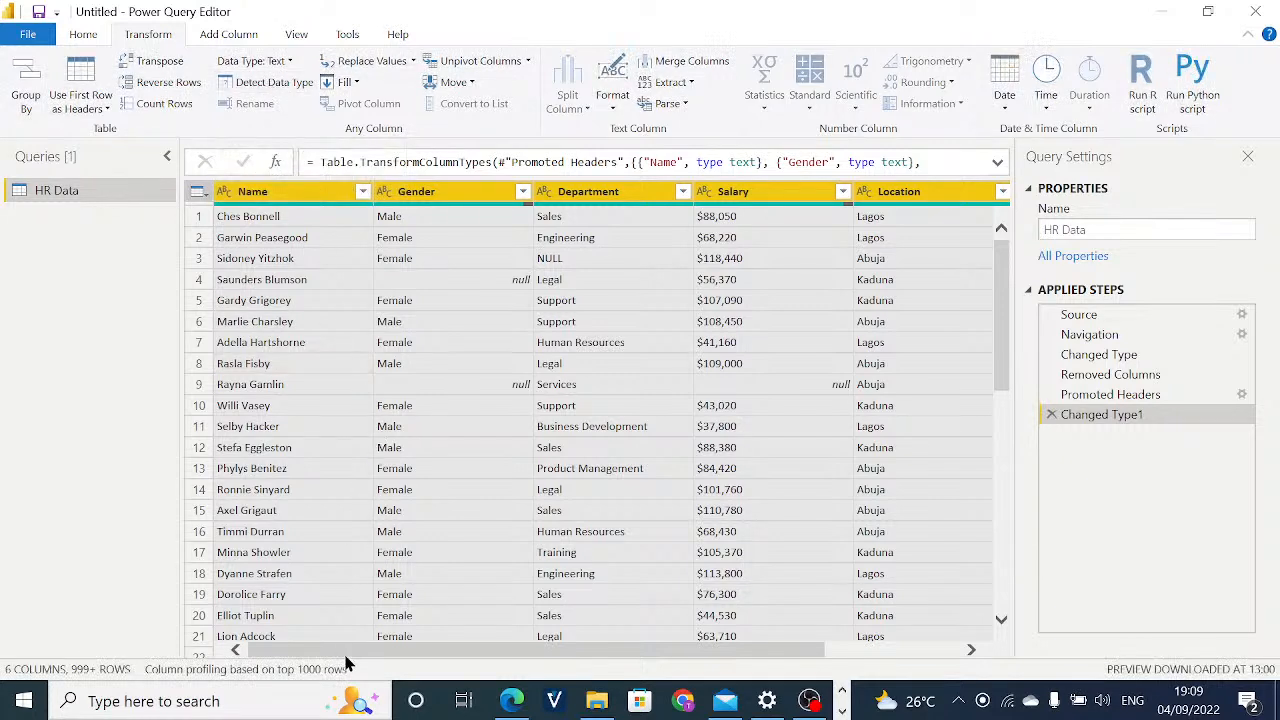
Examine the data type of each column from Name to Rating across the table.
{"action": "left_click_drag", "start_coordinate": [347, 653], "coordinate": [549, 646]}
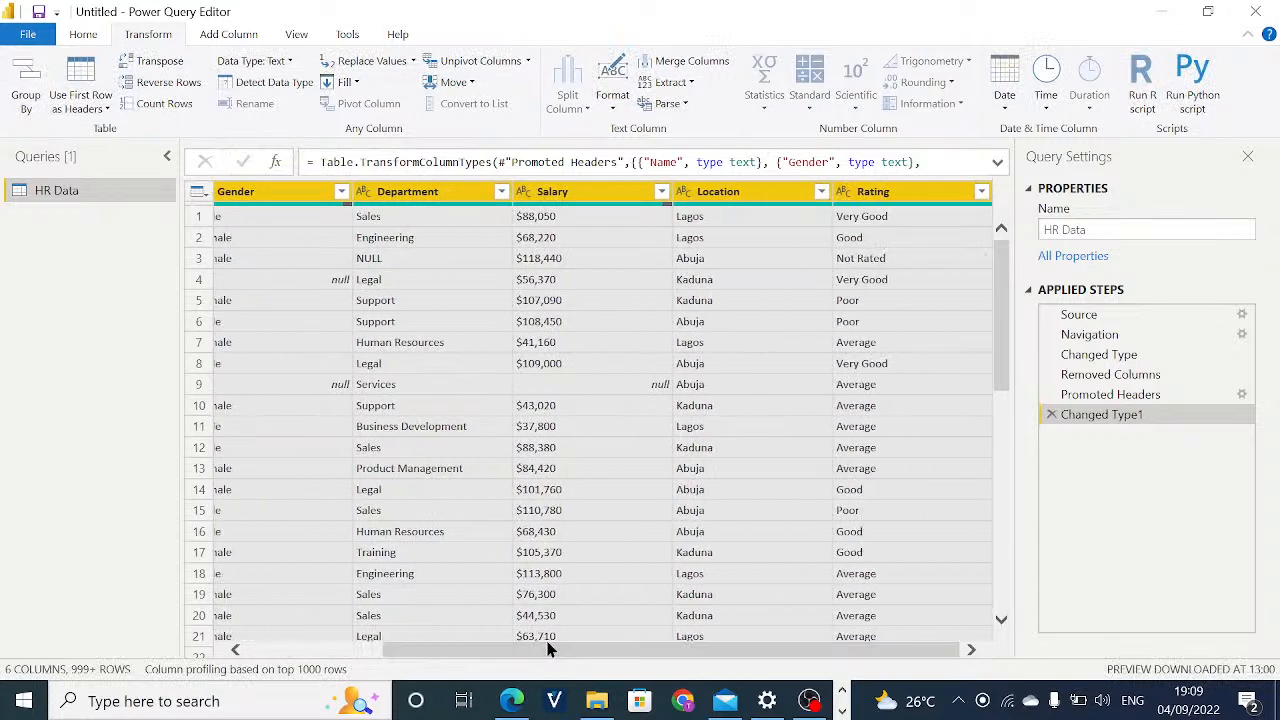
{"action": "left_click", "coordinate": [340, 389]}
{"action": "left_click", "coordinate": [430, 512]}
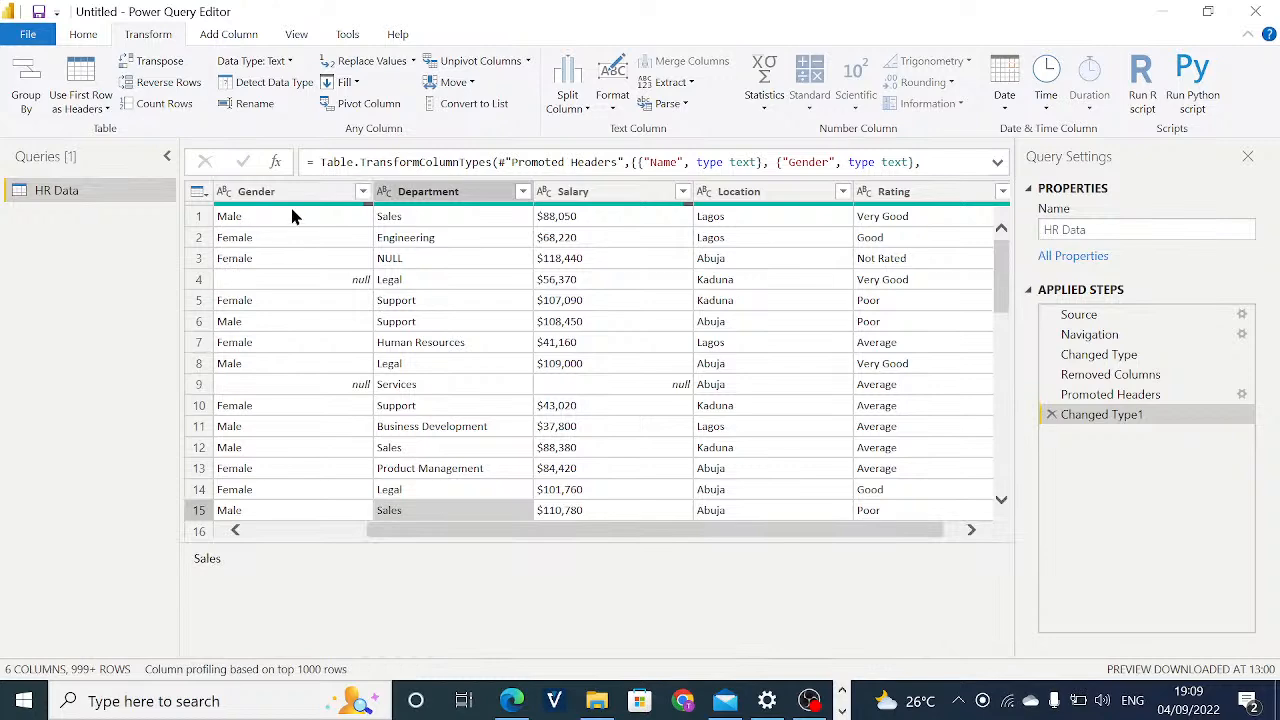
{"action": "left_click", "coordinate": [298, 280]}
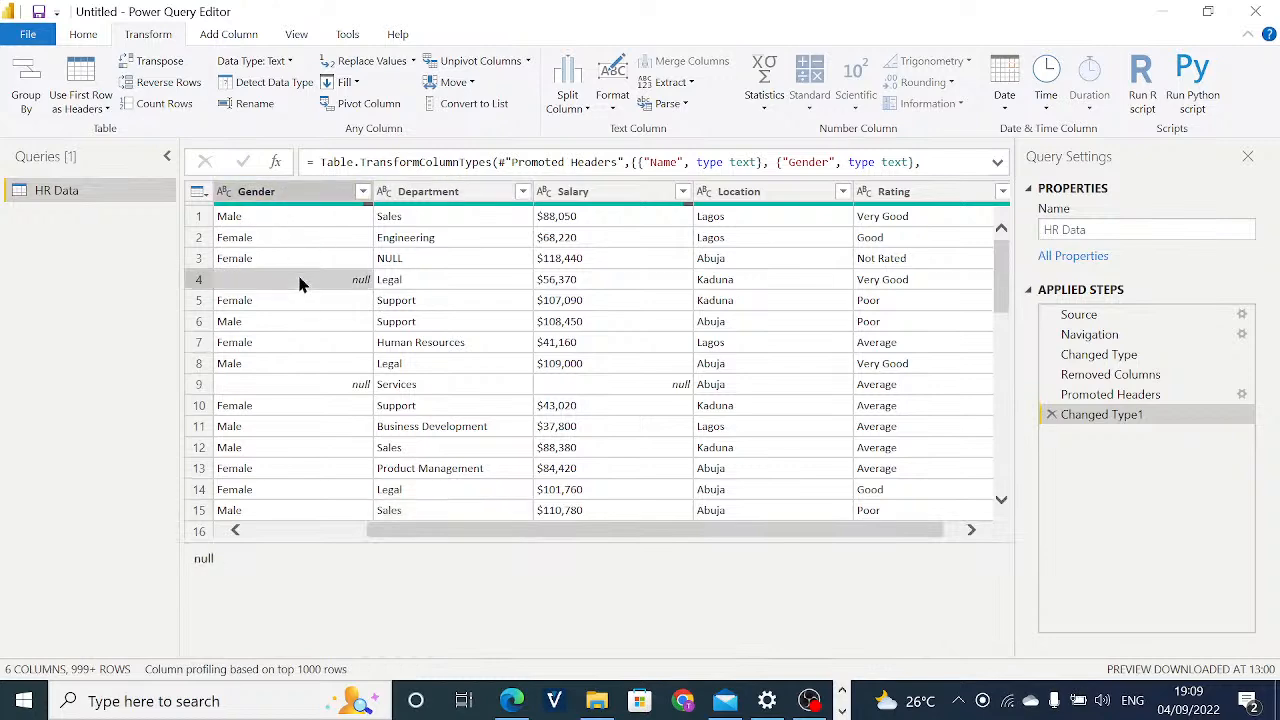
{"action": "key", "text": "ctrl+a"}
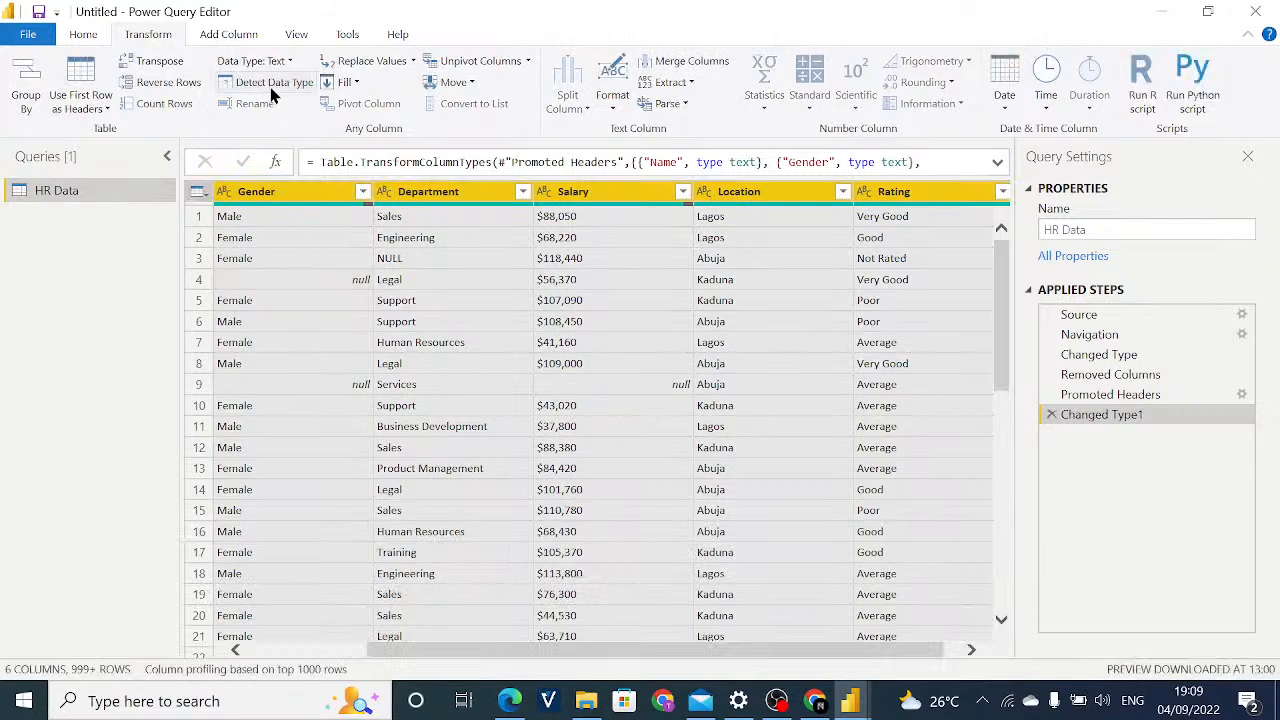
{"action": "left_click", "coordinate": [429, 573]}
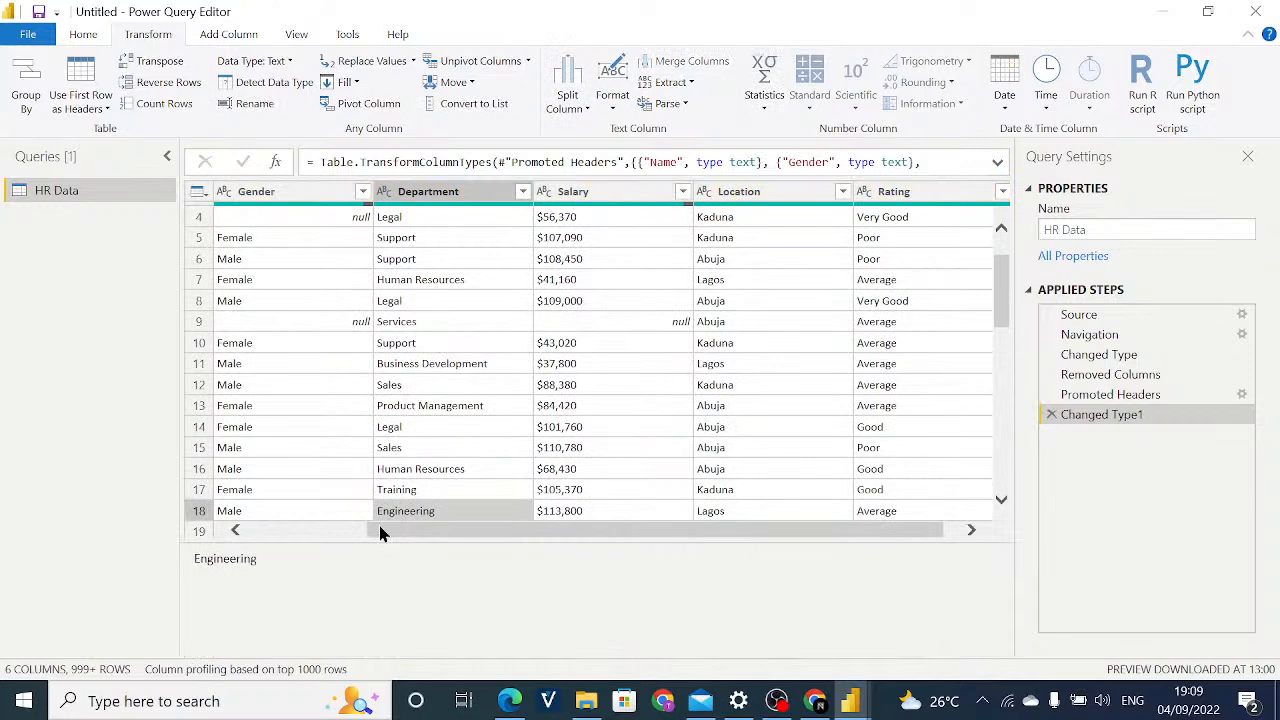
{"action": "left_click_drag", "start_coordinate": [380, 533], "coordinate": [250, 515]}
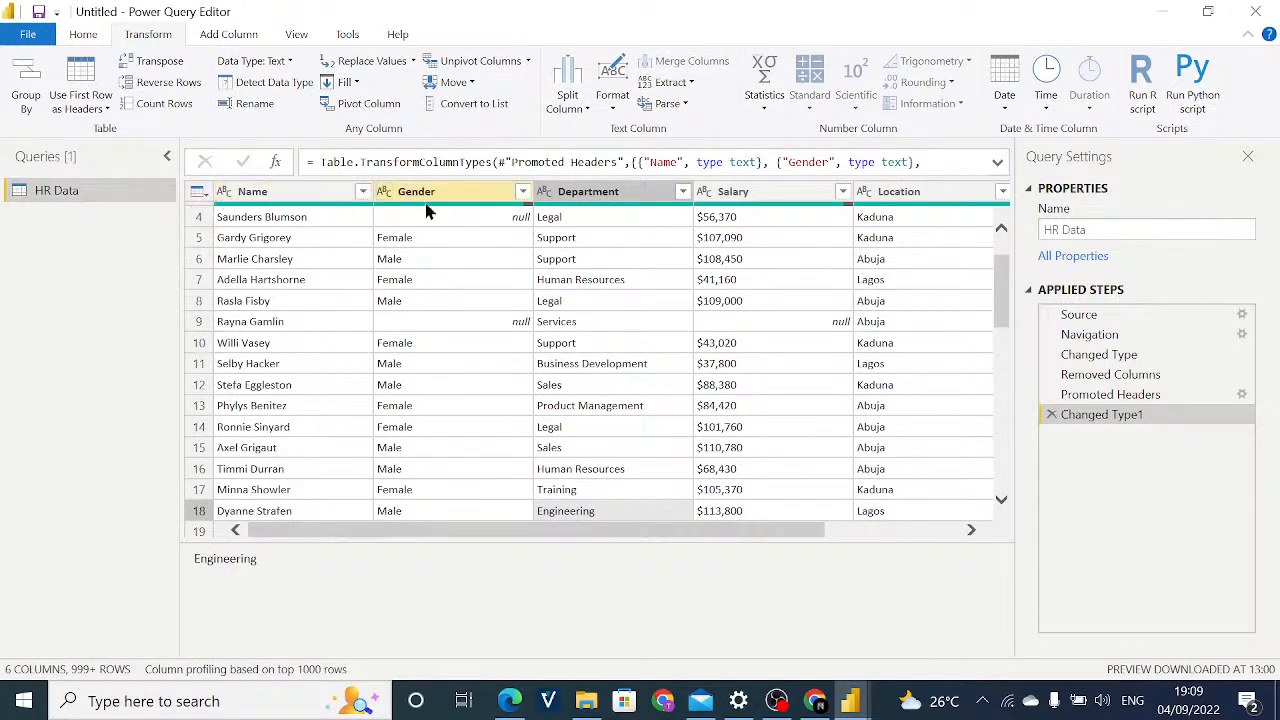
{"action": "left_click_drag", "start_coordinate": [574, 531], "coordinate": [743, 487]}
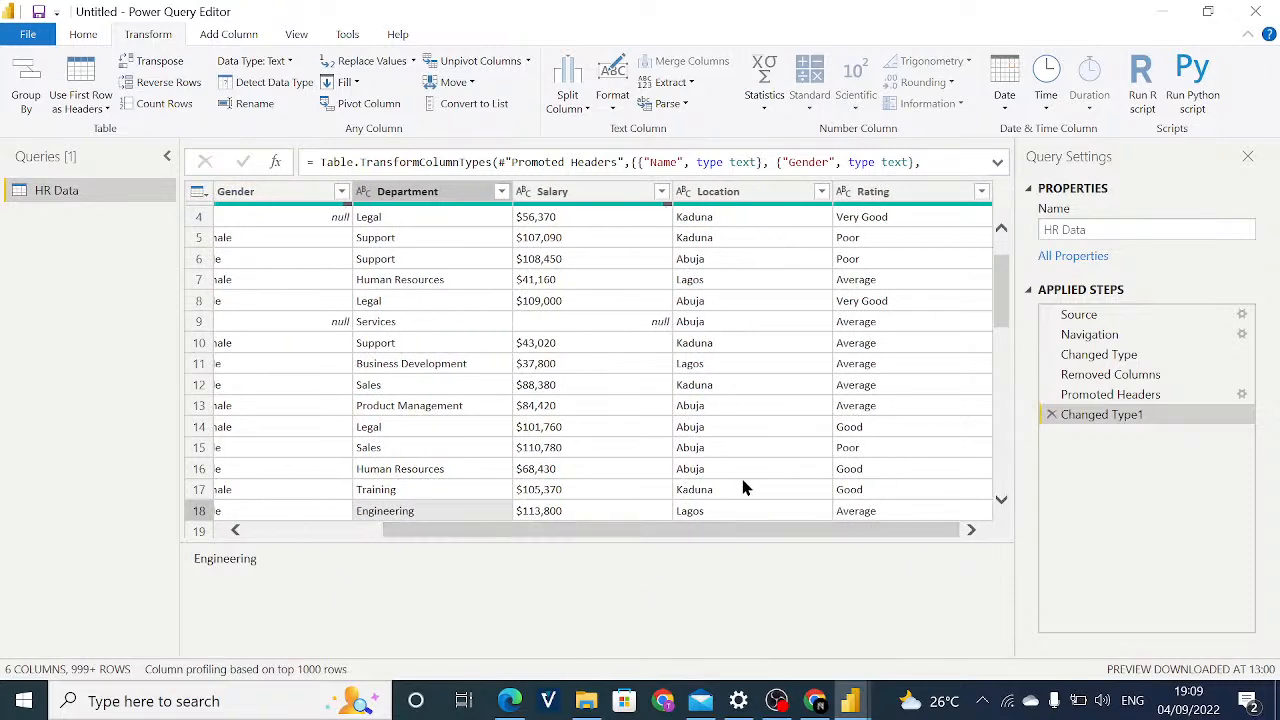
{"action": "left_click_drag", "start_coordinate": [596, 531], "coordinate": [320, 545]}
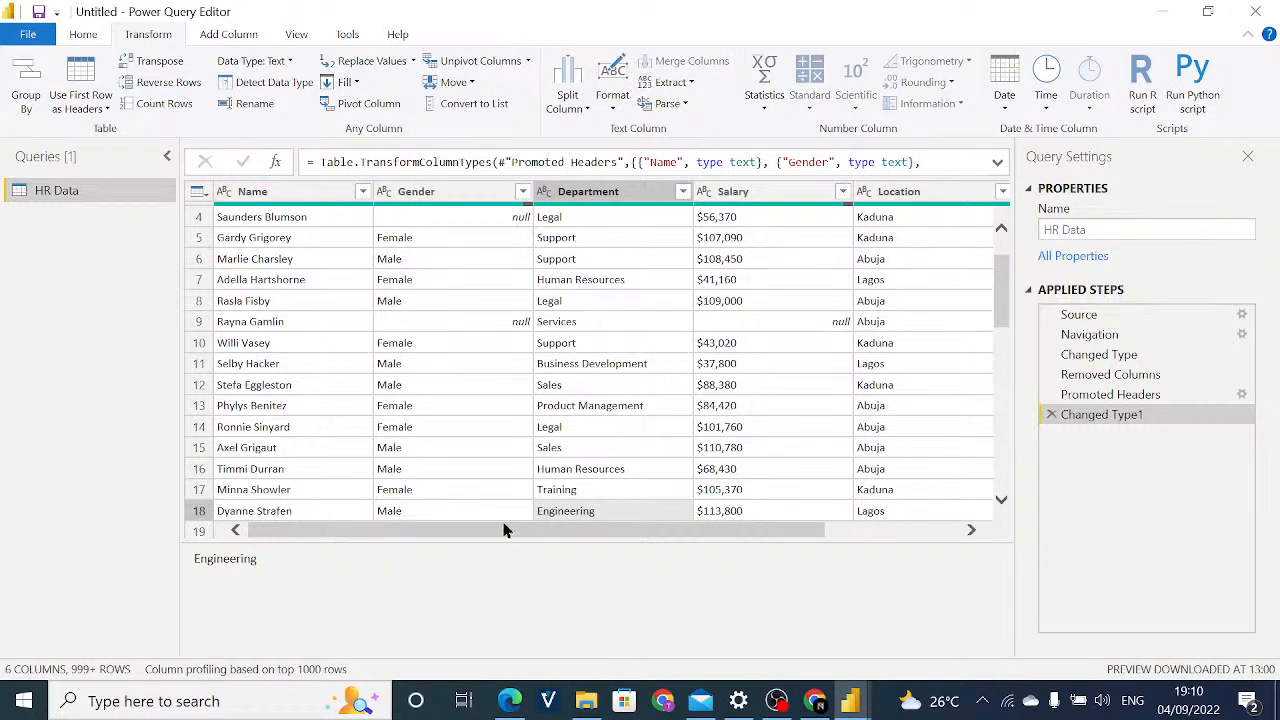
Change the Salary column's data type to Fixed decimal number, adding the conversion as a new step.
{"action": "left_click_drag", "start_coordinate": [508, 534], "coordinate": [591, 540]}
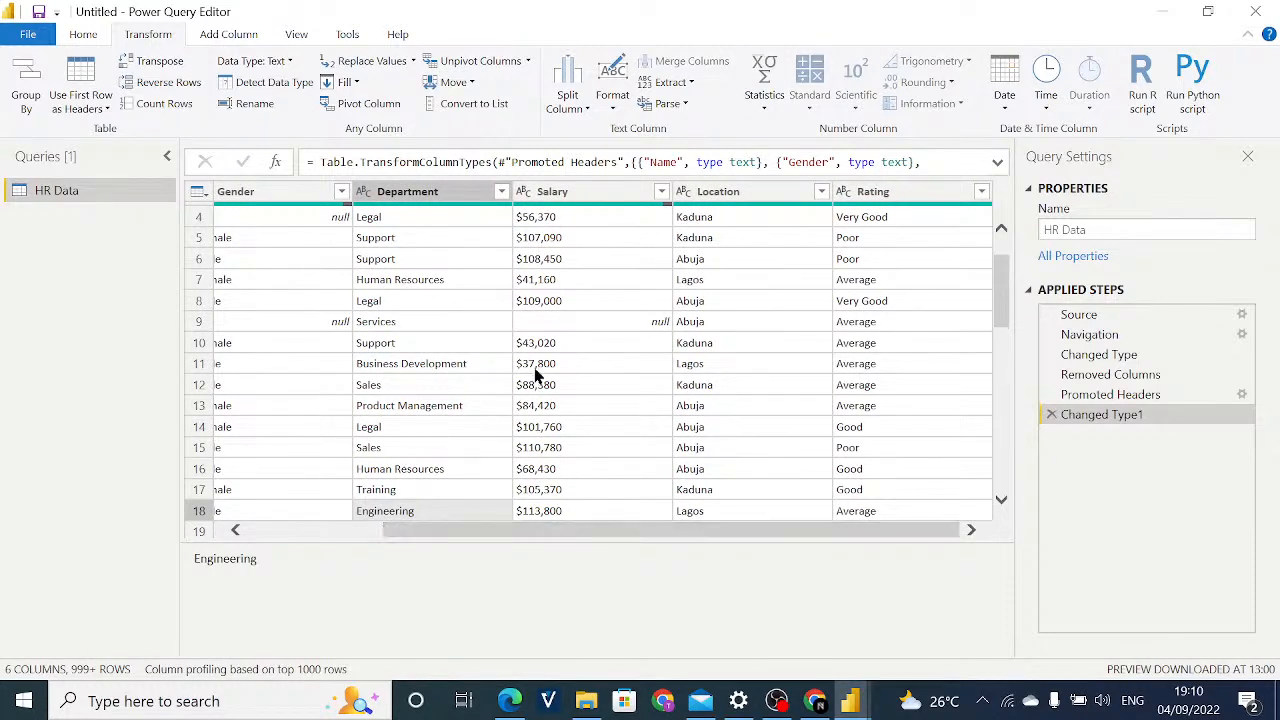
{"action": "left_click", "coordinate": [525, 199]}
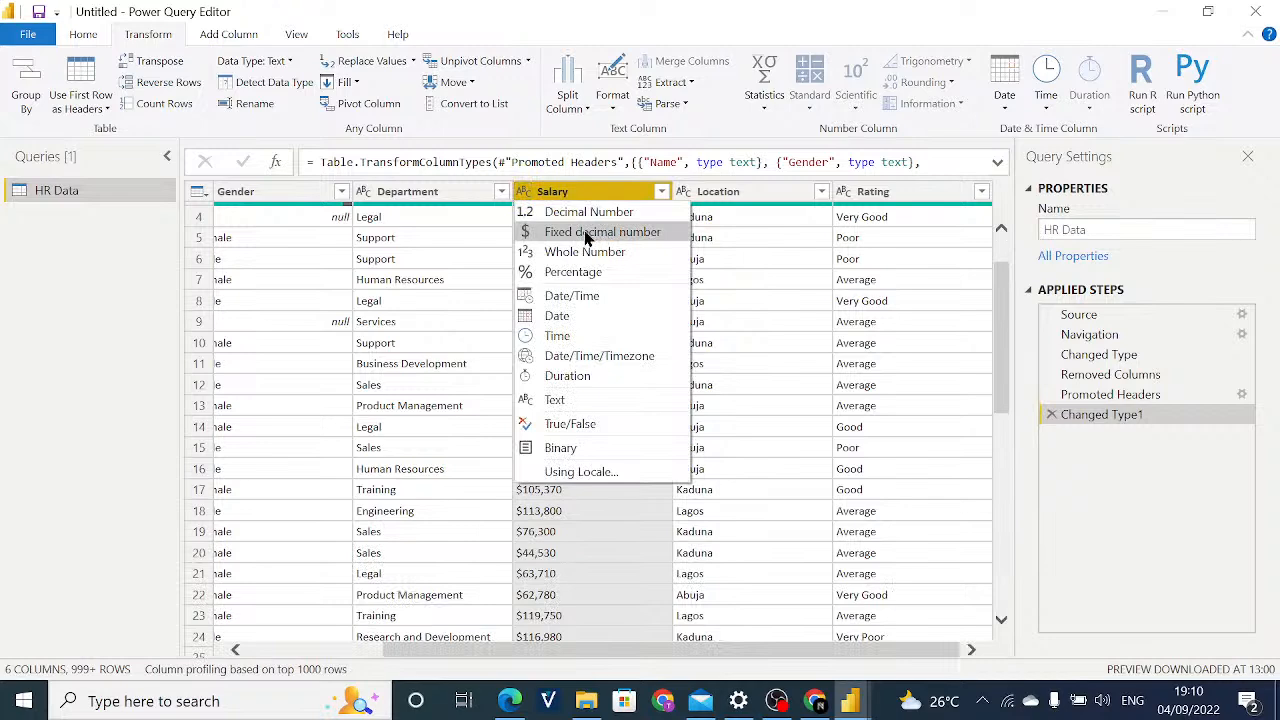
{"action": "left_click", "coordinate": [548, 240]}
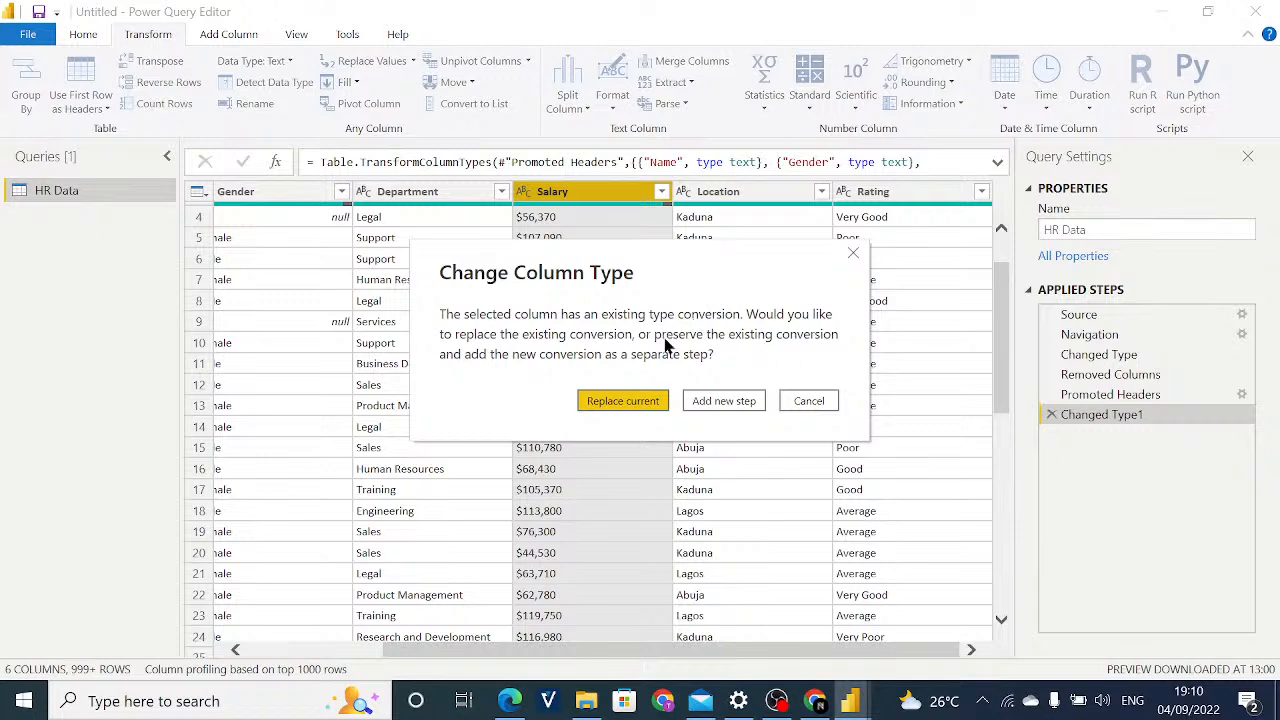
{"action": "left_click", "coordinate": [744, 403]}
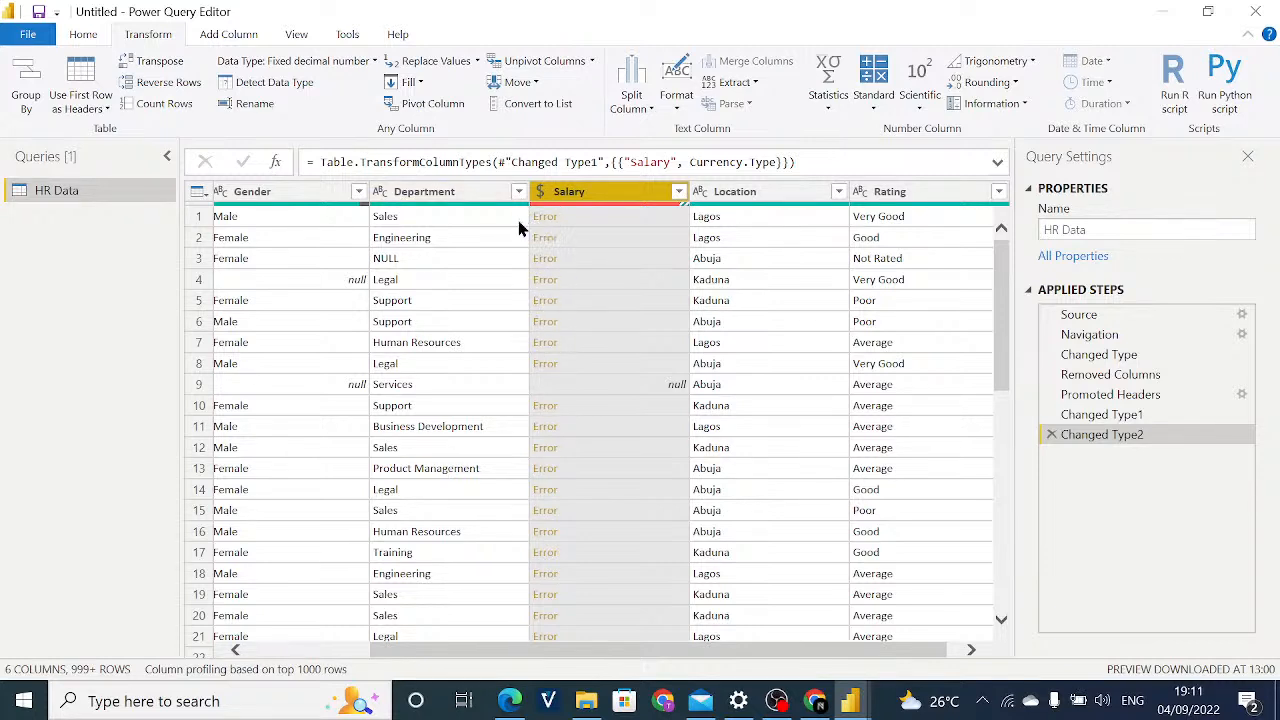
{"action": "mouse_move", "coordinate": [558, 212]}
Set the current file's locale for import to English (United States) in the regional settings and apply the options.
{"action": "left_click", "coordinate": [29, 36]}
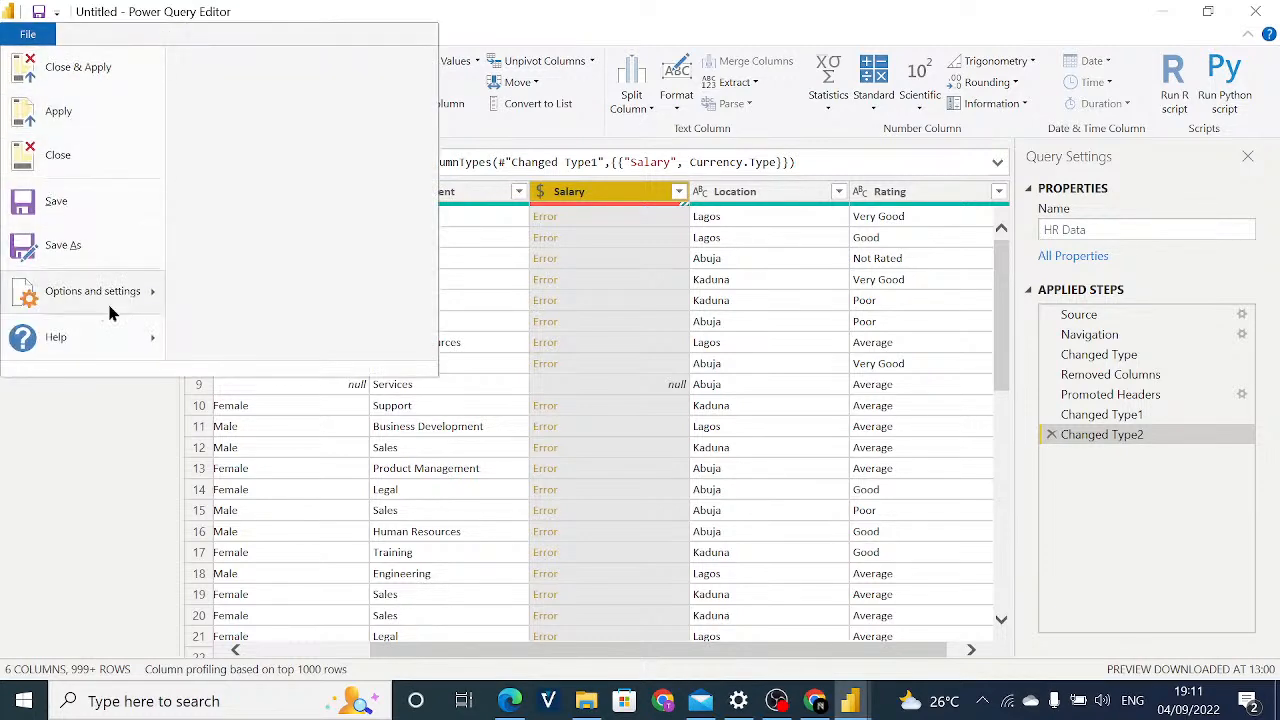
{"action": "mouse_move", "coordinate": [116, 318]}
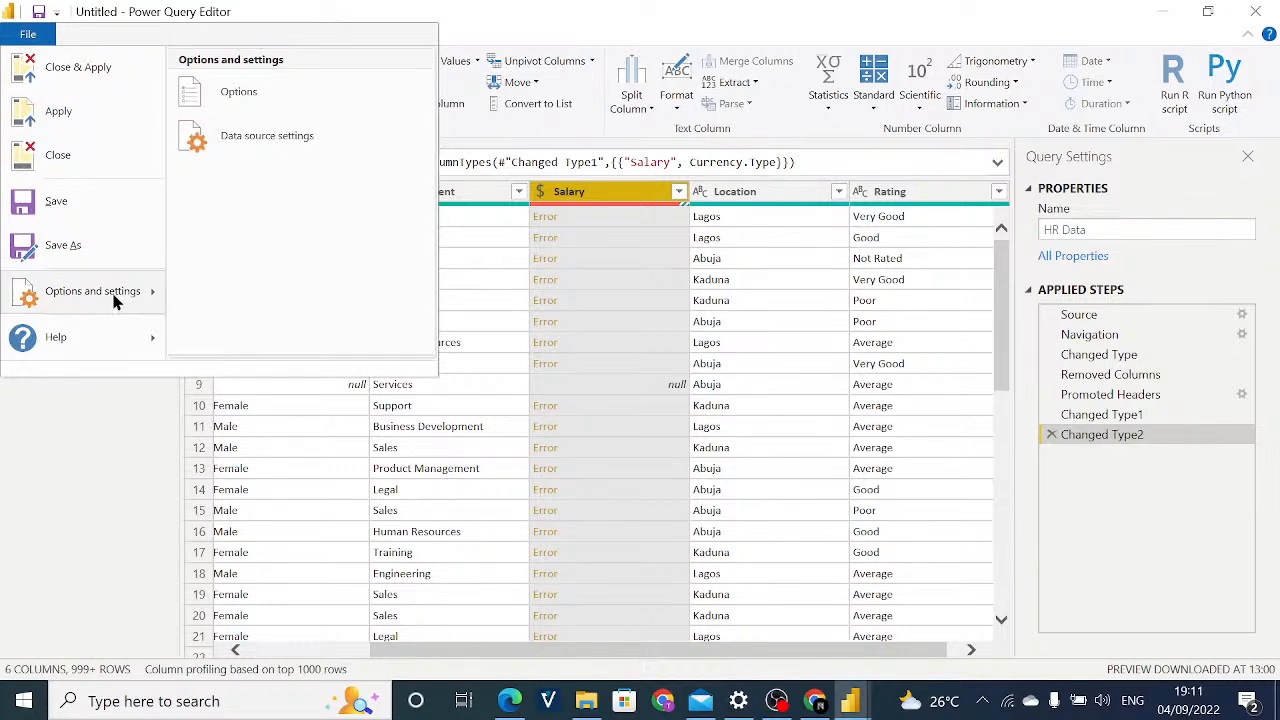
{"action": "left_click", "coordinate": [196, 106]}
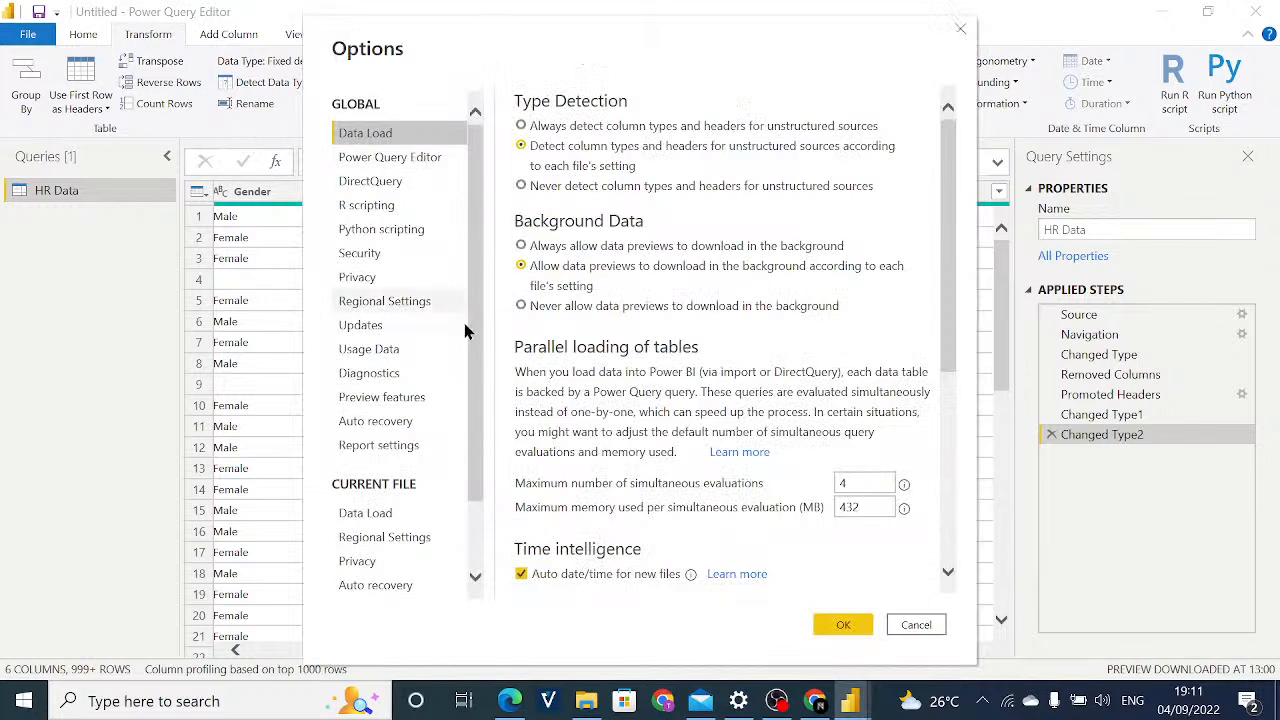
{"action": "left_click", "coordinate": [387, 546]}
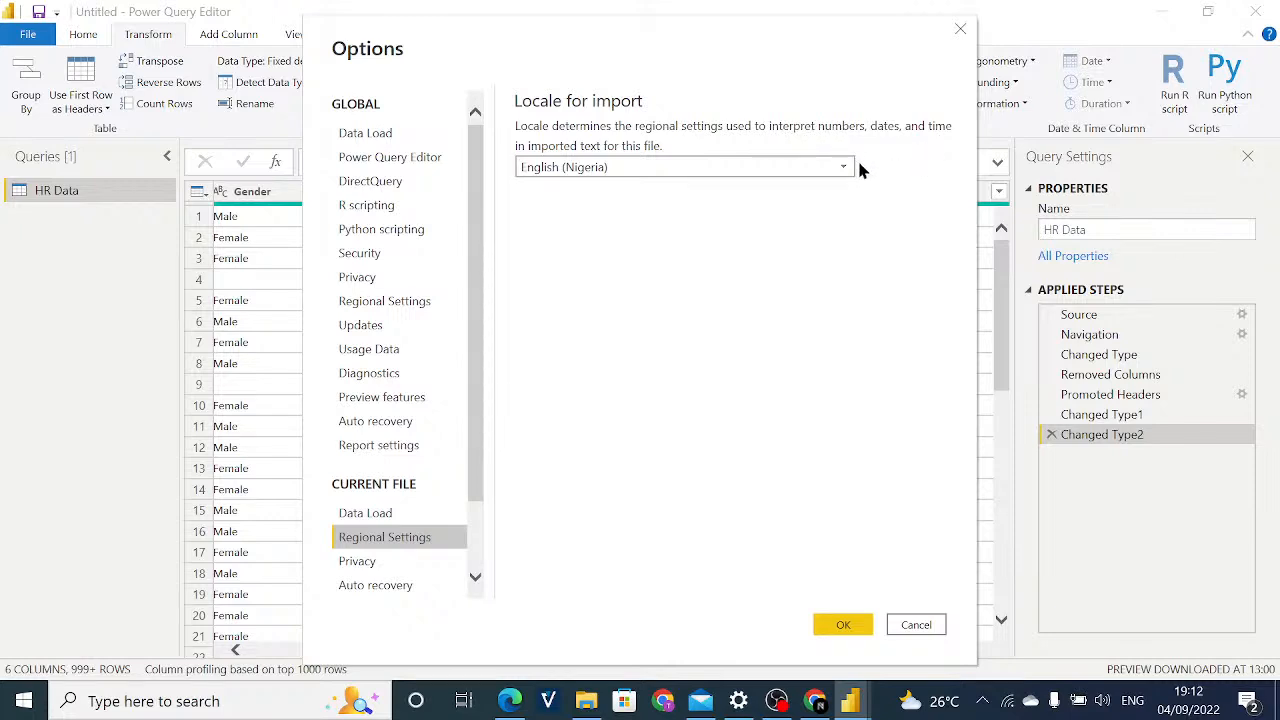
{"action": "left_click", "coordinate": [773, 168]}
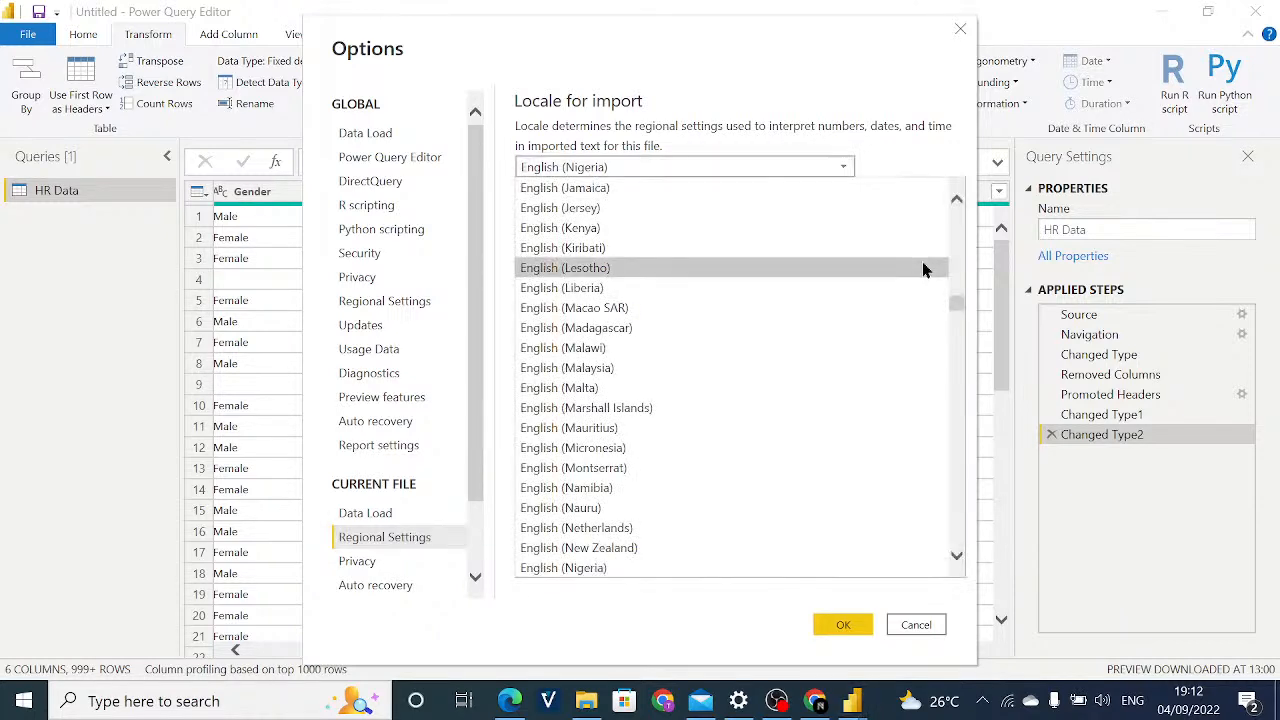
{"action": "scroll", "coordinate": [922, 268], "scroll_direction": "down", "scroll_amount": 2}
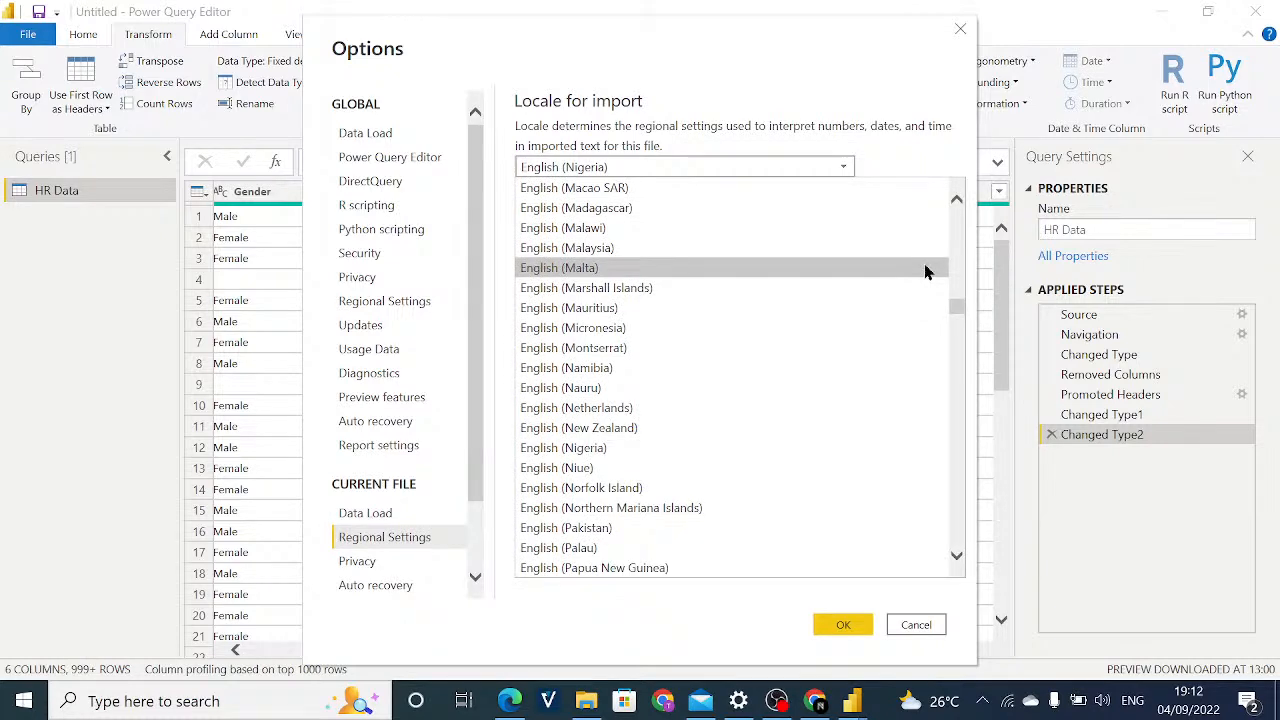
{"action": "scroll", "coordinate": [925, 270], "scroll_direction": "down", "scroll_amount": 4}
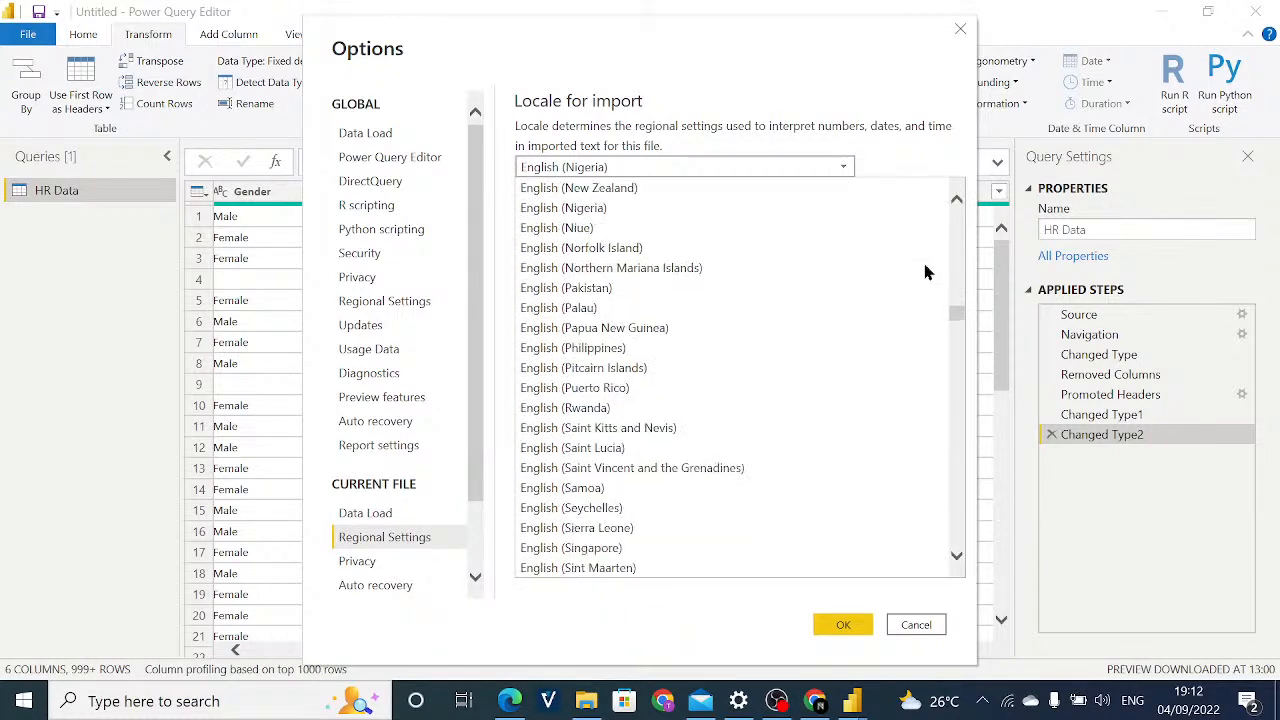
{"action": "scroll", "coordinate": [925, 271], "scroll_direction": "down", "scroll_amount": 9}
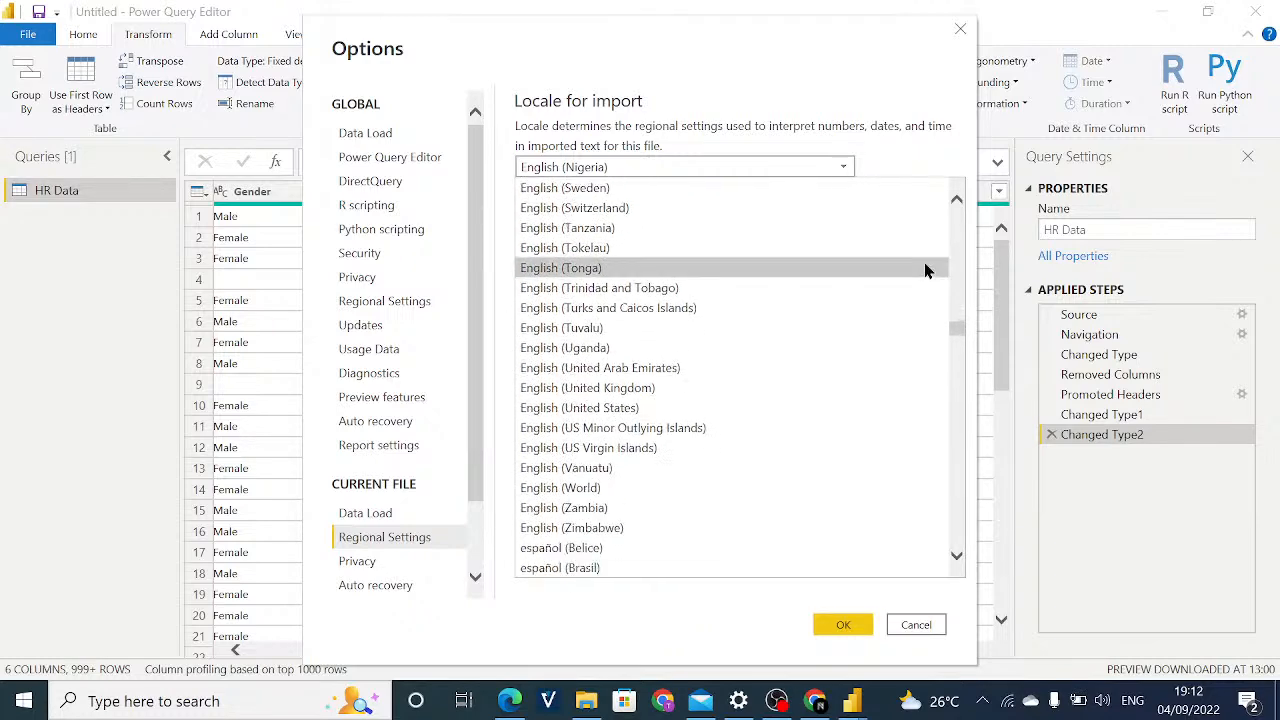
{"action": "scroll", "coordinate": [924, 270], "scroll_direction": "down", "scroll_amount": 2}
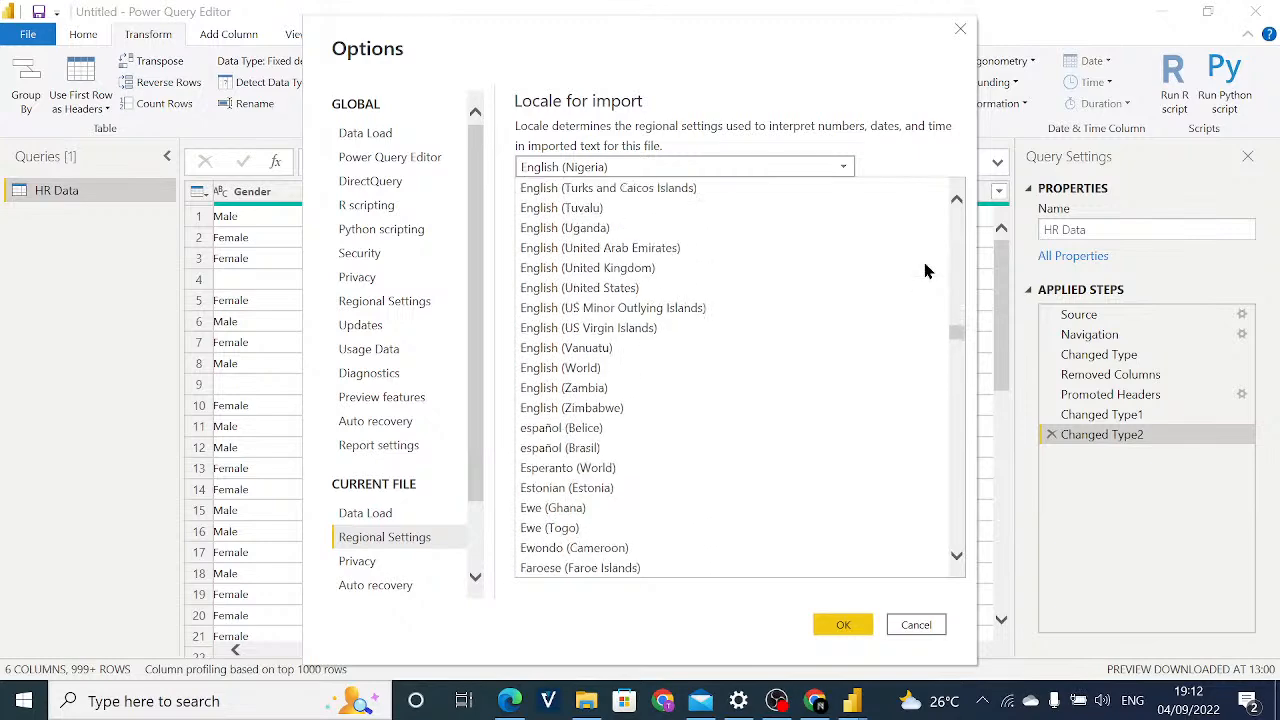
{"action": "scroll", "coordinate": [628, 326], "scroll_direction": "up", "scroll_amount": 1}
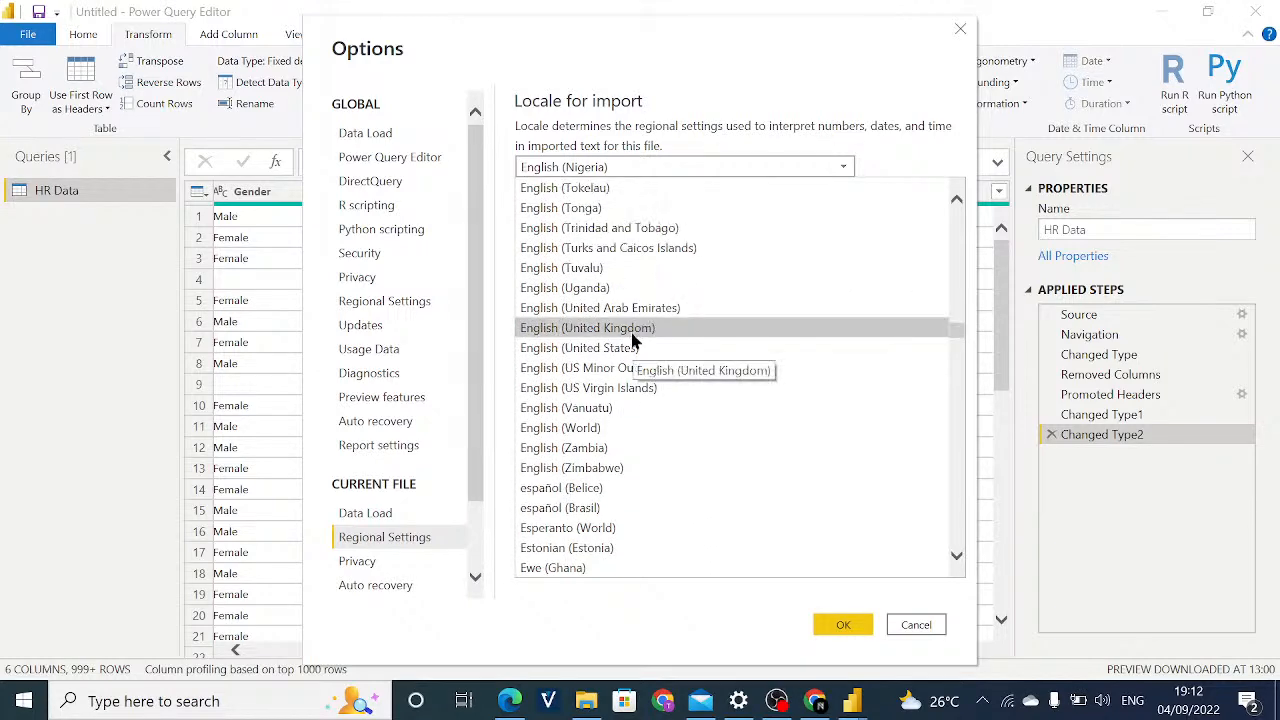
{"action": "left_click", "coordinate": [626, 347]}
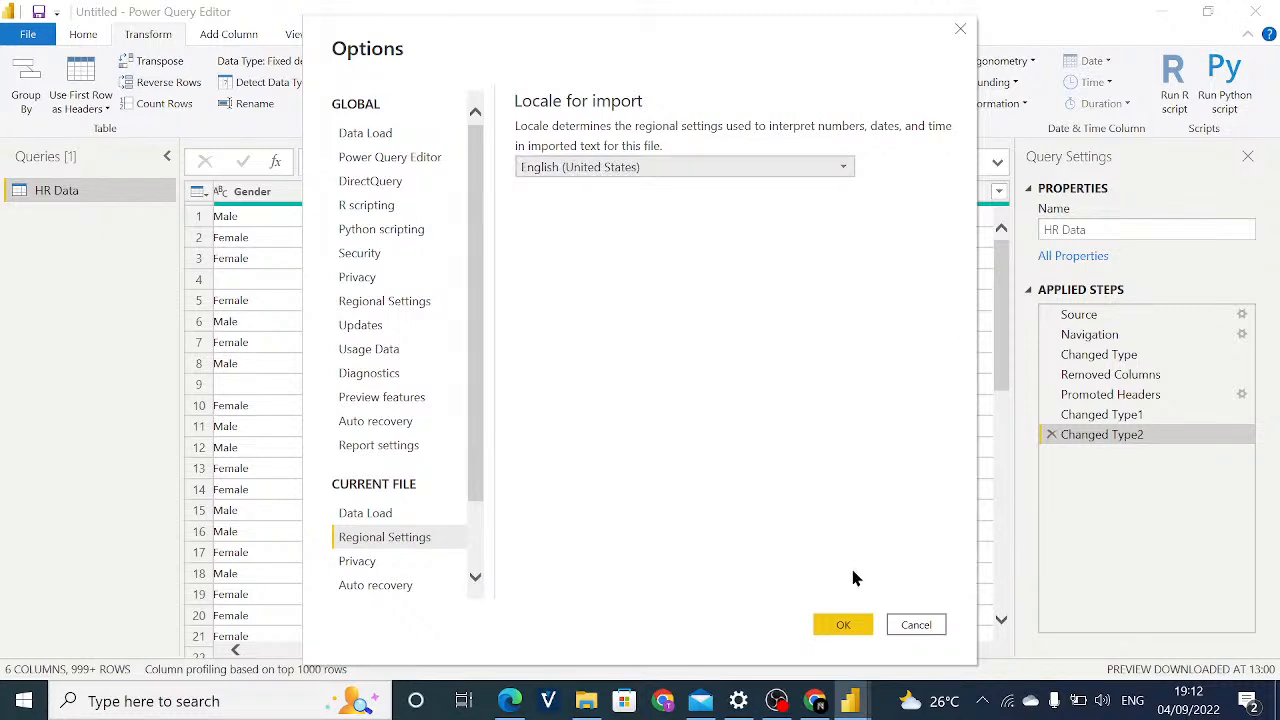
{"action": "left_click", "coordinate": [856, 623]}
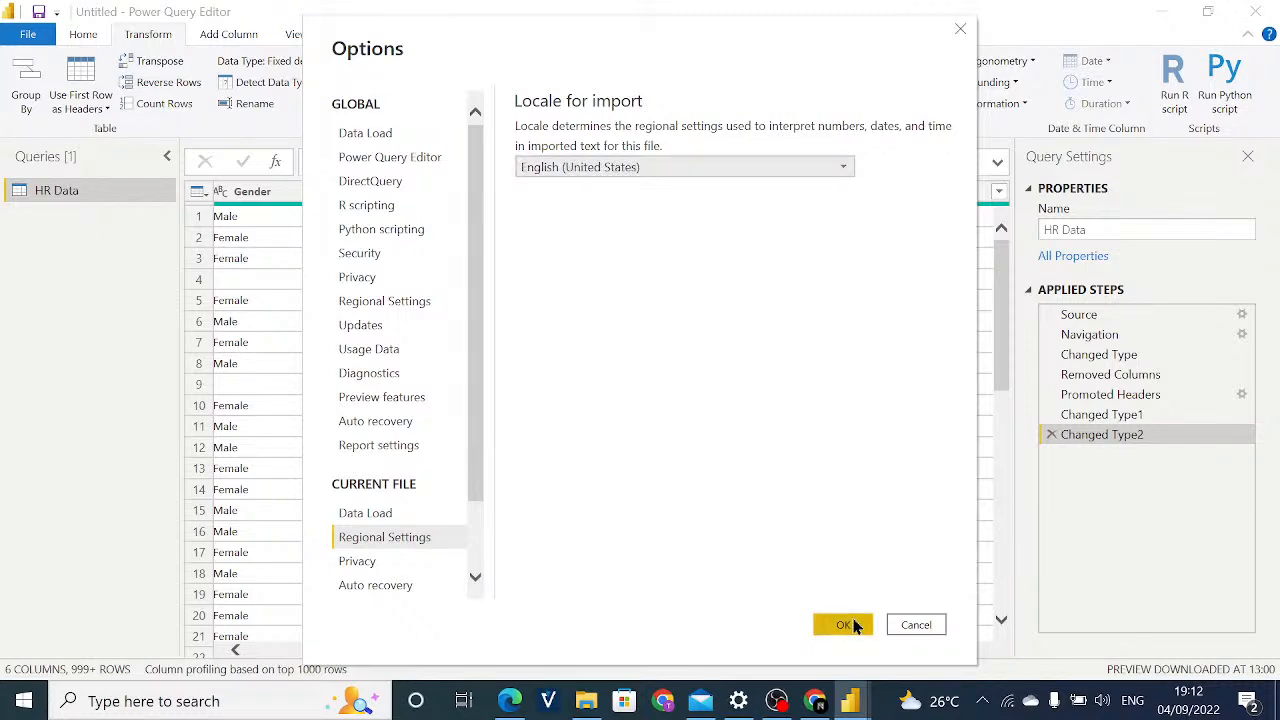
{"action": "left_click", "coordinate": [854, 623]}
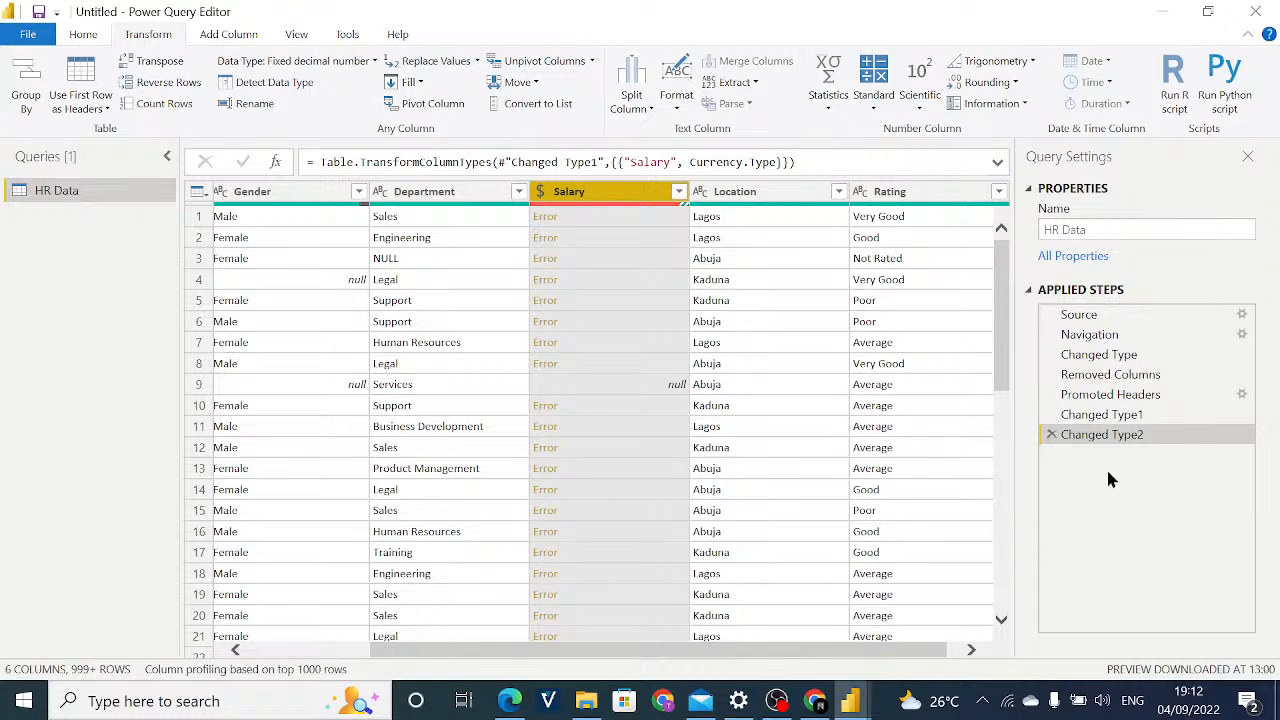
Delete the Changed Type2 step and convert the Salary column to Fixed decimal number again as a new step.
{"action": "left_click", "coordinate": [1051, 435]}
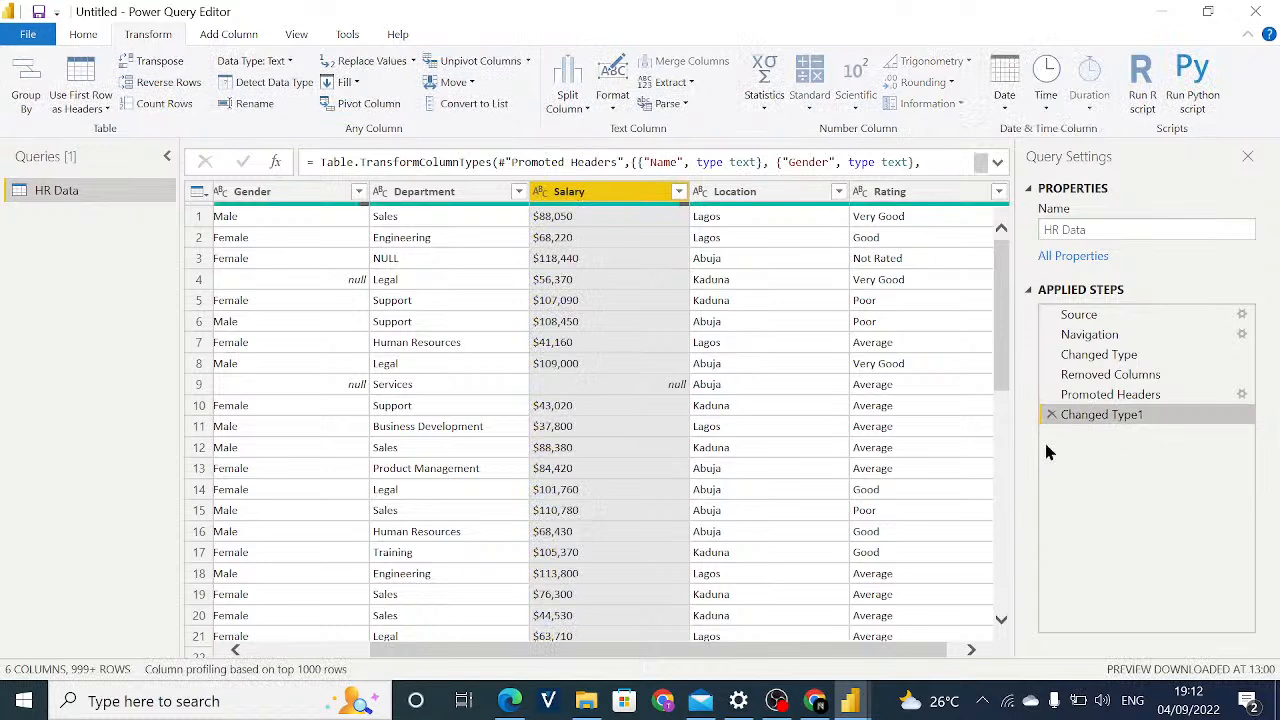
{"action": "left_click", "coordinate": [541, 191]}
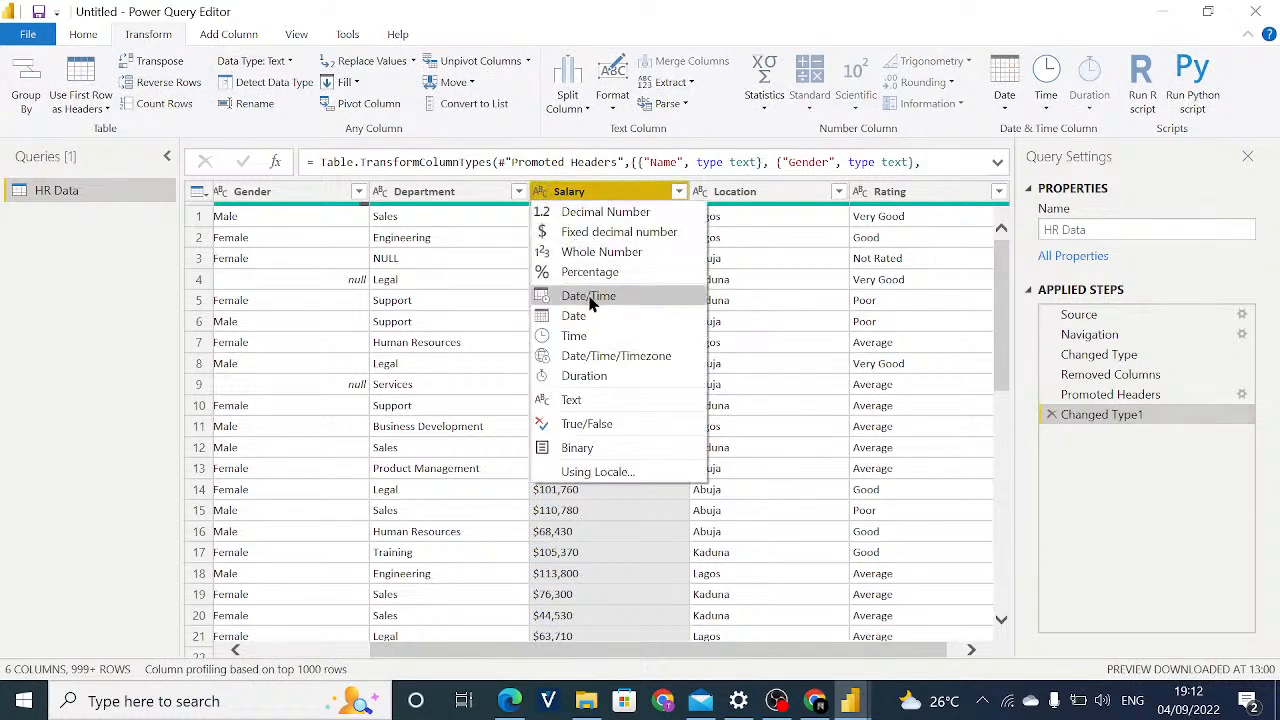
{"action": "left_click", "coordinate": [585, 233]}
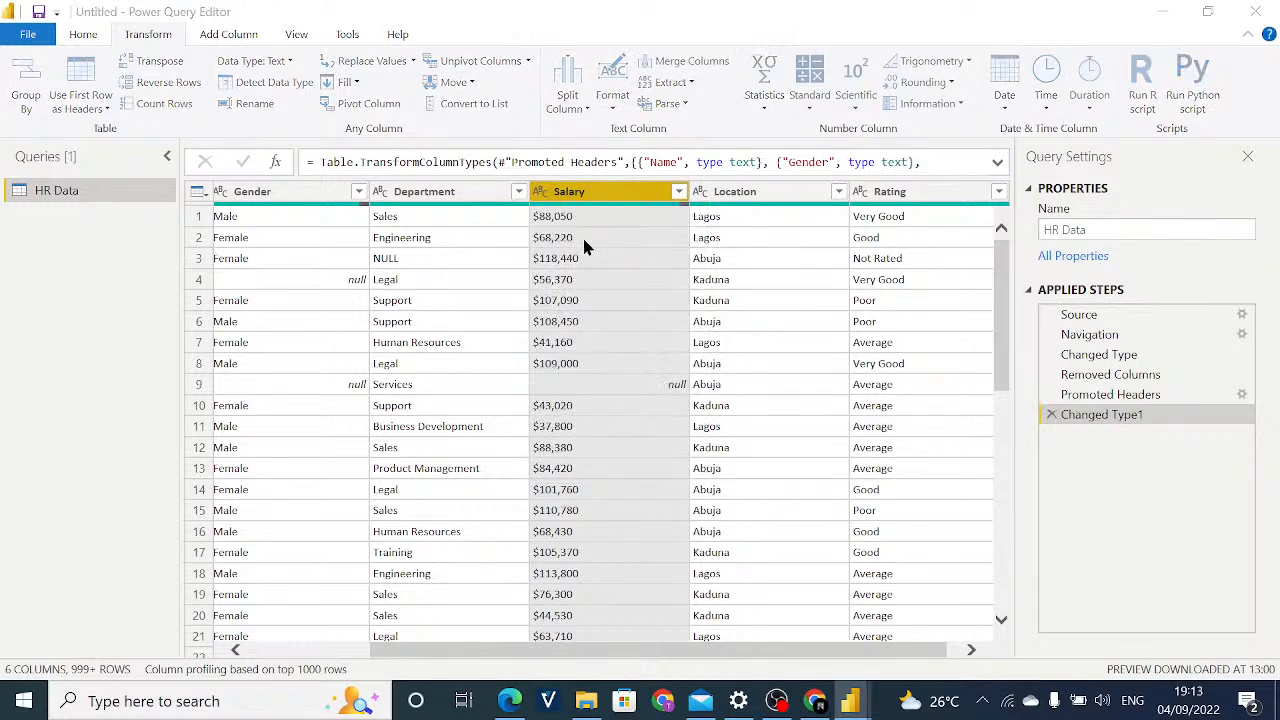
{"action": "left_click", "coordinate": [734, 400]}
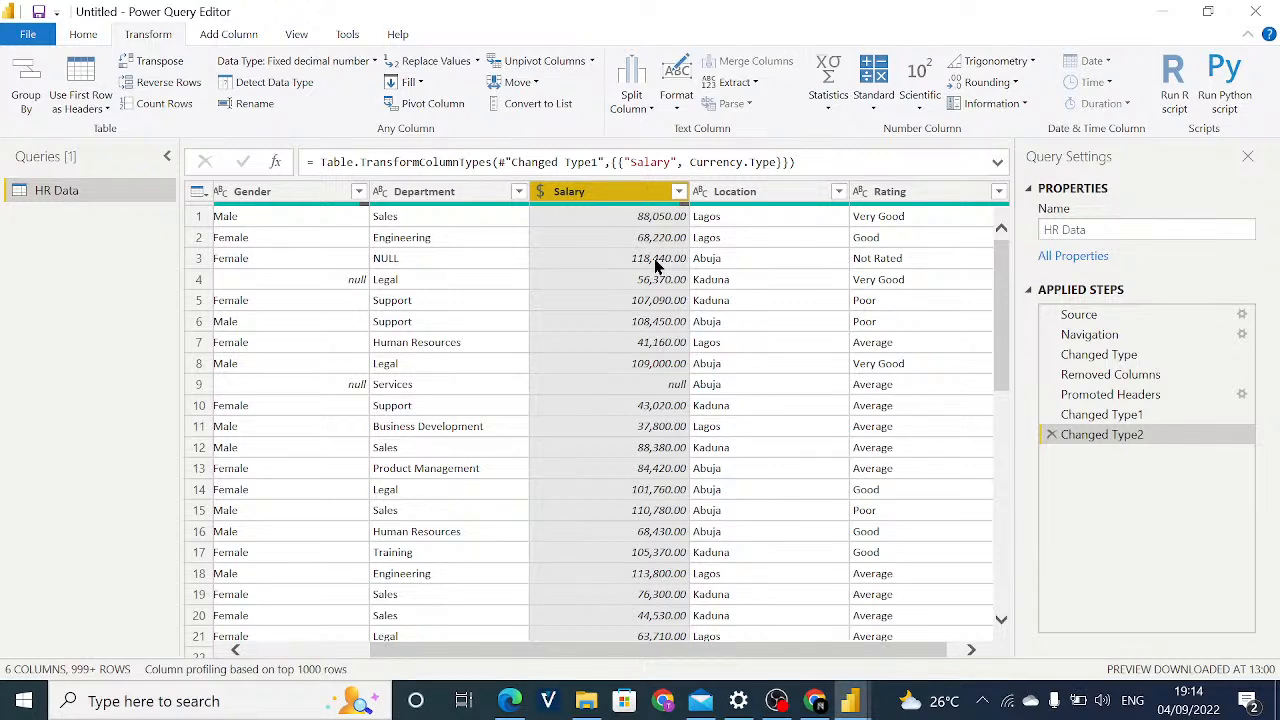
Review the table's columns from Name to Location, checking the converted Salary values and the null entry in Gender.
{"action": "left_click_drag", "start_coordinate": [597, 650], "coordinate": [449, 643]}
{"action": "left_click", "coordinate": [480, 345]}
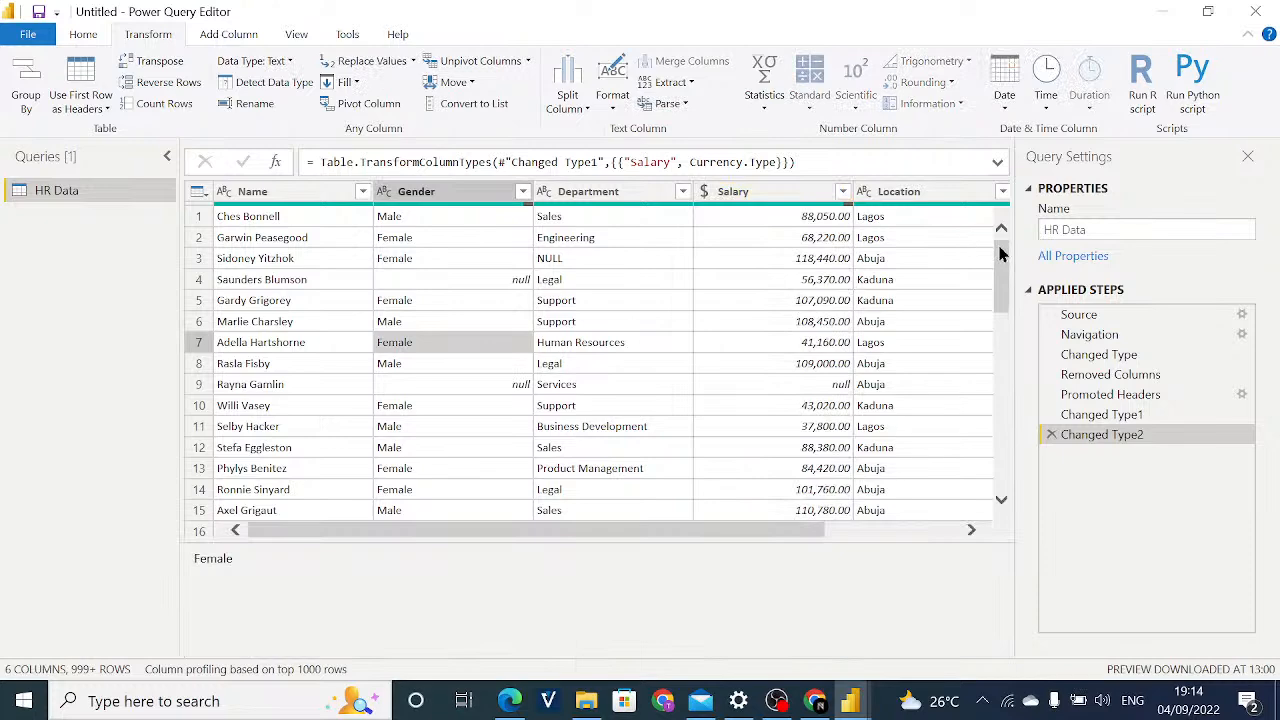
{"action": "mouse_move", "coordinate": [1002, 258]}
{"action": "left_mouse_down"}
{"action": "mouse_move", "coordinate": [1004, 270]}
{"action": "mouse_move", "coordinate": [1006, 245]}
{"action": "left_mouse_up"}
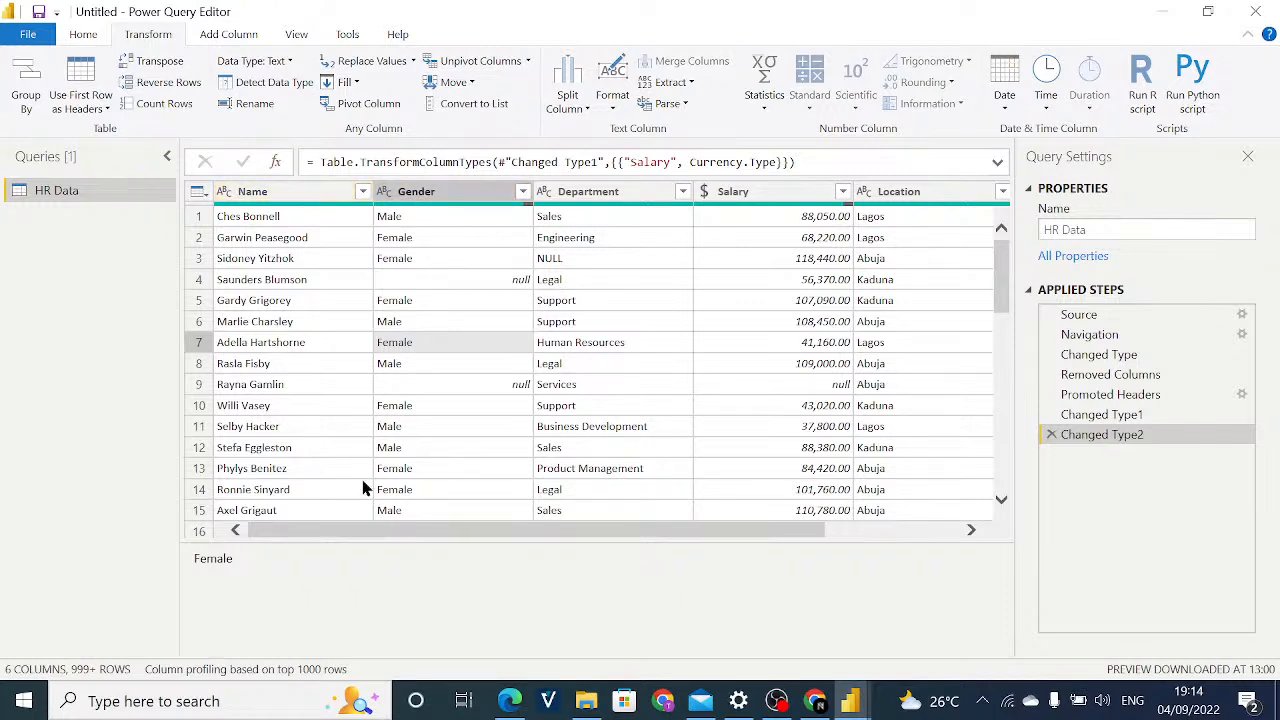
{"action": "left_click_drag", "start_coordinate": [343, 534], "coordinate": [326, 510]}
{"action": "left_click", "coordinate": [323, 191]}
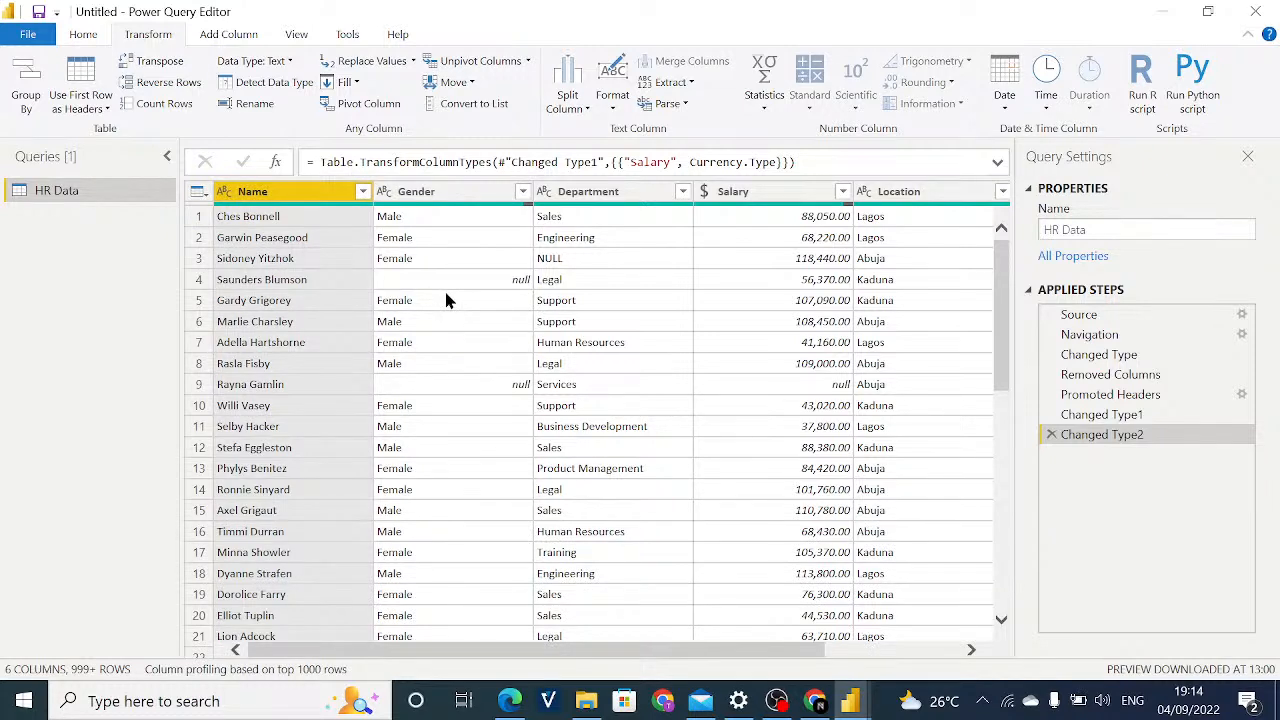
{"action": "left_click", "coordinate": [443, 280]}
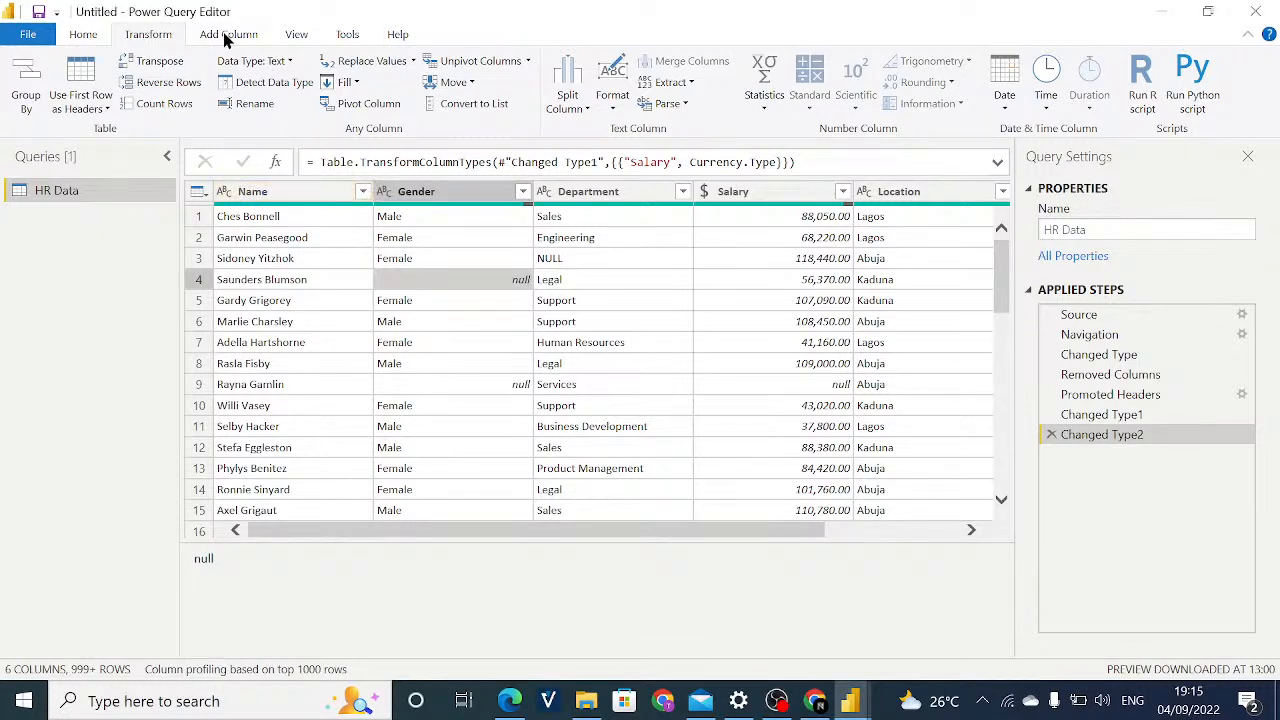
Turn on Column distribution for the data preview and inspect the distinct and unique details of the Gender column.
{"action": "left_click", "coordinate": [292, 35]}
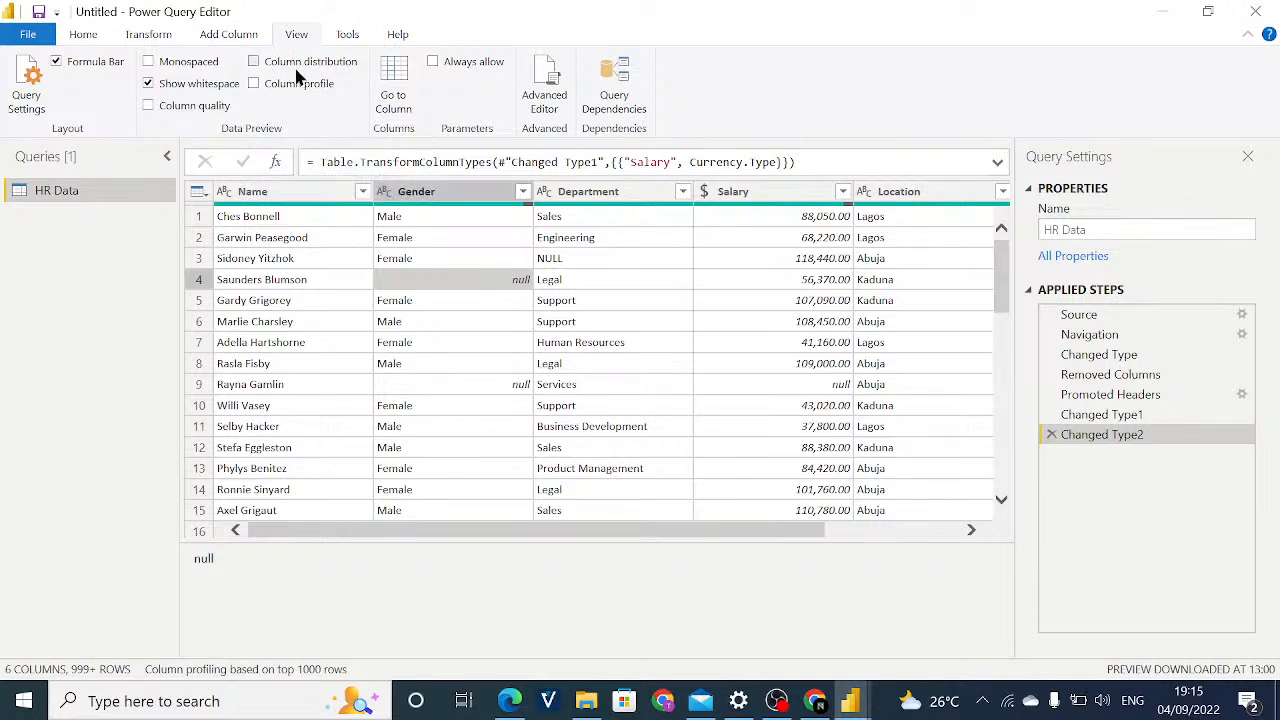
{"action": "left_click", "coordinate": [293, 66]}
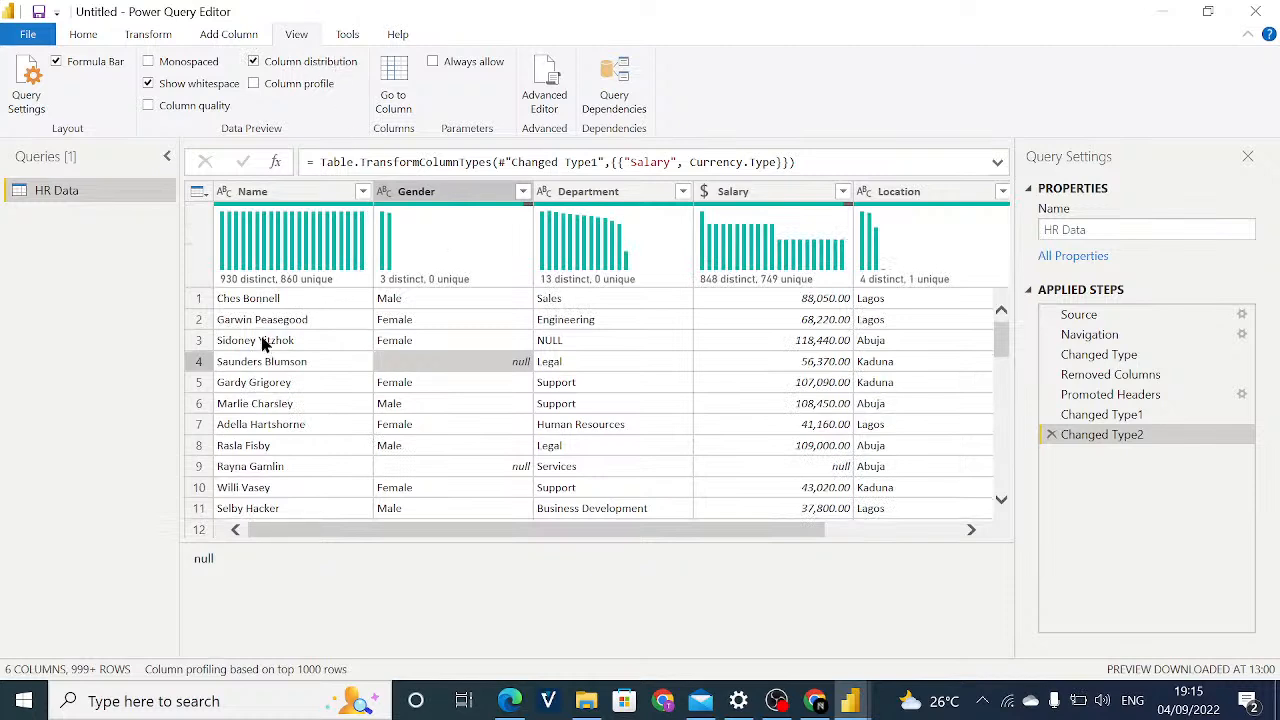
{"action": "mouse_move", "coordinate": [257, 279]}
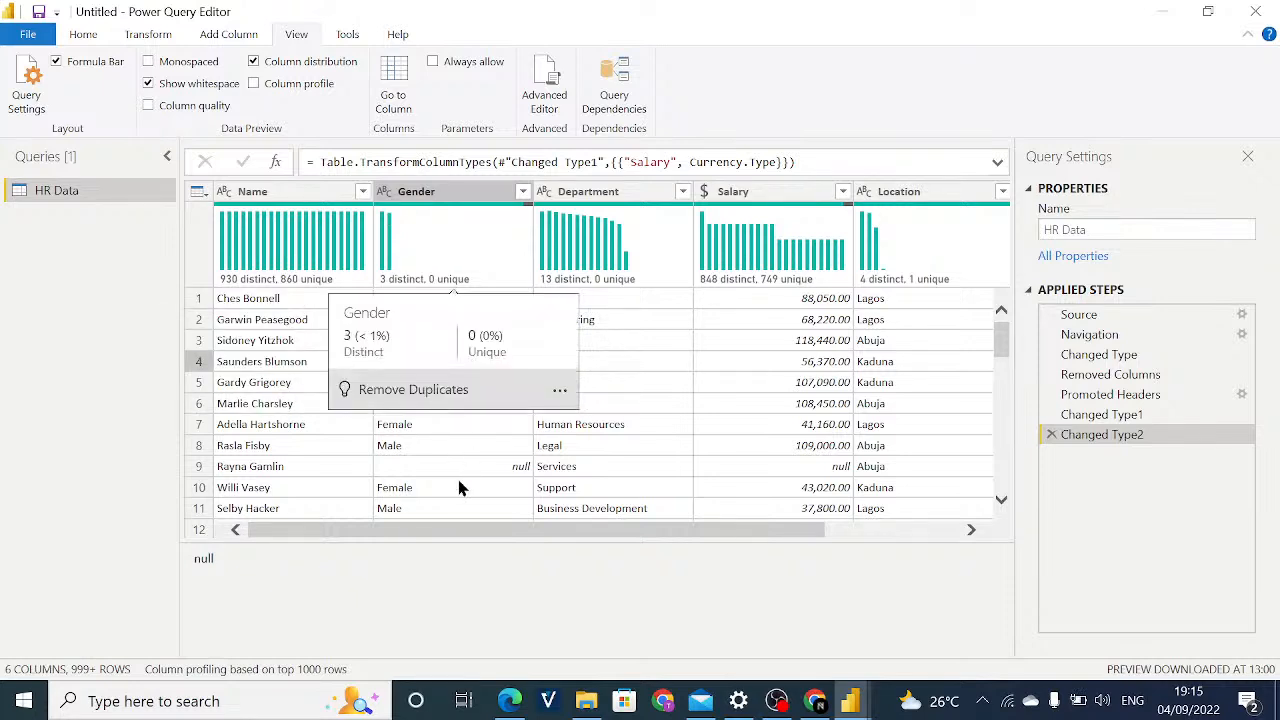
{"action": "left_click", "coordinate": [466, 510]}
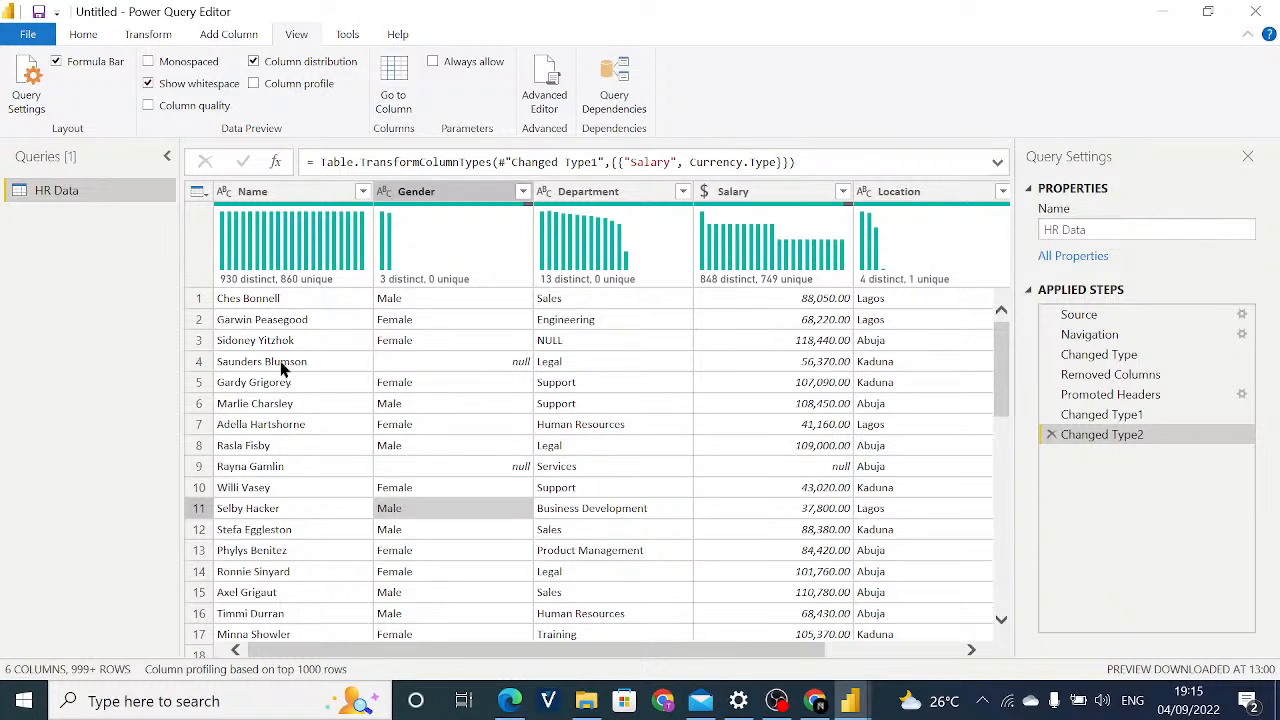
Select all columns of the table and remove duplicate rows across them.
{"action": "left_click", "coordinate": [306, 426]}
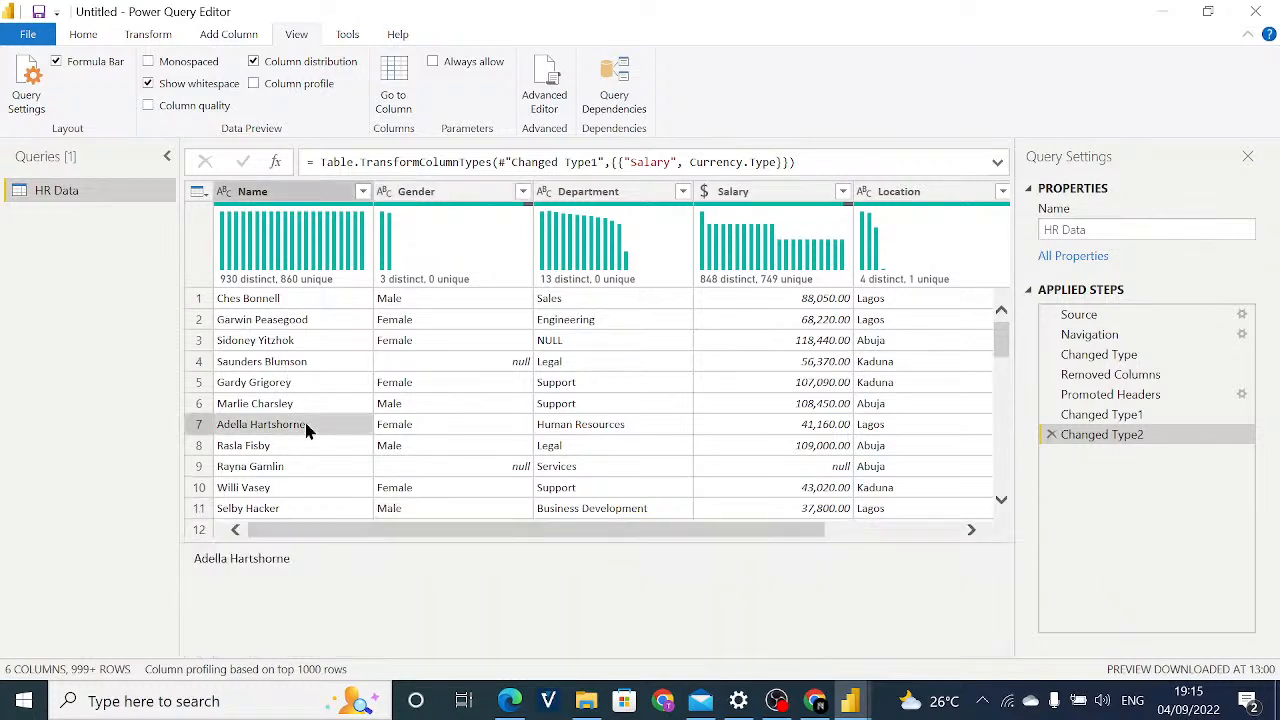
{"action": "left_click", "coordinate": [331, 366]}
{"action": "key", "text": "ctrl+a"}
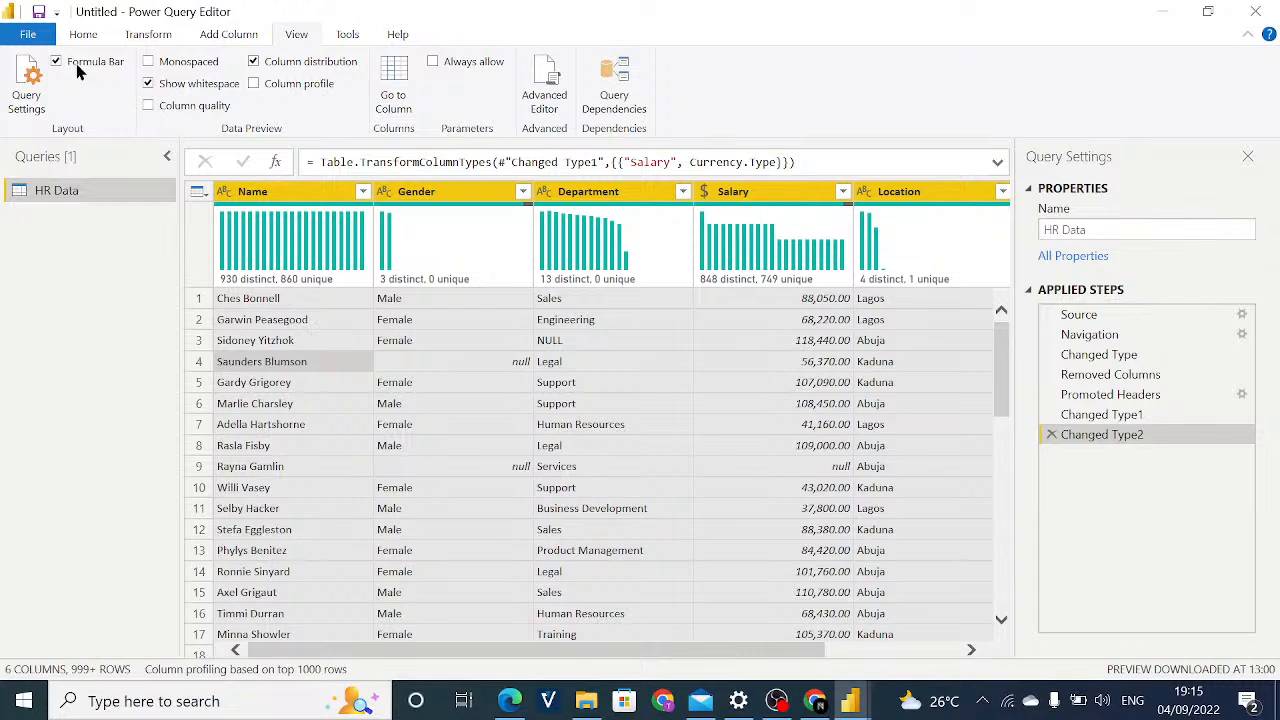
{"action": "left_click", "coordinate": [83, 36]}
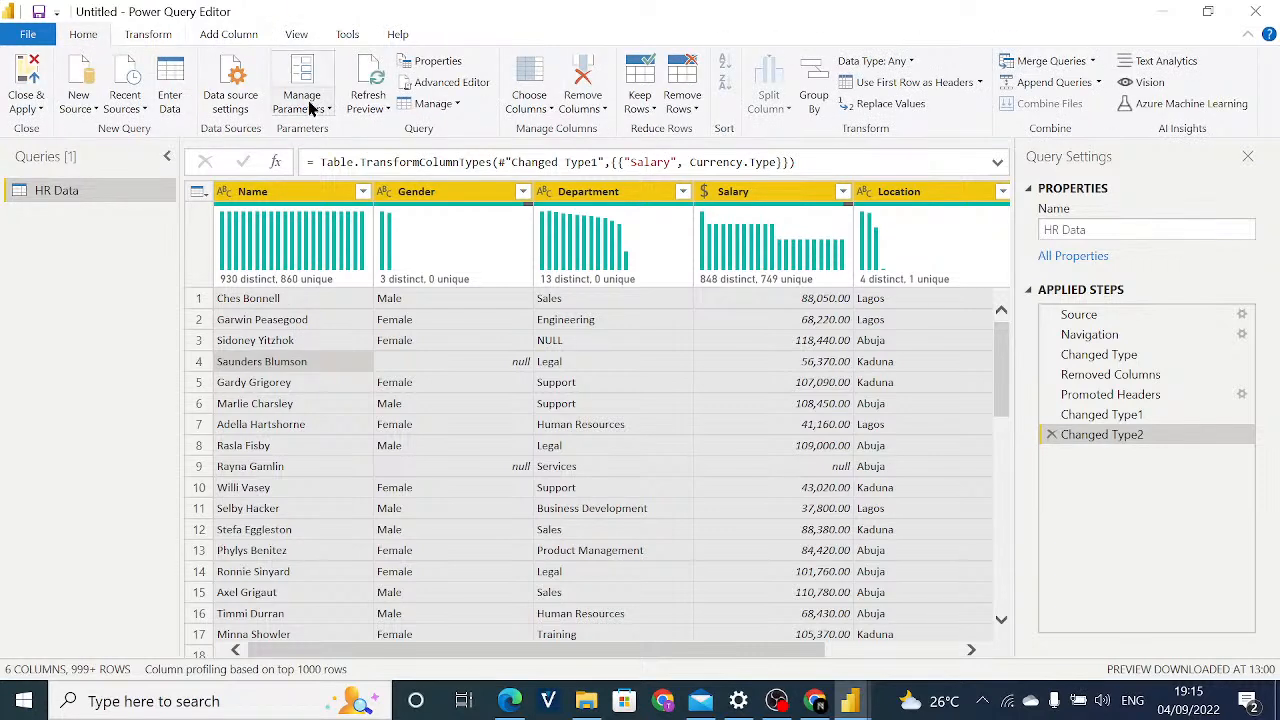
{"action": "left_click", "coordinate": [690, 118]}
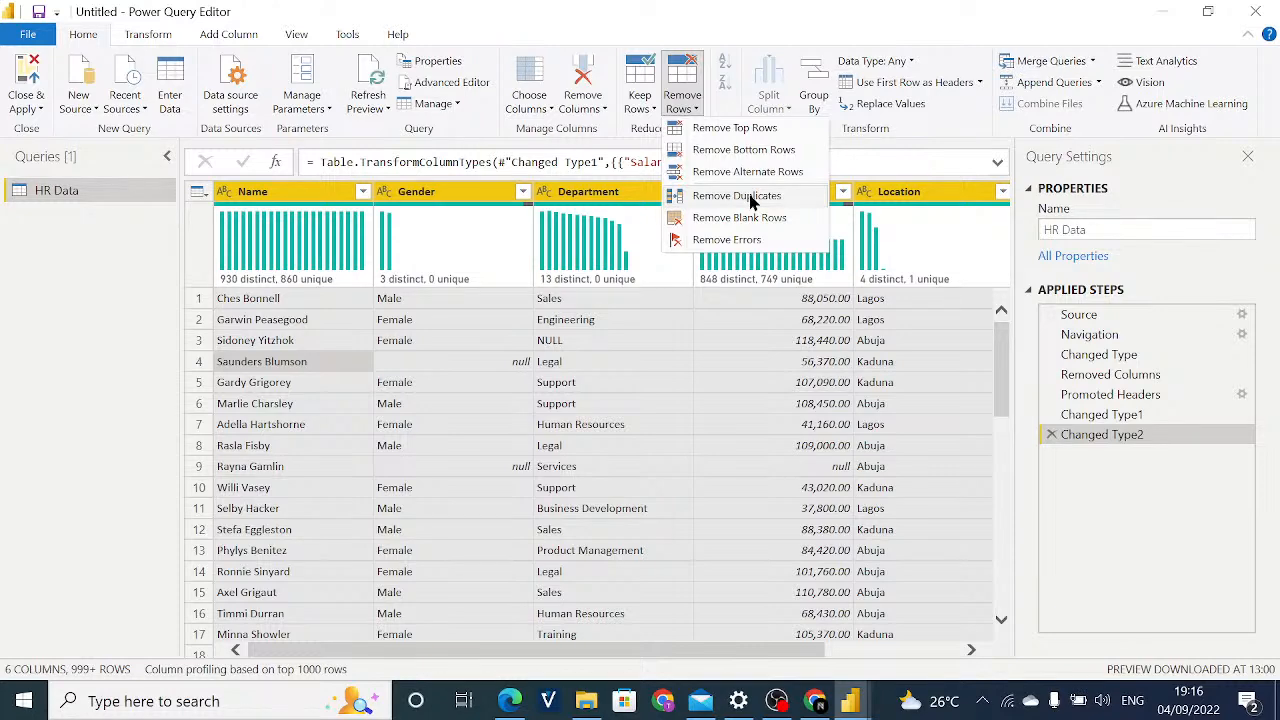
{"action": "left_click", "coordinate": [752, 201]}
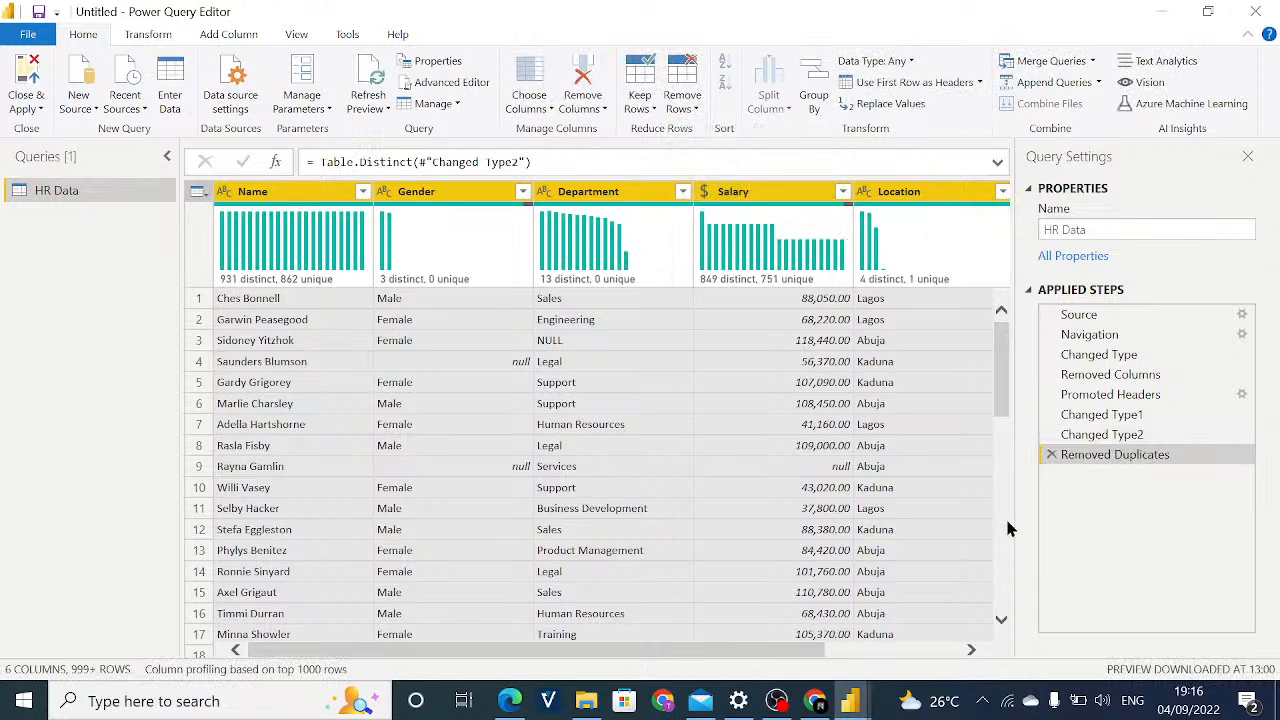
Compare the column distributions at the Changed Type2 and Removed Duplicates steps across the table.
{"action": "left_click", "coordinate": [1092, 436]}
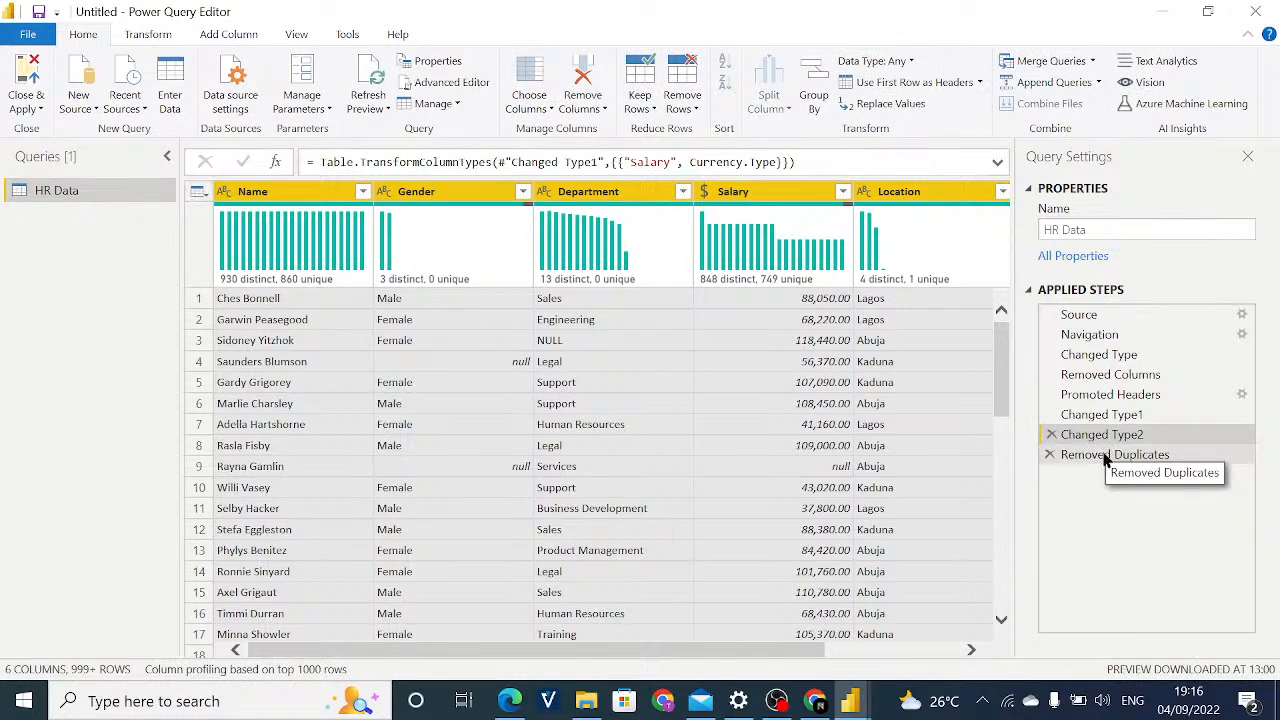
{"action": "left_click", "coordinate": [1106, 456]}
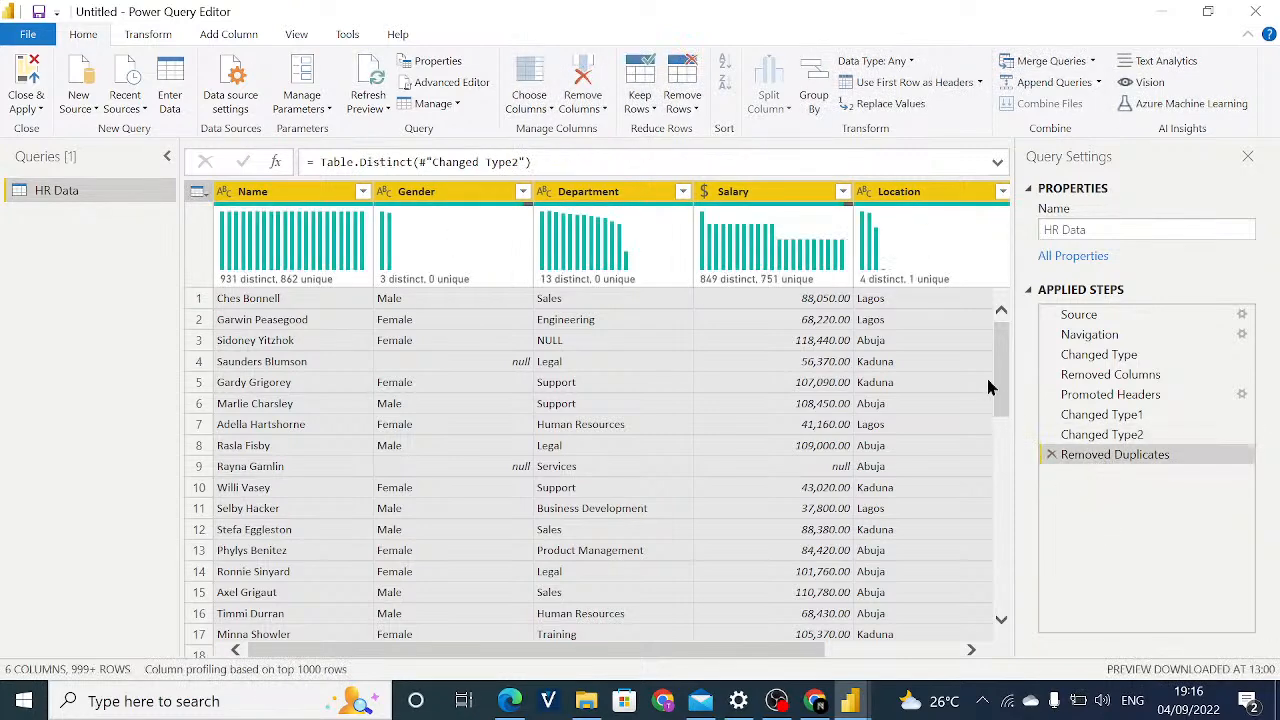
{"action": "left_click_drag", "start_coordinate": [1003, 392], "coordinate": [1000, 343]}
{"action": "left_click", "coordinate": [928, 436]}
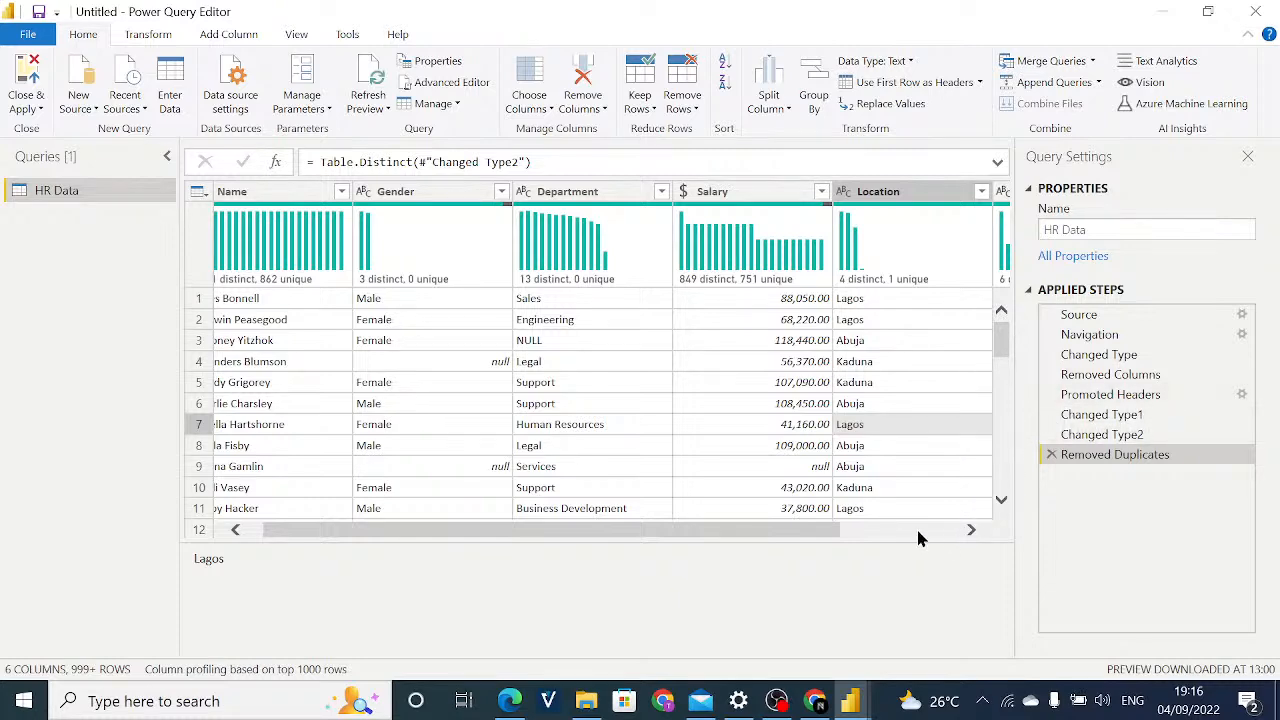
{"action": "left_click_drag", "start_coordinate": [757, 533], "coordinate": [663, 508]}
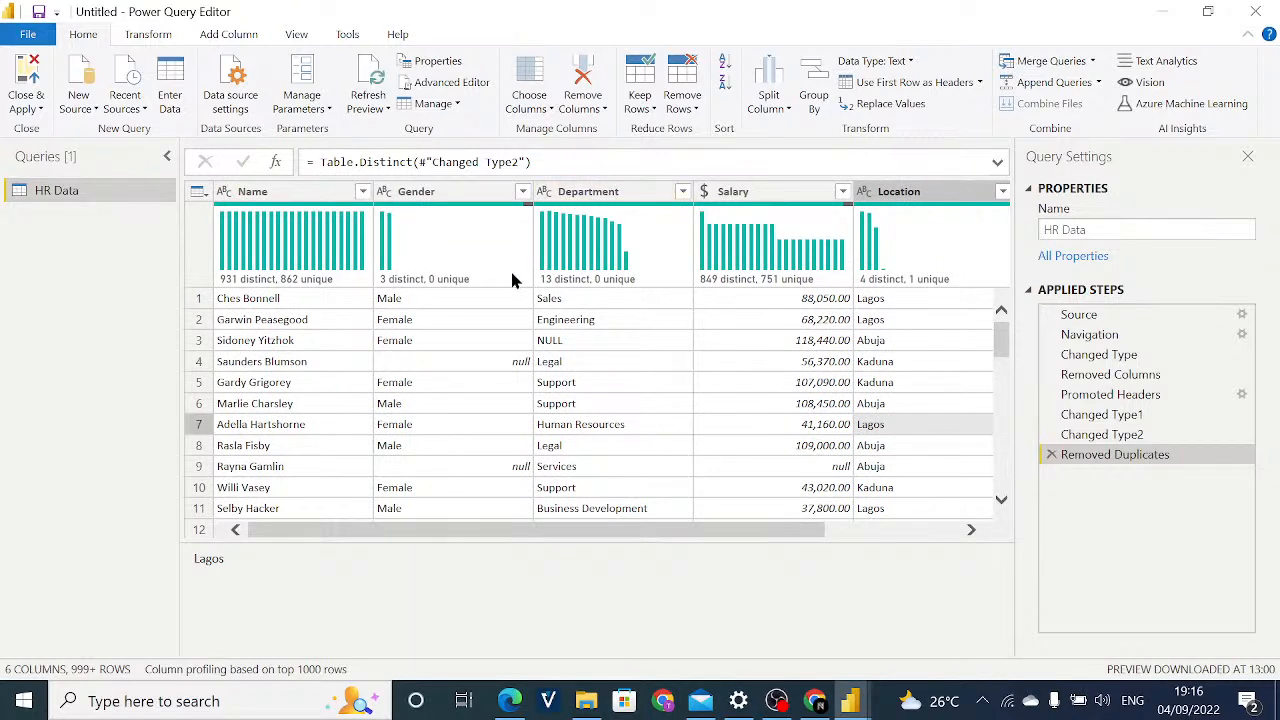
{"action": "mouse_move", "coordinate": [303, 270]}
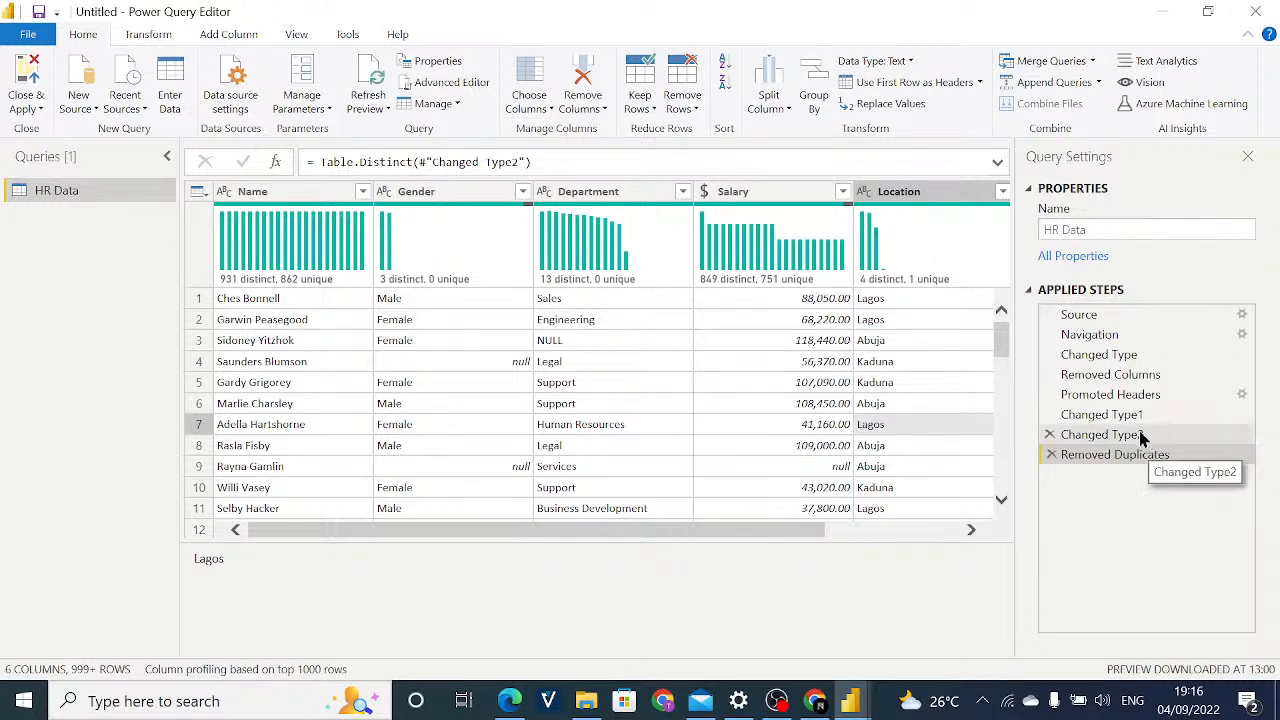
Switch repeatedly between the Changed Type2 and Removed Duplicates steps to examine how each column's distinct and unique values differ.
{"action": "left_click", "coordinate": [1100, 434]}
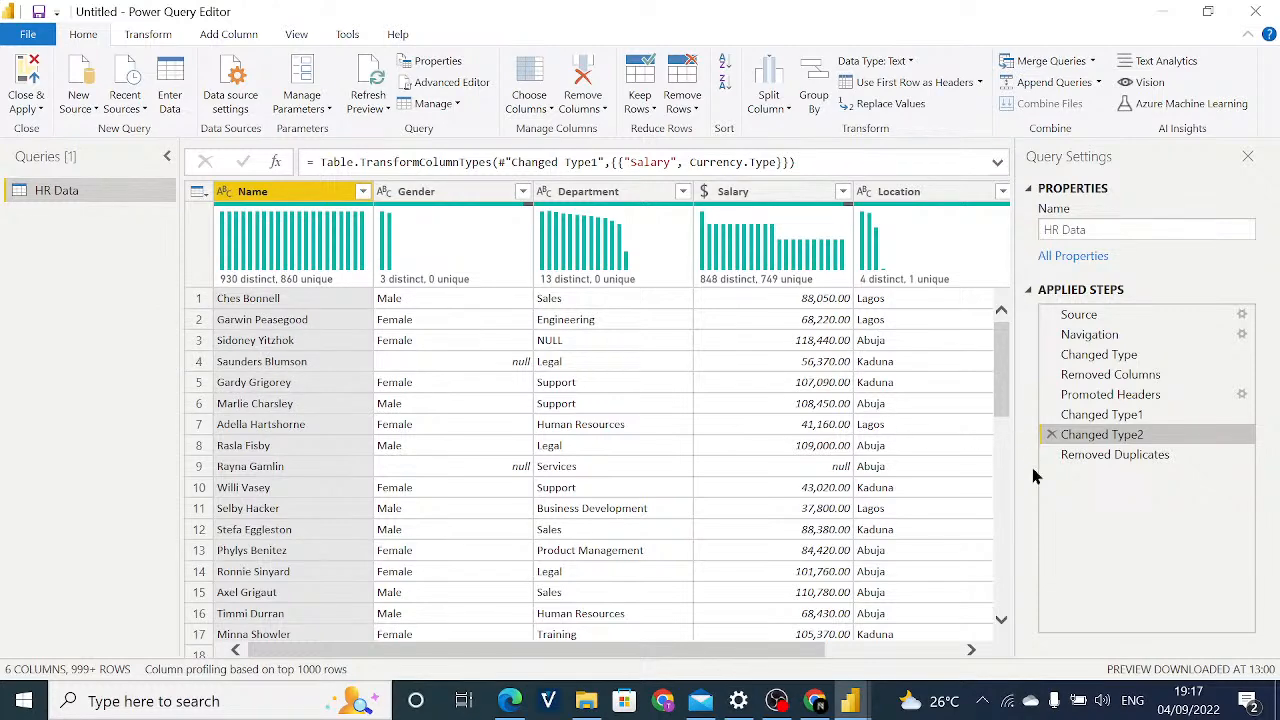
{"action": "left_click", "coordinate": [1062, 455]}
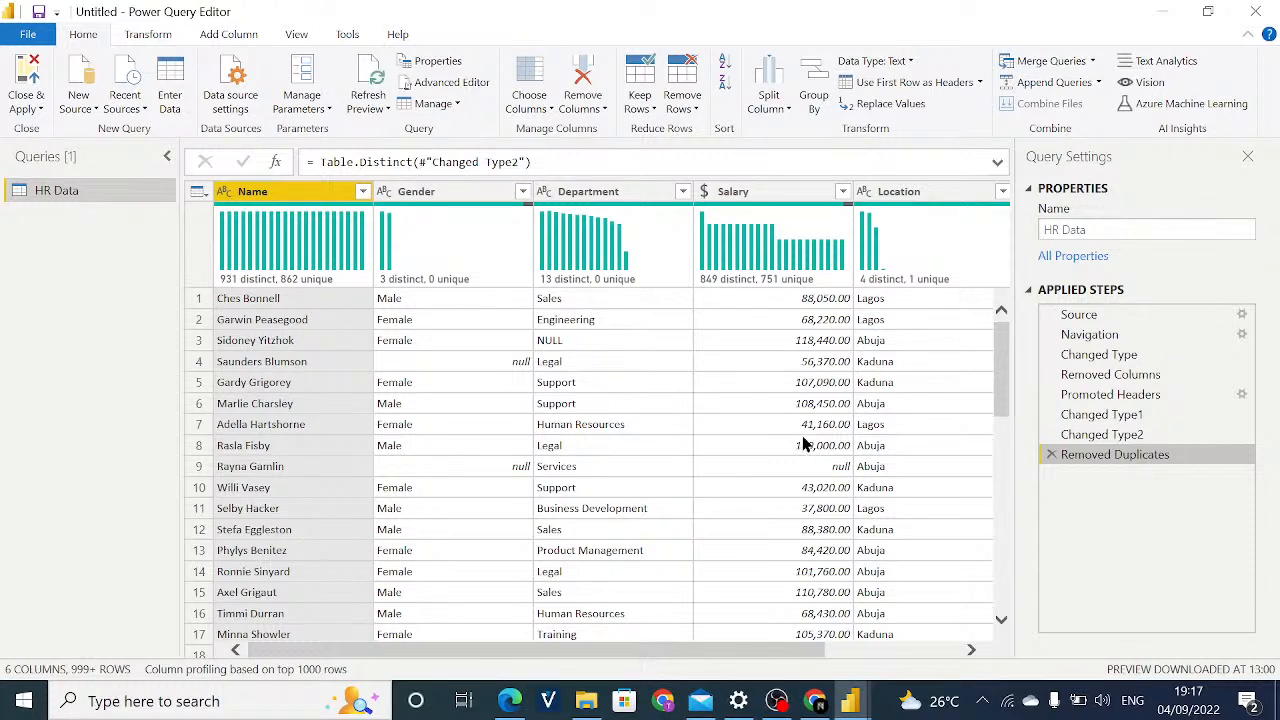
{"action": "left_click", "coordinate": [1117, 442]}
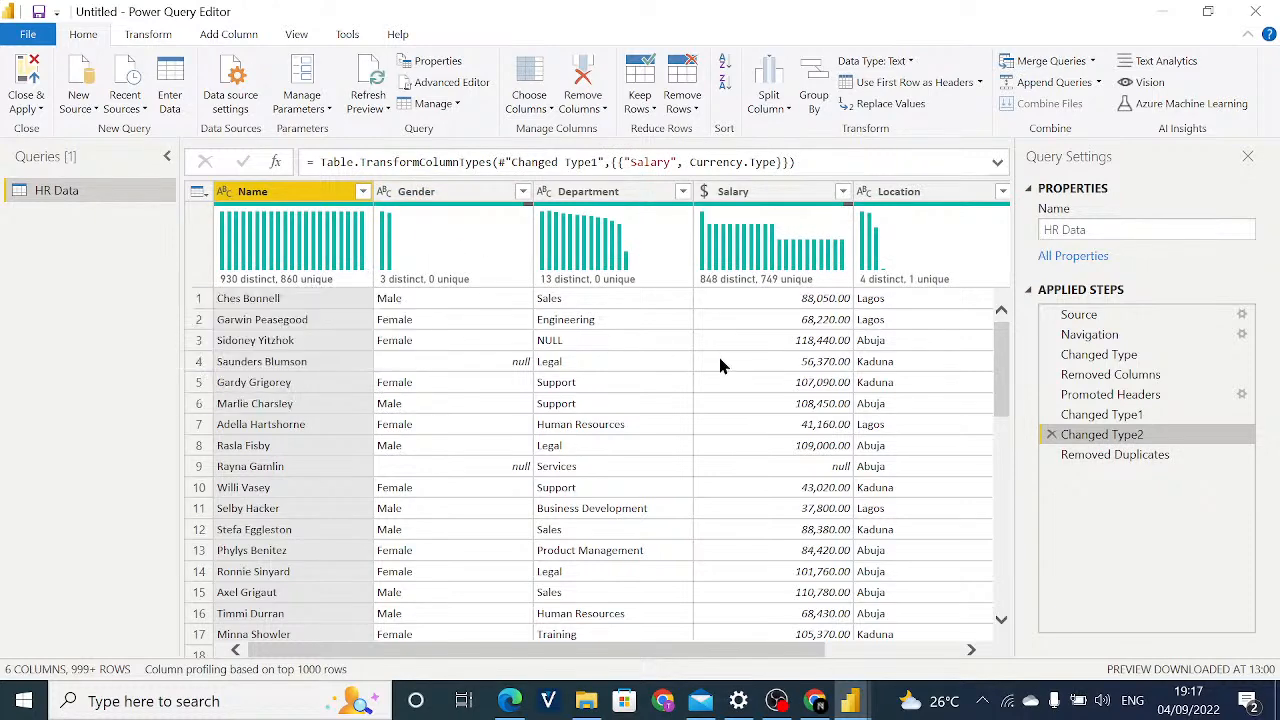
{"action": "left_click", "coordinate": [1150, 452]}
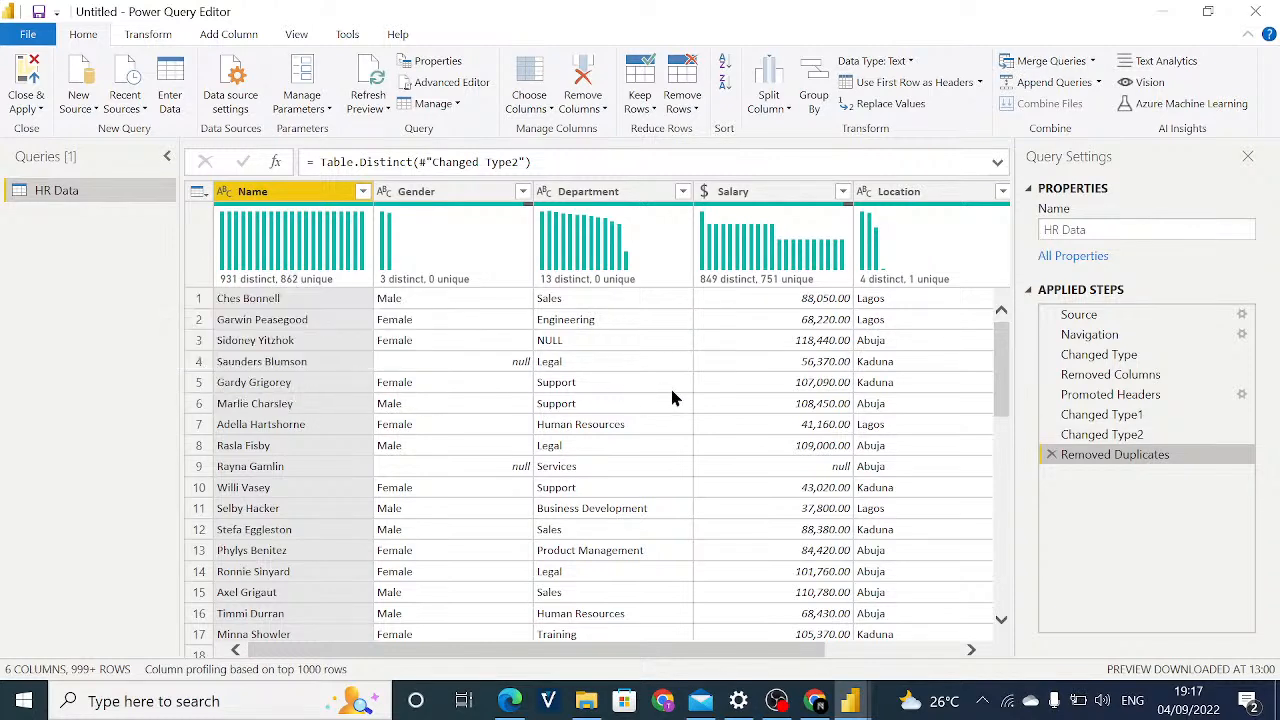
{"action": "left_click", "coordinate": [1085, 440]}
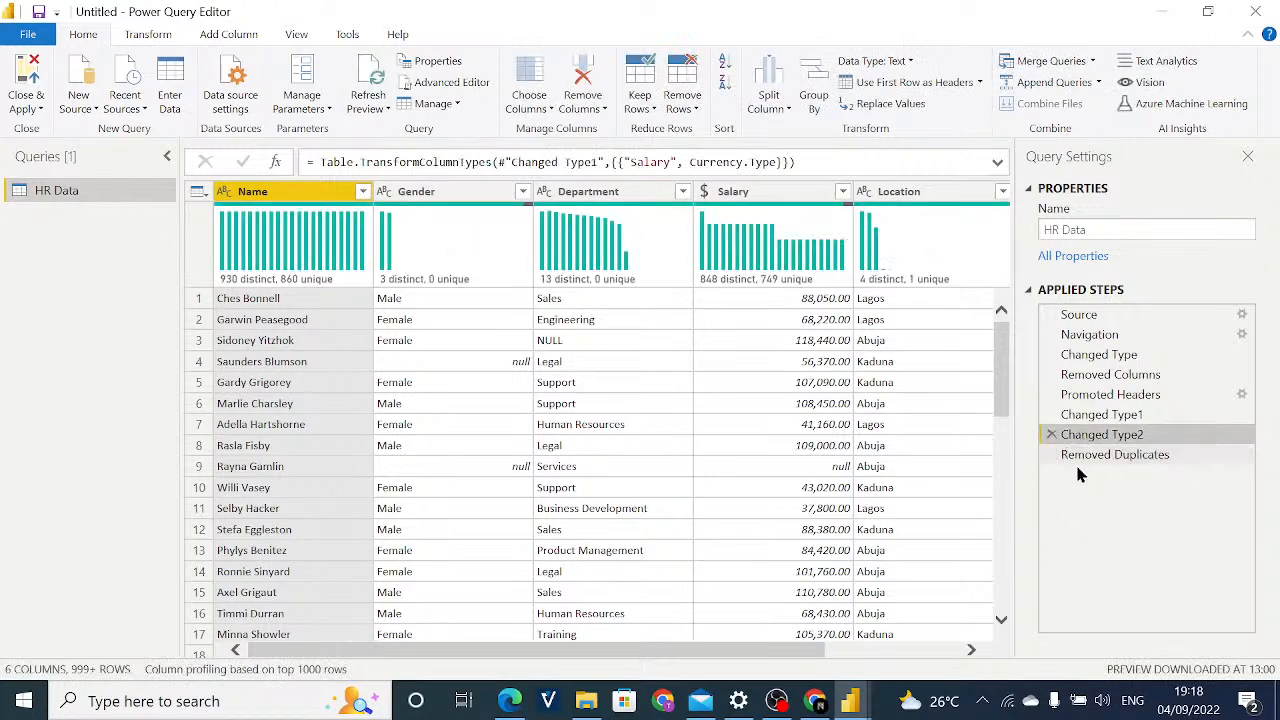
{"action": "left_click", "coordinate": [1090, 460]}
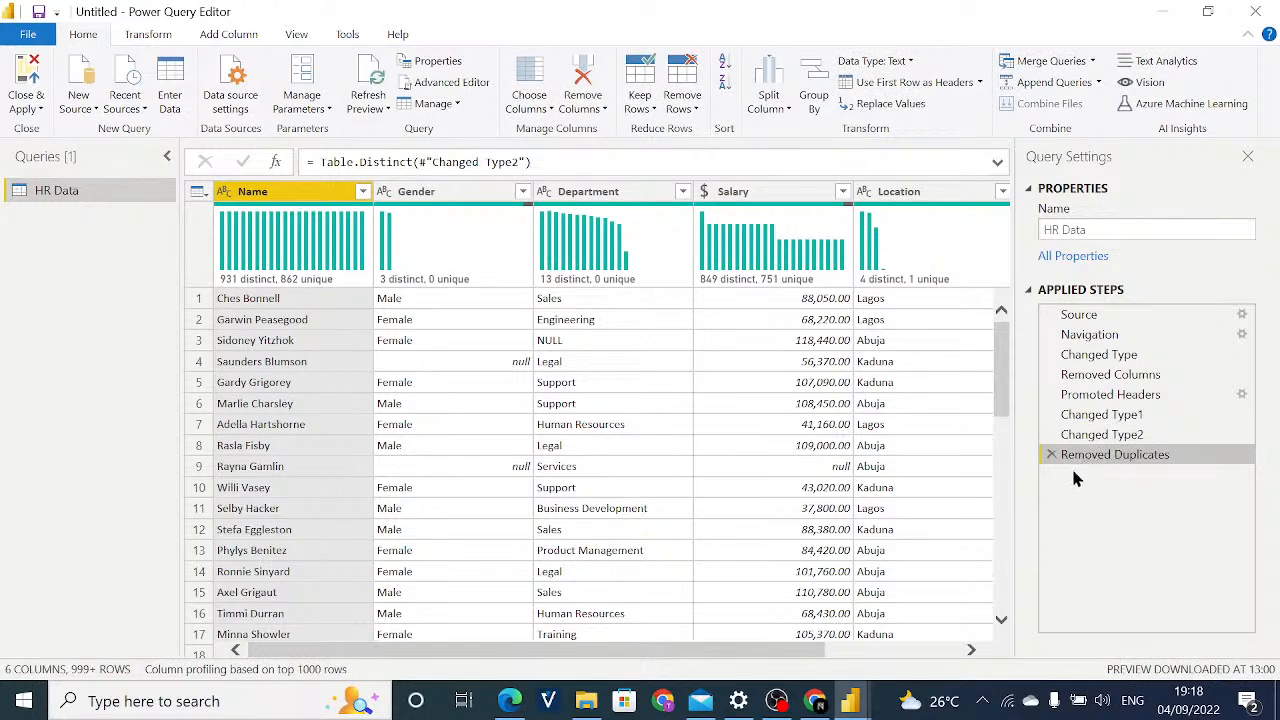
{"action": "left_click_drag", "start_coordinate": [698, 645], "coordinate": [663, 649]}
{"action": "left_click_drag", "start_coordinate": [578, 652], "coordinate": [517, 640]}
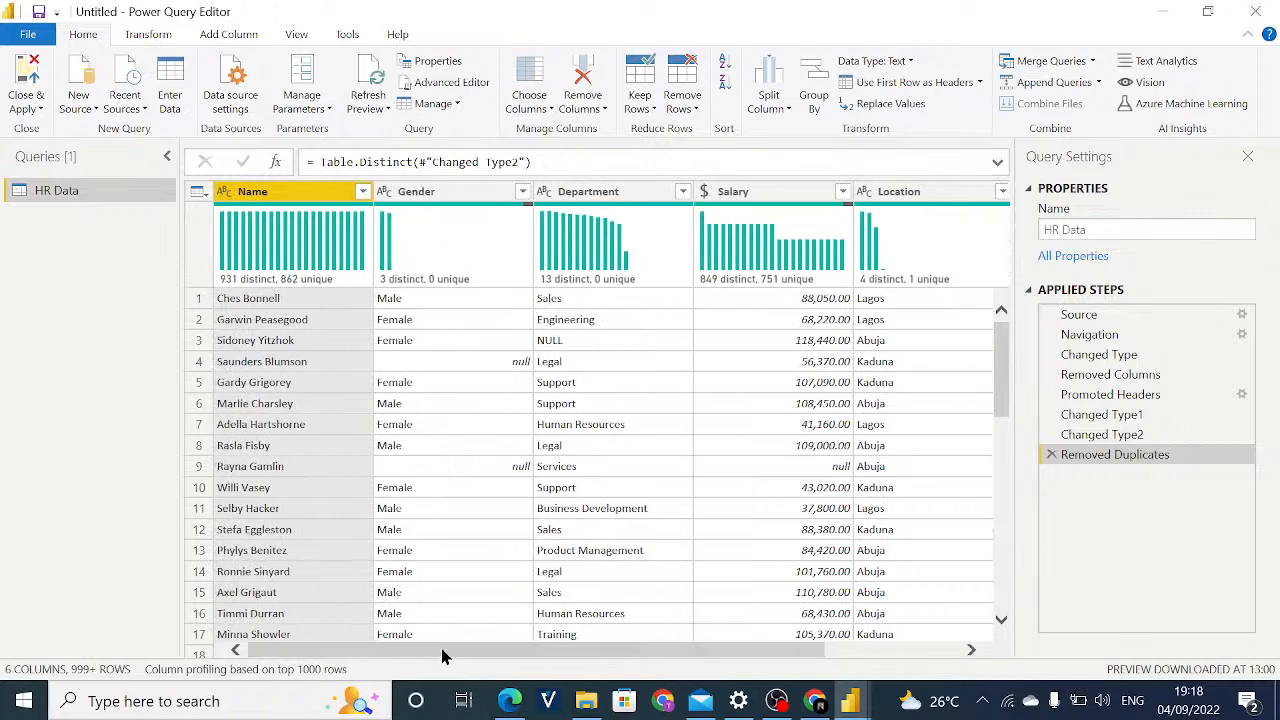
Look through the list of values in the Name column's filter and close it without filtering.
{"action": "left_click", "coordinate": [556, 384]}
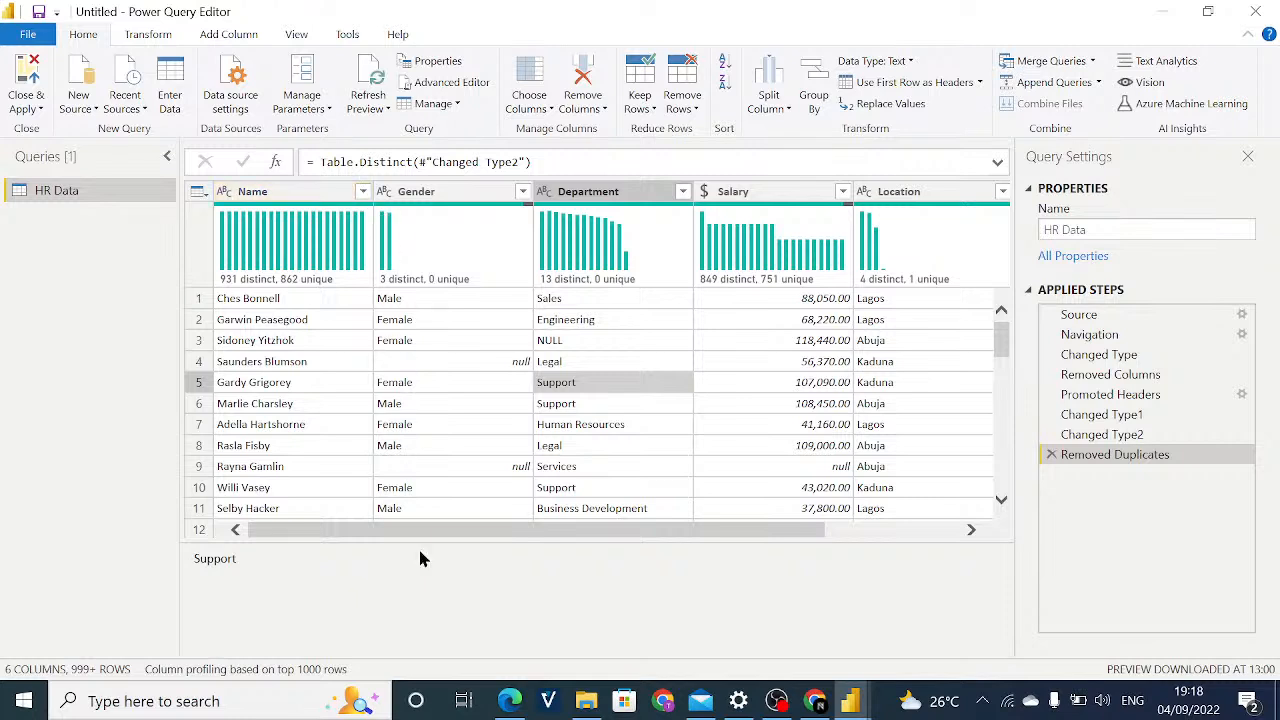
{"action": "left_click", "coordinate": [363, 193]}
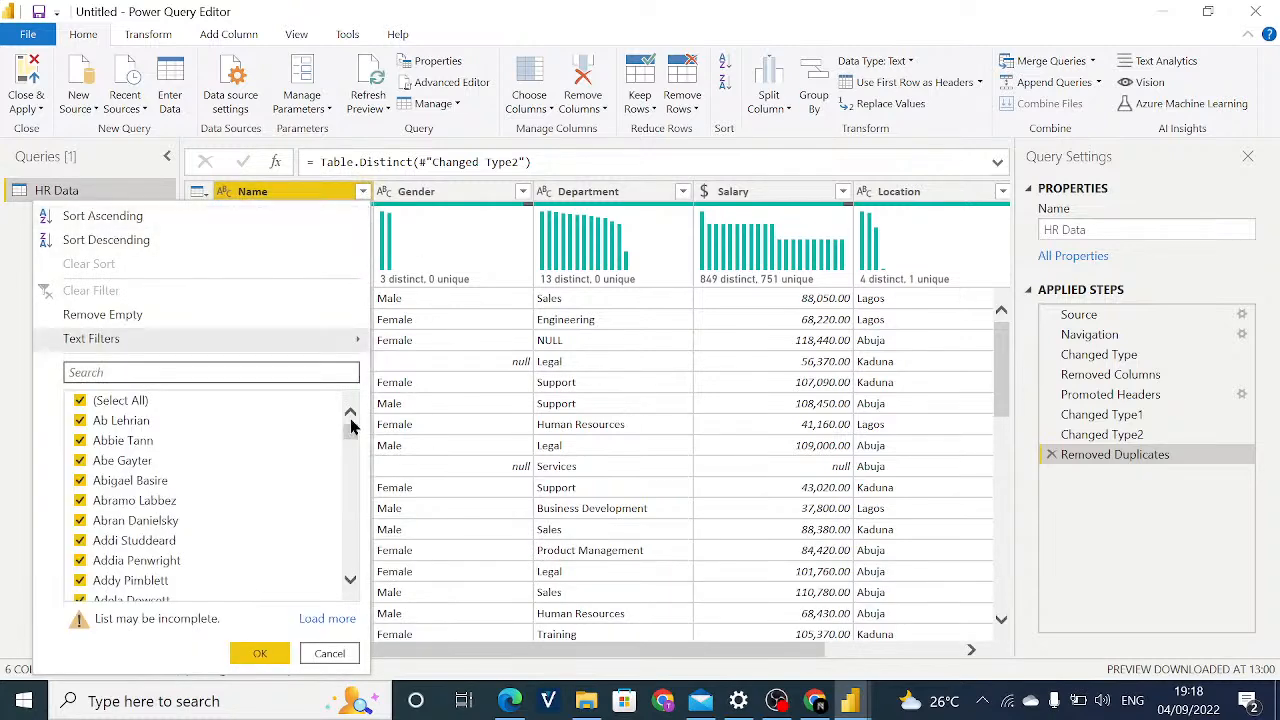
{"action": "left_click_drag", "start_coordinate": [349, 430], "coordinate": [349, 447]}
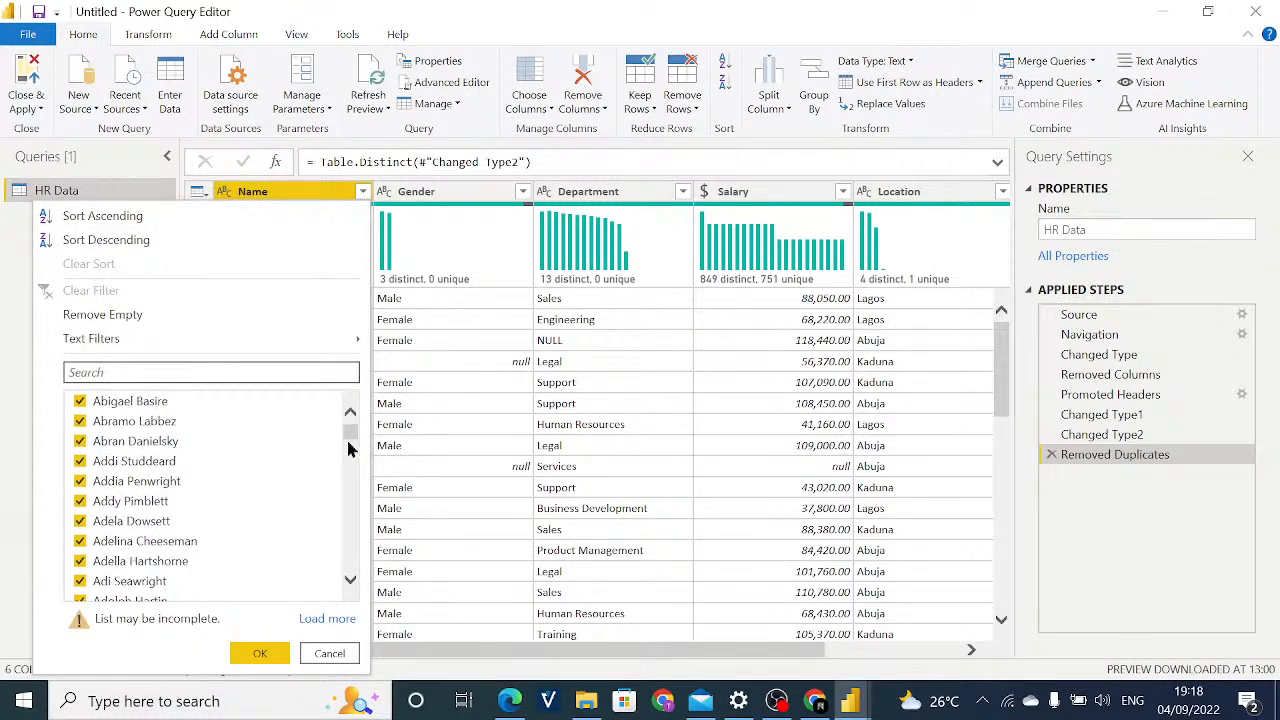
{"action": "scroll", "coordinate": [348, 441], "scroll_direction": "down", "scroll_amount": 20}
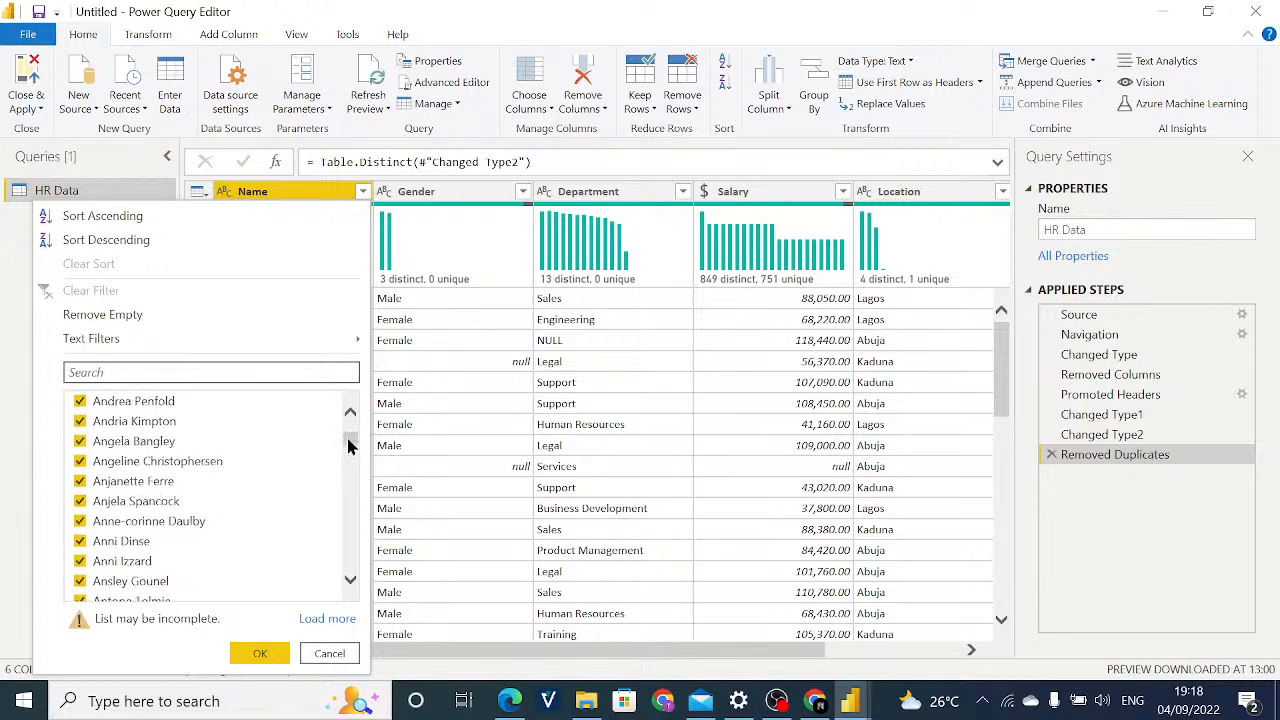
{"action": "scroll", "coordinate": [348, 445], "scroll_direction": "down", "scroll_amount": 10}
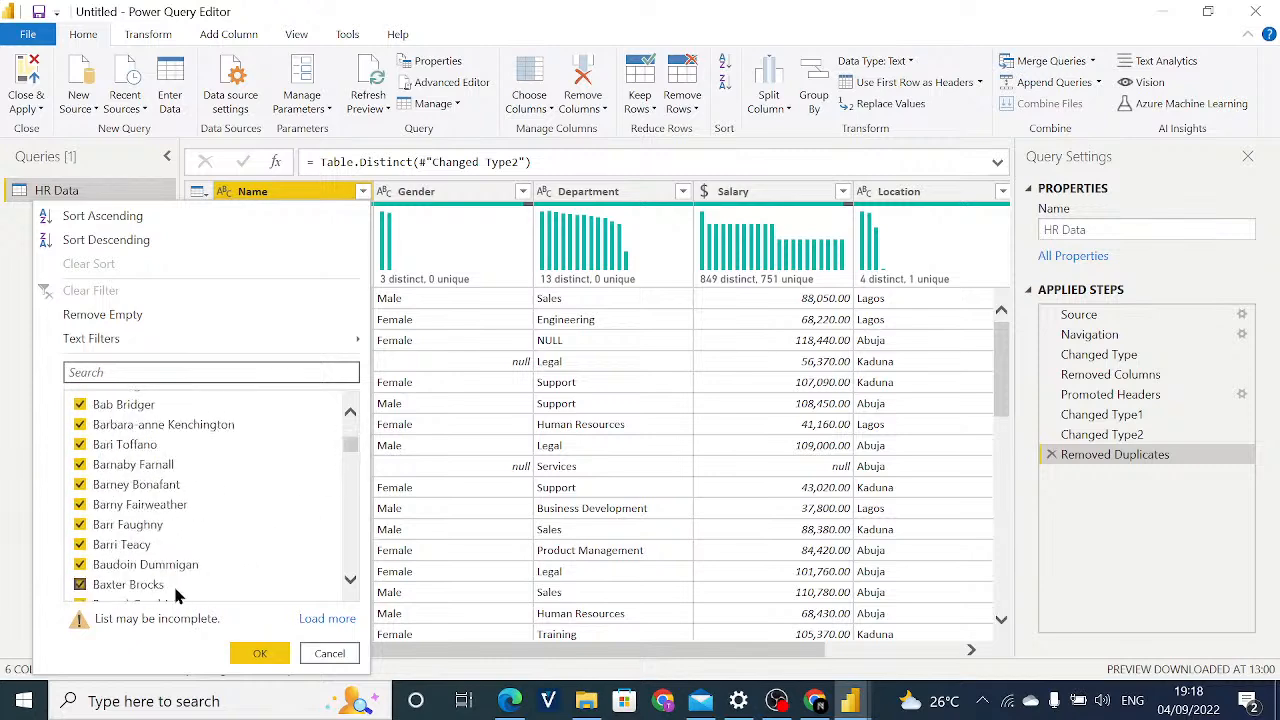
{"action": "left_click", "coordinate": [322, 653]}
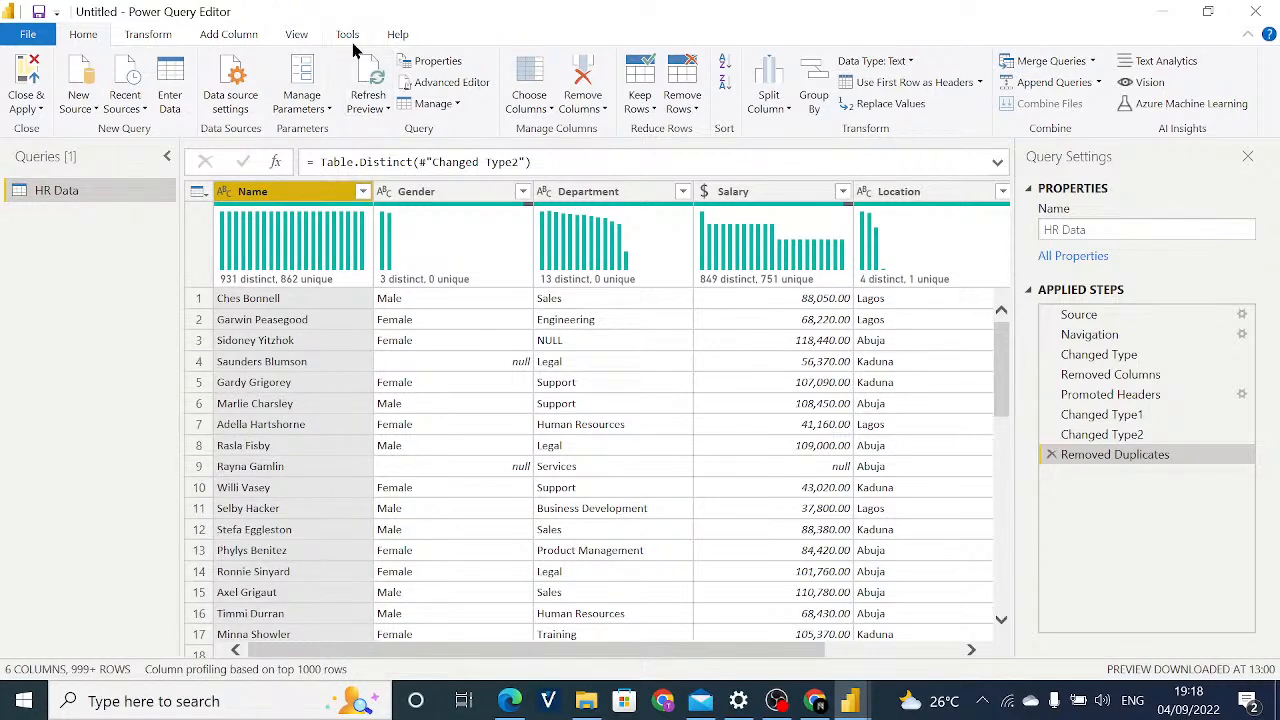
Turn off Column distribution and turn on Column quality for the data preview.
{"action": "left_click", "coordinate": [288, 34]}
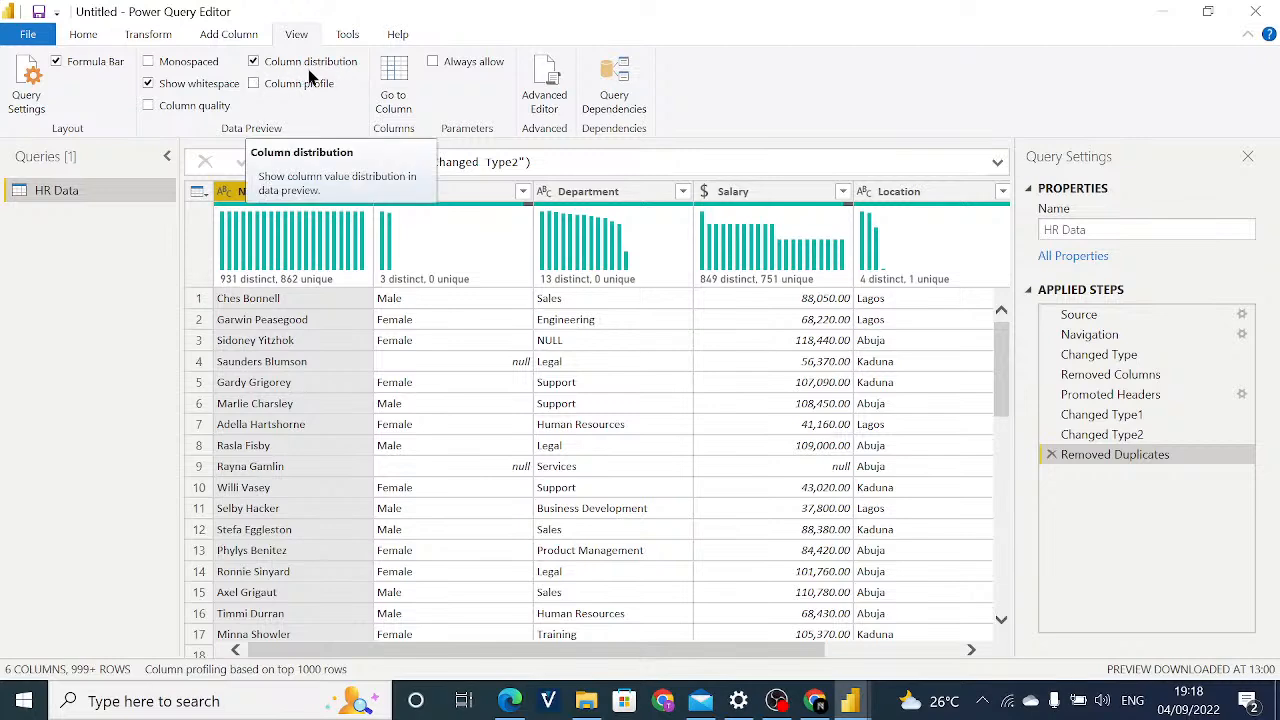
{"action": "left_click", "coordinate": [260, 65]}
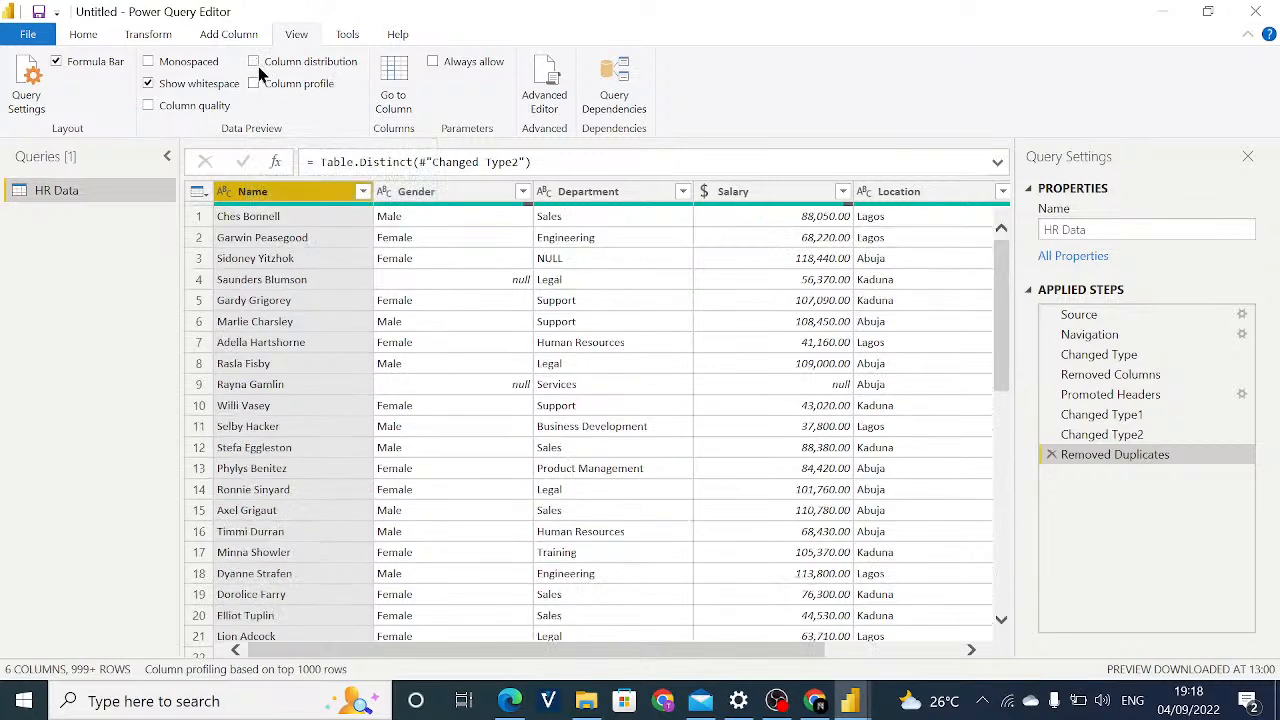
{"action": "left_click", "coordinate": [193, 107]}
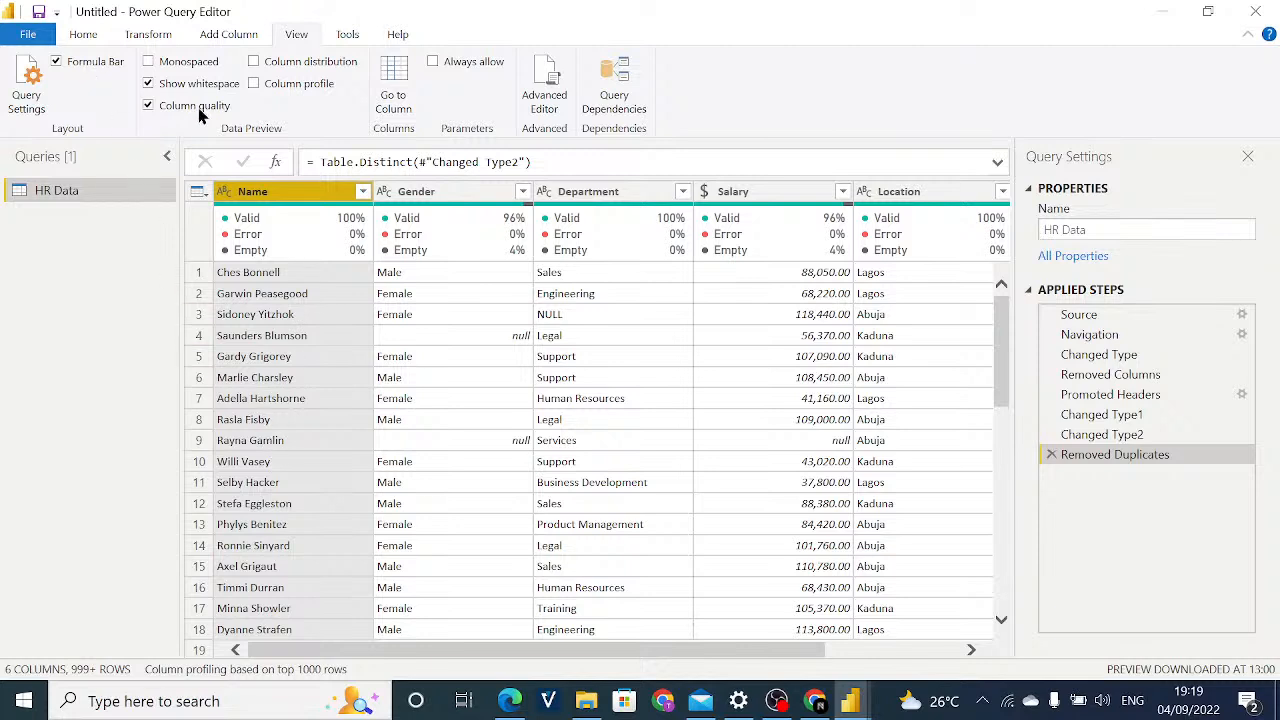
Inspect the column quality details of Name and Gender, and check the Gender filter's values without applying a filter.
{"action": "mouse_move", "coordinate": [238, 240]}
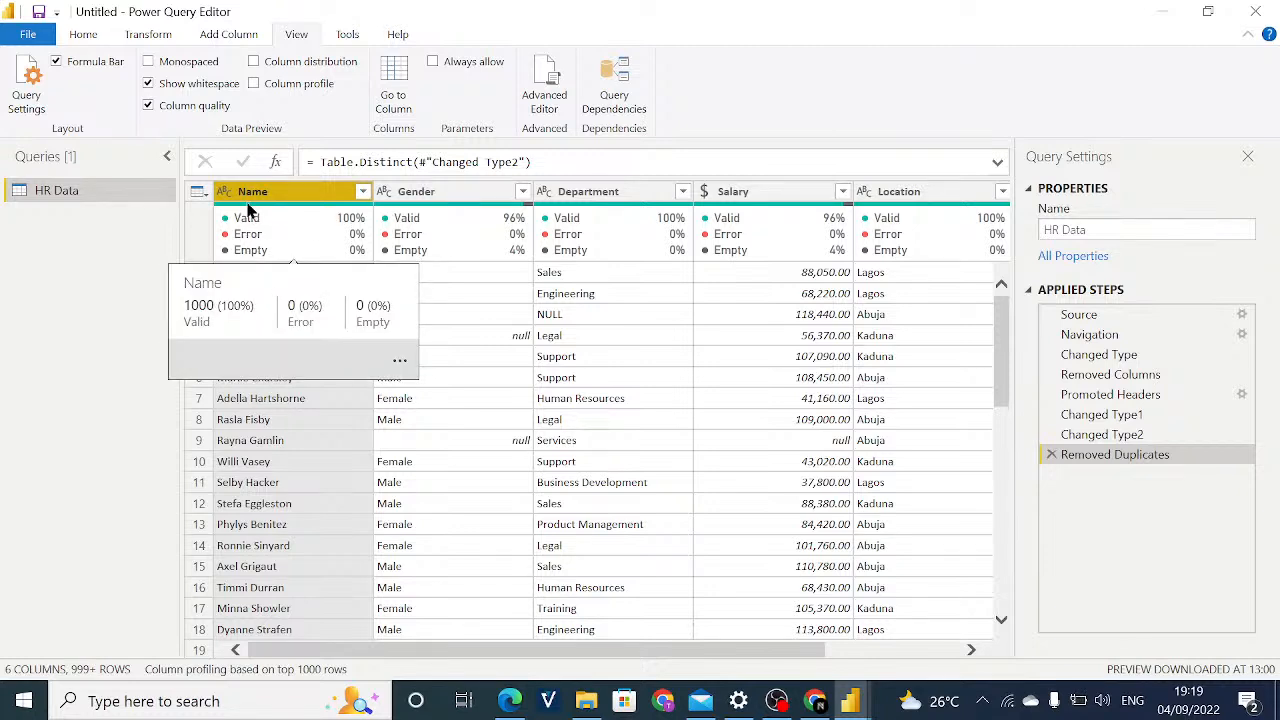
{"action": "mouse_move", "coordinate": [268, 214]}
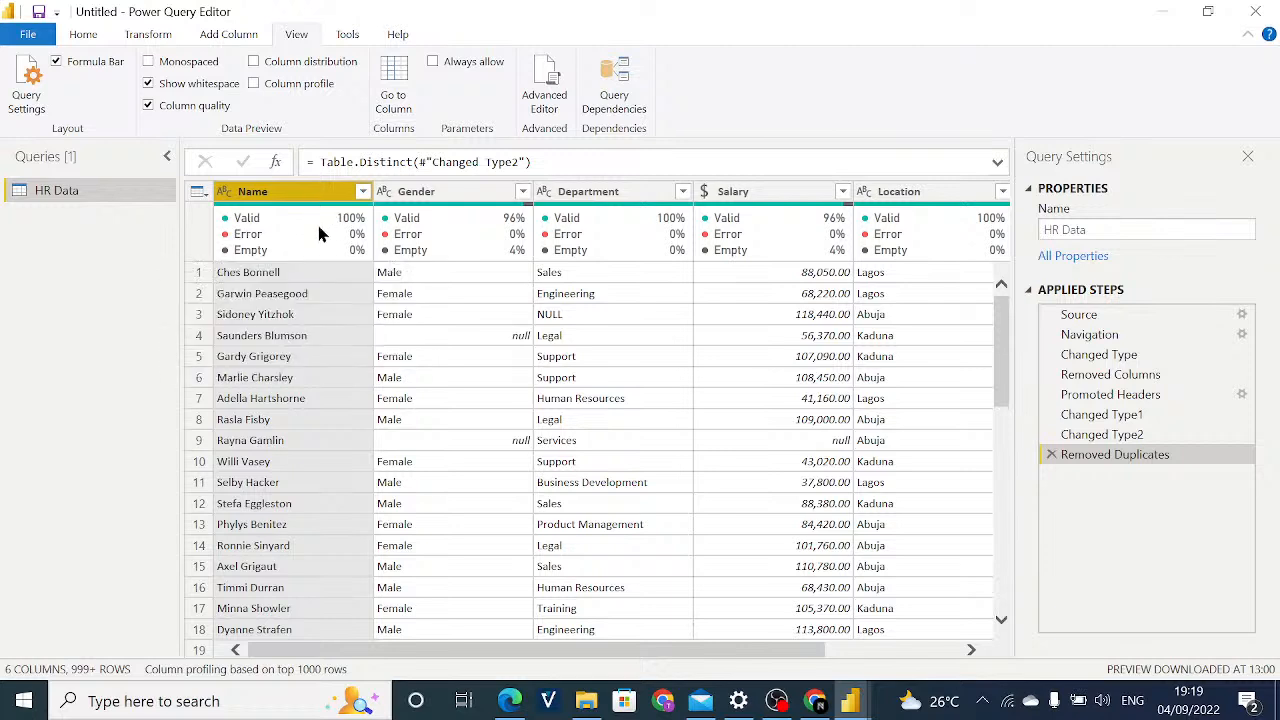
{"action": "mouse_move", "coordinate": [314, 250]}
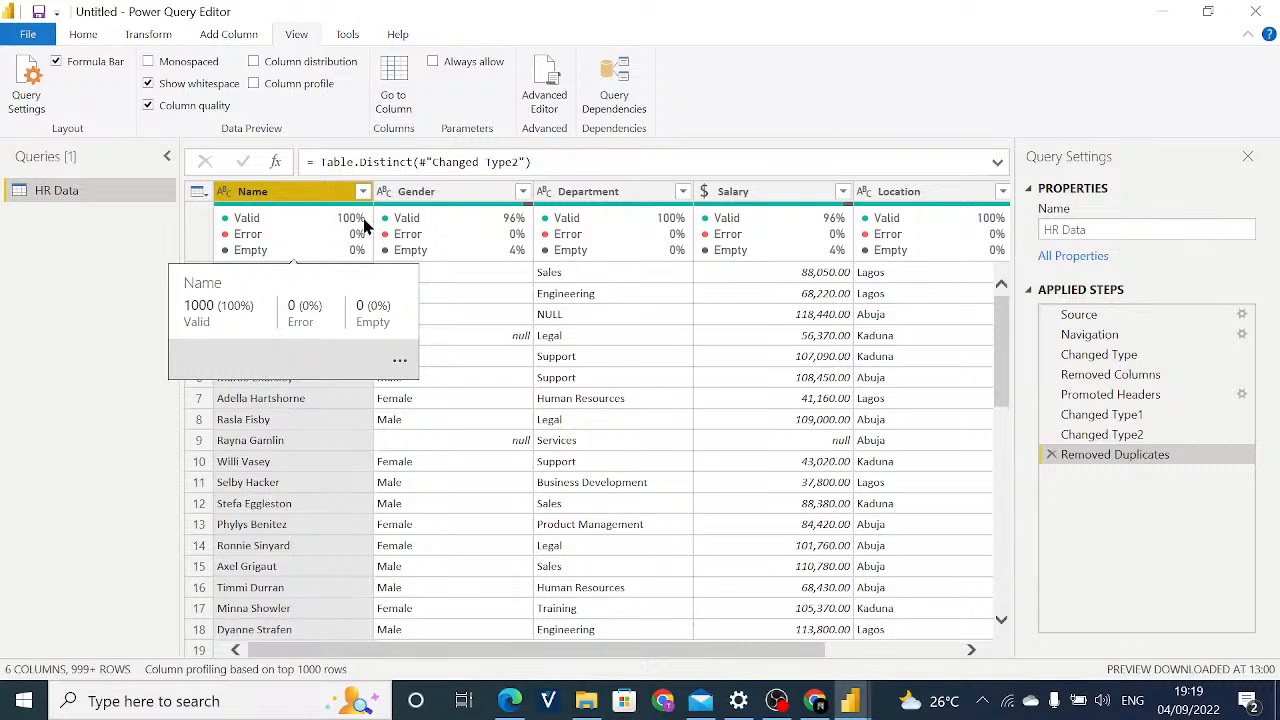
{"action": "mouse_move", "coordinate": [405, 226]}
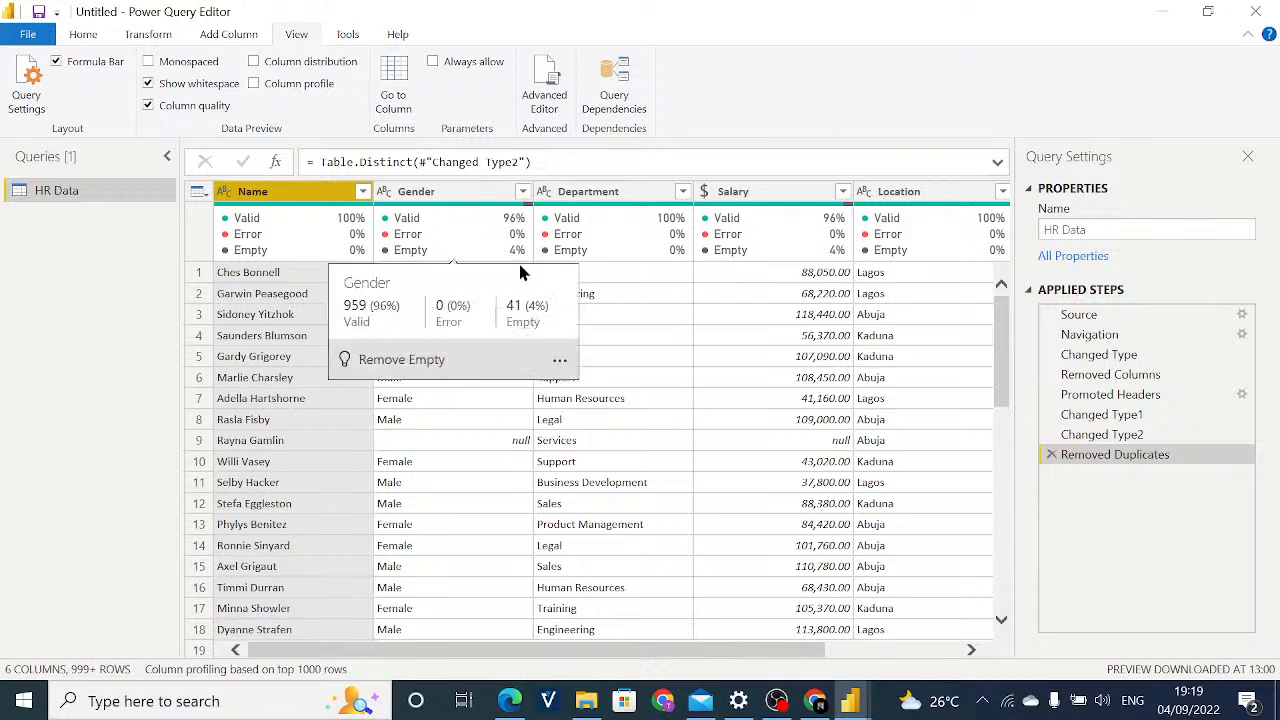
{"action": "left_click", "coordinate": [523, 192]}
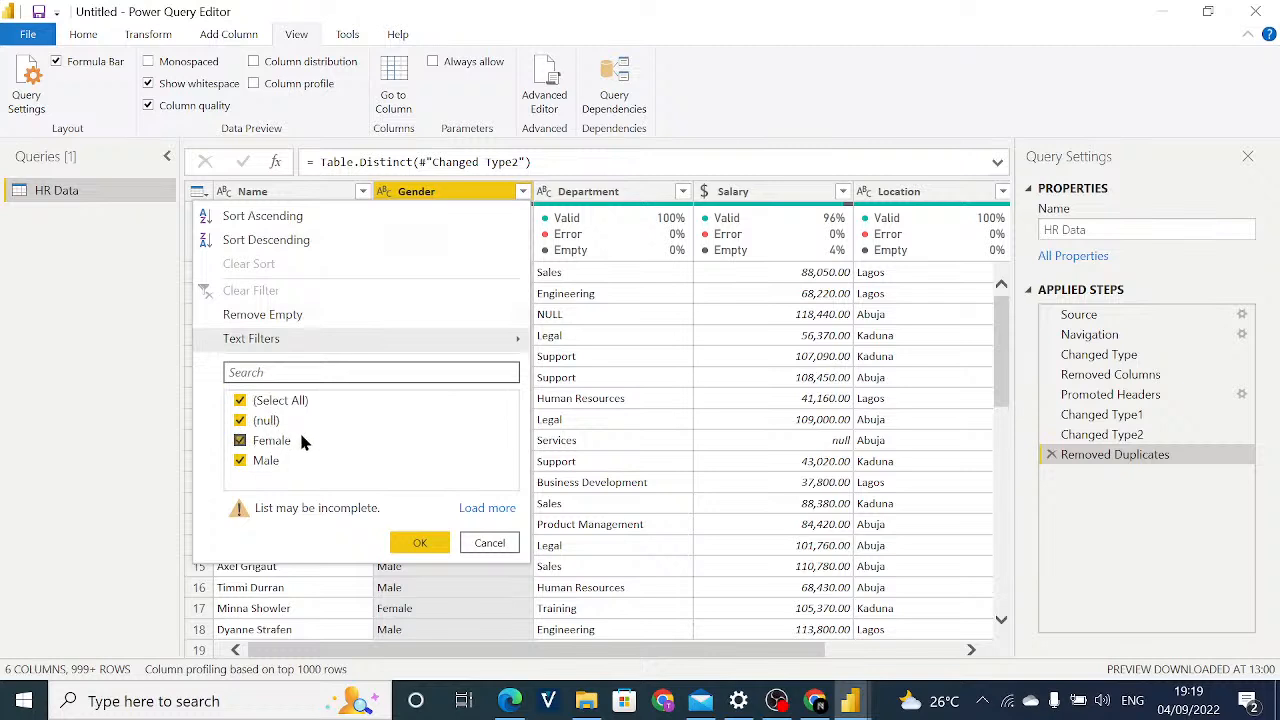
{"action": "left_click", "coordinate": [491, 542]}
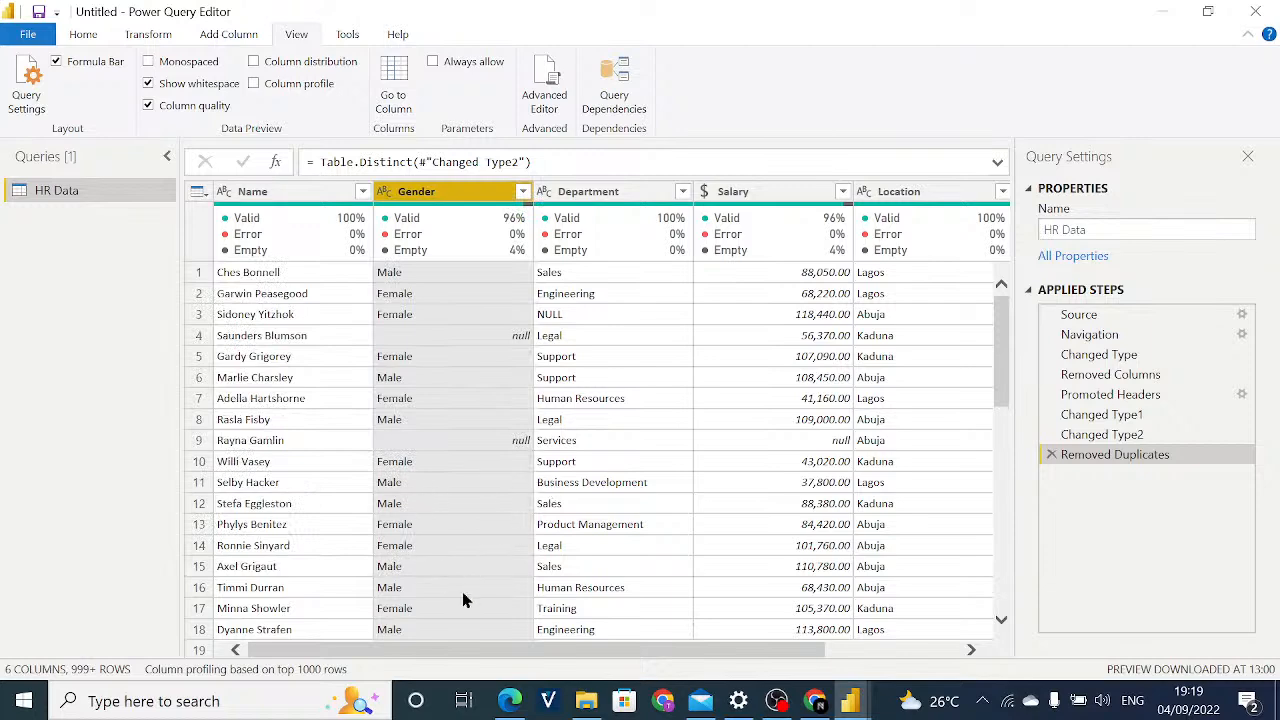
Inspect the valid, error and empty details of the Department column.
{"action": "left_click_drag", "start_coordinate": [430, 651], "coordinate": [500, 660]}
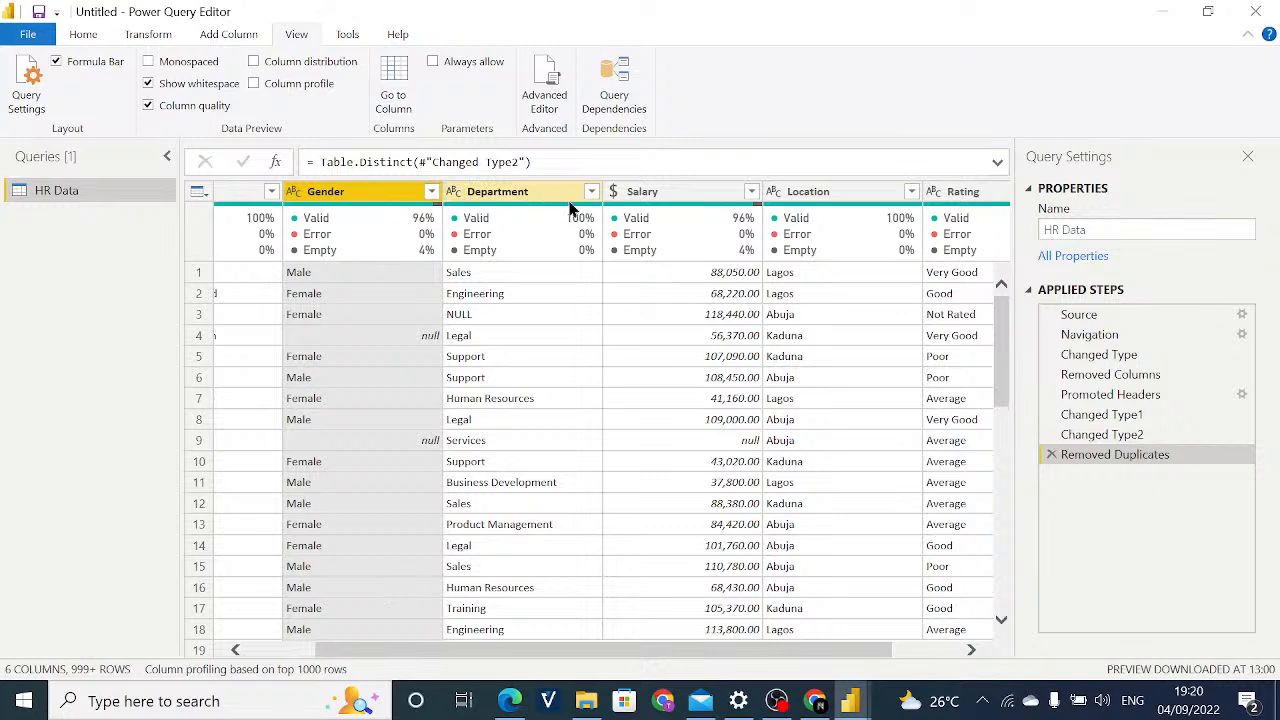
{"action": "mouse_move", "coordinate": [588, 236]}
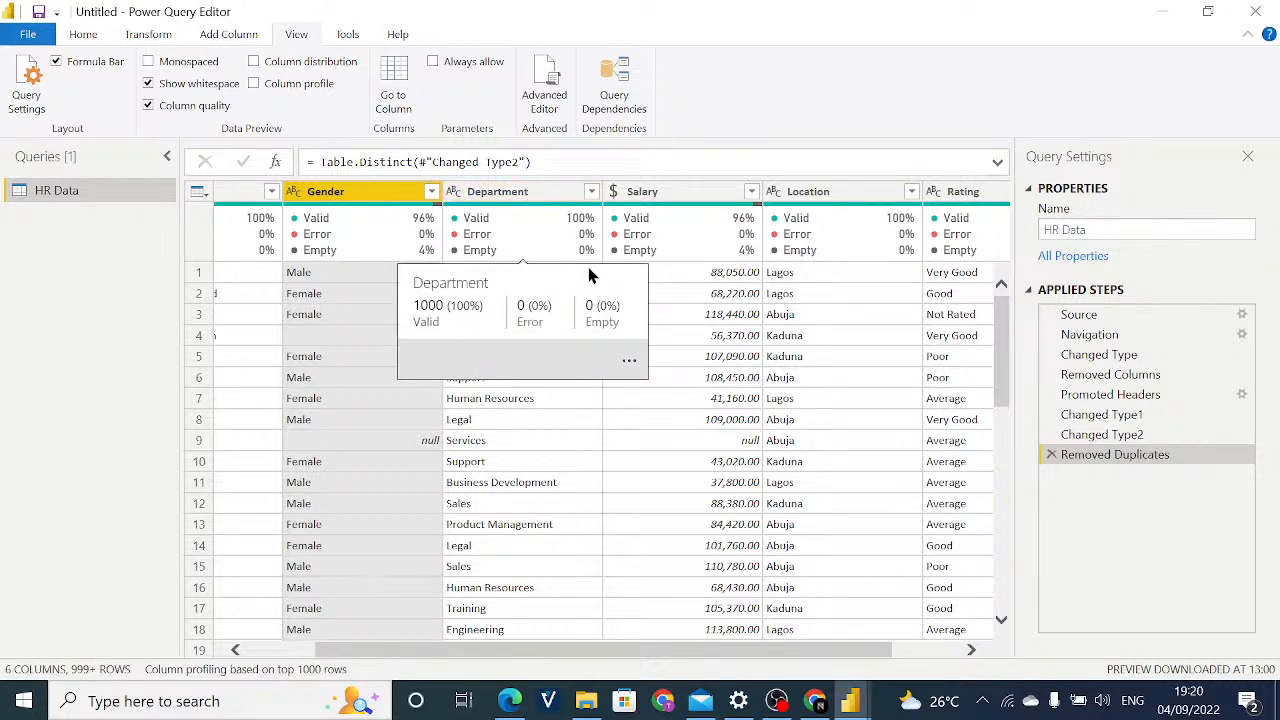
{"action": "mouse_move", "coordinate": [589, 263]}
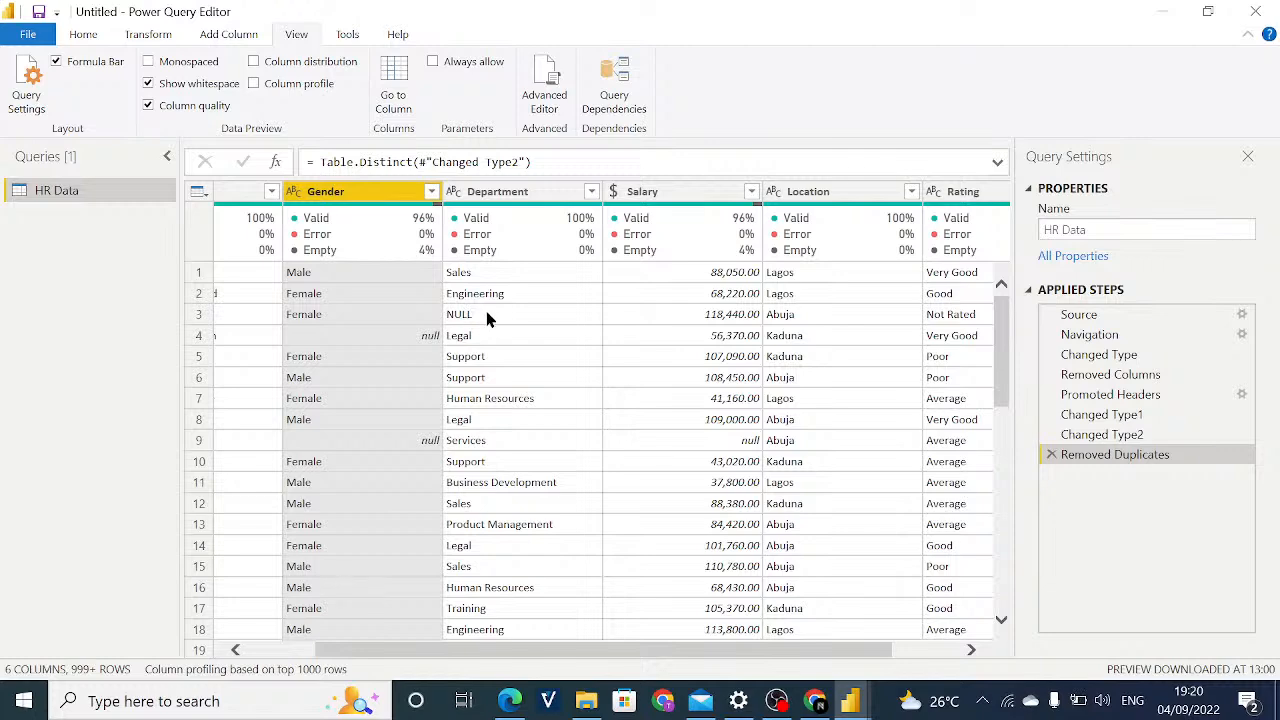
Switch to Edge to read the stakeholder pointers in the Day2 PDF, and return to Power Query Editor to check the Department filter's values.
{"action": "left_click", "coordinate": [510, 701]}
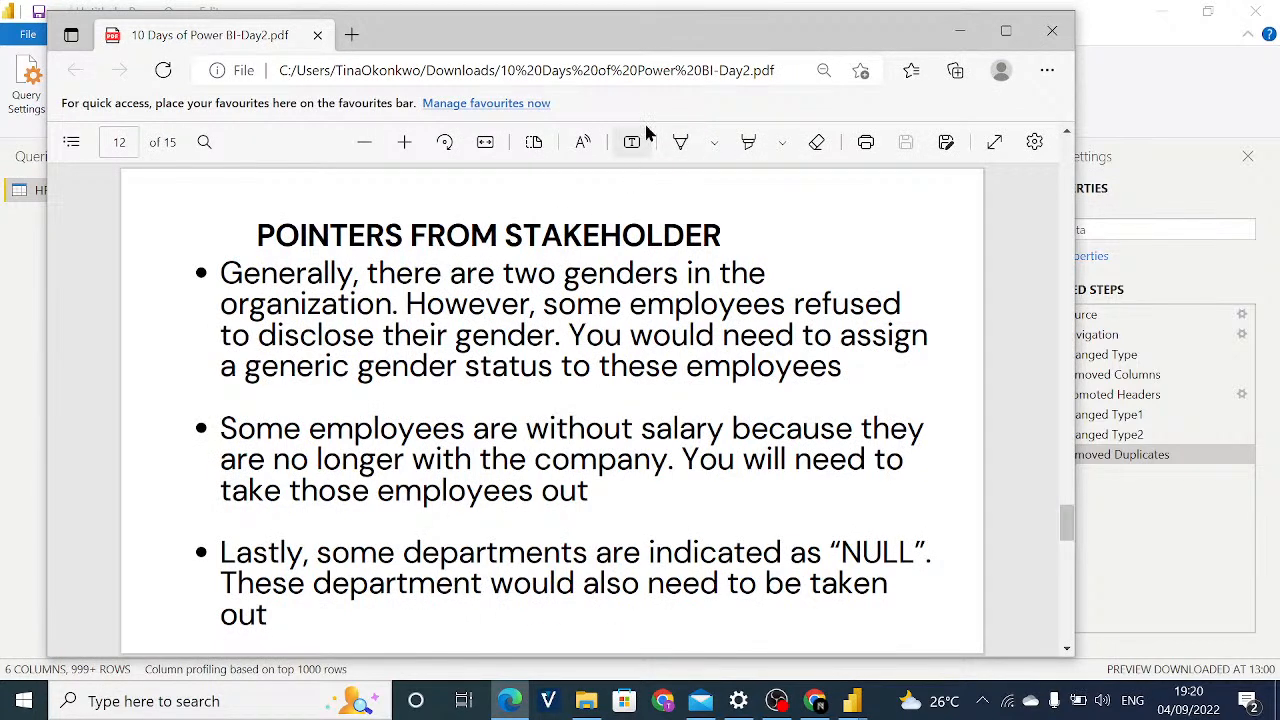
{"action": "left_click", "coordinate": [963, 32]}
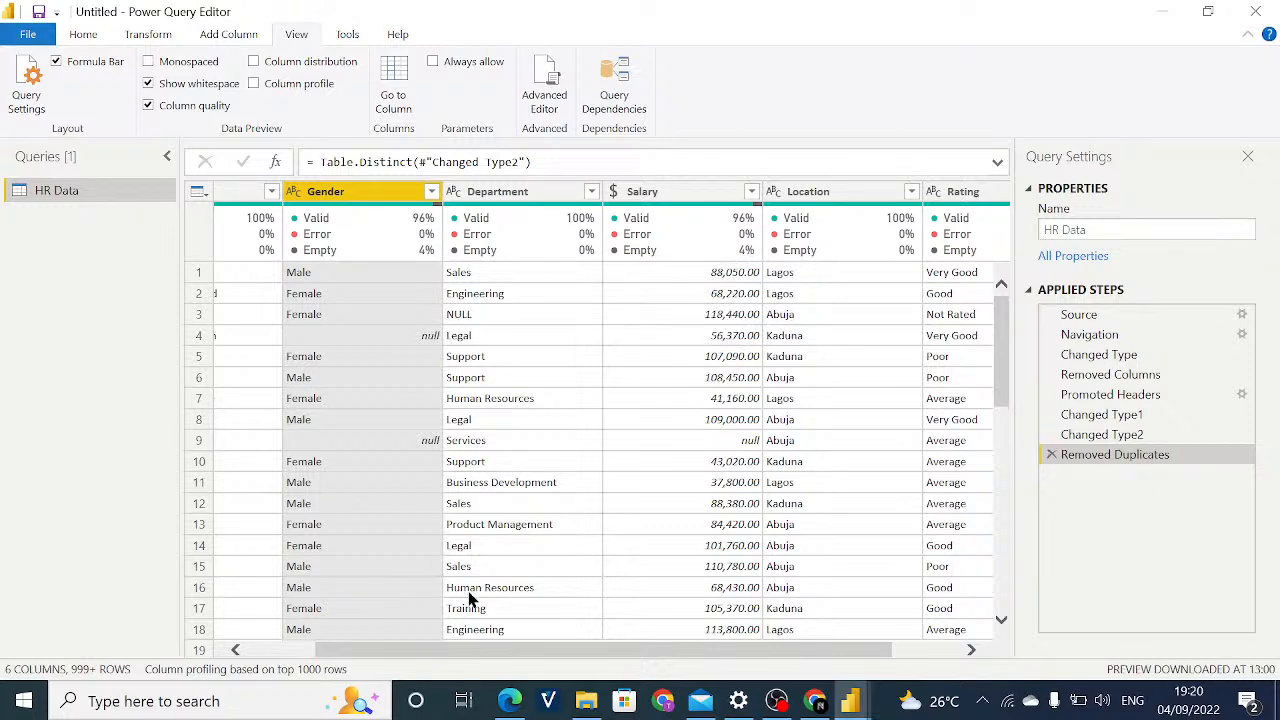
{"action": "left_click", "coordinate": [591, 191]}
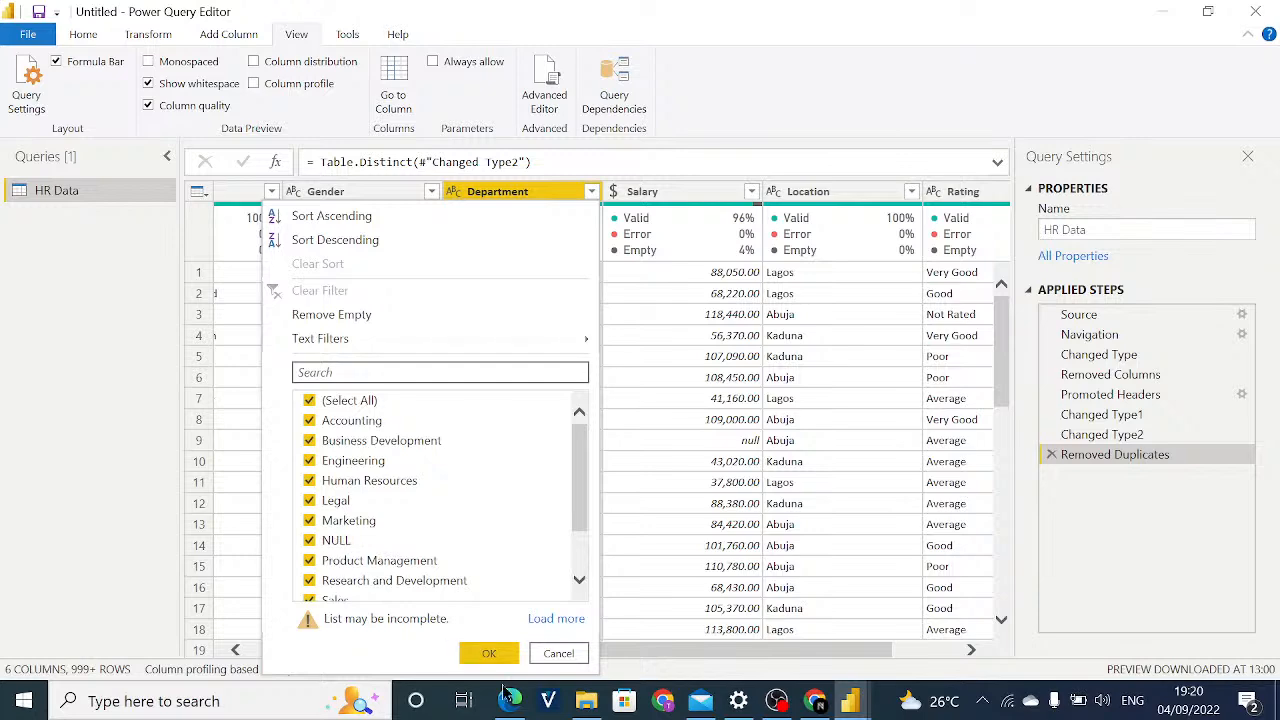
{"action": "left_click", "coordinate": [558, 653]}
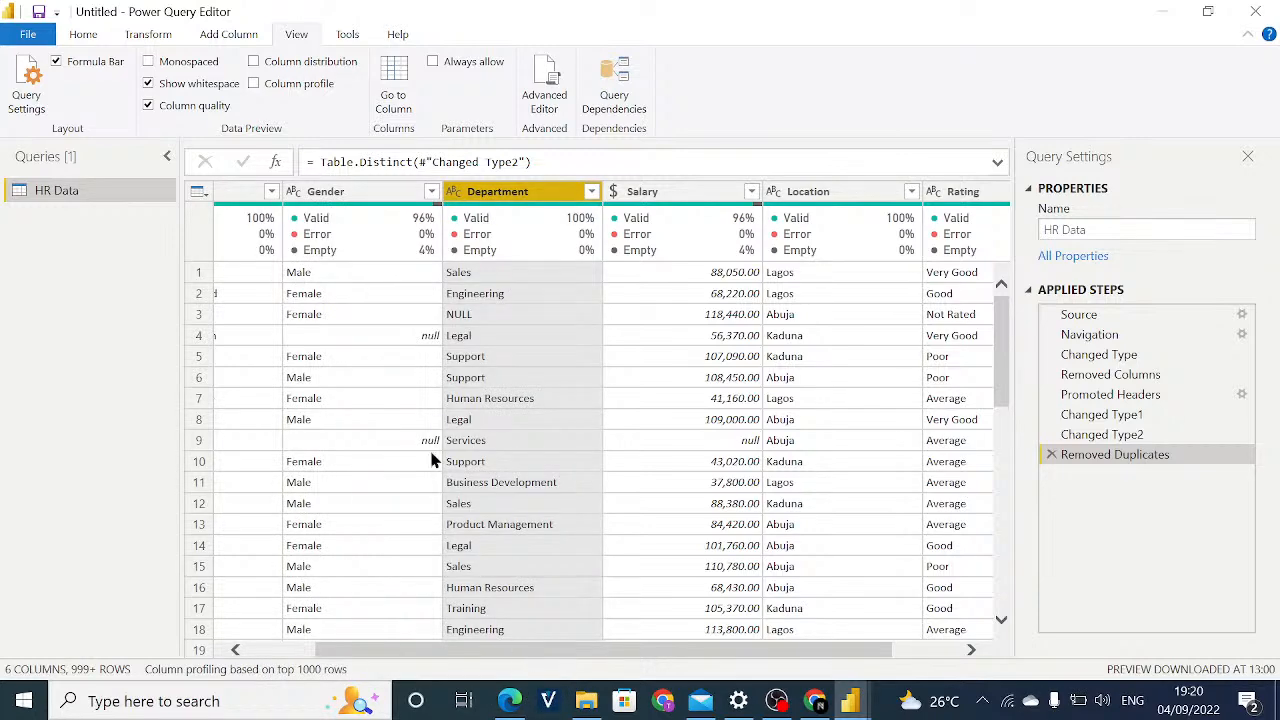
Review the column quality figures from Salary through Rating and return to the table's first rows and columns.
{"action": "left_click", "coordinate": [517, 634]}
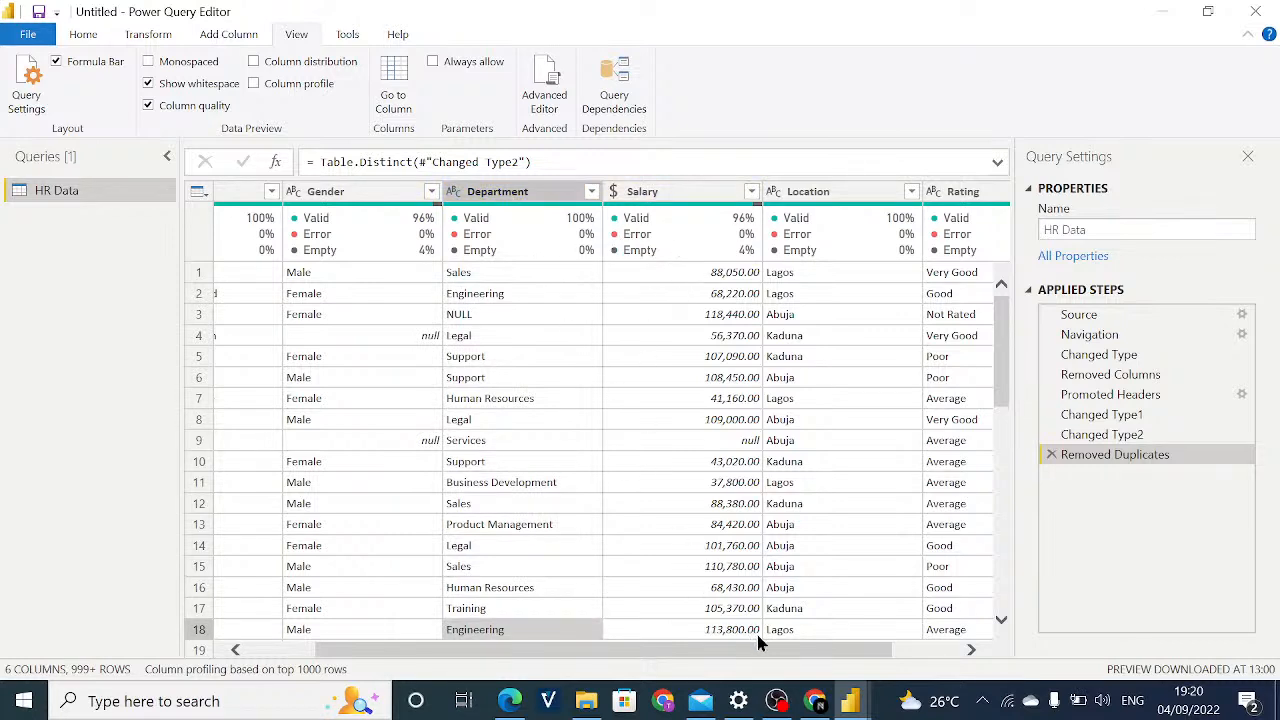
{"action": "left_click", "coordinate": [720, 633]}
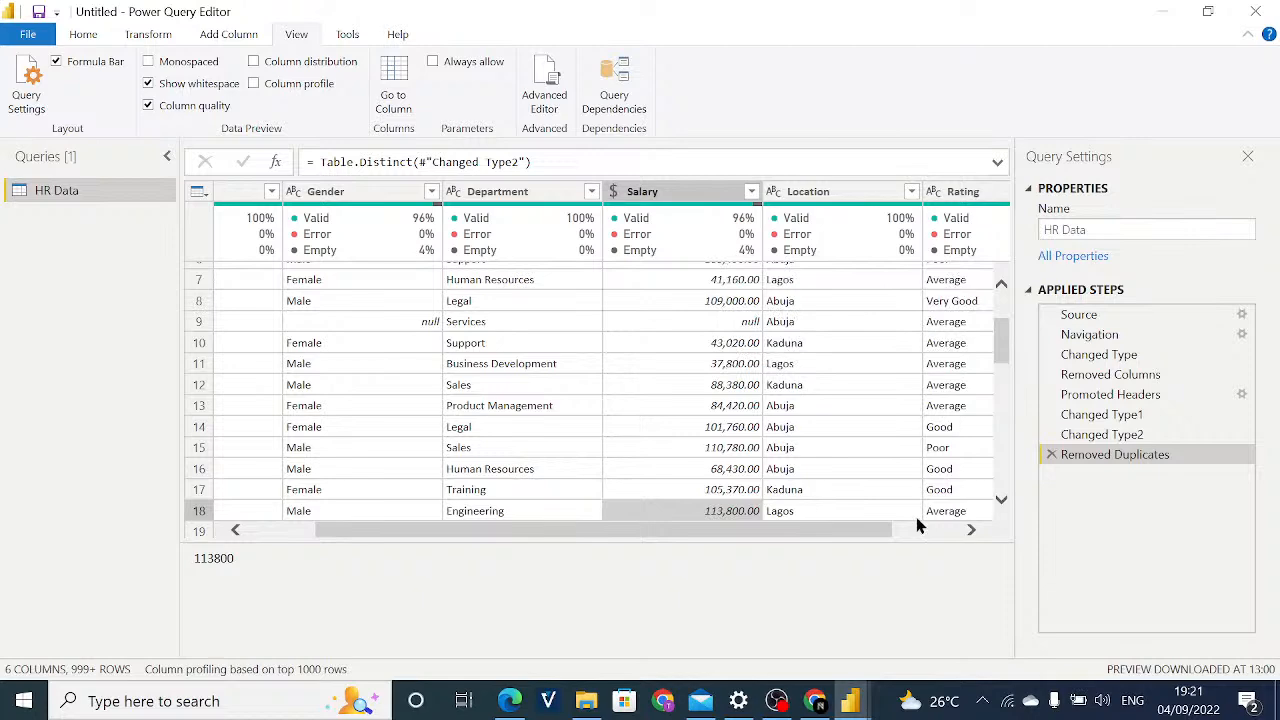
{"action": "left_click_drag", "start_coordinate": [857, 524], "coordinate": [946, 537]}
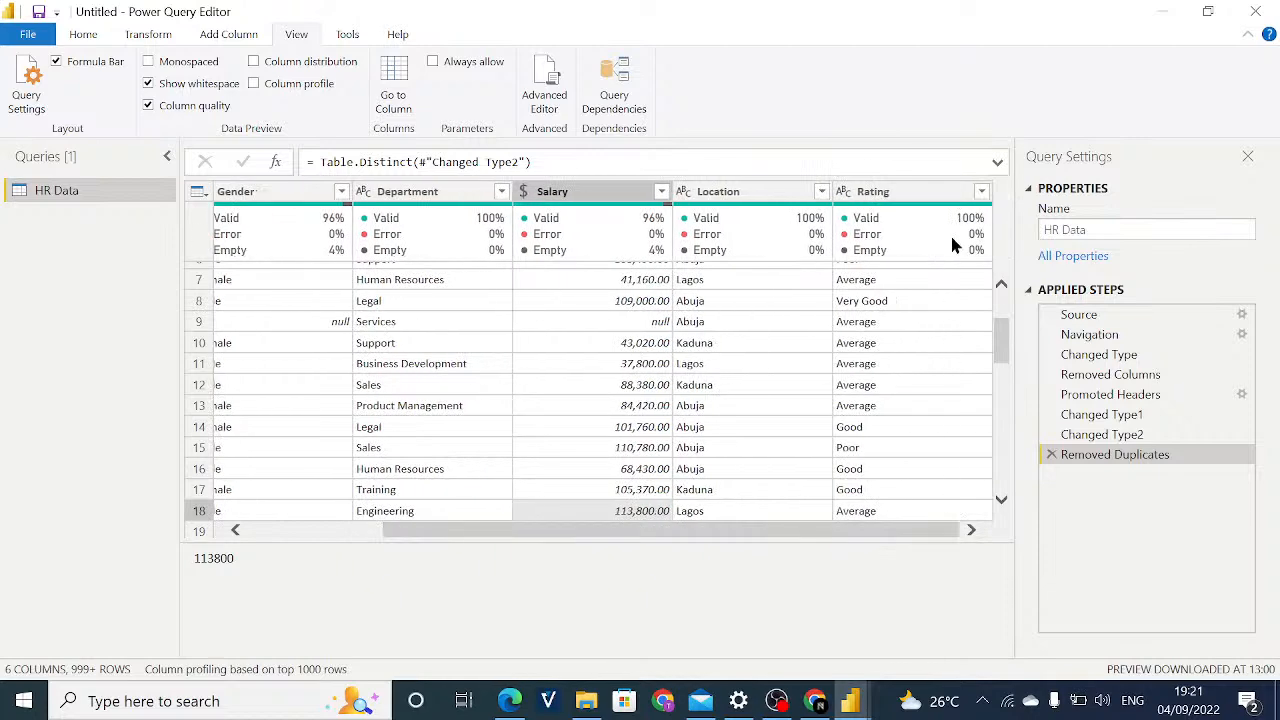
{"action": "mouse_move", "coordinate": [875, 278]}
{"action": "mouse_move", "coordinate": [900, 330]}
{"action": "left_click", "coordinate": [706, 515]}
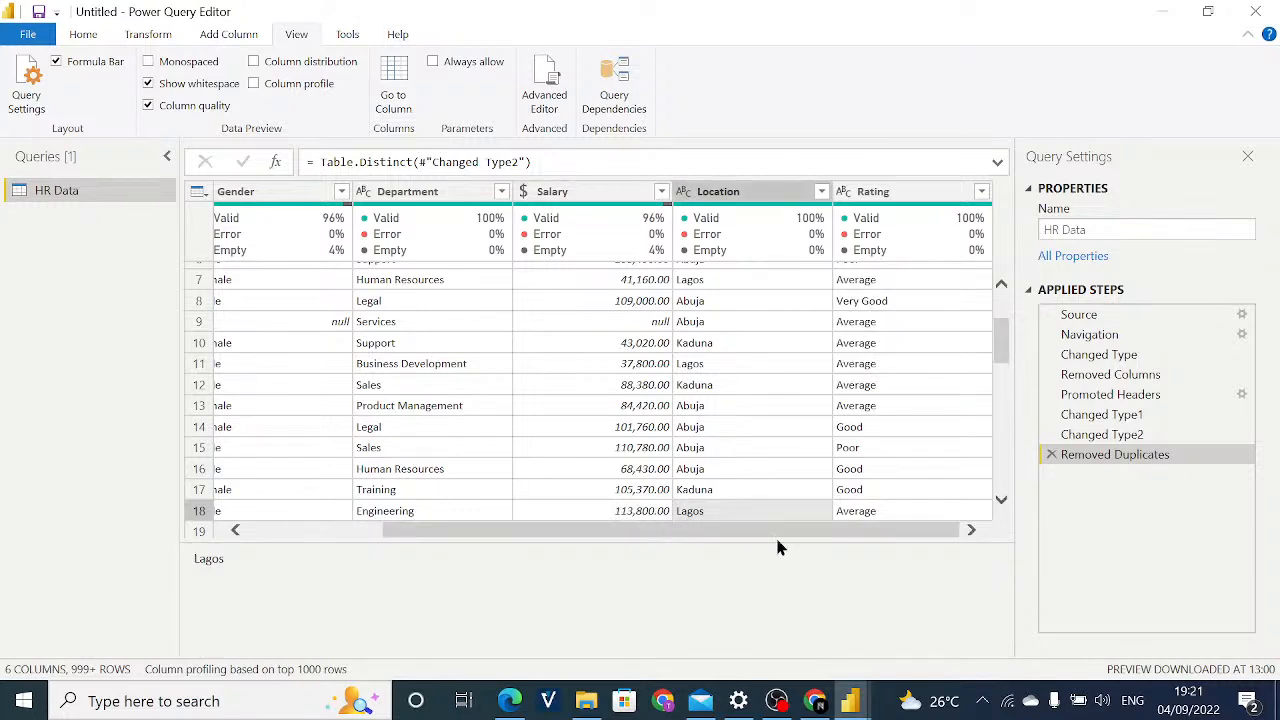
{"action": "left_click_drag", "start_coordinate": [775, 532], "coordinate": [566, 491]}
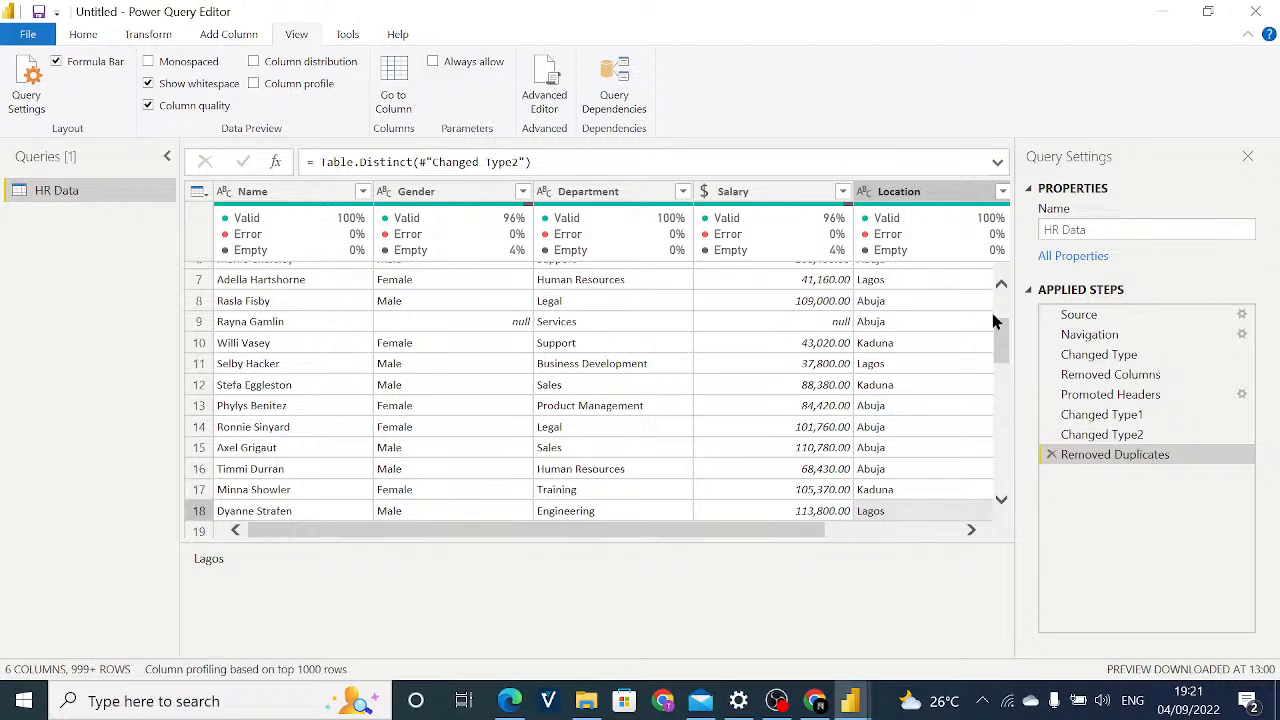
{"action": "left_click_drag", "start_coordinate": [1005, 360], "coordinate": [1003, 277]}
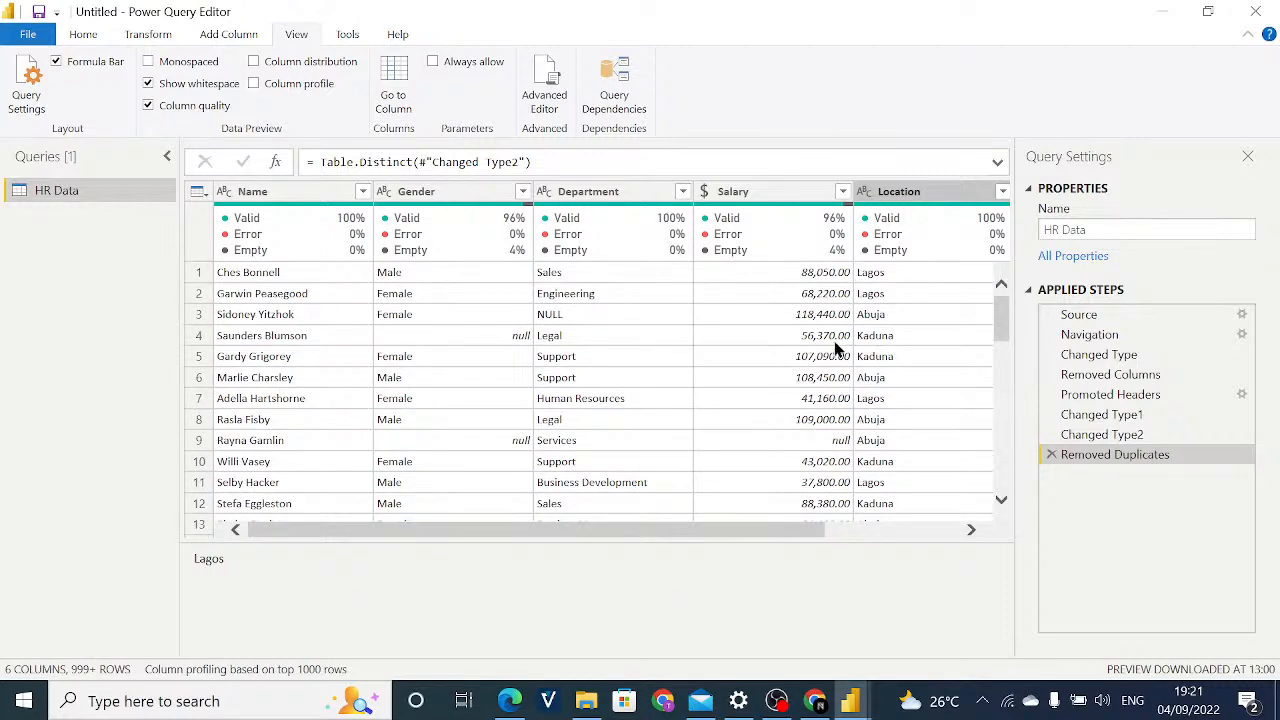
Replace the null values in the Gender column with Non-Binary.
{"action": "mouse_move", "coordinate": [744, 250]}
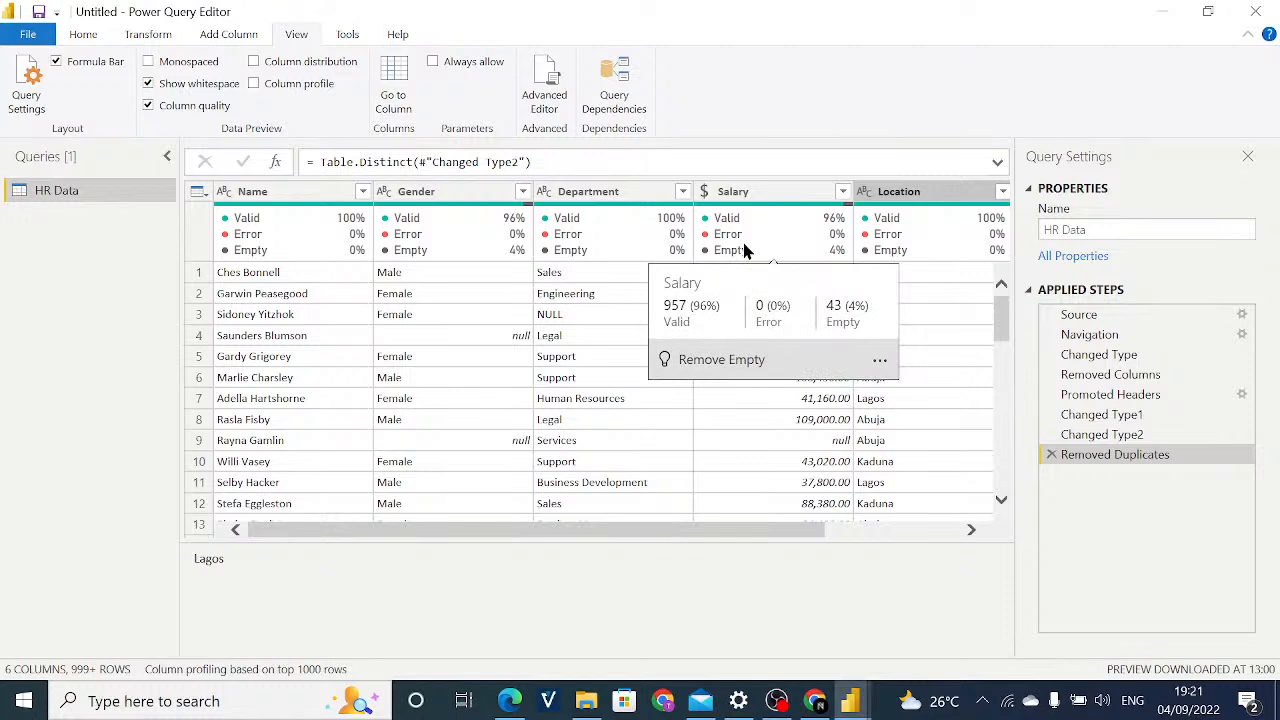
{"action": "mouse_move", "coordinate": [596, 262]}
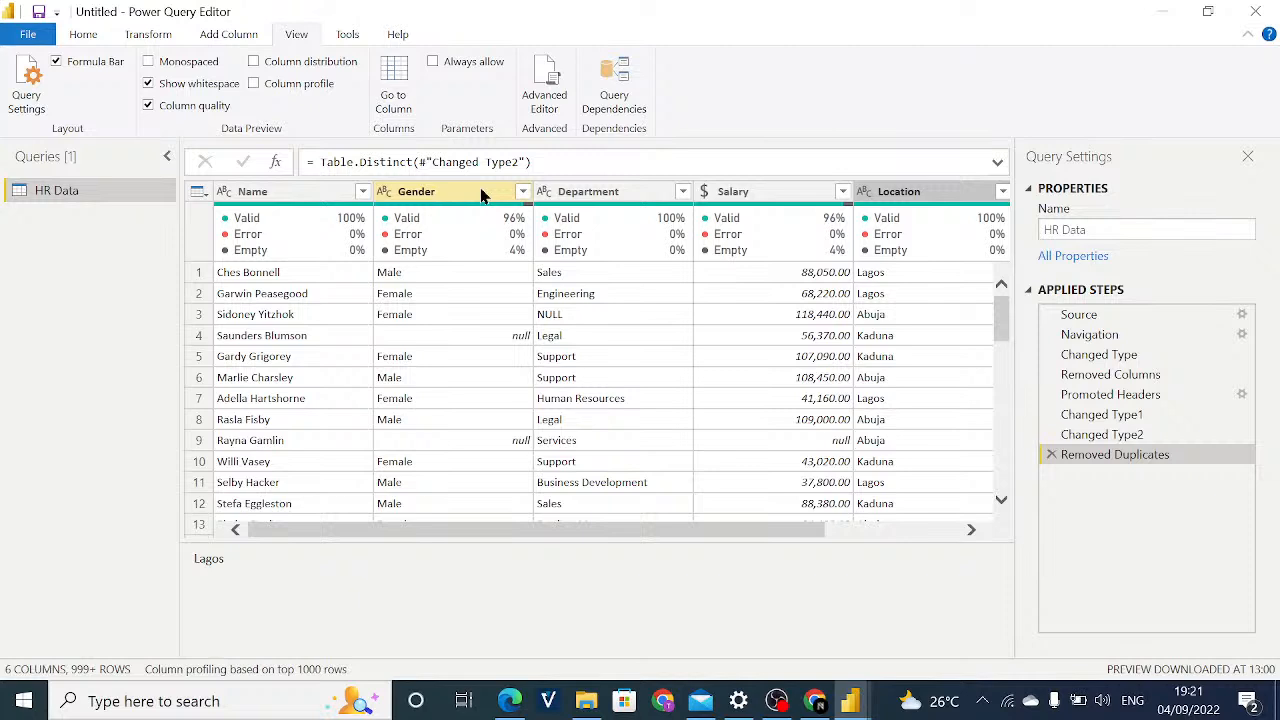
{"action": "left_click", "coordinate": [480, 193]}
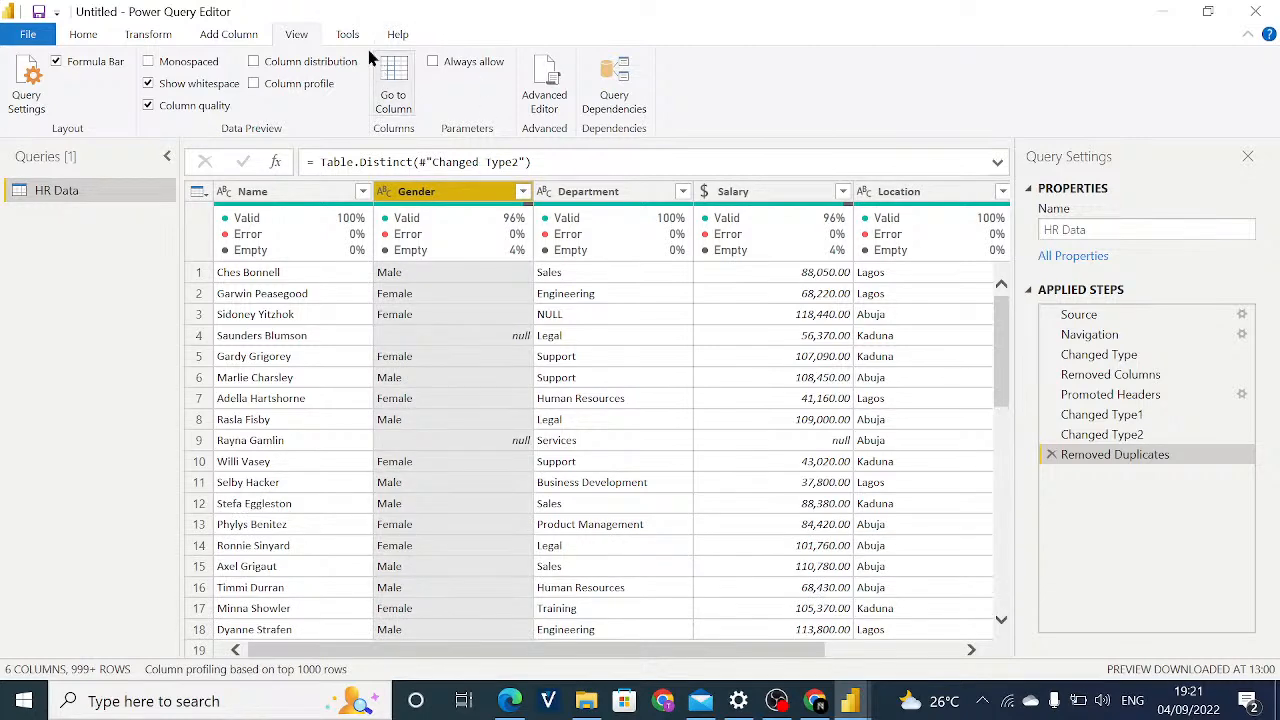
{"action": "left_click", "coordinate": [95, 37]}
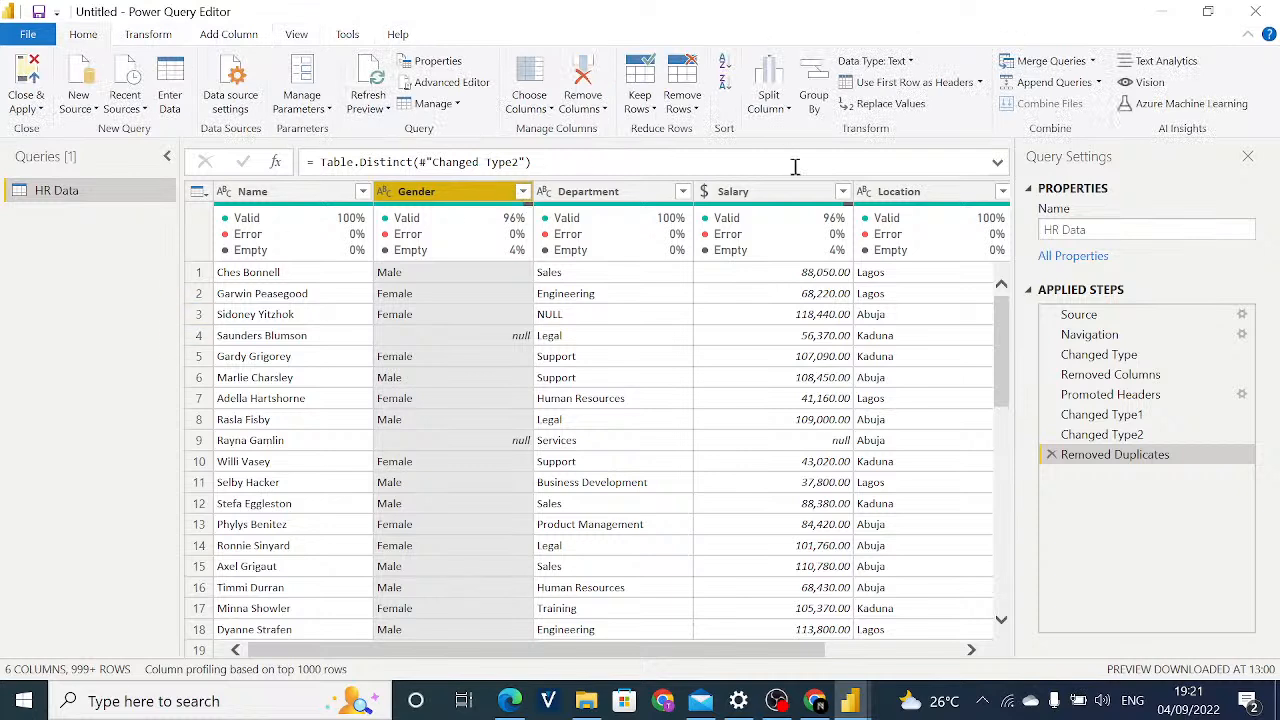
{"action": "left_click", "coordinate": [882, 105]}
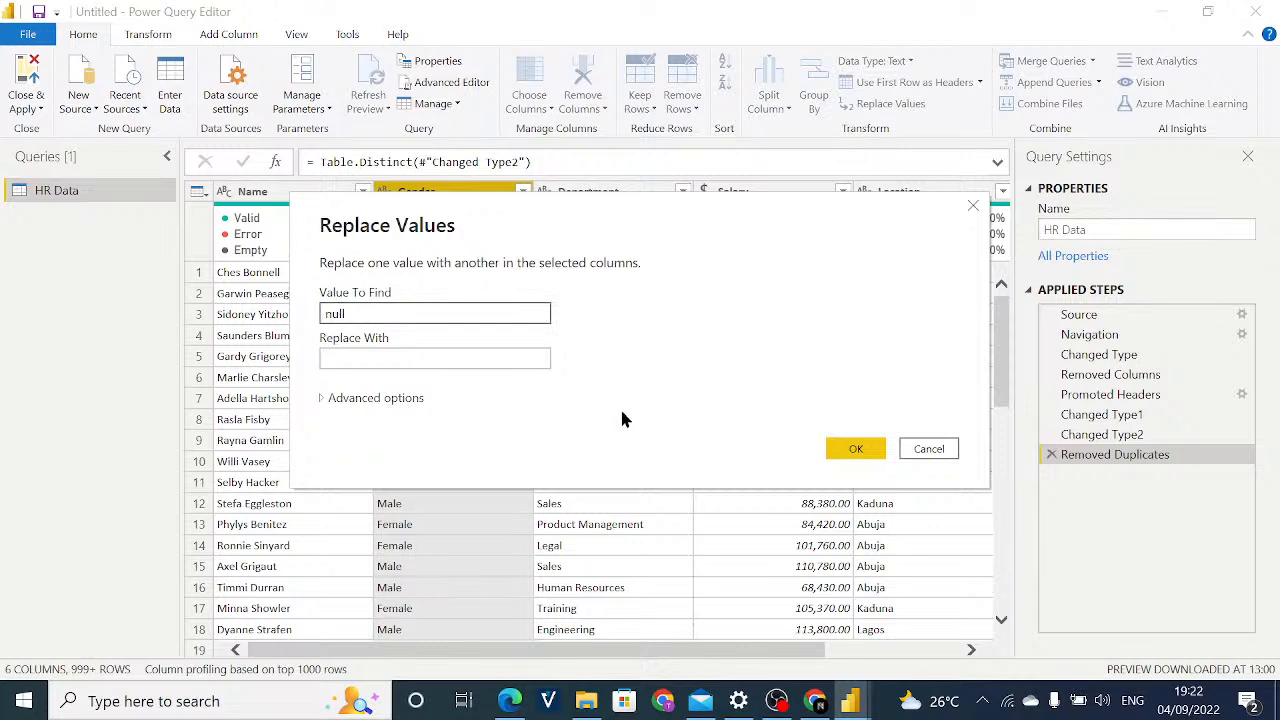
{"action": "left_click", "coordinate": [502, 362]}
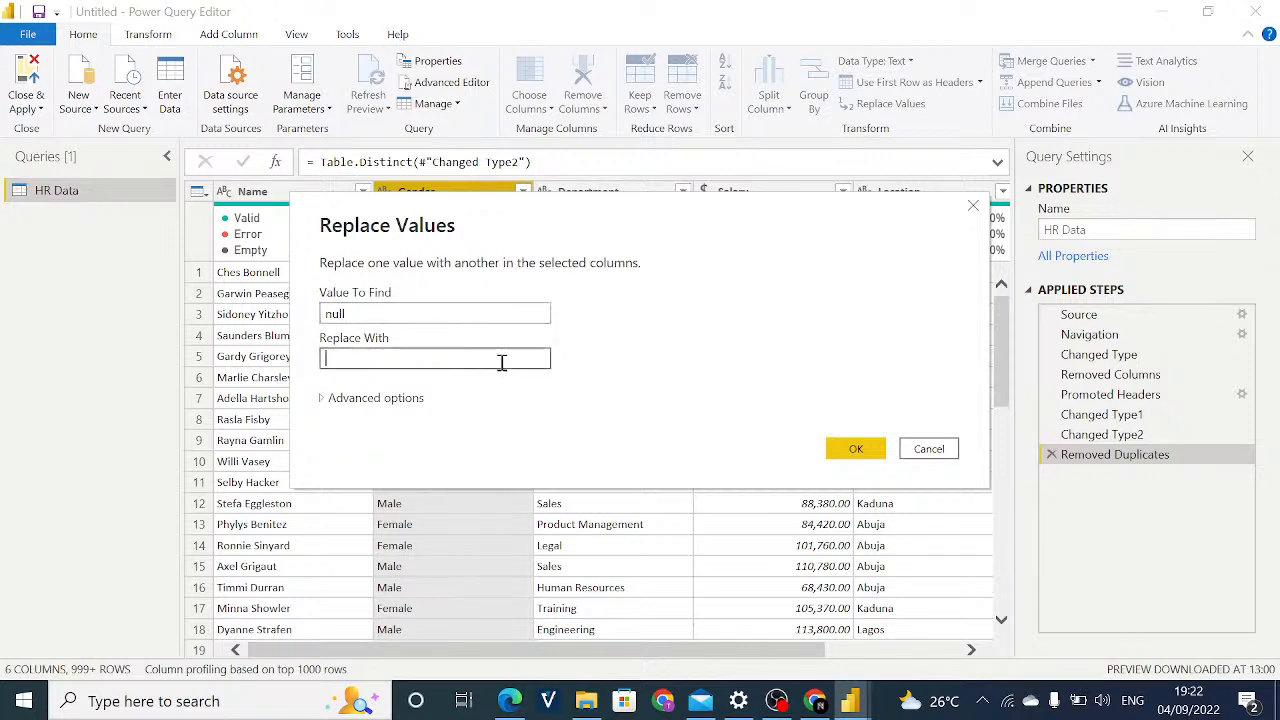
{"action": "type", "text": "Non-Binary"}
{"action": "left_click", "coordinate": [851, 449]}
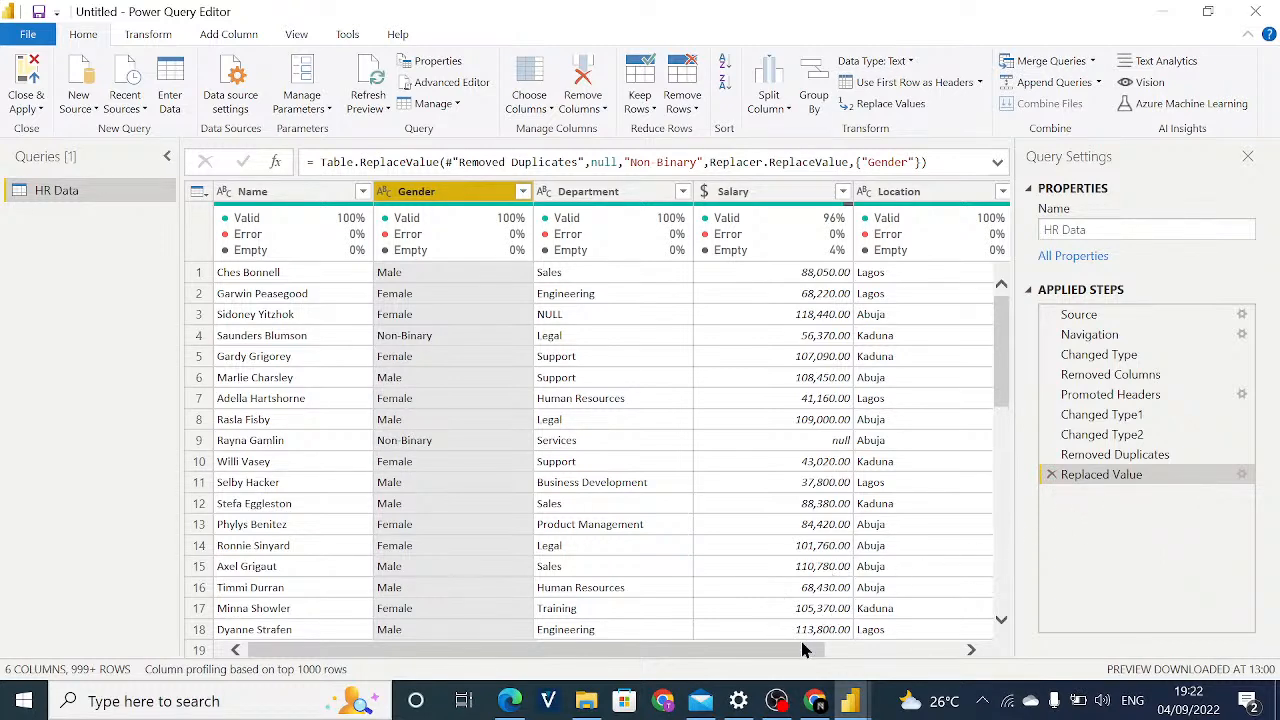
Select the Department column, reread the stakeholder pointers in the Day2 PDF in Edge, and return to Power Query Editor.
{"action": "left_click_drag", "start_coordinate": [803, 650], "coordinate": [894, 674]}
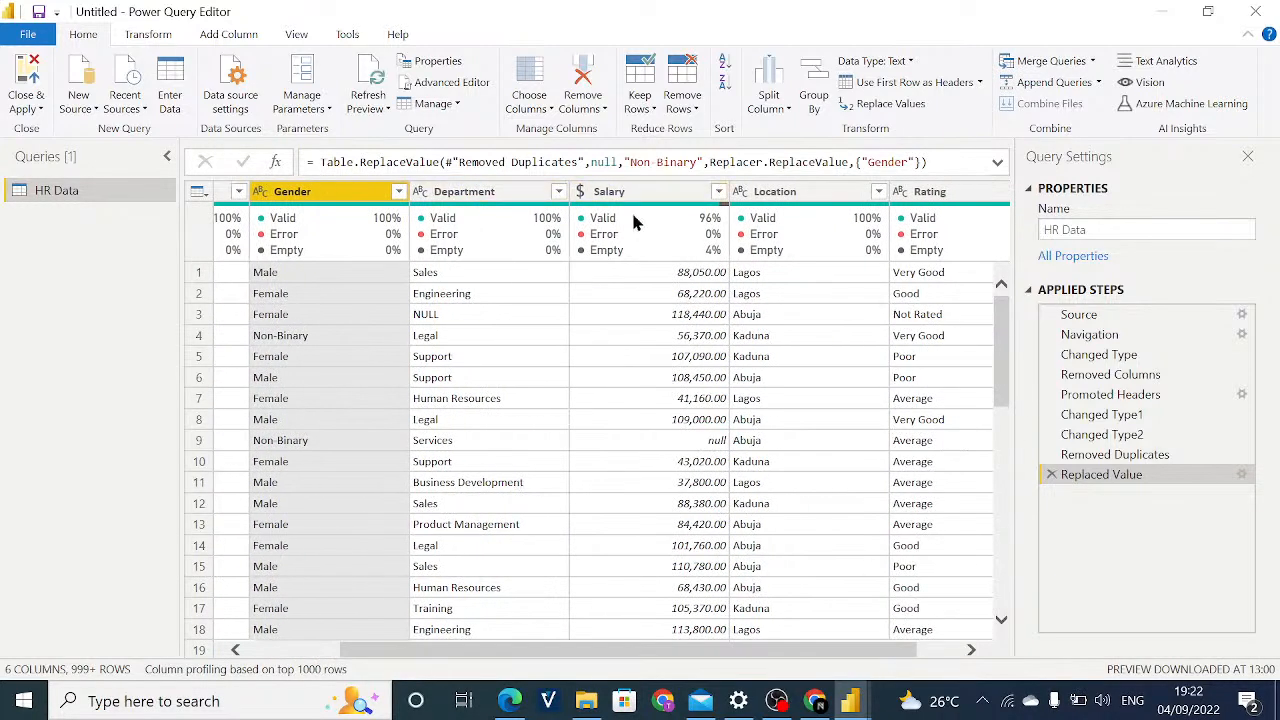
{"action": "left_click", "coordinate": [526, 191]}
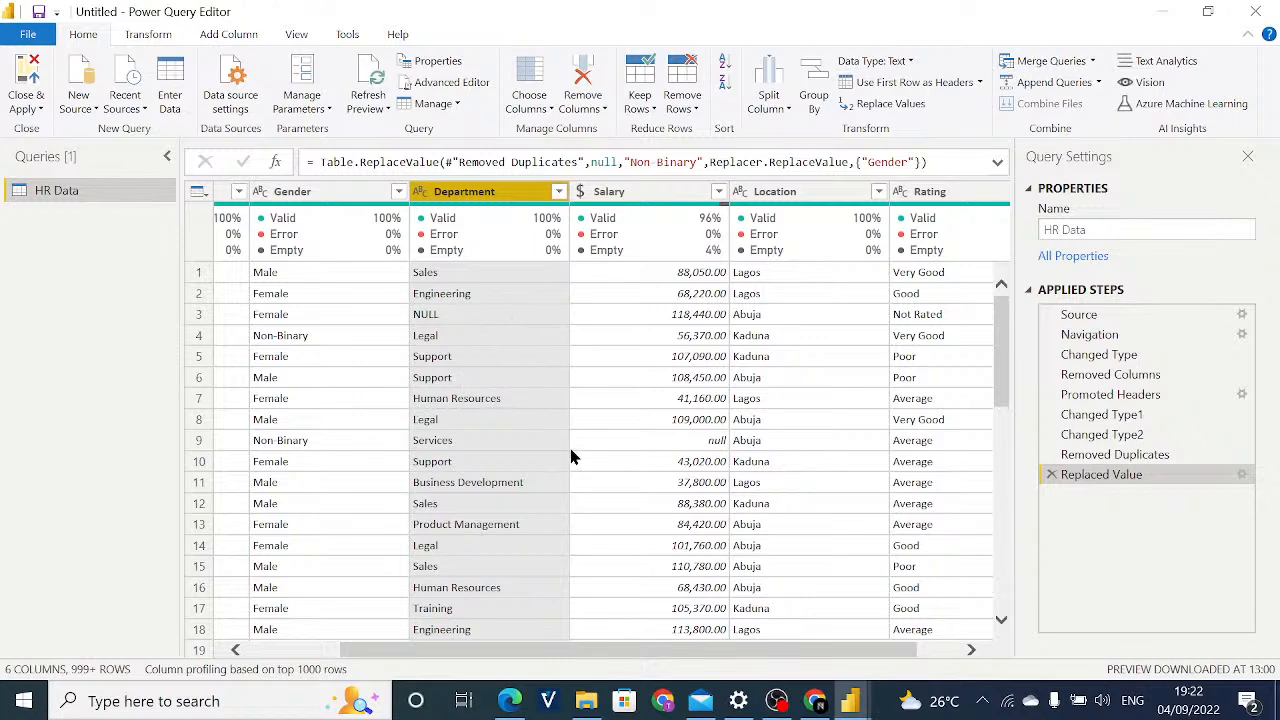
{"action": "left_click", "coordinate": [520, 705]}
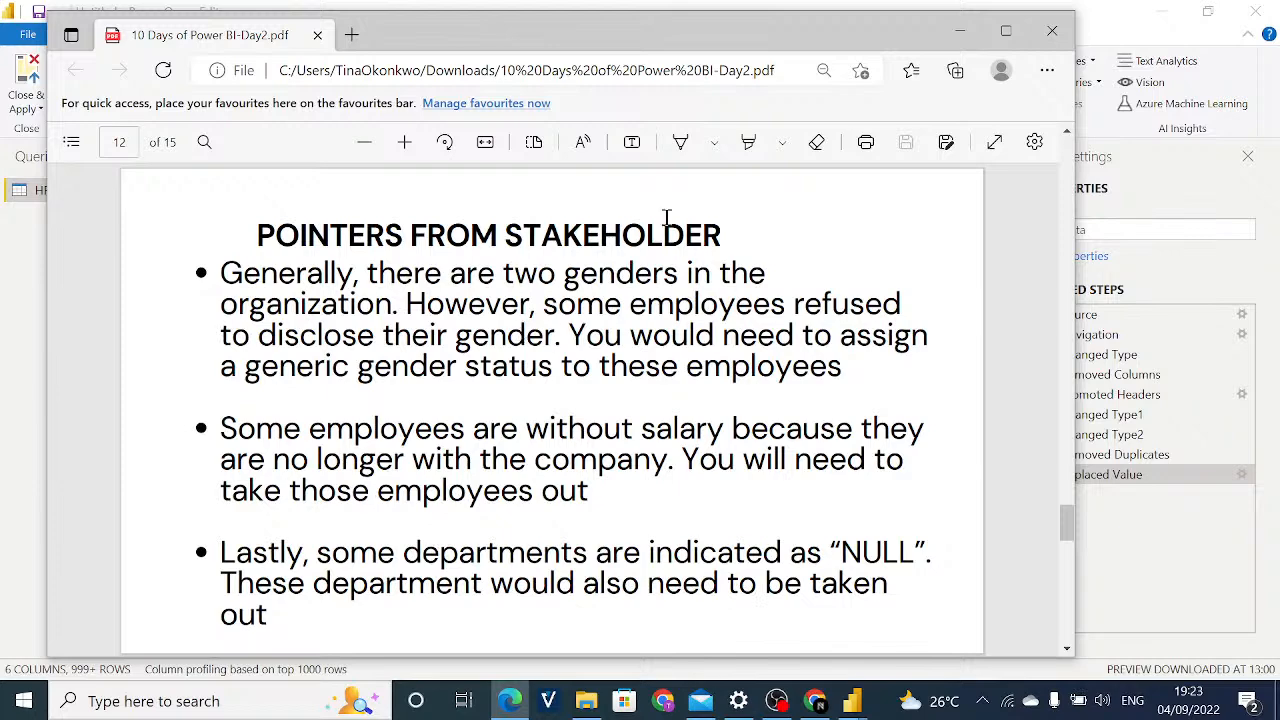
{"action": "left_click", "coordinate": [960, 31]}
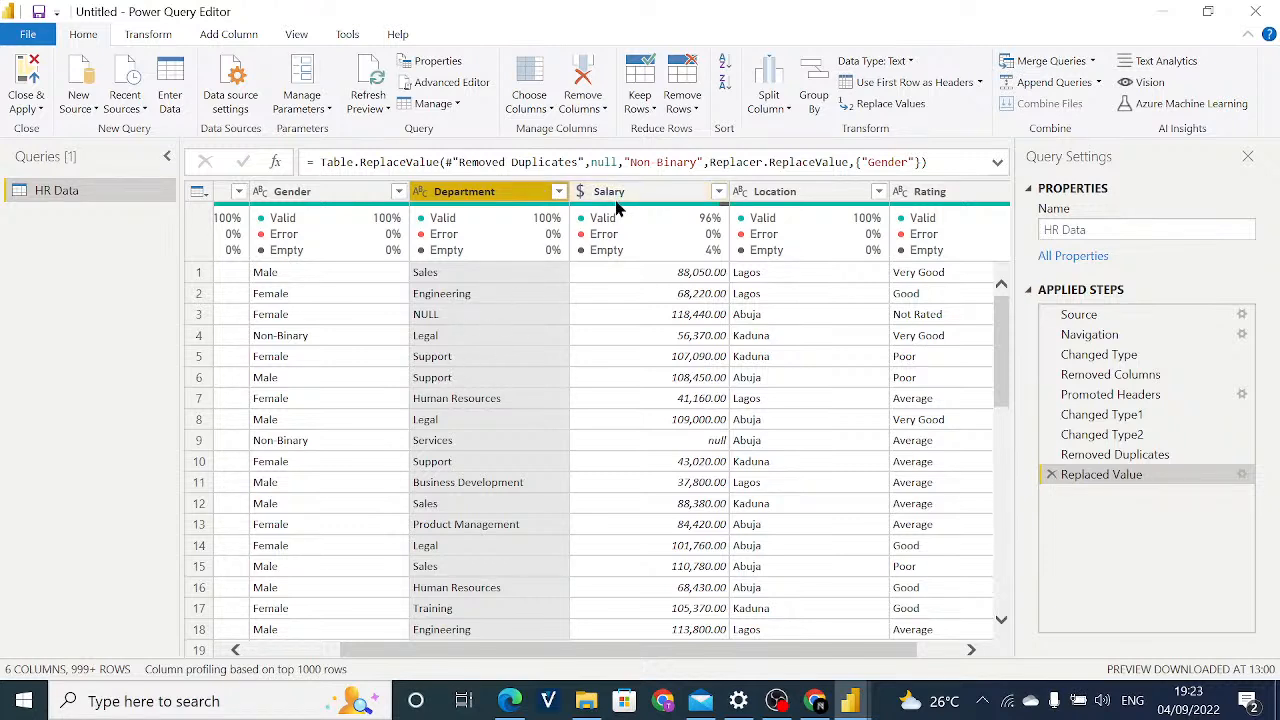
Replace the text NULL with null in the Department column.
{"action": "left_click", "coordinate": [861, 106]}
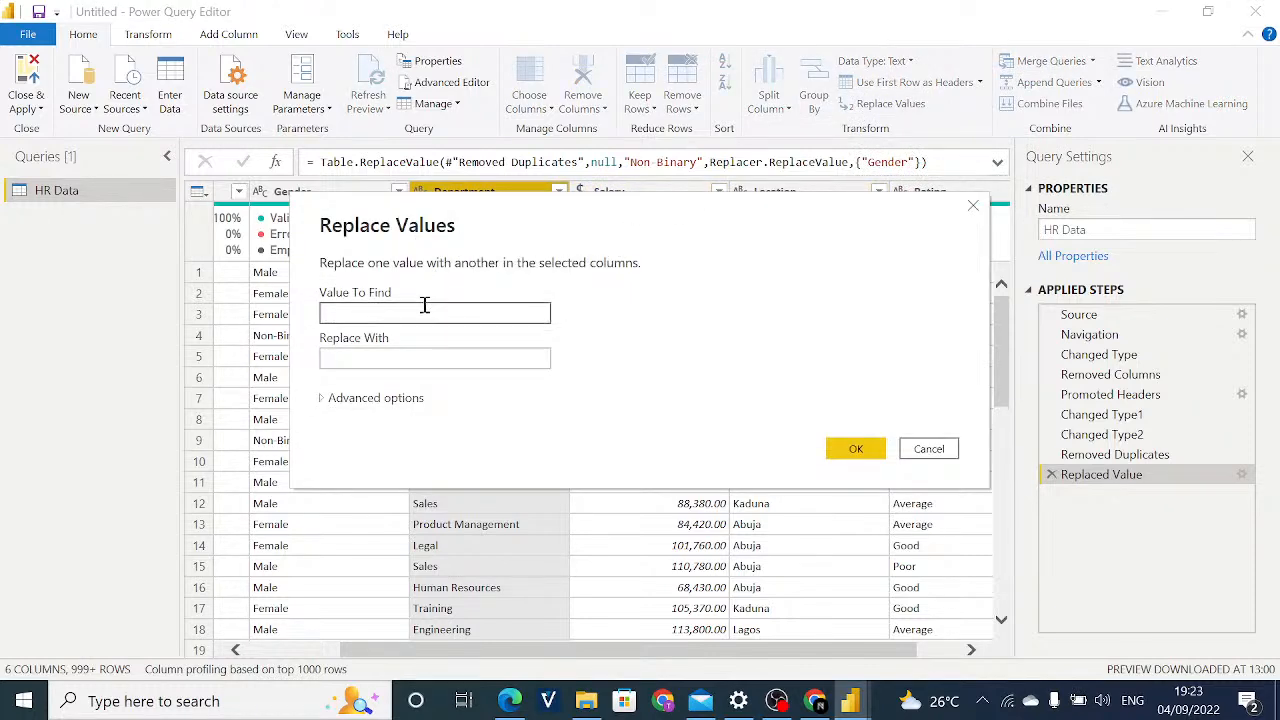
{"action": "type", "text": "NULL"}
{"action": "left_click", "coordinate": [386, 358]}
{"action": "type", "text": "n"}
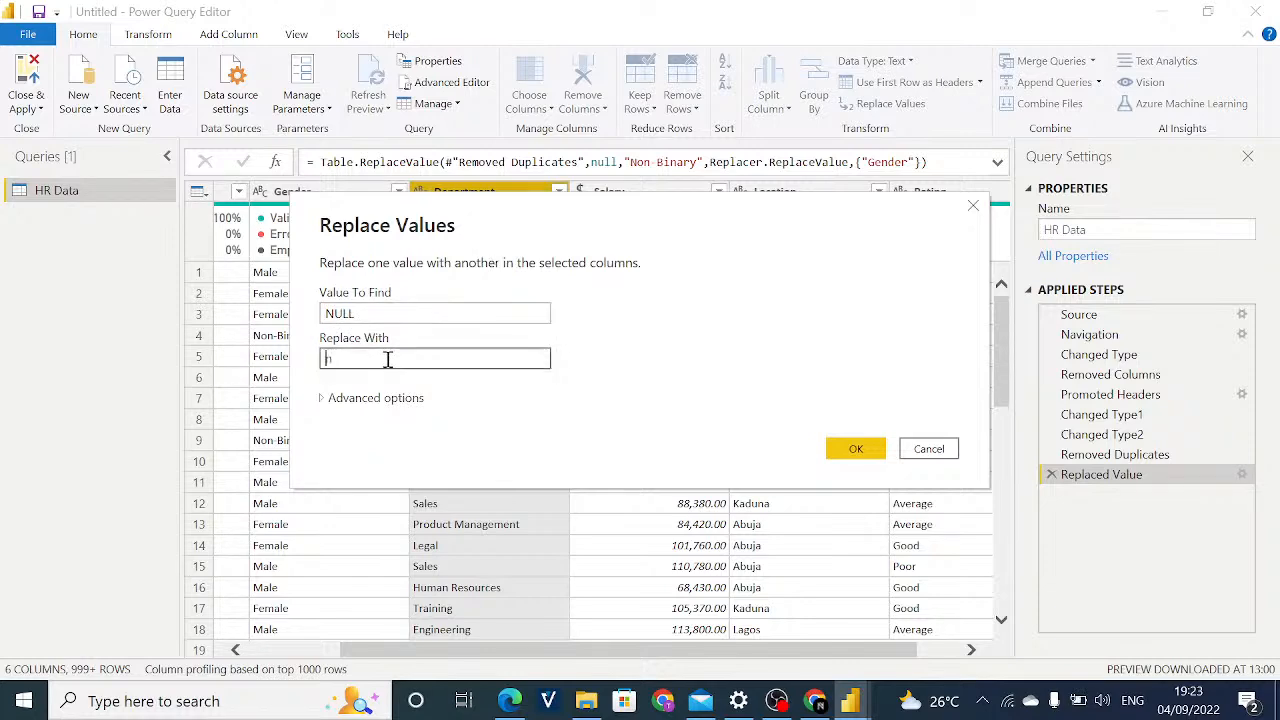
{"action": "type", "text": "ull"}
{"action": "left_click", "coordinate": [838, 448]}
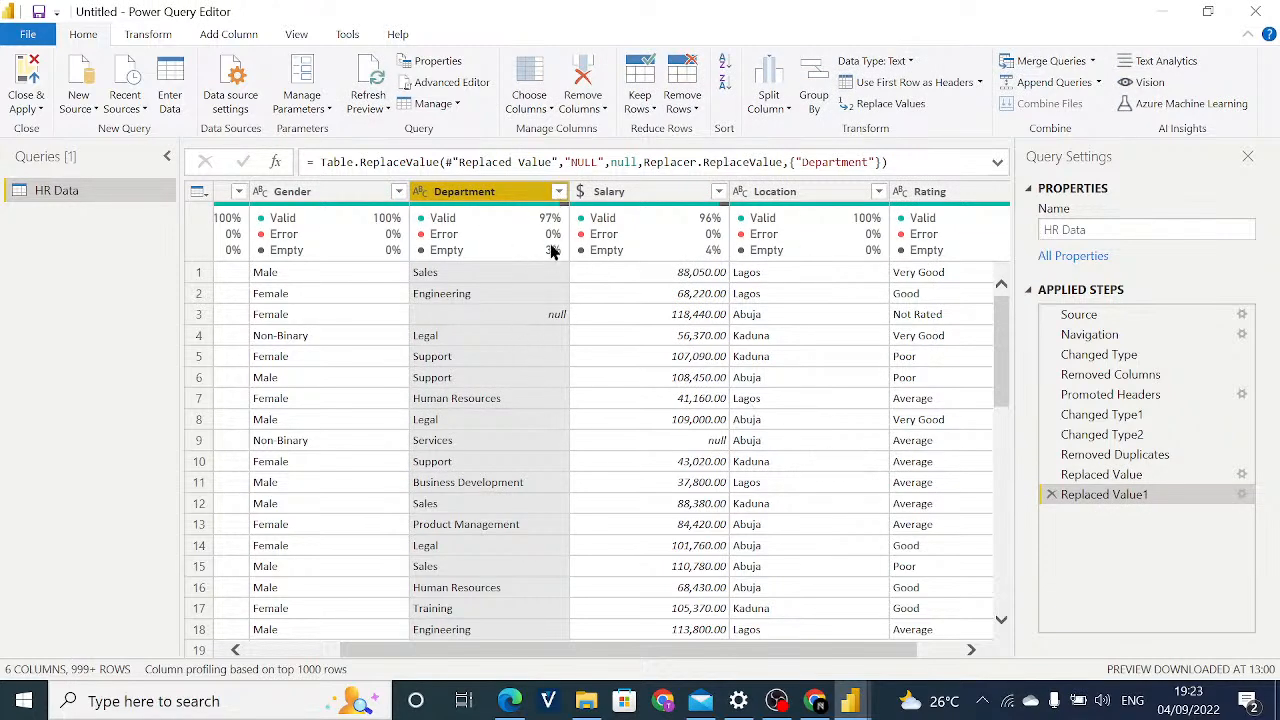
Remove the rows with an empty Department value.
{"action": "mouse_move", "coordinate": [550, 250]}
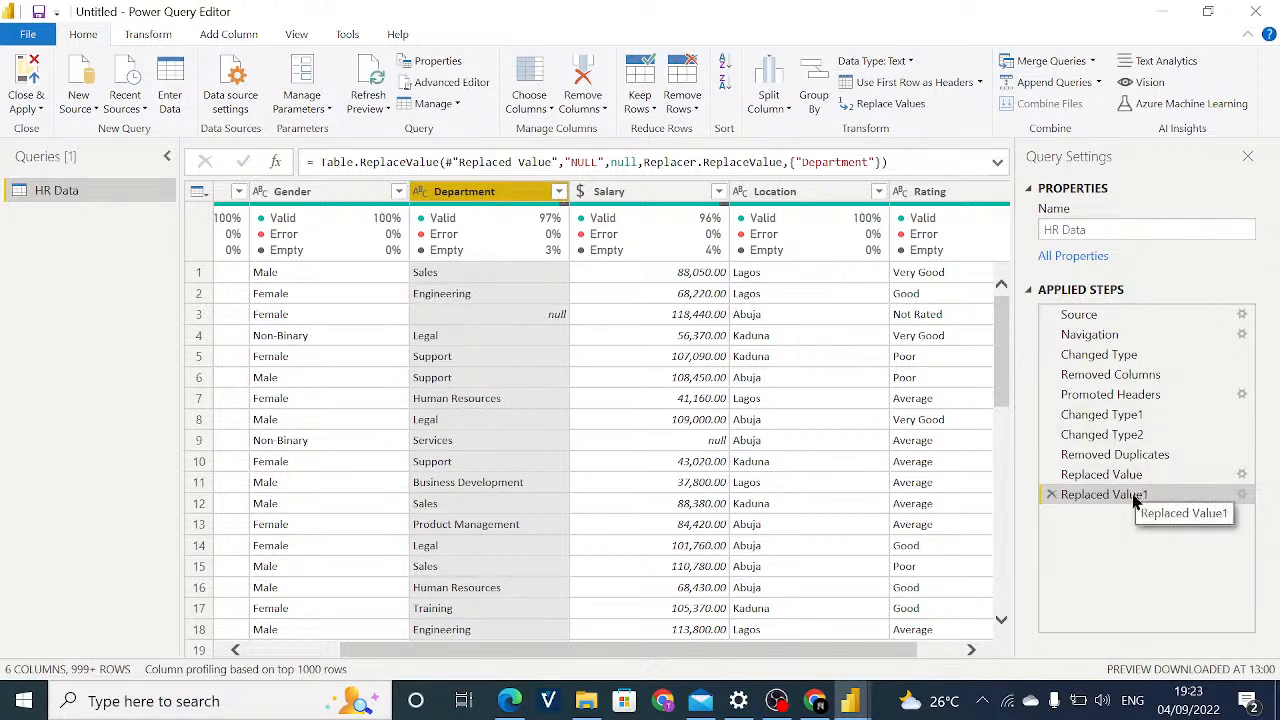
{"action": "right_click", "coordinate": [519, 198]}
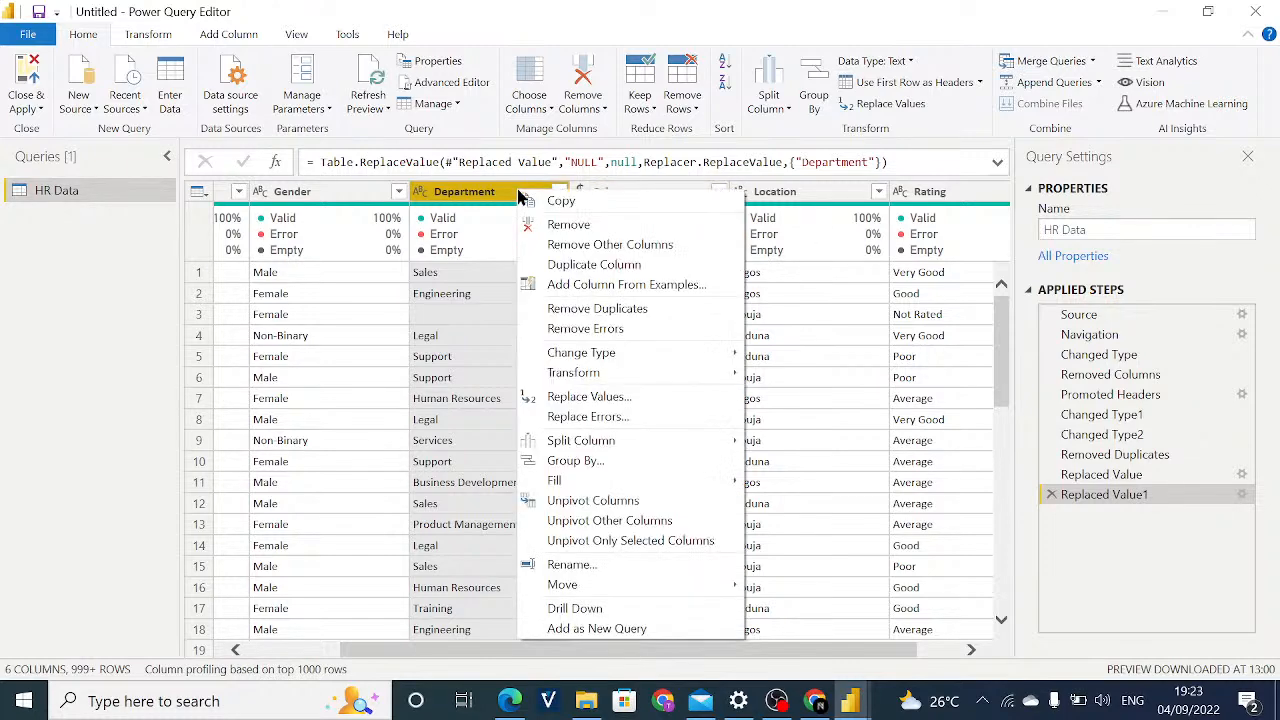
{"action": "left_click", "coordinate": [519, 194]}
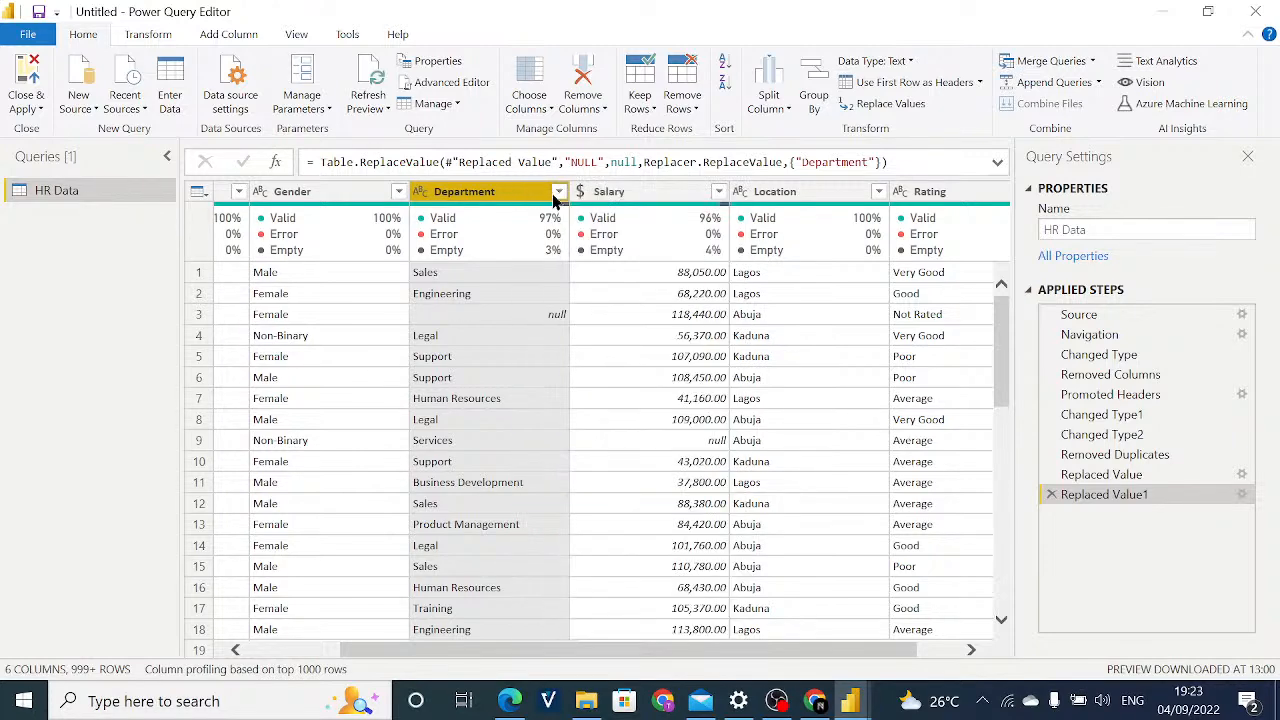
{"action": "left_click", "coordinate": [558, 192]}
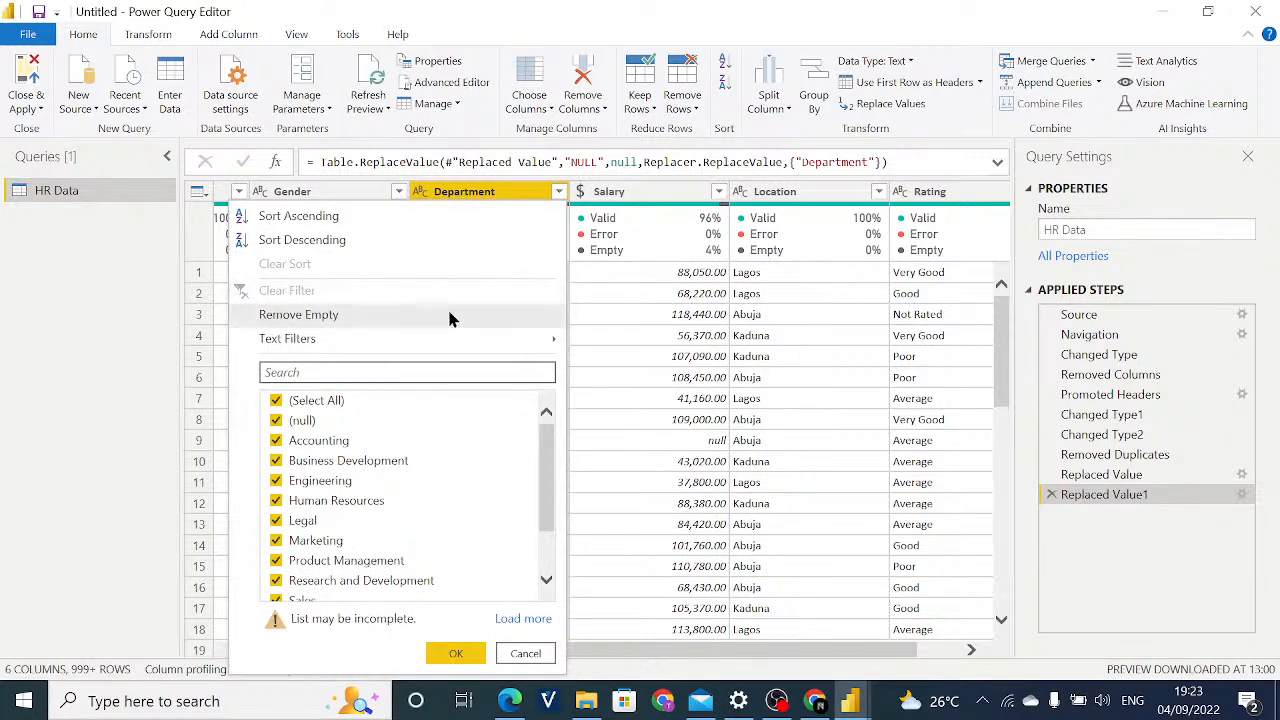
{"action": "left_click", "coordinate": [420, 316]}
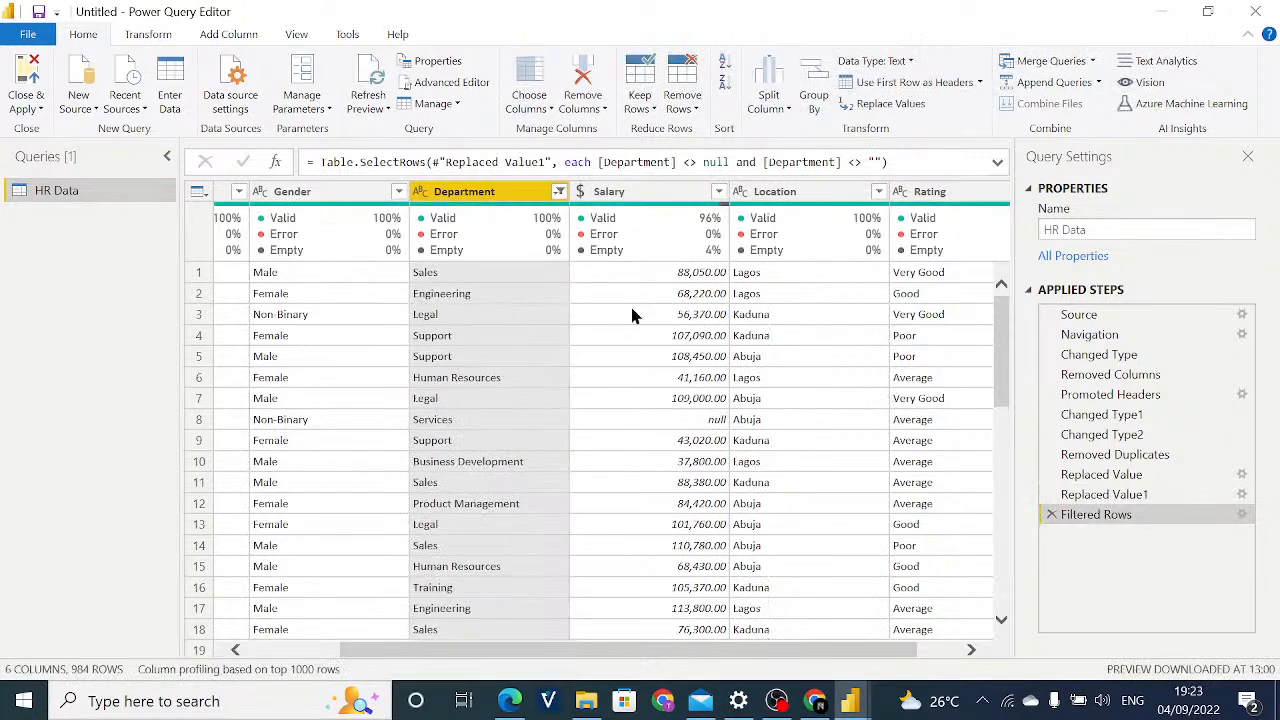
Delete the Department row filter and the Department NULL replacement from the query's applied steps.
{"action": "left_click", "coordinate": [1052, 515]}
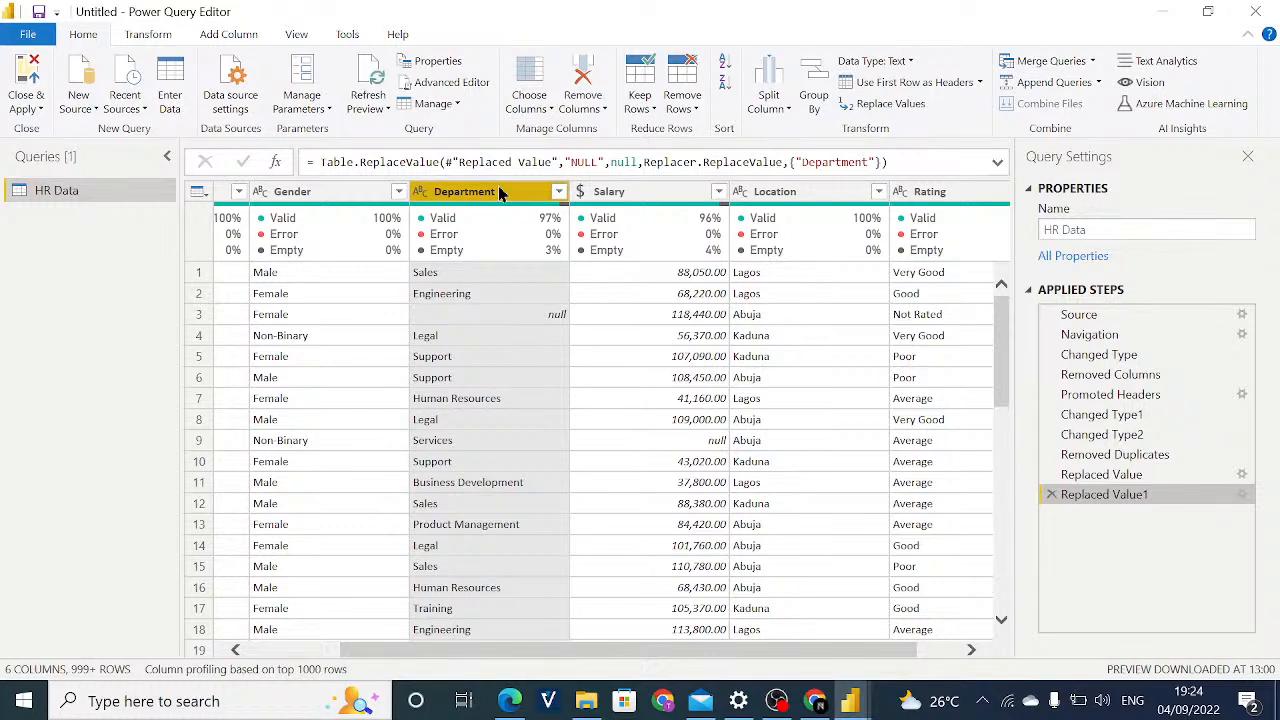
{"action": "left_click", "coordinate": [559, 192]}
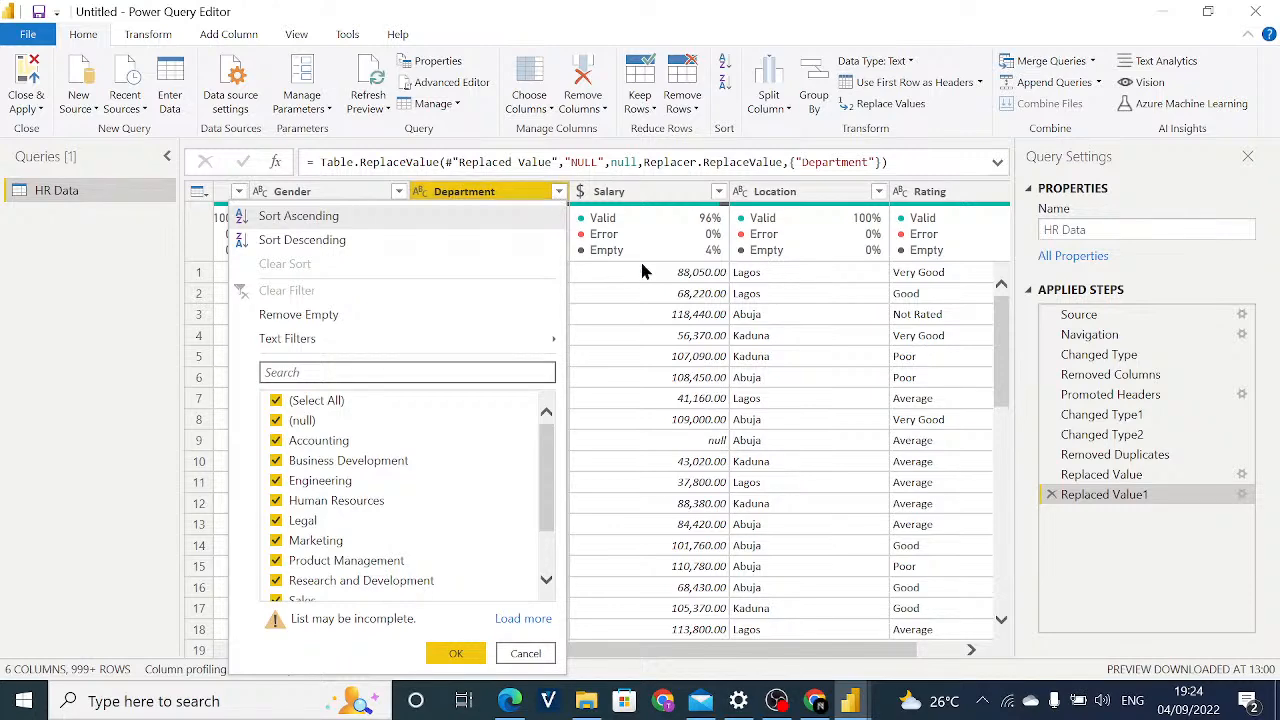
{"action": "left_click", "coordinate": [527, 653]}
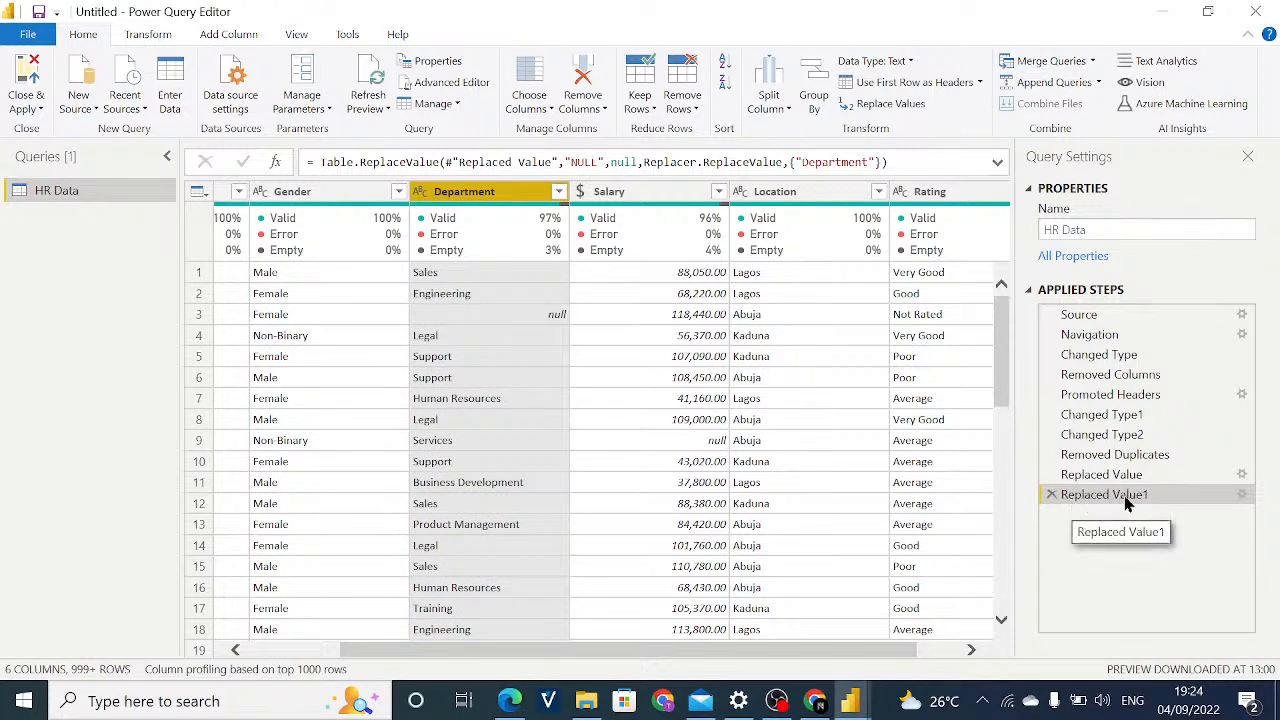
{"action": "left_click", "coordinate": [1051, 494]}
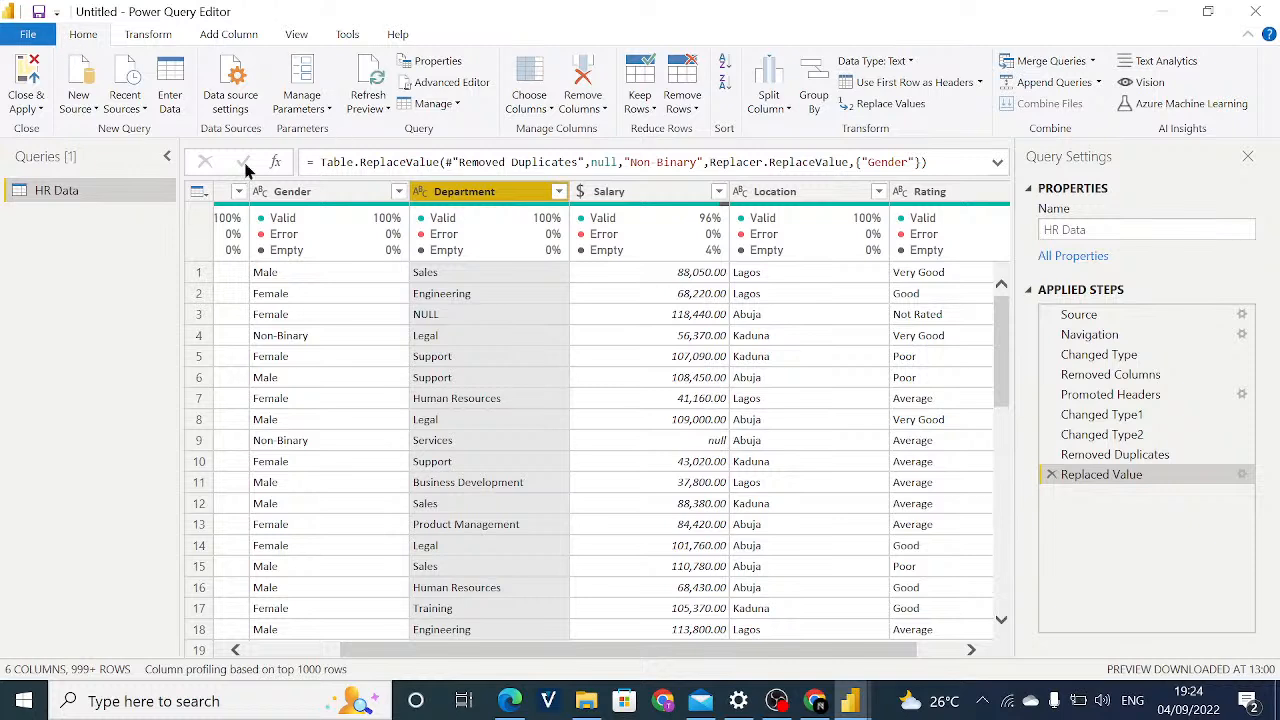
Replace every NULL text entry in the Department column with a true null value.
{"action": "left_click", "coordinate": [878, 108]}
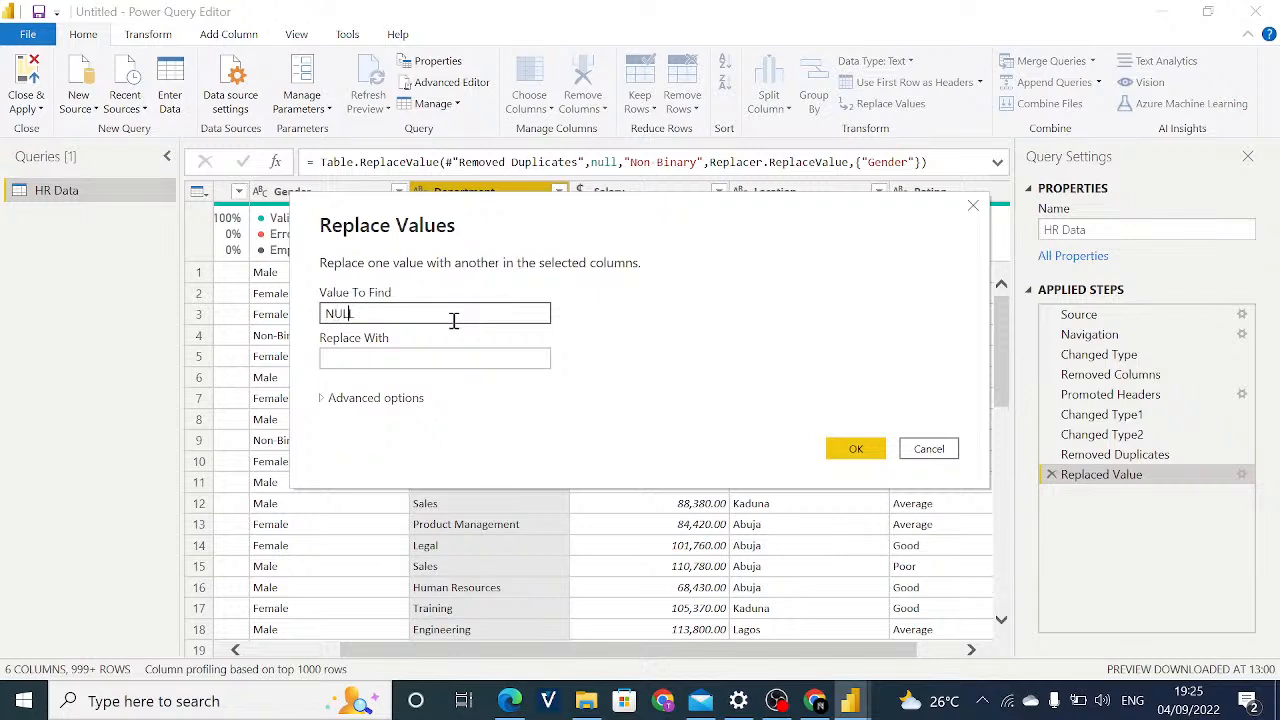
{"action": "type", "text": "NULL"}
{"action": "left_click", "coordinate": [432, 356]}
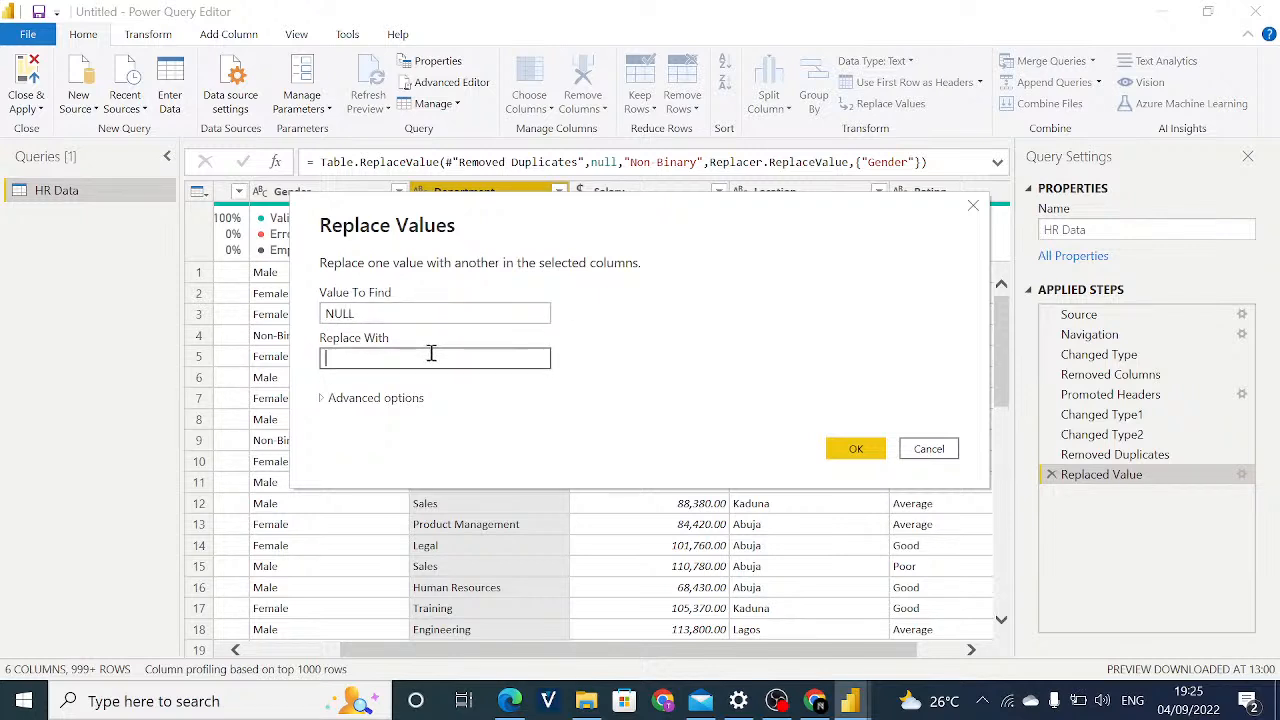
{"action": "type", "text": "null"}
{"action": "left_click", "coordinate": [836, 451]}
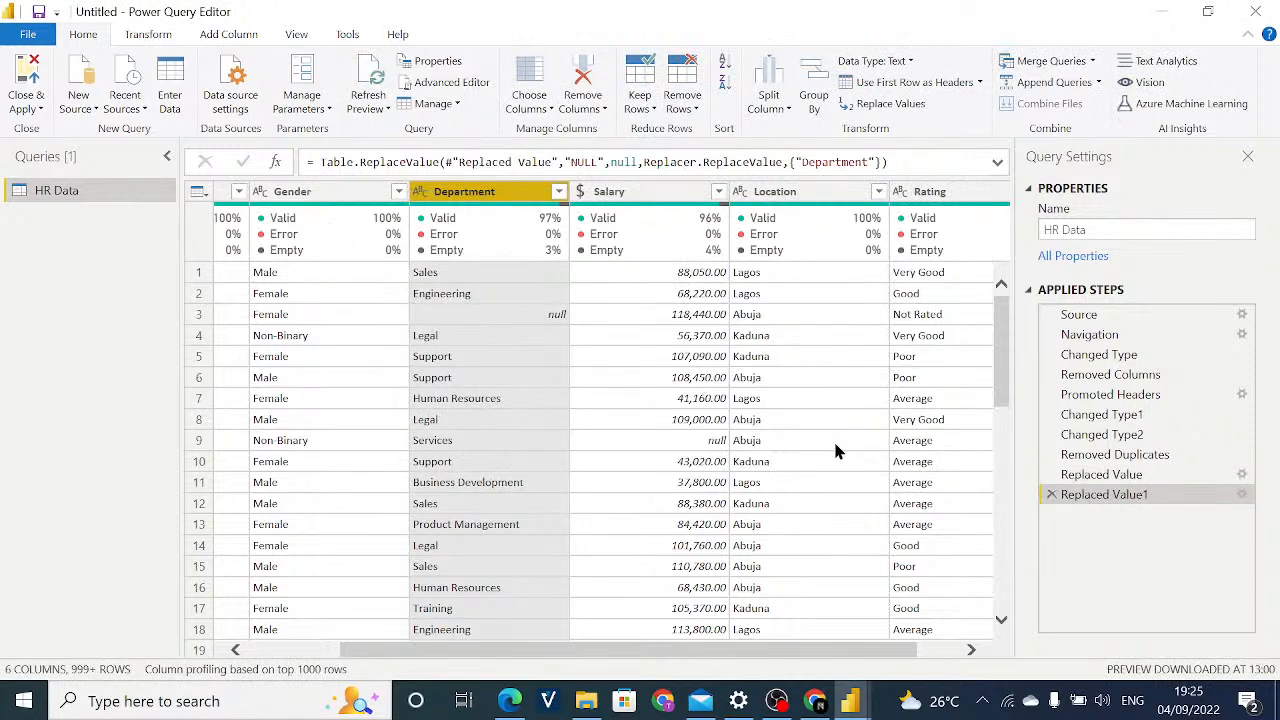
Compare the data before and after the Department replacement, and filter out the rows whose Department is empty.
{"action": "left_click", "coordinate": [1128, 476]}
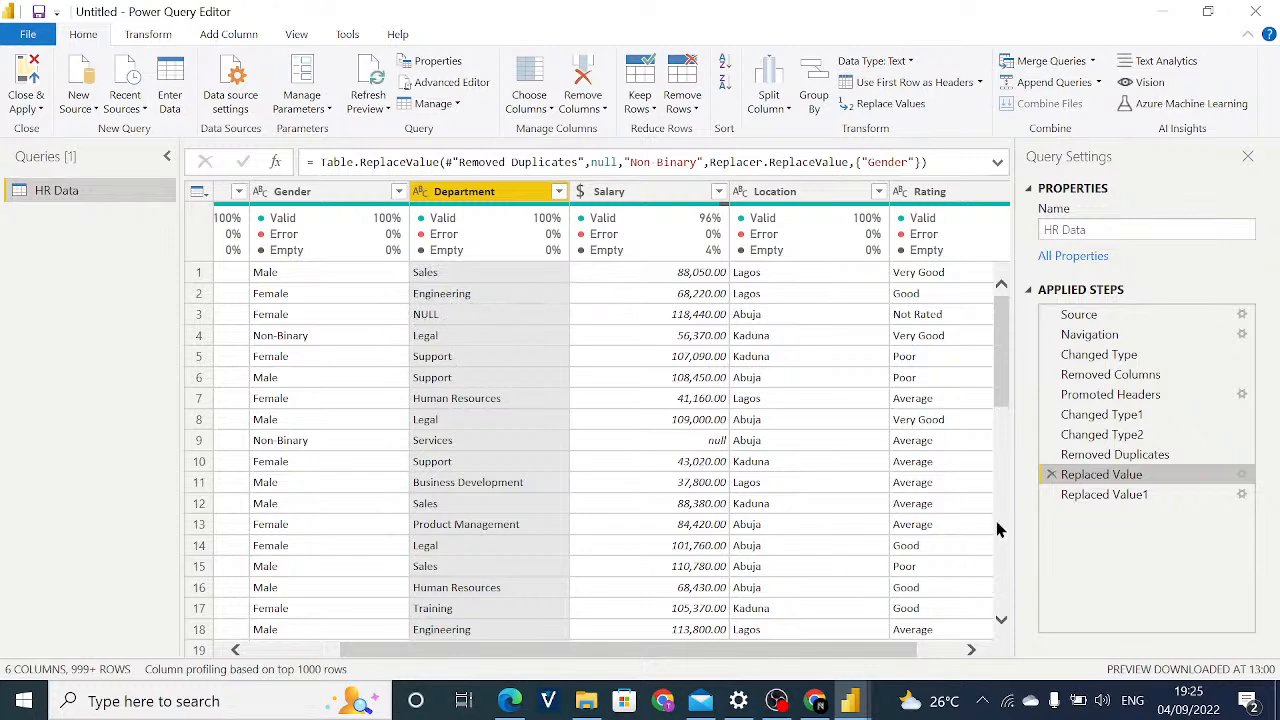
{"action": "left_click", "coordinate": [1120, 498]}
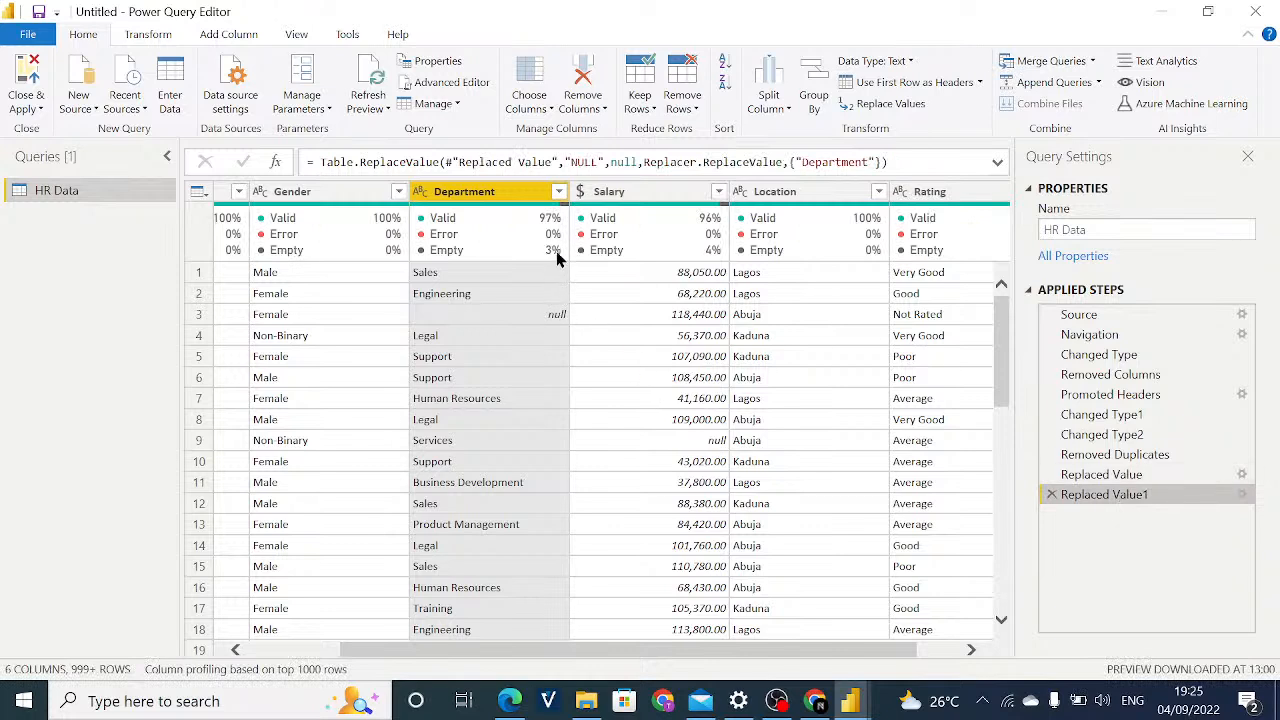
{"action": "mouse_move", "coordinate": [553, 252]}
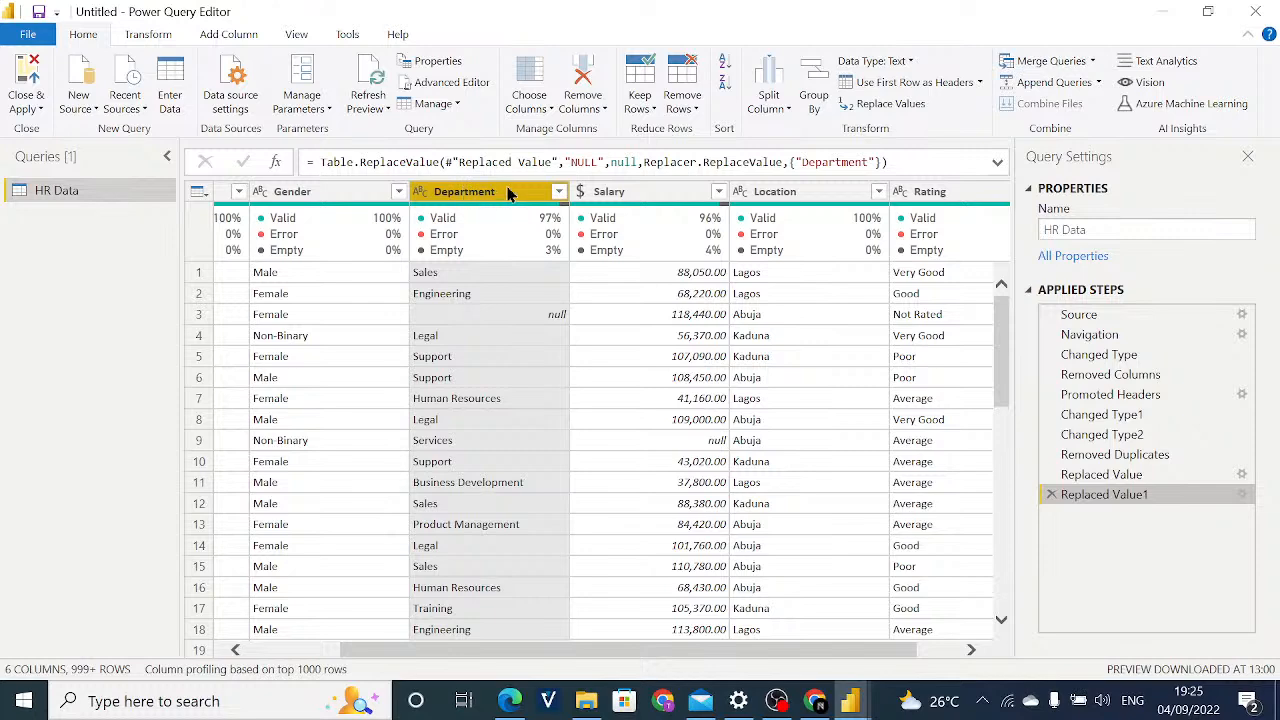
{"action": "left_click", "coordinate": [559, 192]}
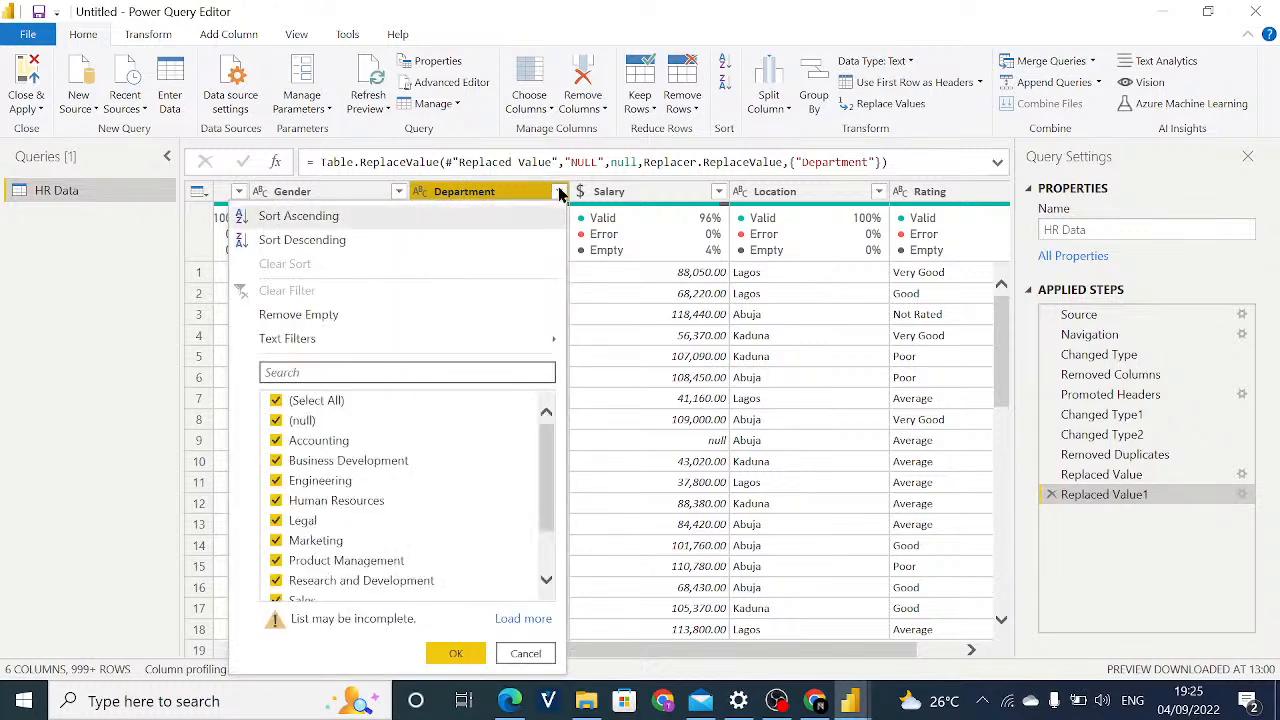
{"action": "left_click", "coordinate": [379, 314]}
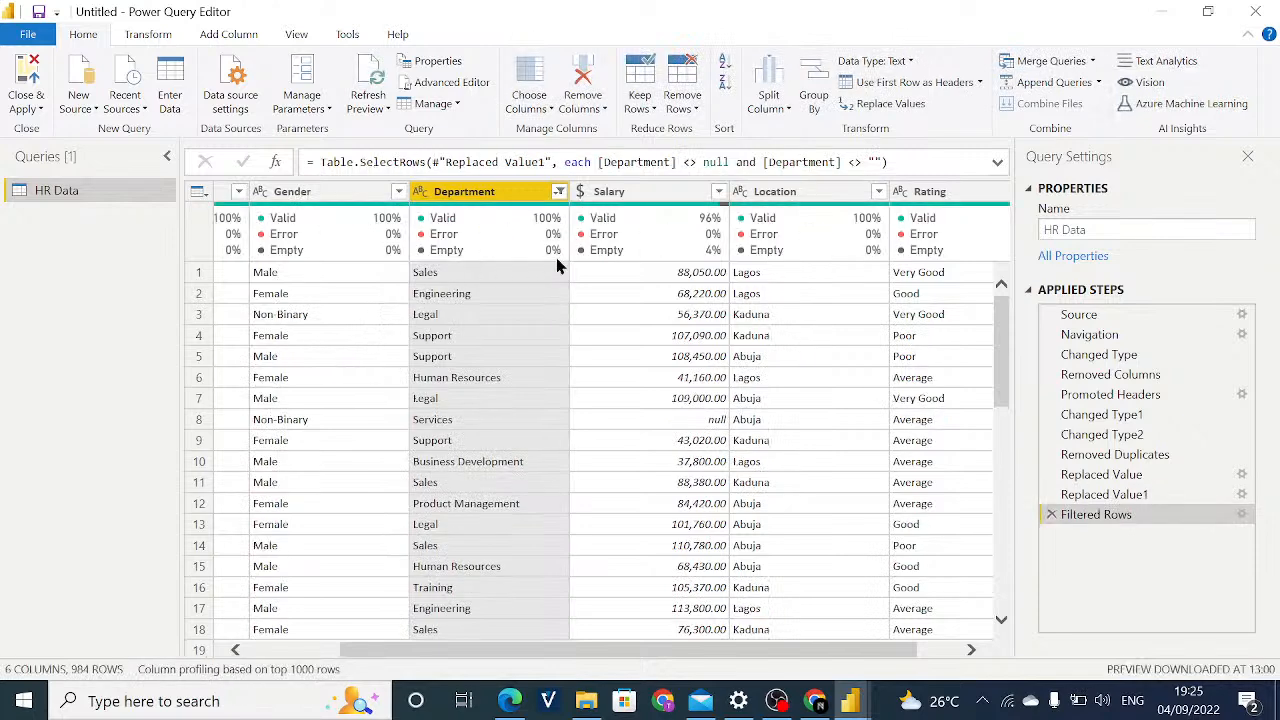
Remove the rows whose Salary value is empty.
{"action": "left_click_drag", "start_coordinate": [535, 652], "coordinate": [508, 652]}
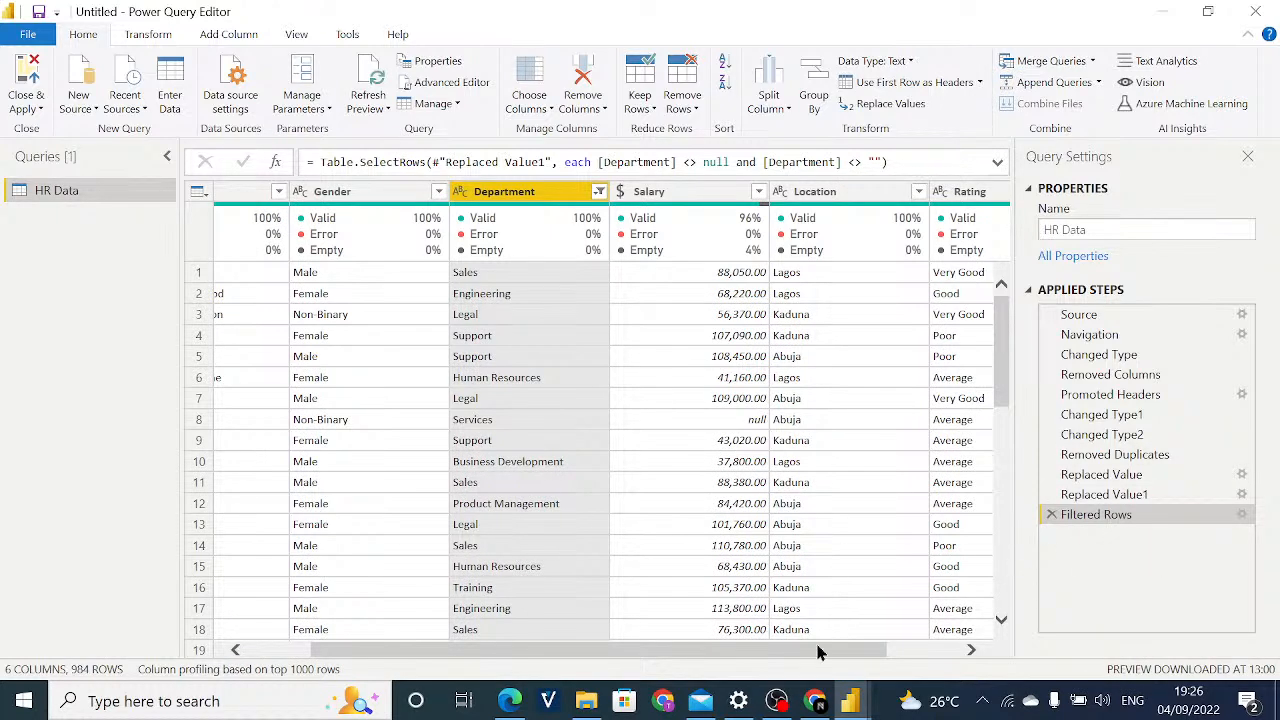
{"action": "left_click_drag", "start_coordinate": [818, 652], "coordinate": [848, 654]}
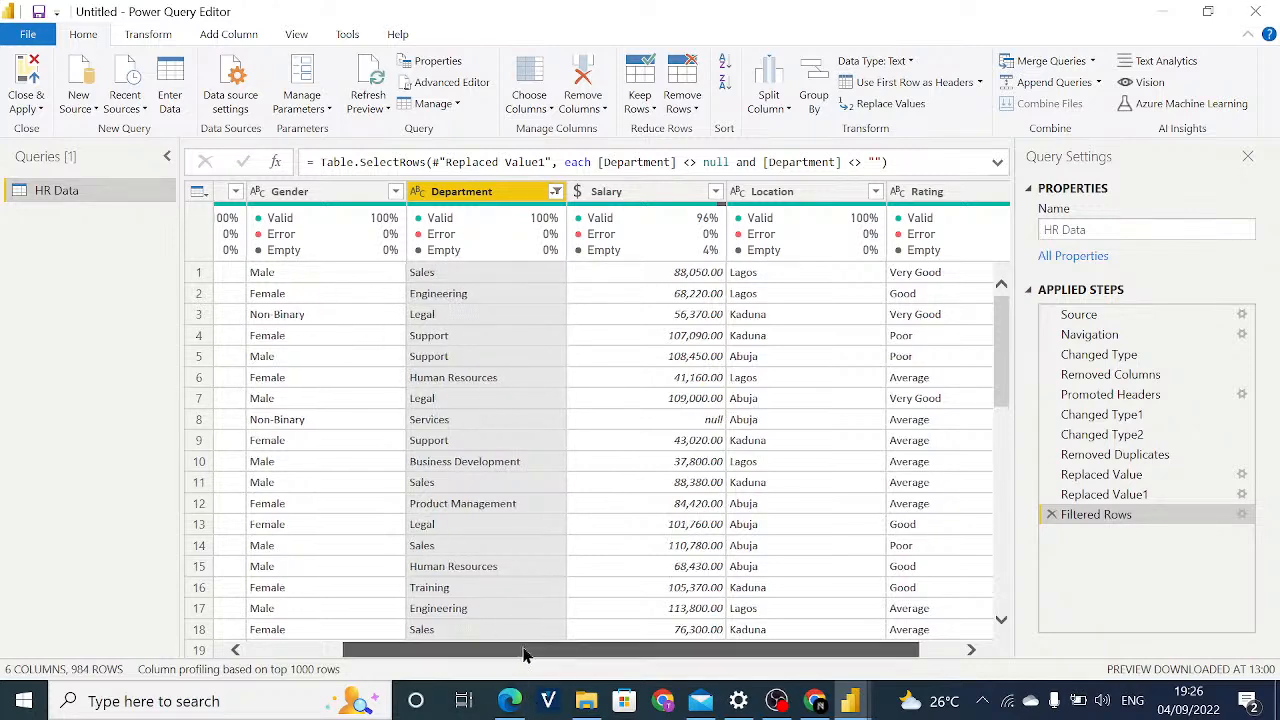
{"action": "left_click_drag", "start_coordinate": [554, 655], "coordinate": [597, 655]}
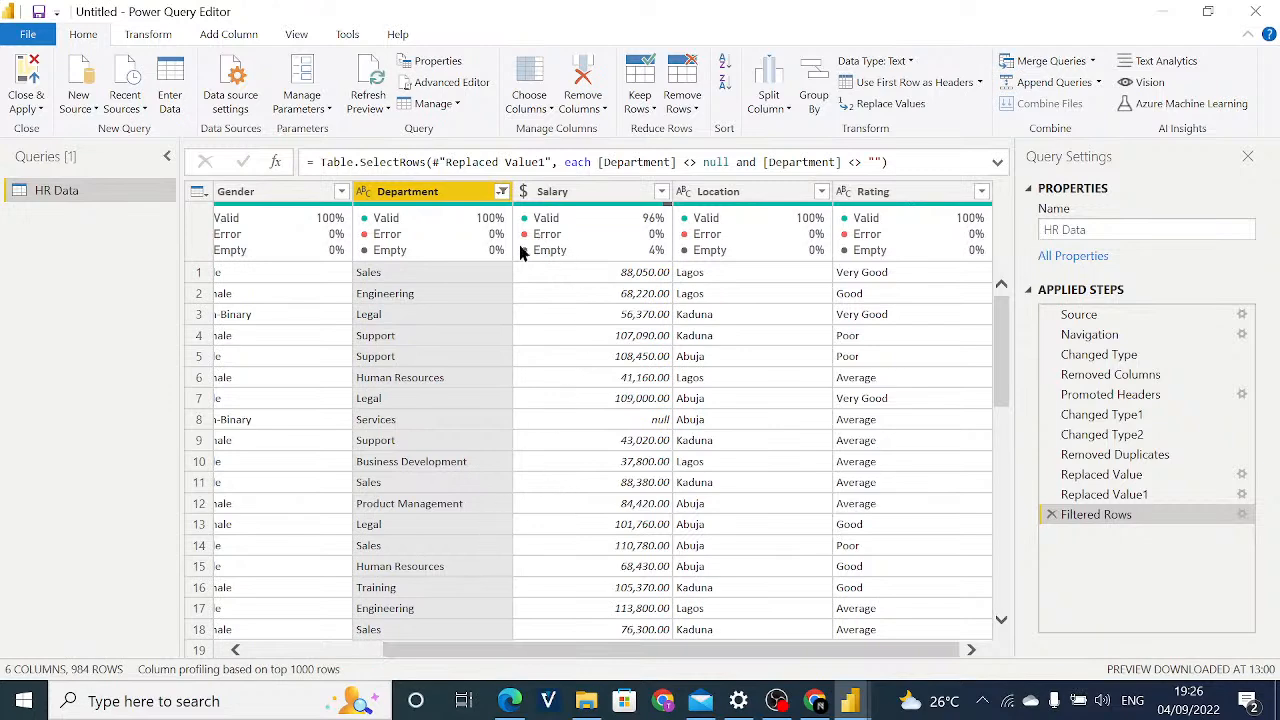
{"action": "left_click", "coordinate": [575, 192]}
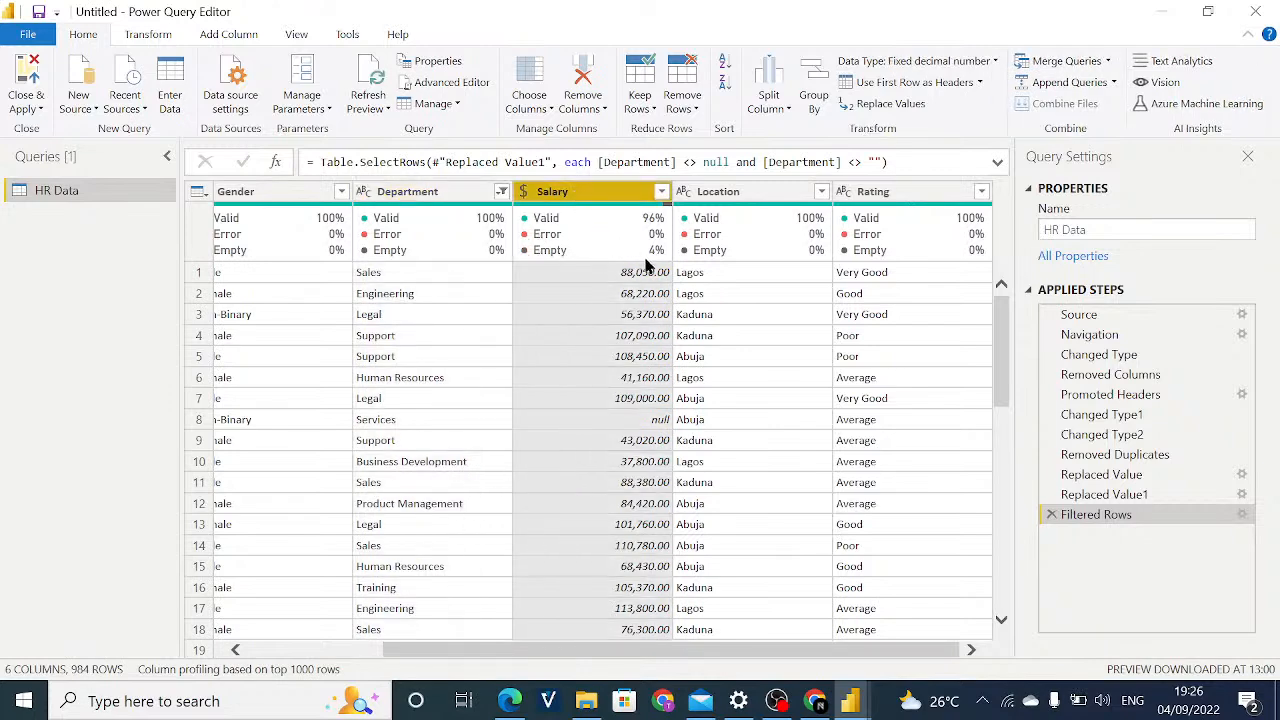
{"action": "left_click", "coordinate": [662, 192]}
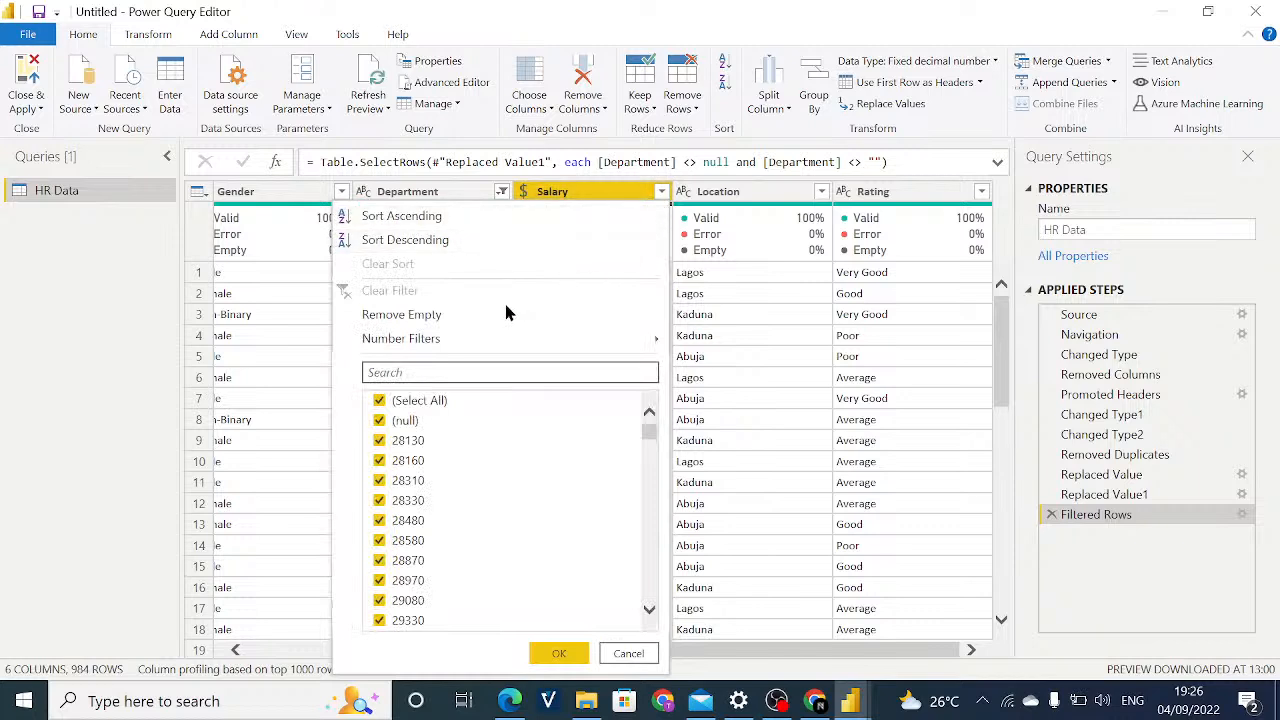
{"action": "left_click", "coordinate": [436, 315]}
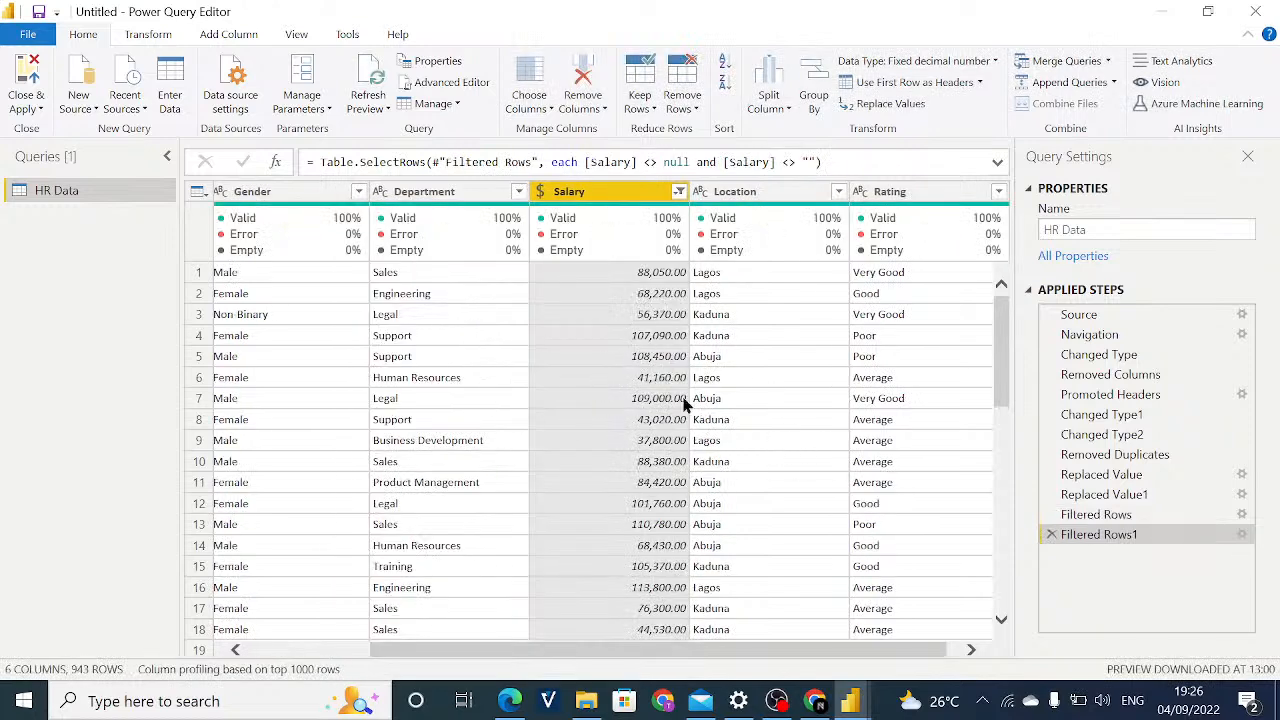
Check the Location column's distinct values and replace the misspelled Lag0s with Lagos throughout that column.
{"action": "scroll", "coordinate": [700, 648], "scroll_direction": "right", "scroll_amount": 1}
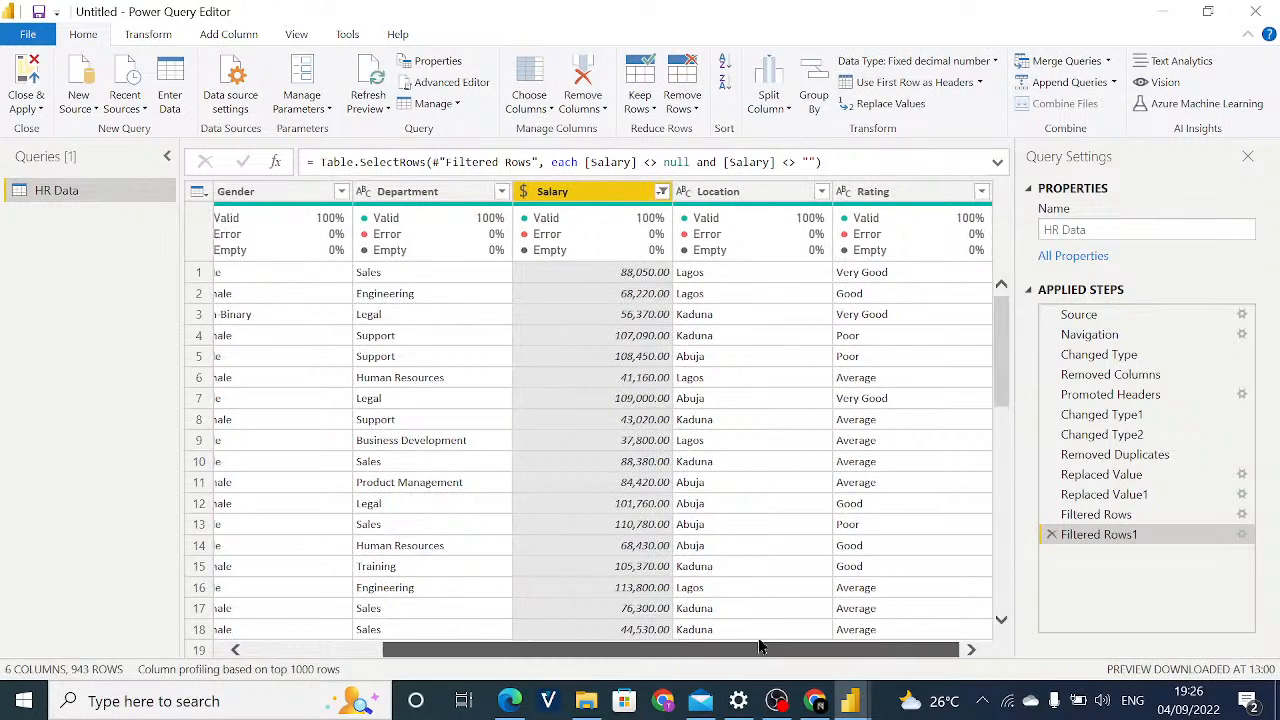
{"action": "left_click", "coordinate": [821, 192]}
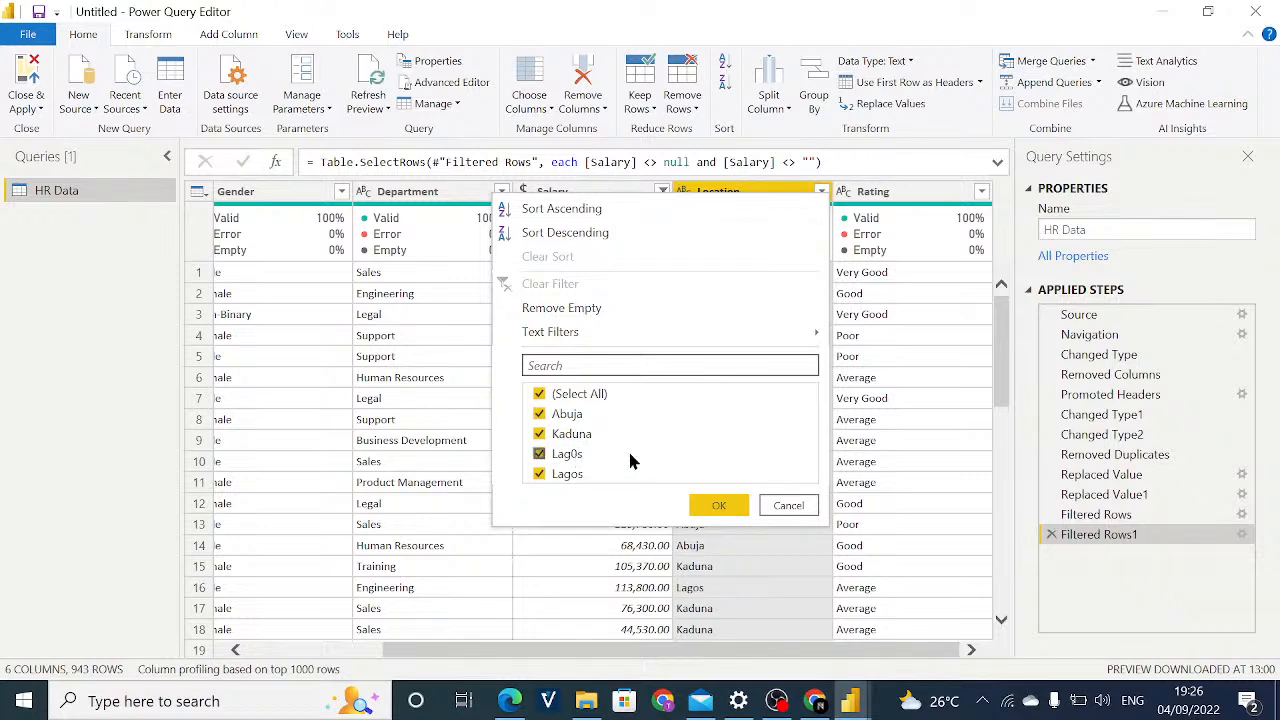
{"action": "left_click", "coordinate": [785, 508]}
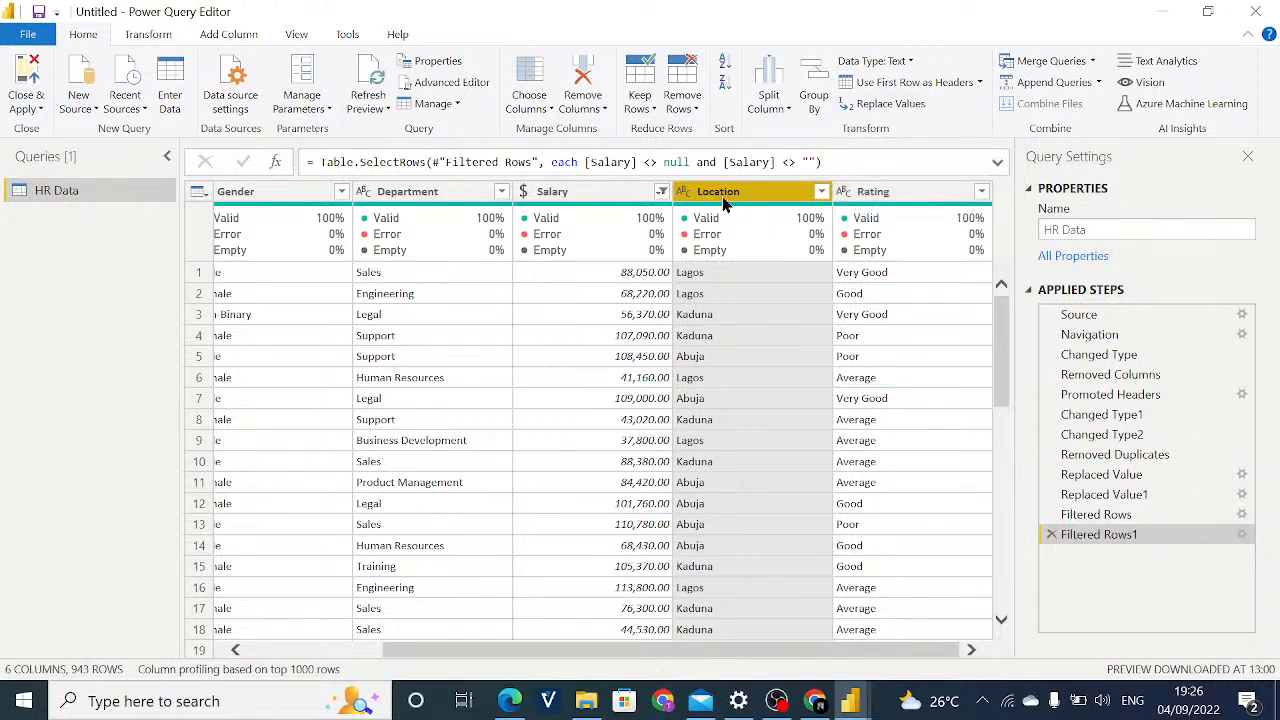
{"action": "left_click", "coordinate": [890, 104]}
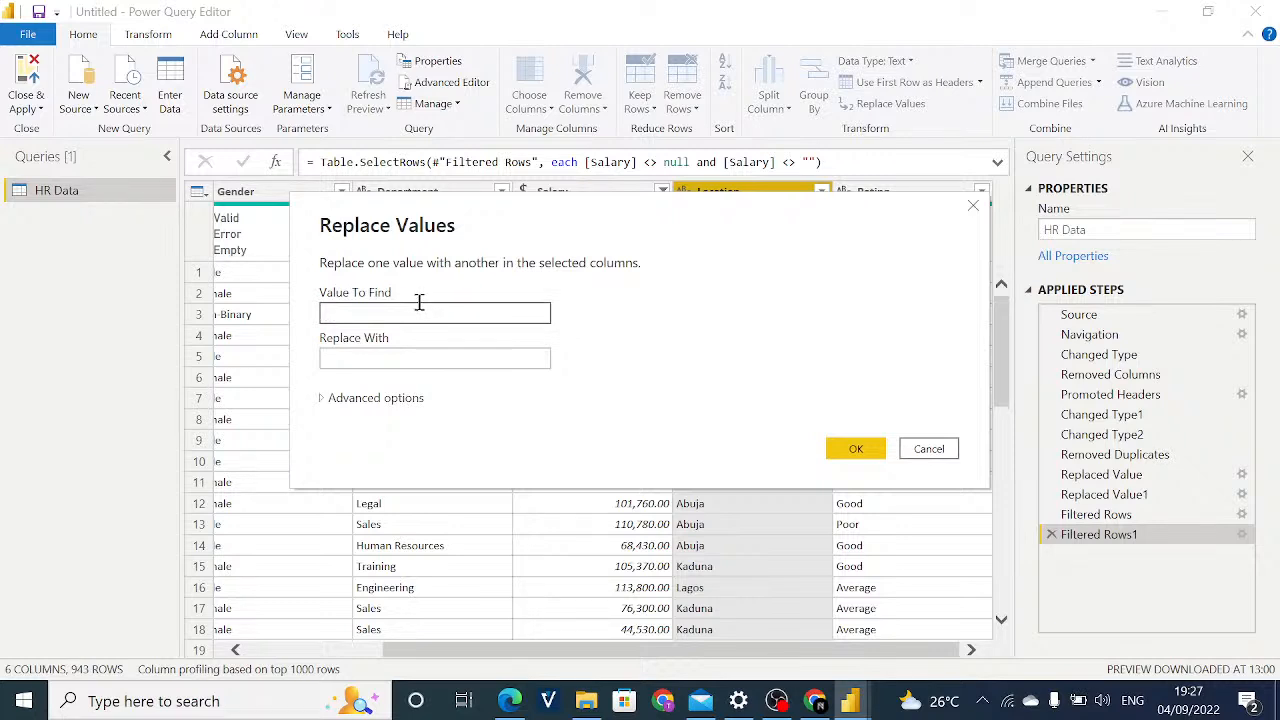
{"action": "type", "text": "Lag0s"}
{"action": "left_click", "coordinate": [412, 350]}
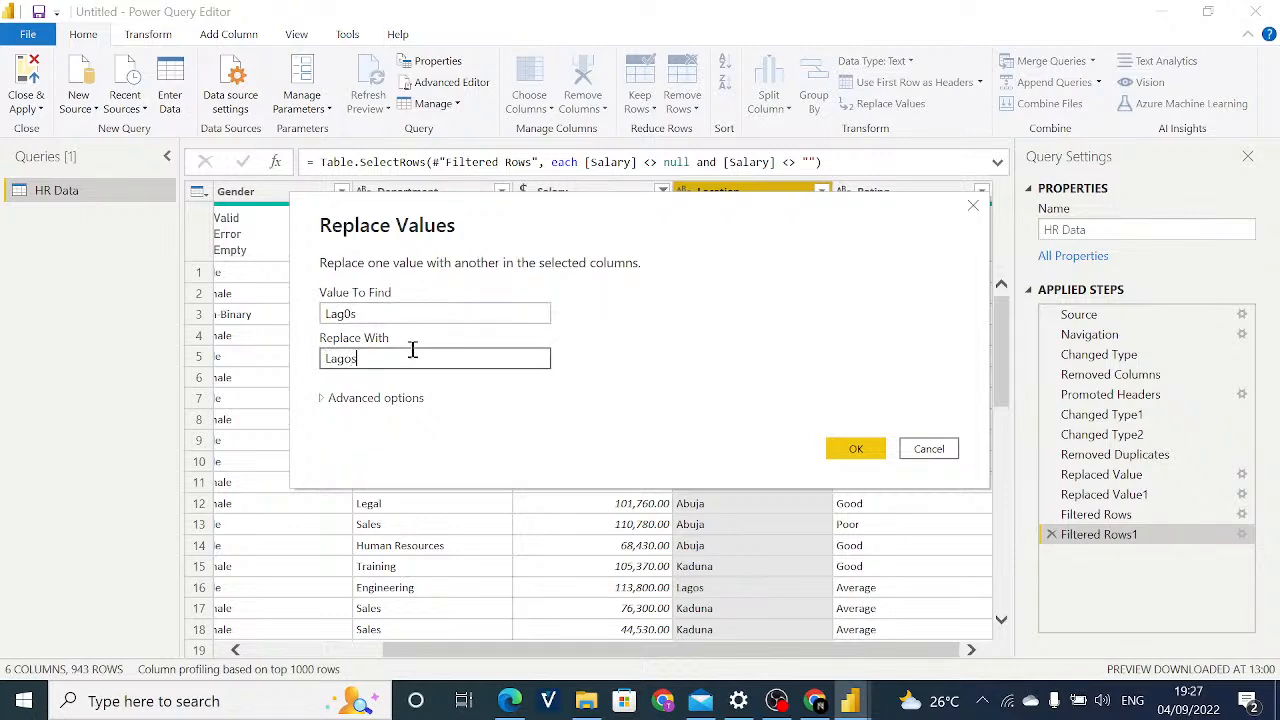
{"action": "left_click", "coordinate": [830, 460]}
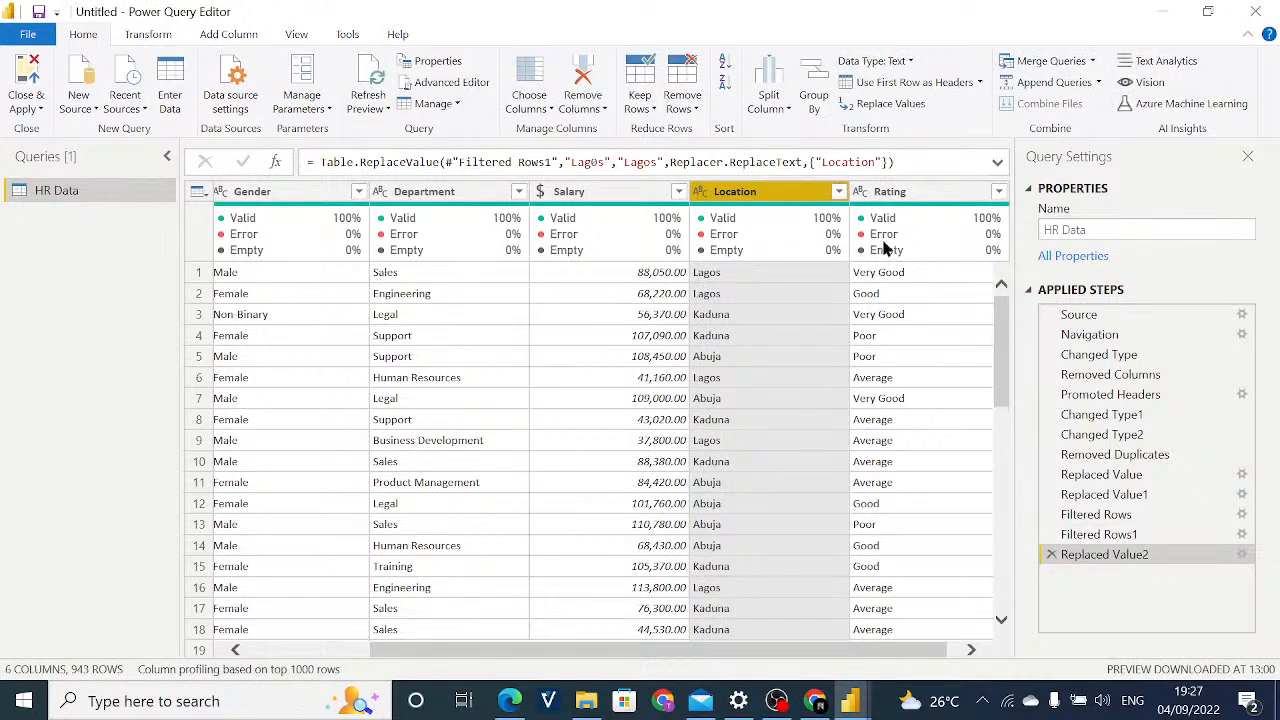
Apply the Location filter with all values selected, and review the Rating column's distinct values without filtering them.
{"action": "left_click", "coordinate": [838, 192]}
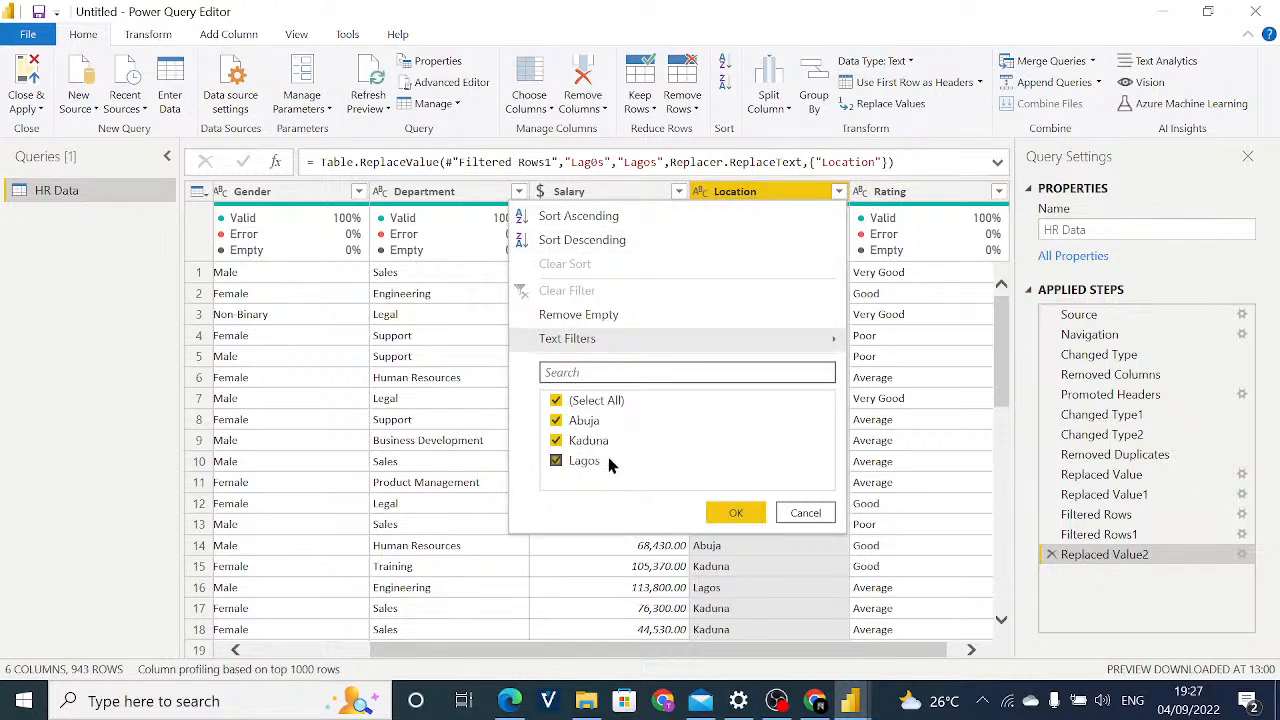
{"action": "left_click", "coordinate": [762, 521]}
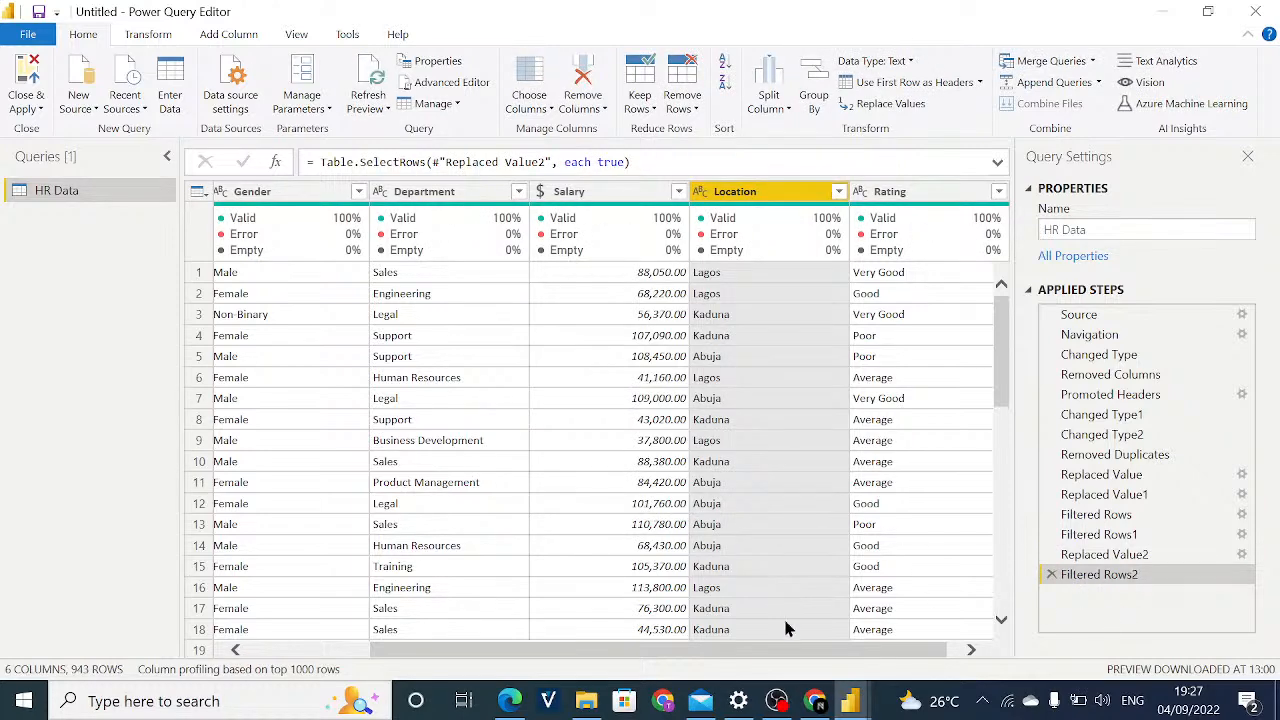
{"action": "scroll", "coordinate": [885, 635], "scroll_direction": "right", "scroll_amount": 1}
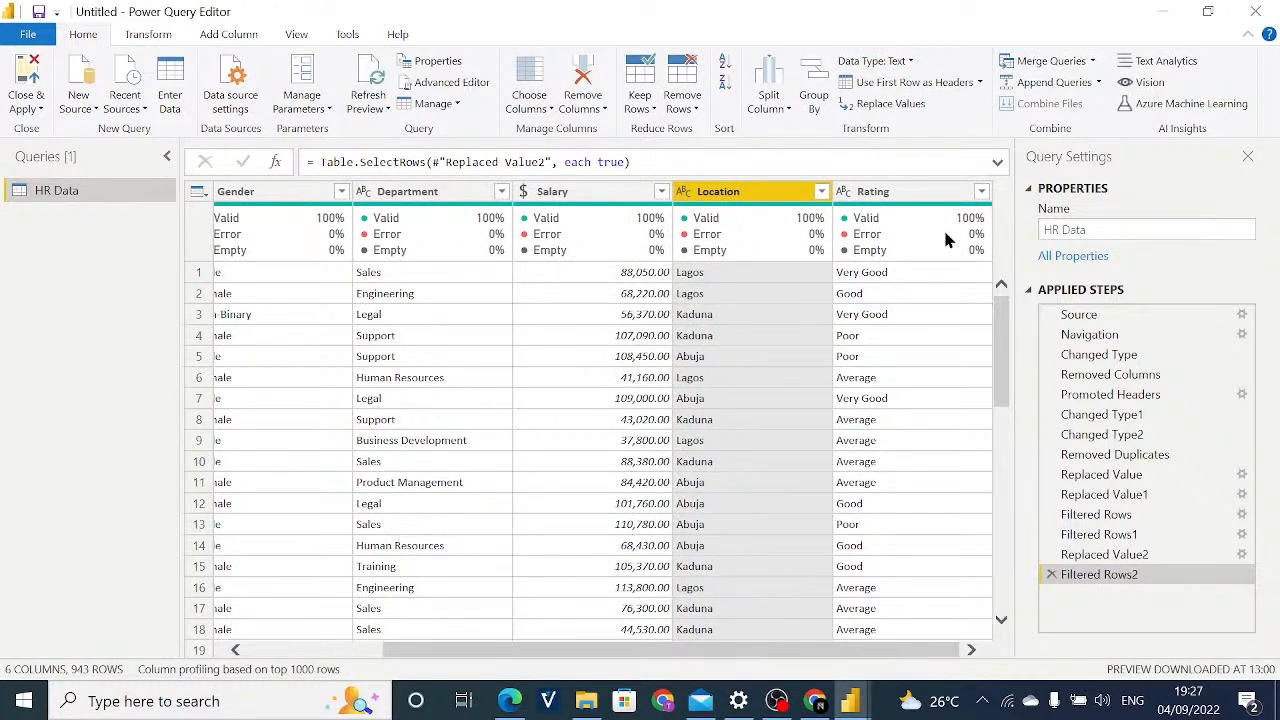
{"action": "left_click", "coordinate": [982, 192]}
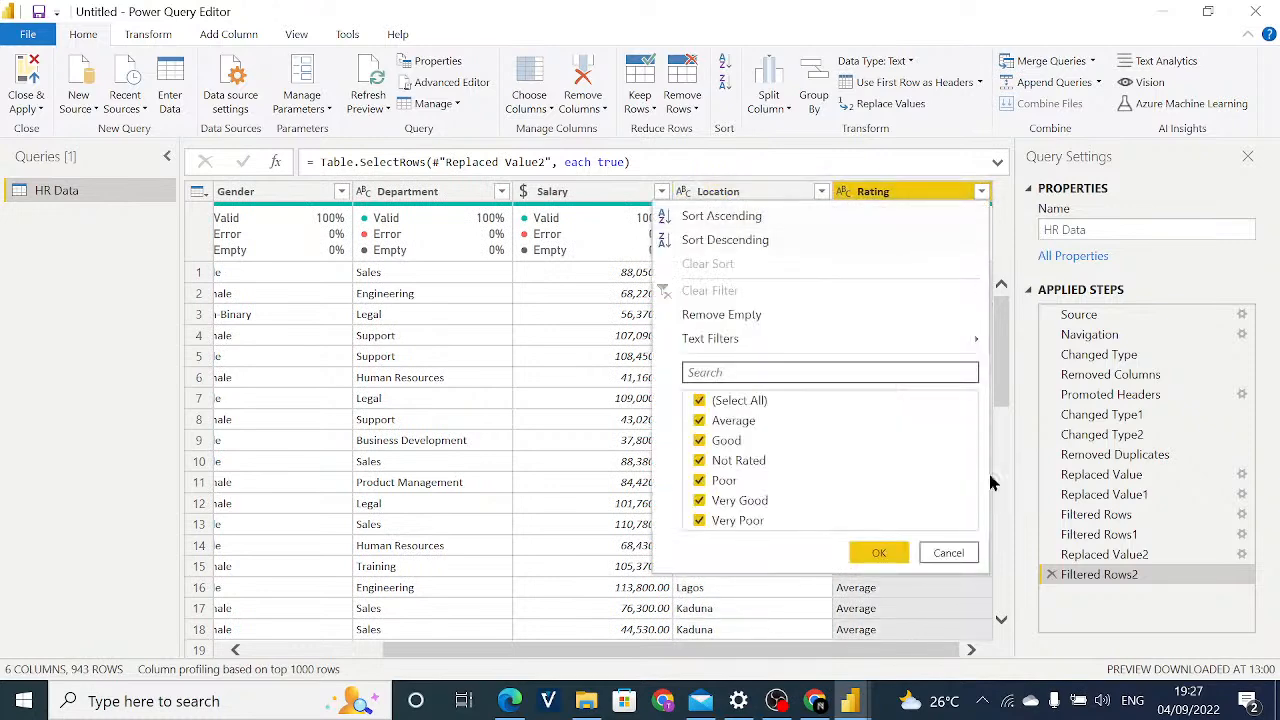
{"action": "left_click", "coordinate": [966, 554]}
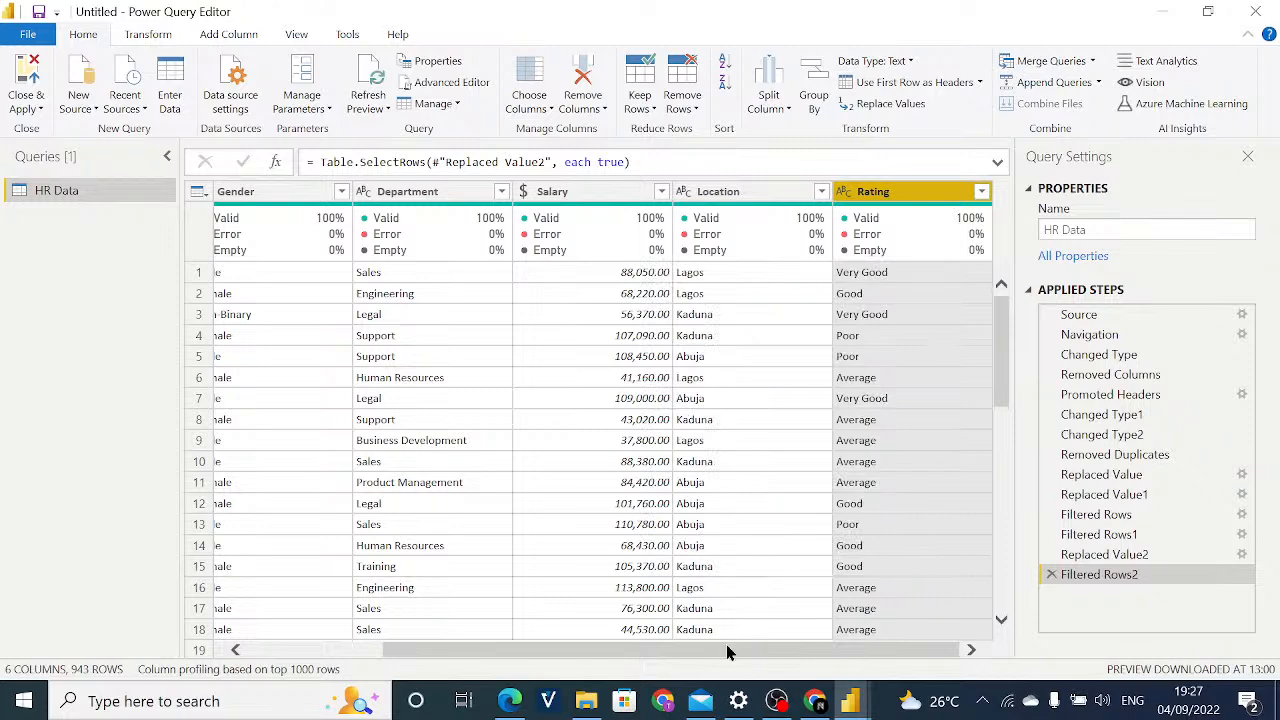
Examine the cleaned HR Data table, checking the column quality figures and the values from Name through Location.
{"action": "left_click_drag", "start_coordinate": [726, 651], "coordinate": [589, 651]}
{"action": "left_click", "coordinate": [550, 566]}
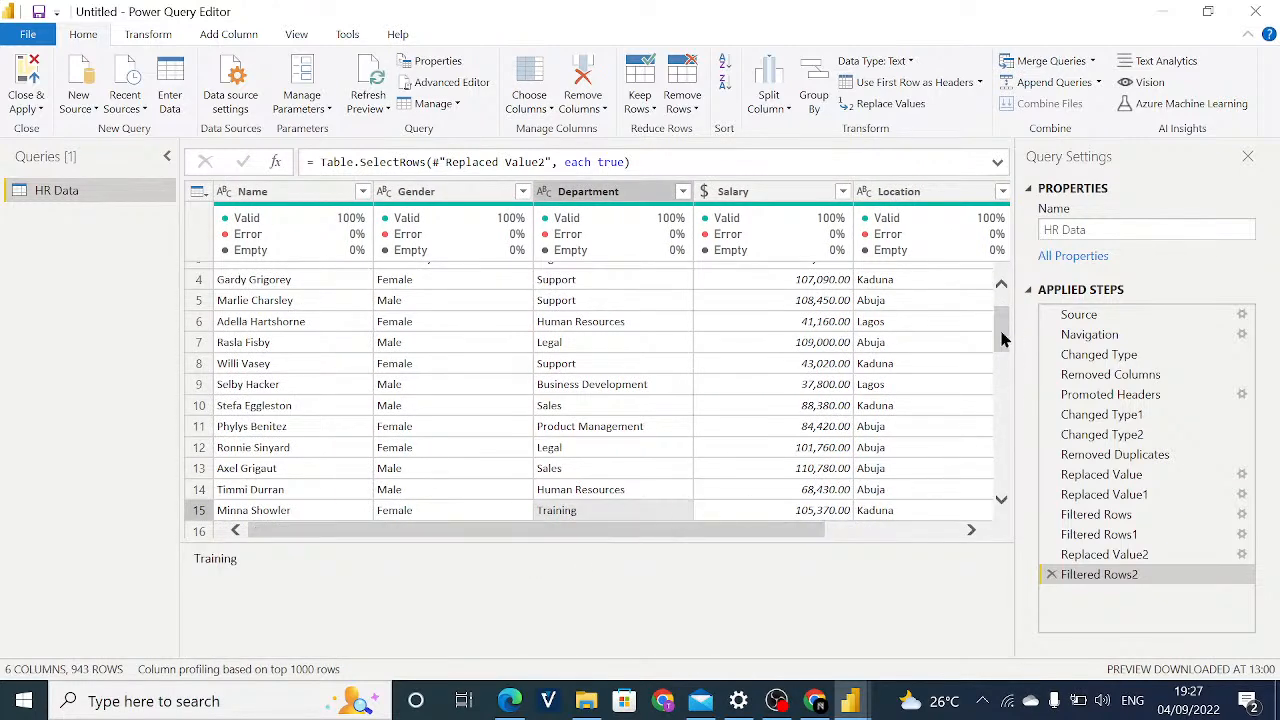
{"action": "left_click_drag", "start_coordinate": [1004, 338], "coordinate": [1005, 310]}
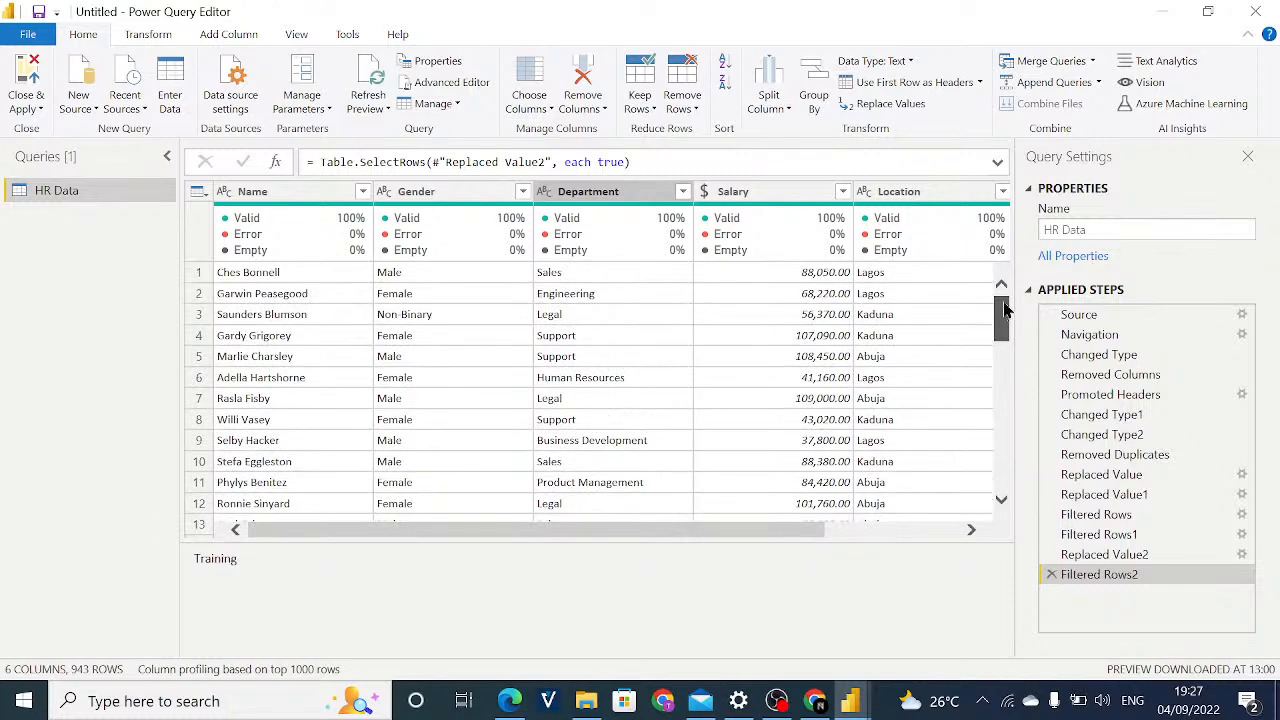
{"action": "left_click", "coordinate": [771, 520]}
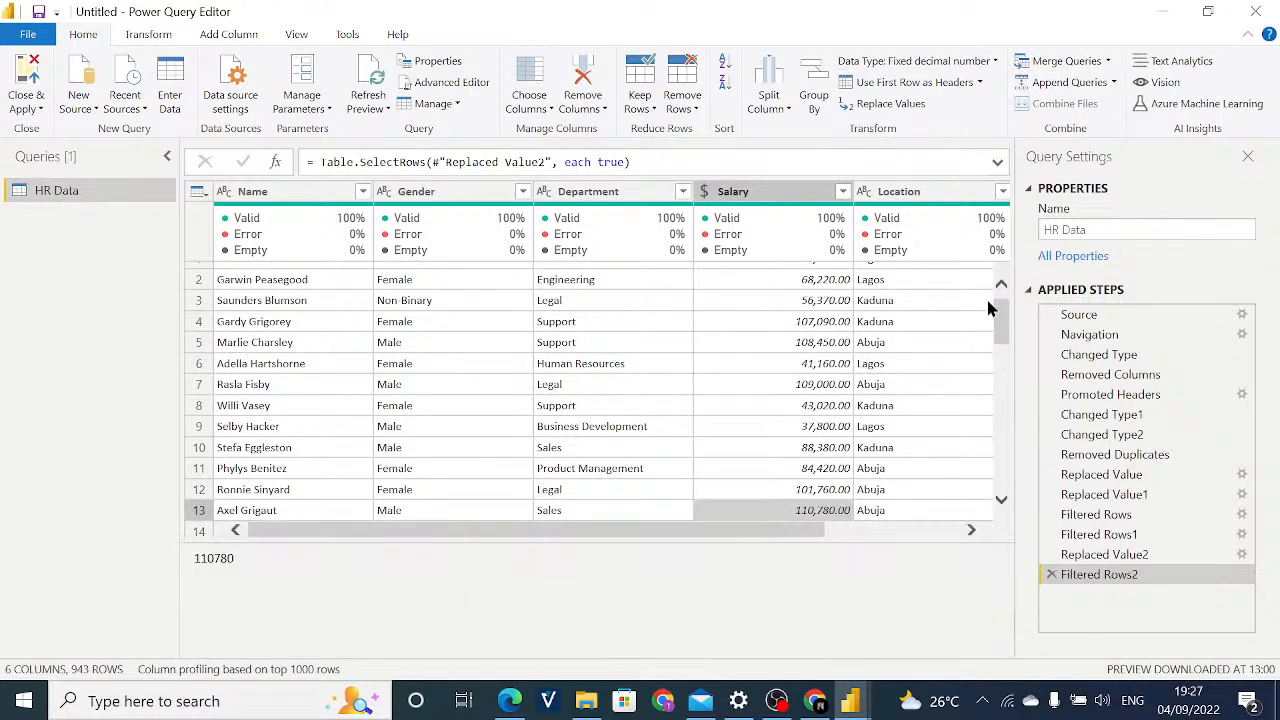
{"action": "scroll", "coordinate": [1004, 311], "scroll_direction": "up", "scroll_amount": 1}
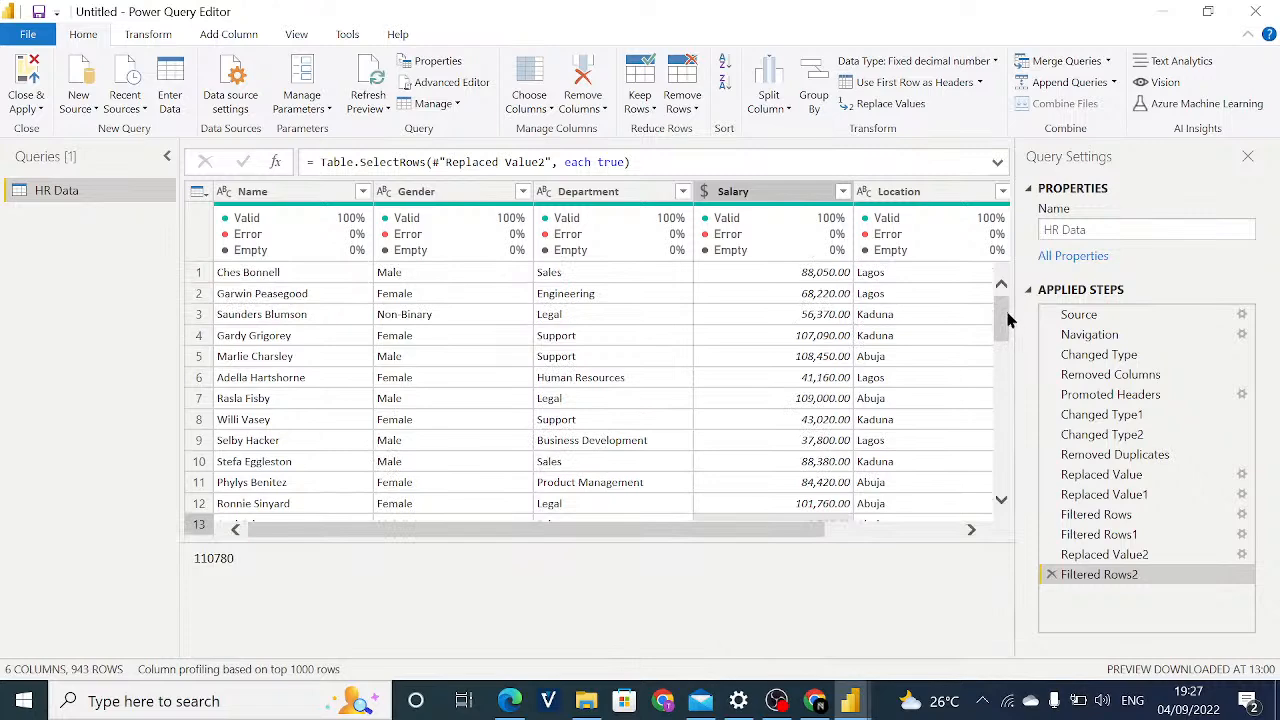
{"action": "left_click_drag", "start_coordinate": [1008, 318], "coordinate": [1002, 287]}
{"action": "left_click", "coordinate": [990, 319]}
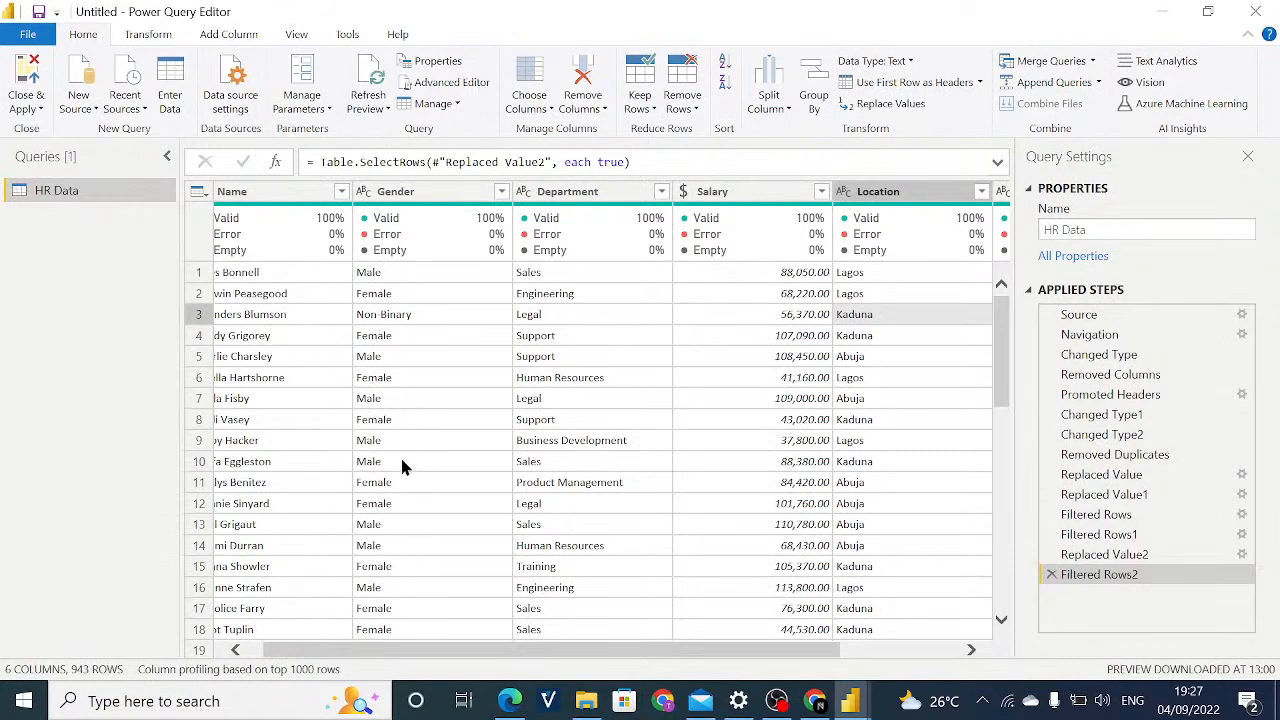
{"action": "left_click", "coordinate": [388, 645]}
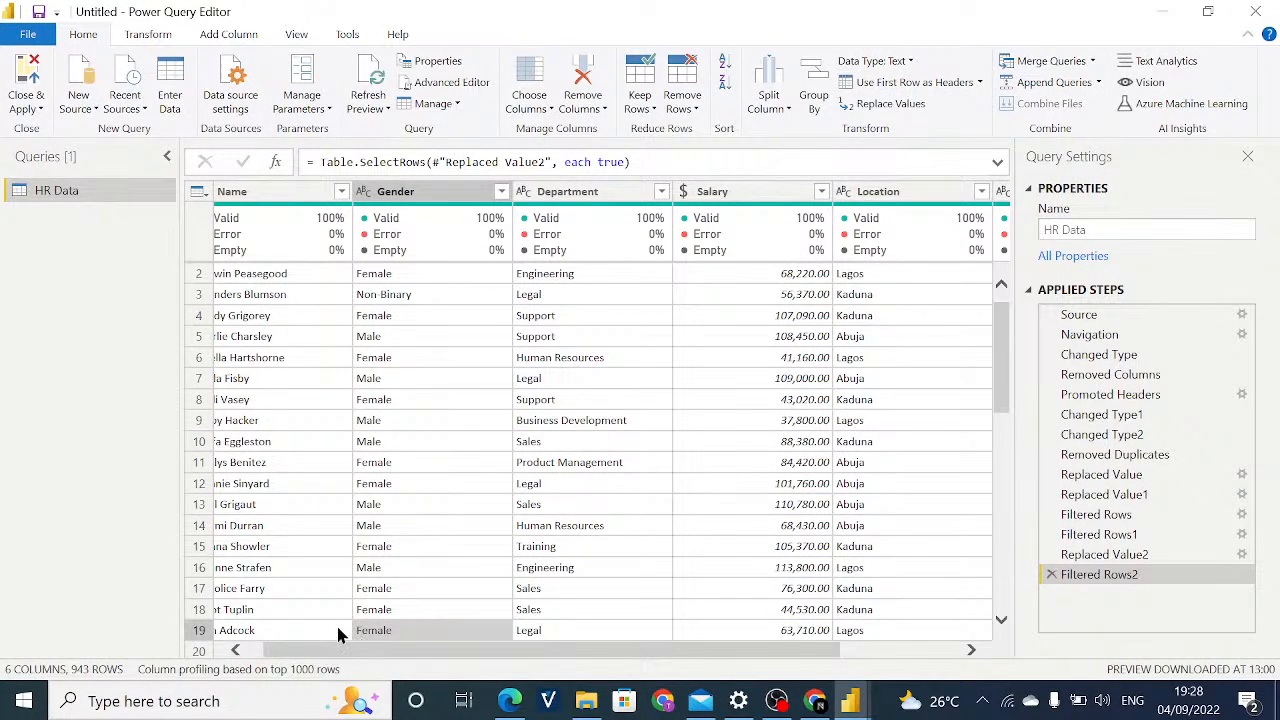
{"action": "left_click_drag", "start_coordinate": [400, 652], "coordinate": [349, 623]}
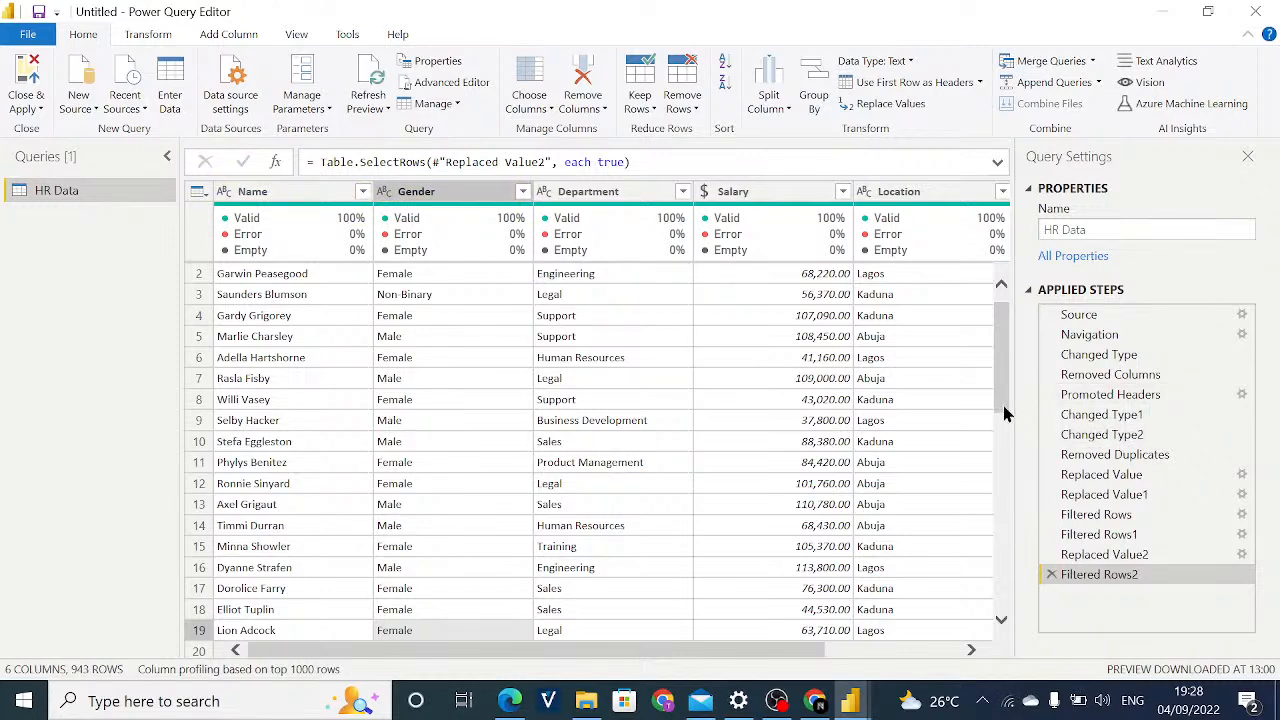
{"action": "scroll", "coordinate": [1008, 400], "scroll_direction": "up", "scroll_amount": 1}
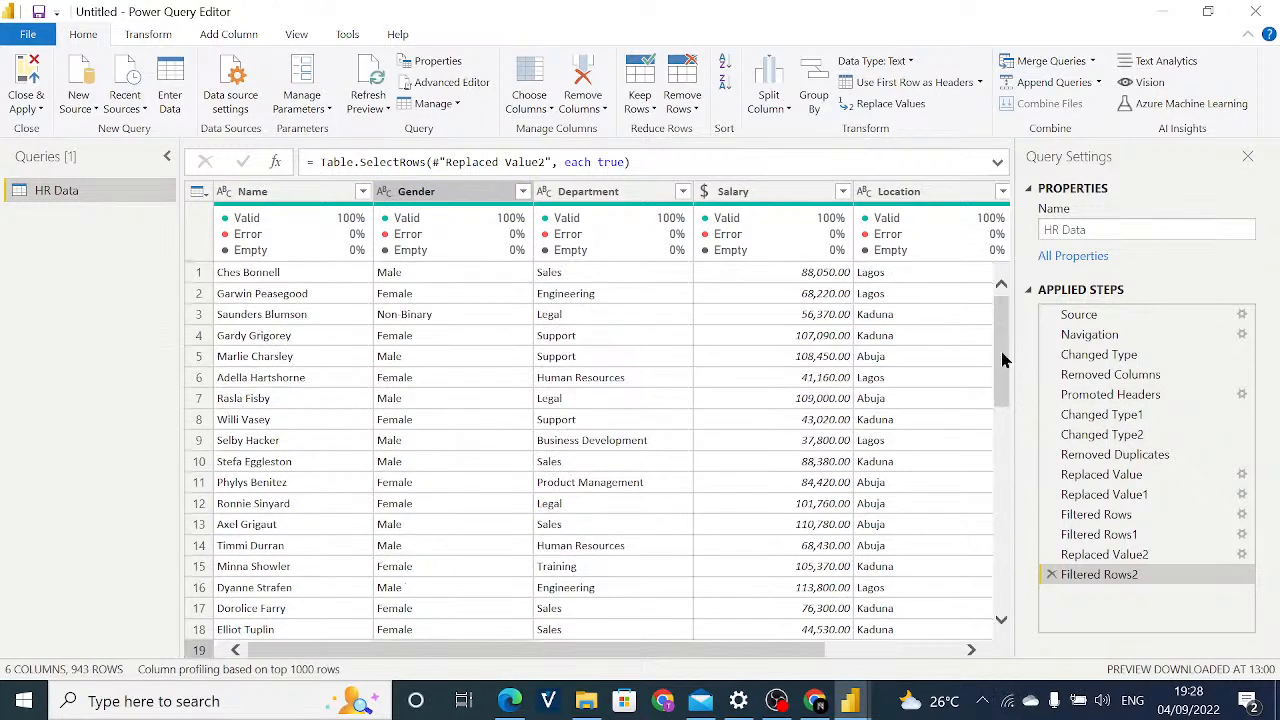
{"action": "scroll", "coordinate": [1000, 345], "scroll_direction": "down", "scroll_amount": 1}
{"action": "scroll", "coordinate": [1008, 335], "scroll_direction": "up", "scroll_amount": 1}
{"action": "scroll", "coordinate": [988, 345], "scroll_direction": "right", "scroll_amount": 1}
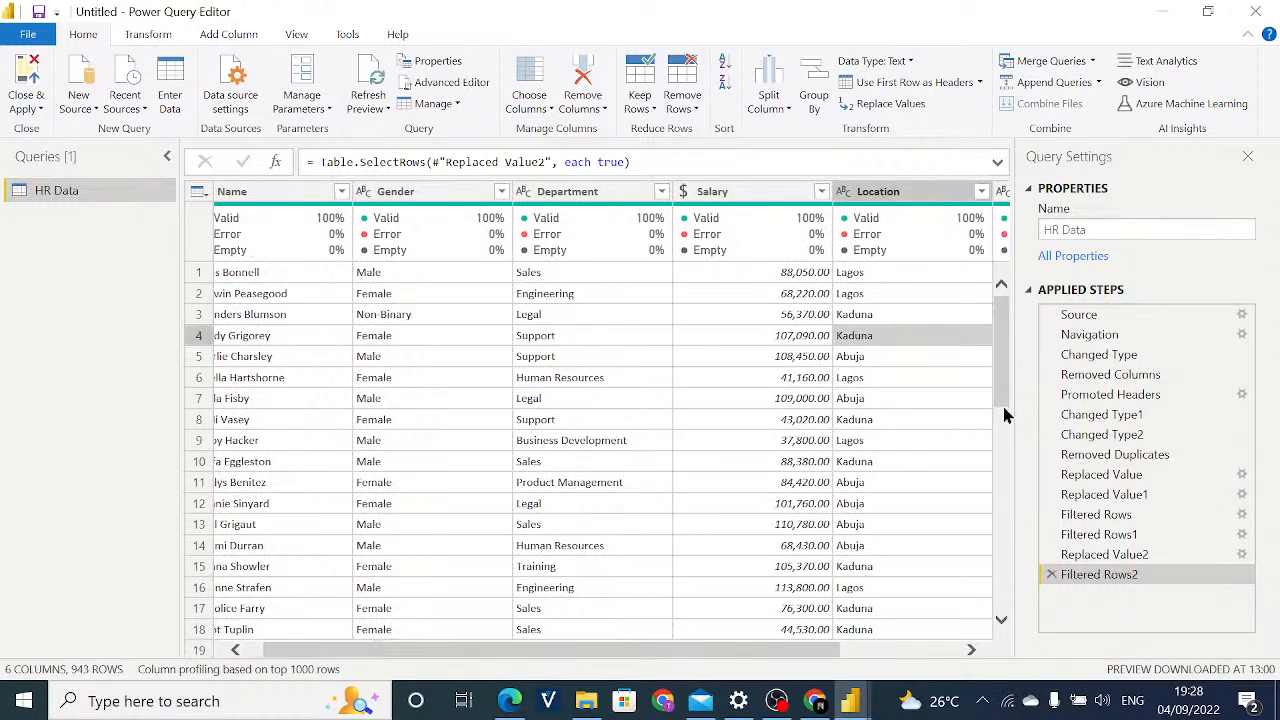
{"action": "left_click_drag", "start_coordinate": [1003, 358], "coordinate": [1002, 306]}
{"action": "scroll", "coordinate": [740, 649], "scroll_direction": "left", "scroll_amount": 1}
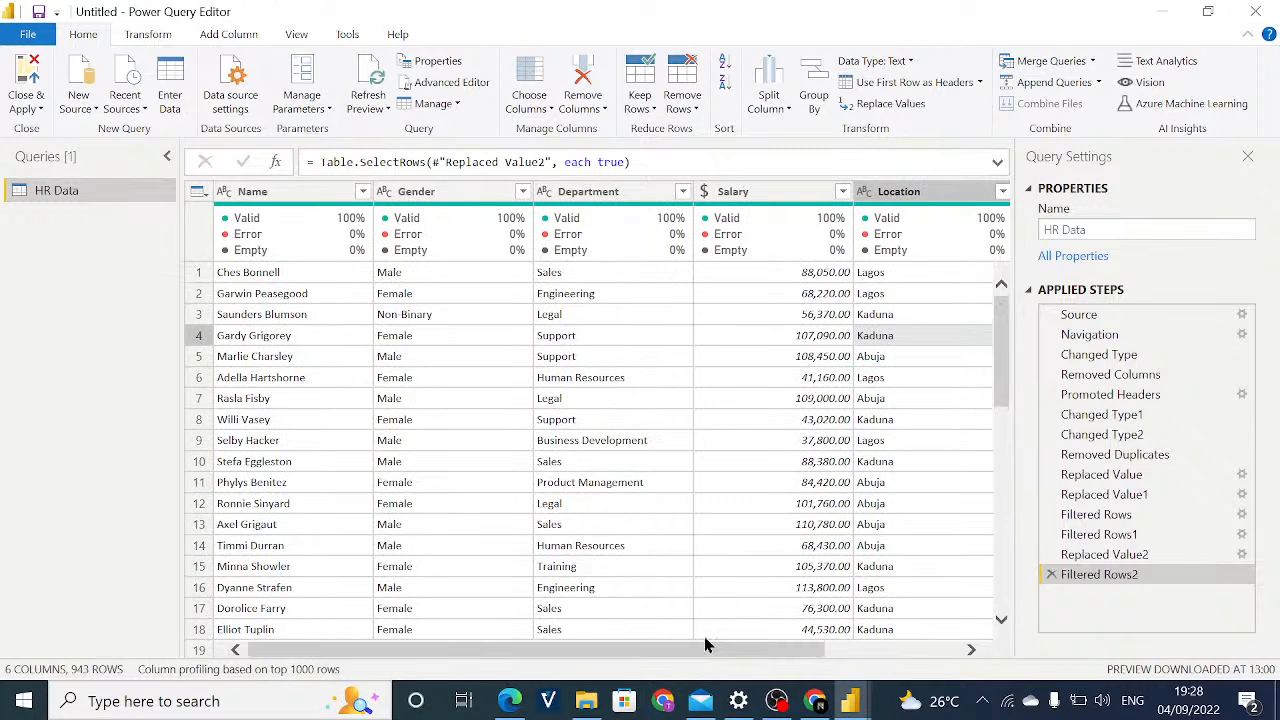
{"action": "left_click_drag", "start_coordinate": [785, 655], "coordinate": [757, 657]}
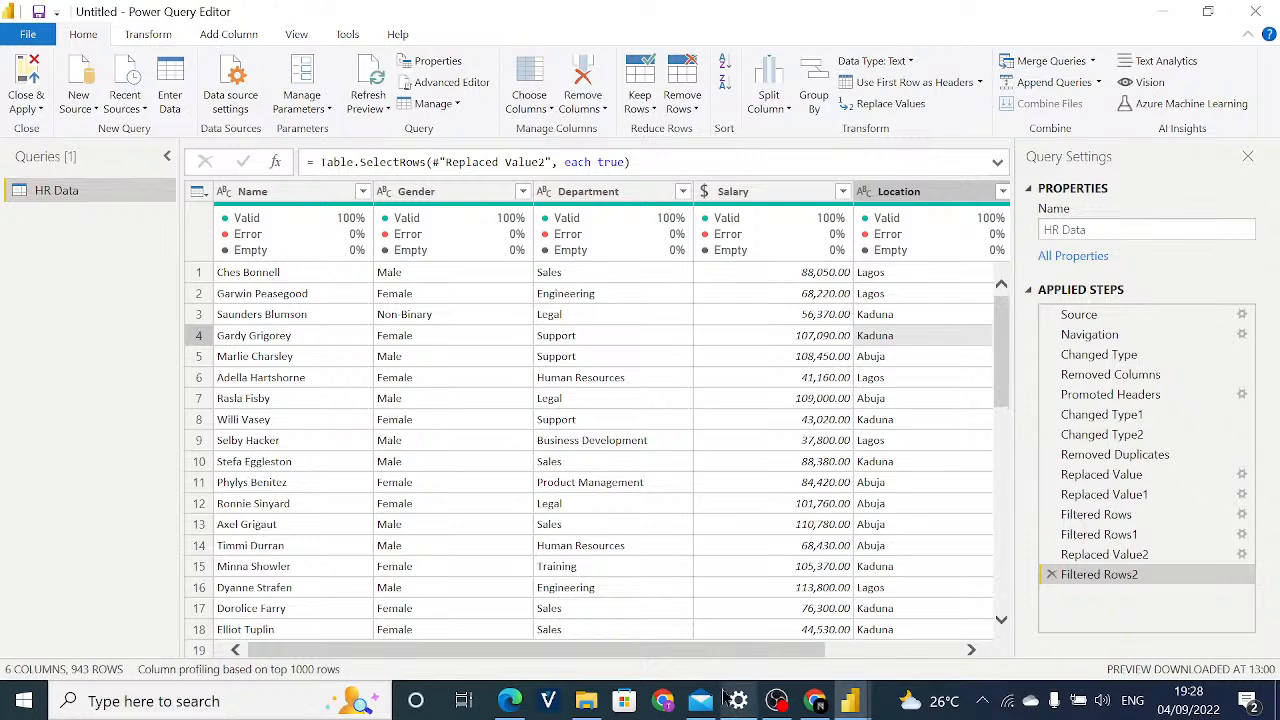
{"action": "left_click_drag", "start_coordinate": [680, 654], "coordinate": [652, 654]}
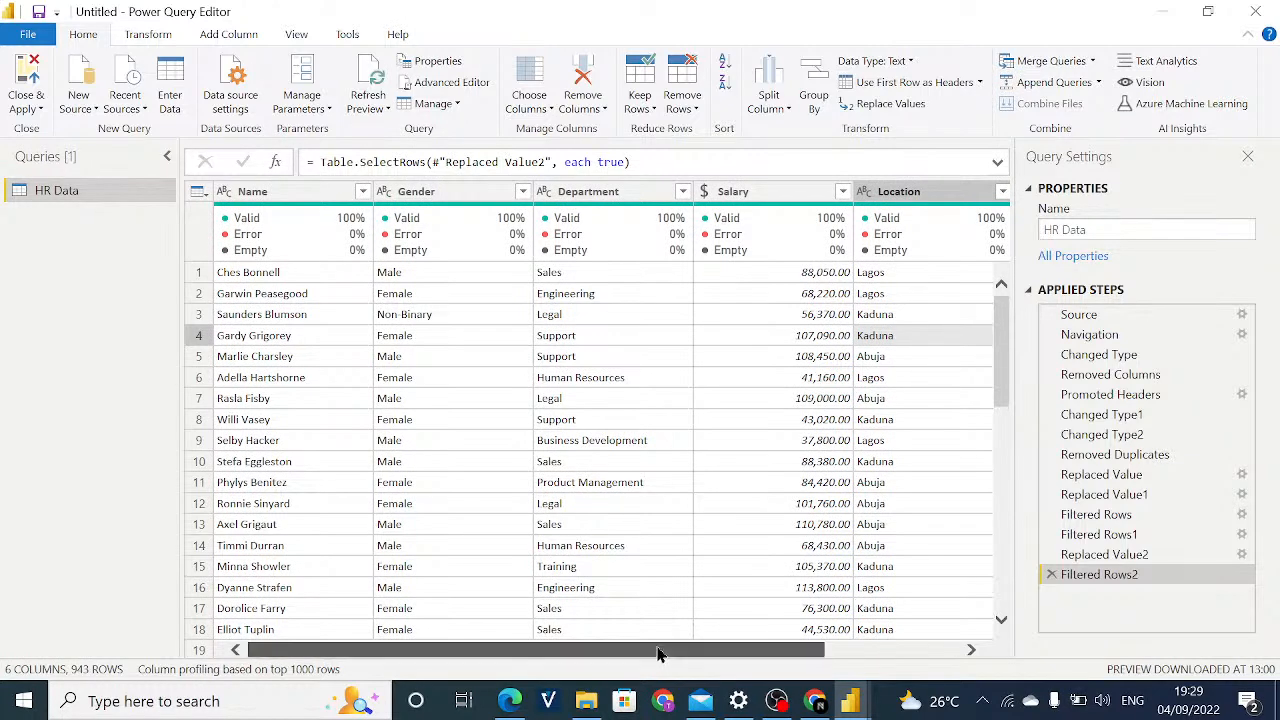
{"action": "left_click_drag", "start_coordinate": [658, 655], "coordinate": [594, 632]}
{"action": "left_click", "coordinate": [580, 632]}
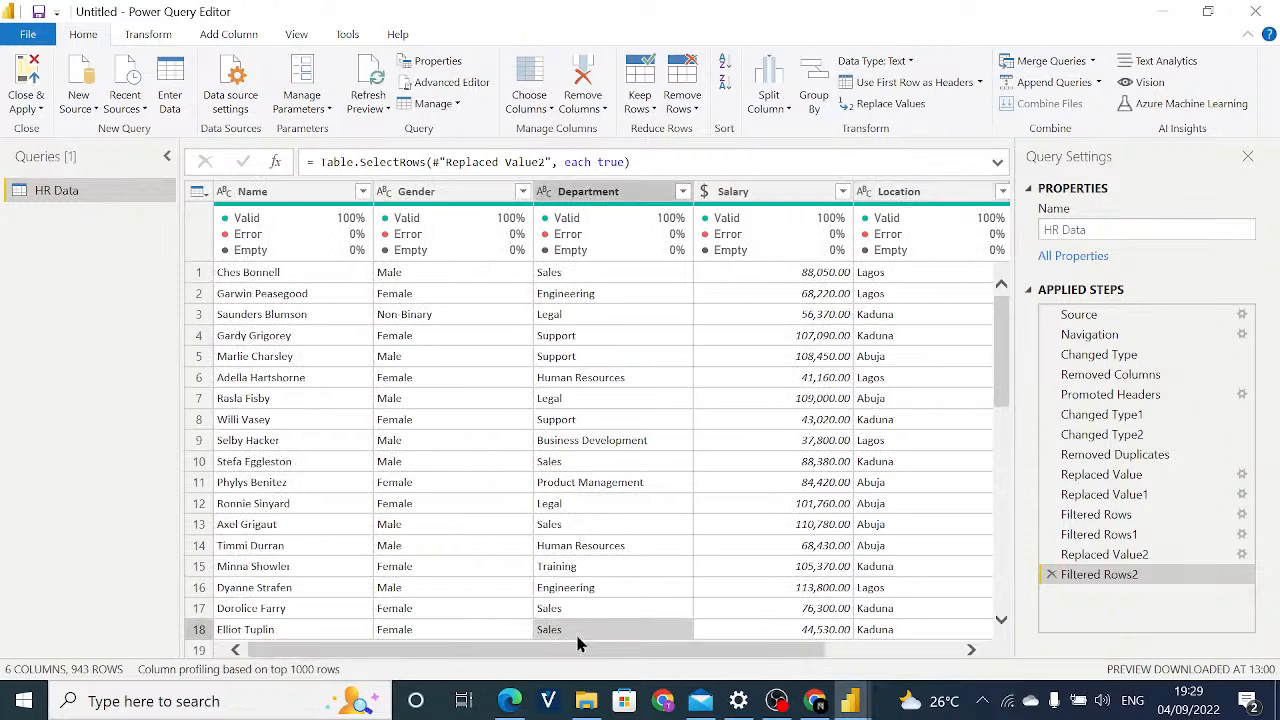
{"action": "left_click_drag", "start_coordinate": [1002, 345], "coordinate": [1002, 300]}
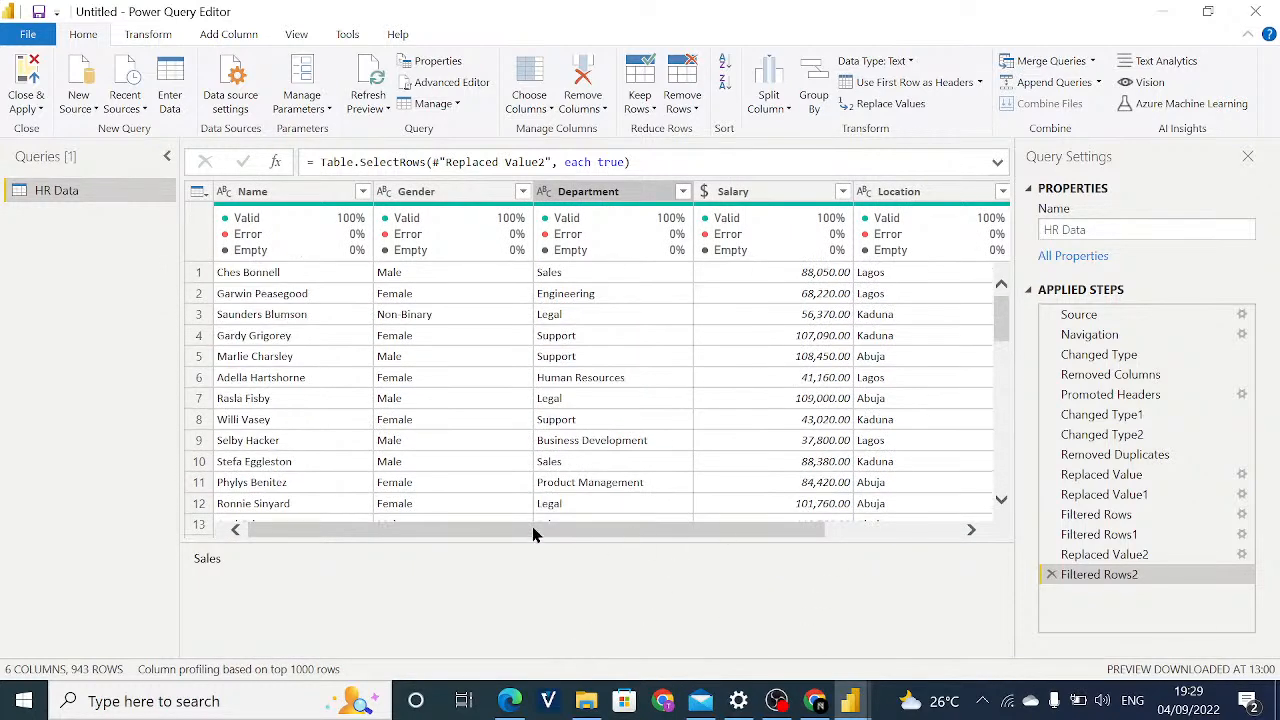
Open the data type choices for the Name column.
{"action": "mouse_move", "coordinate": [563, 537]}
{"action": "left_mouse_down"}
{"action": "mouse_move", "coordinate": [600, 537]}
{"action": "mouse_move", "coordinate": [538, 538]}
{"action": "left_mouse_up"}
{"action": "left_click_drag", "start_coordinate": [665, 530], "coordinate": [545, 540]}
{"action": "left_click", "coordinate": [223, 193]}
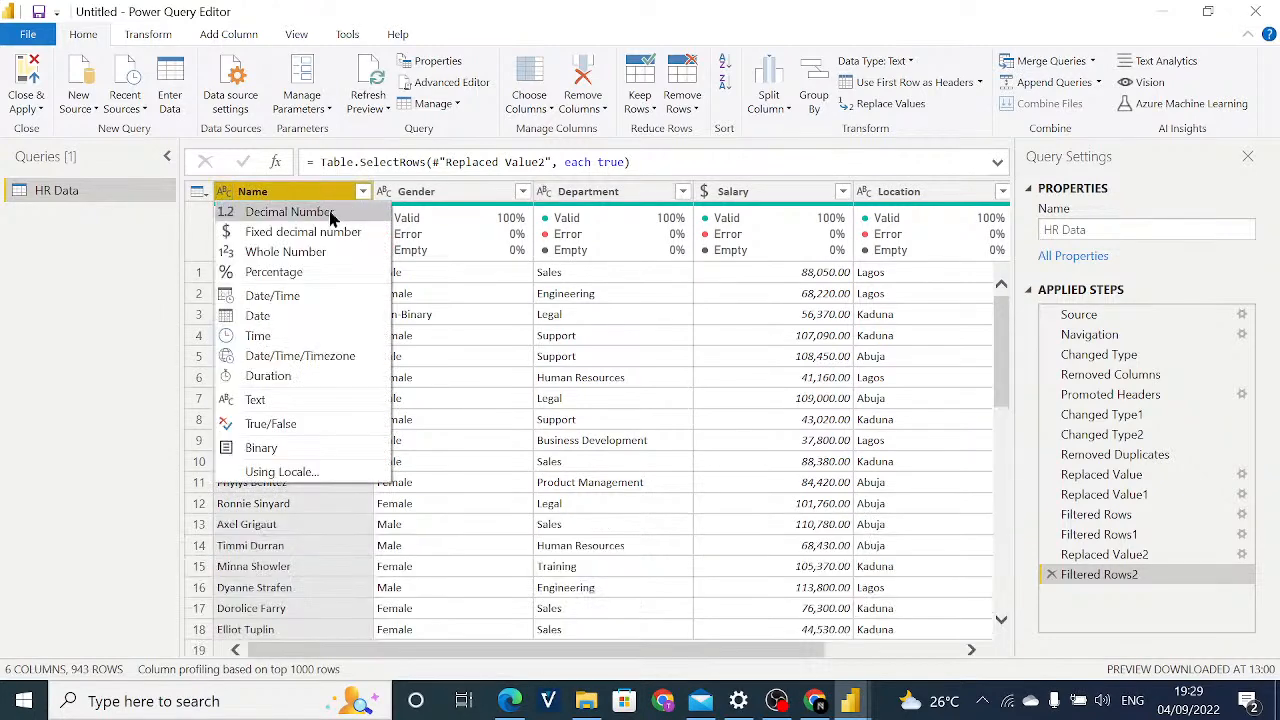
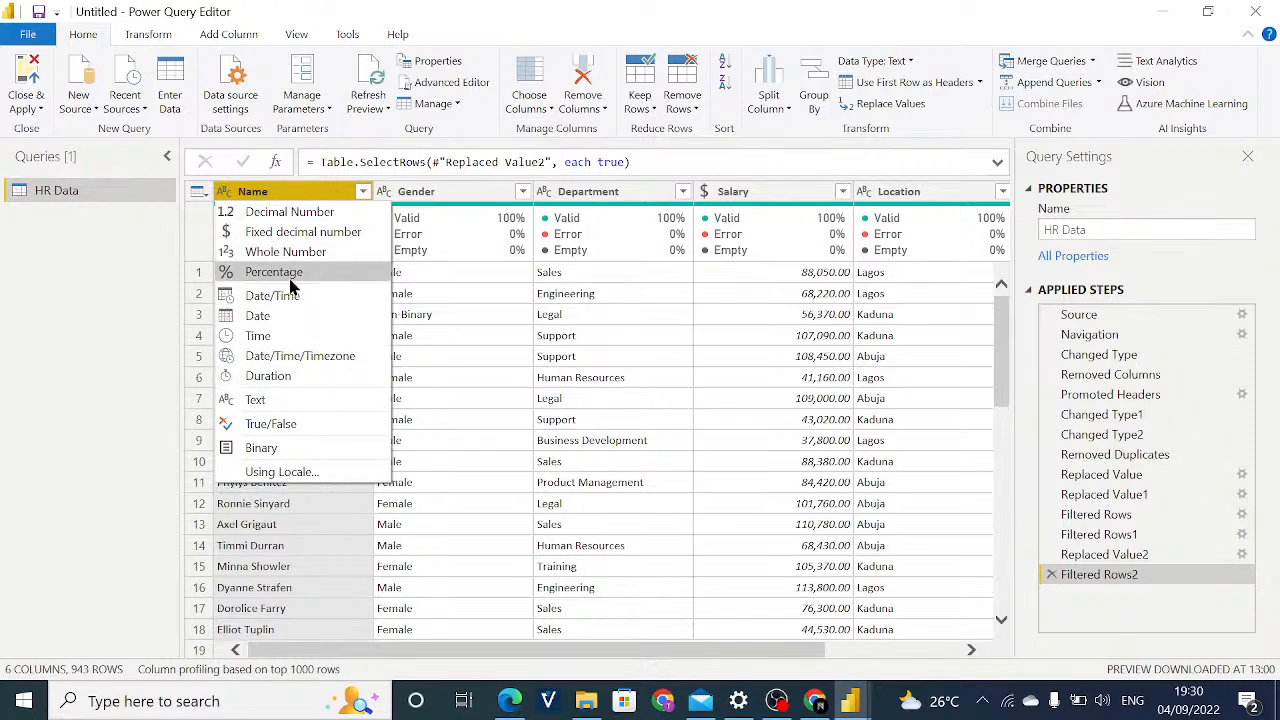
Review the data type choices for the Name column and check the type shown on each column through Rating.
{"action": "left_click", "coordinate": [504, 314]}
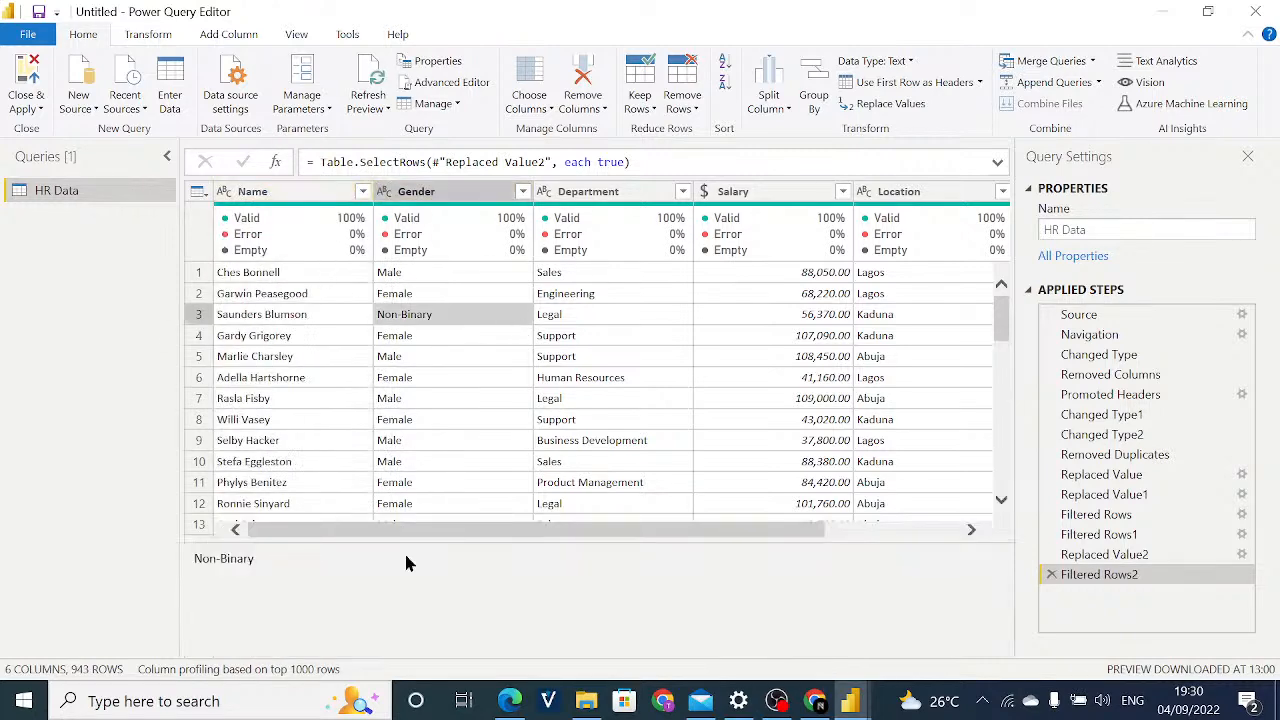
{"action": "left_click_drag", "start_coordinate": [362, 530], "coordinate": [283, 535]}
{"action": "left_click", "coordinate": [272, 318]}
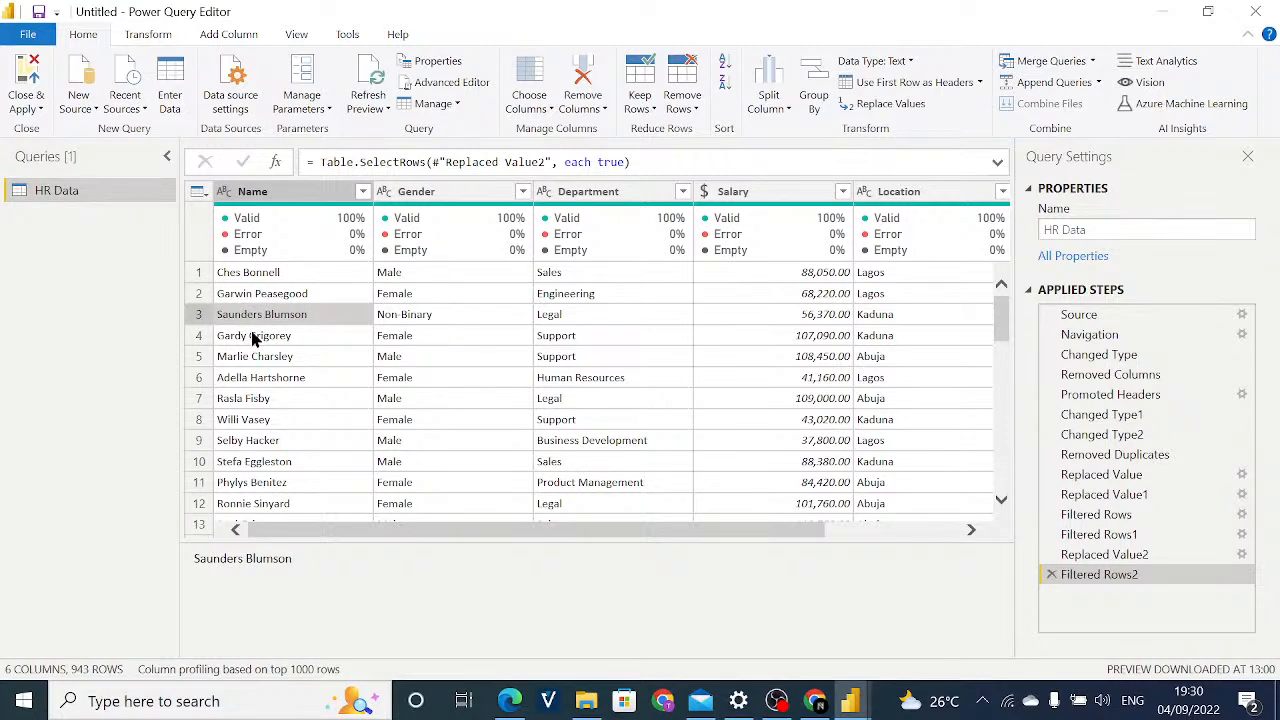
{"action": "left_click", "coordinate": [224, 191]}
{"action": "left_click", "coordinate": [525, 272]}
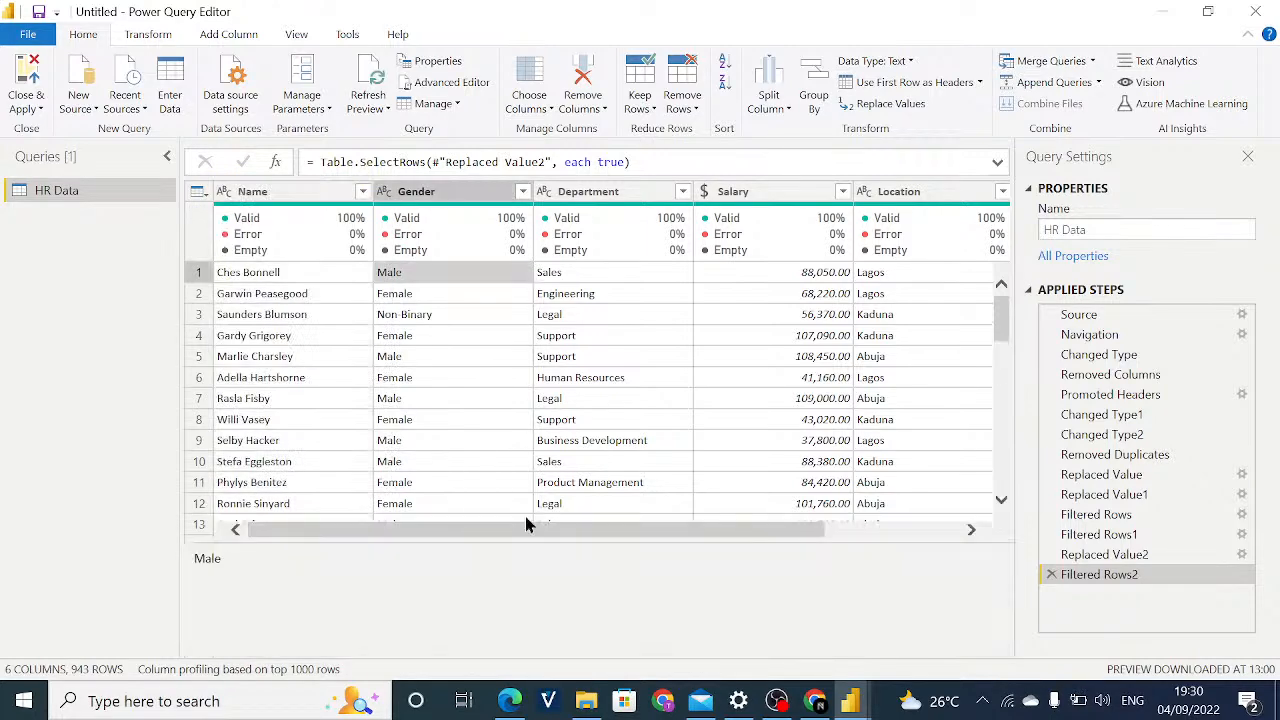
{"action": "left_click_drag", "start_coordinate": [476, 538], "coordinate": [637, 537]}
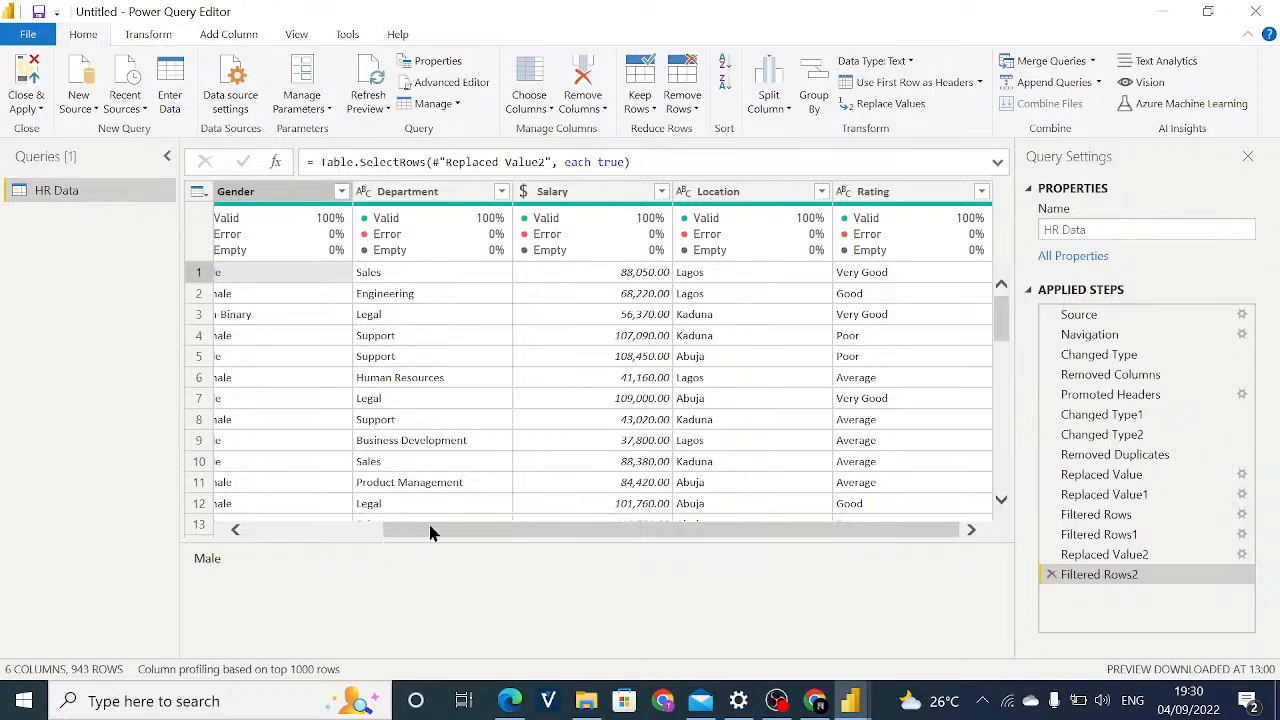
{"action": "left_click_drag", "start_coordinate": [431, 531], "coordinate": [294, 543]}
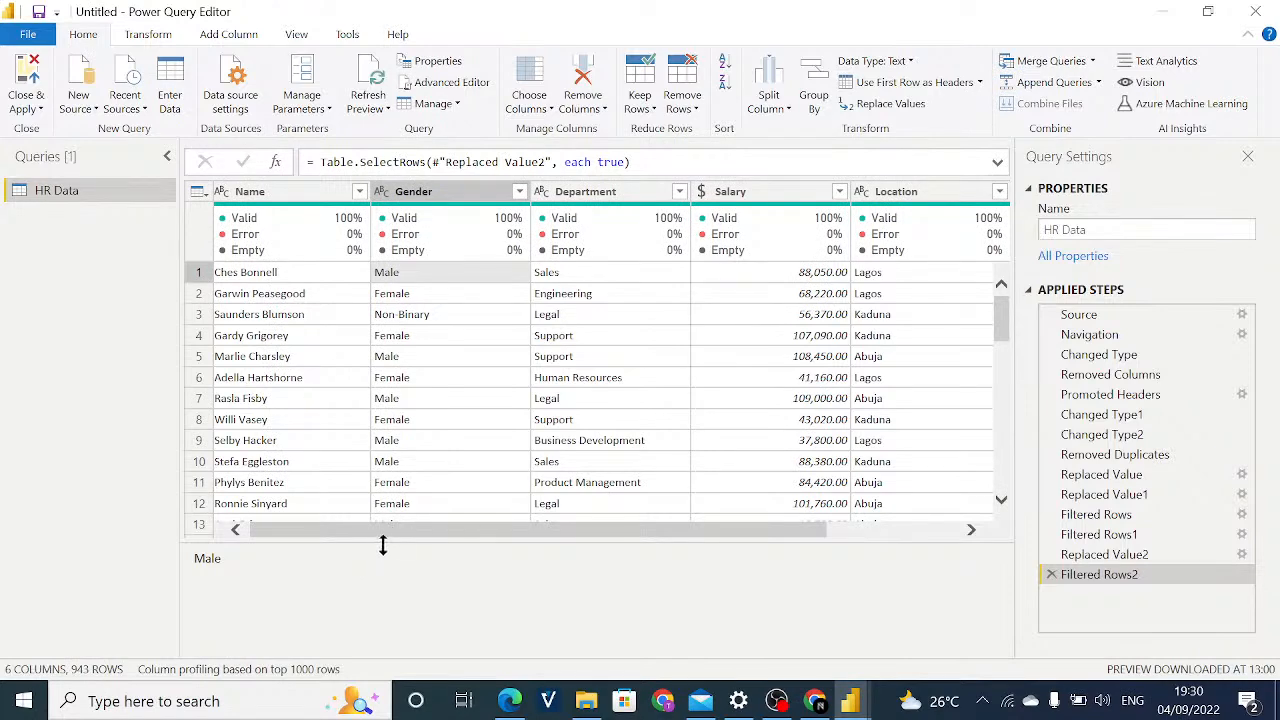
Review the data type choices available for the Salary column without changing its type.
{"action": "left_click", "coordinate": [702, 191]}
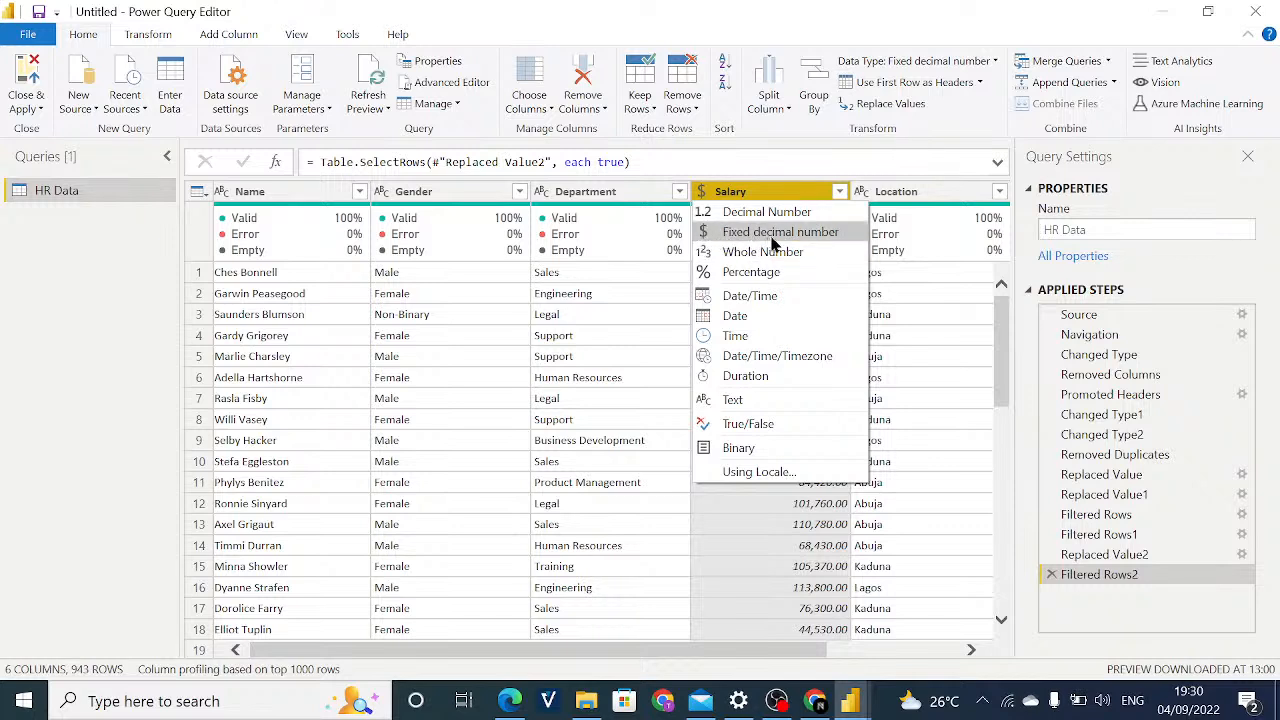
{"action": "left_click", "coordinate": [888, 244]}
{"action": "left_click", "coordinate": [684, 191]}
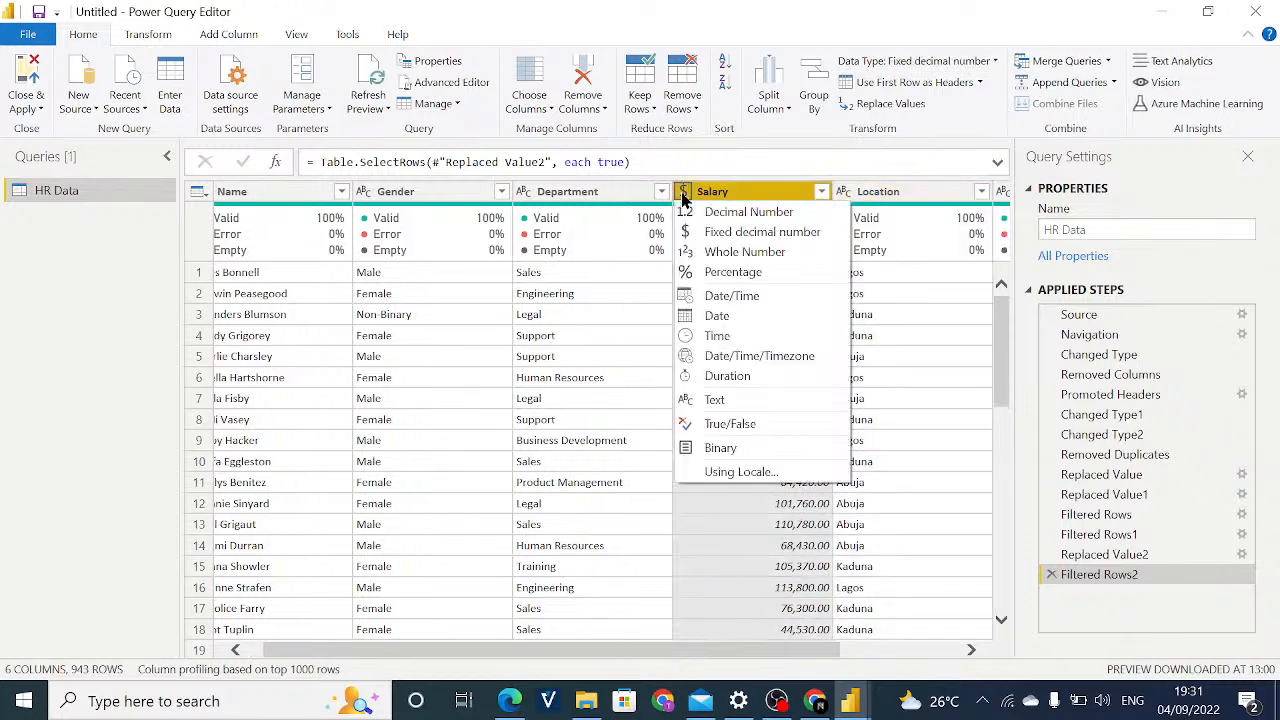
{"action": "left_click", "coordinate": [857, 251]}
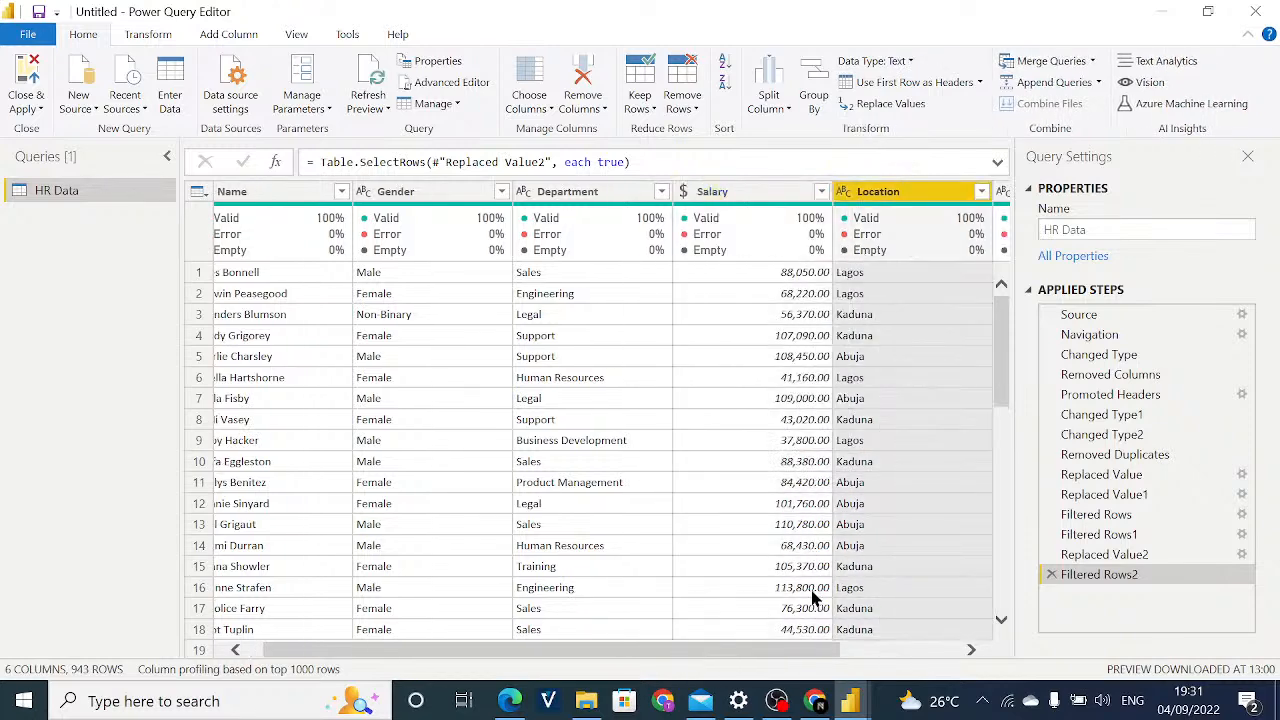
{"action": "left_click_drag", "start_coordinate": [797, 655], "coordinate": [862, 651]}
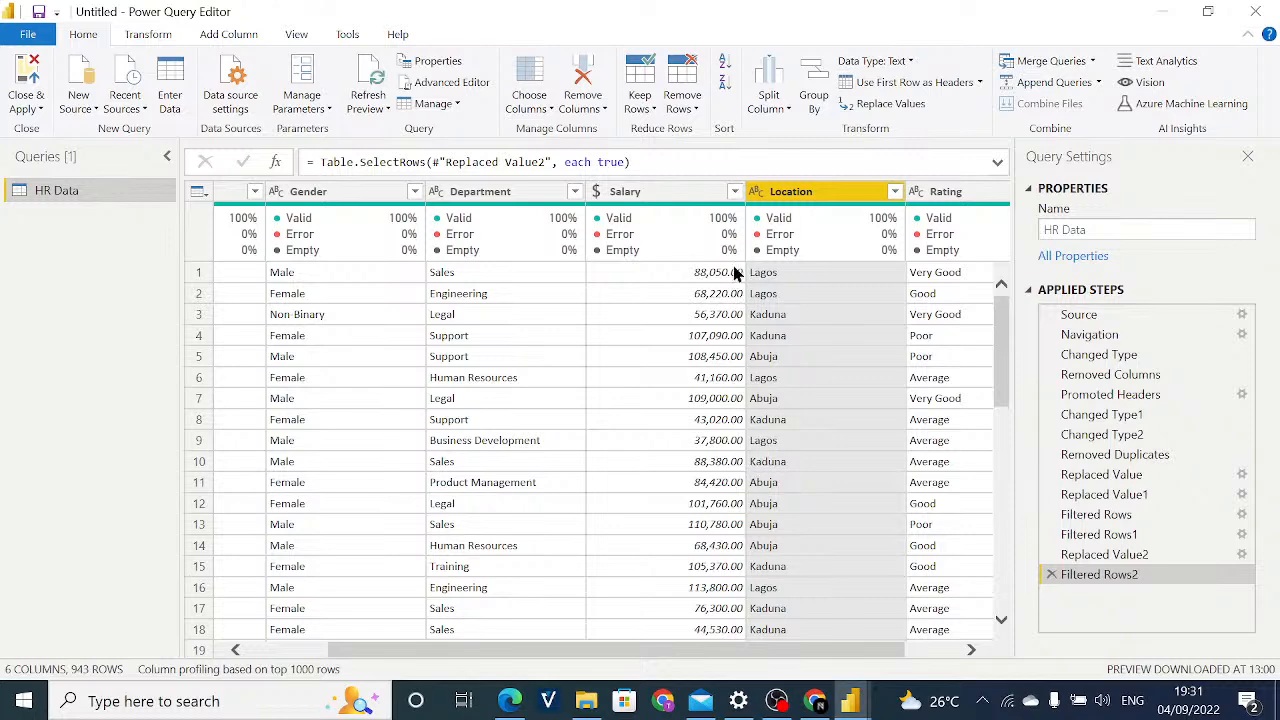
Examine the Salary column's values down the rows, and look across the table from Name to Rating.
{"action": "left_click", "coordinate": [642, 196]}
{"action": "scroll", "coordinate": [692, 360], "scroll_direction": "down", "scroll_amount": 10}
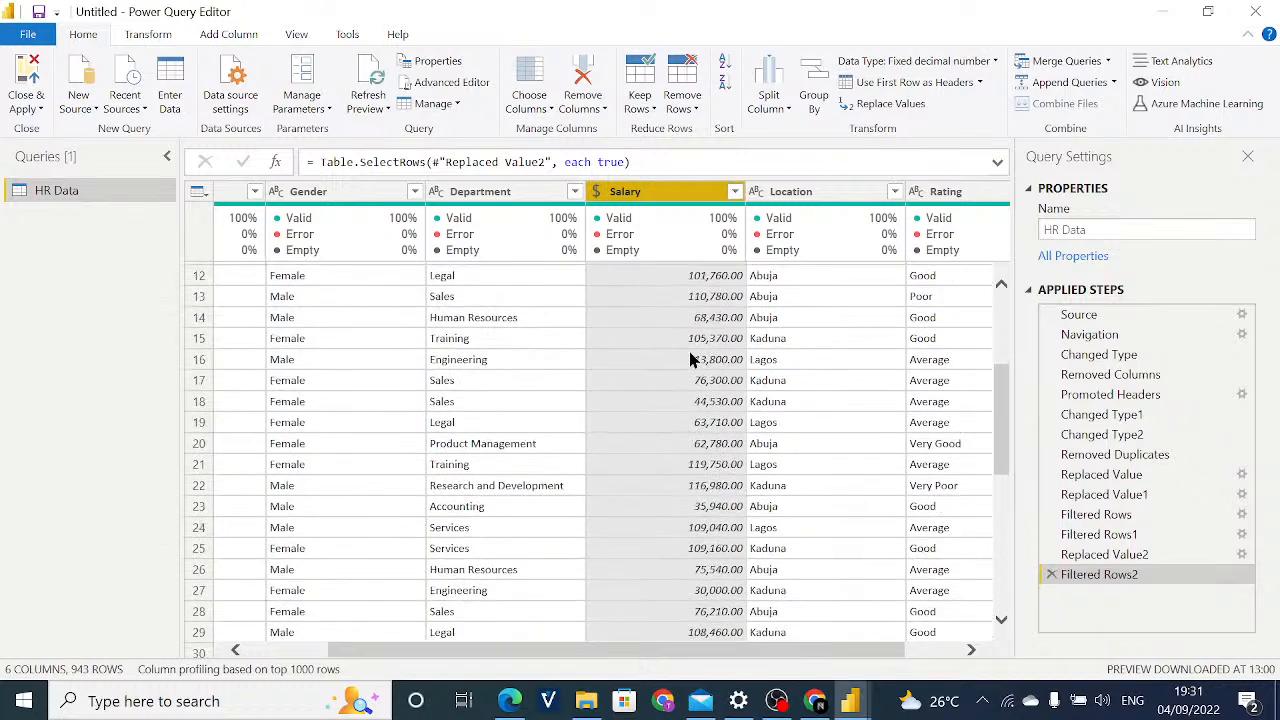
{"action": "scroll", "coordinate": [692, 360], "scroll_direction": "down", "scroll_amount": 8}
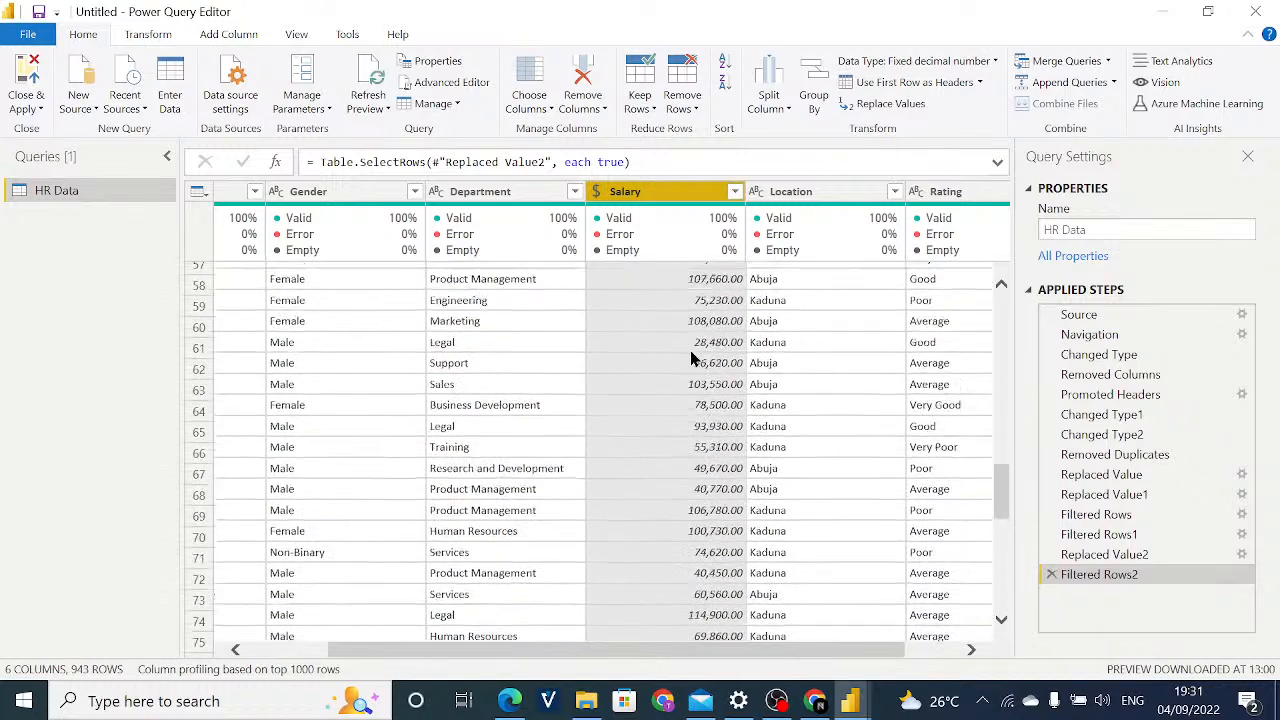
{"action": "scroll", "coordinate": [697, 355], "scroll_direction": "up", "scroll_amount": 12}
{"action": "scroll", "coordinate": [697, 355], "scroll_direction": "up", "scroll_amount": 5}
{"action": "right_click", "coordinate": [652, 342]}
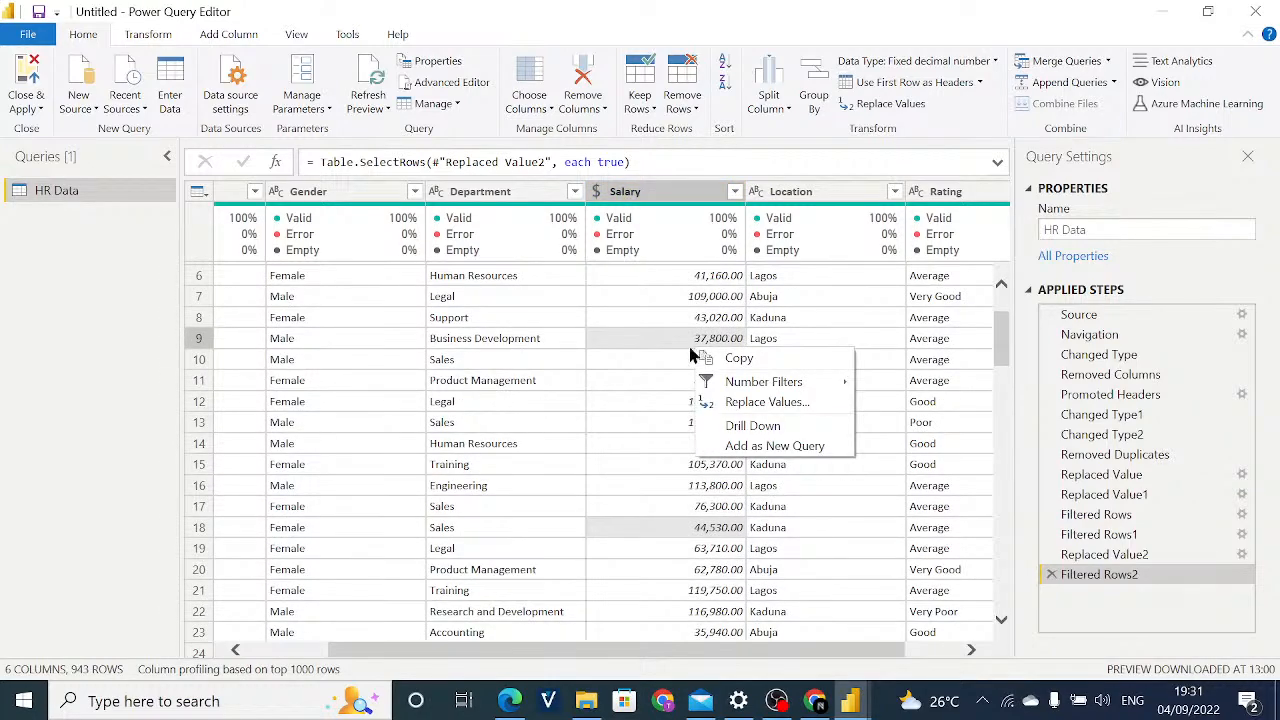
{"action": "left_click", "coordinate": [642, 341]}
{"action": "scroll", "coordinate": [640, 339], "scroll_direction": "up", "scroll_amount": 2}
{"action": "scroll", "coordinate": [640, 339], "scroll_direction": "down", "scroll_amount": 2}
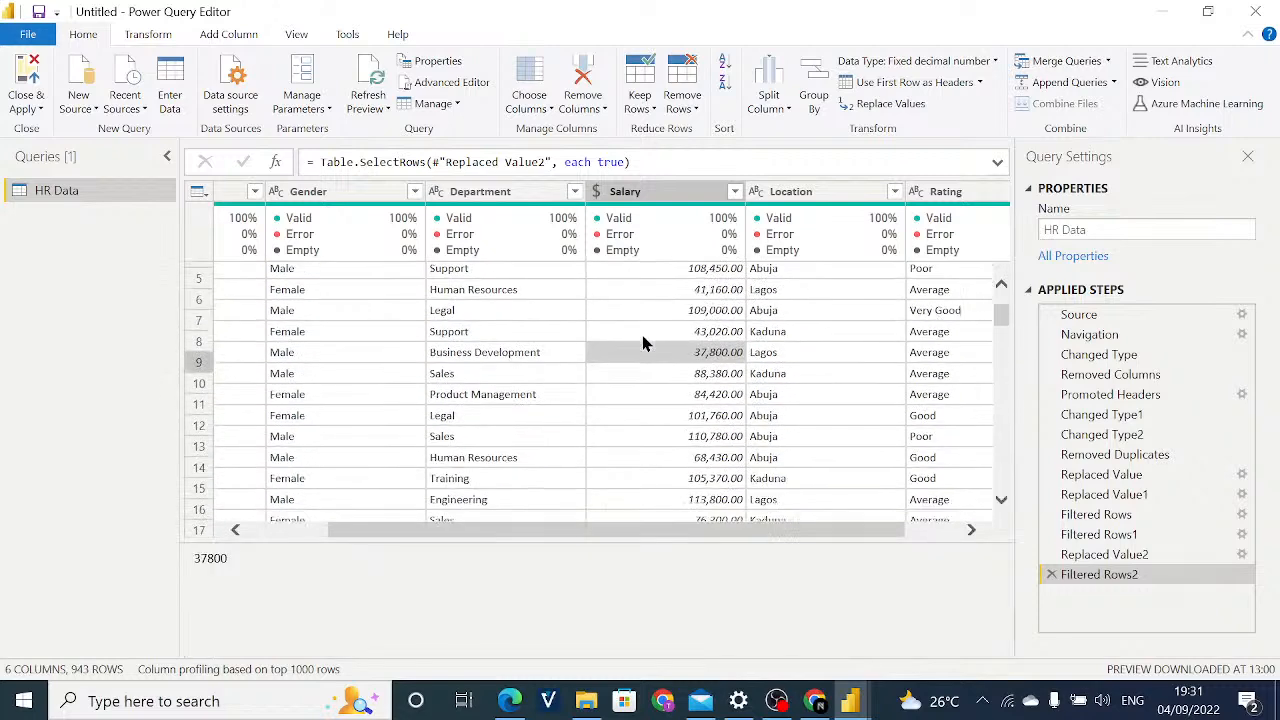
{"action": "scroll", "coordinate": [642, 335], "scroll_direction": "up", "scroll_amount": 2}
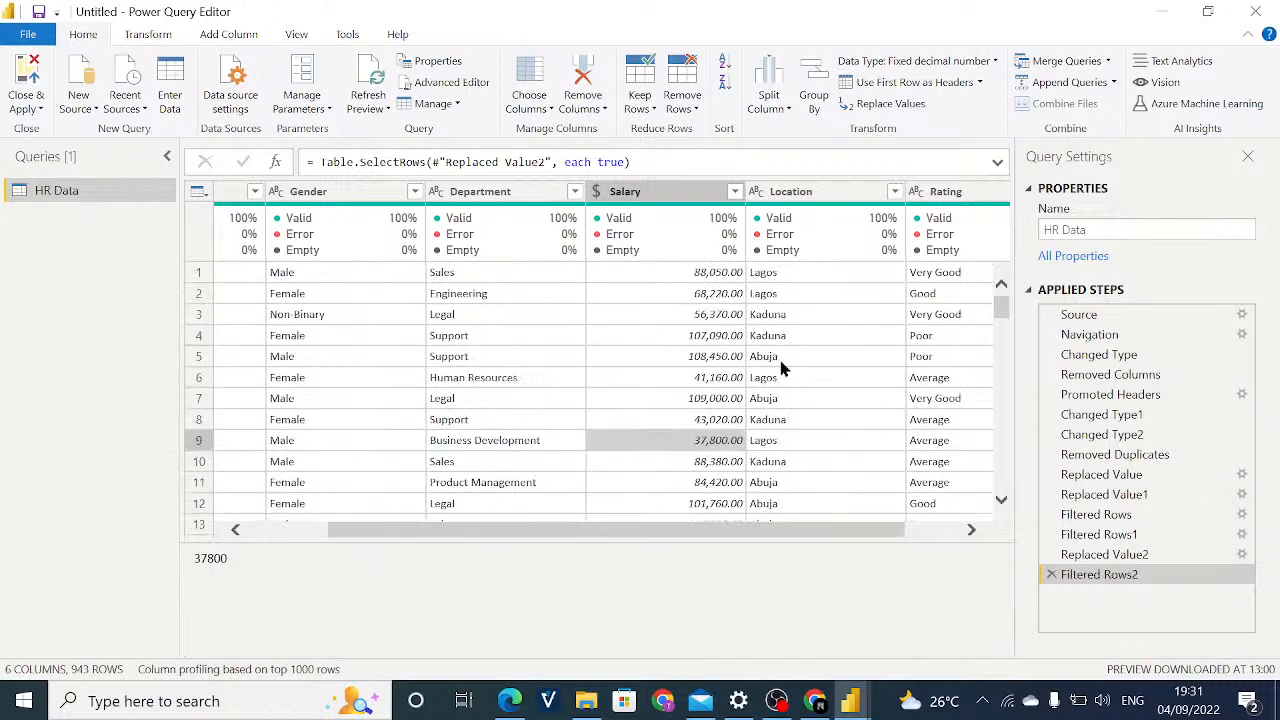
{"action": "scroll", "coordinate": [809, 537], "scroll_direction": "left", "scroll_amount": 3}
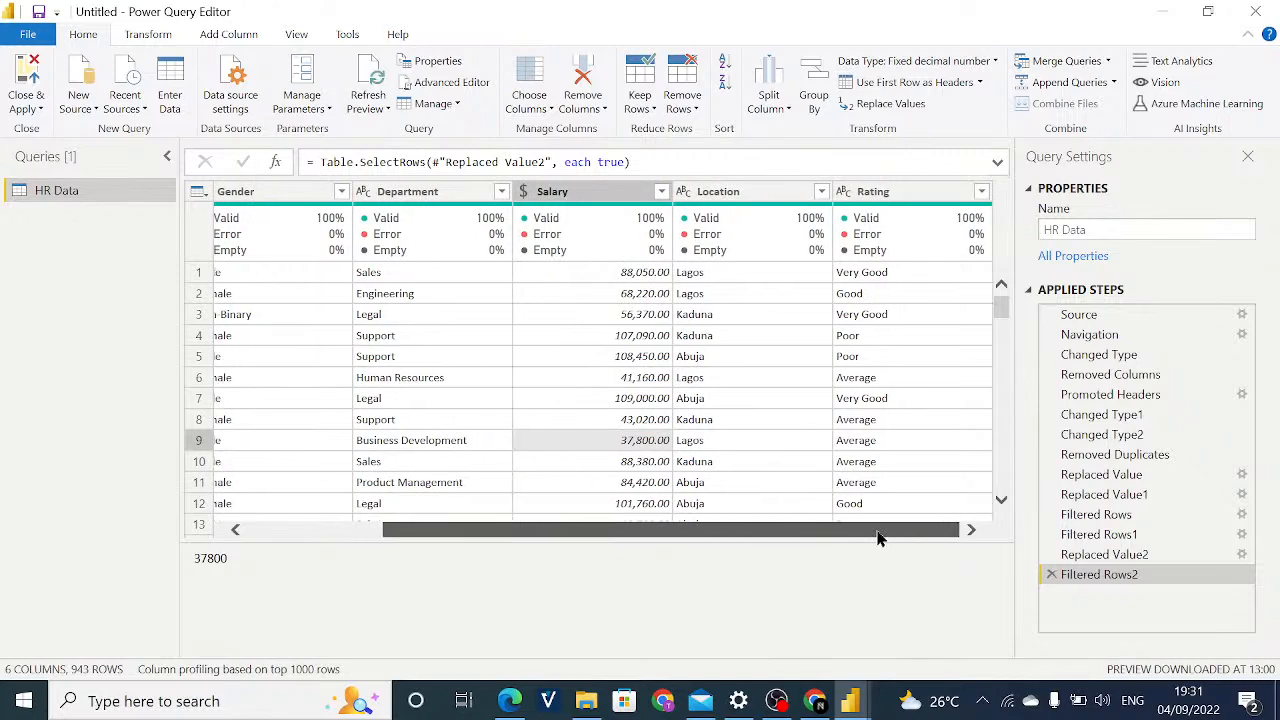
{"action": "scroll", "coordinate": [814, 537], "scroll_direction": "left", "scroll_amount": 1}
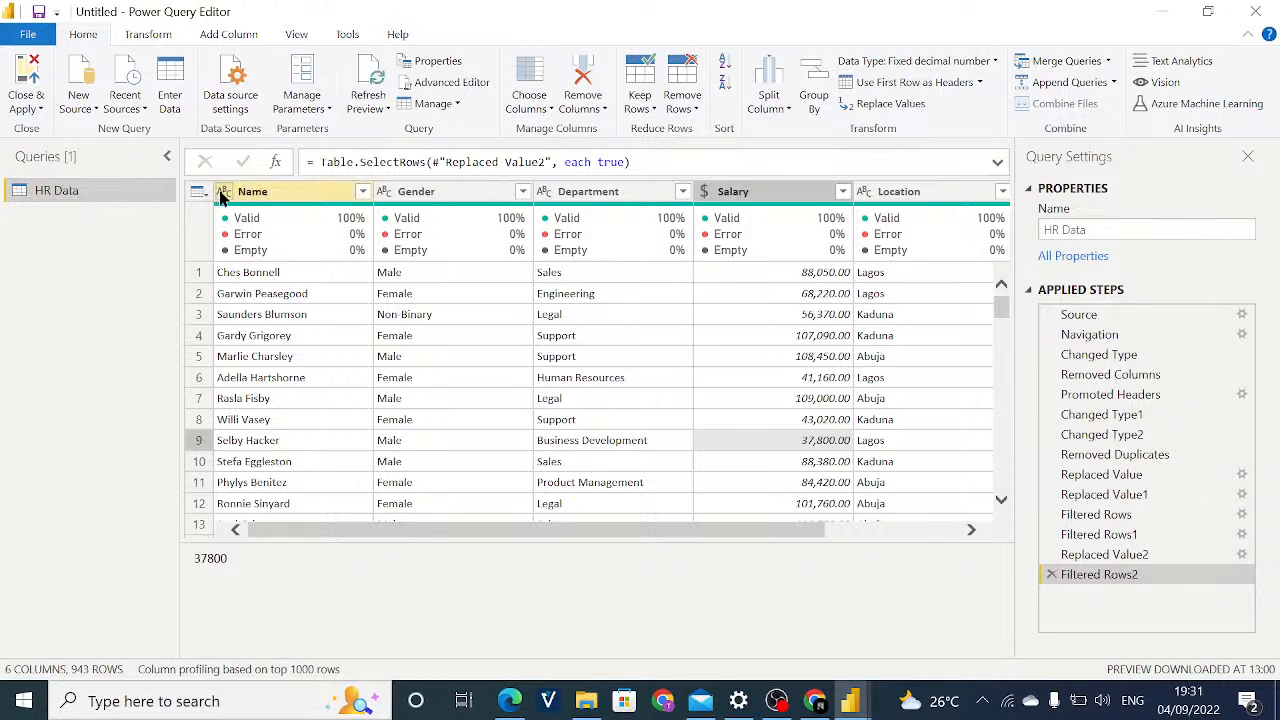
Try the Text data type on the Salary column, and delete that type change from the query's applied steps.
{"action": "left_click", "coordinate": [703, 191]}
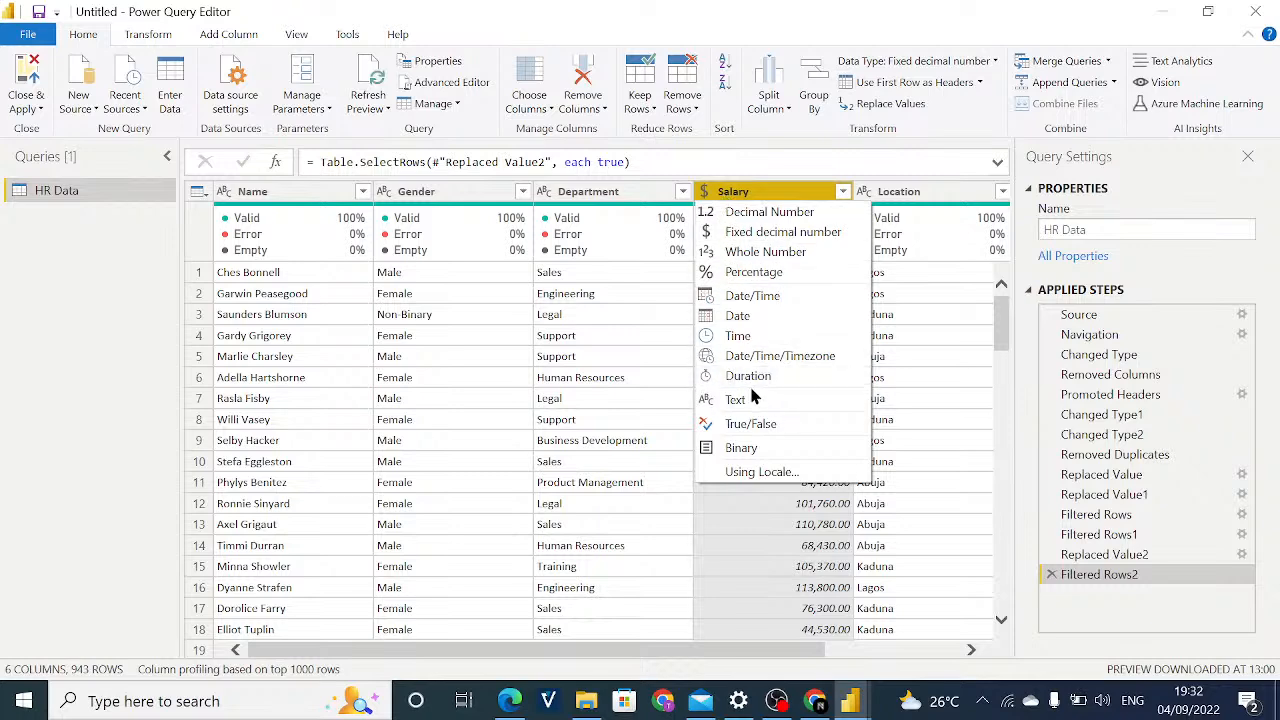
{"action": "left_click", "coordinate": [740, 398]}
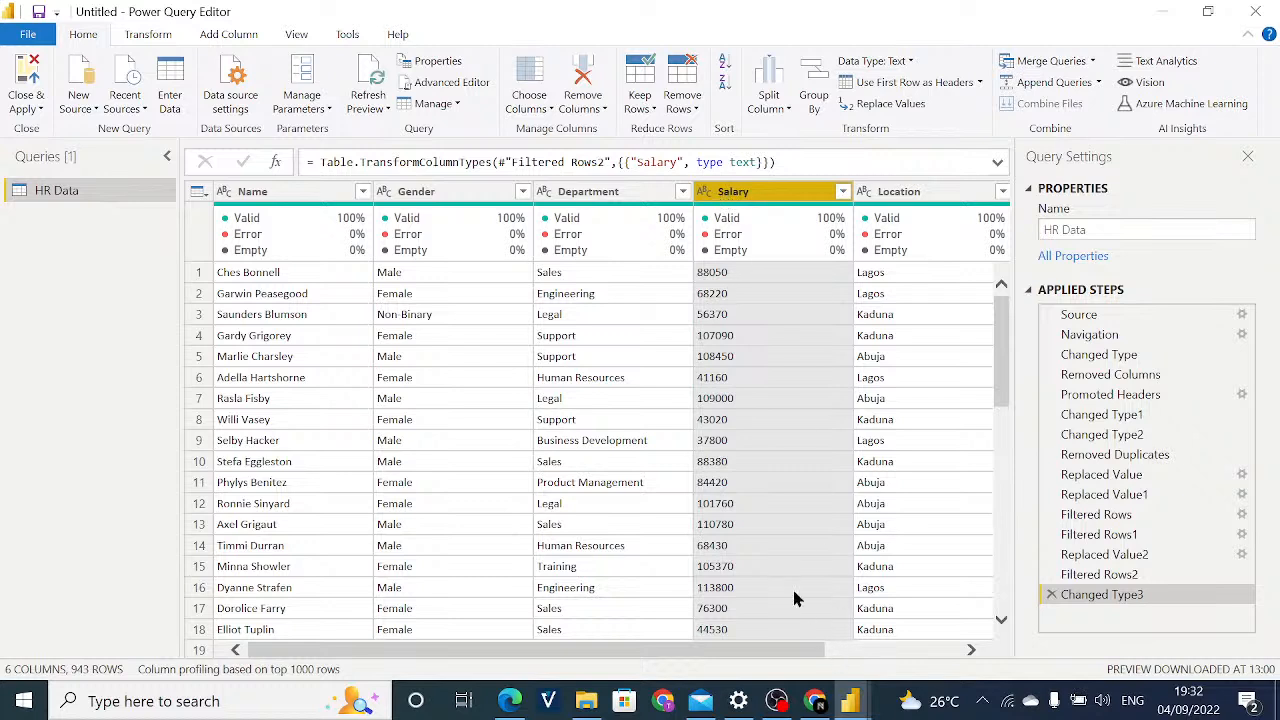
{"action": "mouse_move", "coordinate": [708, 217]}
{"action": "left_click", "coordinate": [704, 191]}
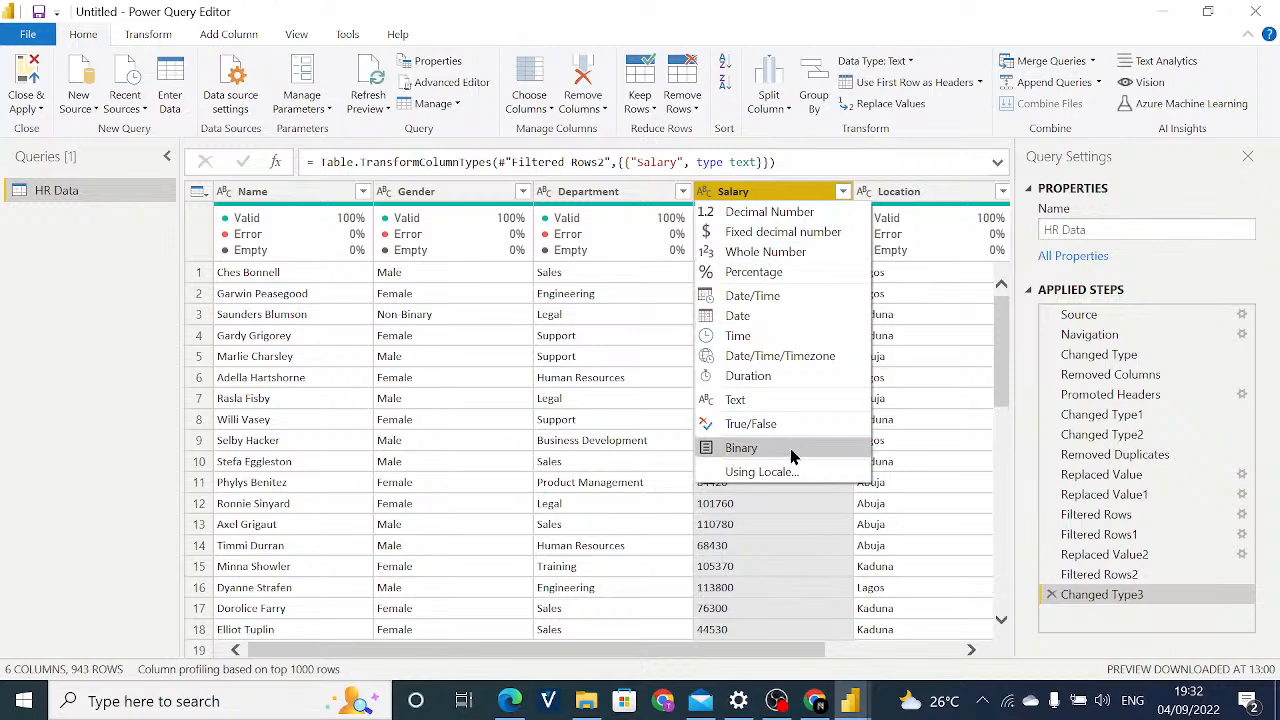
{"action": "left_click", "coordinate": [1059, 621]}
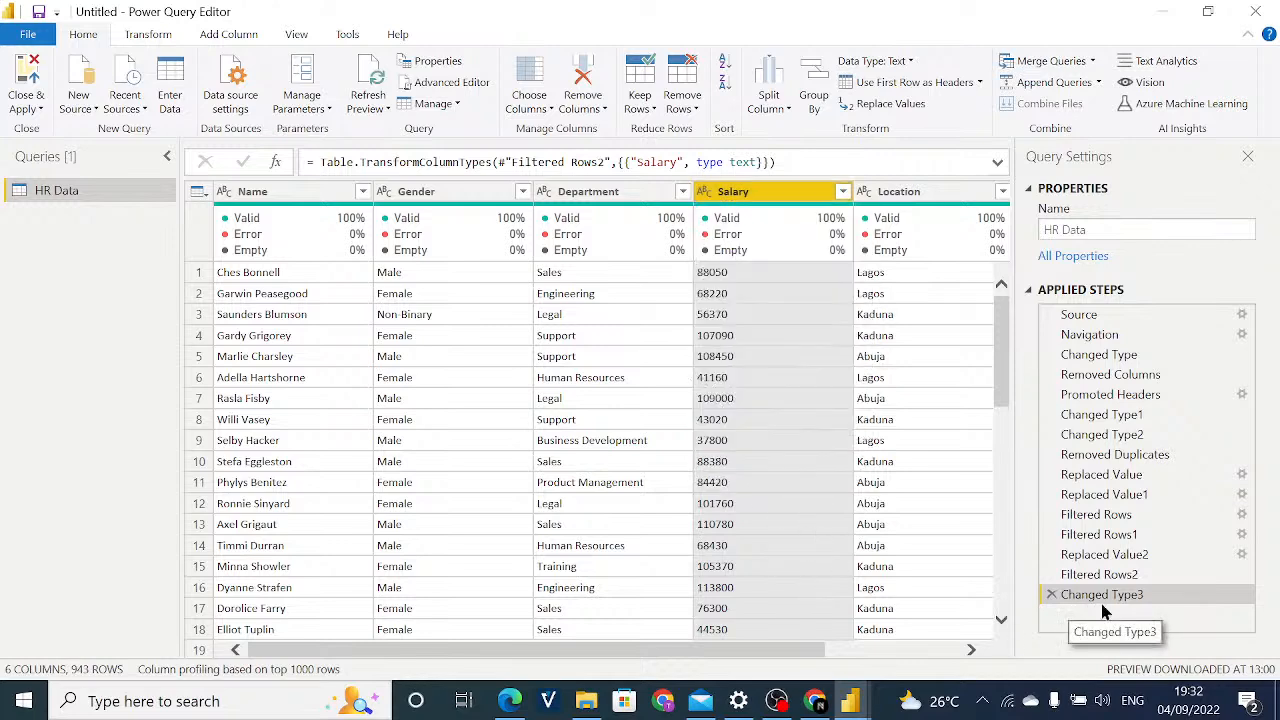
{"action": "left_click", "coordinate": [1051, 595]}
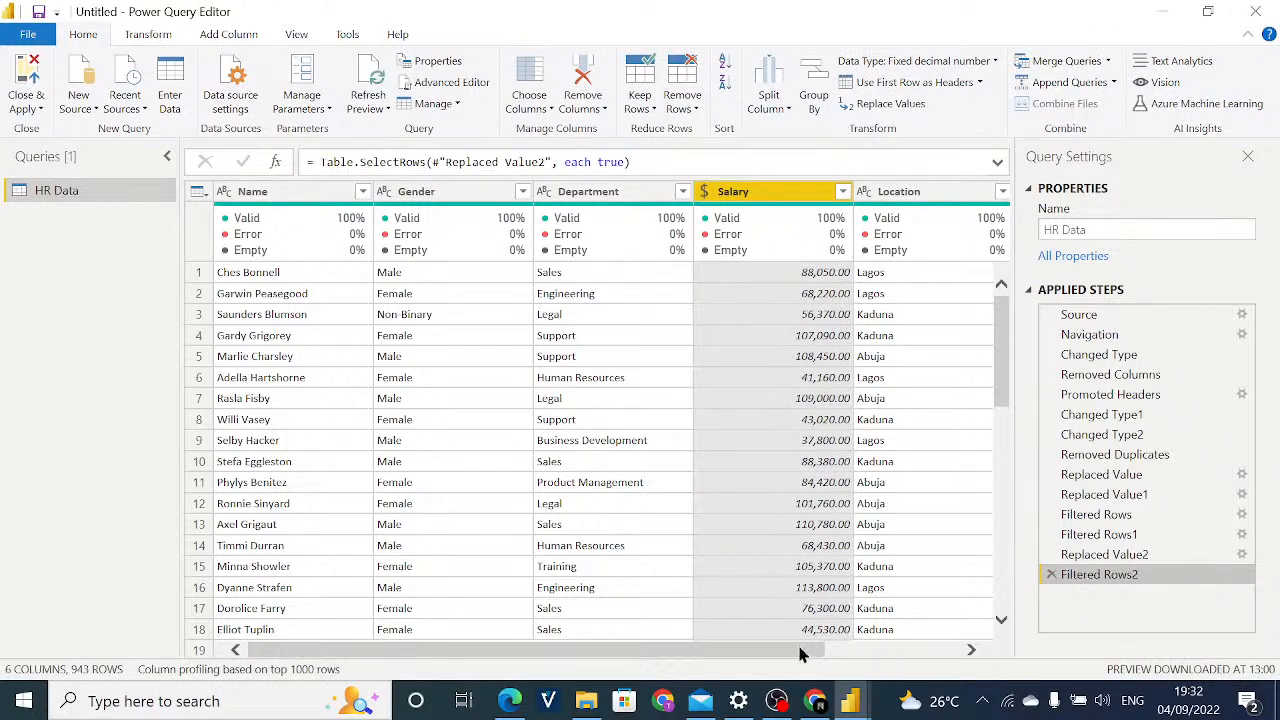
Hide the column quality figures and show the column distribution charts in the data preview, leaving column profile off.
{"action": "left_click_drag", "start_coordinate": [800, 655], "coordinate": [643, 650]}
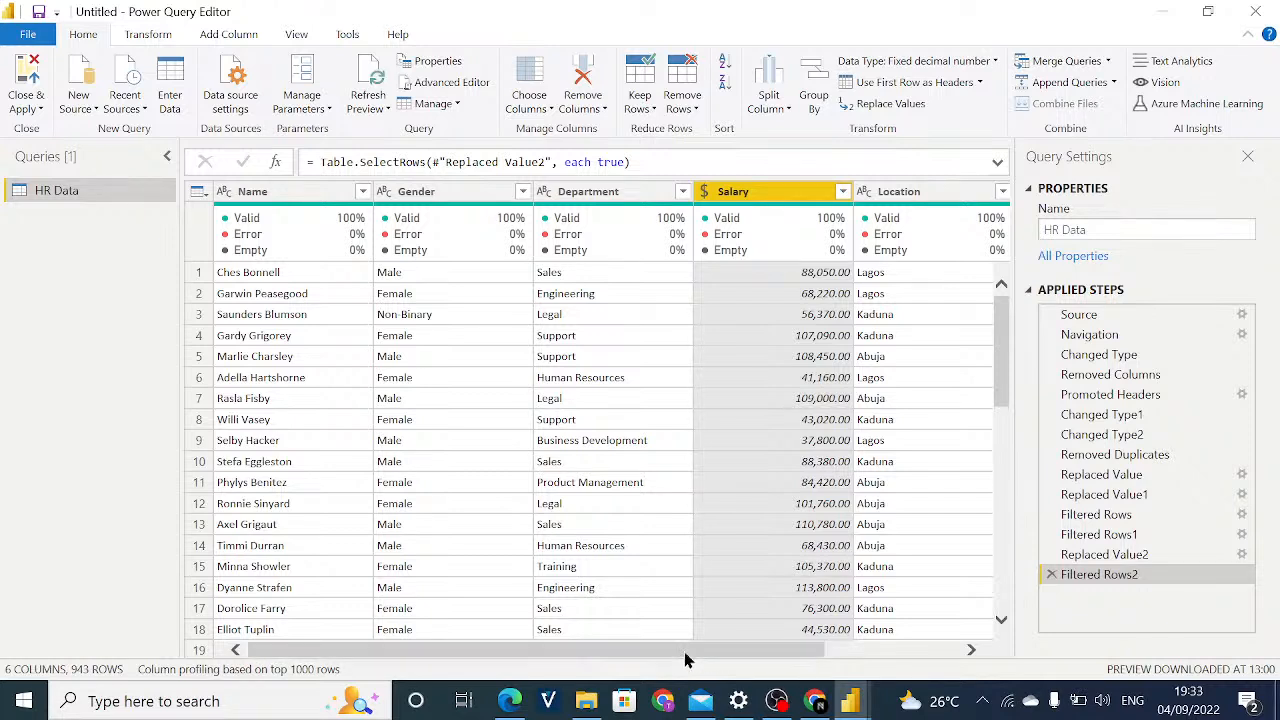
{"action": "left_click", "coordinate": [305, 192]}
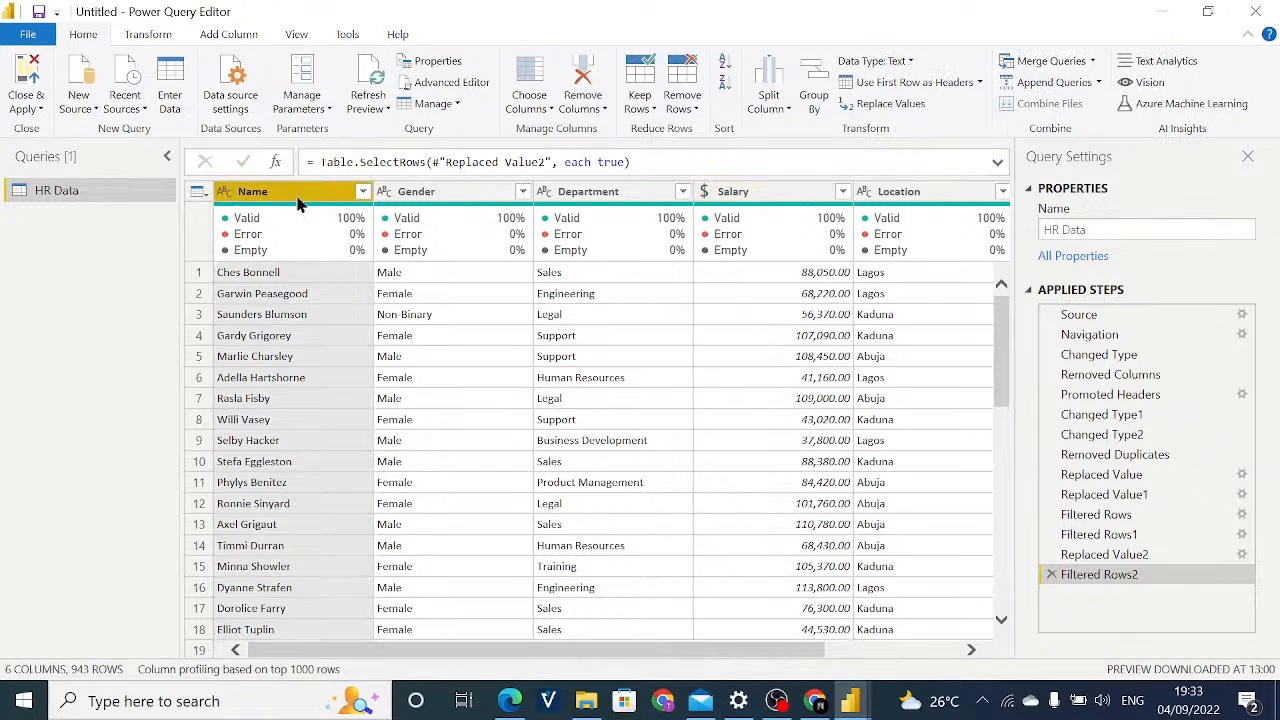
{"action": "left_click", "coordinate": [288, 35]}
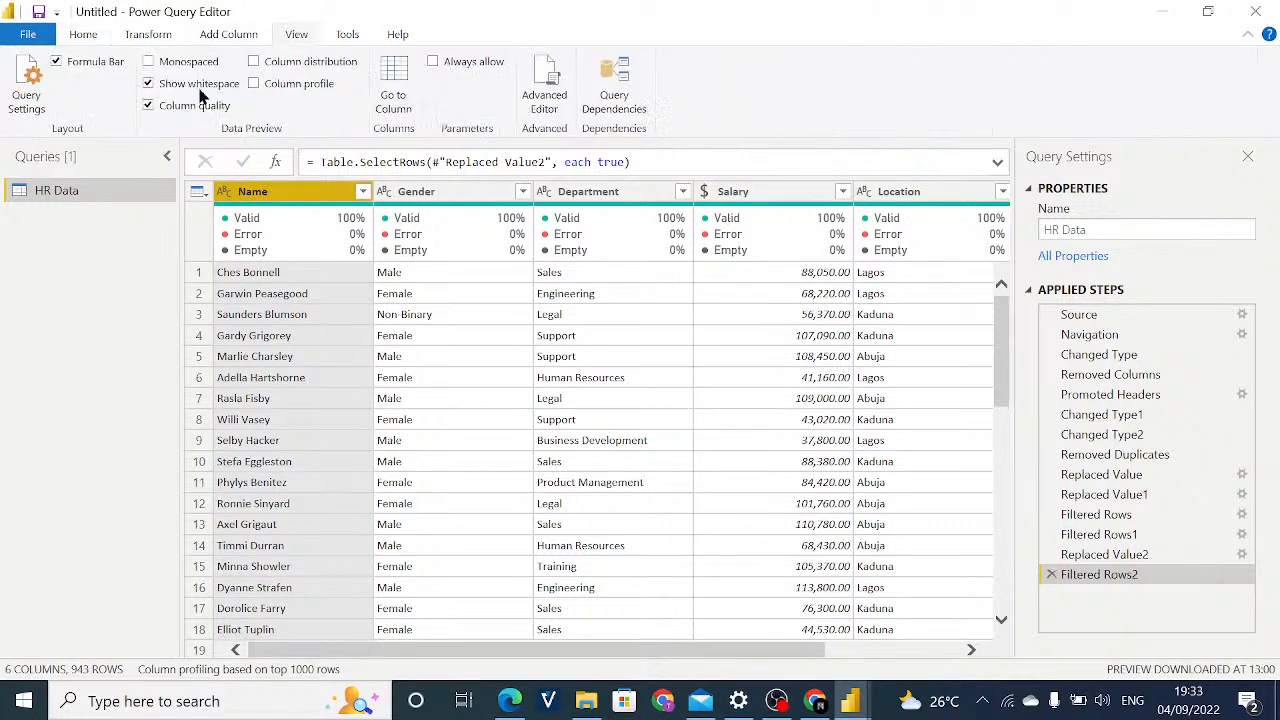
{"action": "left_click", "coordinate": [148, 105]}
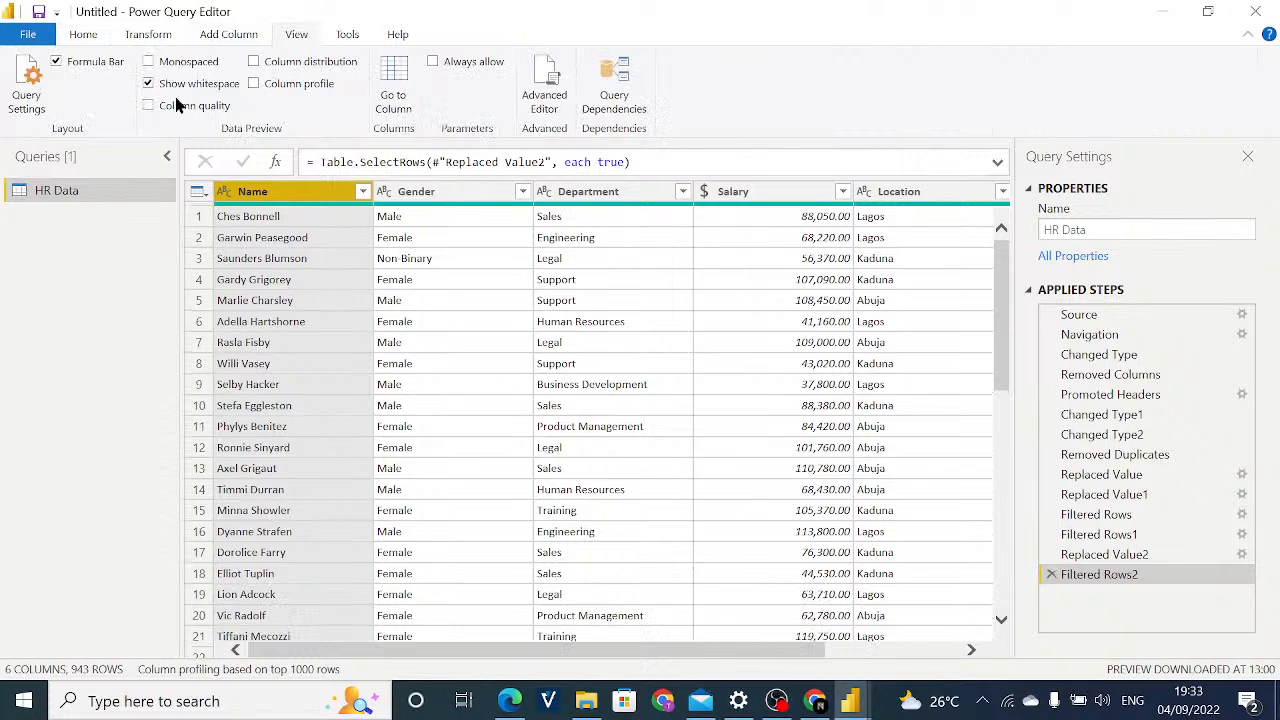
{"action": "left_click", "coordinate": [254, 84]}
{"action": "left_click", "coordinate": [254, 84]}
{"action": "left_click", "coordinate": [254, 62]}
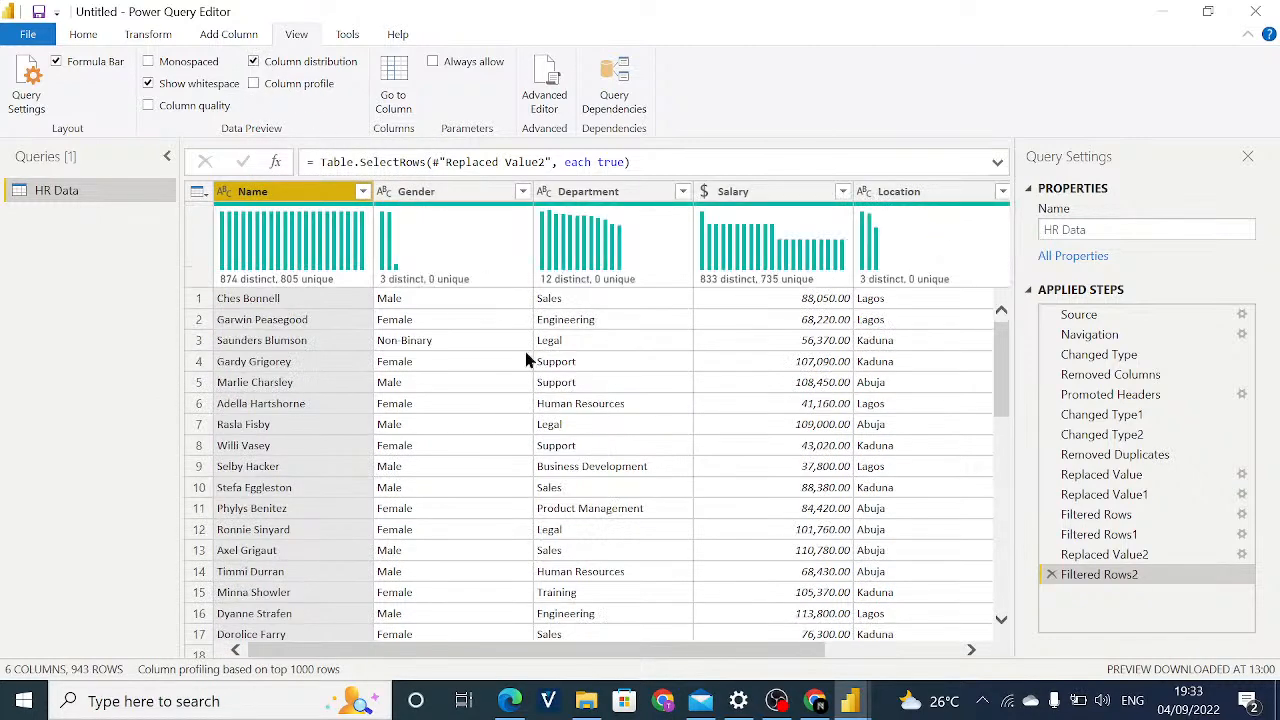
Compare the column distribution counts between the Changed Type2 and Removed Duplicates applied steps.
{"action": "right_click", "coordinate": [1100, 437]}
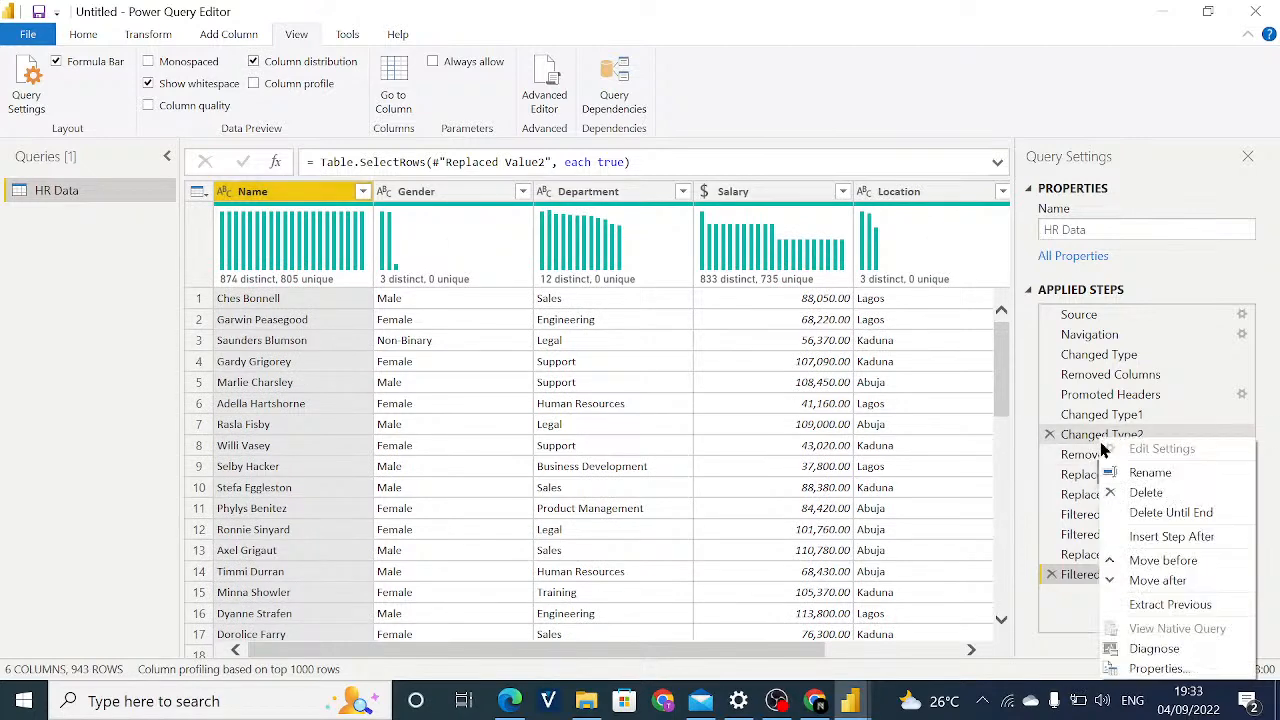
{"action": "left_click", "coordinate": [1075, 440]}
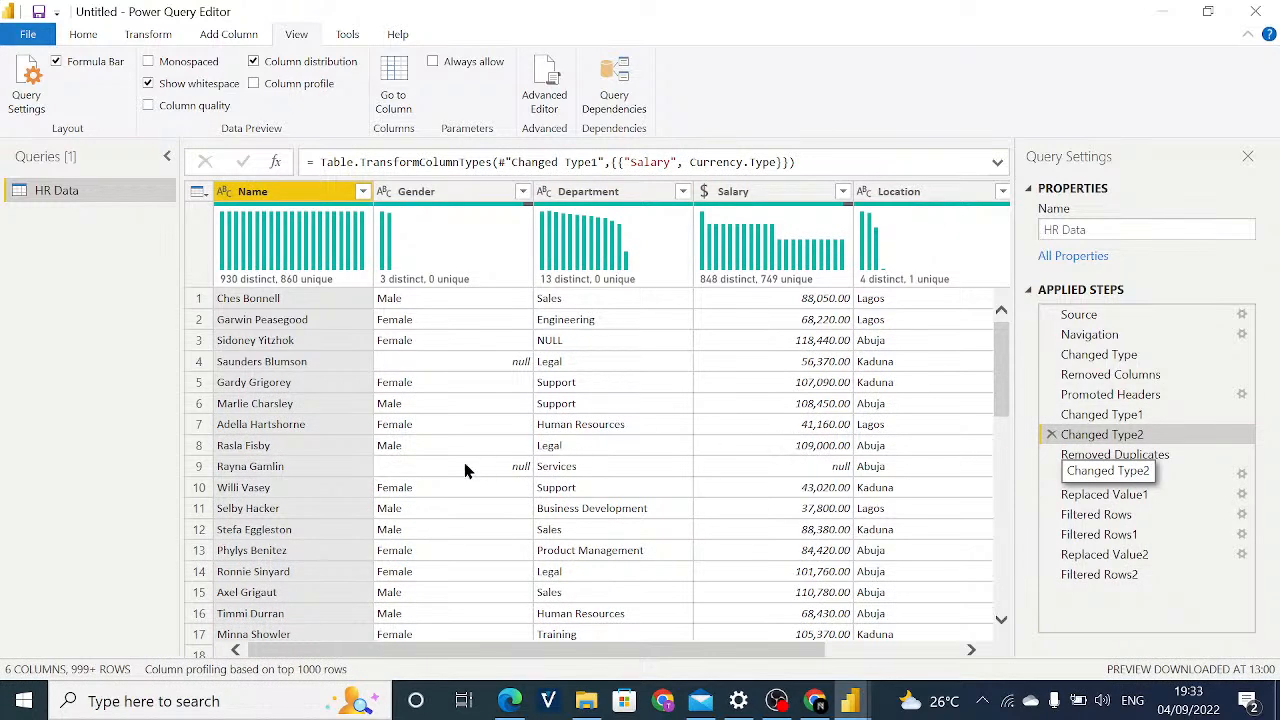
{"action": "left_click", "coordinate": [1068, 458]}
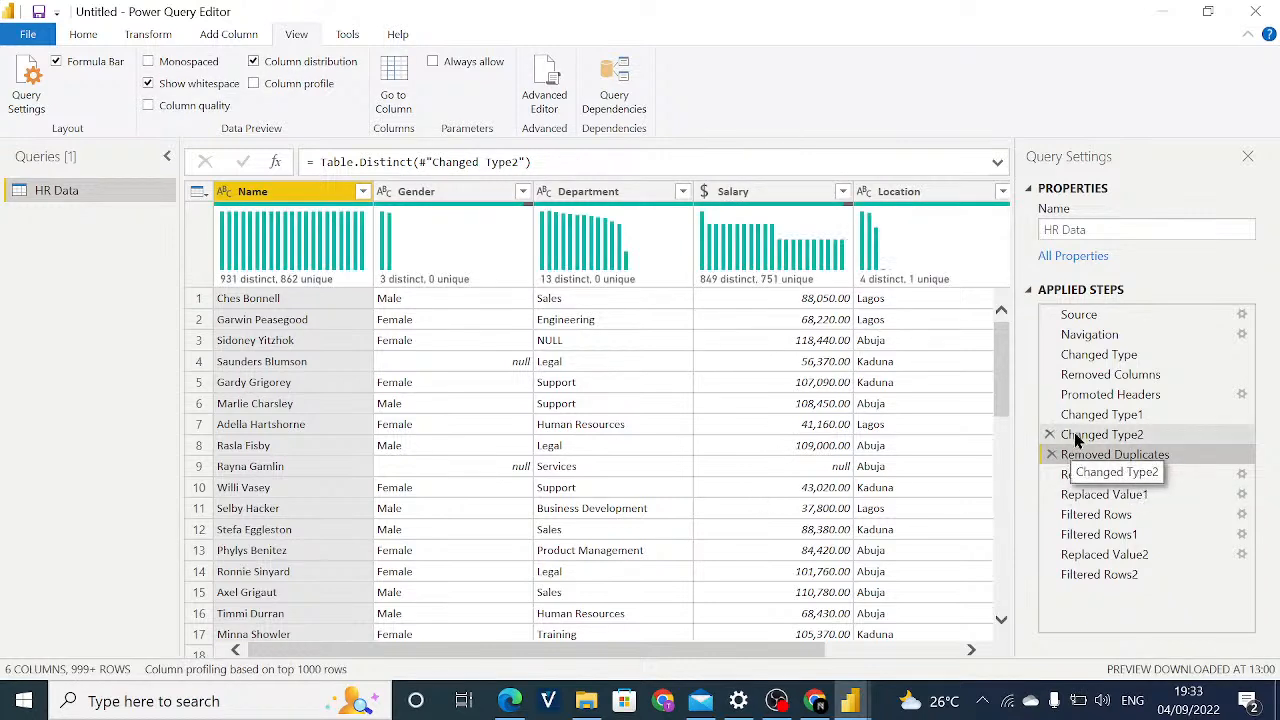
{"action": "left_click", "coordinate": [1076, 438]}
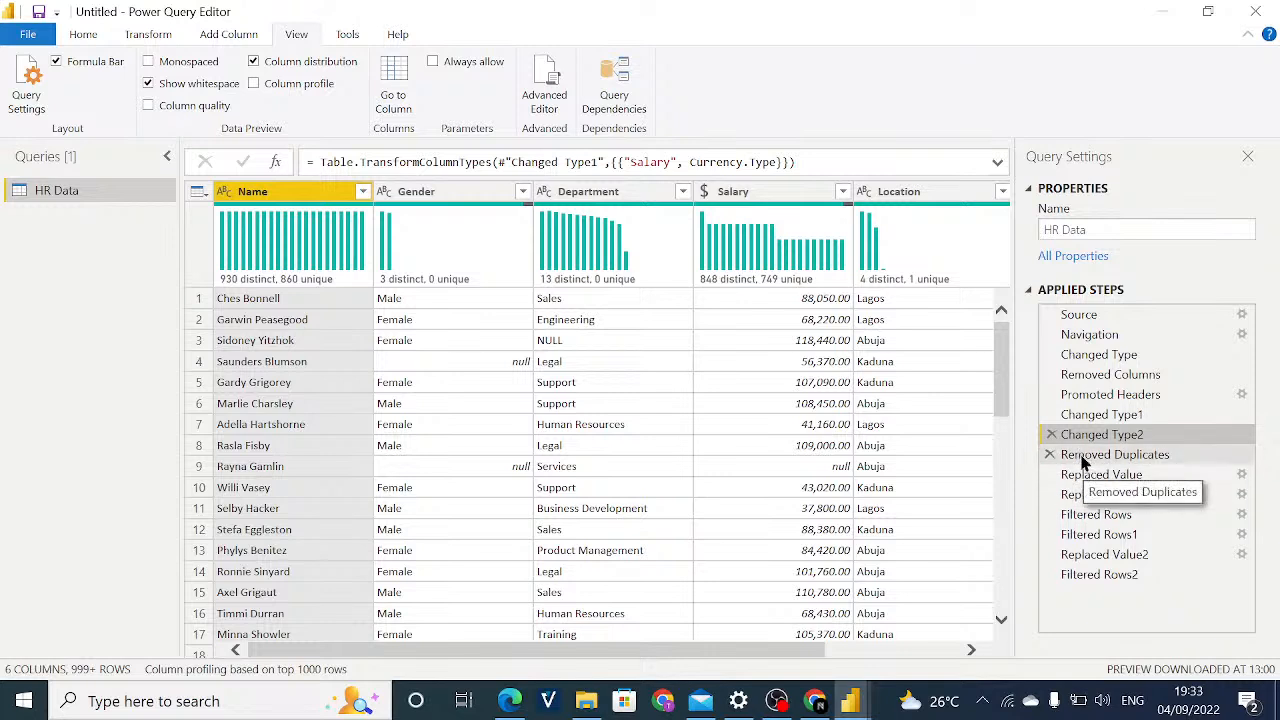
{"action": "left_click", "coordinate": [1083, 458]}
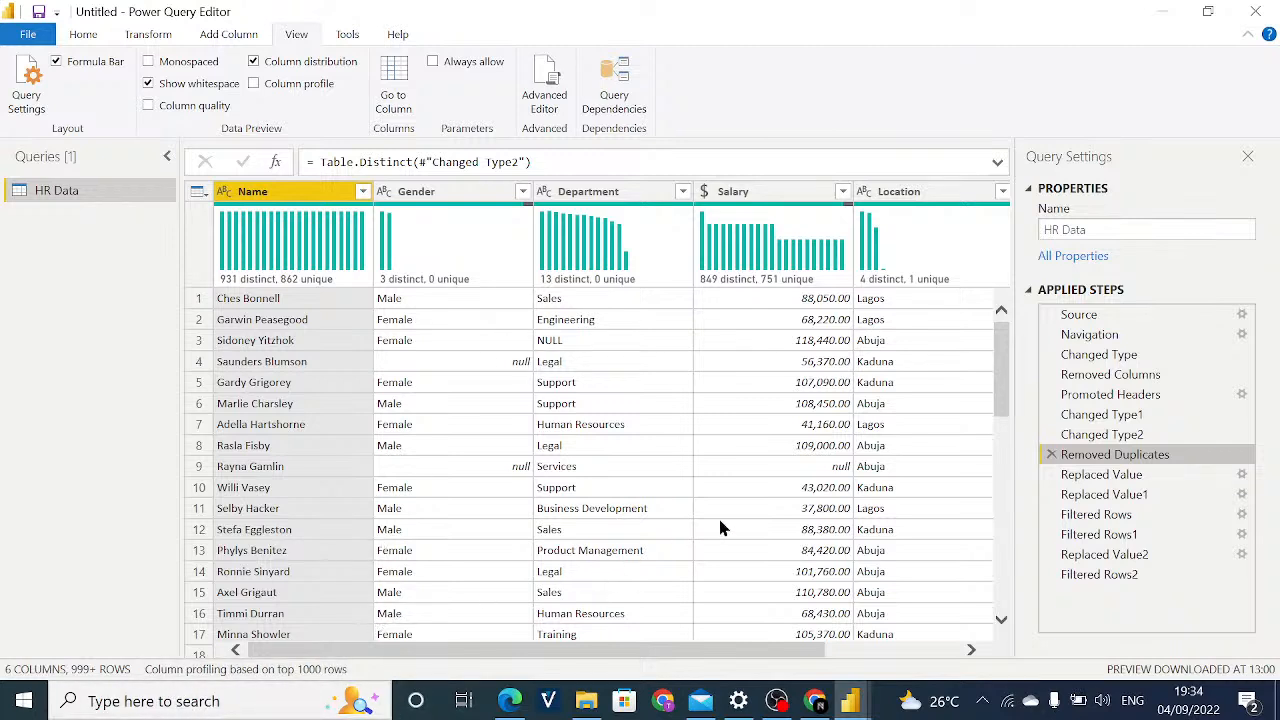
{"action": "left_click", "coordinate": [1122, 435]}
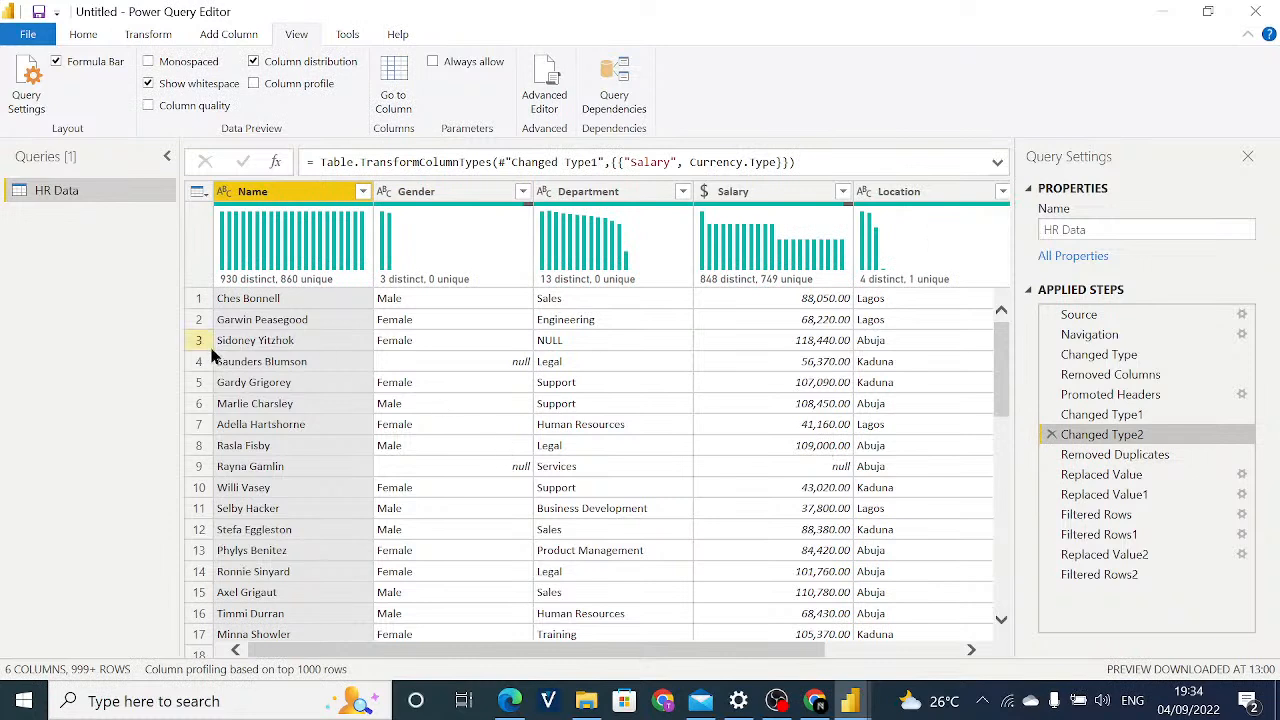
{"action": "mouse_move", "coordinate": [320, 287]}
{"action": "left_click", "coordinate": [1145, 457]}
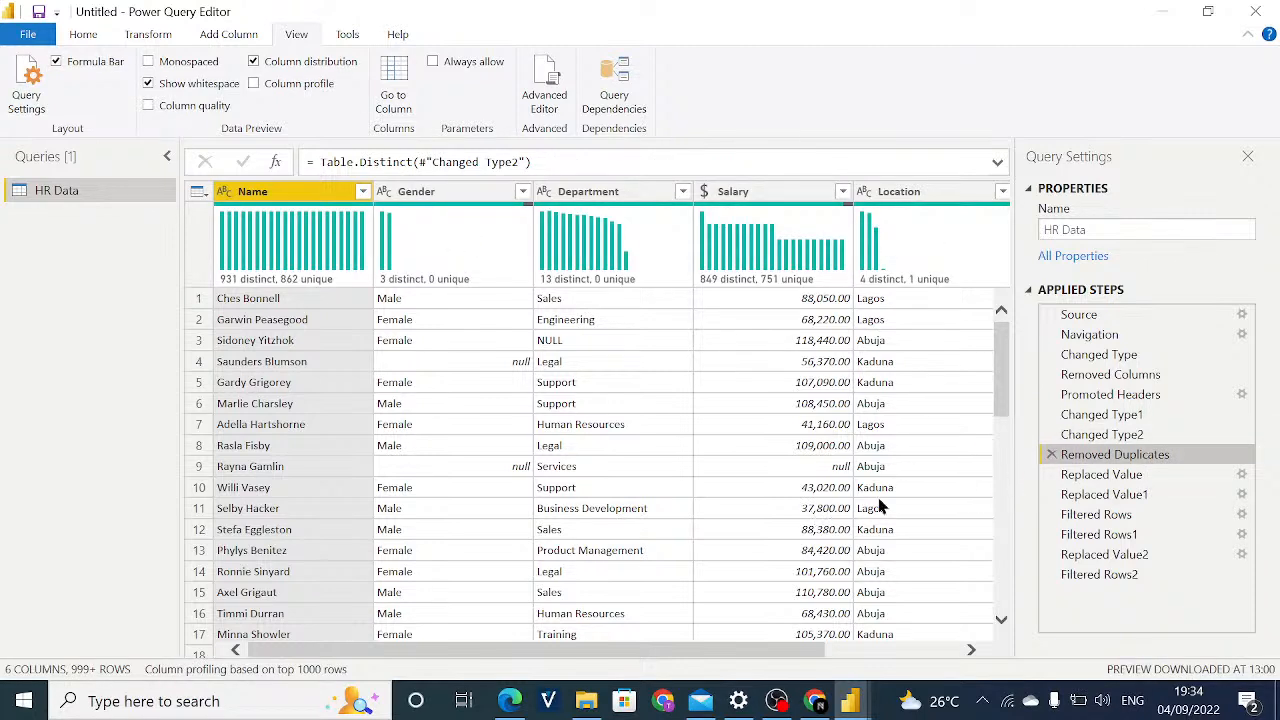
{"action": "left_click", "coordinate": [1147, 440]}
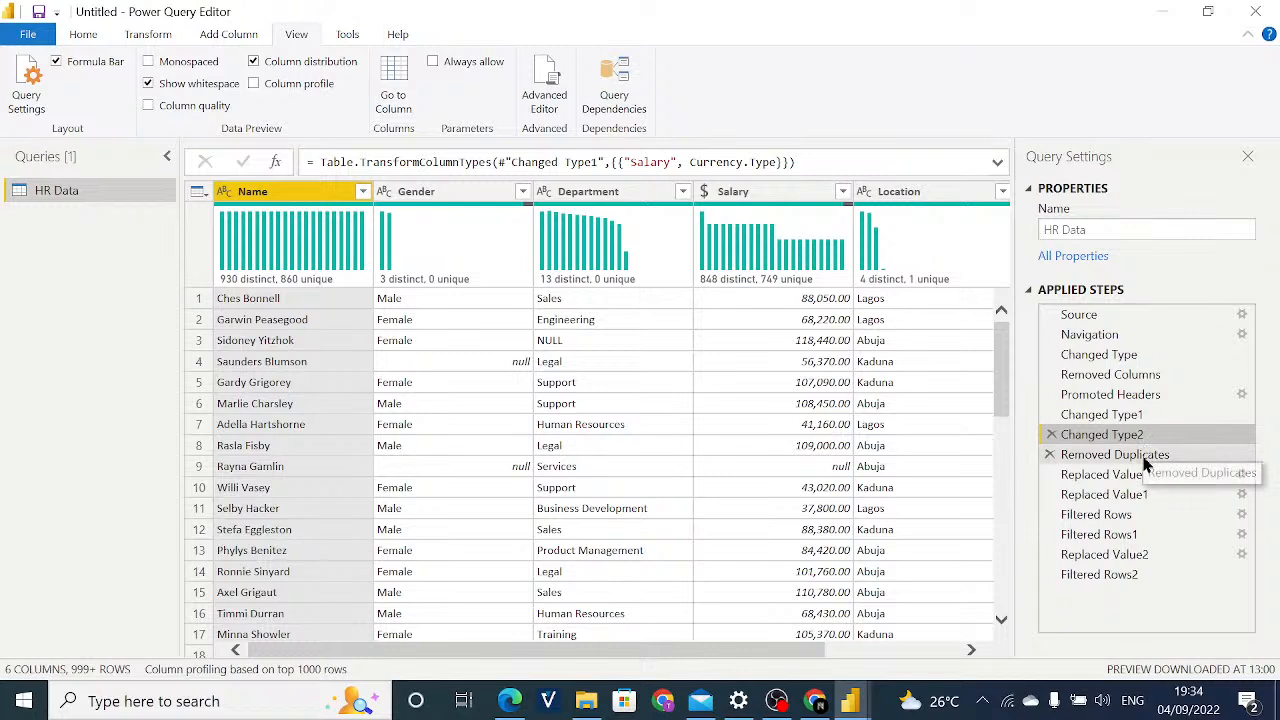
Recheck each column's distinct and unique counts by switching repeatedly between the Removed Duplicates and Changed Type2 applied steps.
{"action": "left_click", "coordinate": [1146, 464]}
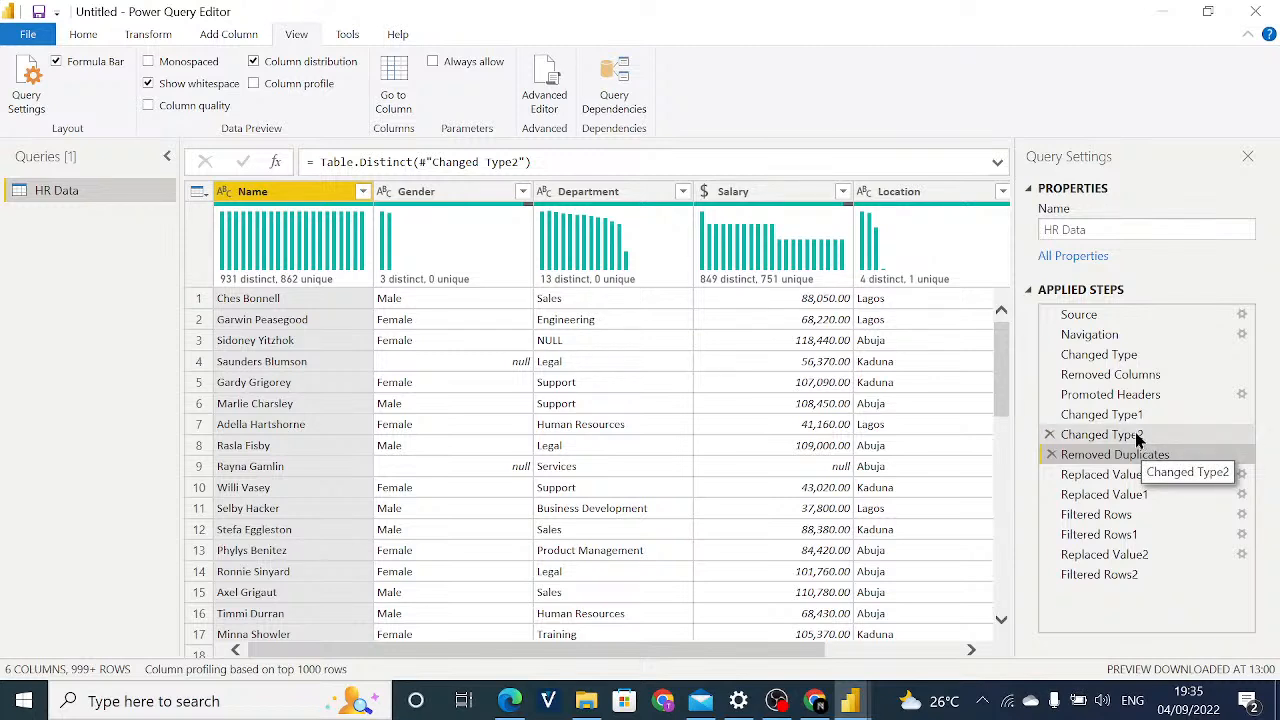
{"action": "left_click", "coordinate": [1137, 440]}
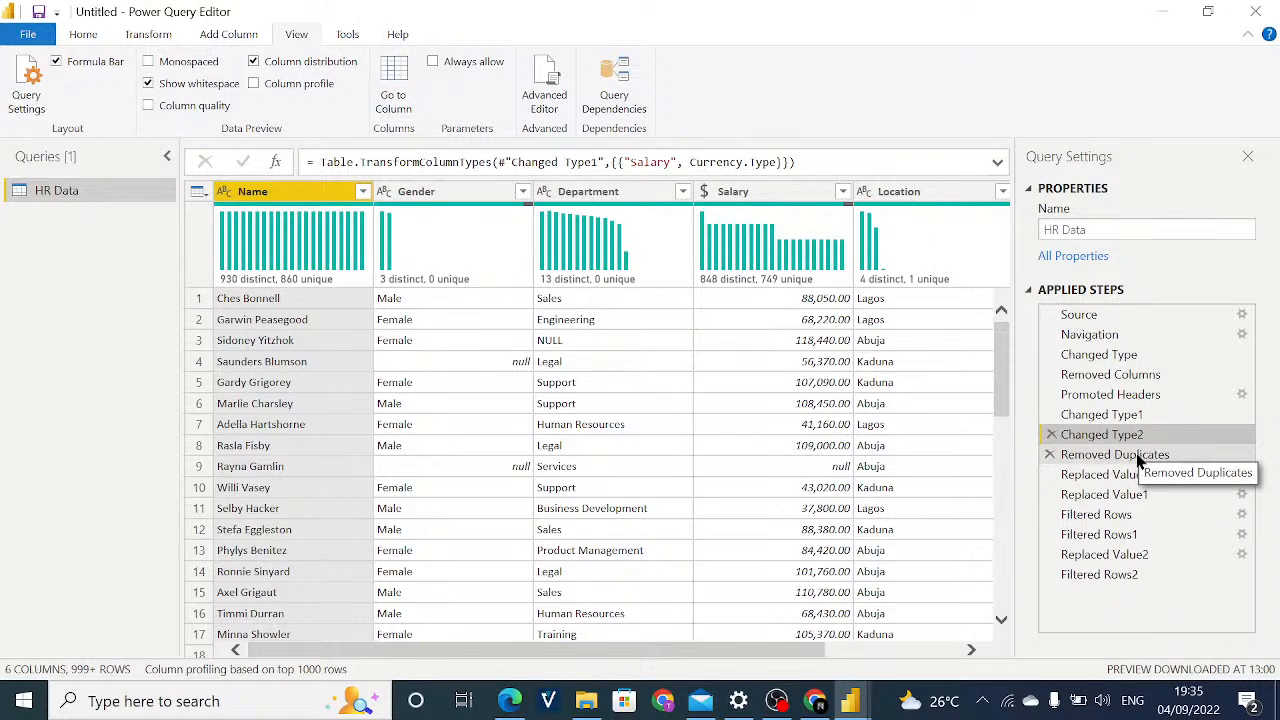
{"action": "left_click", "coordinate": [1137, 456]}
{"action": "left_click", "coordinate": [1130, 442]}
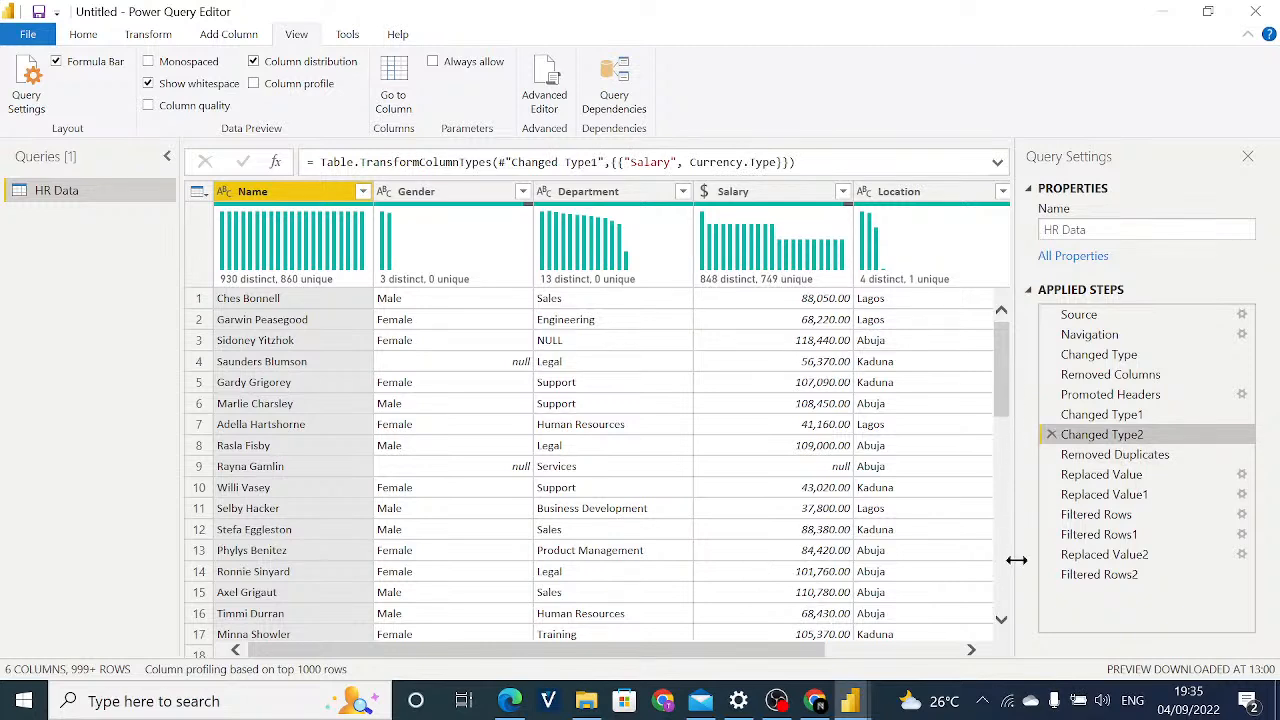
{"action": "left_click", "coordinate": [1114, 454]}
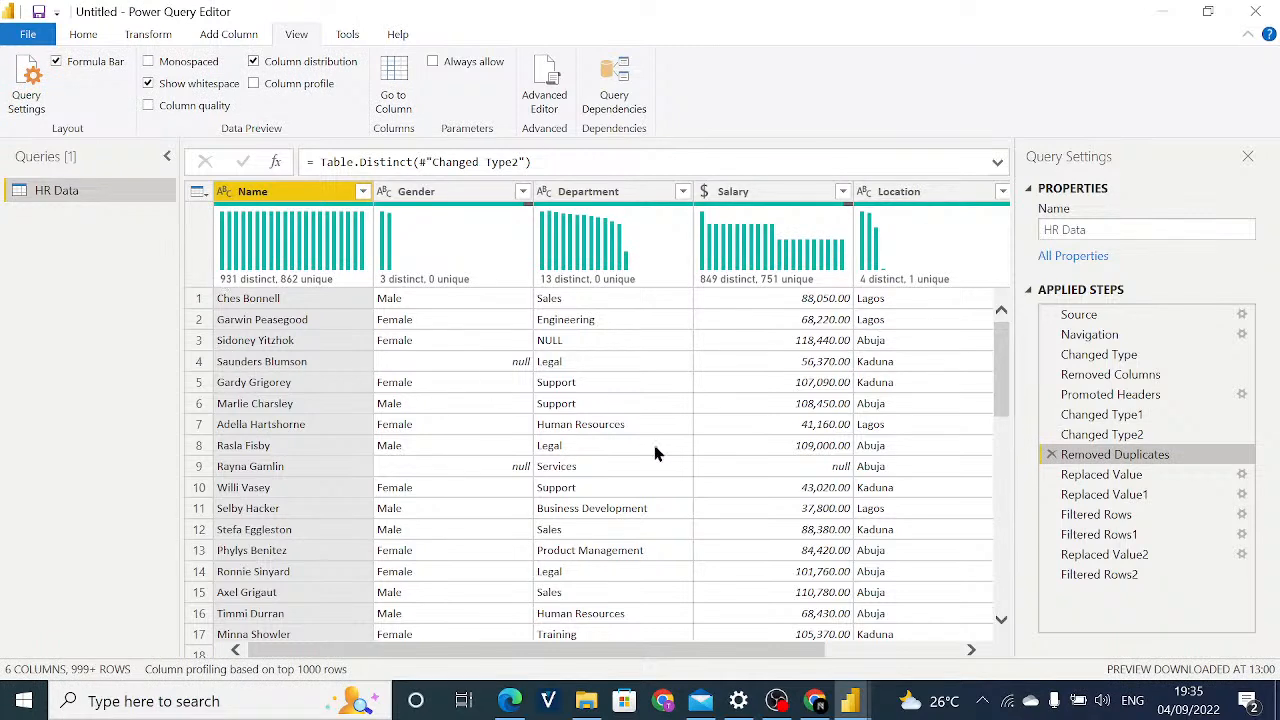
{"action": "left_click", "coordinate": [1131, 438]}
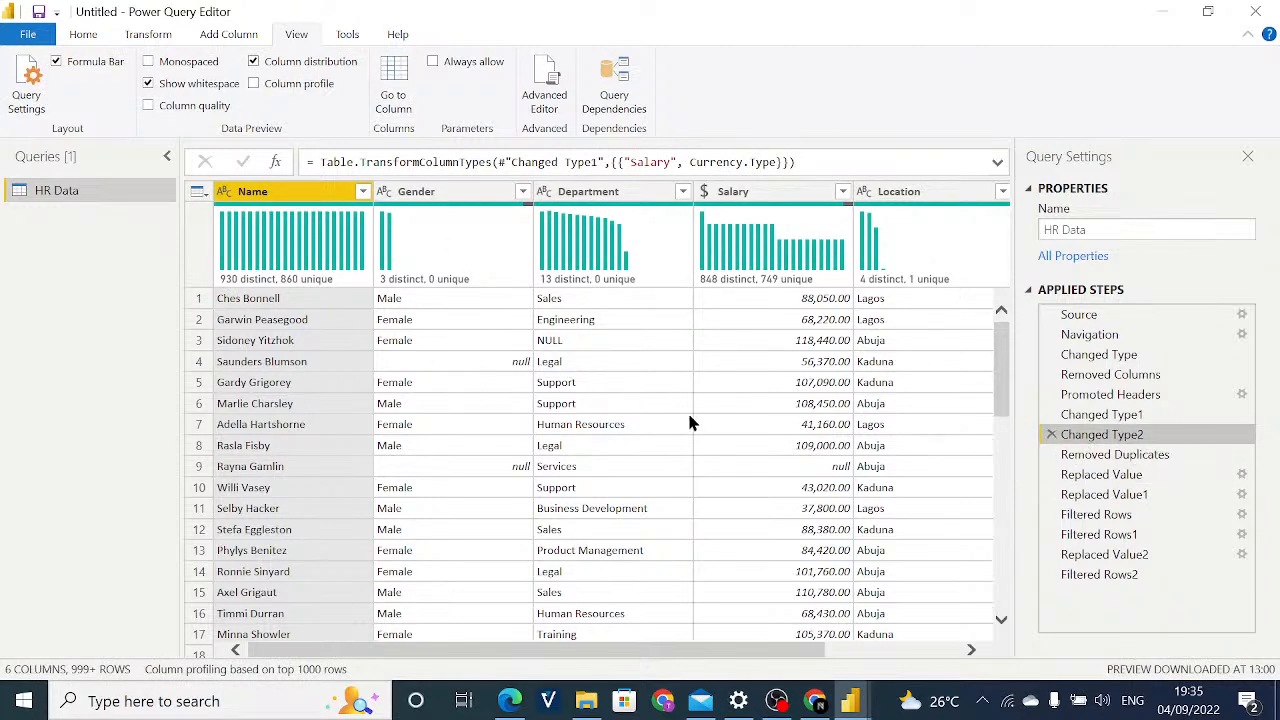
{"action": "left_click", "coordinate": [1115, 454]}
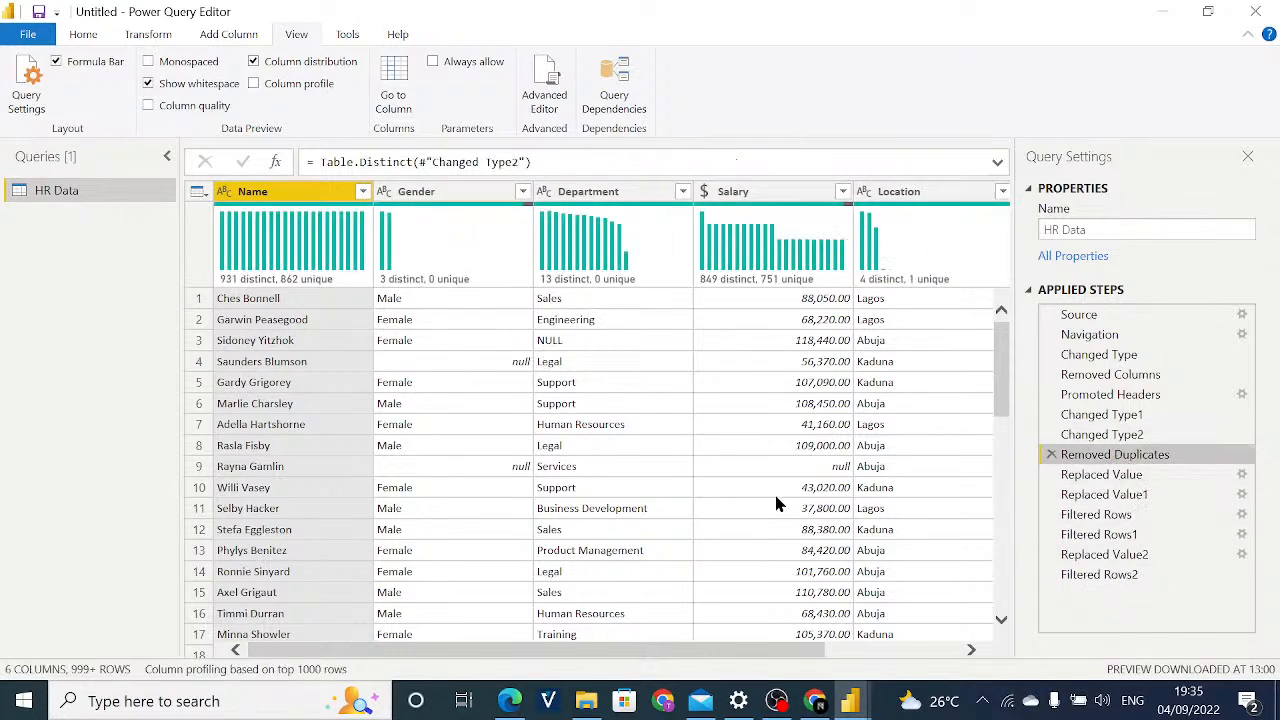
{"action": "left_click", "coordinate": [1095, 436]}
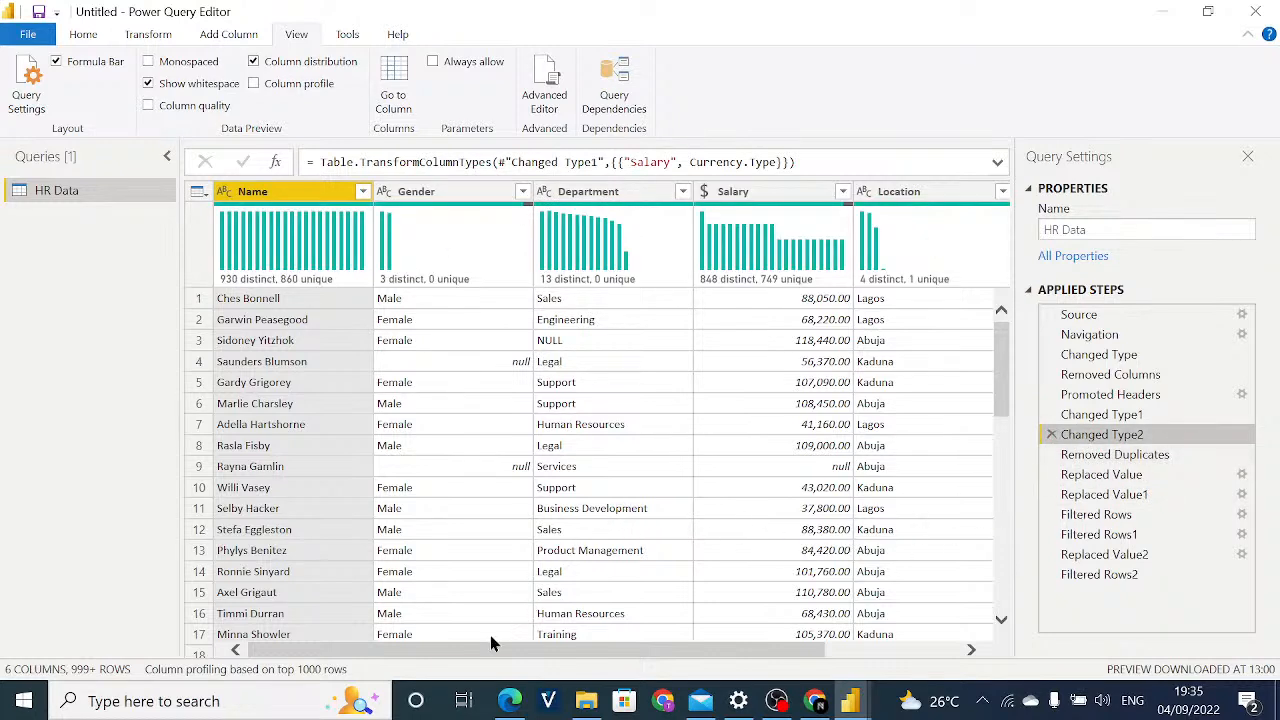
Look over the Changed Type2 rows around the Gender column, and check them against the Removed Duplicates preview.
{"action": "left_click_drag", "start_coordinate": [483, 651], "coordinate": [440, 650]}
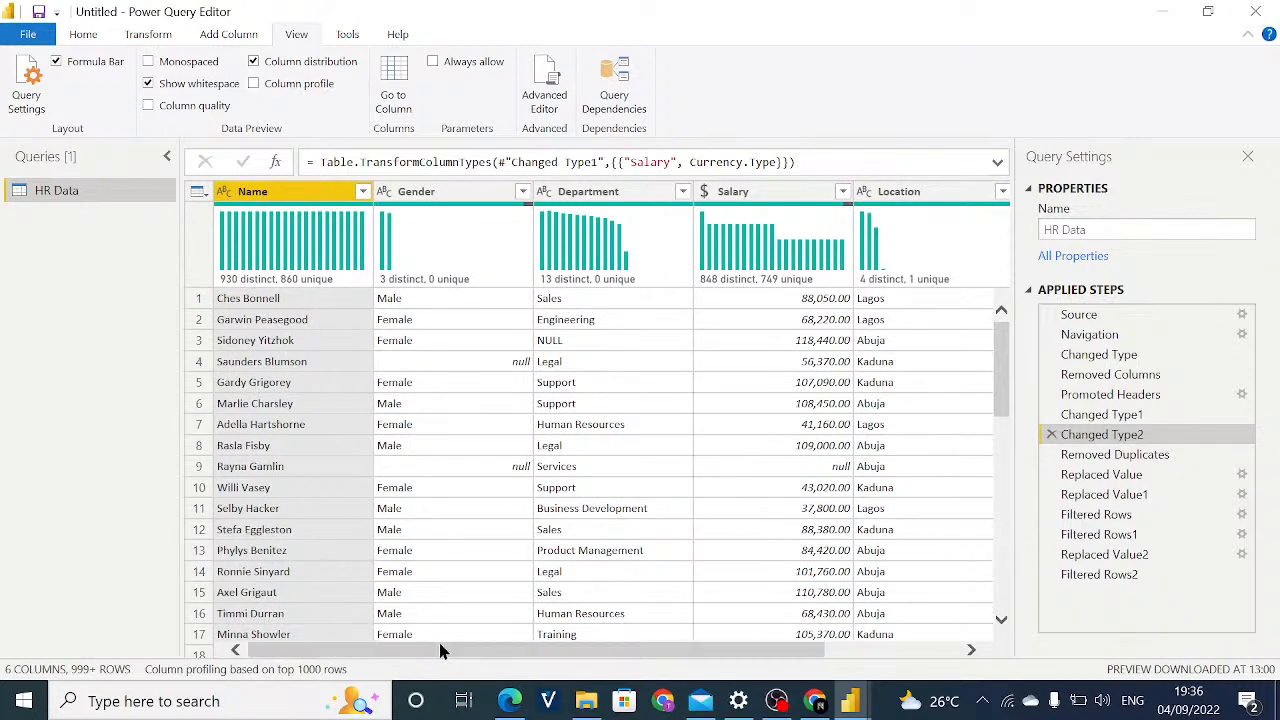
{"action": "left_click", "coordinate": [438, 639]}
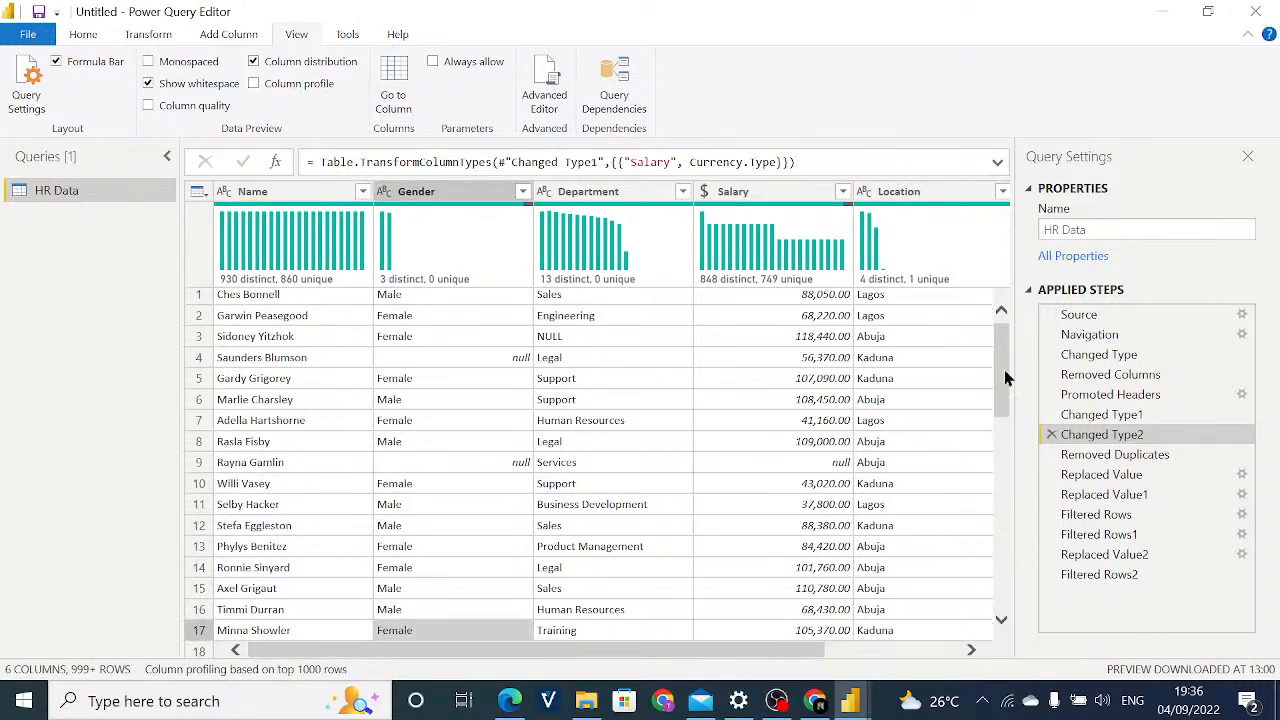
{"action": "scroll", "coordinate": [1006, 378], "scroll_direction": "up", "scroll_amount": 1}
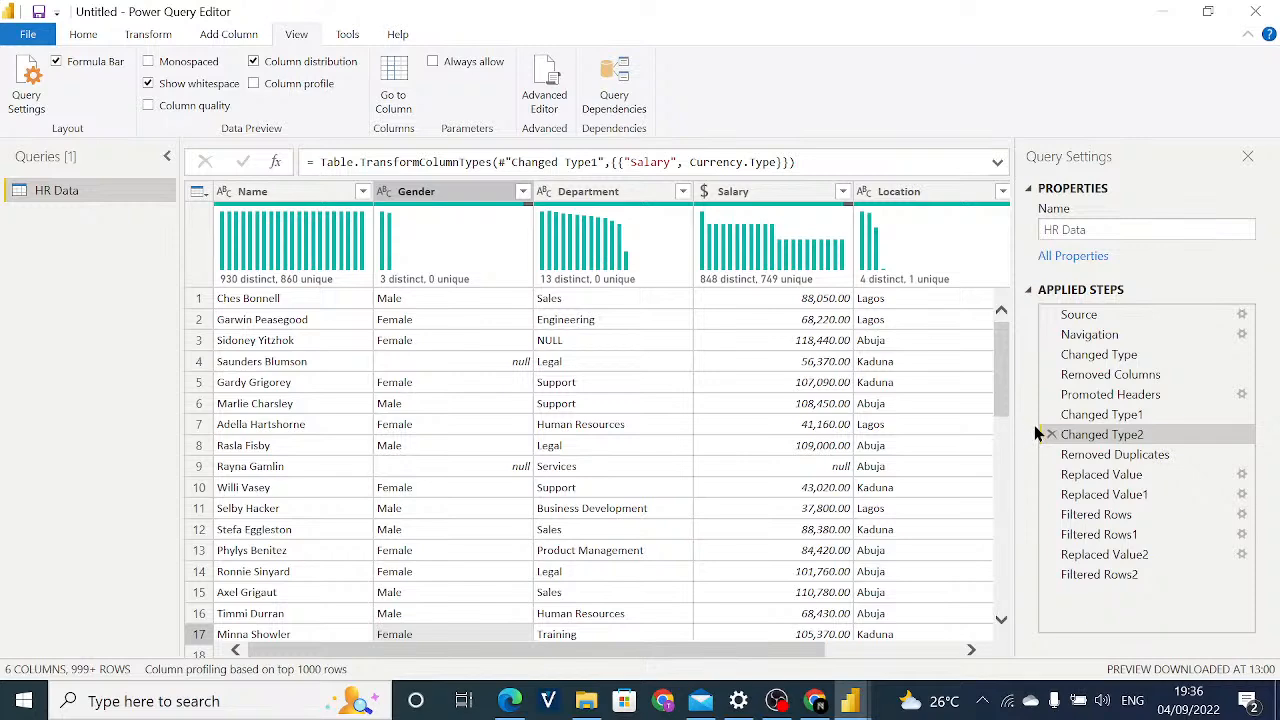
{"action": "left_click", "coordinate": [1107, 458]}
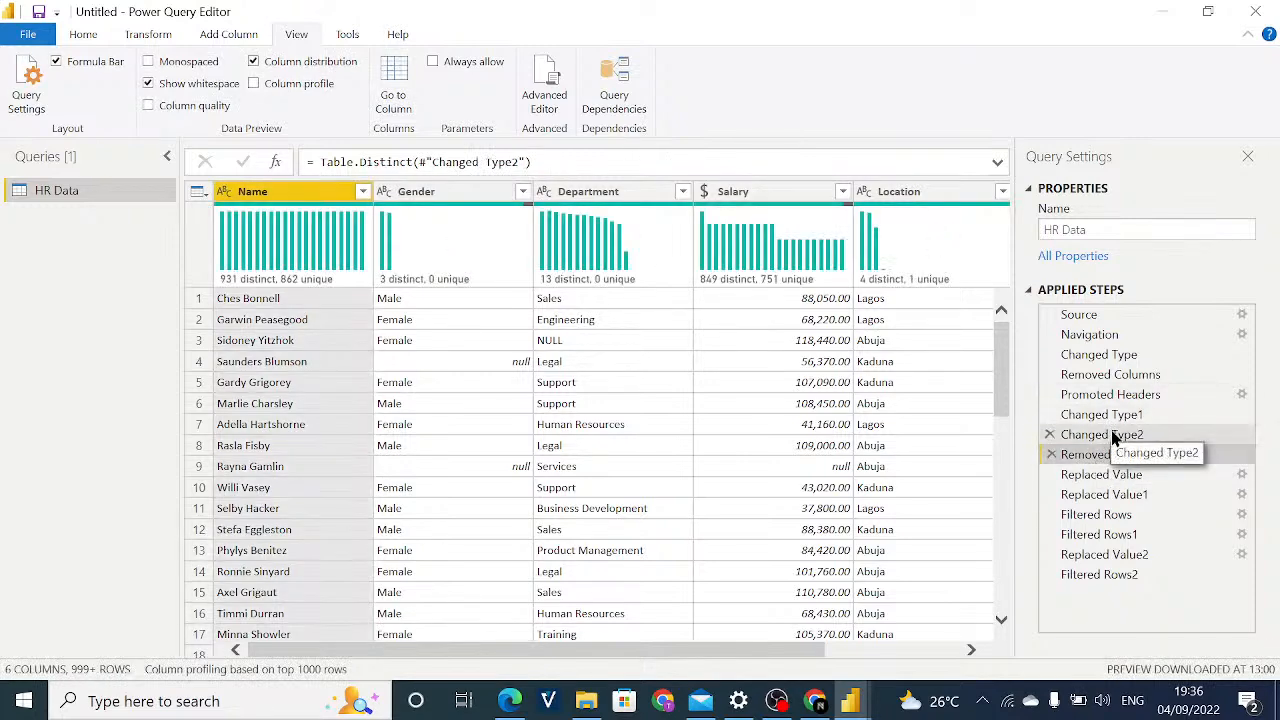
{"action": "left_click", "coordinate": [1108, 438]}
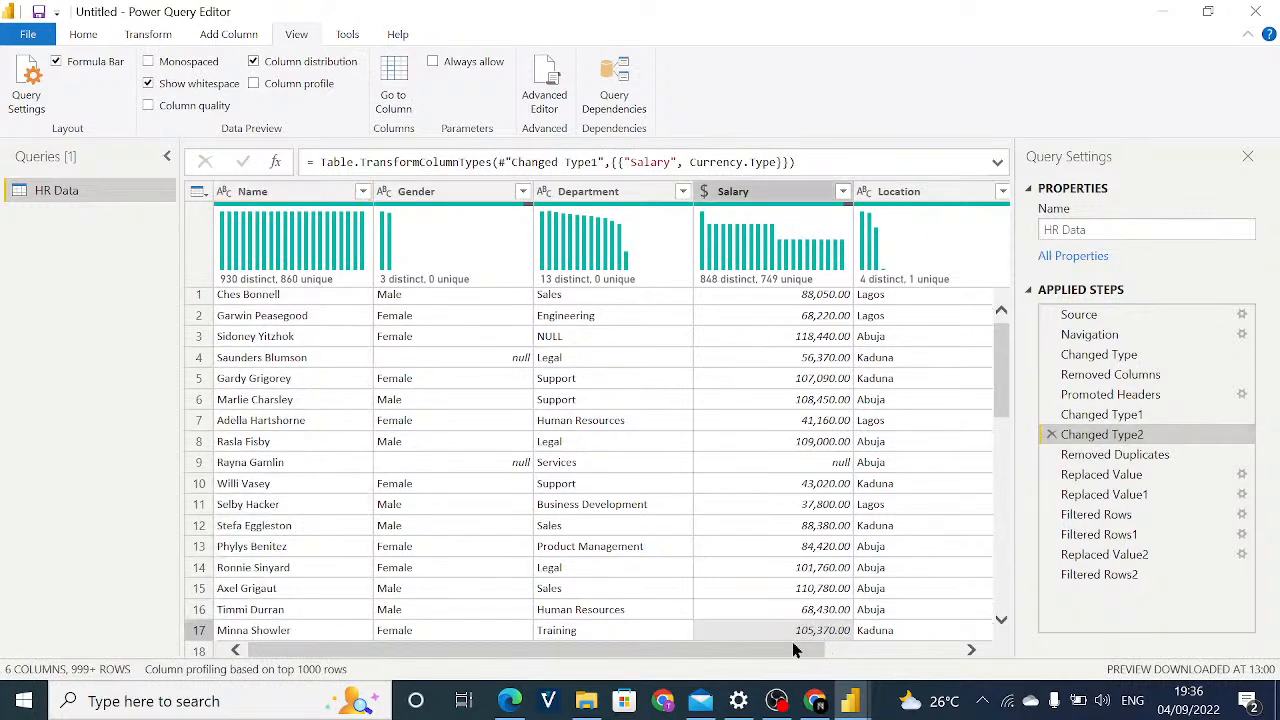
Compare the Salary column's format and distribution between the Changed Type1 and Changed Type2 applied steps.
{"action": "left_click_drag", "start_coordinate": [770, 649], "coordinate": [751, 623]}
{"action": "left_click", "coordinate": [1103, 414]}
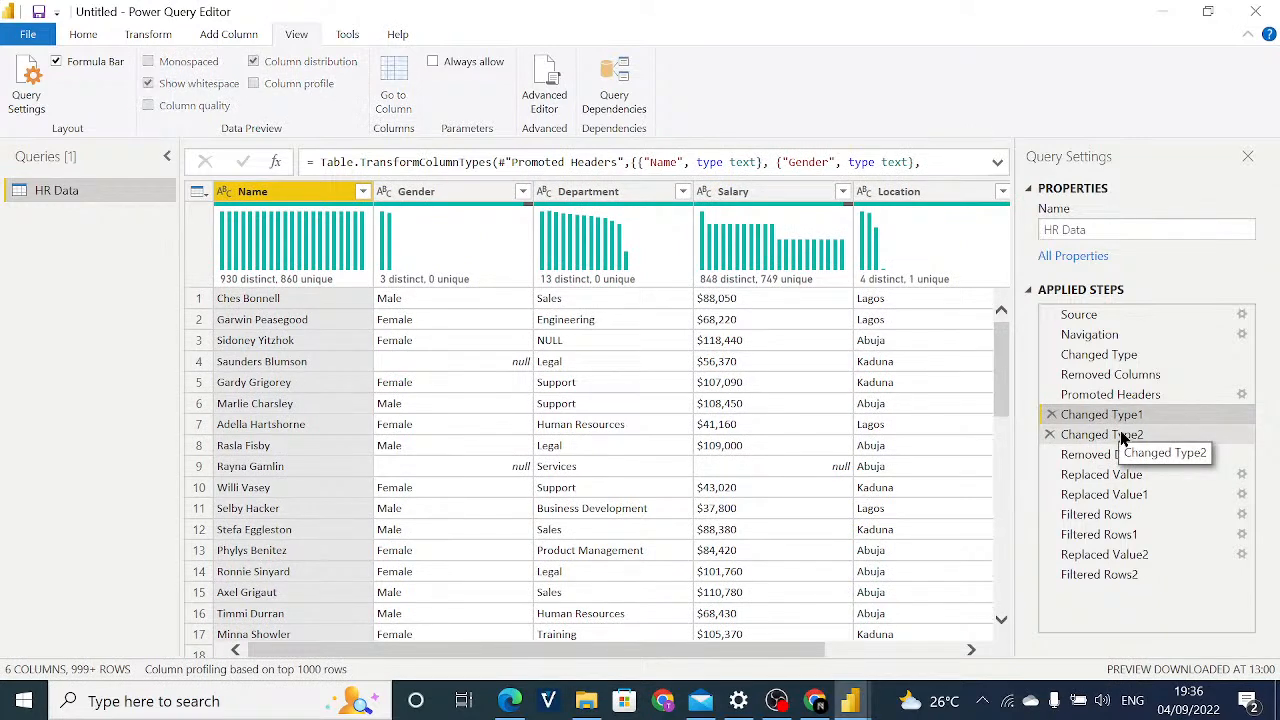
{"action": "left_click", "coordinate": [1121, 435]}
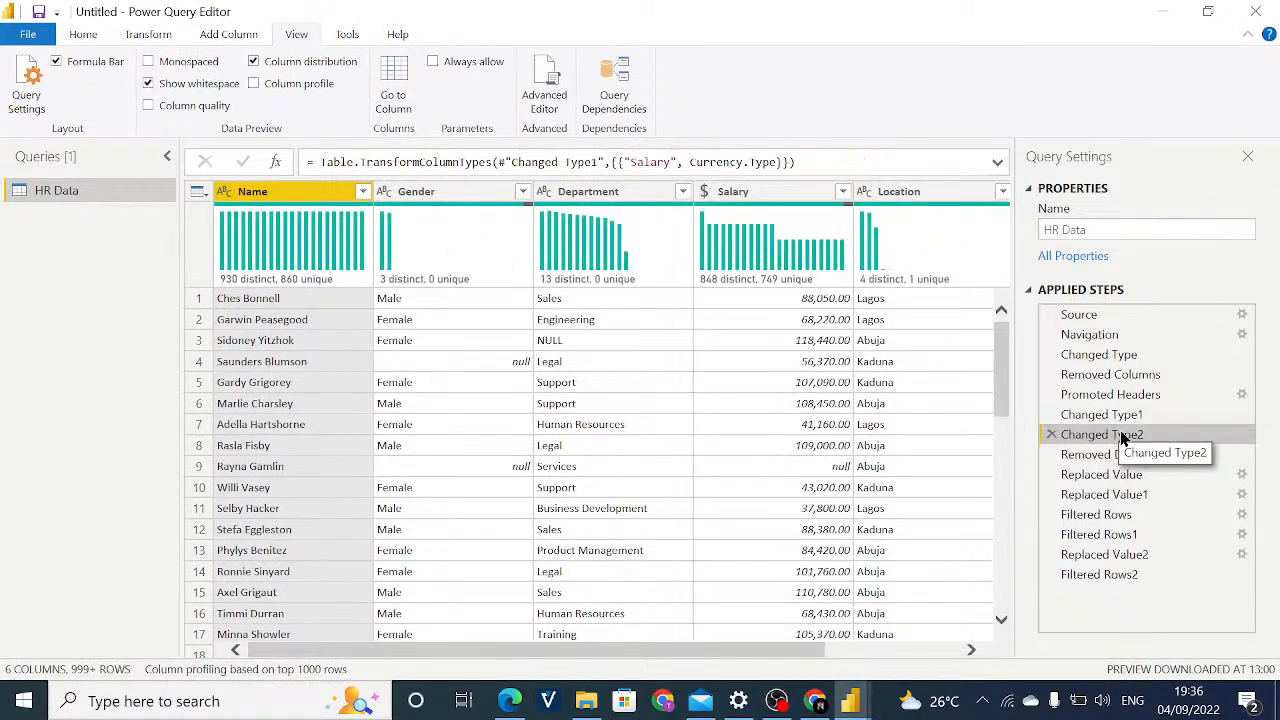
Examine individual Salary values in the Changed Type2 preview, and review the column distributions from Name across to Rating.
{"action": "left_click", "coordinate": [768, 640]}
{"action": "scroll", "coordinate": [1003, 356], "scroll_direction": "up", "scroll_amount": 2}
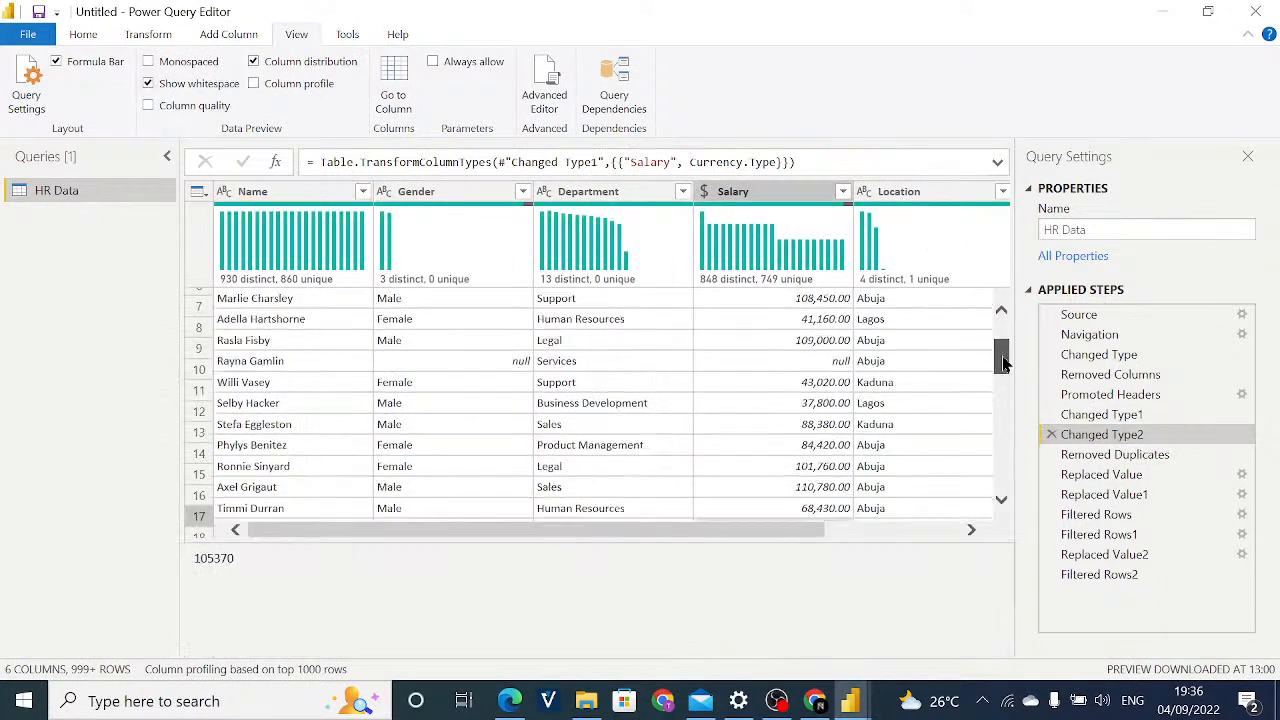
{"action": "left_click_drag", "start_coordinate": [790, 541], "coordinate": [538, 488]}
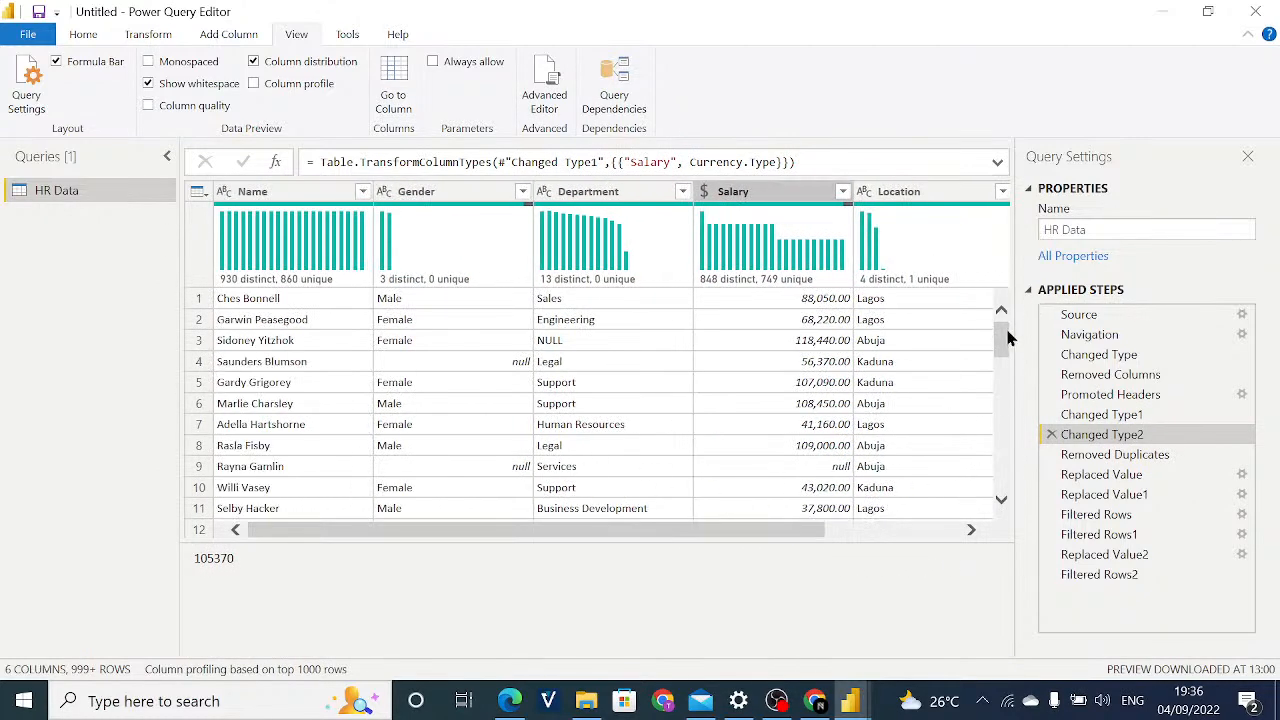
{"action": "left_click_drag", "start_coordinate": [1008, 333], "coordinate": [1002, 350]}
{"action": "left_click_drag", "start_coordinate": [1003, 340], "coordinate": [1003, 309]}
{"action": "left_click", "coordinate": [792, 512]}
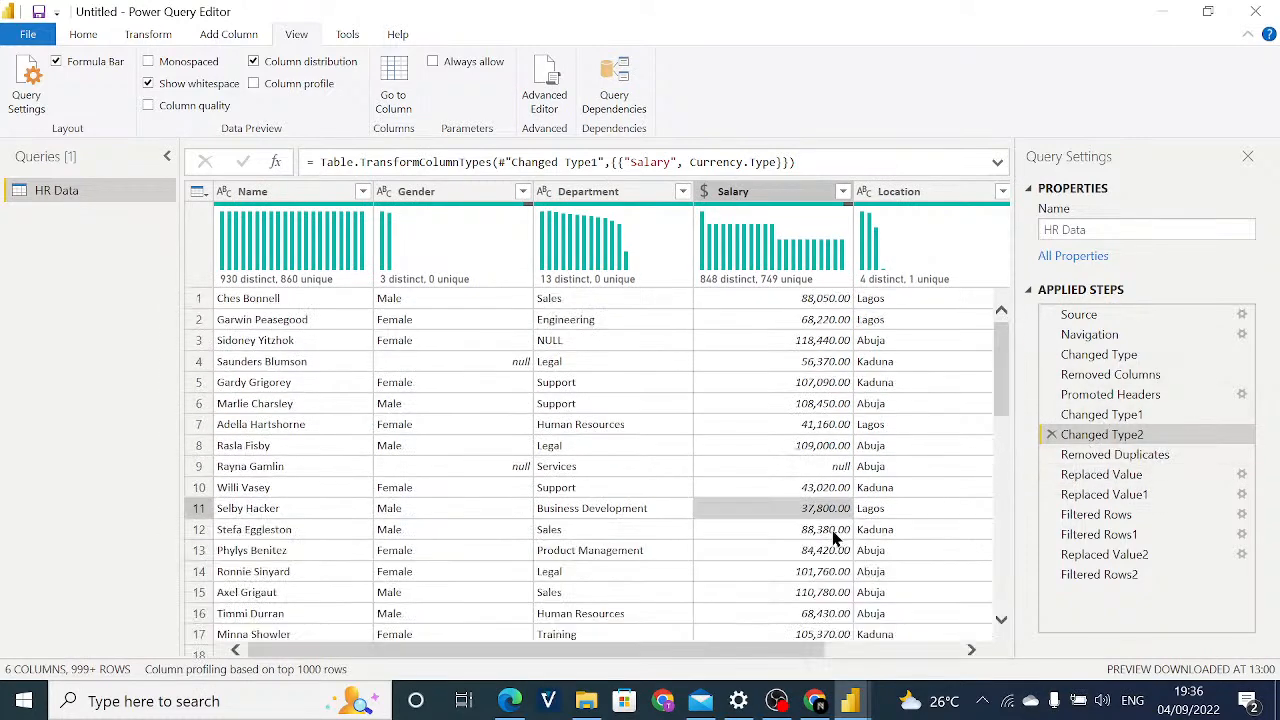
{"action": "left_click", "coordinate": [765, 592]}
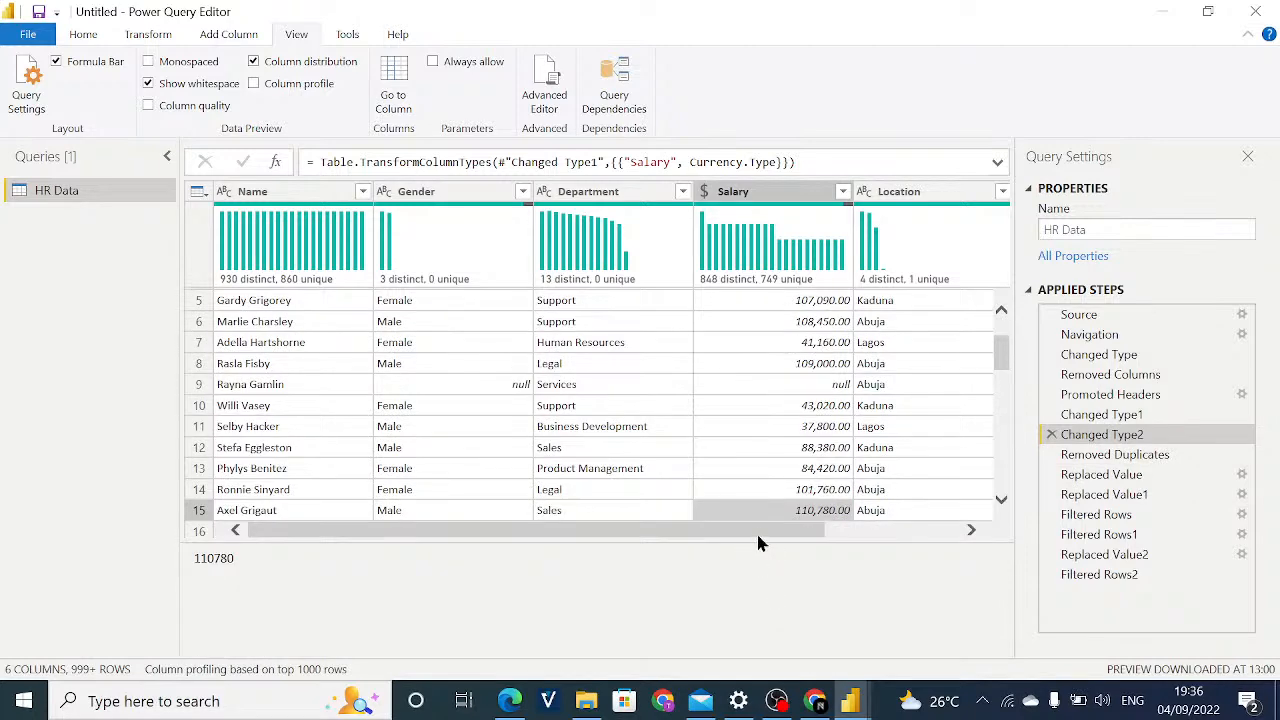
{"action": "left_click_drag", "start_coordinate": [756, 531], "coordinate": [862, 546]}
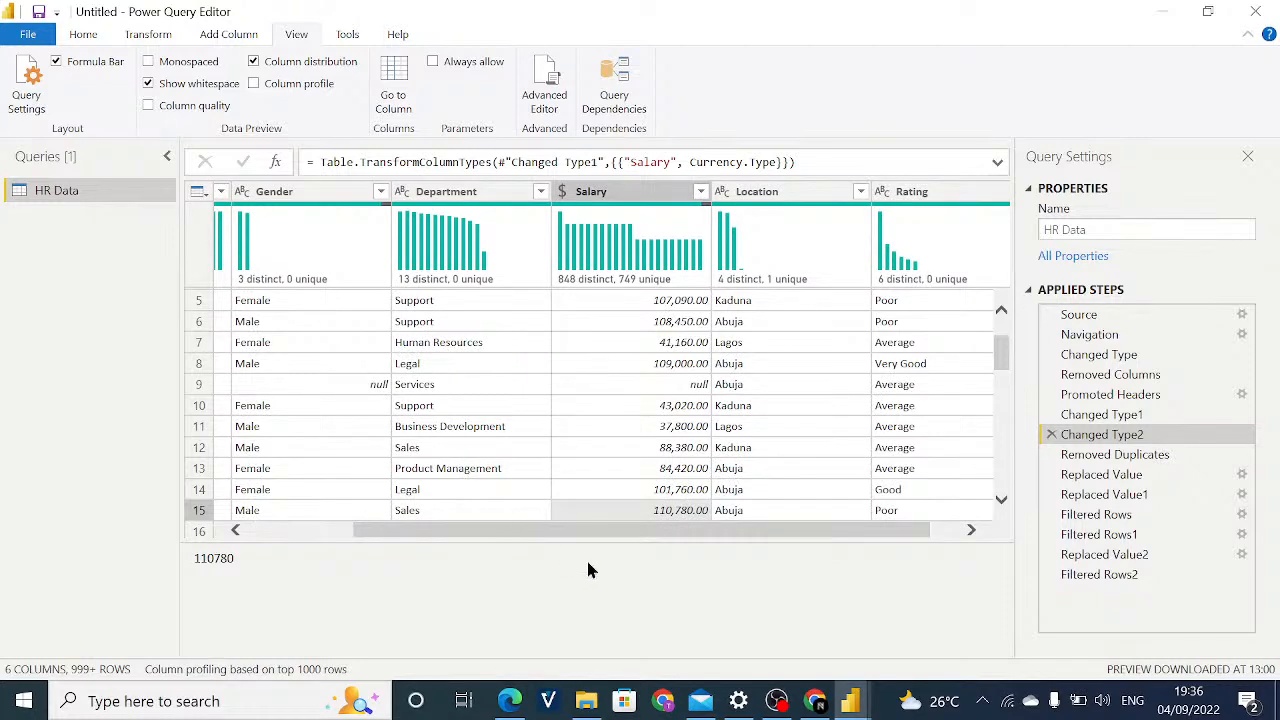
{"action": "left_click_drag", "start_coordinate": [673, 538], "coordinate": [545, 510]}
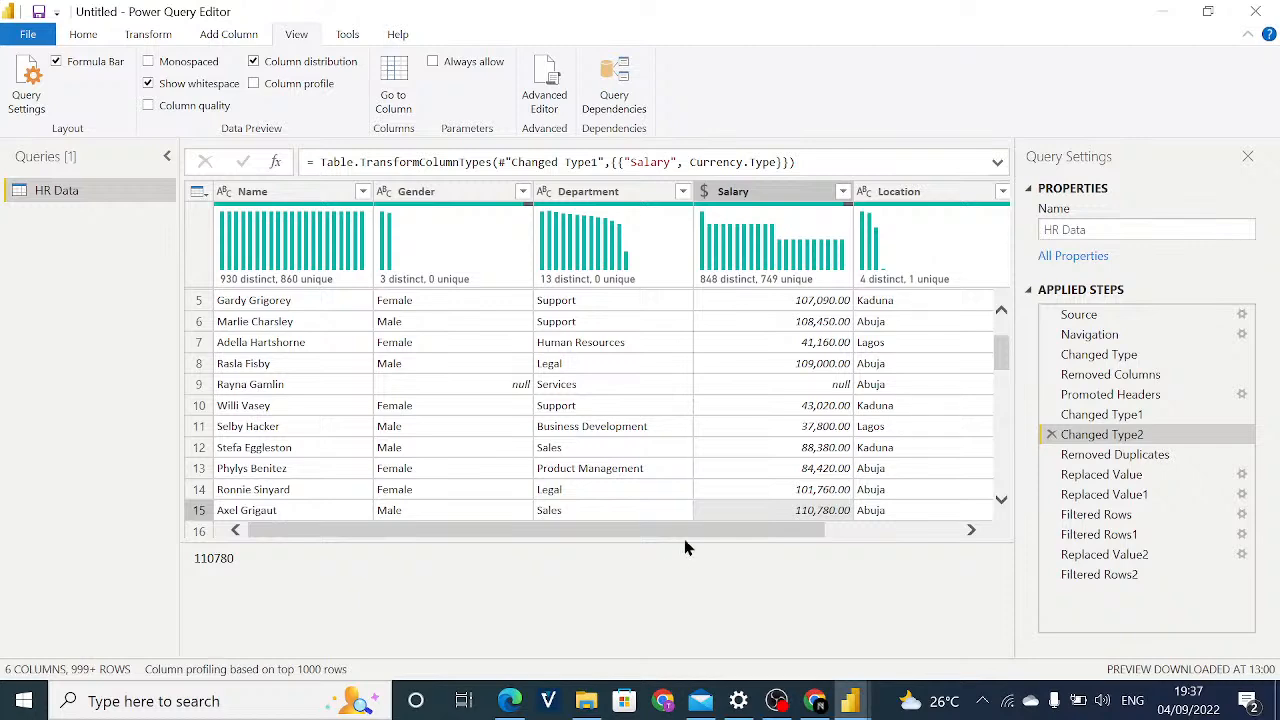
{"action": "mouse_move", "coordinate": [691, 538]}
{"action": "left_mouse_down"}
{"action": "mouse_move", "coordinate": [800, 537]}
{"action": "mouse_move", "coordinate": [670, 526]}
{"action": "left_mouse_up"}
{"action": "mouse_move", "coordinate": [1000, 364]}
{"action": "left_mouse_down"}
{"action": "mouse_move", "coordinate": [1002, 343]}
{"action": "mouse_move", "coordinate": [1001, 404]}
{"action": "mouse_move", "coordinate": [998, 343]}
{"action": "left_mouse_up"}
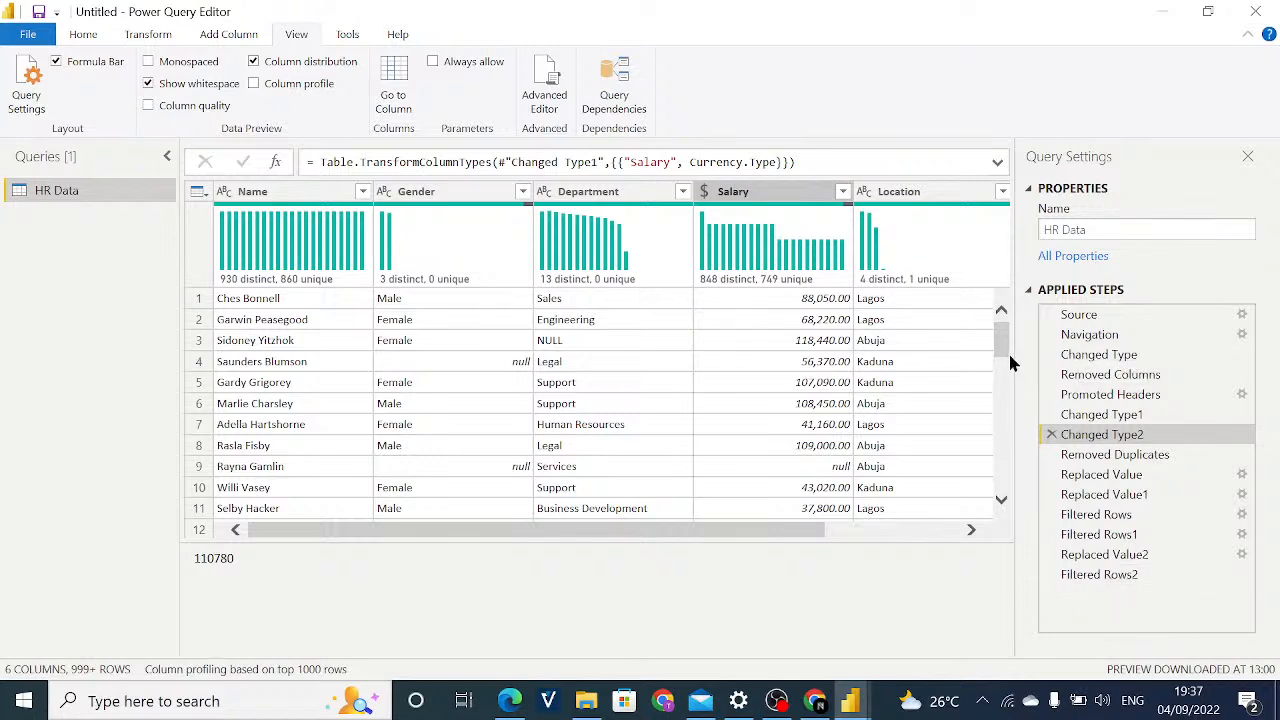
Compare the record in row 9 at the Replaced Value applied step with row 9 at Filtered Rows2.
{"action": "left_click", "coordinate": [1100, 574]}
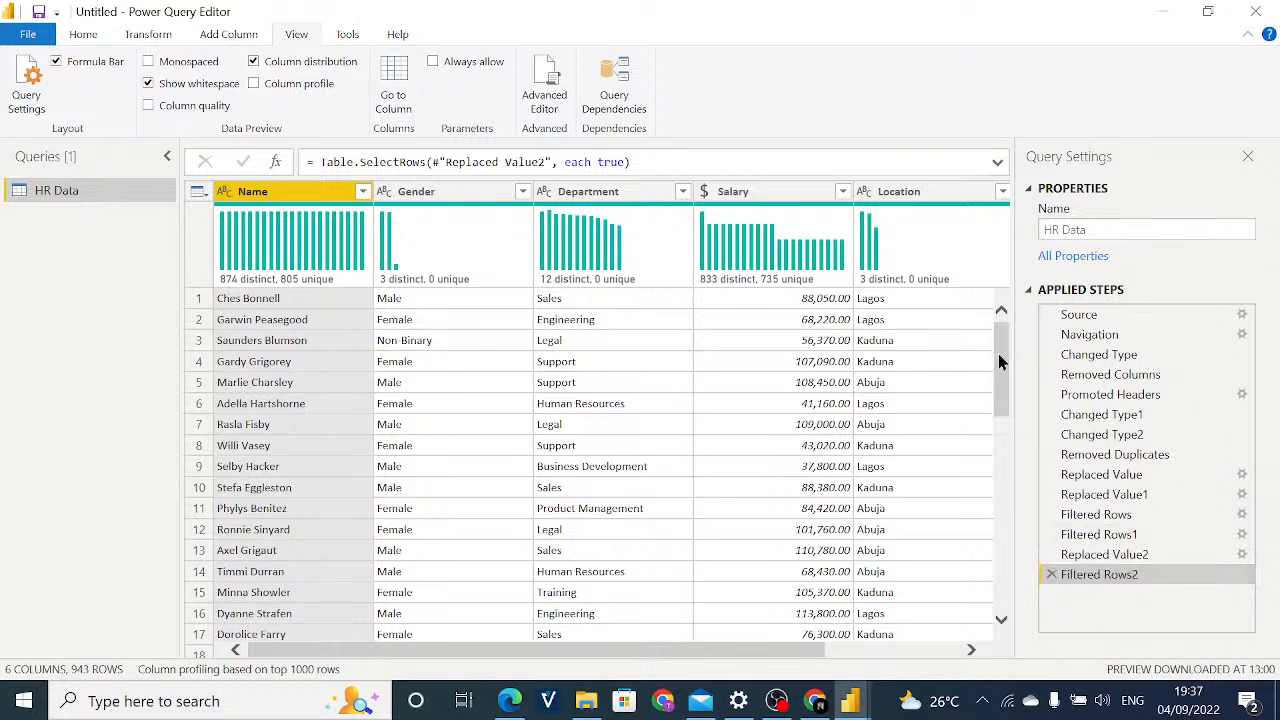
{"action": "left_click", "coordinate": [1112, 477]}
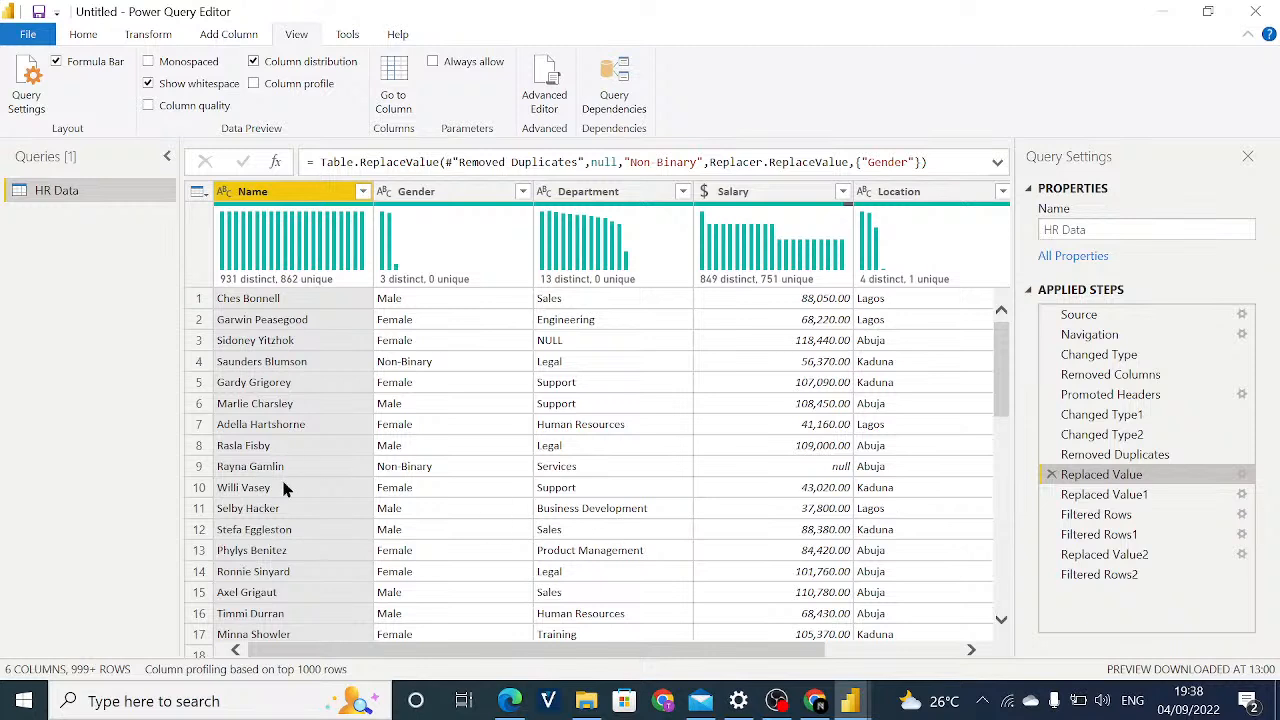
{"action": "left_click", "coordinate": [197, 466]}
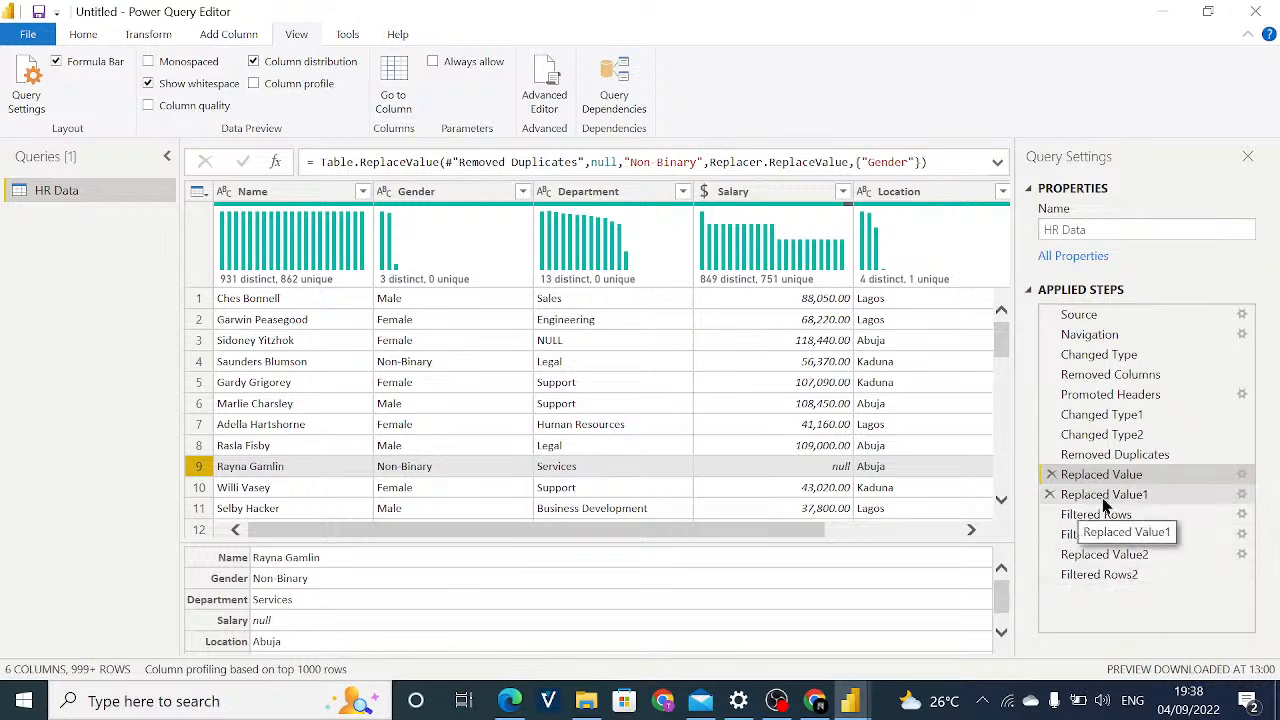
{"action": "left_click", "coordinate": [1088, 576]}
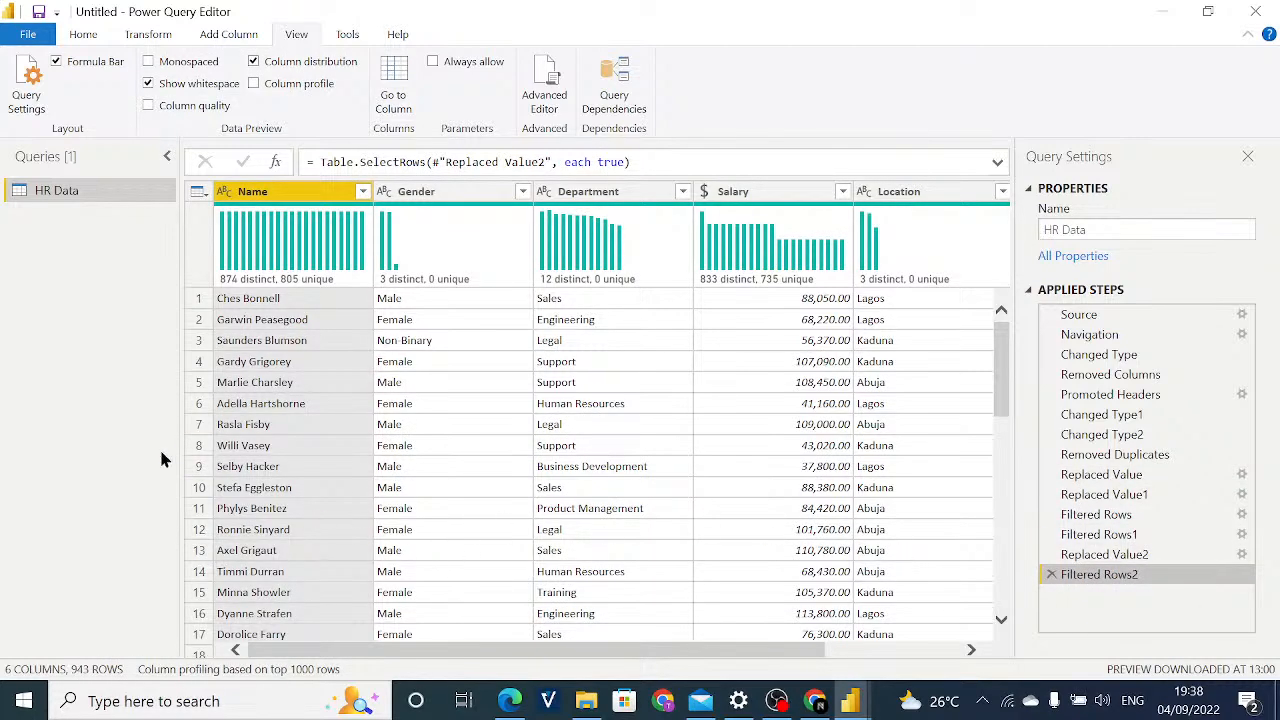
{"action": "left_click", "coordinate": [197, 470]}
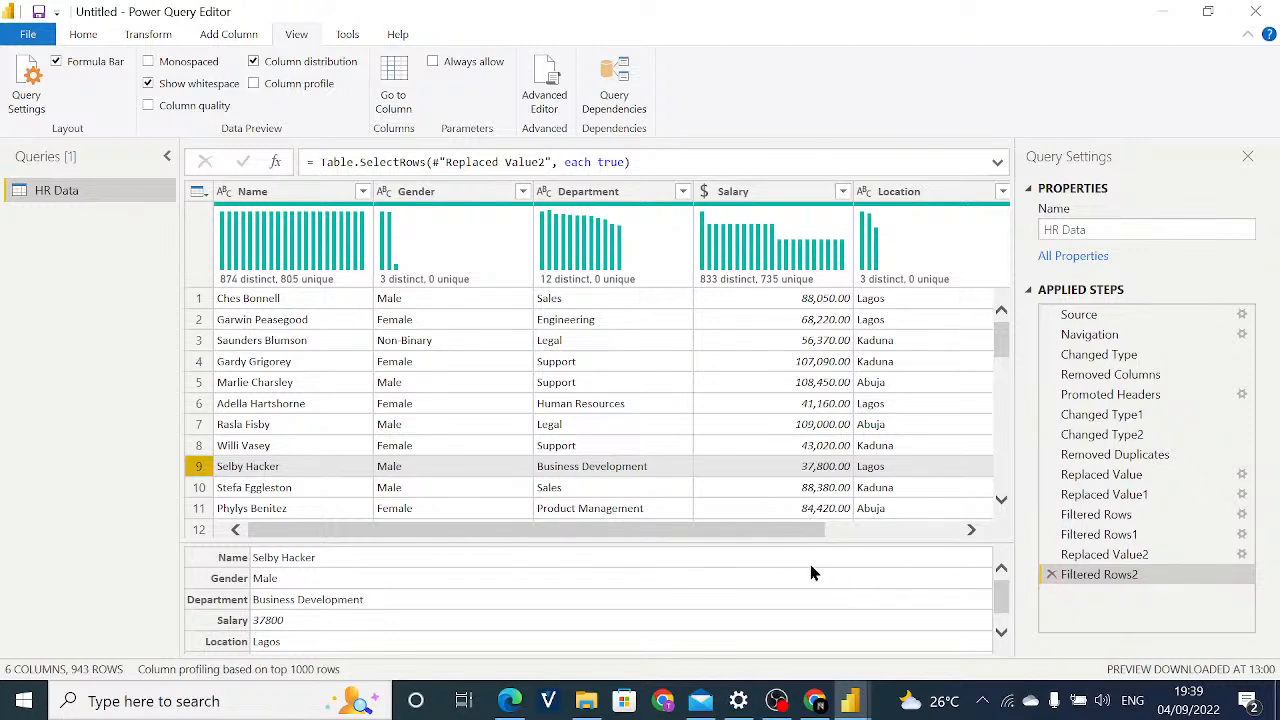
Look across the Filtered Rows2 table, and inspect the Department and Salary columns with their distributions.
{"action": "left_click_drag", "start_coordinate": [749, 537], "coordinate": [659, 543]}
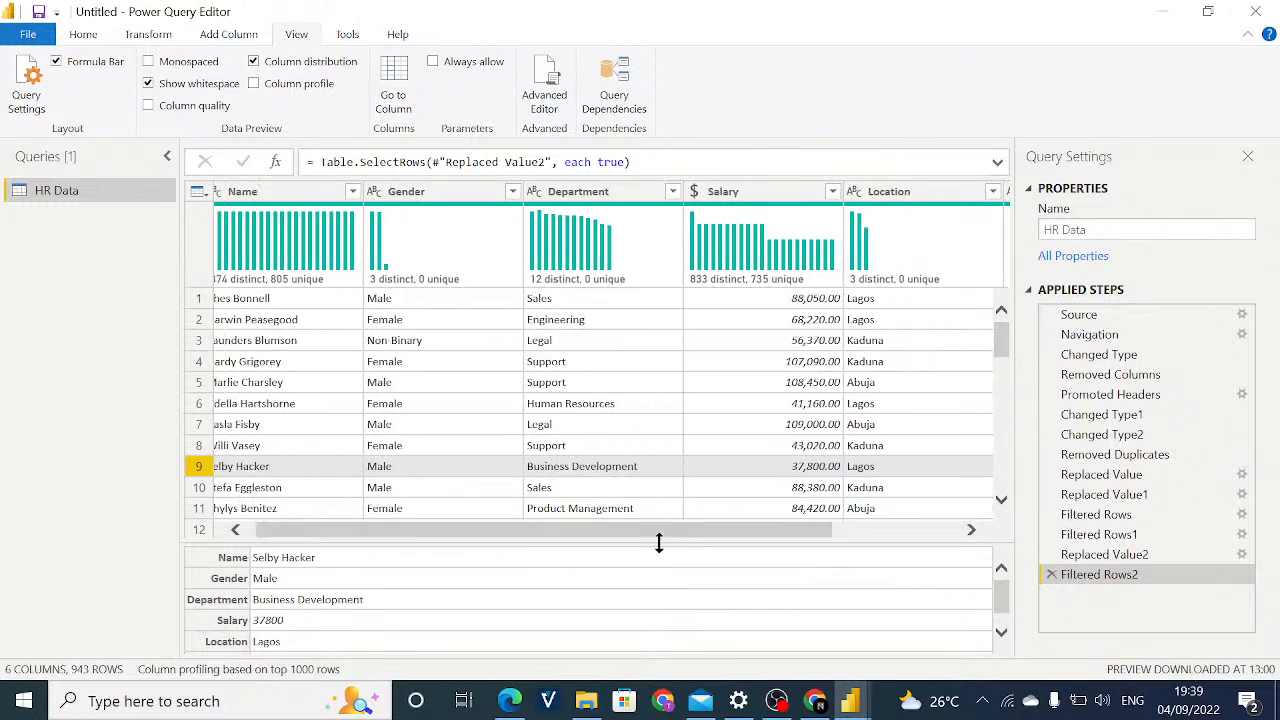
{"action": "left_click_drag", "start_coordinate": [546, 537], "coordinate": [523, 534]}
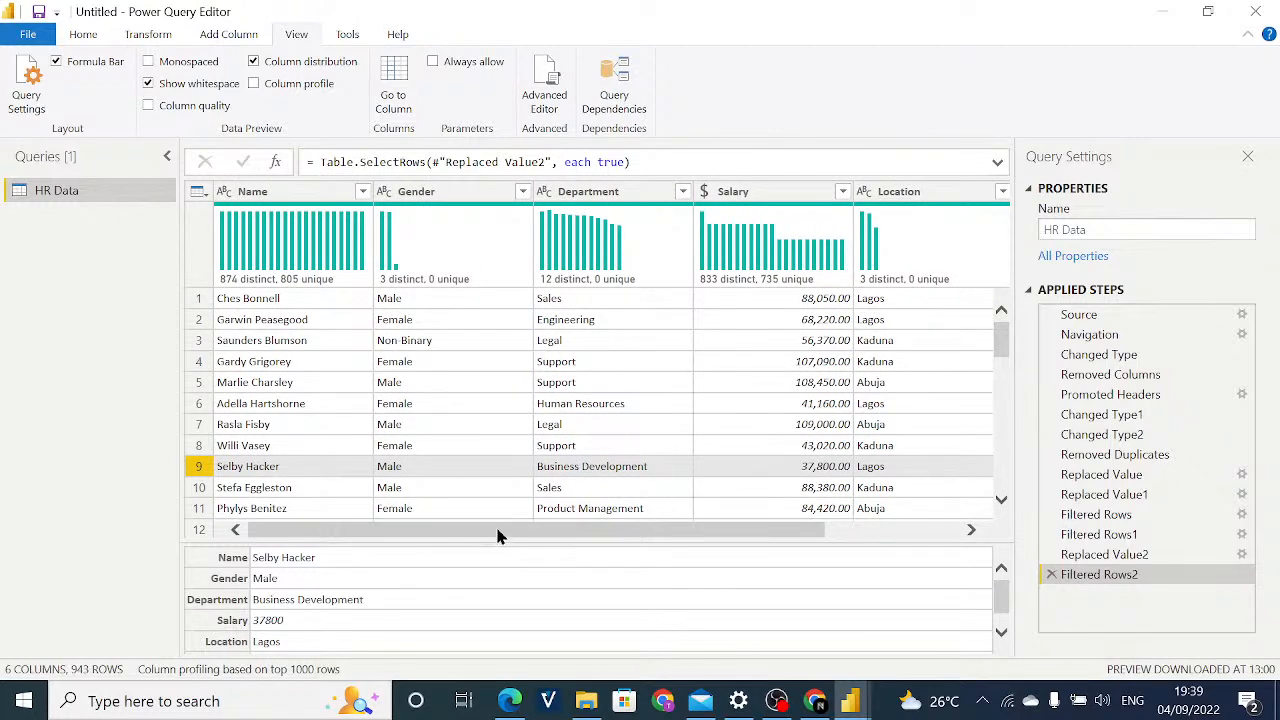
{"action": "left_click_drag", "start_coordinate": [511, 537], "coordinate": [477, 537]}
{"action": "left_click", "coordinate": [617, 207]}
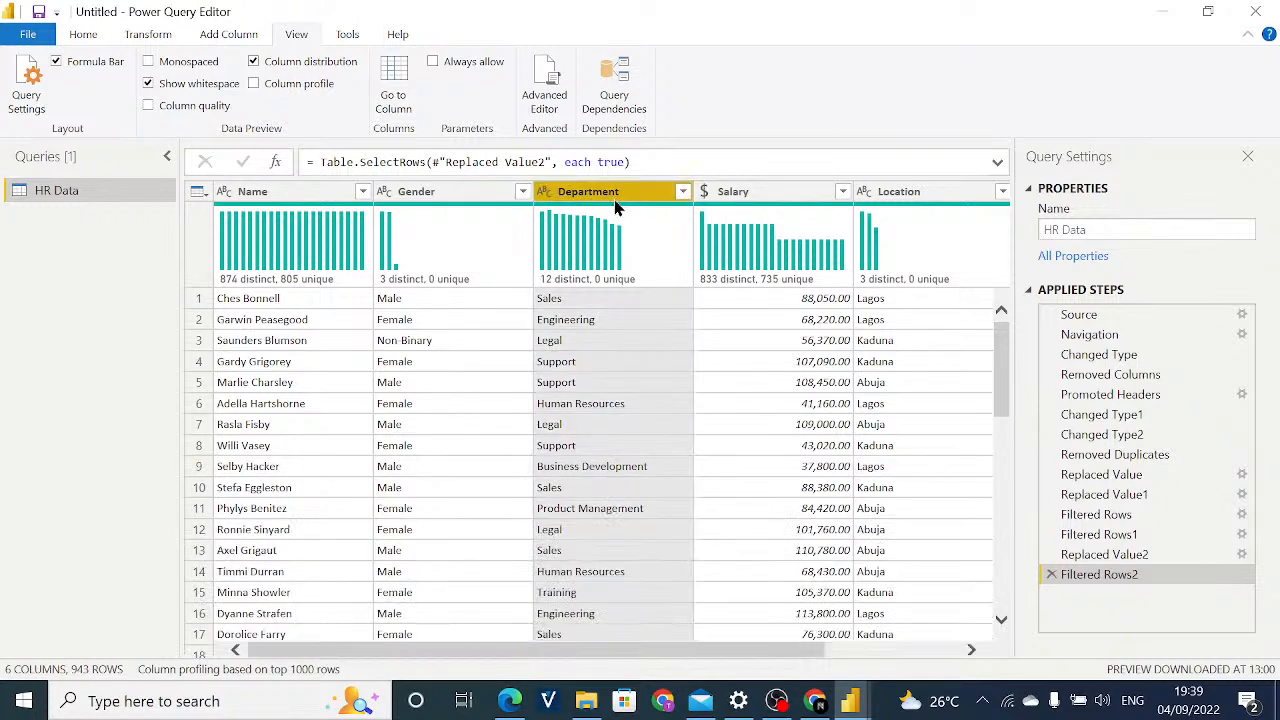
{"action": "left_click", "coordinate": [757, 198]}
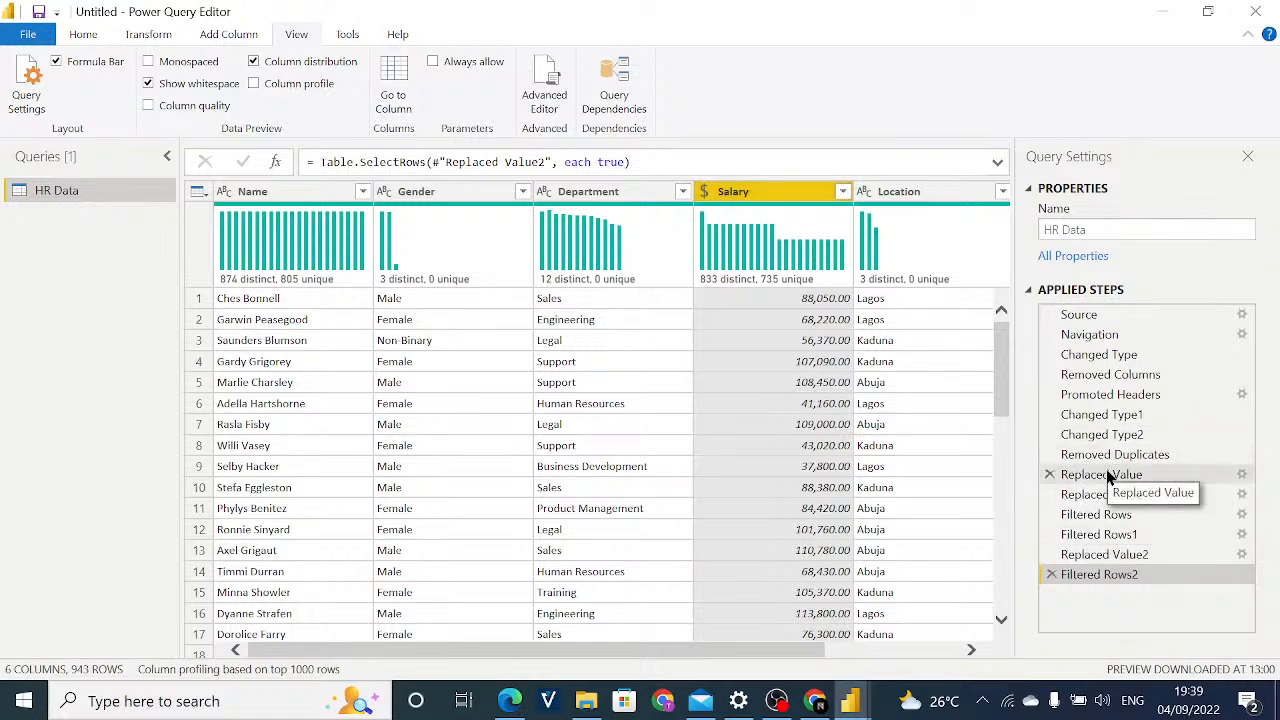
Inspect row 9's record again at Replaced Value and at Filtered Rows2, and look down the filtered rows.
{"action": "left_click", "coordinate": [1106, 476]}
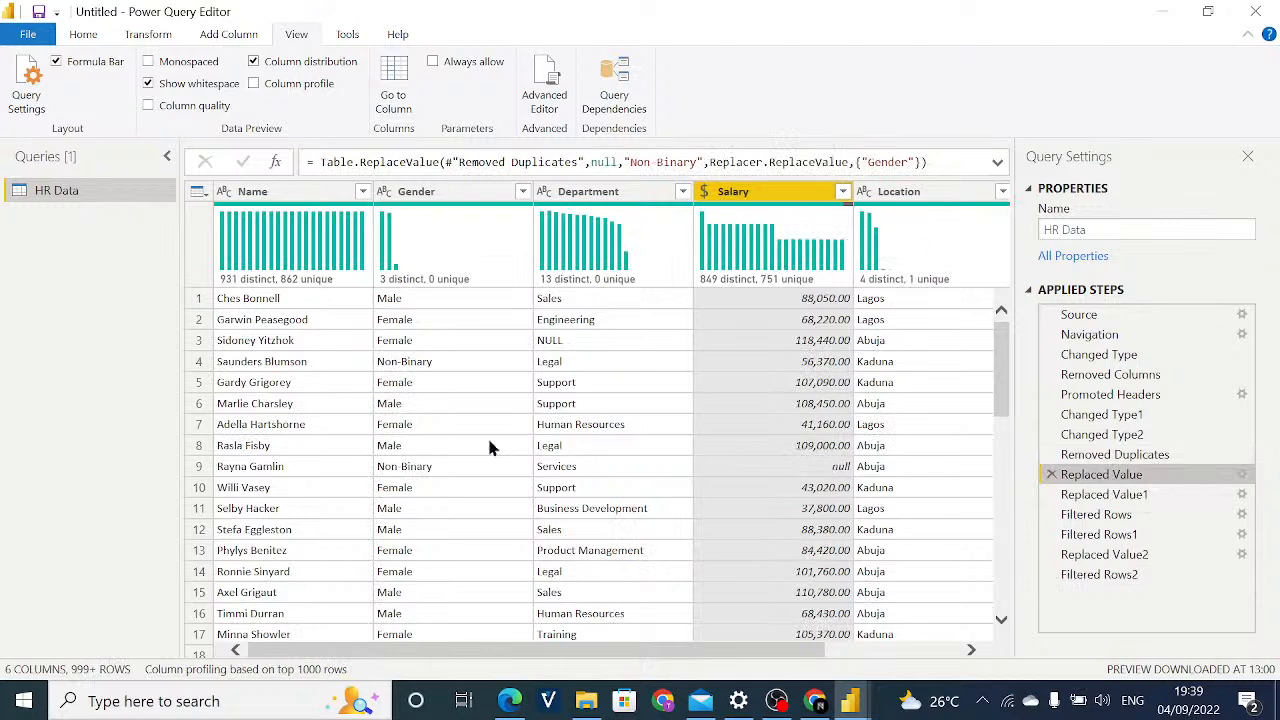
{"action": "left_click", "coordinate": [199, 470]}
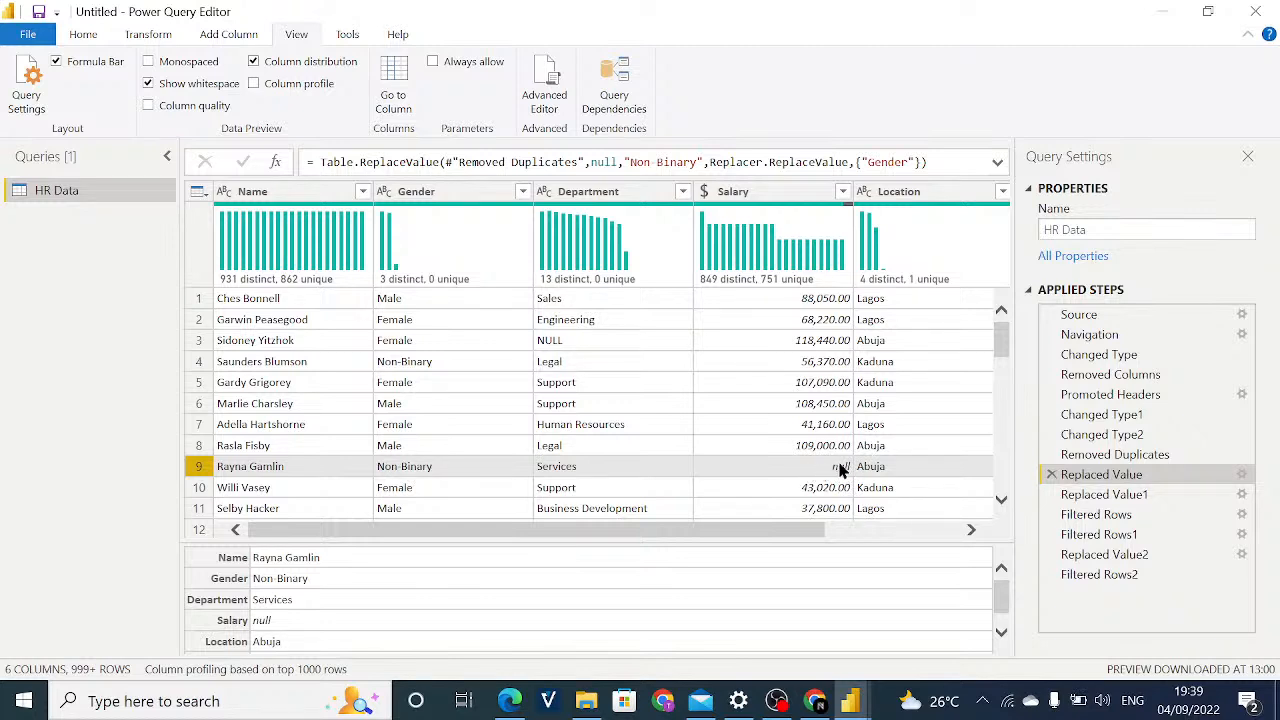
{"action": "left_click", "coordinate": [1108, 576]}
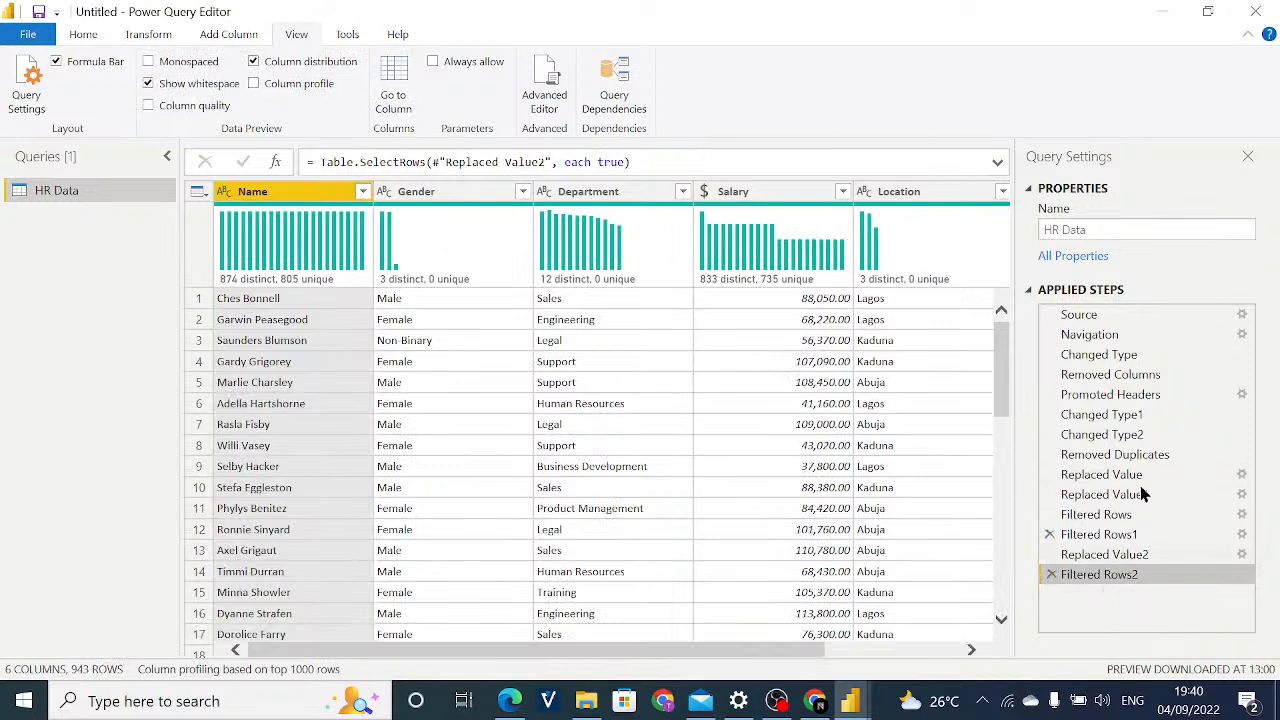
{"action": "left_click", "coordinate": [200, 468]}
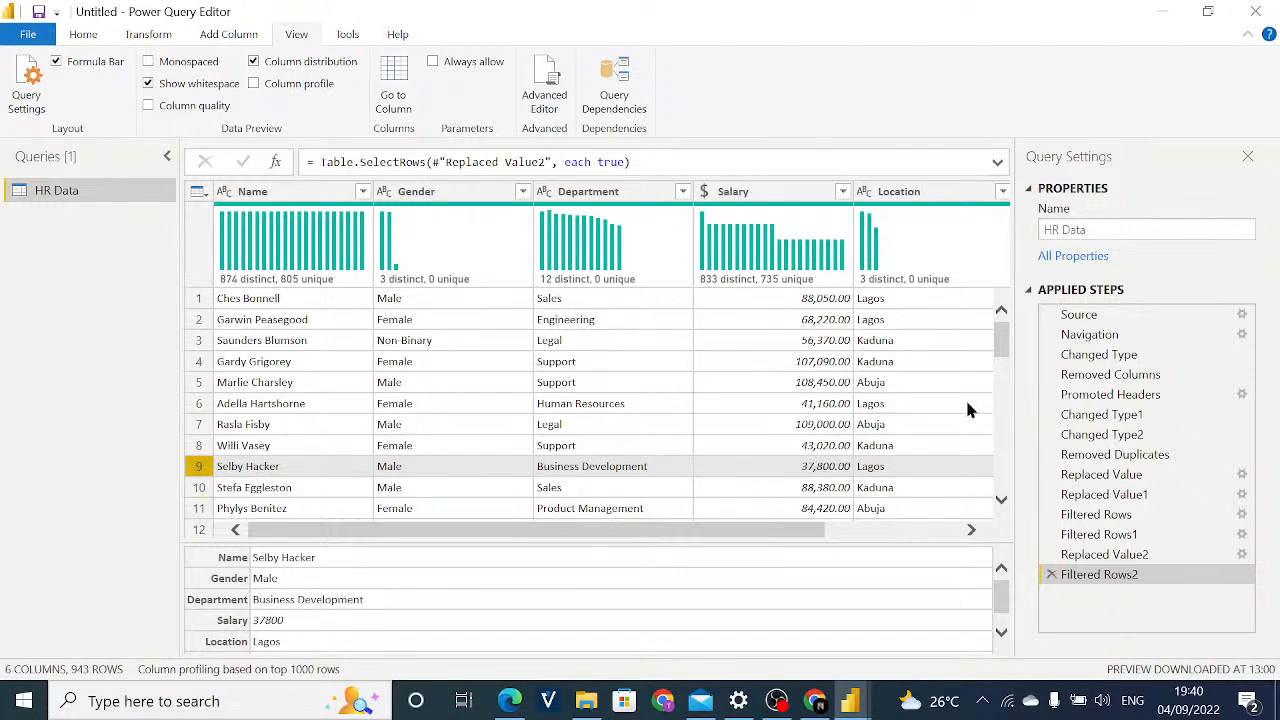
{"action": "scroll", "coordinate": [1005, 342], "scroll_direction": "down", "scroll_amount": 2}
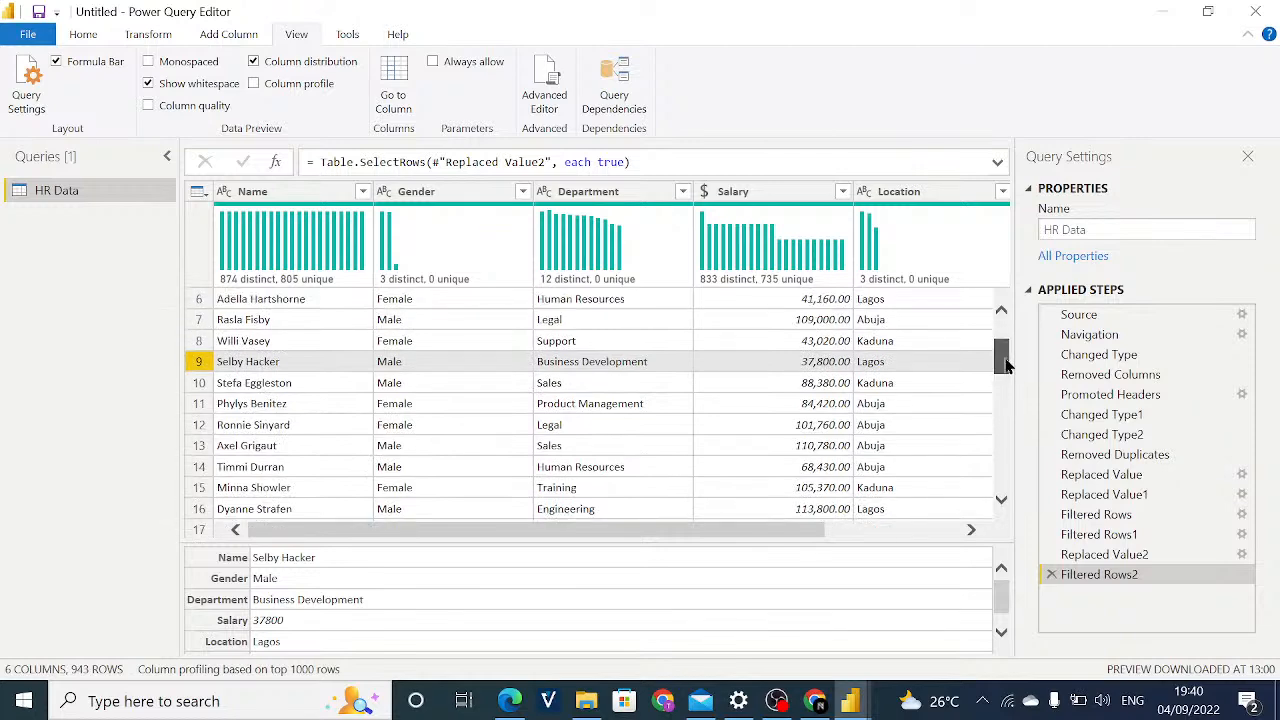
Review the HR Data preview at the Source, Removed Columns, Changed Type1 and Changed Type2 applied steps.
{"action": "scroll", "coordinate": [1003, 345], "scroll_direction": "up", "scroll_amount": 2}
{"action": "left_click_drag", "start_coordinate": [1003, 345], "coordinate": [985, 303]}
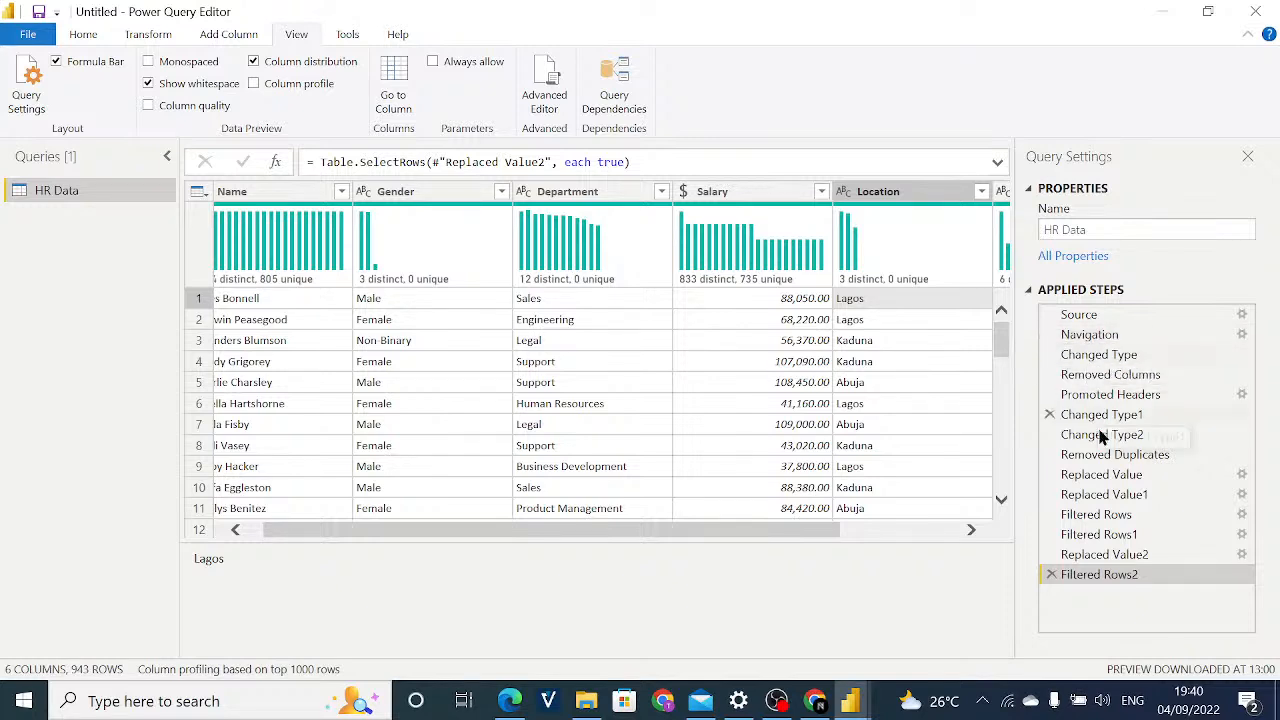
{"action": "left_click", "coordinate": [1110, 316]}
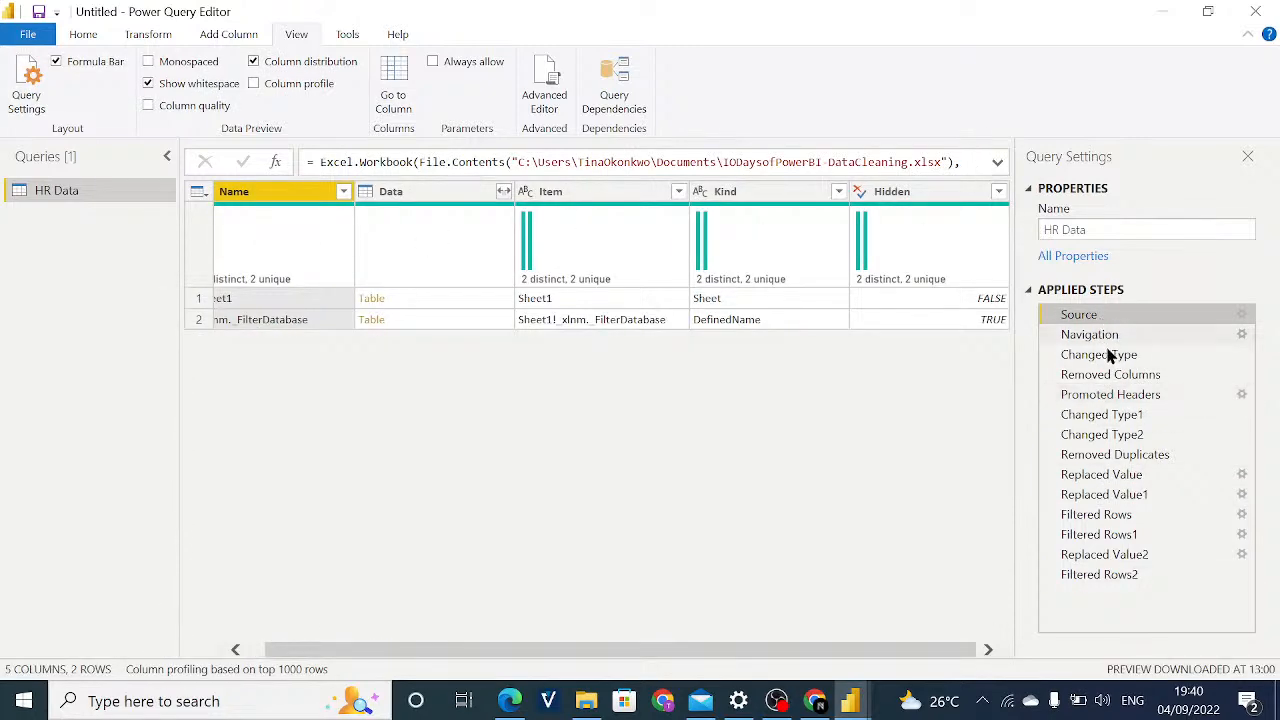
{"action": "left_click", "coordinate": [1108, 380]}
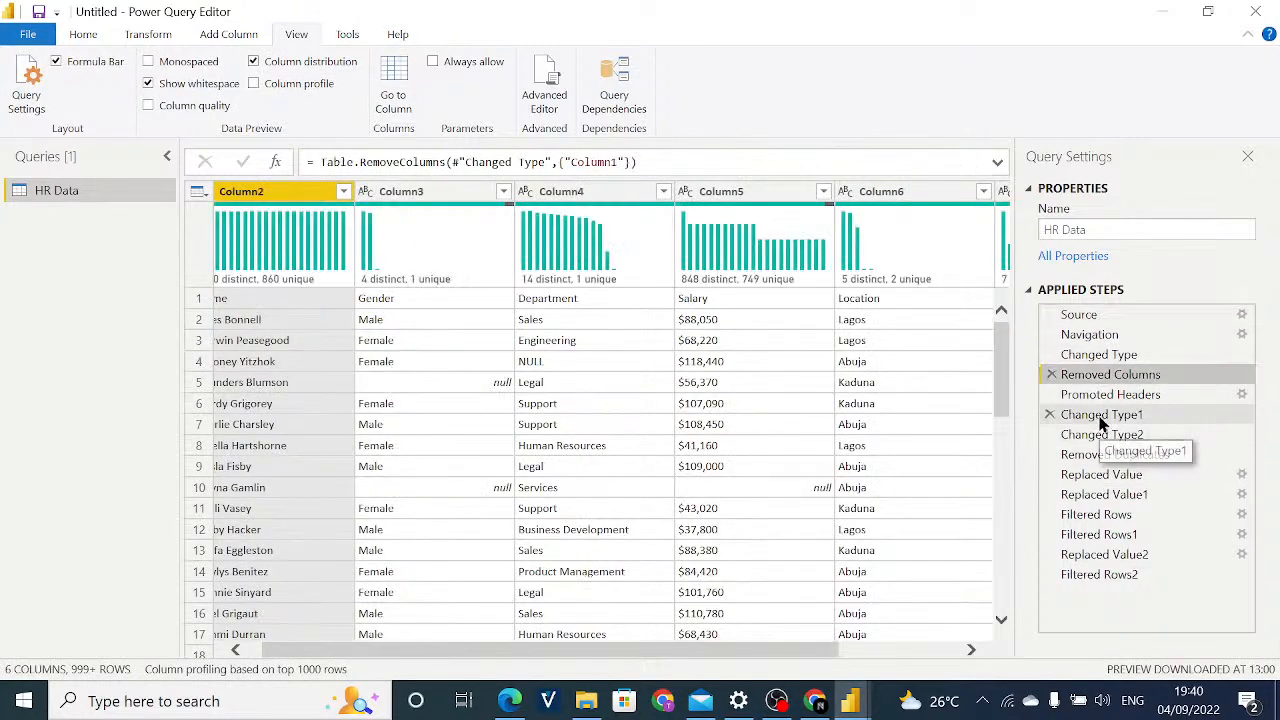
{"action": "left_click", "coordinate": [1100, 418]}
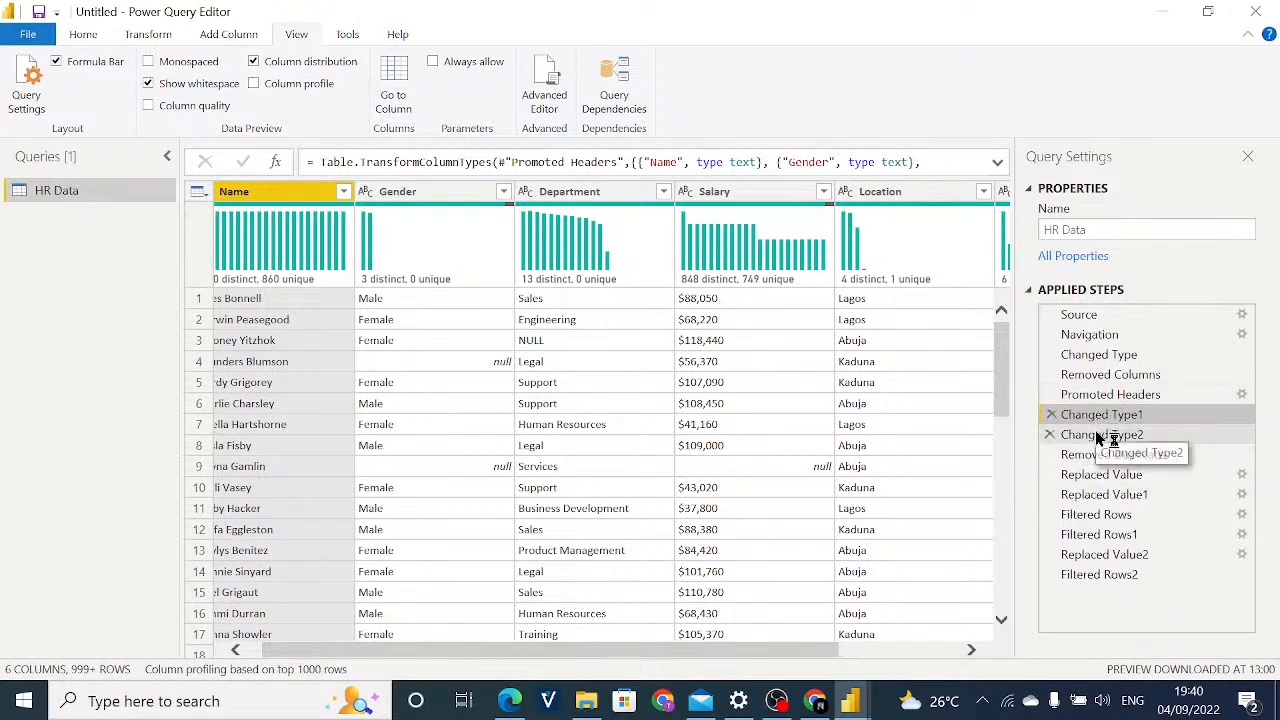
{"action": "left_click", "coordinate": [1099, 436]}
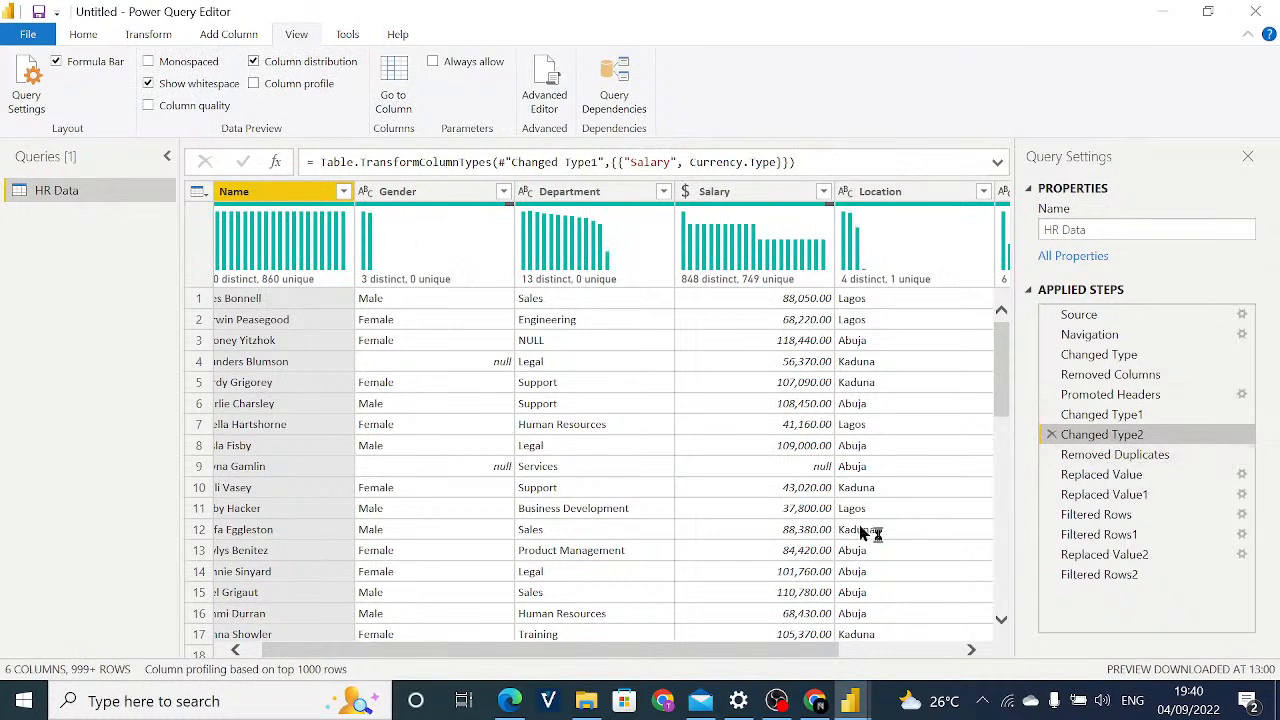
Inspect row 17's Department and row 9's Location at Changed Type2, and select the Gender column.
{"action": "left_click", "coordinate": [591, 632]}
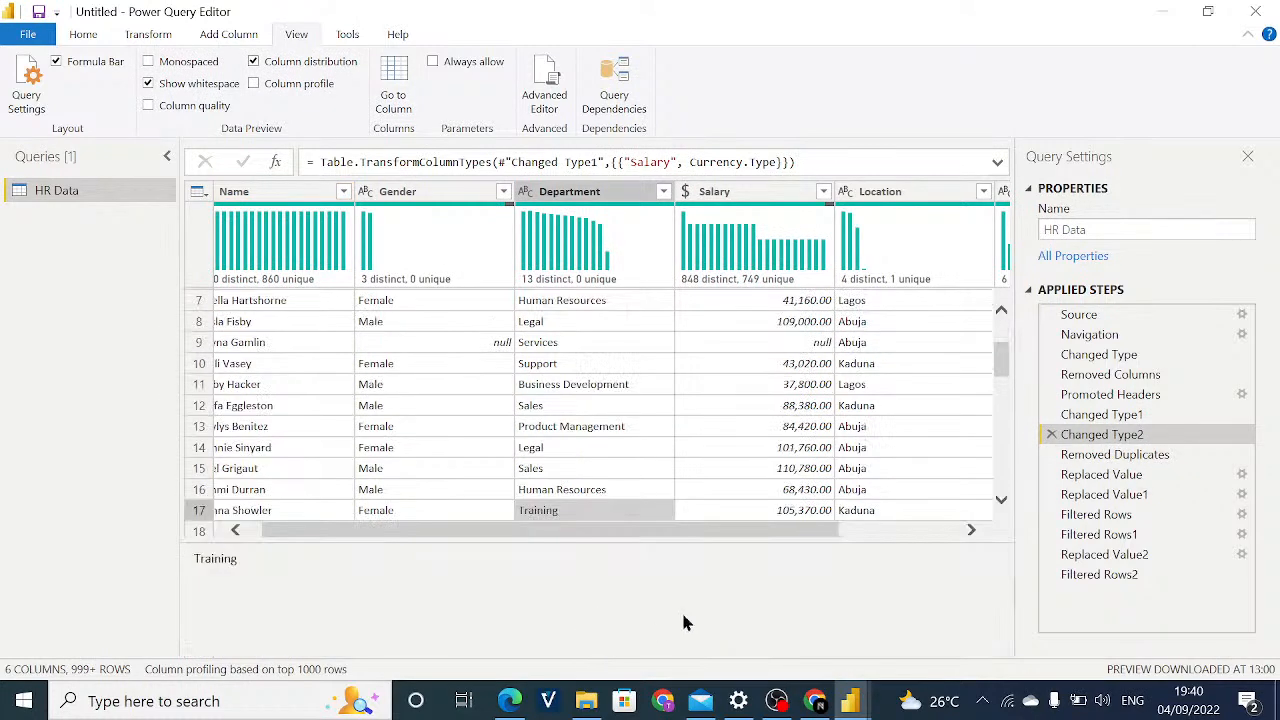
{"action": "left_click", "coordinate": [990, 341]}
{"action": "scroll", "coordinate": [1003, 400], "scroll_direction": "up", "scroll_amount": 2}
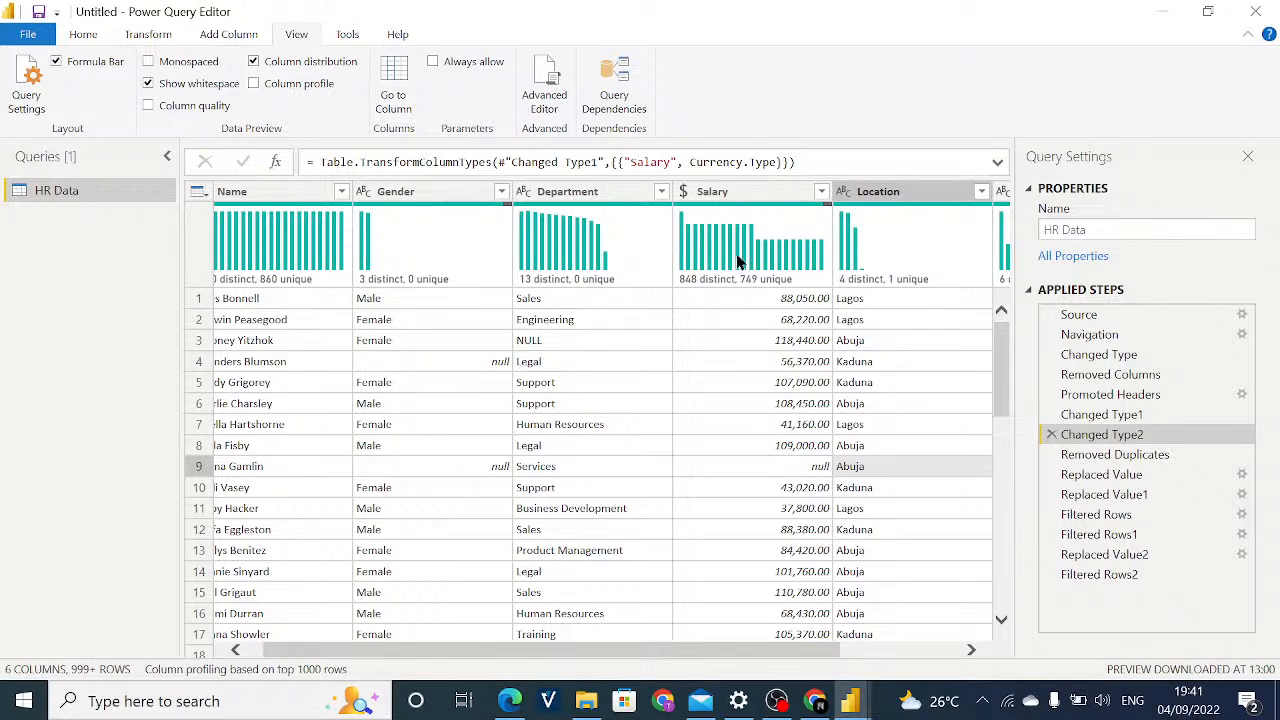
{"action": "left_click", "coordinate": [418, 192]}
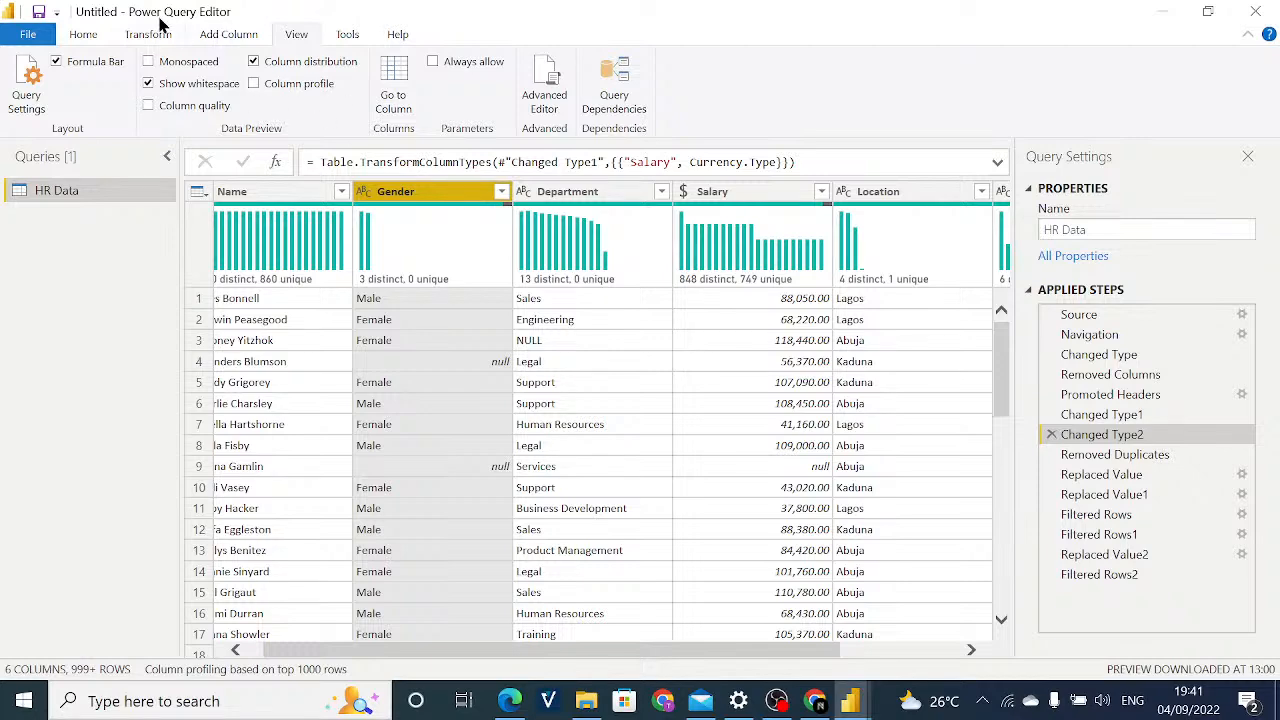
{"action": "left_click", "coordinate": [84, 36]}
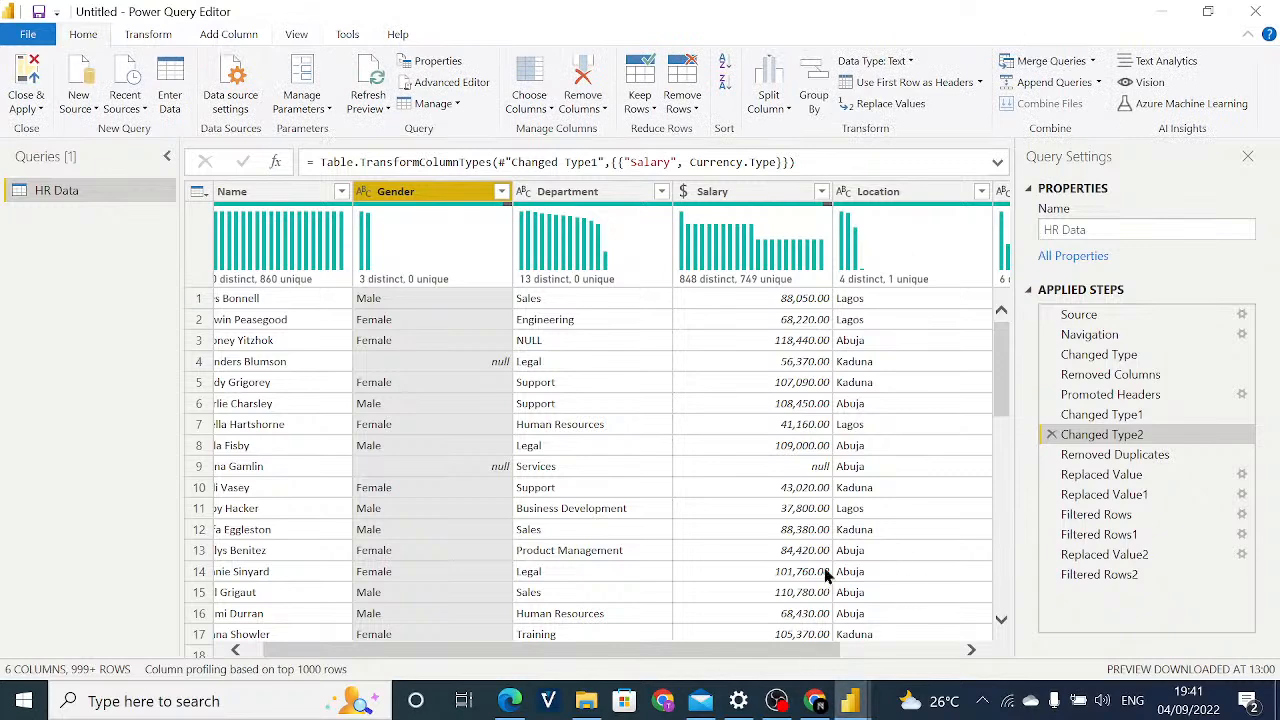
Examine the rows of the Changed Type2 preview for null values in the Gender, Department and Salary columns.
{"action": "scroll", "coordinate": [1000, 380], "scroll_direction": "down", "scroll_amount": 2}
{"action": "scroll", "coordinate": [1000, 380], "scroll_direction": "up", "scroll_amount": 2}
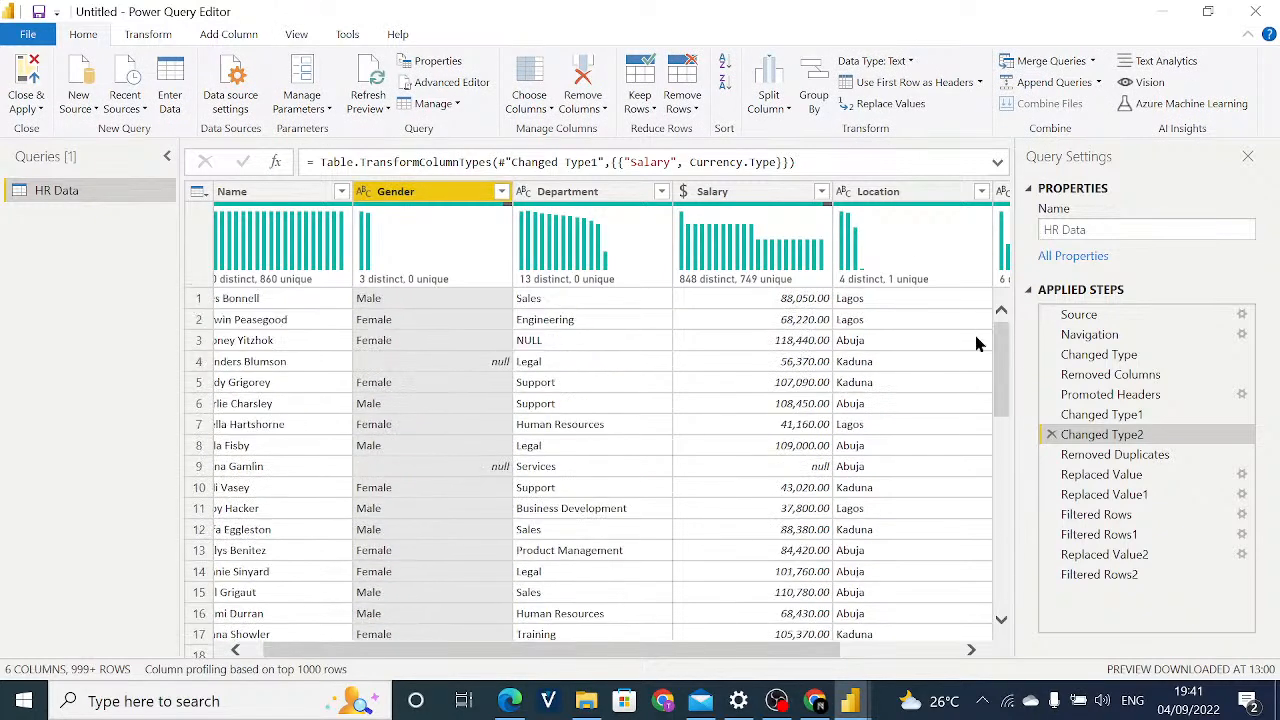
{"action": "scroll", "coordinate": [995, 390], "scroll_direction": "down", "scroll_amount": 3}
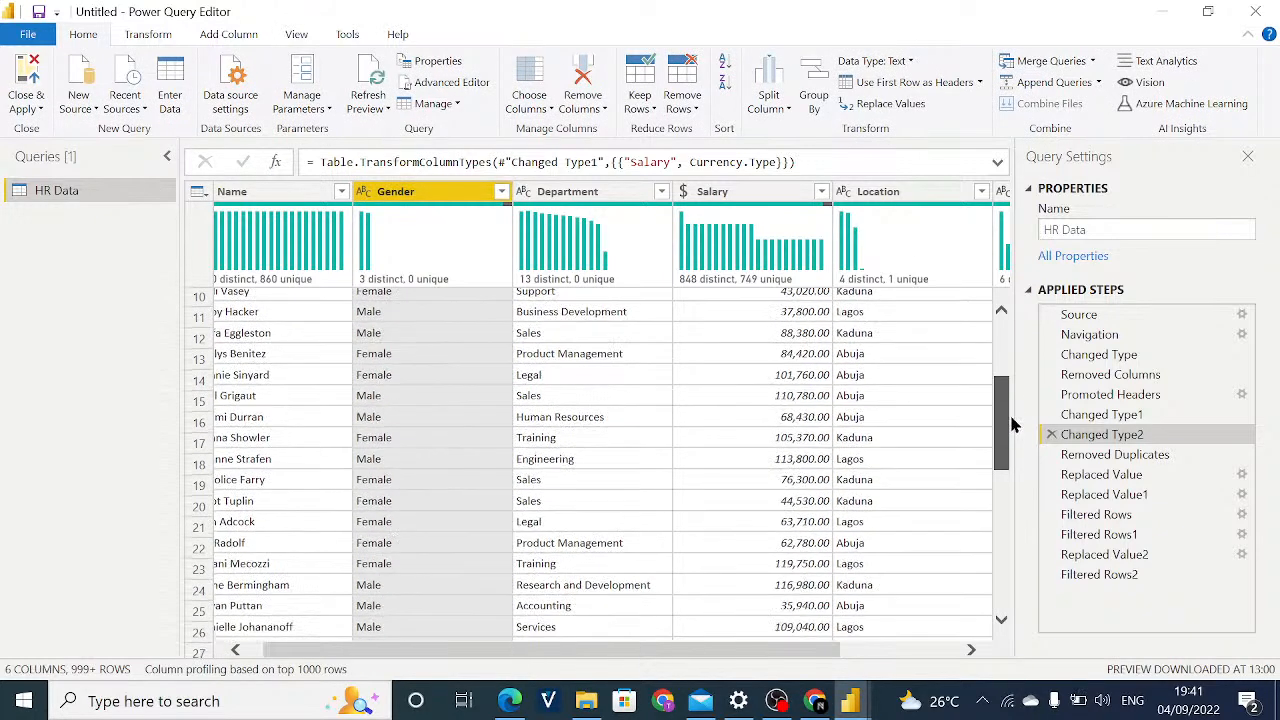
{"action": "scroll", "coordinate": [995, 390], "scroll_direction": "up", "scroll_amount": 2}
{"action": "scroll", "coordinate": [995, 381], "scroll_direction": "down", "scroll_amount": 2}
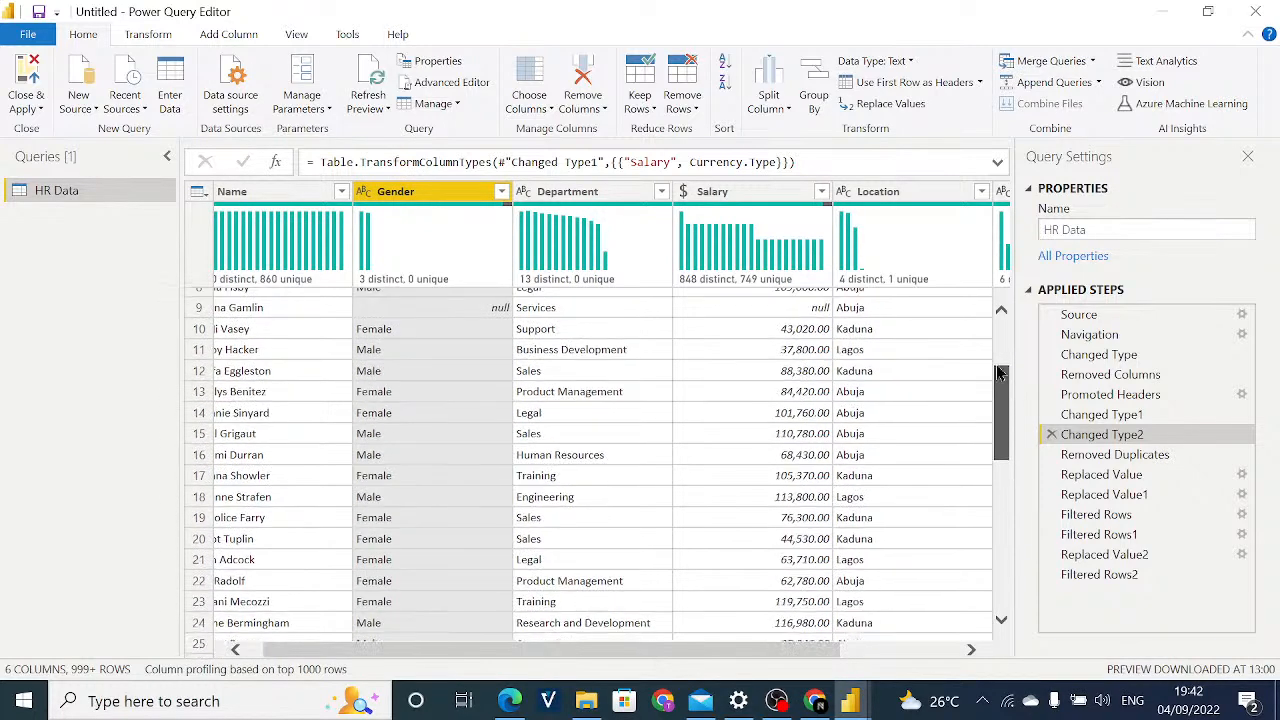
{"action": "scroll", "coordinate": [1000, 375], "scroll_direction": "up", "scroll_amount": 3}
{"action": "scroll", "coordinate": [1001, 360], "scroll_direction": "down", "scroll_amount": 1}
{"action": "scroll", "coordinate": [997, 341], "scroll_direction": "up", "scroll_amount": 1}
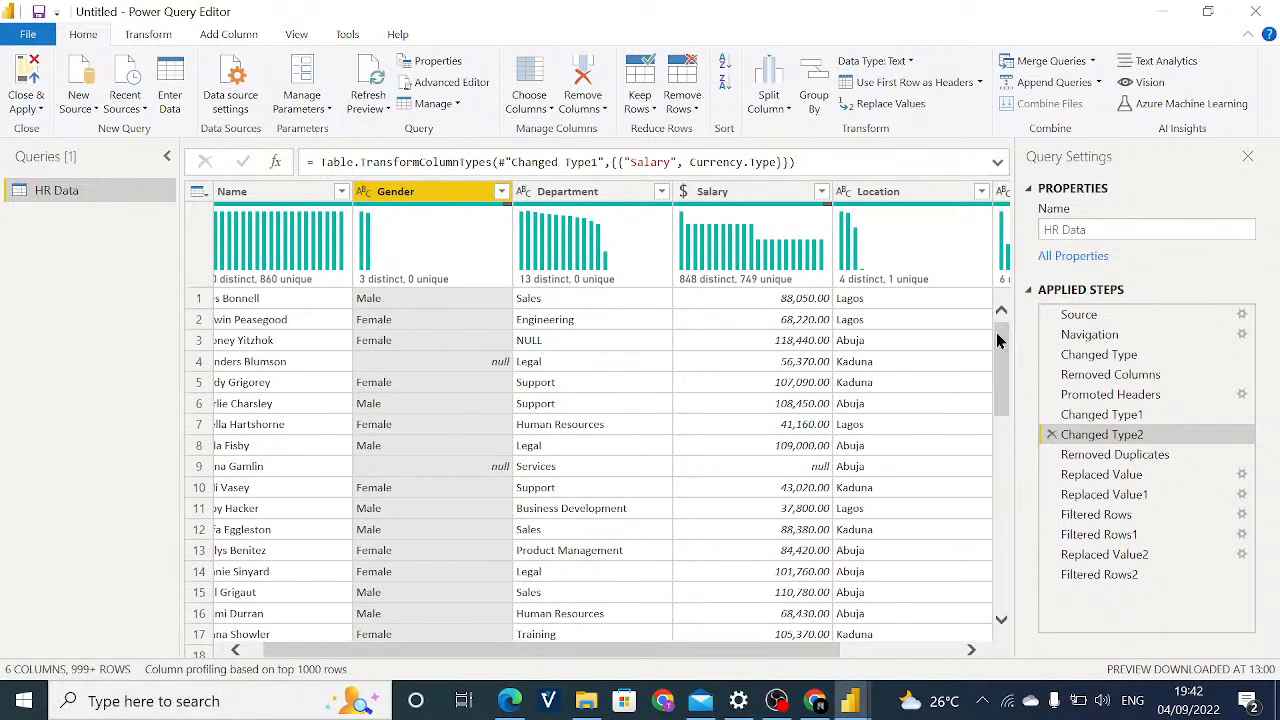
{"action": "scroll", "coordinate": [996, 335], "scroll_direction": "down", "scroll_amount": 2}
{"action": "scroll", "coordinate": [999, 323], "scroll_direction": "up", "scroll_amount": 2}
{"action": "scroll", "coordinate": [1000, 380], "scroll_direction": "down", "scroll_amount": 2}
{"action": "scroll", "coordinate": [1000, 400], "scroll_direction": "down", "scroll_amount": 1}
{"action": "scroll", "coordinate": [1000, 400], "scroll_direction": "up", "scroll_amount": 3}
Compare the preview and column distributions at Removed Duplicates, Changed Type1 and Filtered Rows2.
{"action": "left_click", "coordinate": [1068, 456]}
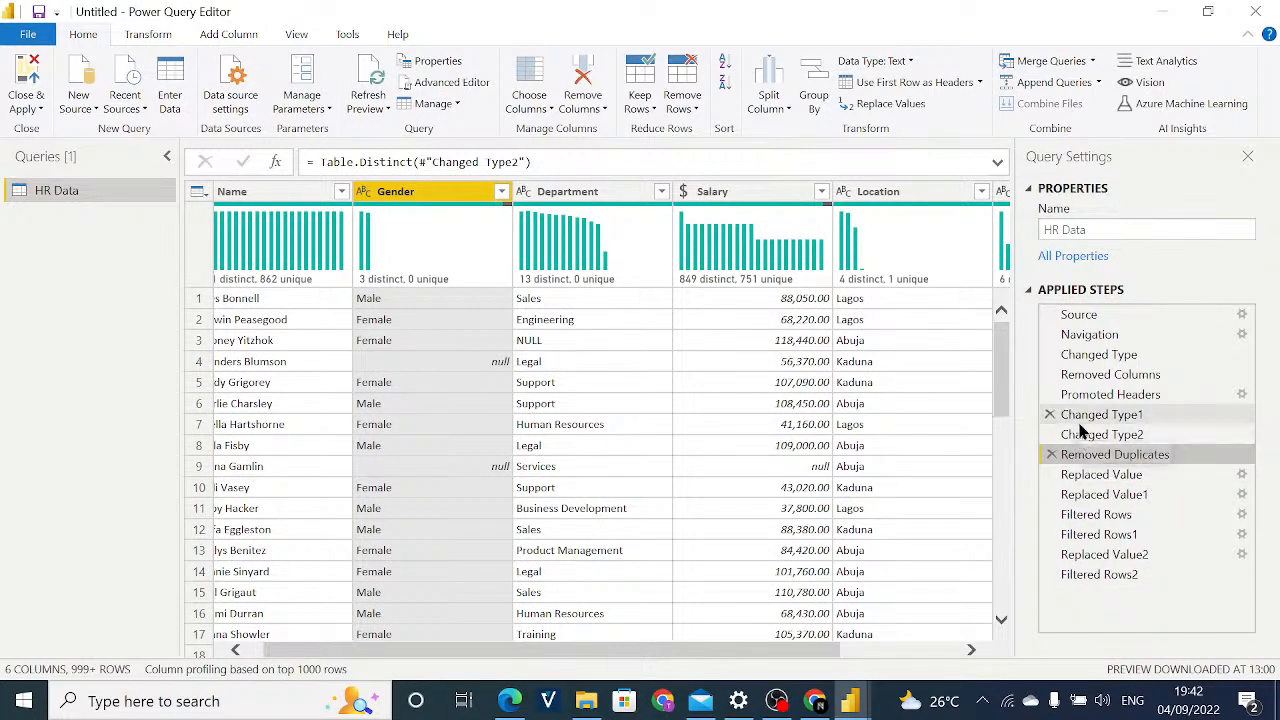
{"action": "left_click", "coordinate": [1080, 420]}
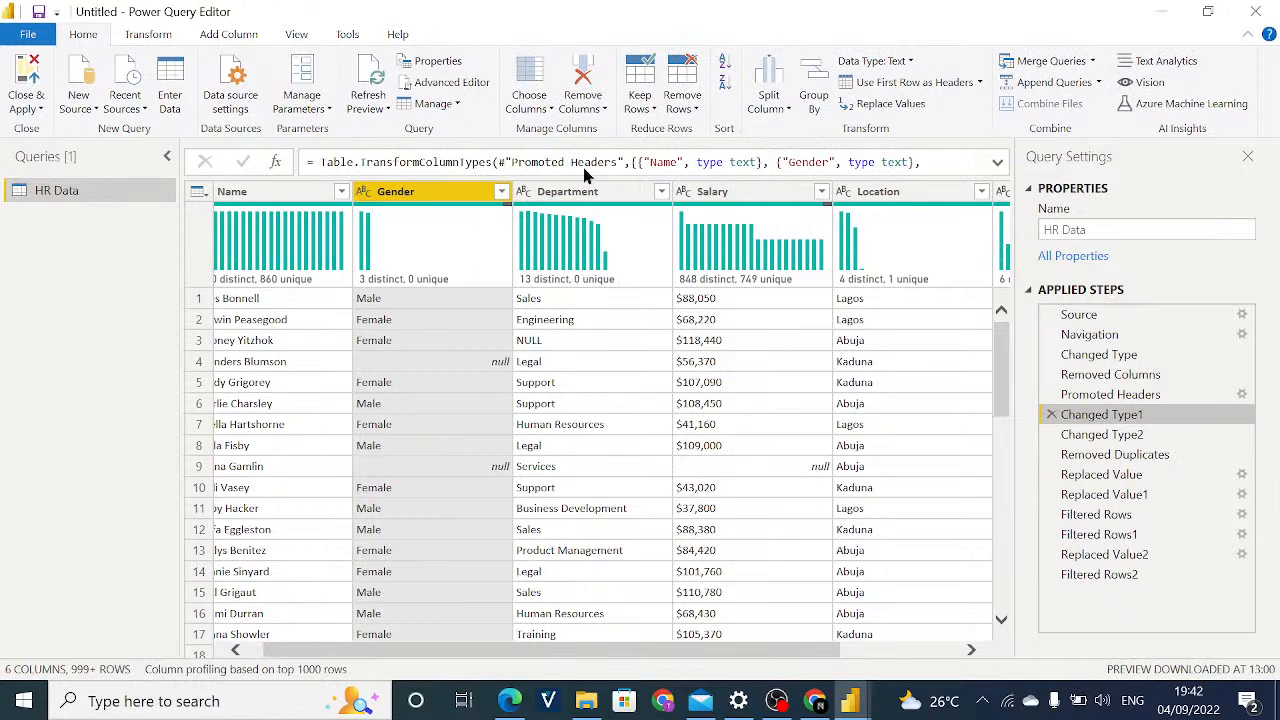
{"action": "left_click", "coordinate": [1075, 574]}
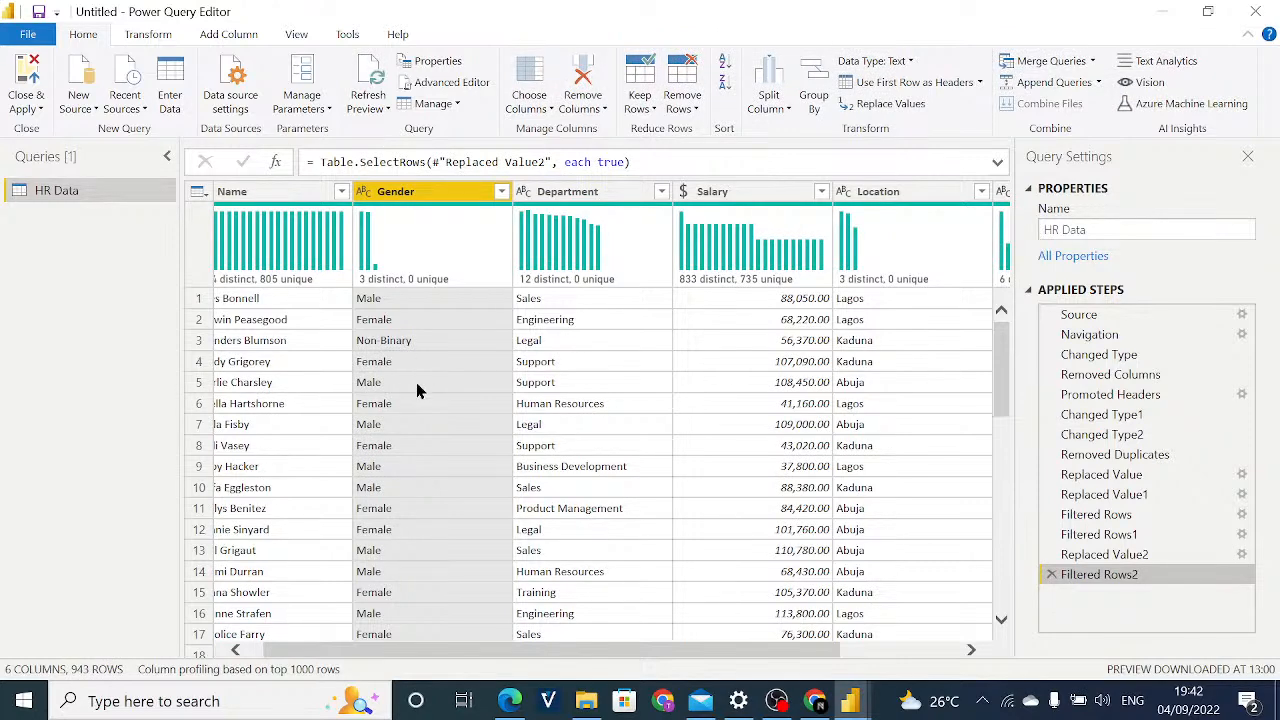
Review the Filtered Rows2 columns and their distributions from Name across to Rating.
{"action": "left_click_drag", "start_coordinate": [383, 650], "coordinate": [271, 614]}
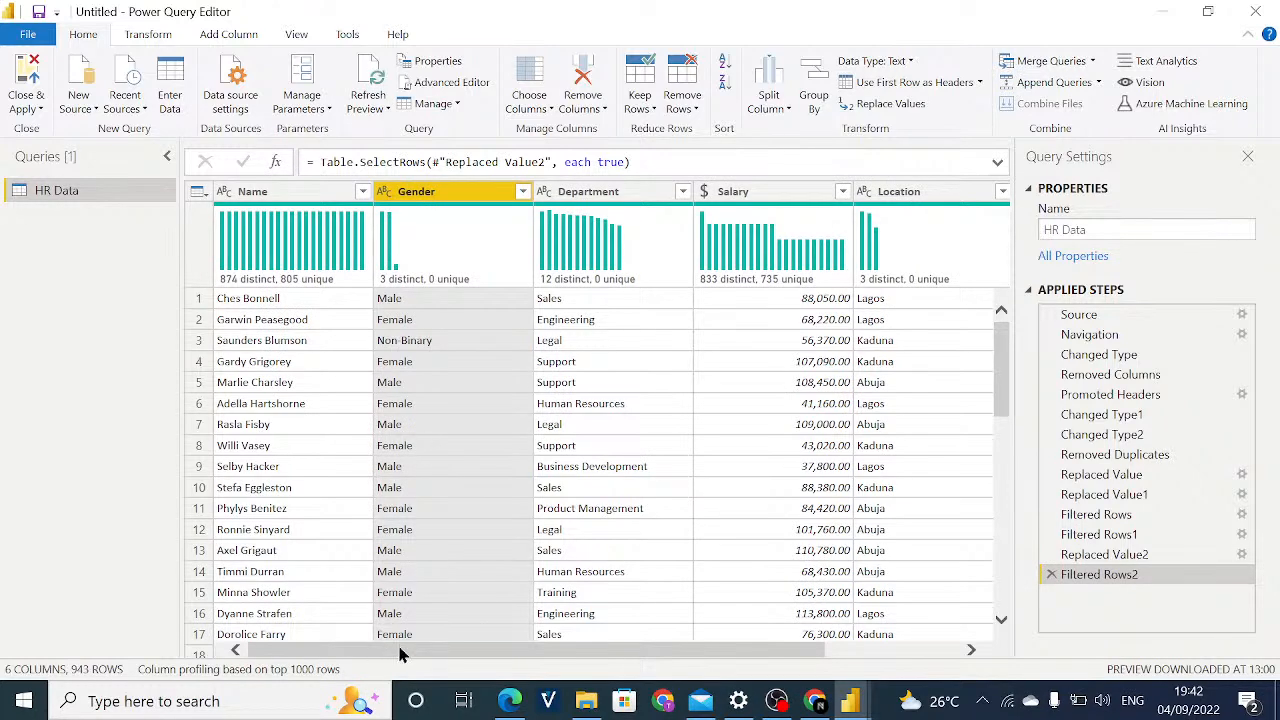
{"action": "mouse_move", "coordinate": [406, 653]}
{"action": "left_mouse_down"}
{"action": "mouse_move", "coordinate": [457, 663]}
{"action": "mouse_move", "coordinate": [400, 651]}
{"action": "left_mouse_up"}
{"action": "left_click_drag", "start_coordinate": [400, 660], "coordinate": [497, 665]}
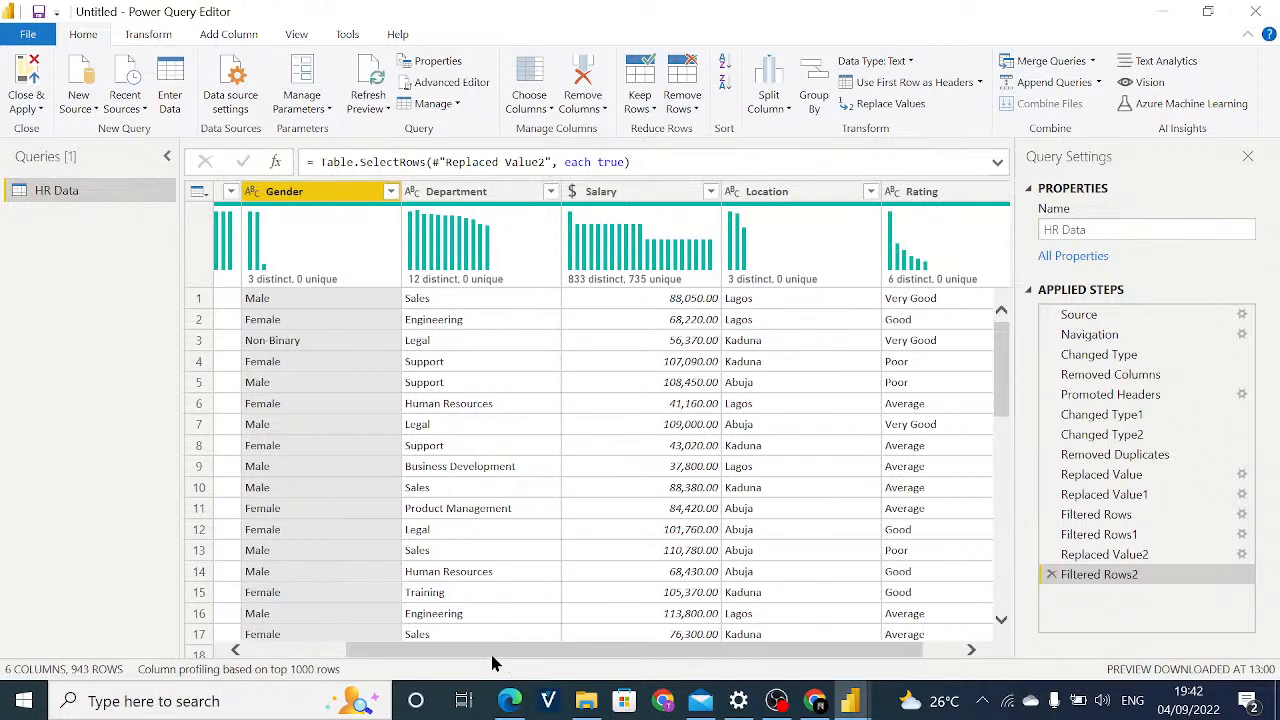
{"action": "left_click_drag", "start_coordinate": [409, 657], "coordinate": [310, 648]}
{"action": "left_click_drag", "start_coordinate": [406, 654], "coordinate": [349, 646]}
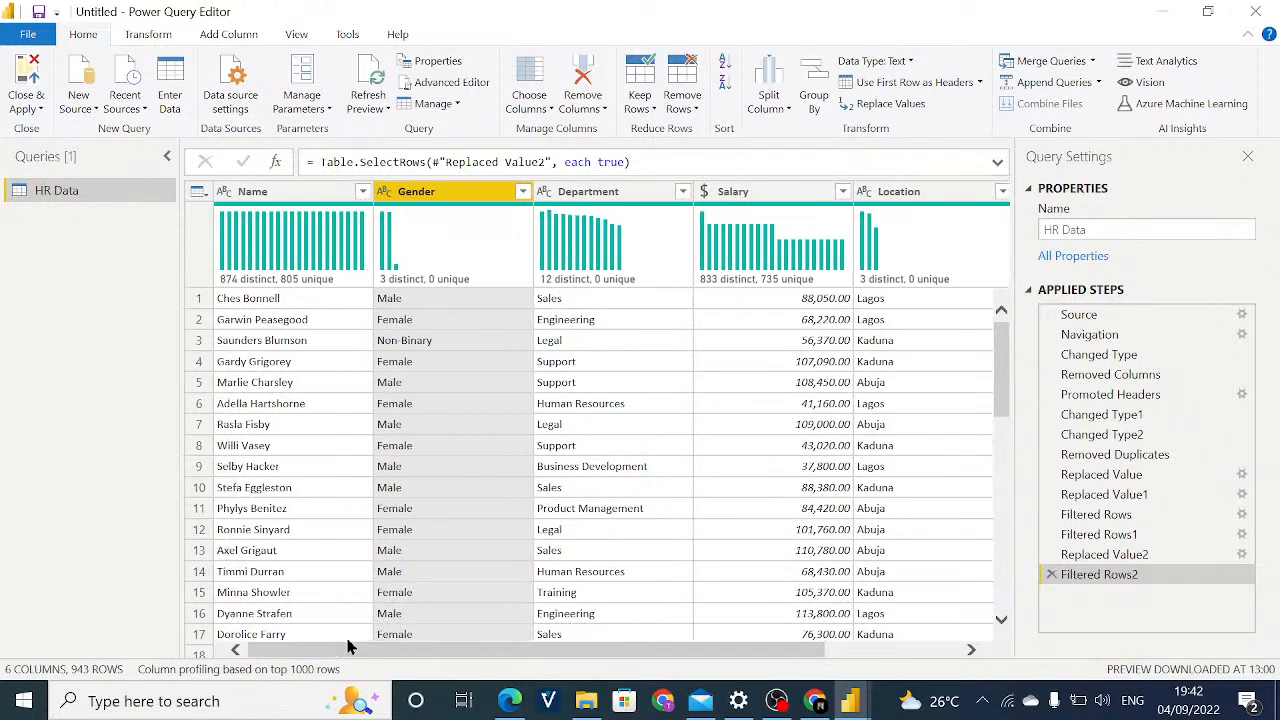
Inspect row 3's Name value at Filtered Rows2, and look through the cleaned rows further down the table.
{"action": "left_click", "coordinate": [264, 340]}
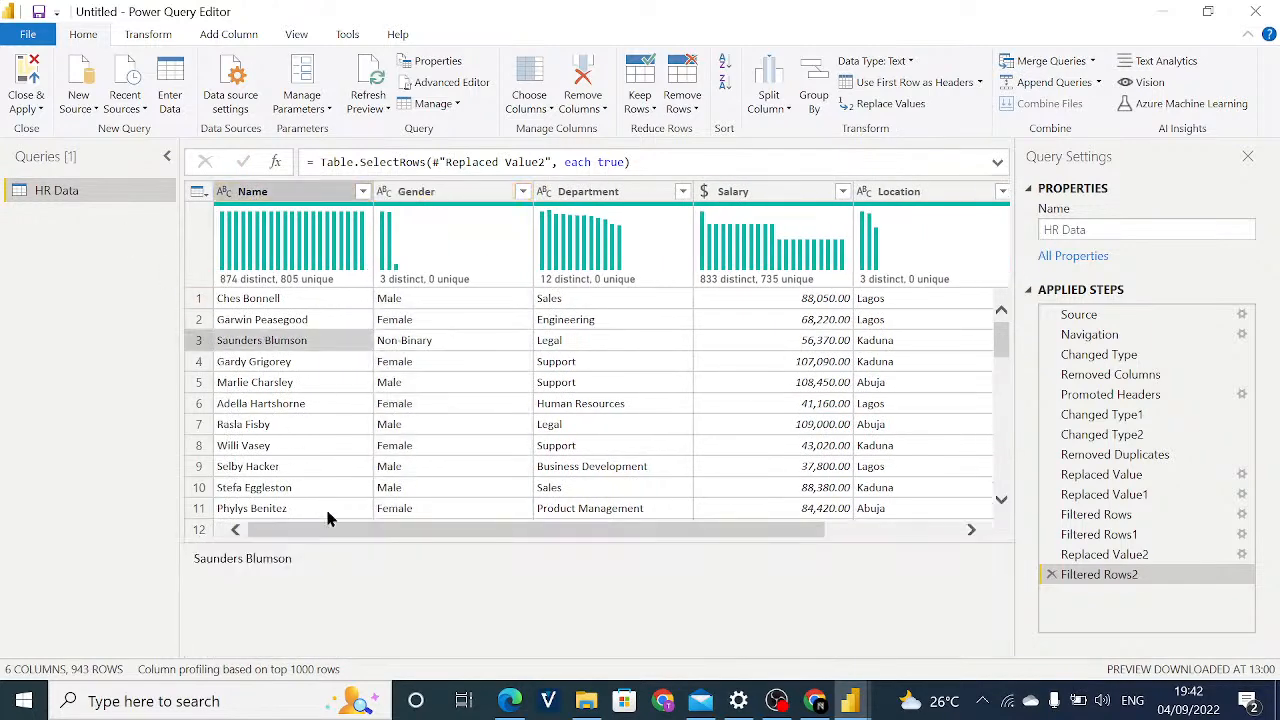
{"action": "left_click_drag", "start_coordinate": [329, 532], "coordinate": [609, 543]}
{"action": "left_click_drag", "start_coordinate": [430, 531], "coordinate": [280, 537]}
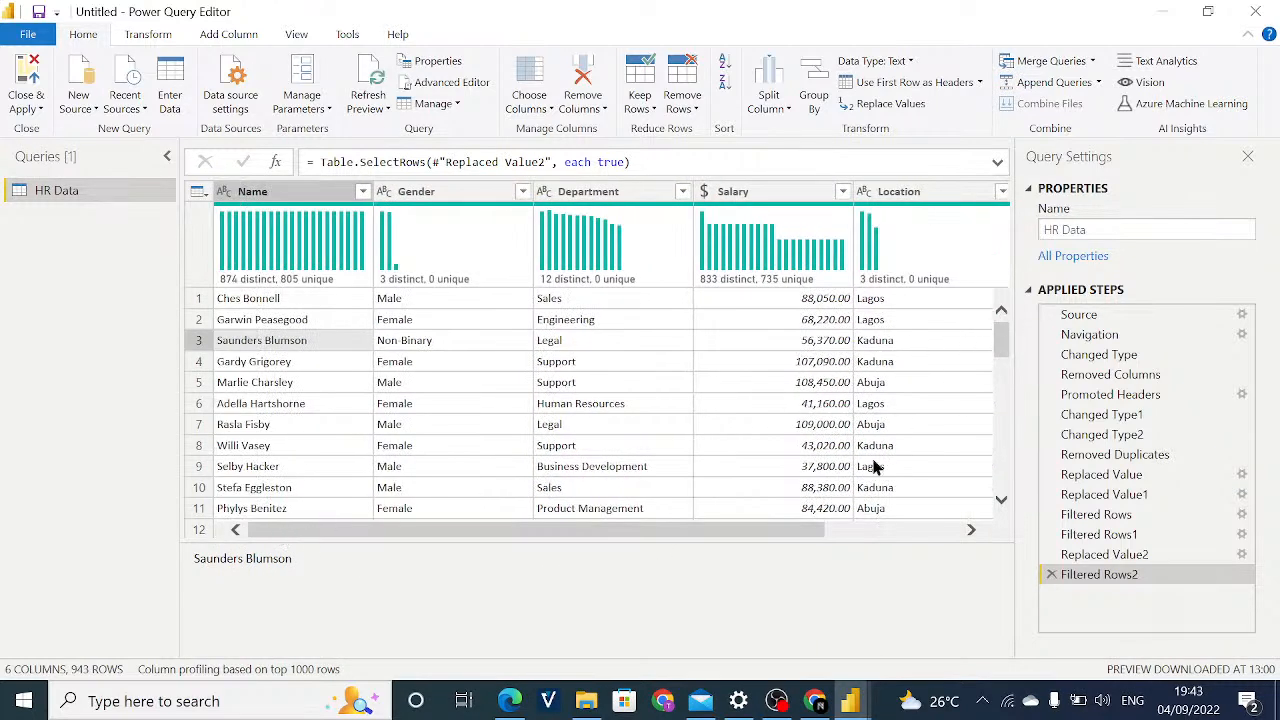
{"action": "left_click_drag", "start_coordinate": [757, 534], "coordinate": [608, 500]}
{"action": "left_click_drag", "start_coordinate": [1001, 335], "coordinate": [1014, 208]}
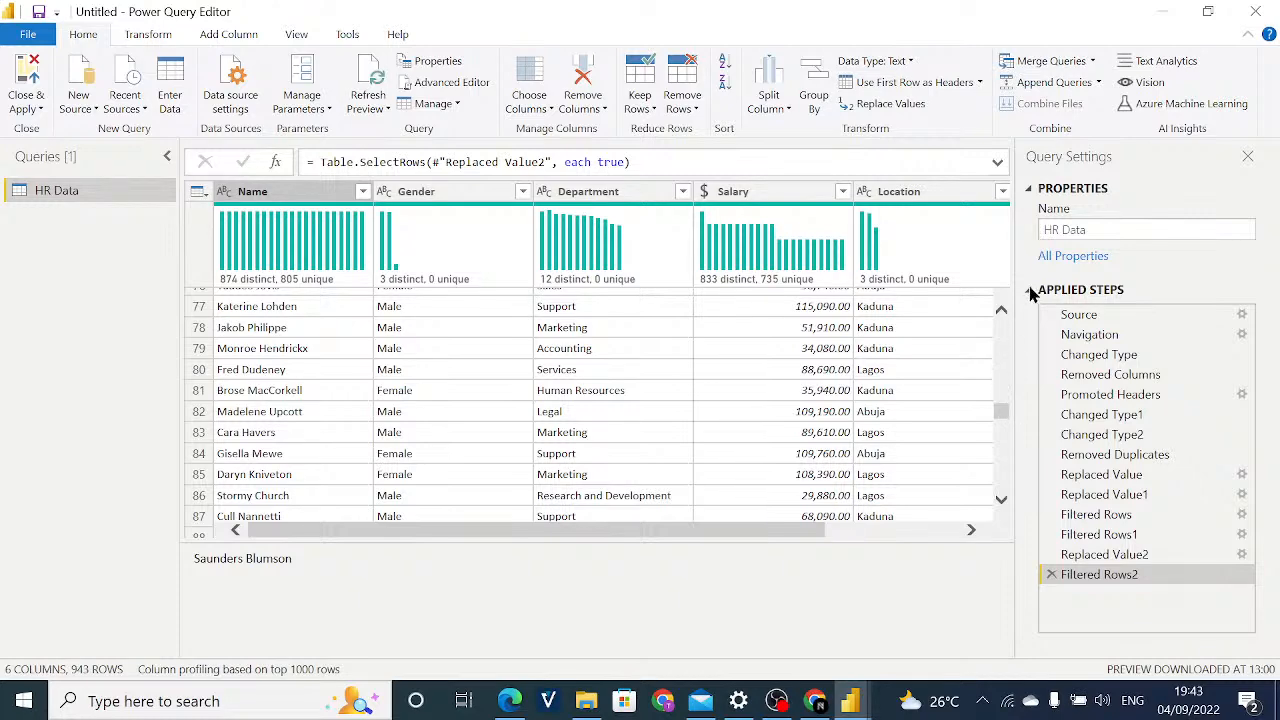
{"action": "left_click_drag", "start_coordinate": [1005, 420], "coordinate": [1010, 345]}
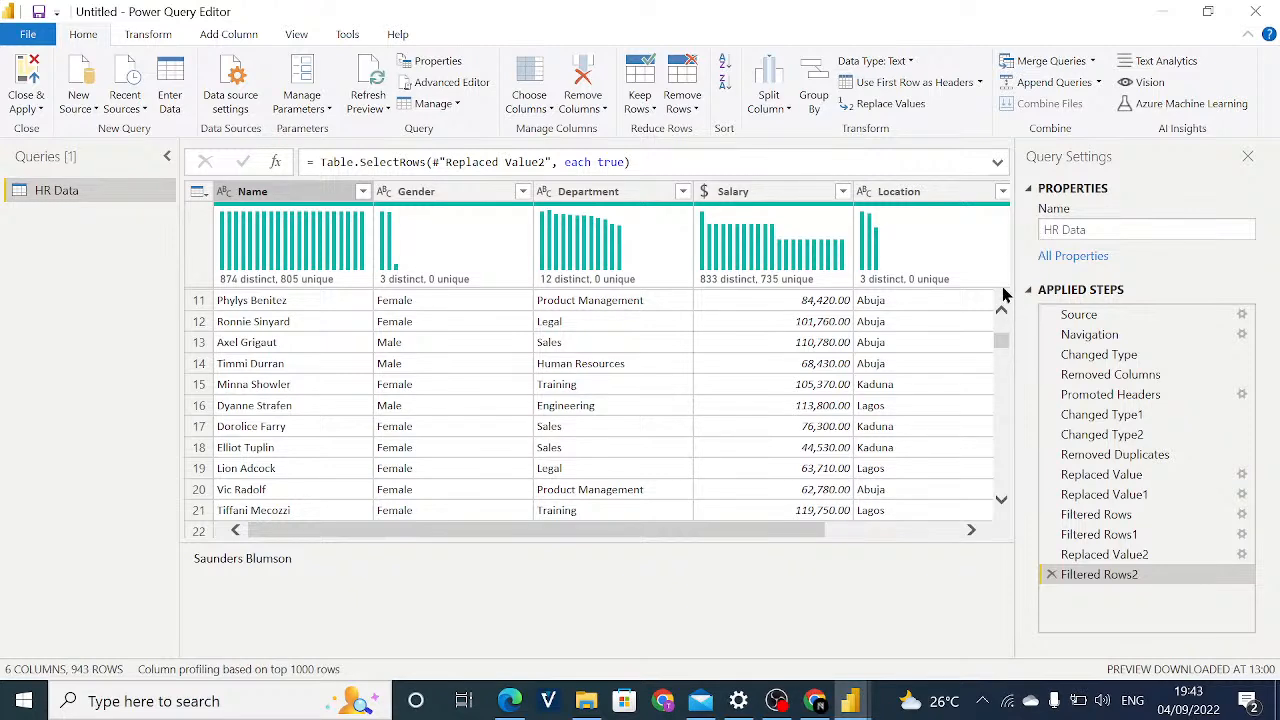
View the Name column's list of filter values, and select the Name column.
{"action": "mouse_move", "coordinate": [1005, 295]}
{"action": "left_click", "coordinate": [363, 192]}
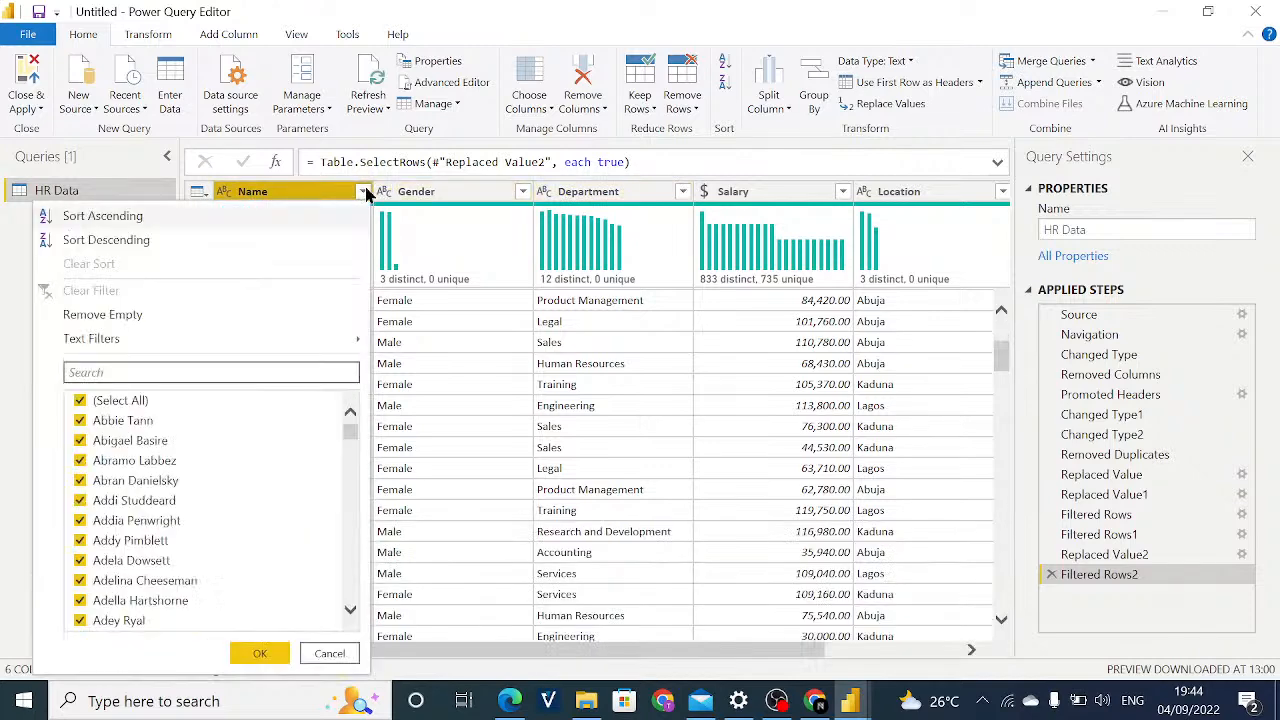
{"action": "left_click", "coordinate": [451, 249]}
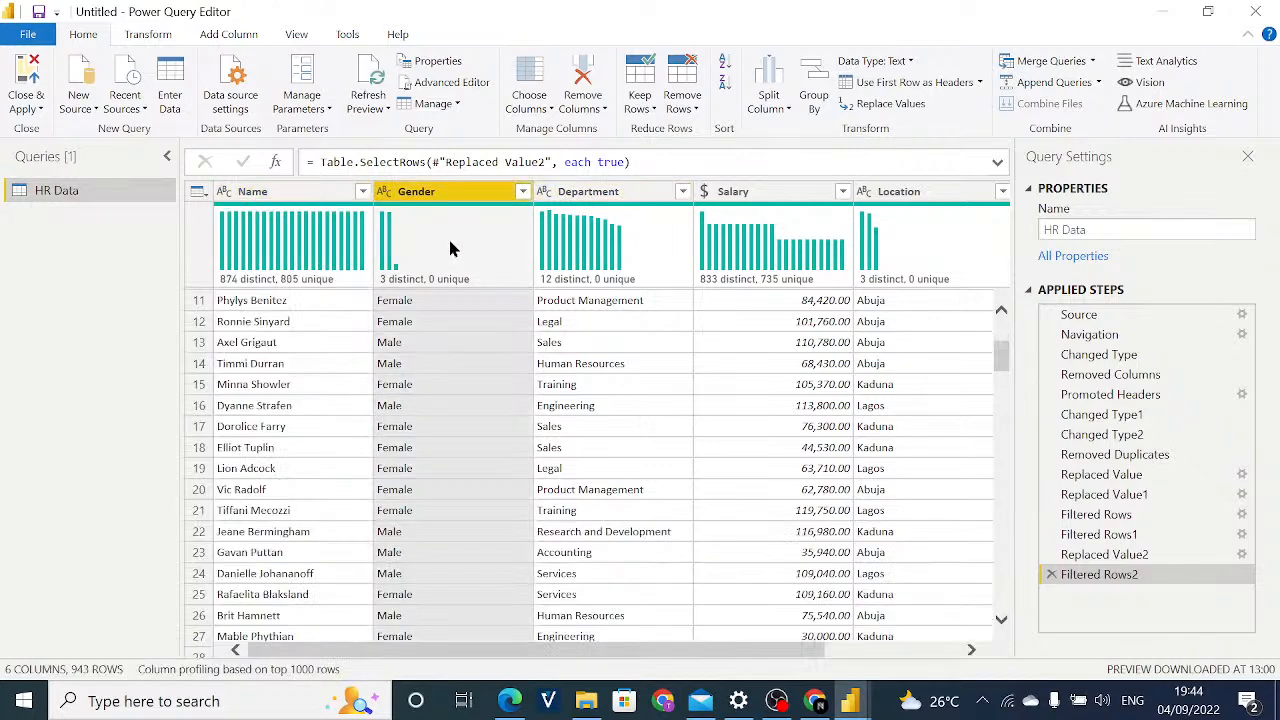
{"action": "left_click", "coordinate": [336, 194]}
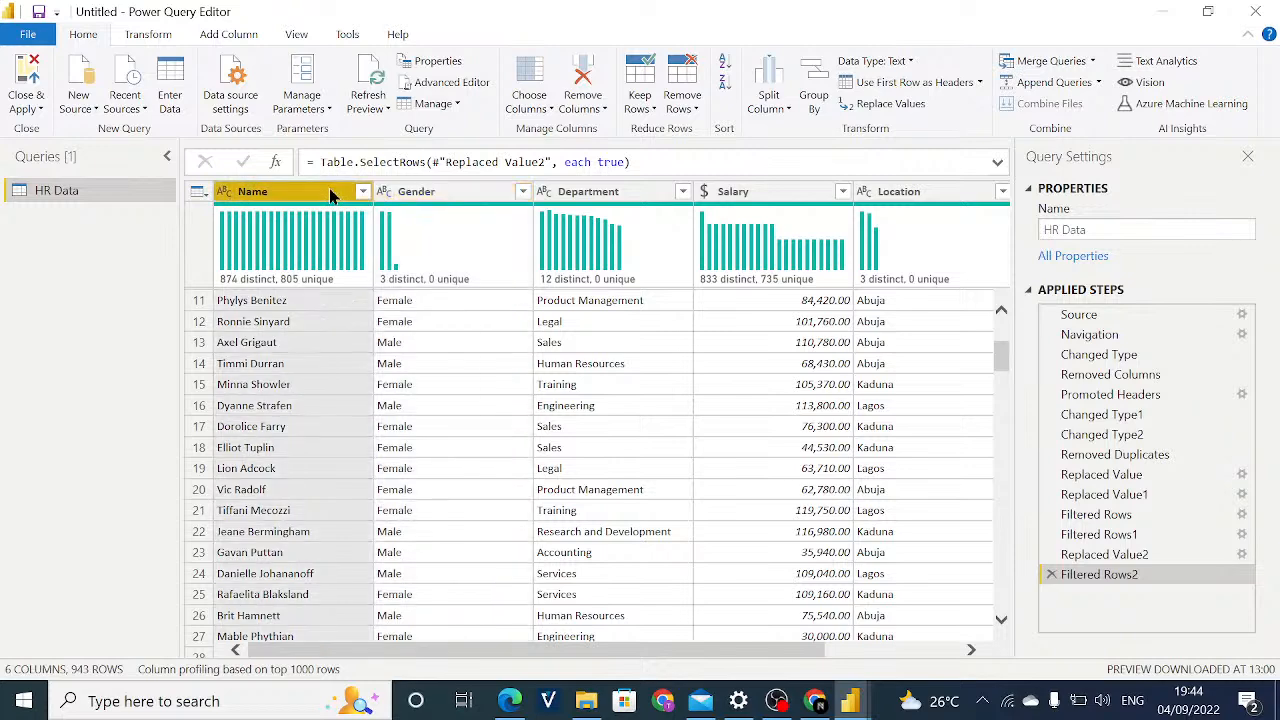
{"action": "left_click", "coordinate": [400, 242]}
{"action": "mouse_move", "coordinate": [351, 251]}
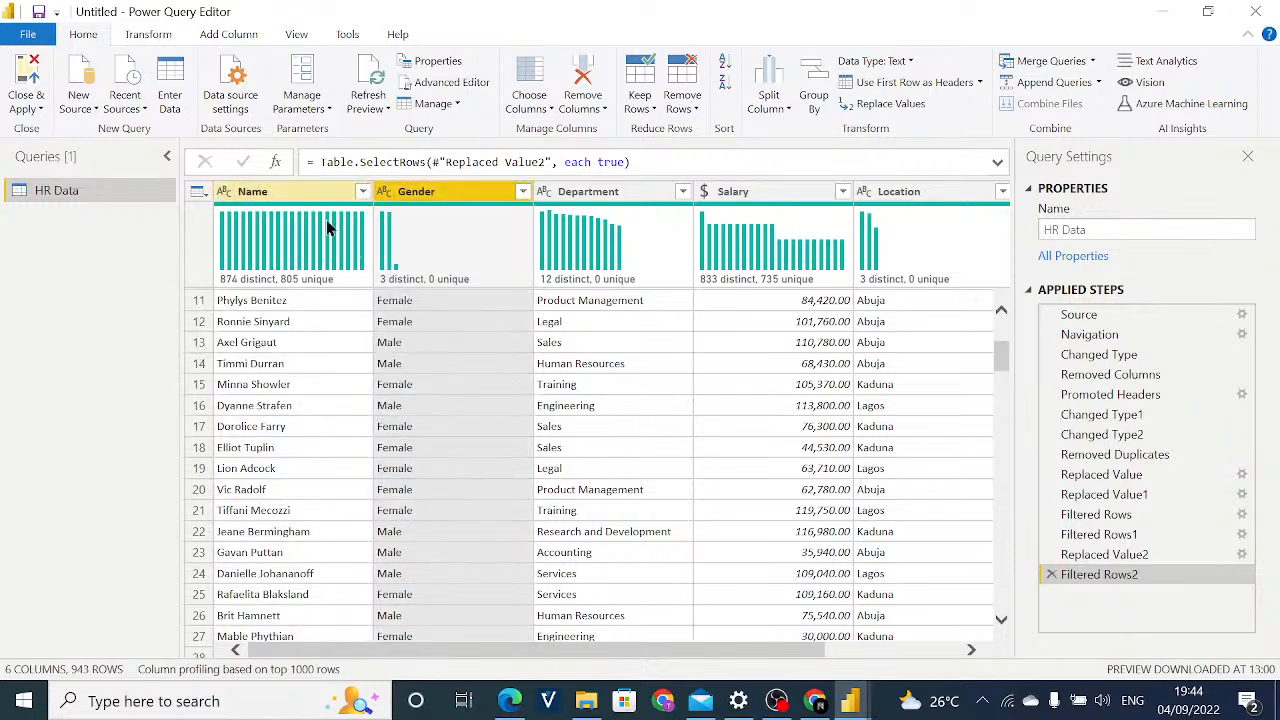
{"action": "left_click", "coordinate": [310, 215]}
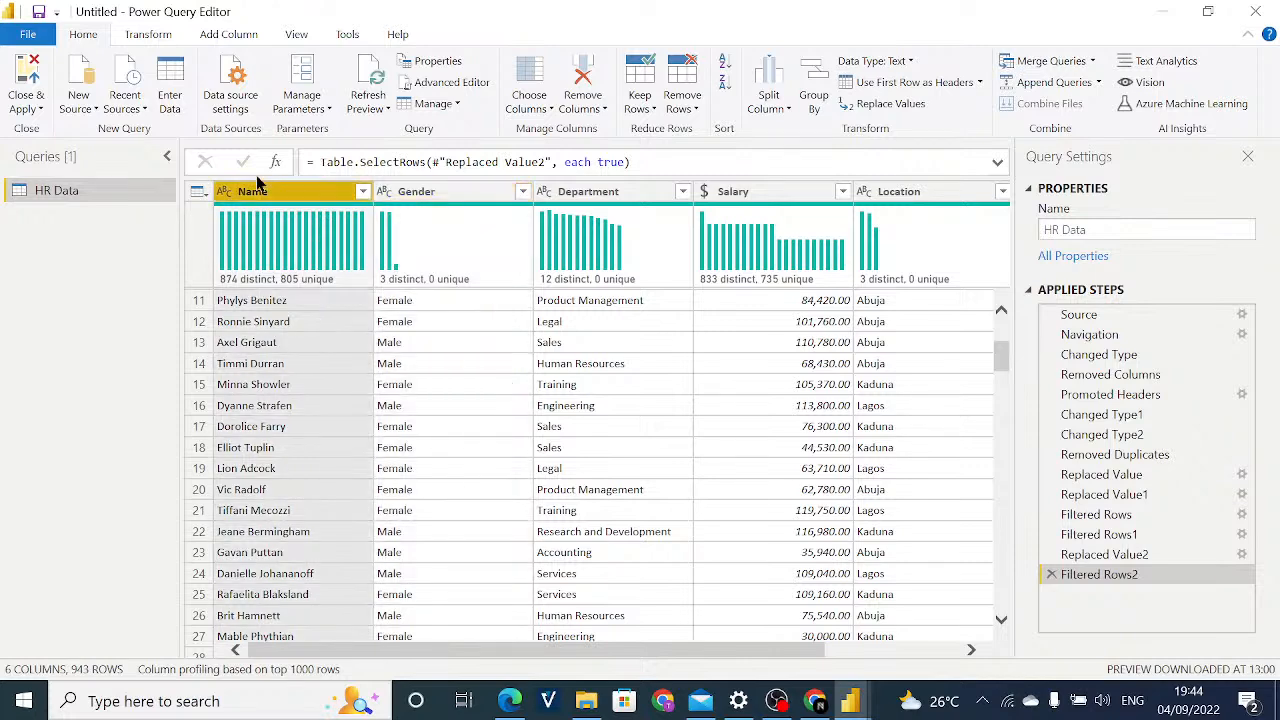
Check the Name column's profile, and switch the data preview from column distribution to column quality.
{"action": "left_click", "coordinate": [297, 38]}
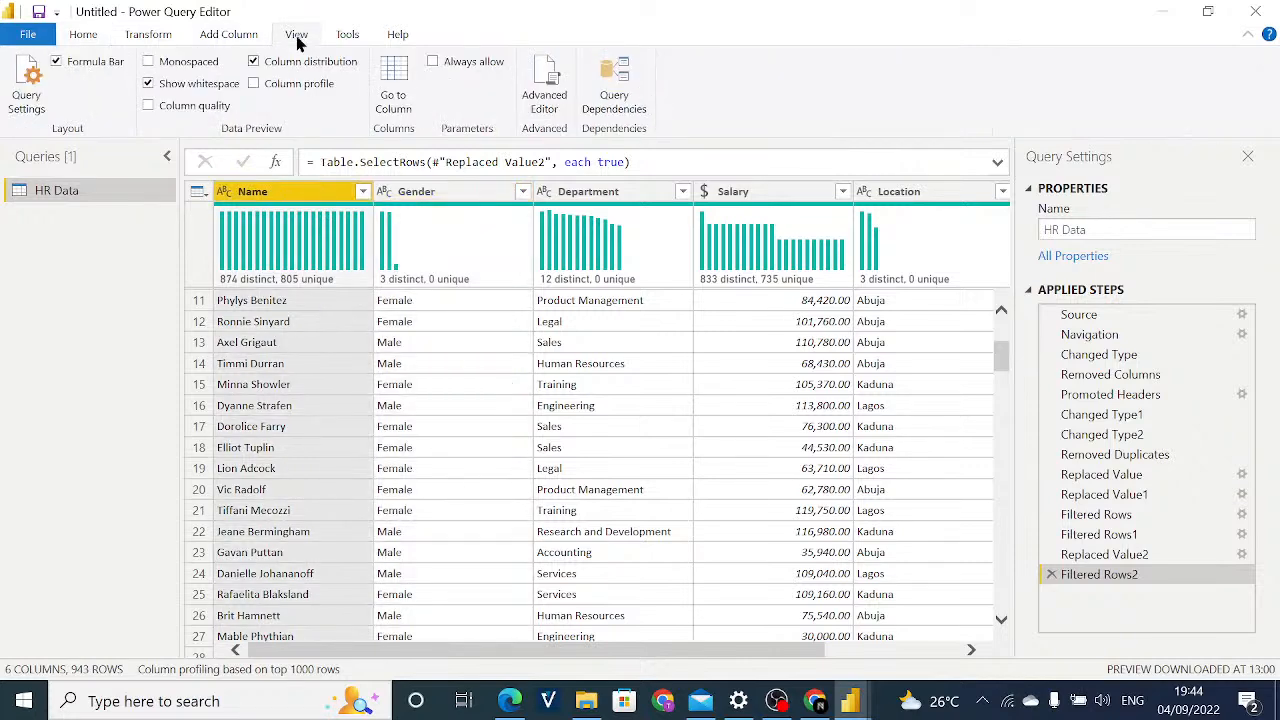
{"action": "left_click", "coordinate": [255, 84]}
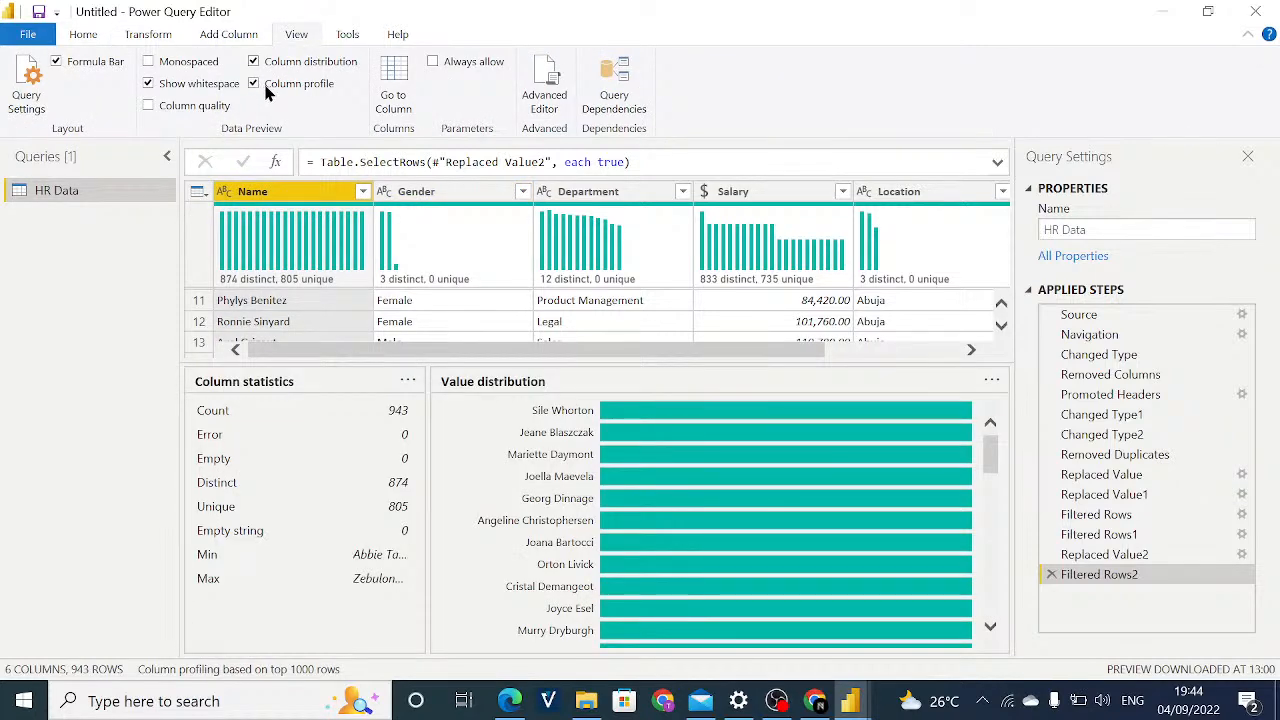
{"action": "left_click", "coordinate": [258, 84]}
{"action": "left_click", "coordinate": [255, 61]}
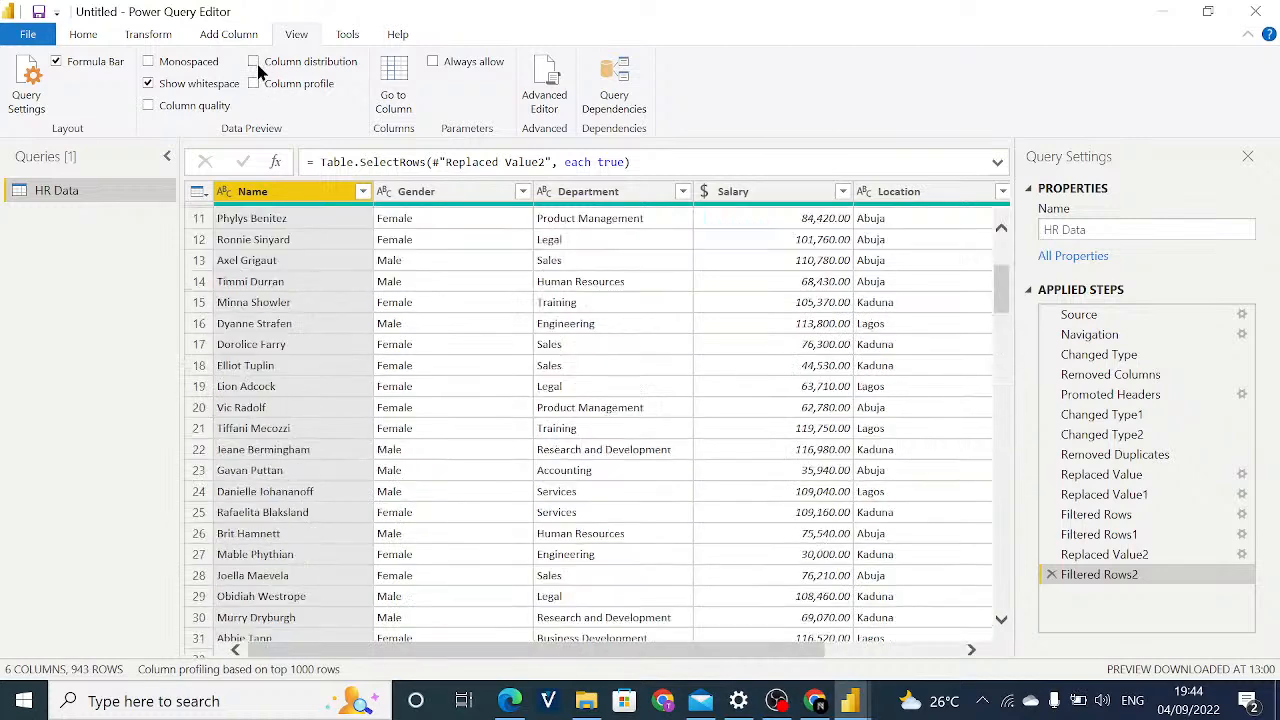
{"action": "left_click", "coordinate": [189, 108]}
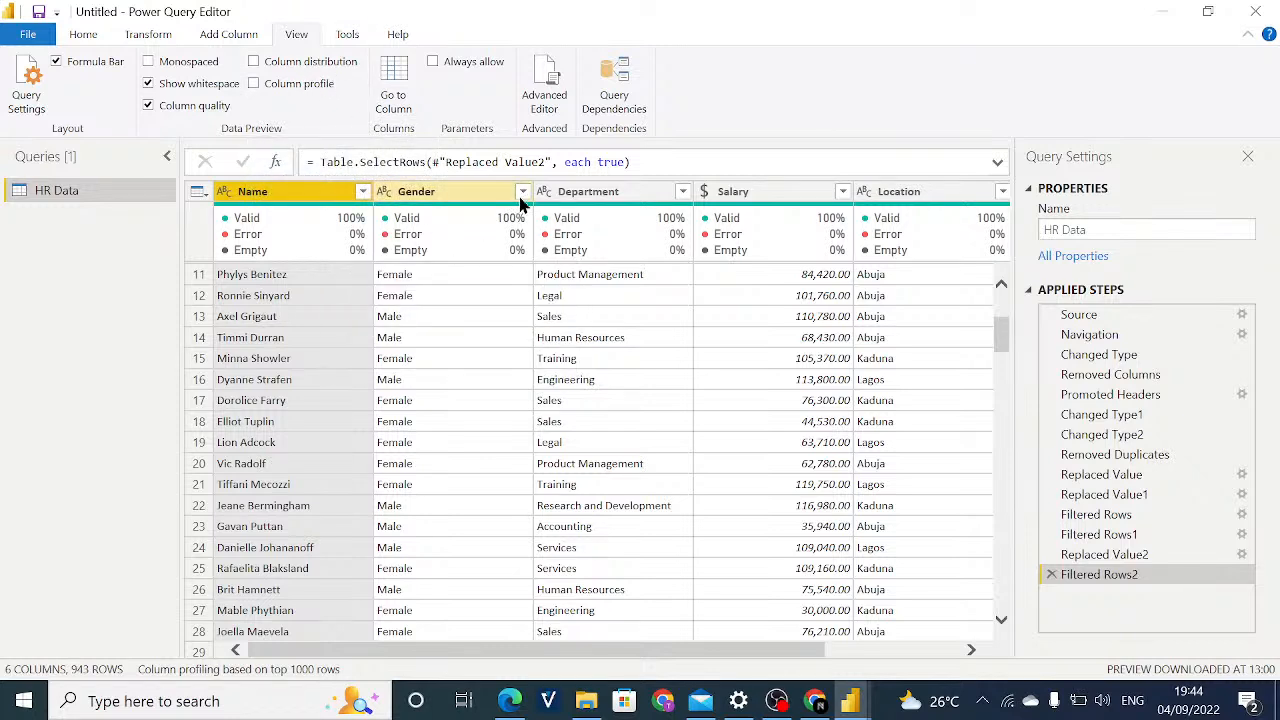
Check the lists of filter values for the Name, Gender and Department columns, keeping every value selected.
{"action": "left_click", "coordinate": [363, 191]}
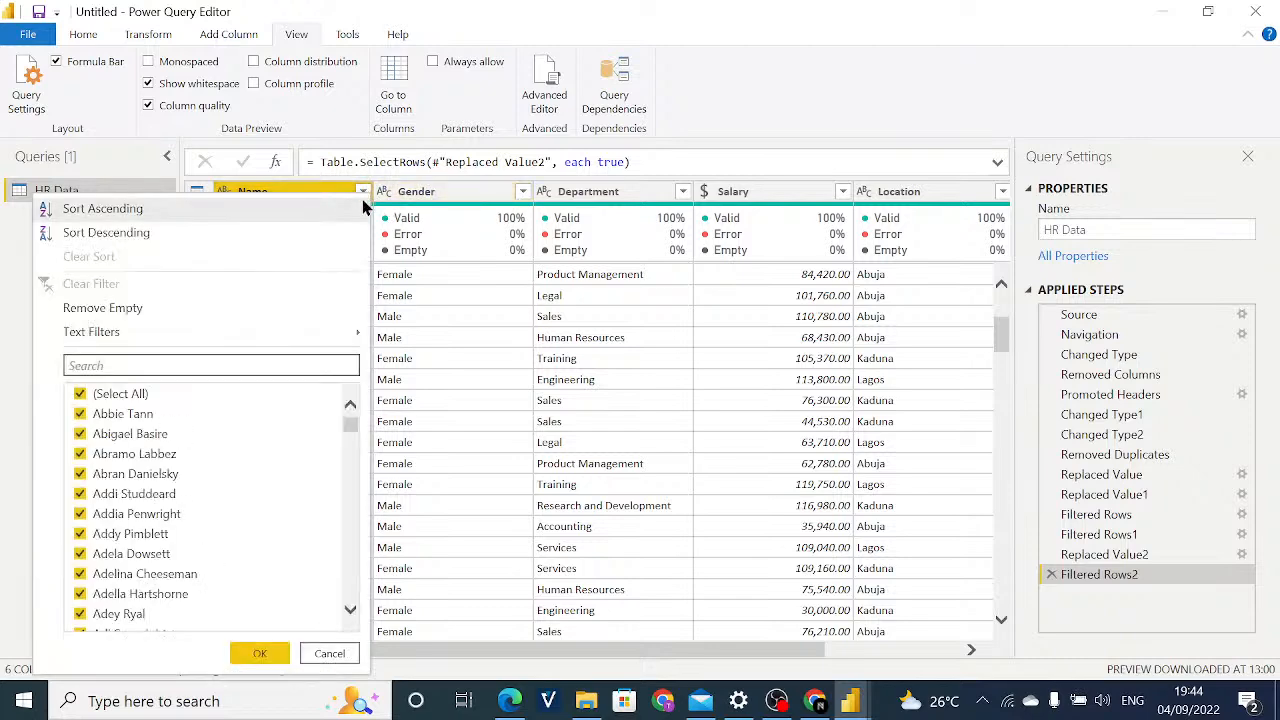
{"action": "left_click", "coordinate": [521, 192]}
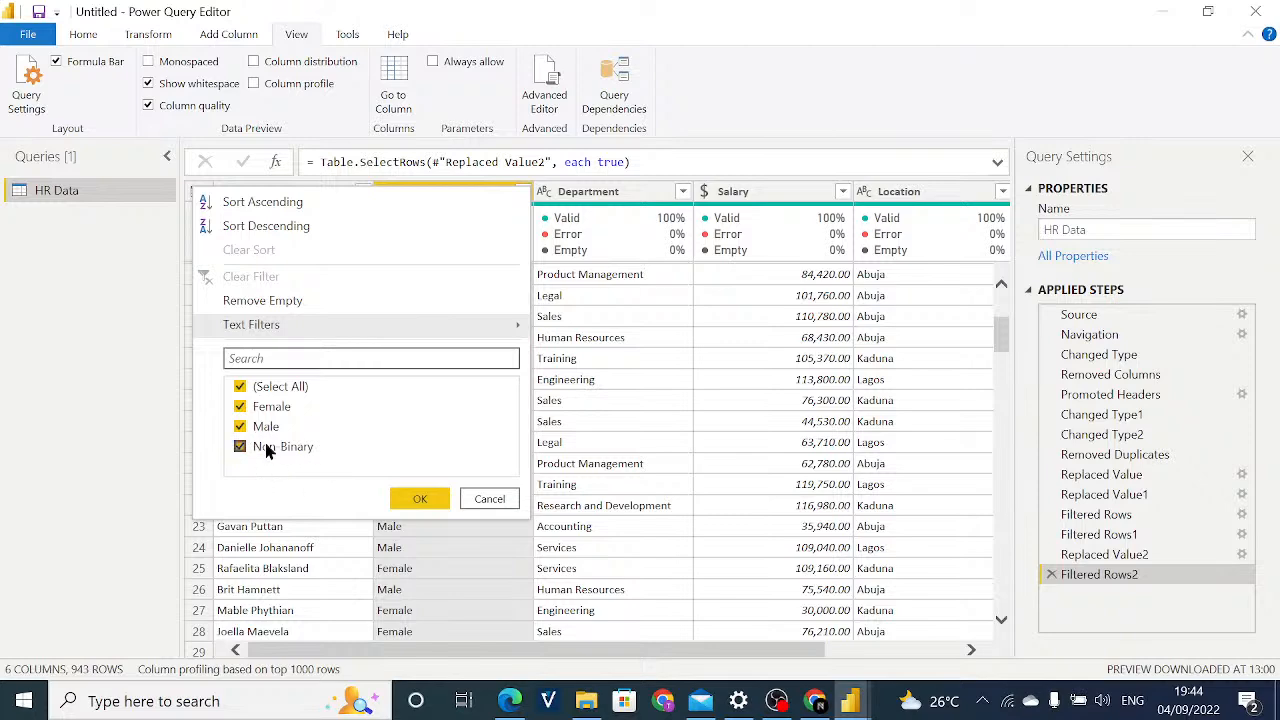
{"action": "left_click", "coordinate": [425, 499]}
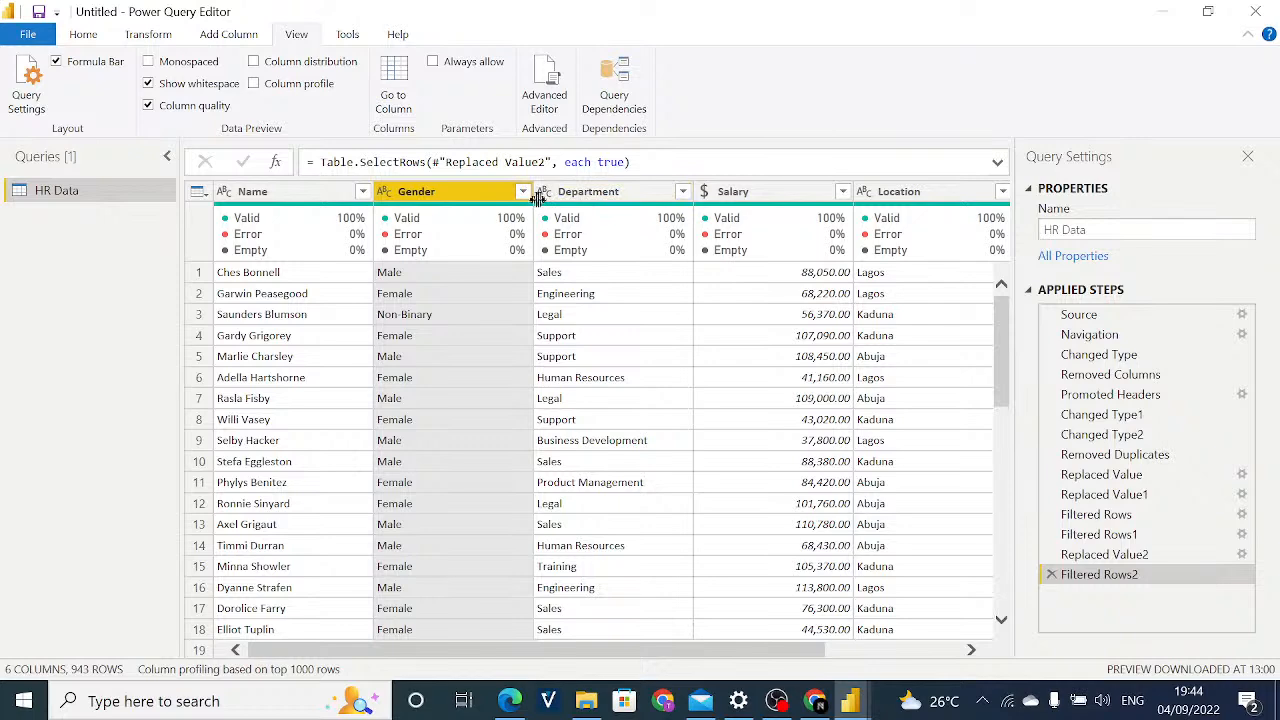
{"action": "left_click", "coordinate": [682, 192]}
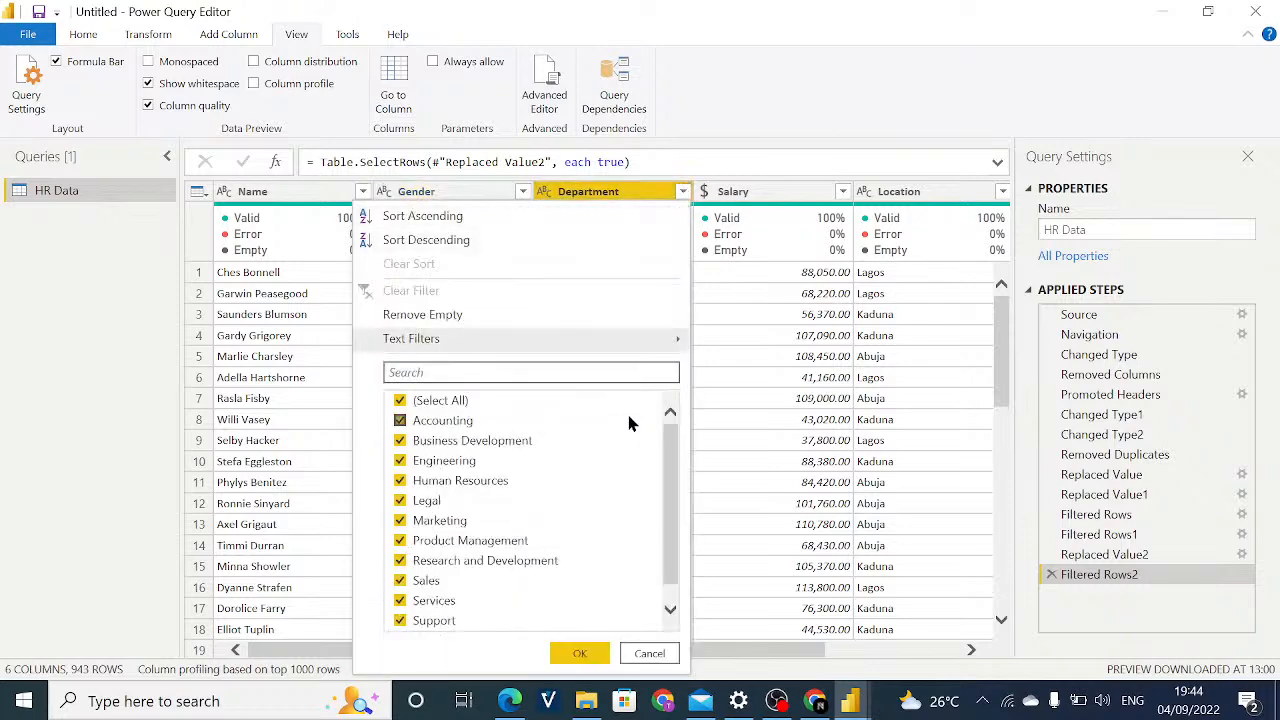
{"action": "scroll", "coordinate": [680, 564], "scroll_direction": "down", "scroll_amount": 1}
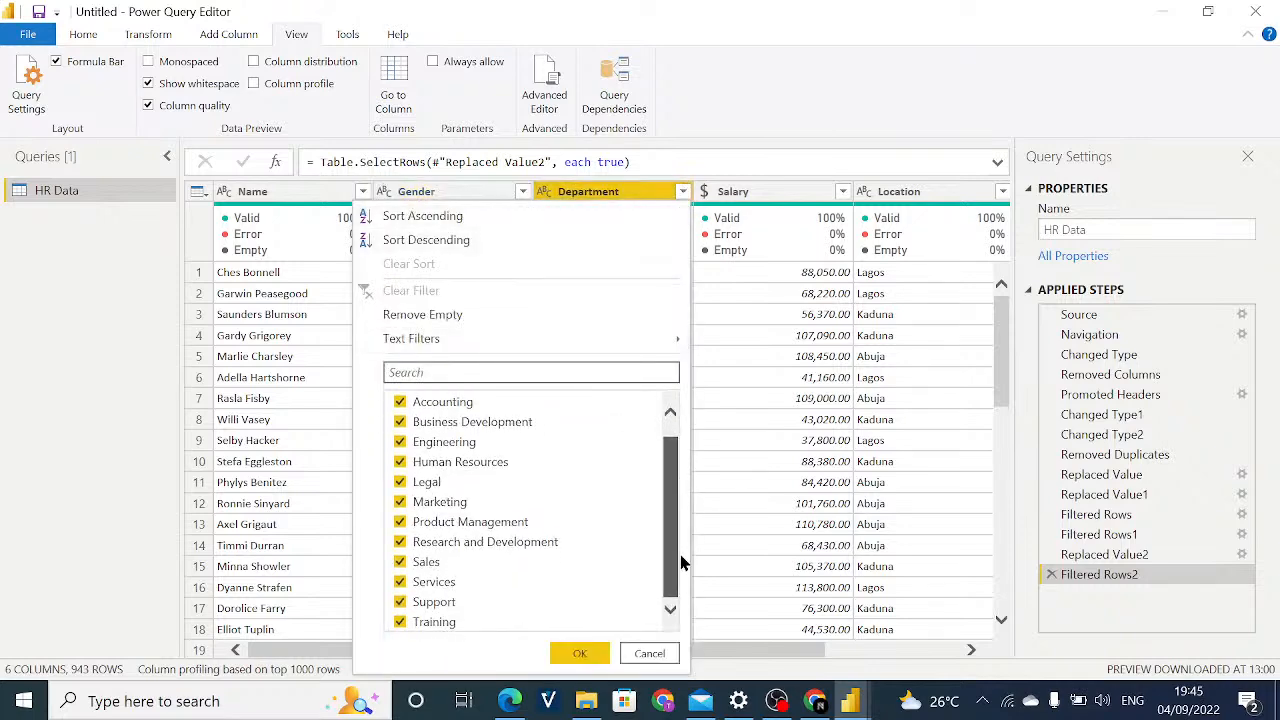
{"action": "left_click", "coordinate": [645, 653]}
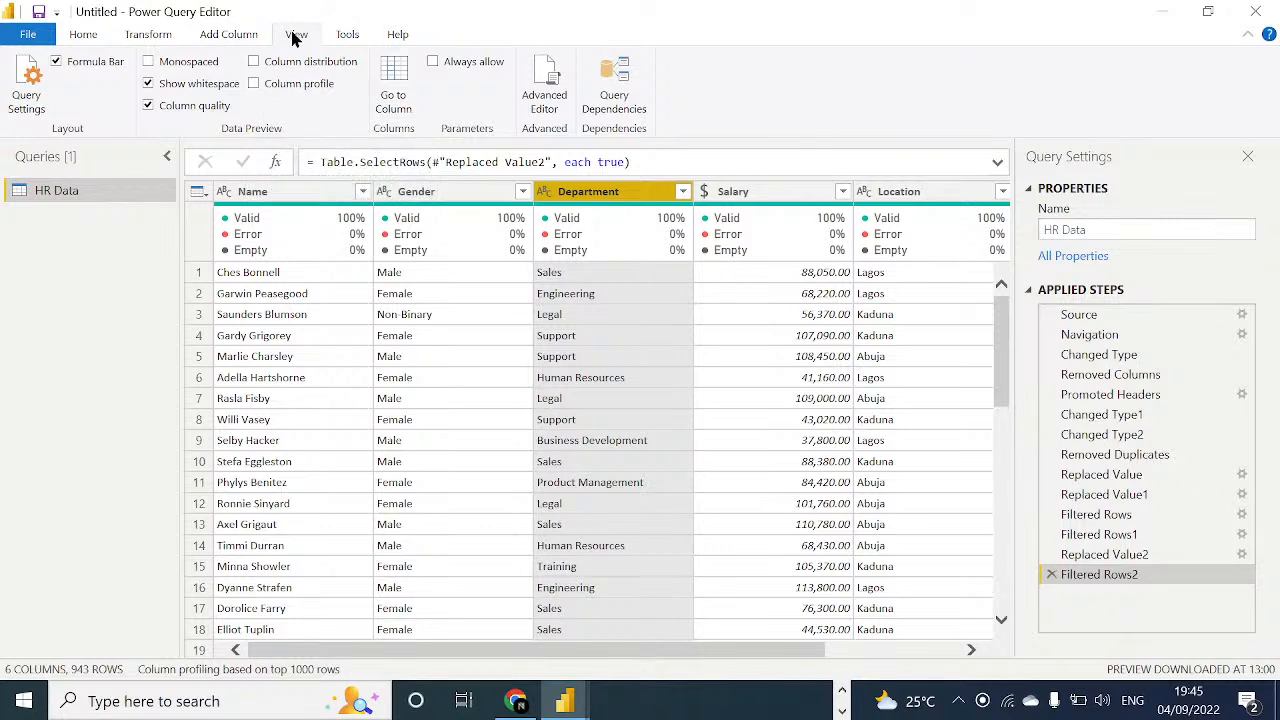
Turn off column quality in the data preview and show the column profile for the Salary column.
{"action": "left_click", "coordinate": [176, 106]}
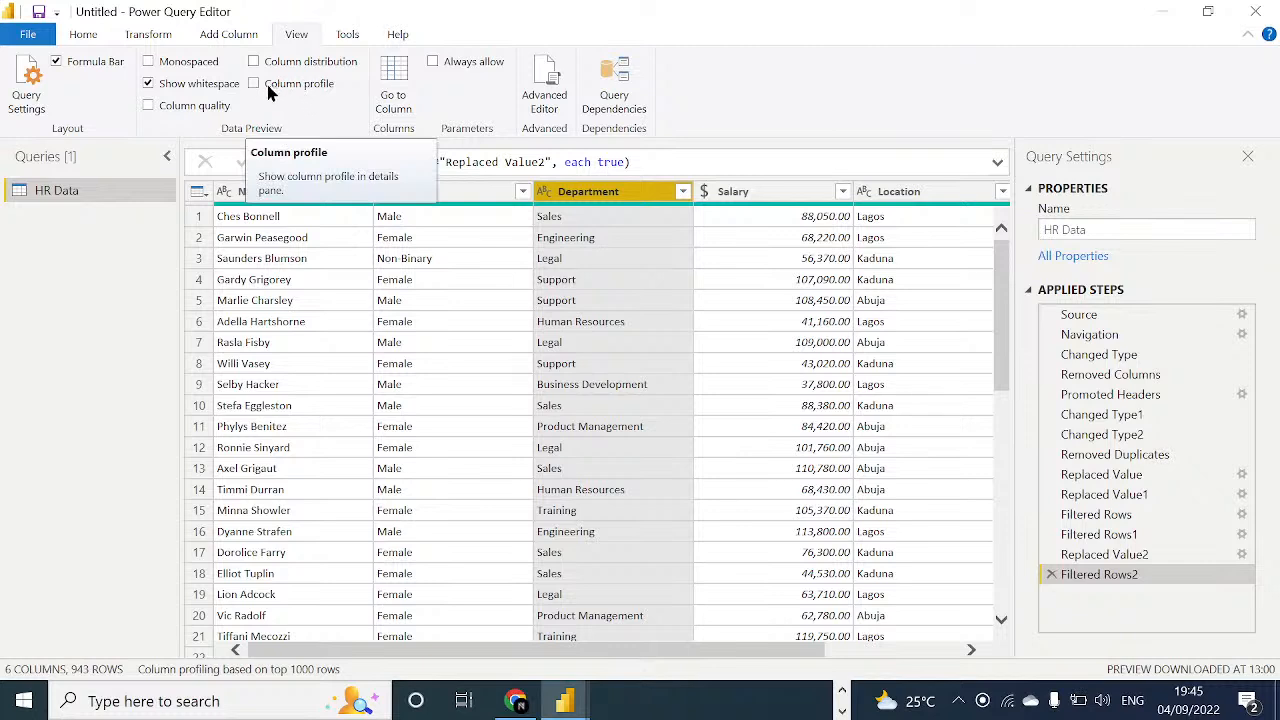
{"action": "left_click", "coordinate": [735, 195]}
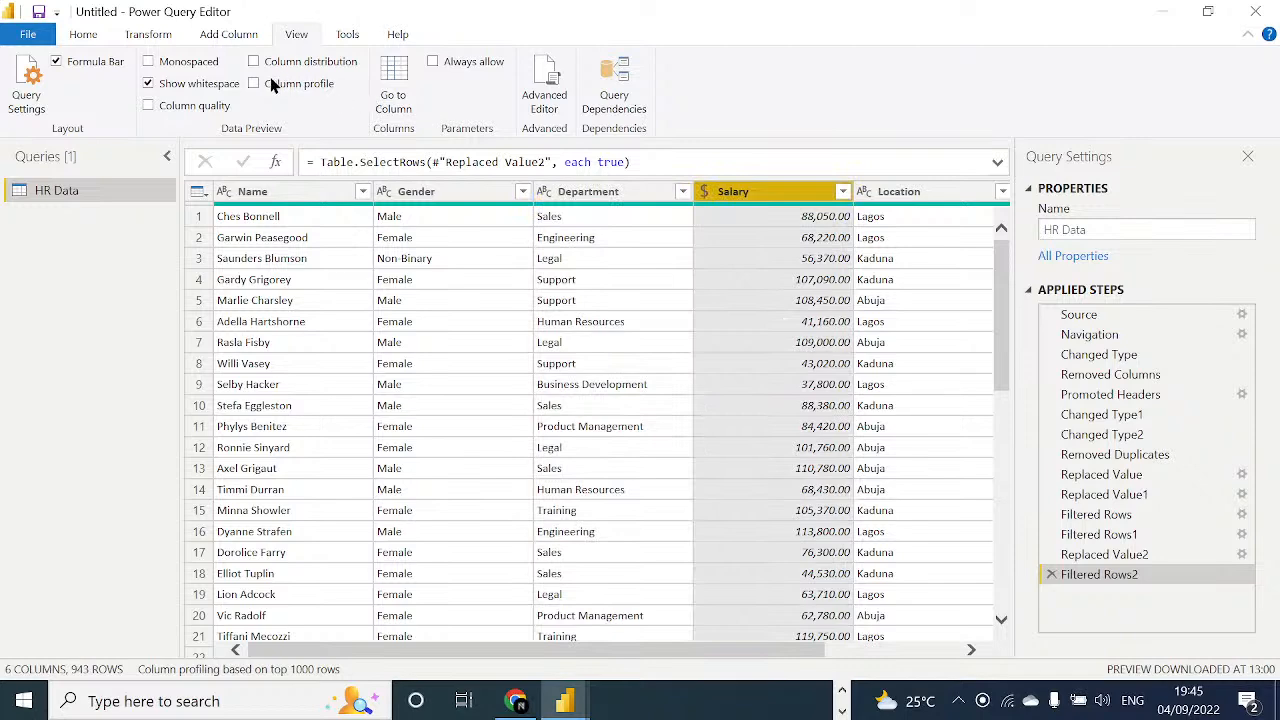
{"action": "left_click", "coordinate": [262, 82]}
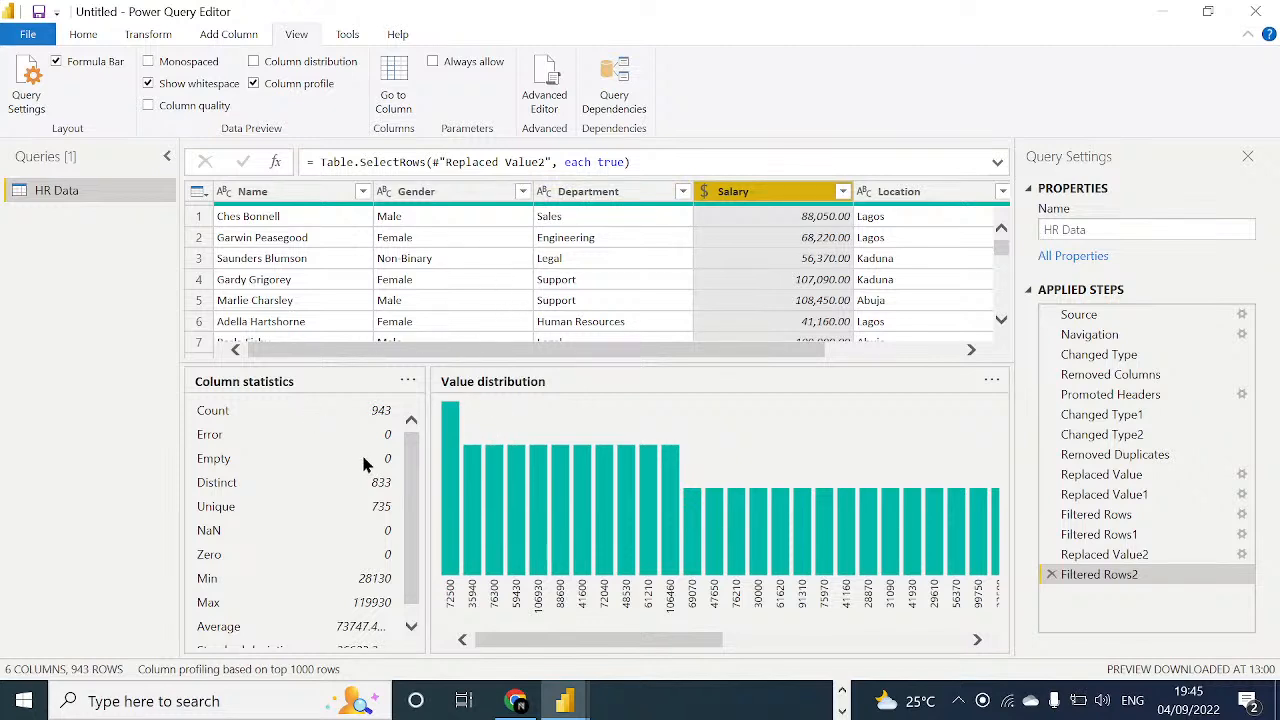
Read through the Salary column's statistics from the count down to the standard deviation.
{"action": "scroll", "coordinate": [414, 457], "scroll_direction": "down", "scroll_amount": 1}
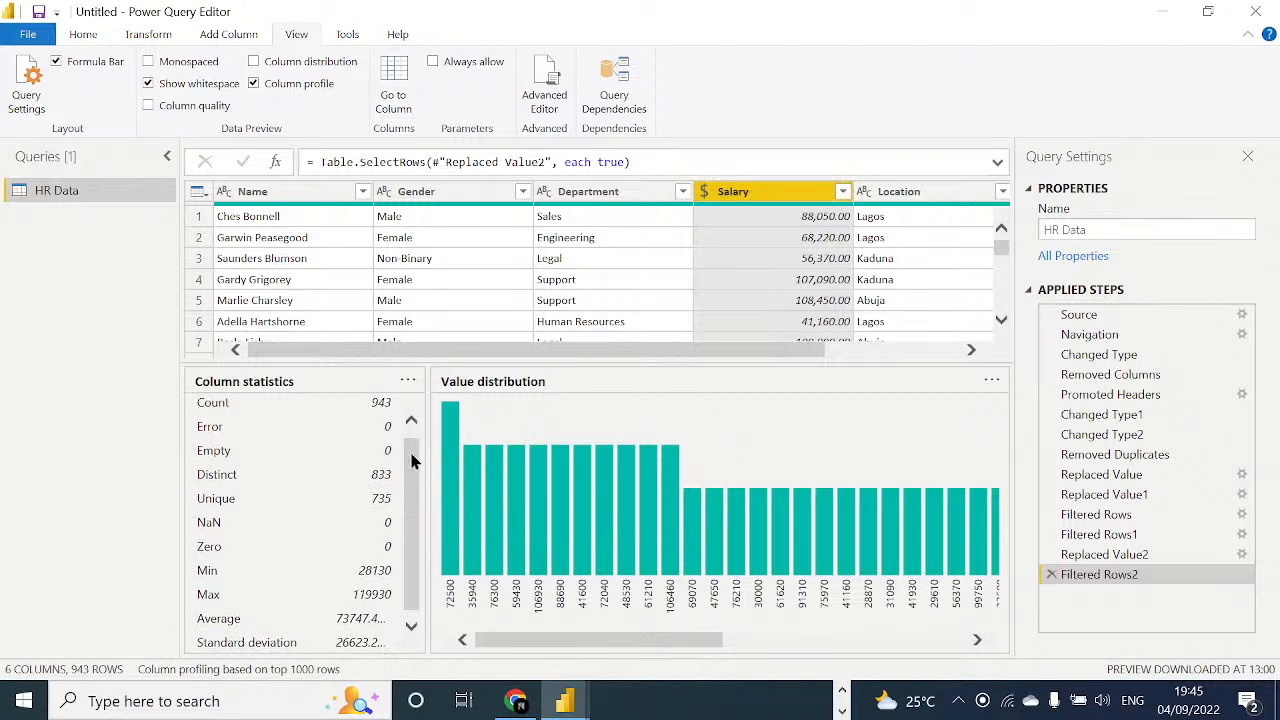
{"action": "left_click_drag", "start_coordinate": [404, 479], "coordinate": [402, 517]}
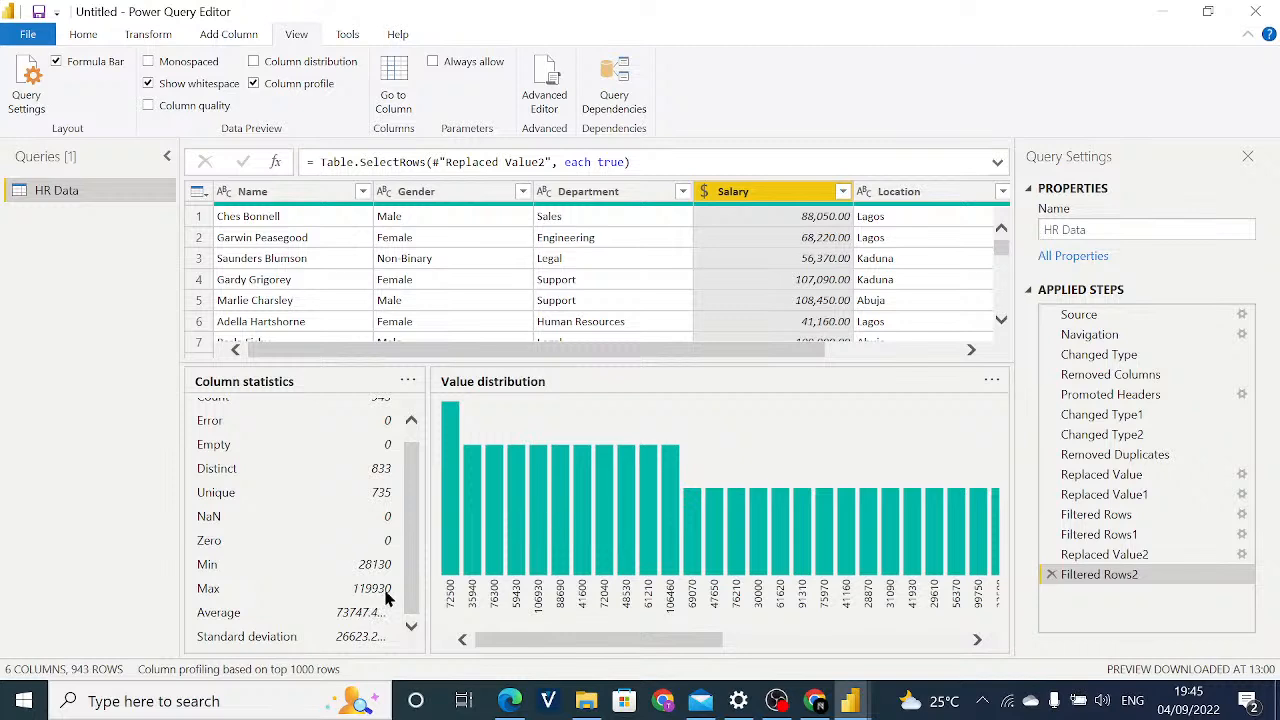
{"action": "scroll", "coordinate": [410, 498], "scroll_direction": "up", "scroll_amount": 1}
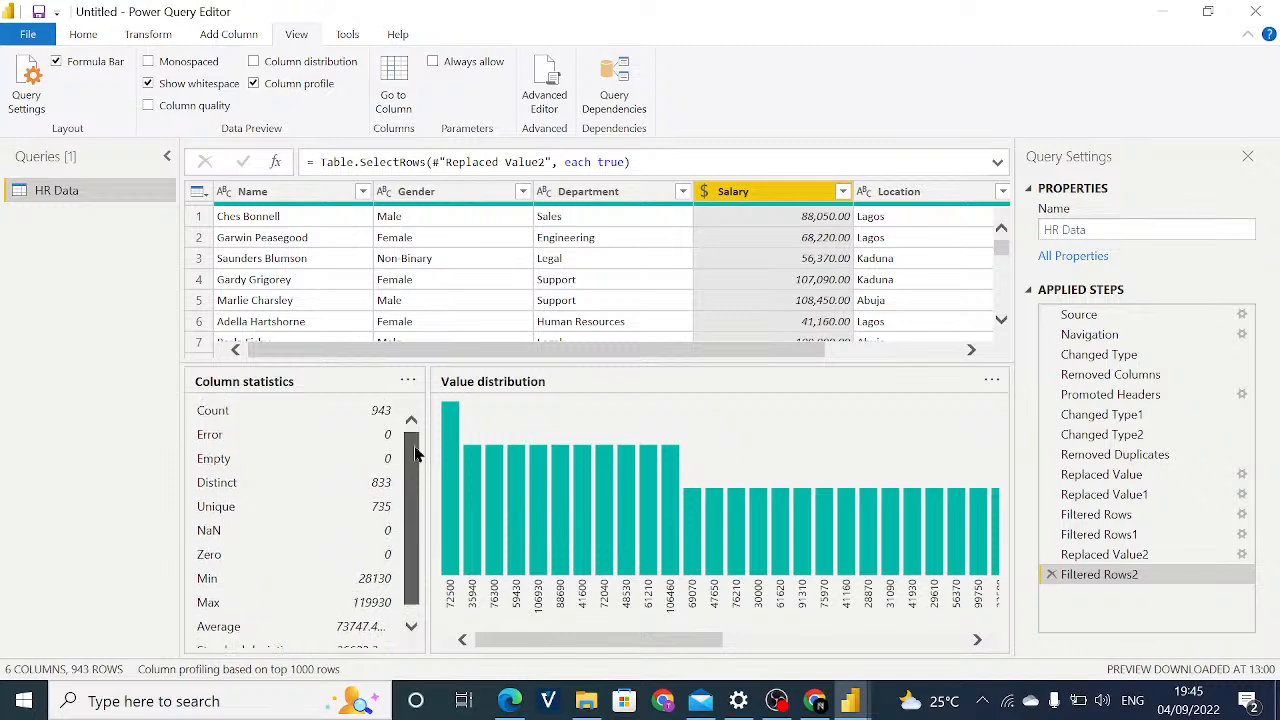
{"action": "scroll", "coordinate": [408, 500], "scroll_direction": "down", "scroll_amount": 1}
{"action": "left_click_drag", "start_coordinate": [407, 514], "coordinate": [414, 594]}
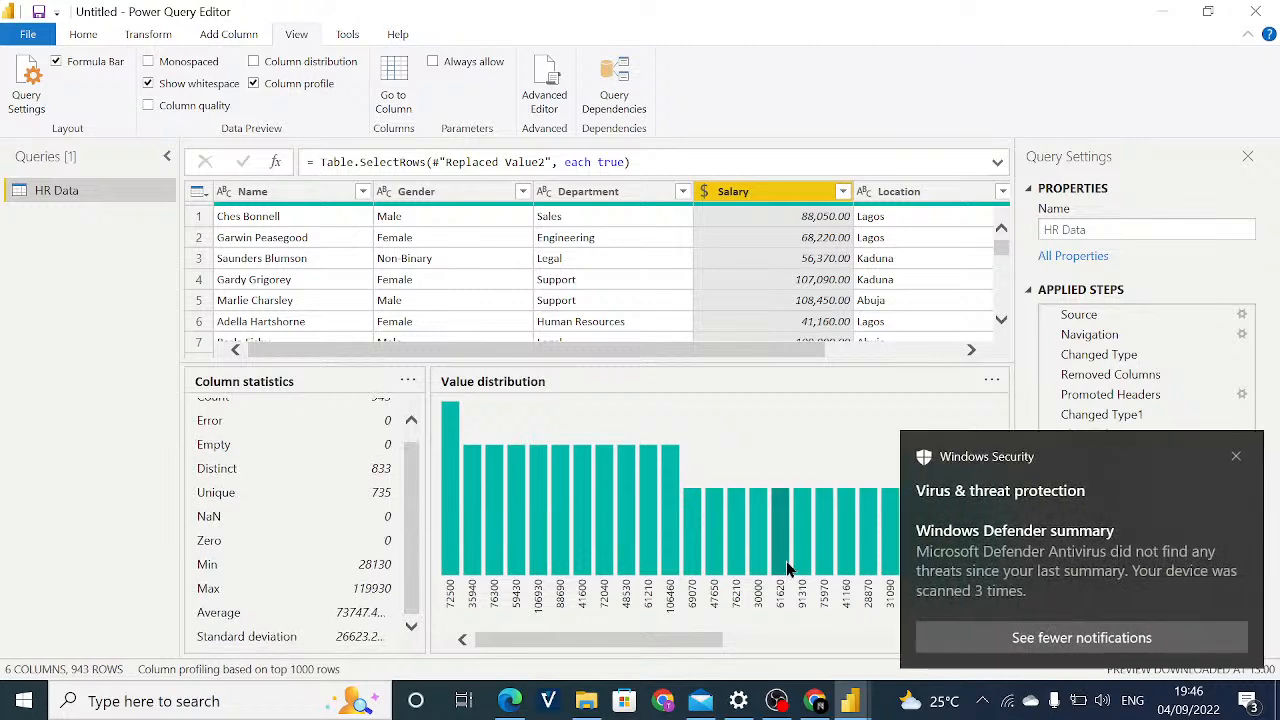
Dismiss the Windows Security notification and its window, and examine the Salary column's value distribution and statistics.
{"action": "left_click", "coordinate": [1250, 462]}
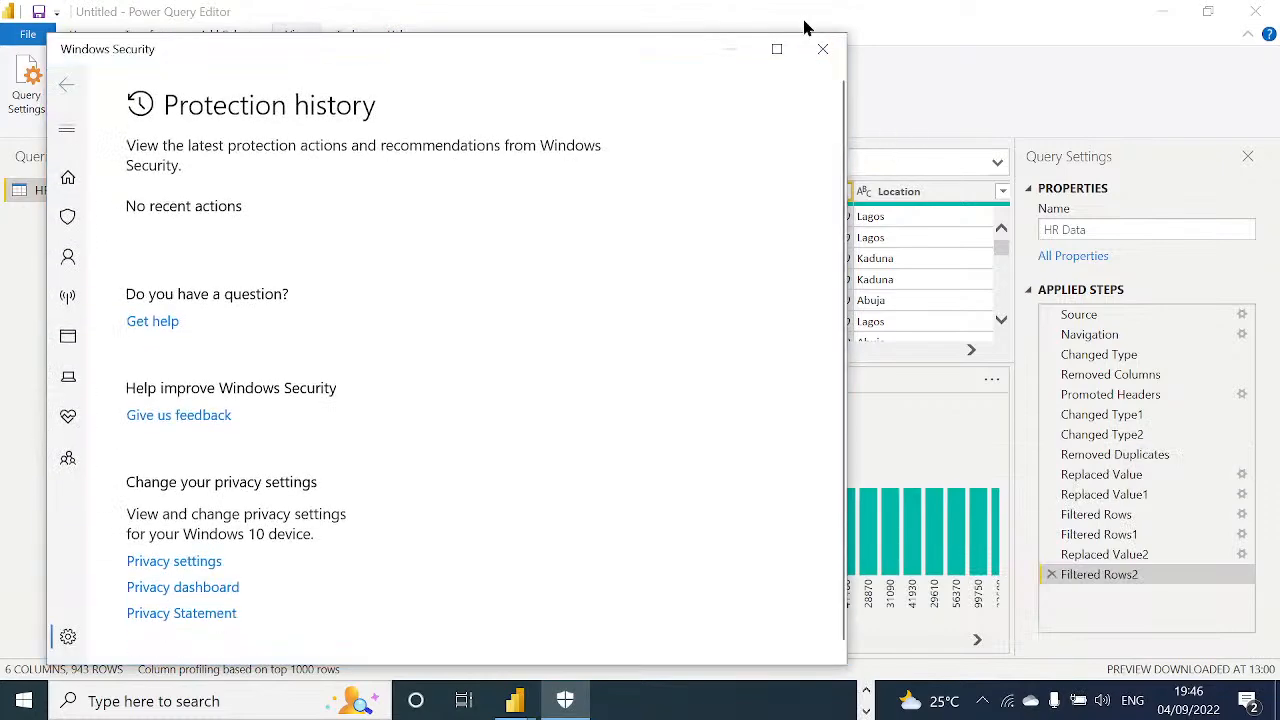
{"action": "left_click", "coordinate": [822, 48]}
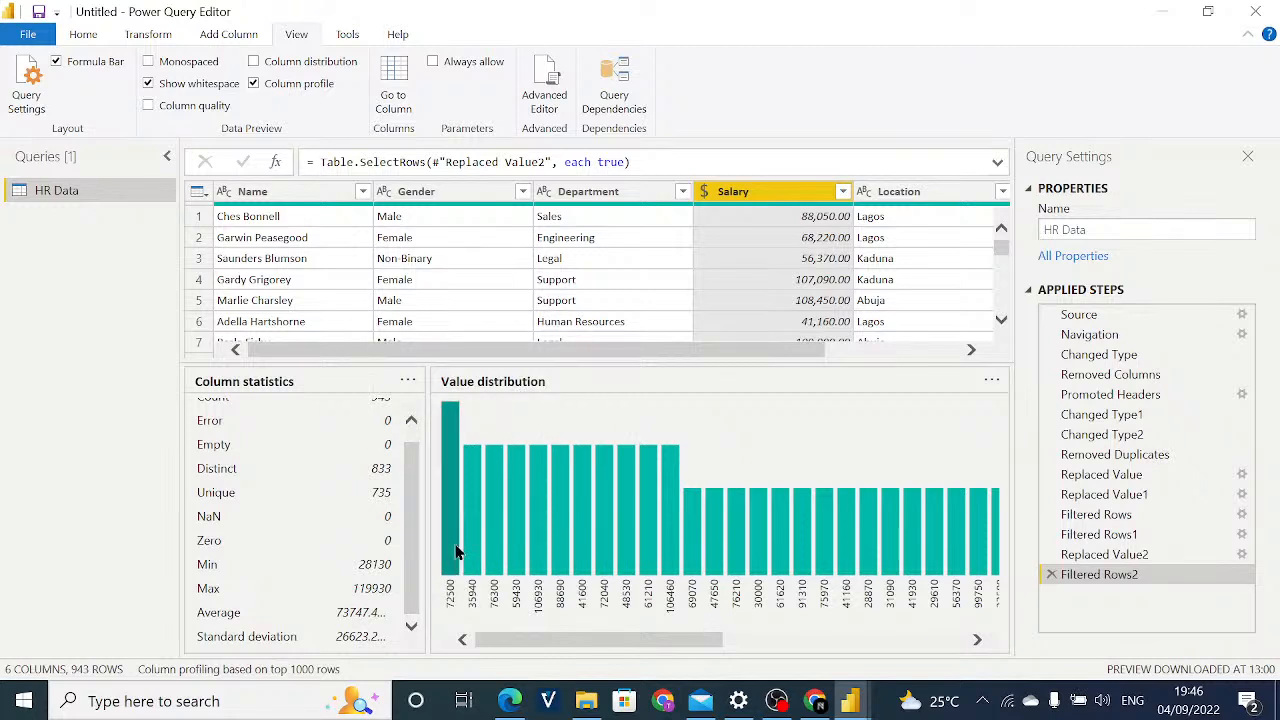
{"action": "mouse_move", "coordinate": [455, 552]}
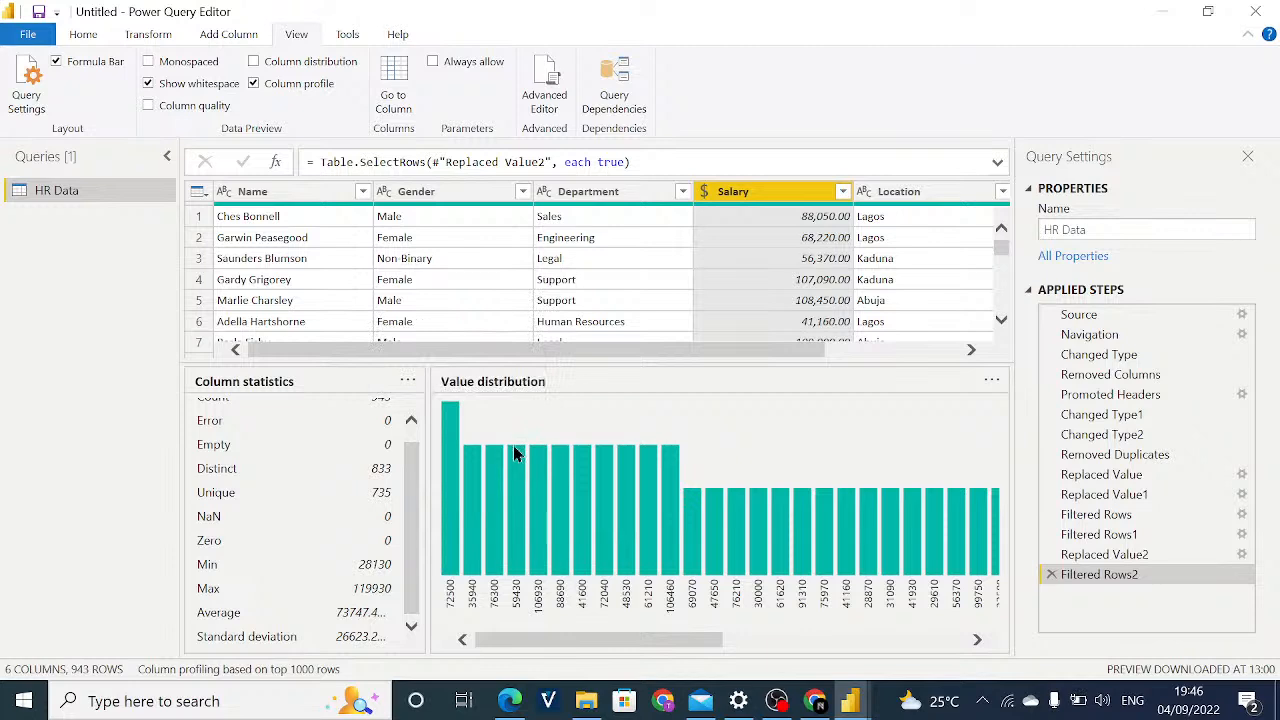
{"action": "mouse_move", "coordinate": [470, 465]}
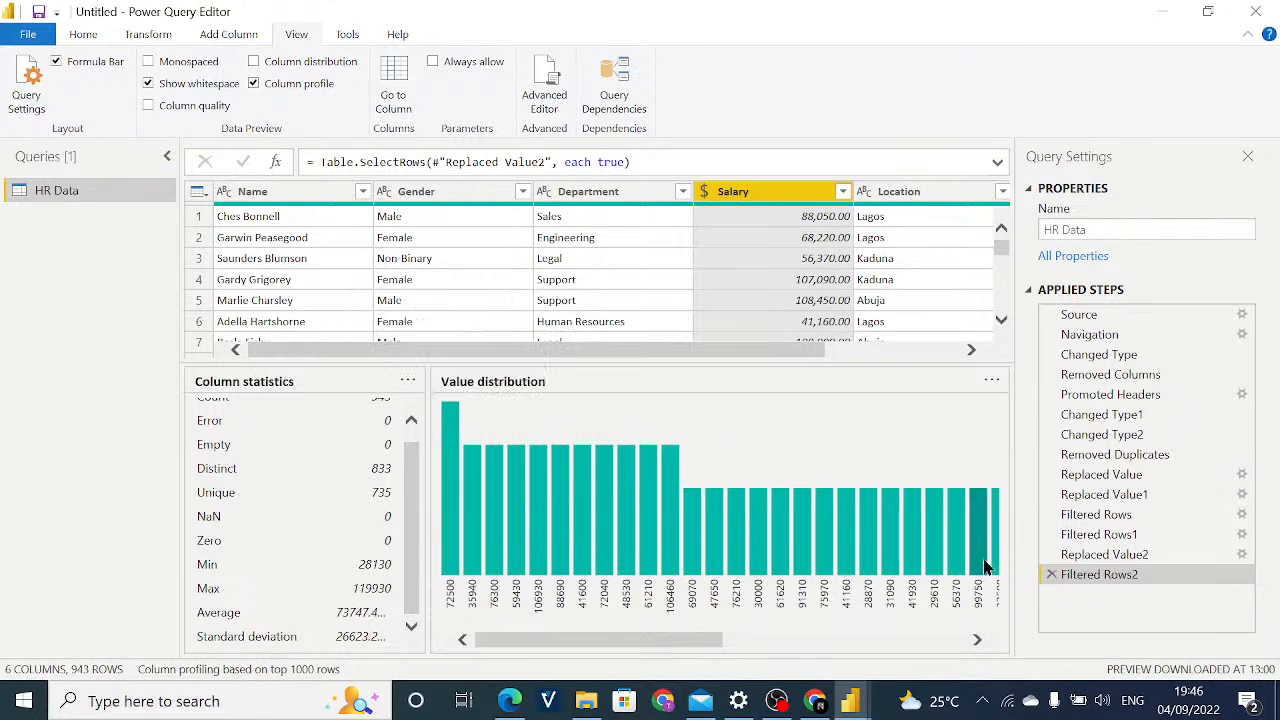
{"action": "mouse_move", "coordinate": [982, 565]}
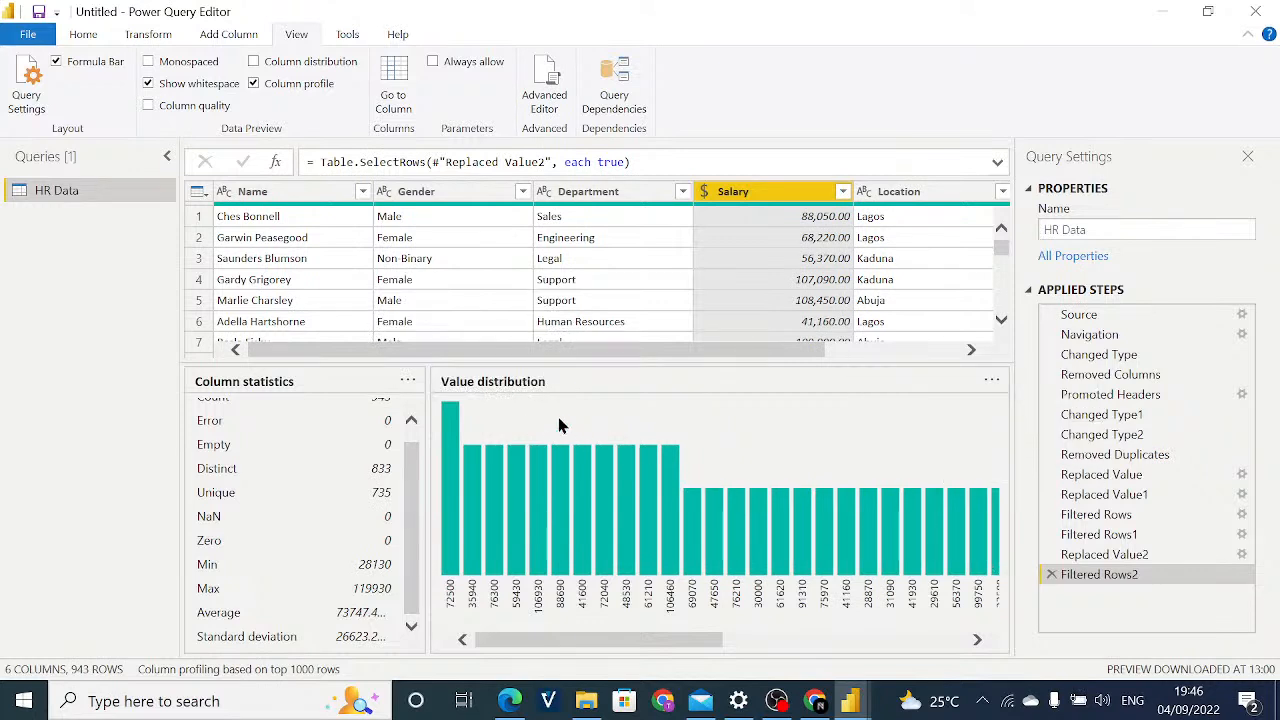
{"action": "scroll", "coordinate": [410, 489], "scroll_direction": "up", "scroll_amount": 1}
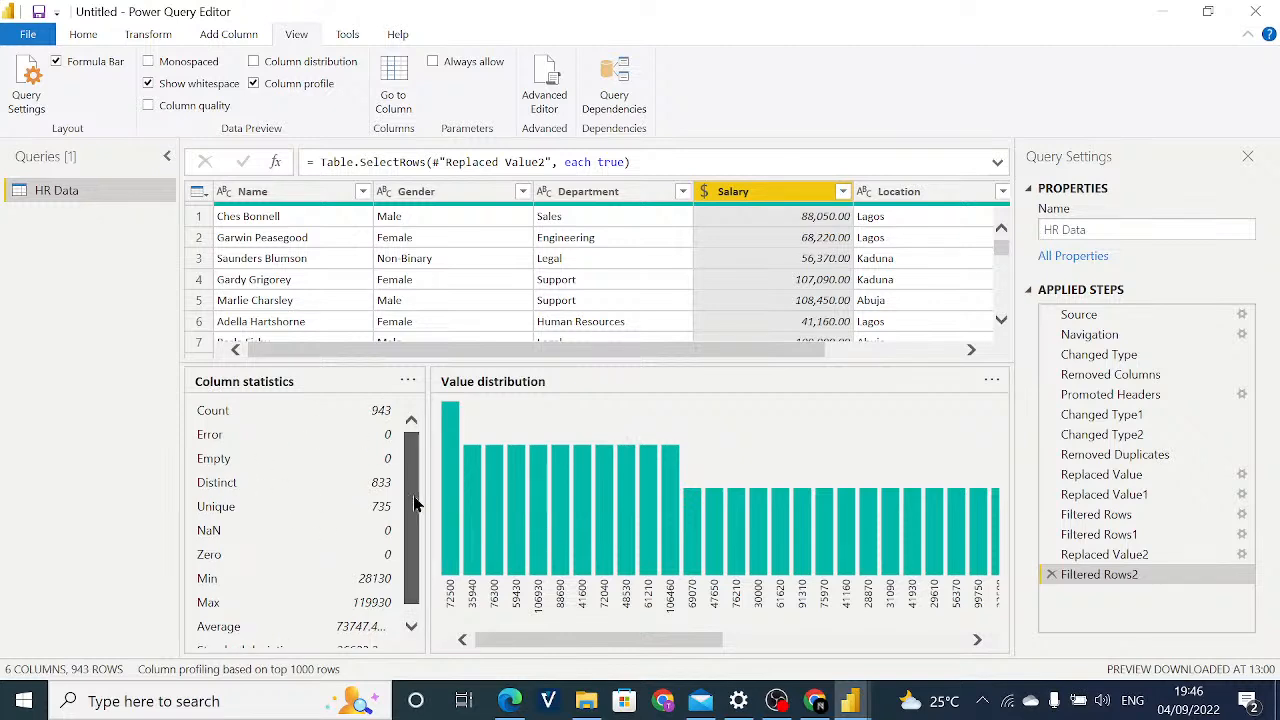
{"action": "mouse_move", "coordinate": [414, 497]}
{"action": "left_mouse_down"}
{"action": "mouse_move", "coordinate": [411, 513]}
{"action": "mouse_move", "coordinate": [413, 473]}
{"action": "mouse_move", "coordinate": [406, 517]}
{"action": "left_mouse_up"}
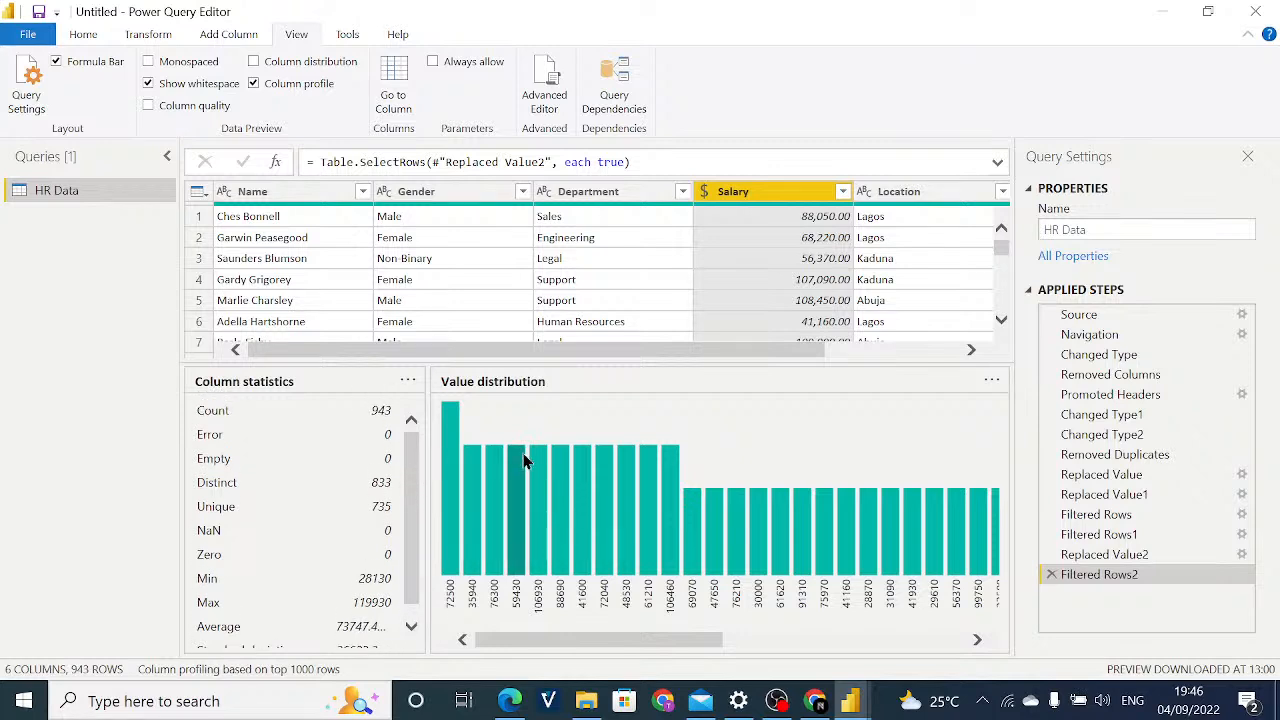
Inspect row 4's Department value and row 15's Gender value, and look across the cleaned table from Name to Rating.
{"action": "left_click", "coordinate": [557, 279]}
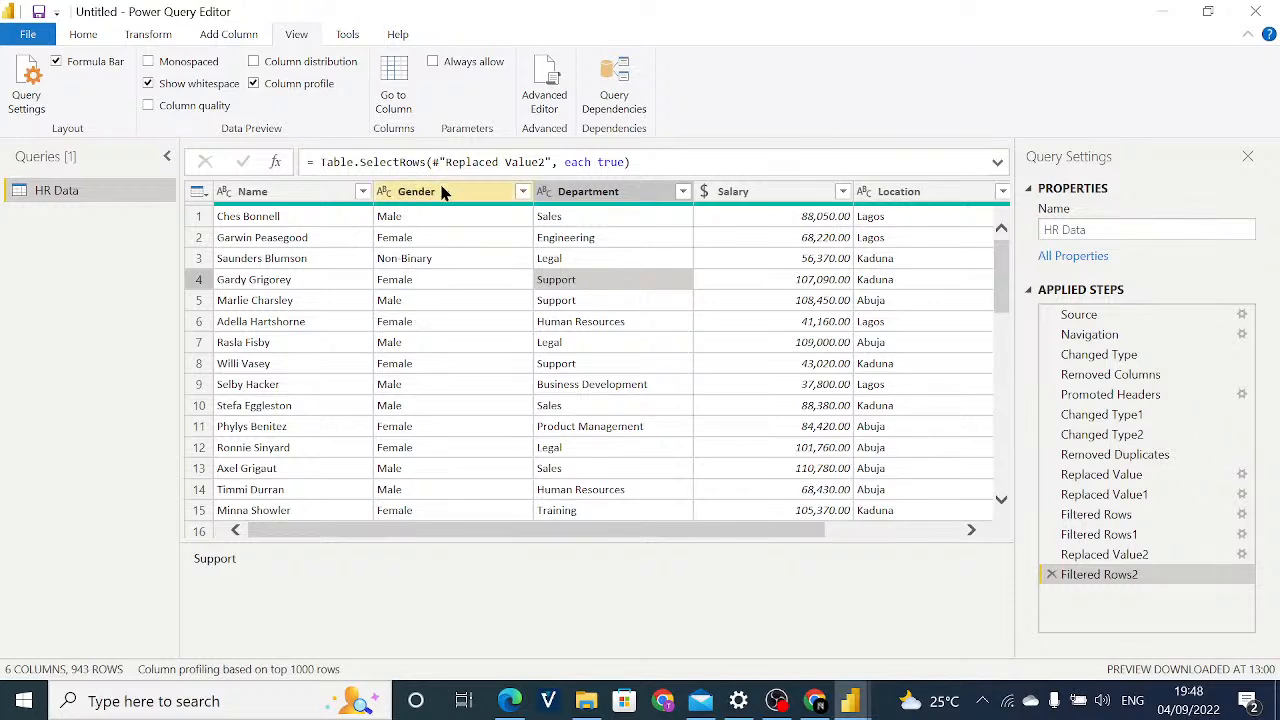
{"action": "mouse_move", "coordinate": [430, 213]}
{"action": "left_click", "coordinate": [521, 511]}
{"action": "left_click_drag", "start_coordinate": [523, 540], "coordinate": [600, 540]}
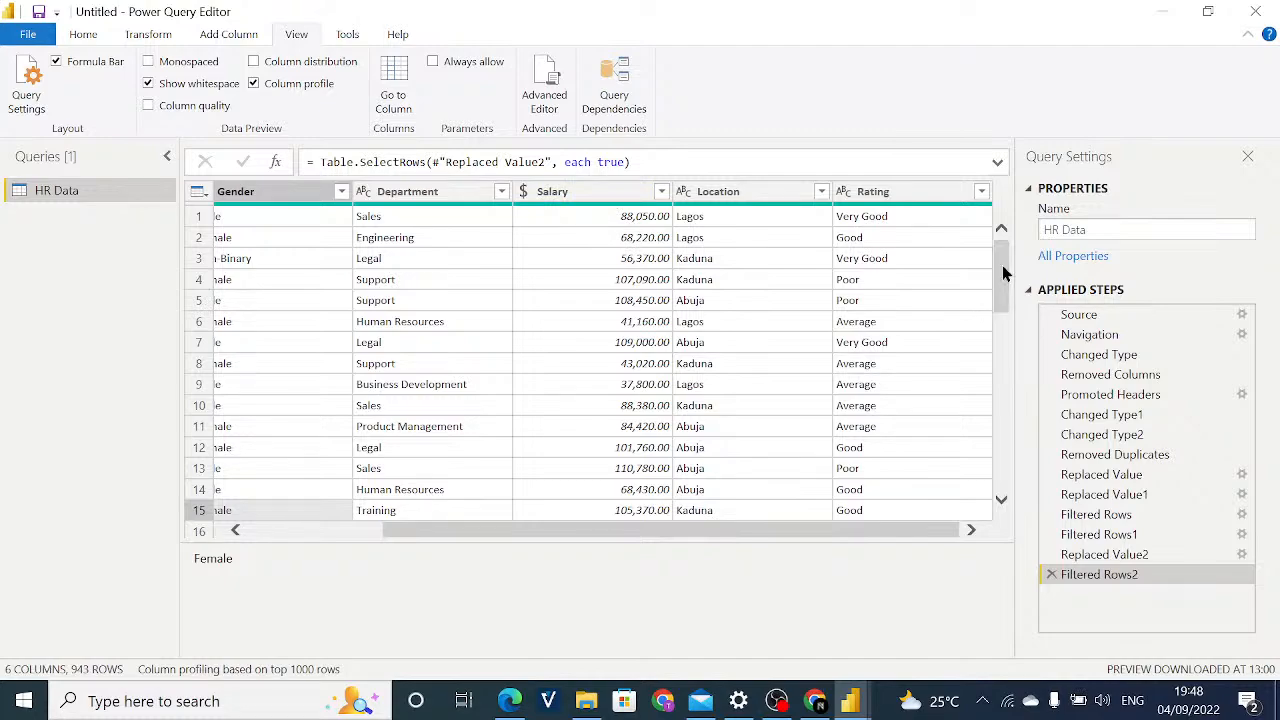
{"action": "left_click_drag", "start_coordinate": [1002, 283], "coordinate": [1001, 245]}
{"action": "mouse_move", "coordinate": [999, 243]}
{"action": "left_mouse_down"}
{"action": "mouse_move", "coordinate": [999, 258]}
{"action": "mouse_move", "coordinate": [998, 246]}
{"action": "left_mouse_up"}
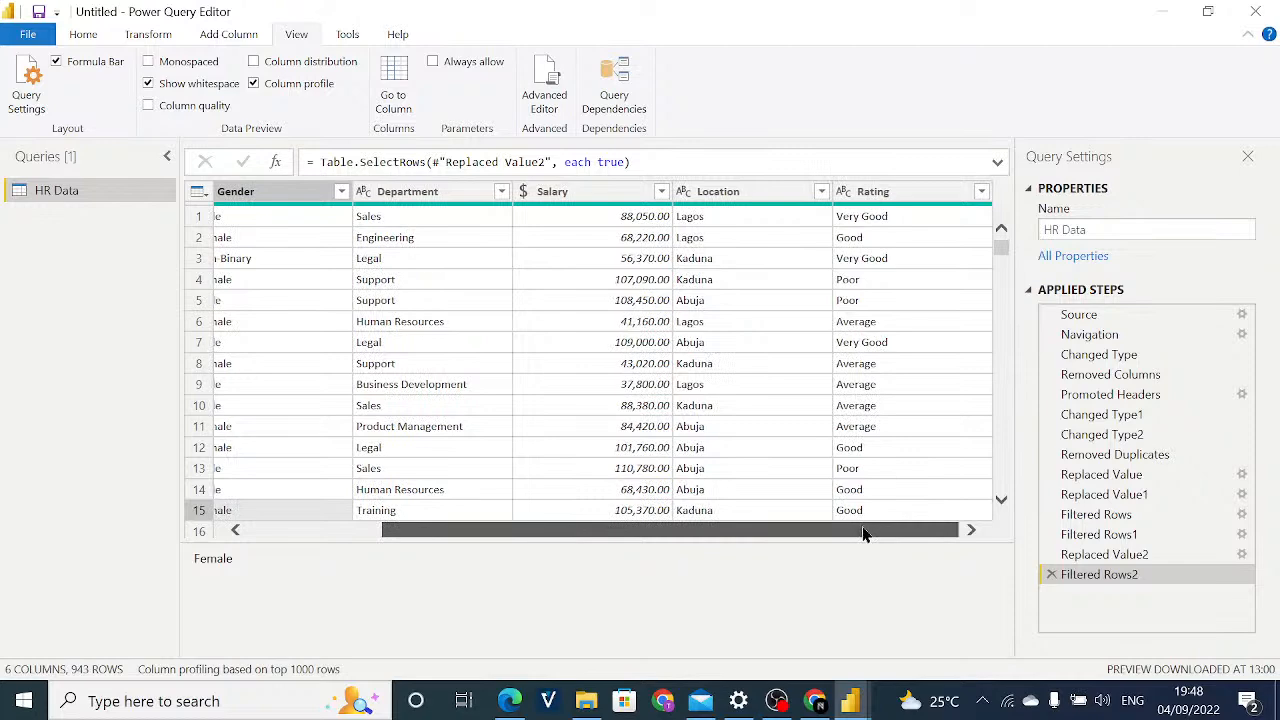
{"action": "left_click_drag", "start_coordinate": [866, 531], "coordinate": [708, 478]}
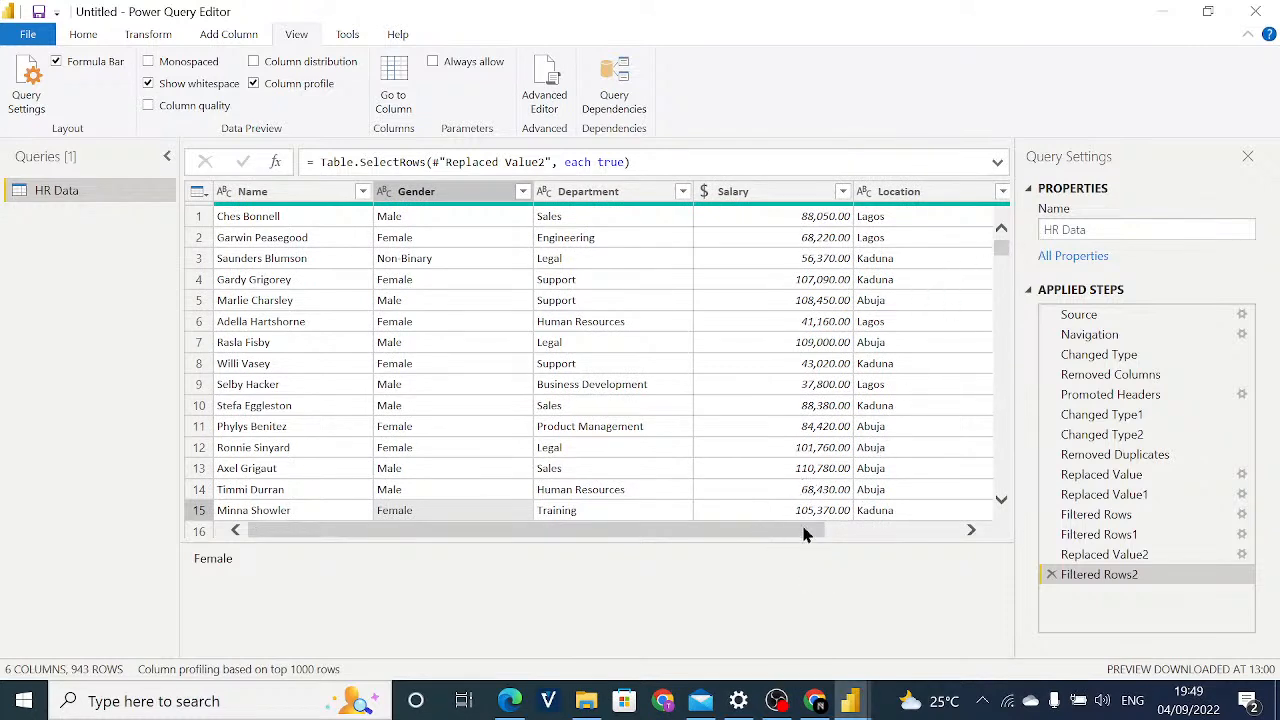
{"action": "left_click_drag", "start_coordinate": [806, 535], "coordinate": [920, 577]}
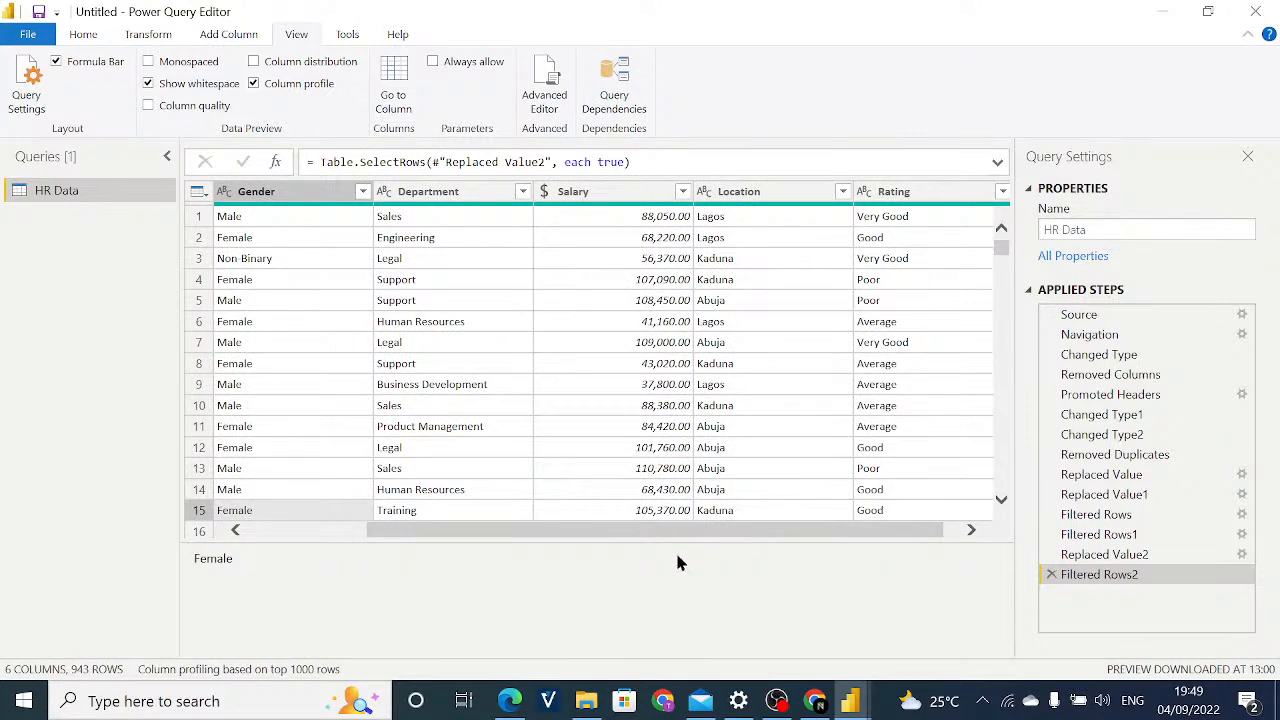
Switch to the 10 Days of Power BI-Day2 PDF in Edge, show it full screen and advance to the "We're done!" page.
{"action": "left_click", "coordinate": [499, 711]}
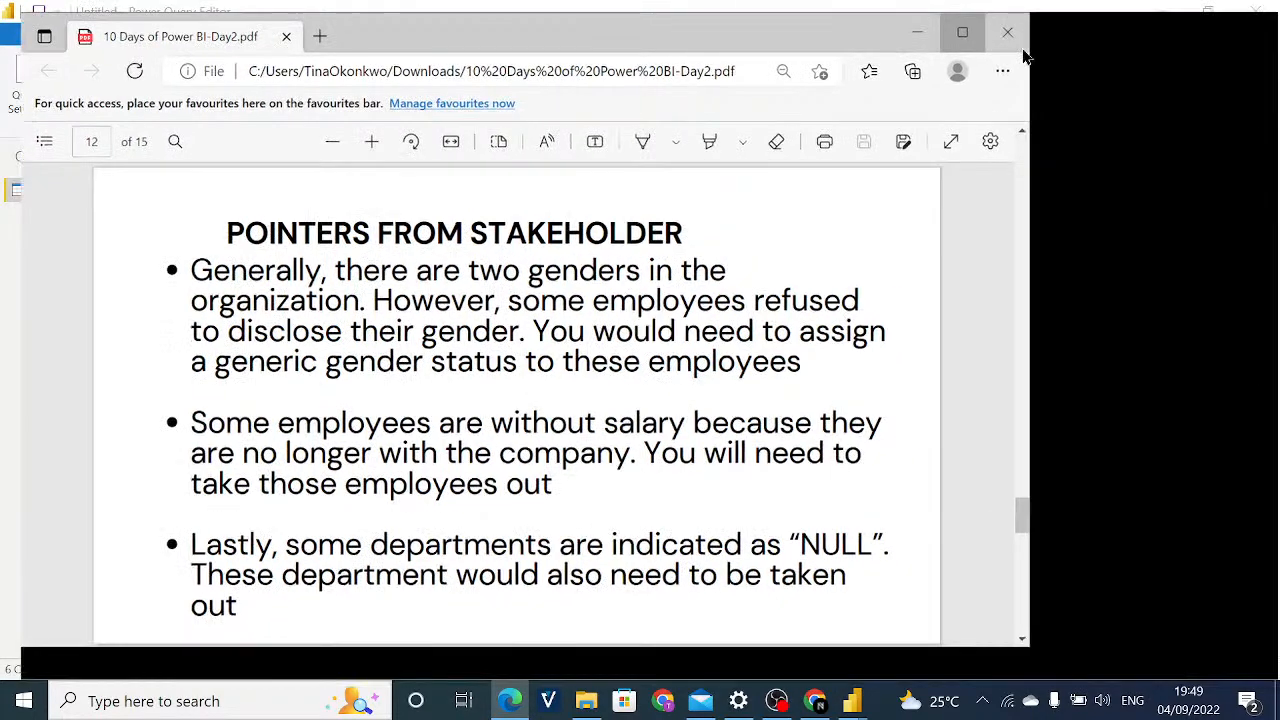
{"action": "left_click", "coordinate": [1020, 38]}
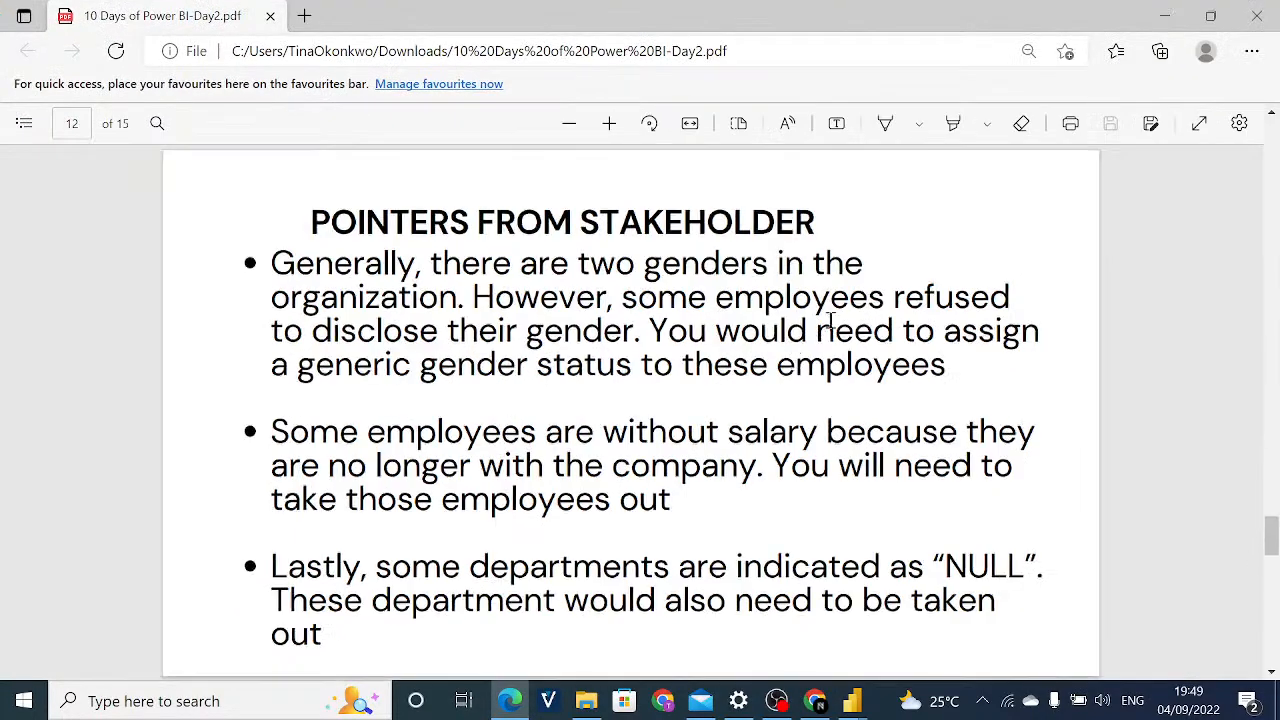
{"action": "left_click", "coordinate": [1197, 126]}
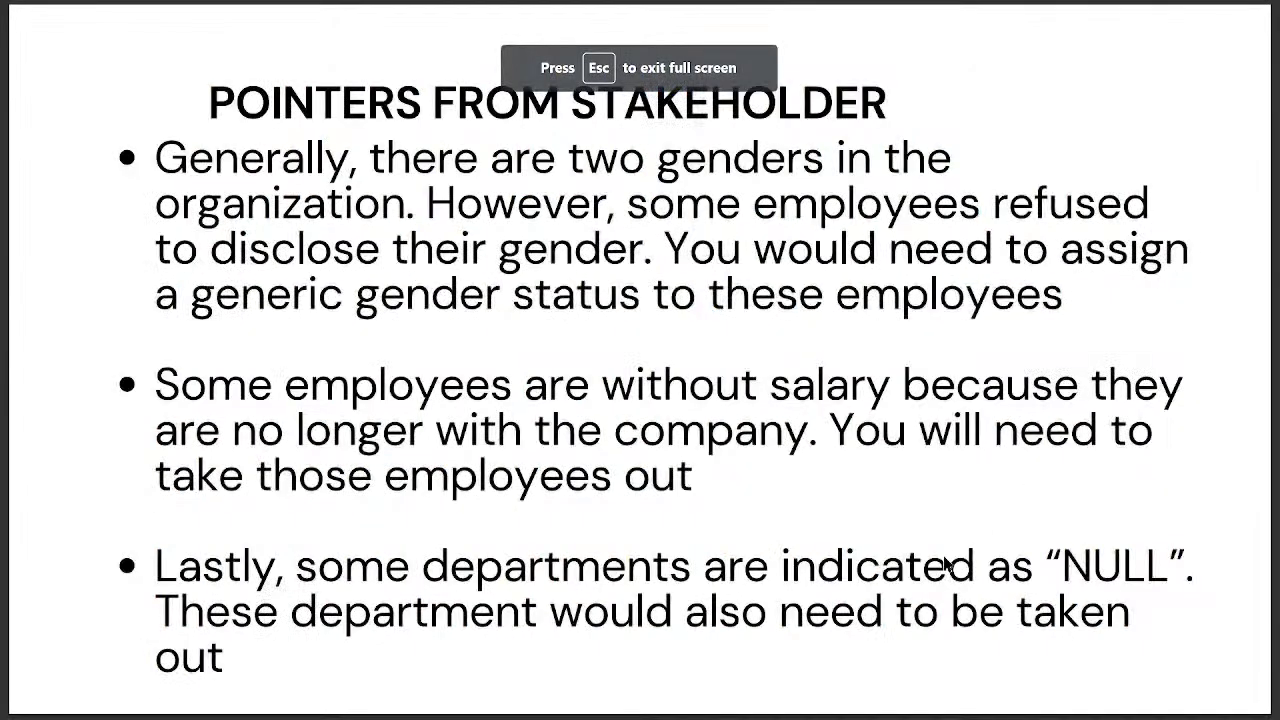
{"action": "key", "text": "Right"}
{"action": "key", "text": "Right"}
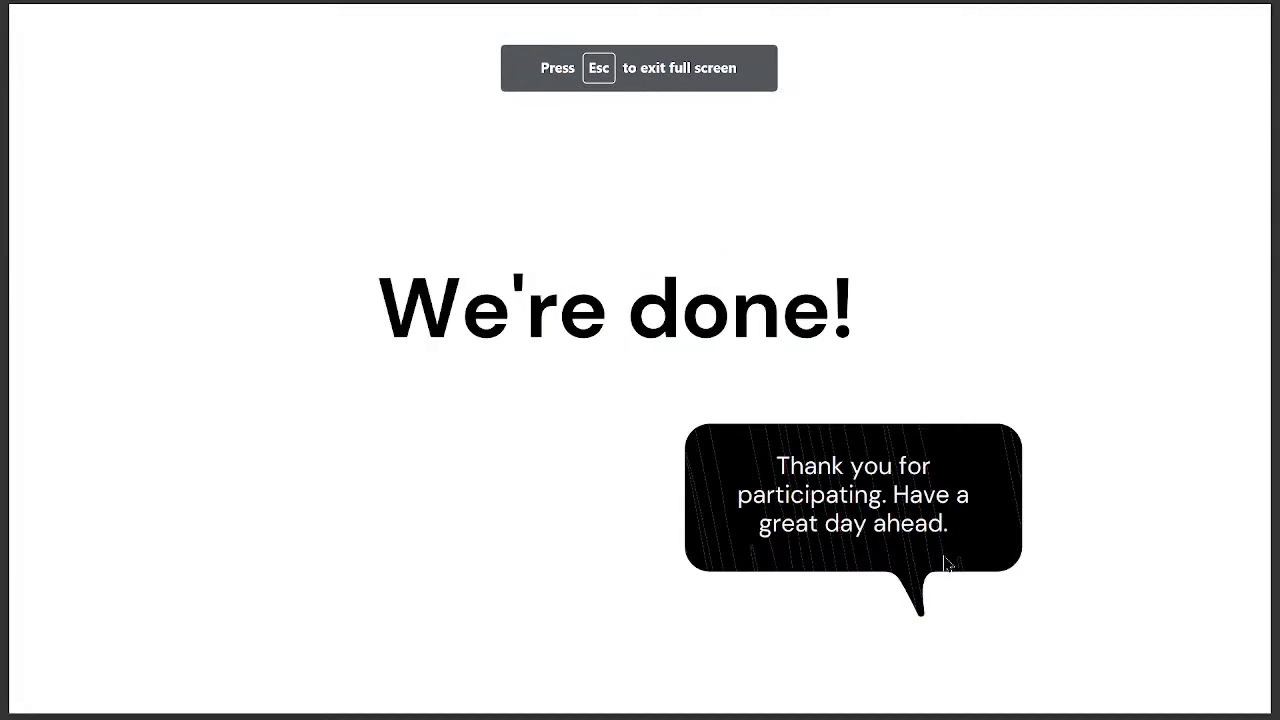